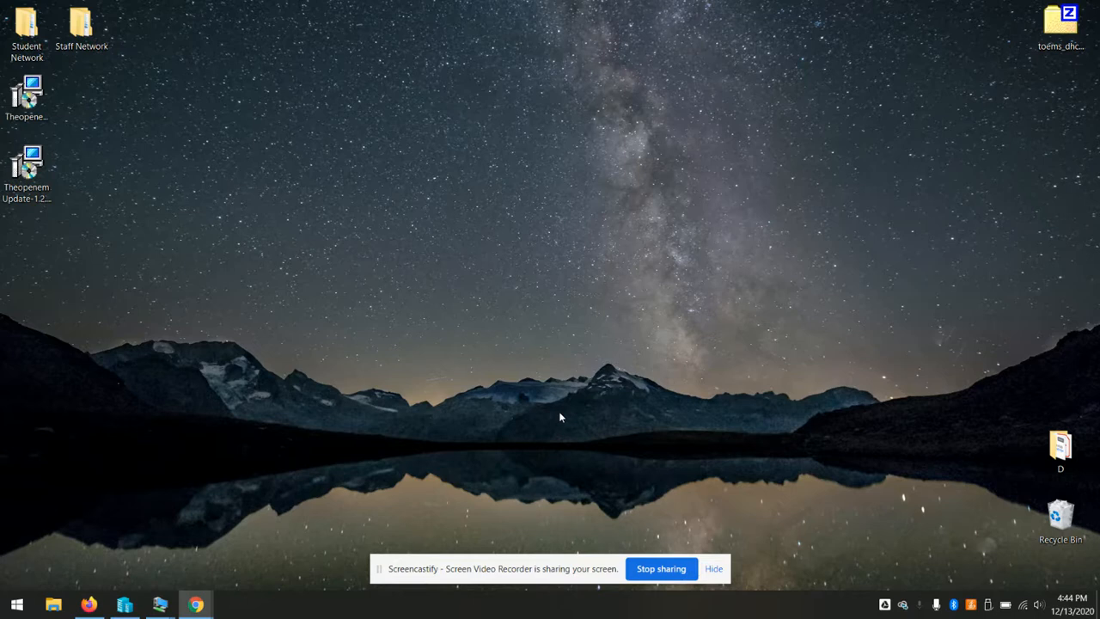
Check the Internal - Staff and Internal - Student switches in Virtual Switch Manager, then minimize Hyper-V Manager
{"action": "mouse_move", "coordinate": [162, 608]}
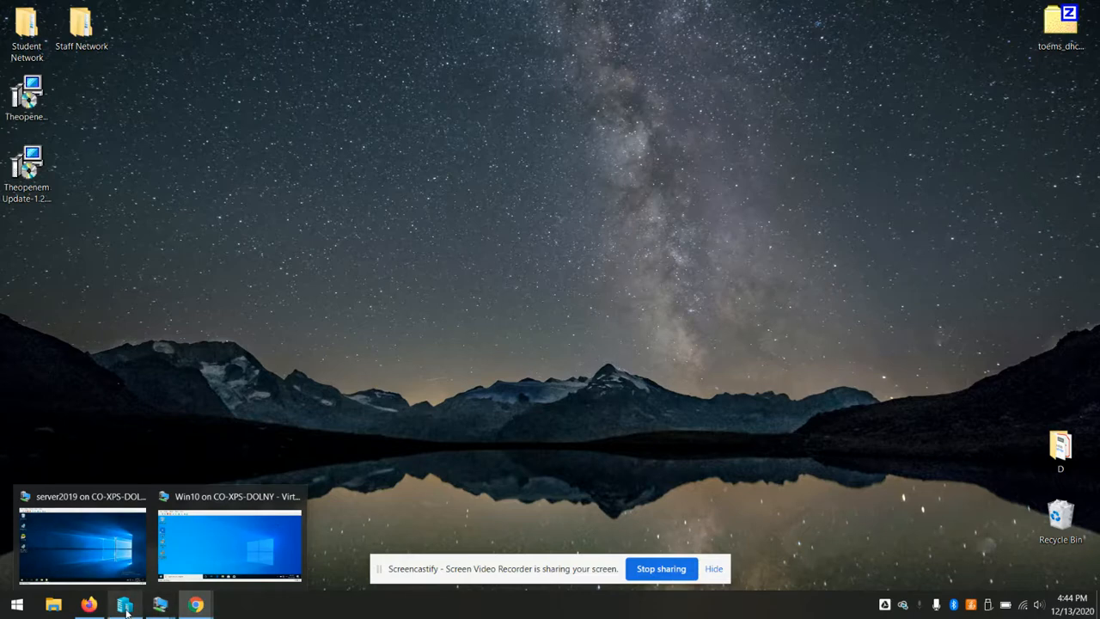
{"action": "left_click", "coordinate": [125, 604]}
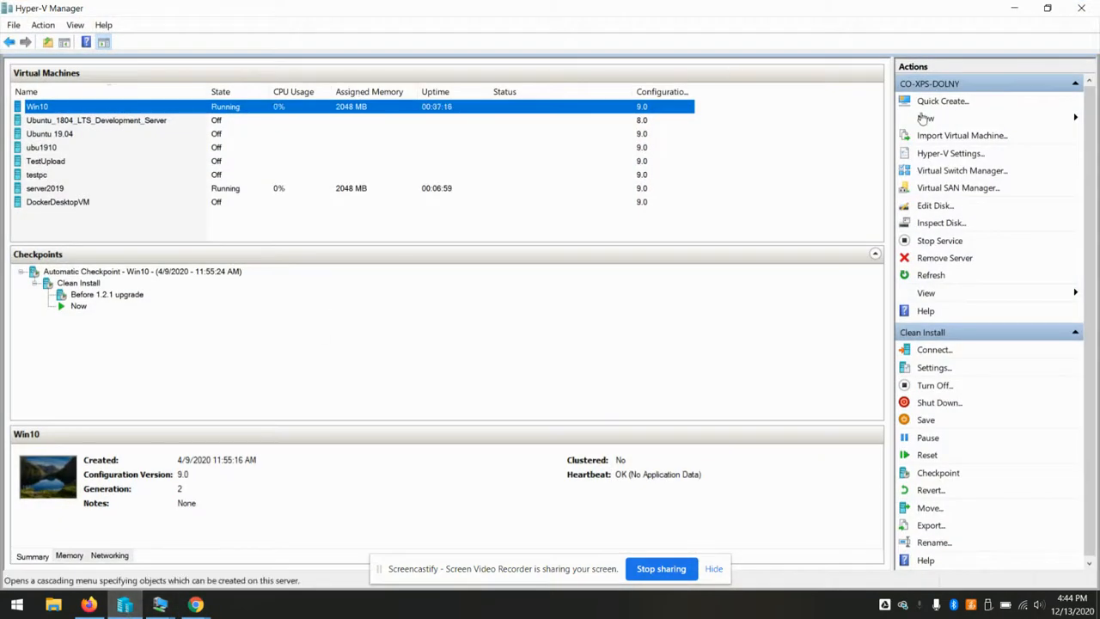
{"action": "left_click", "coordinate": [978, 171]}
{"action": "left_click", "coordinate": [424, 152]}
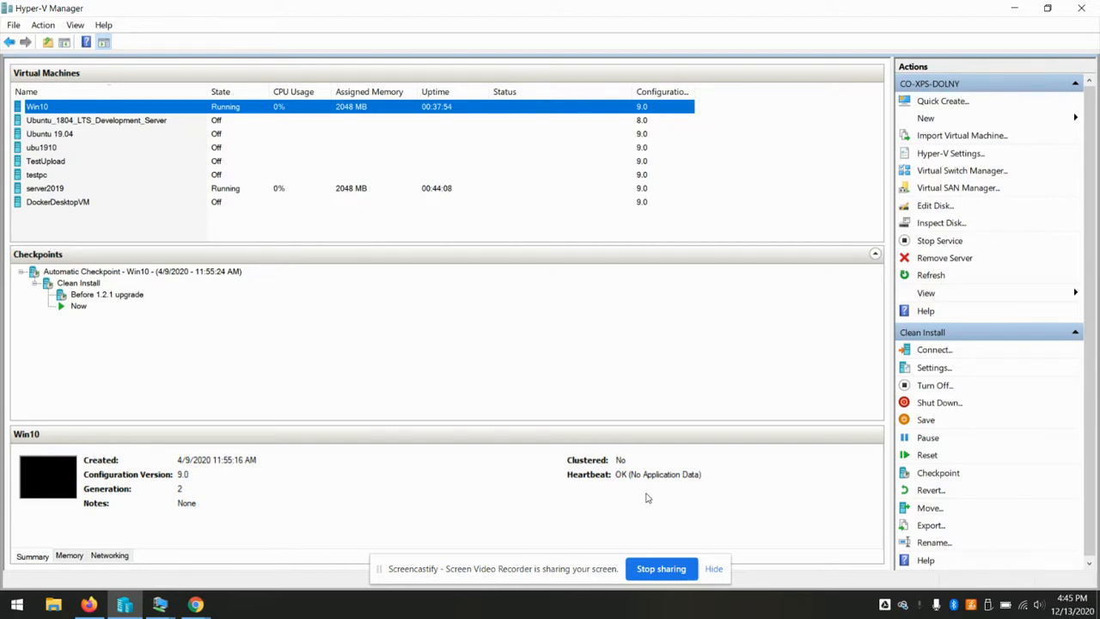
{"action": "left_click", "coordinate": [1012, 5]}
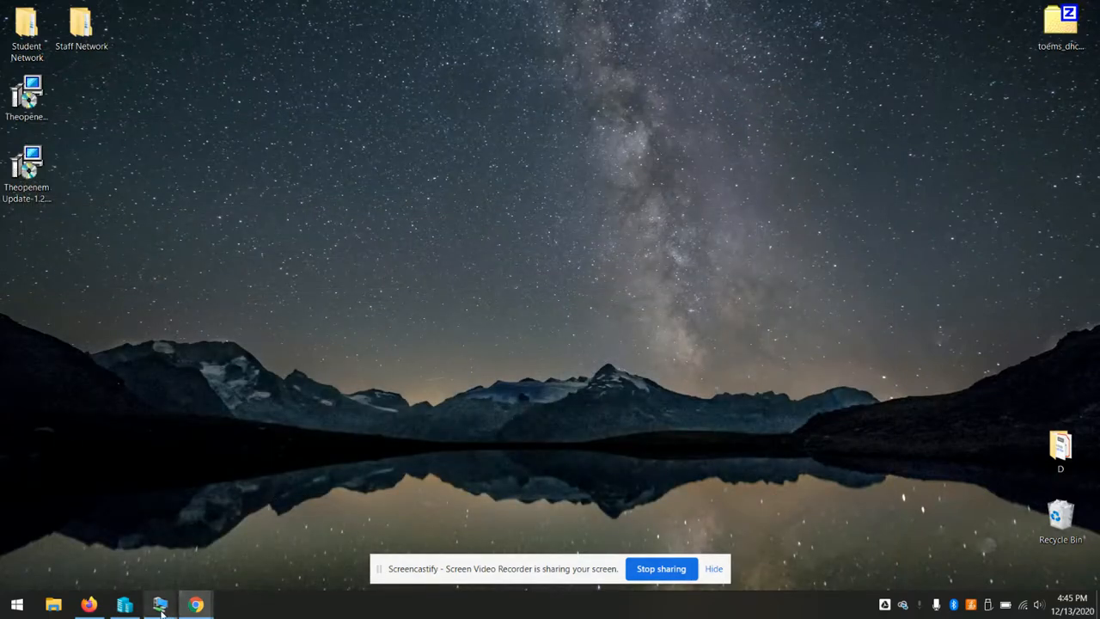
Restore the server2019 VM window, then bring the Win10 VM window forward
{"action": "mouse_move", "coordinate": [161, 611]}
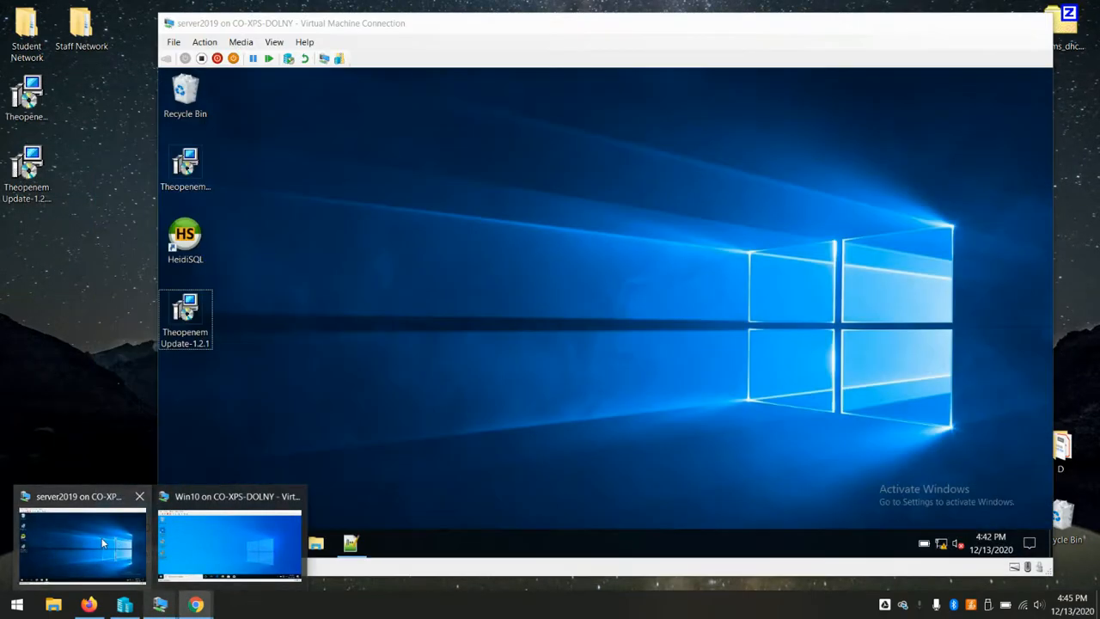
{"action": "left_click", "coordinate": [101, 543]}
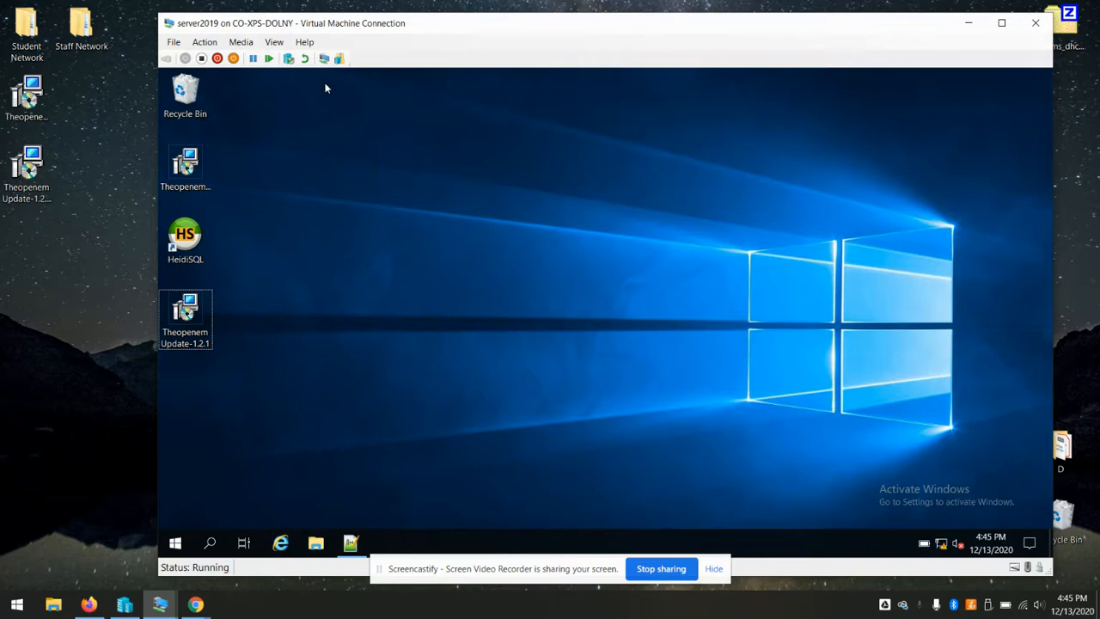
{"action": "mouse_move", "coordinate": [173, 608]}
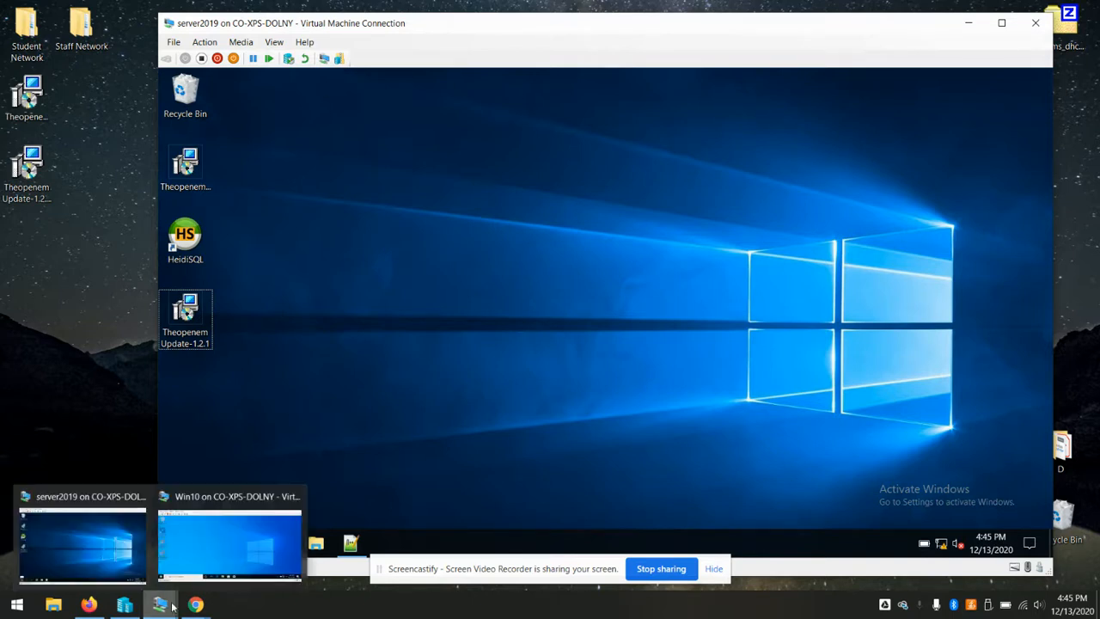
{"action": "left_click", "coordinate": [219, 559]}
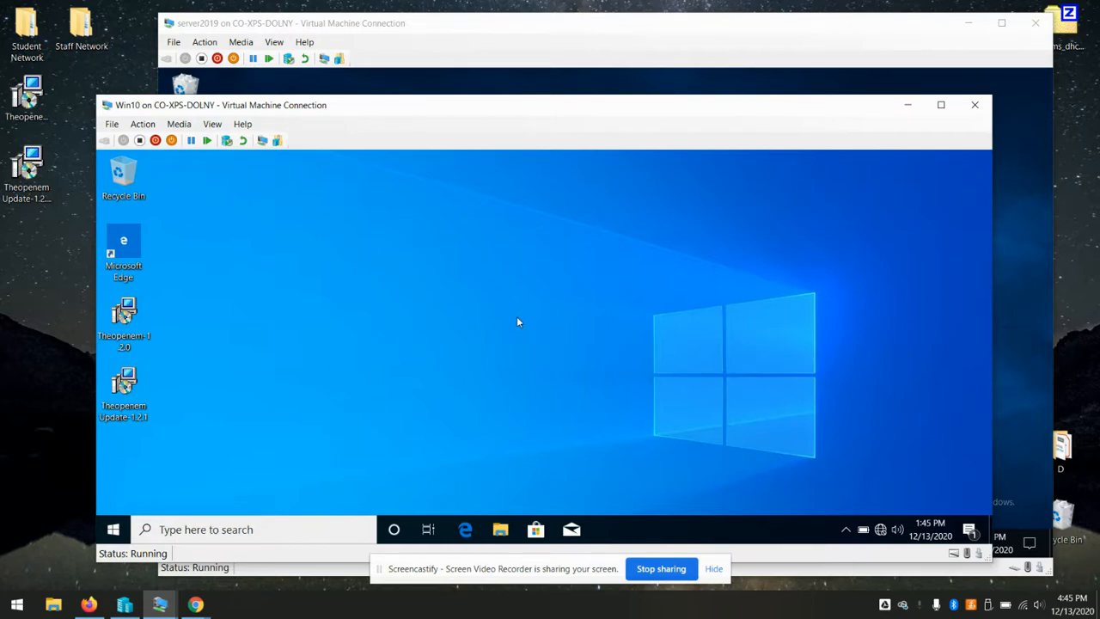
Switch the Win10 VM's network adapter to the Internal - Staff virtual switch and save
{"action": "left_click", "coordinate": [112, 126]}
{"action": "left_click", "coordinate": [135, 138]}
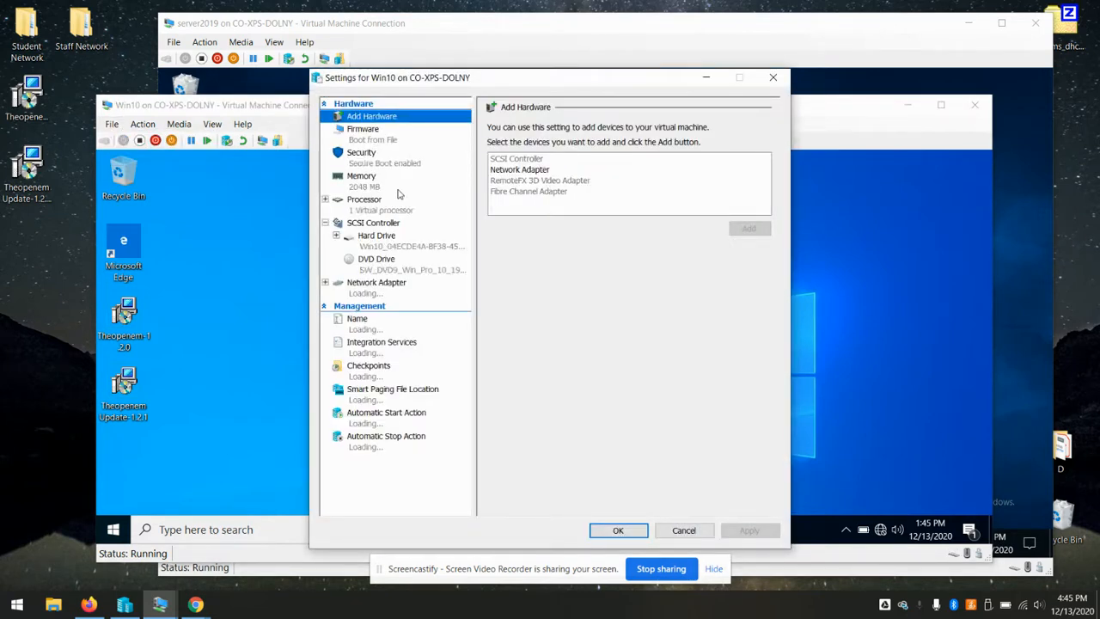
{"action": "left_click", "coordinate": [389, 297]}
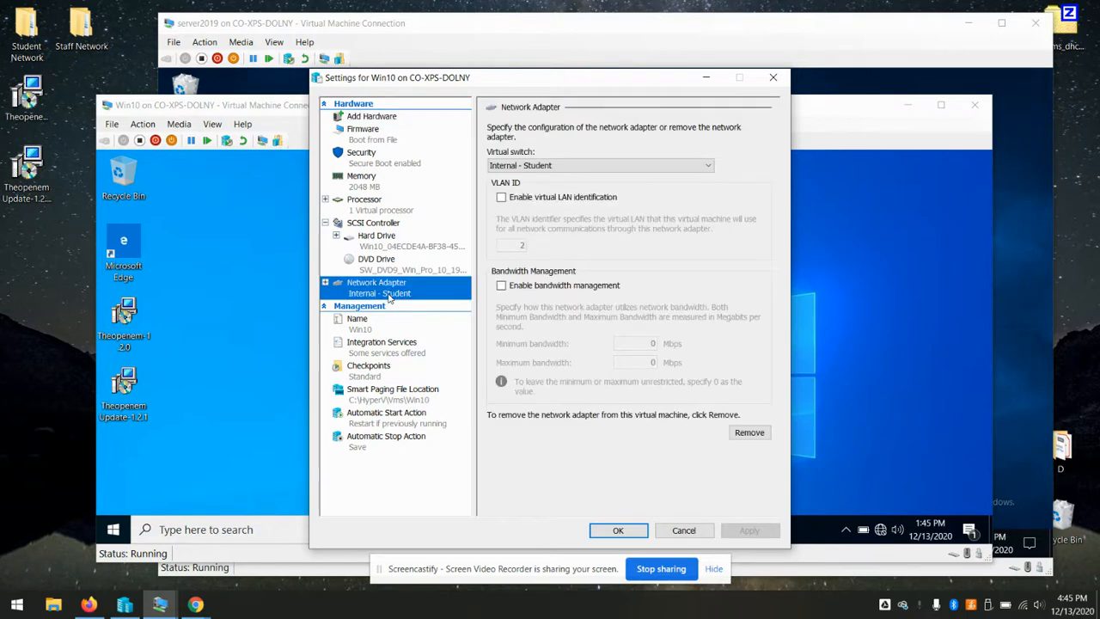
{"action": "left_click", "coordinate": [686, 165]}
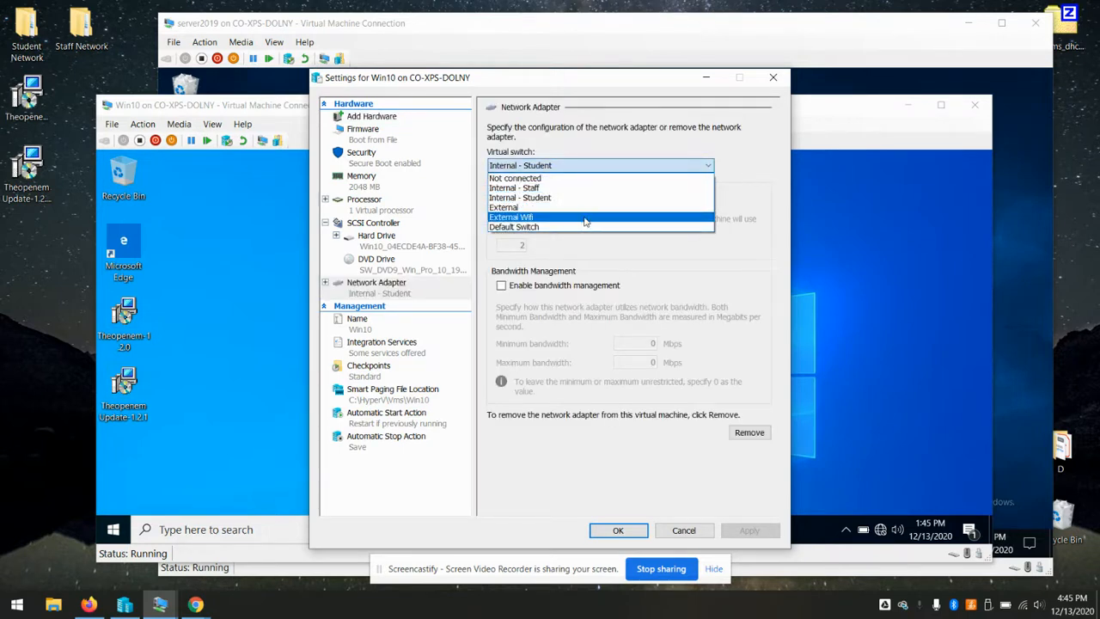
{"action": "left_click", "coordinate": [558, 187]}
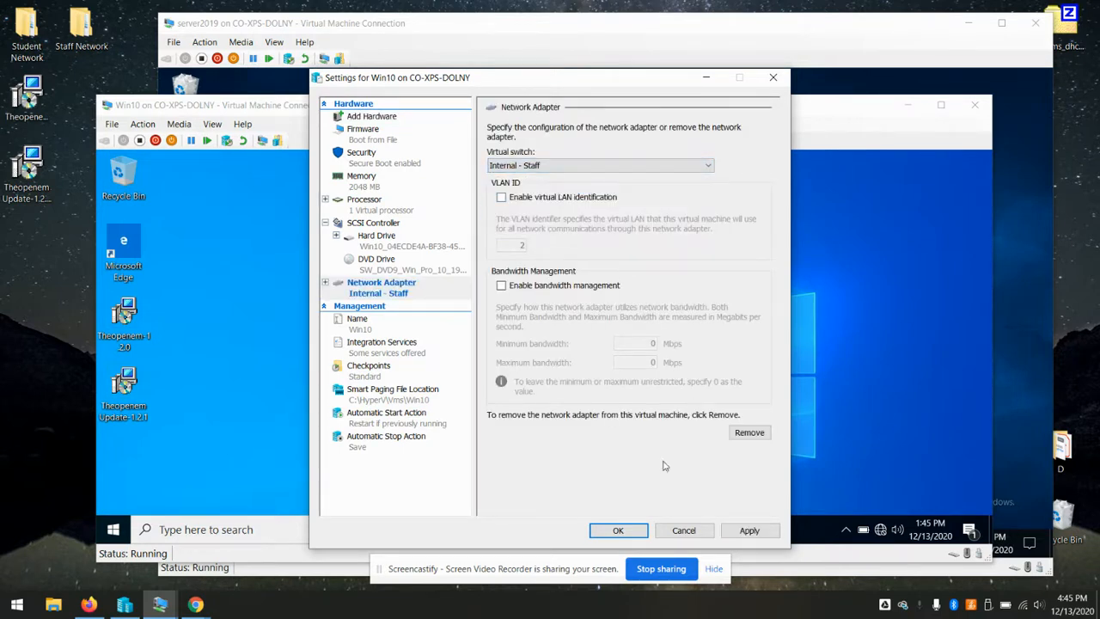
{"action": "left_click", "coordinate": [618, 530]}
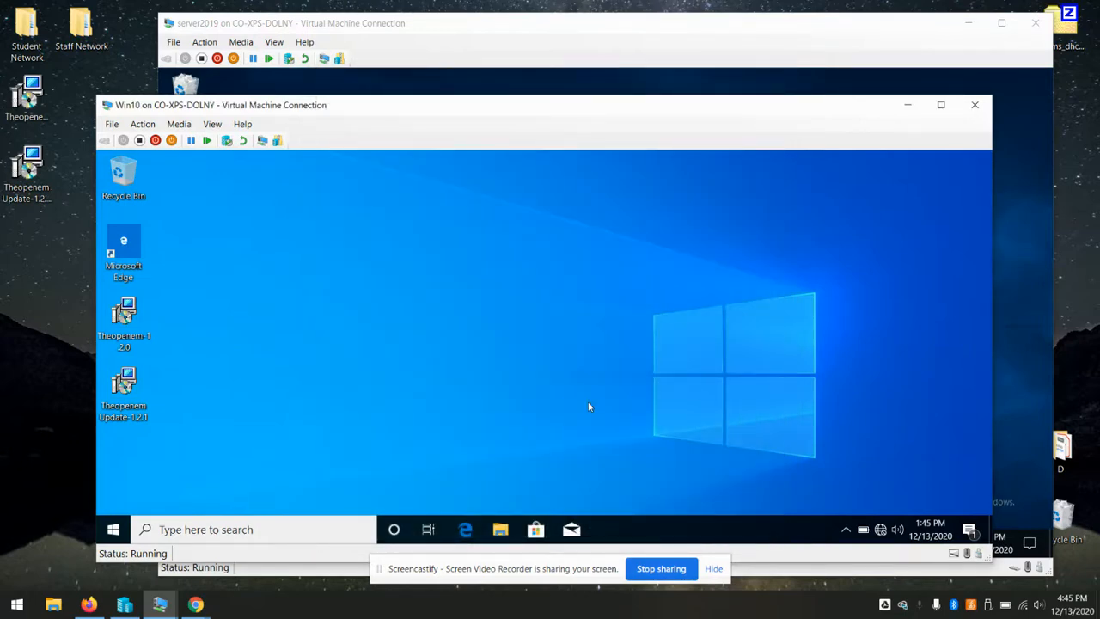
Set the Win10 Ethernet adapter's IPv4 to a manual address, entering 192.168.1010
{"action": "right_click", "coordinate": [879, 529]}
{"action": "left_click", "coordinate": [875, 502]}
{"action": "left_click", "coordinate": [218, 273]}
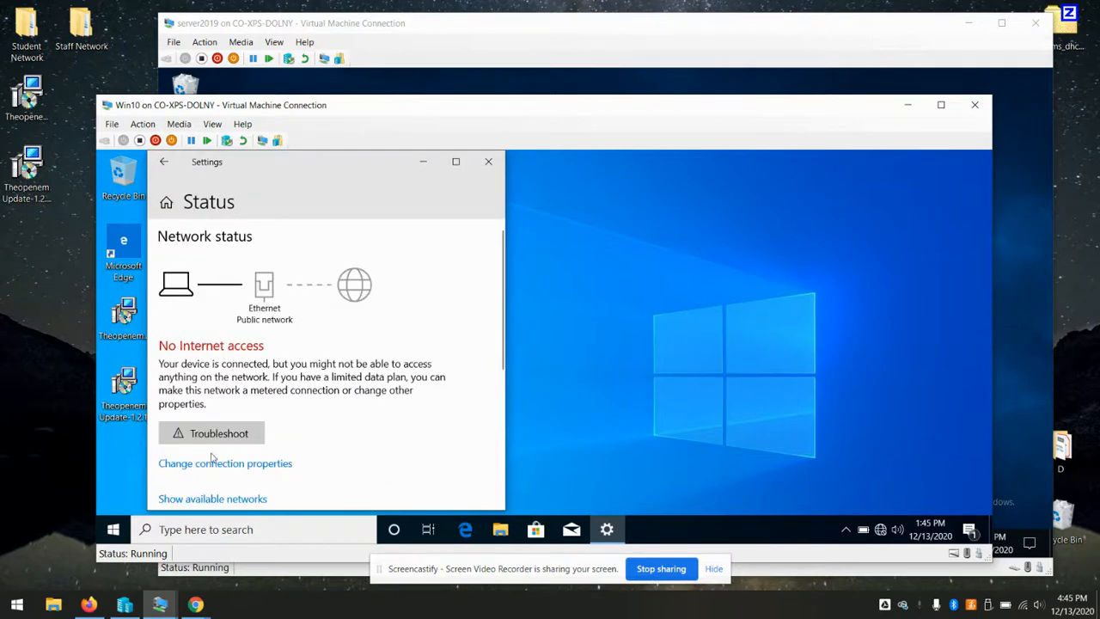
{"action": "scroll", "coordinate": [213, 473], "scroll_direction": "down", "scroll_amount": 3}
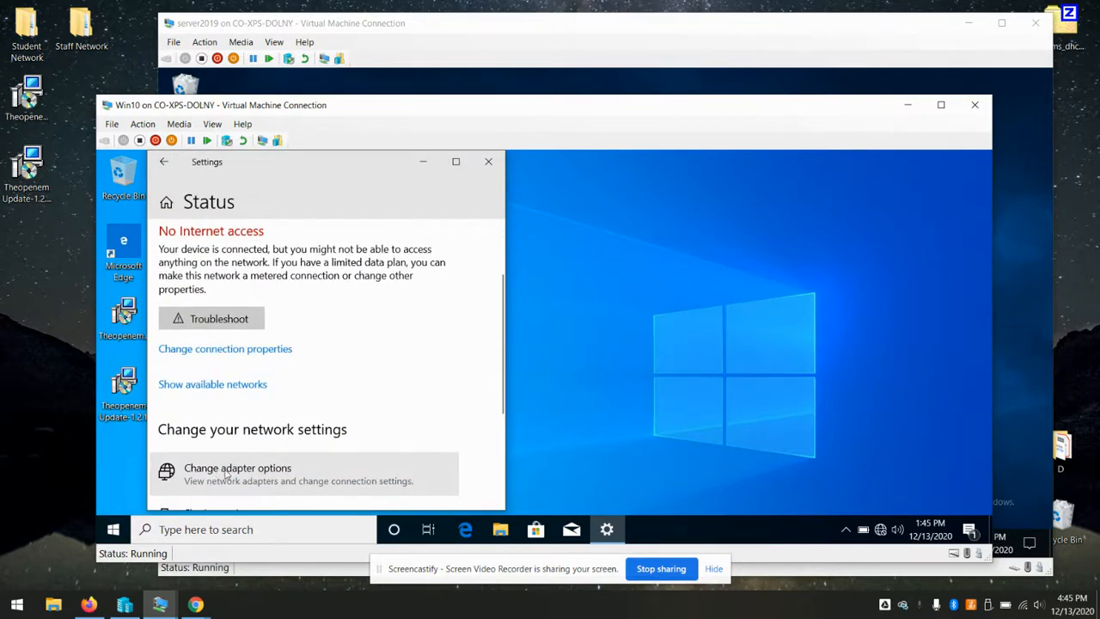
{"action": "left_click", "coordinate": [225, 473]}
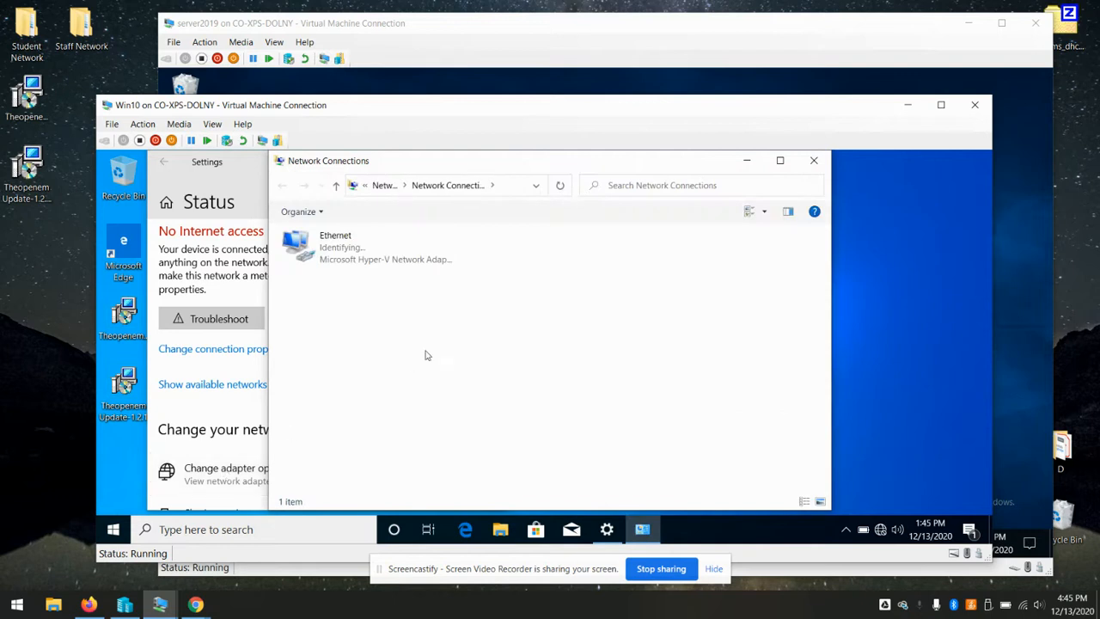
{"action": "left_click", "coordinate": [338, 261]}
{"action": "right_click", "coordinate": [338, 259]}
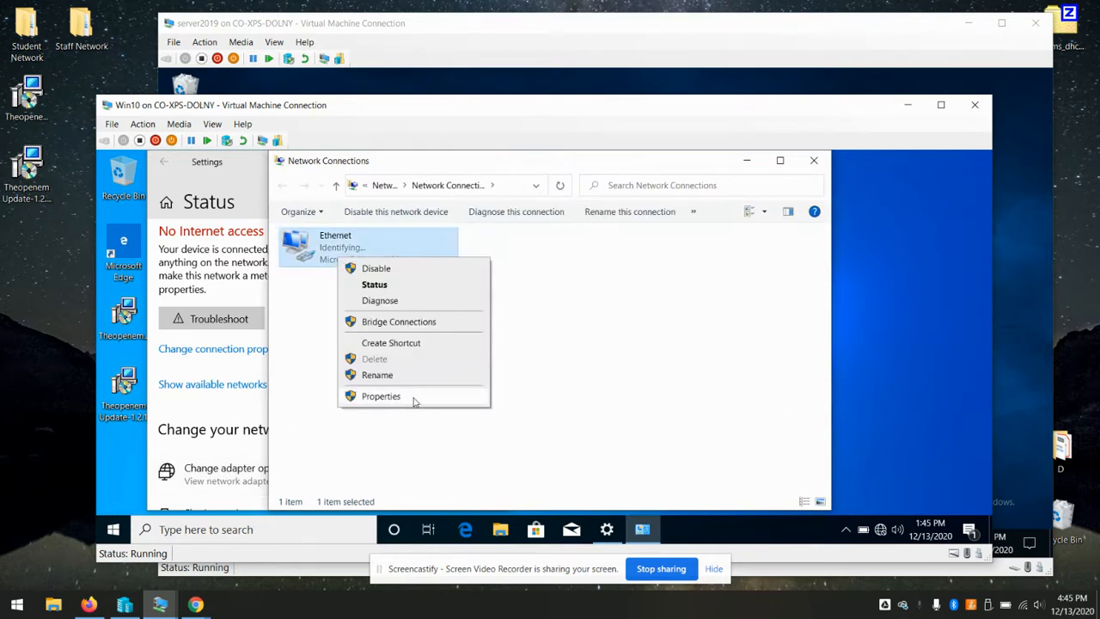
{"action": "left_click", "coordinate": [414, 400]}
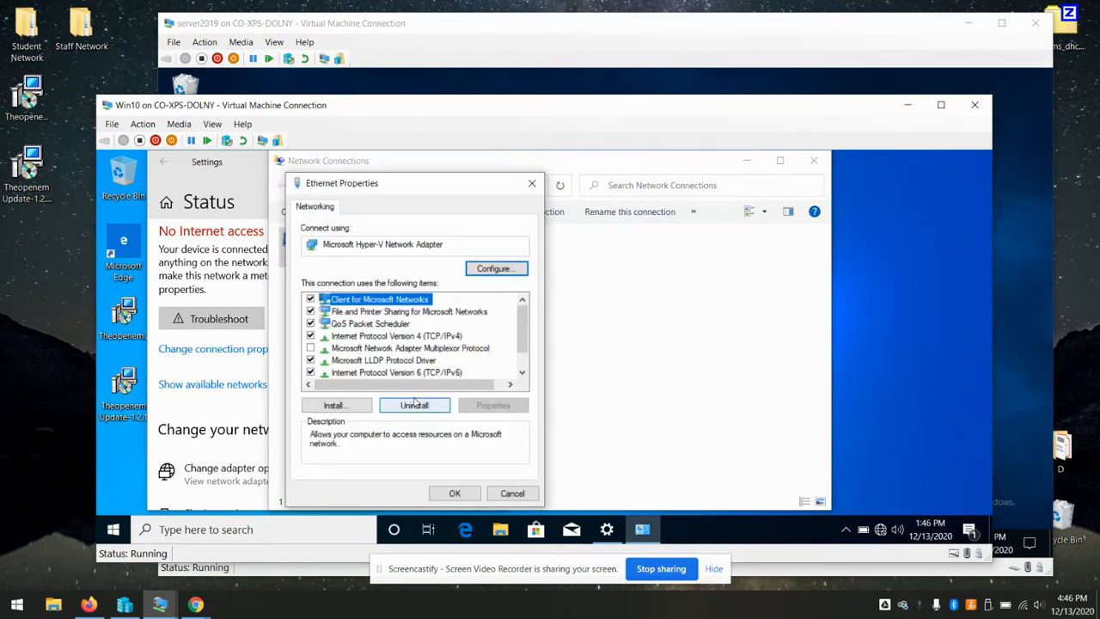
{"action": "double_click", "coordinate": [421, 336]}
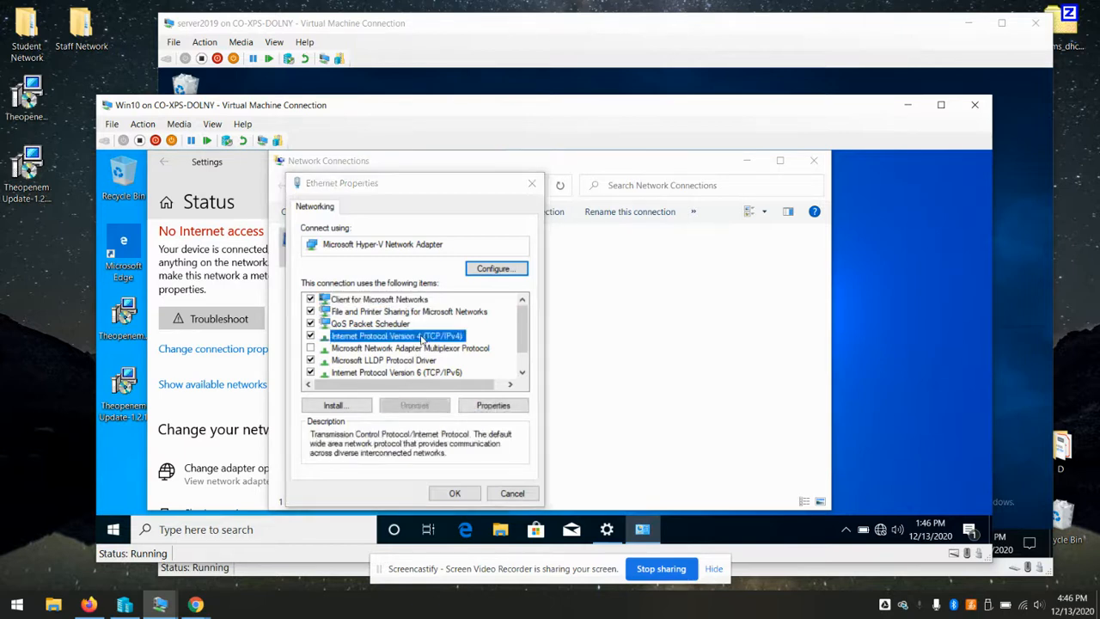
{"action": "left_click", "coordinate": [401, 296]}
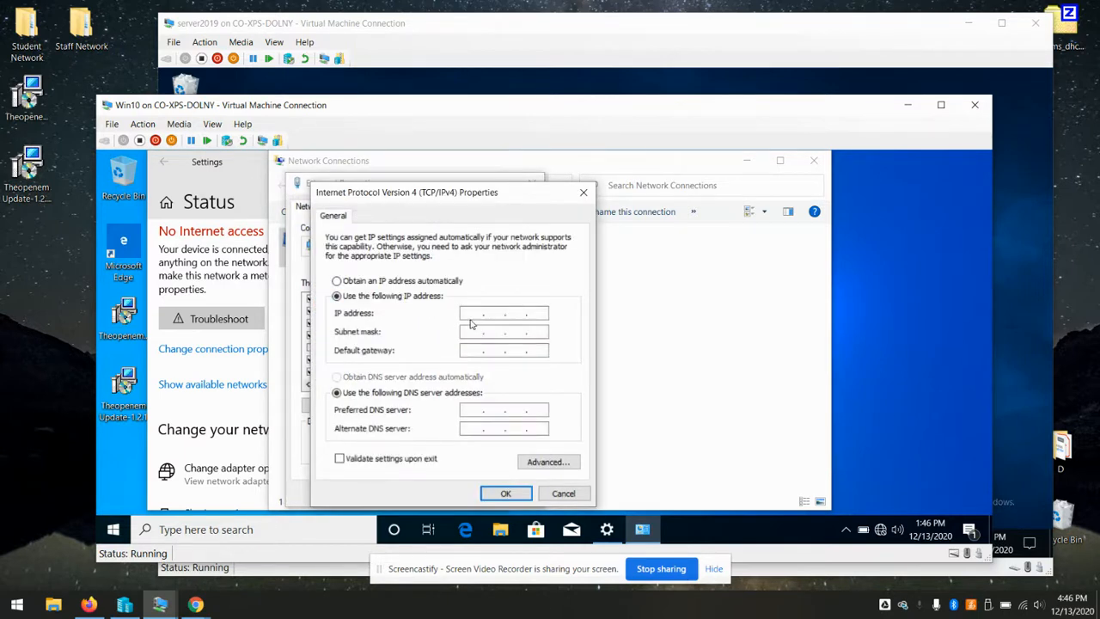
{"action": "type", "text": "192.168."}
{"action": "type", "text": "10"}
{"action": "type", "text": "10"}
Fill the default subnet mask, stop the ping, retarget it to an address ending .56, and close Command Prompt
{"action": "key", "text": "Tab"}
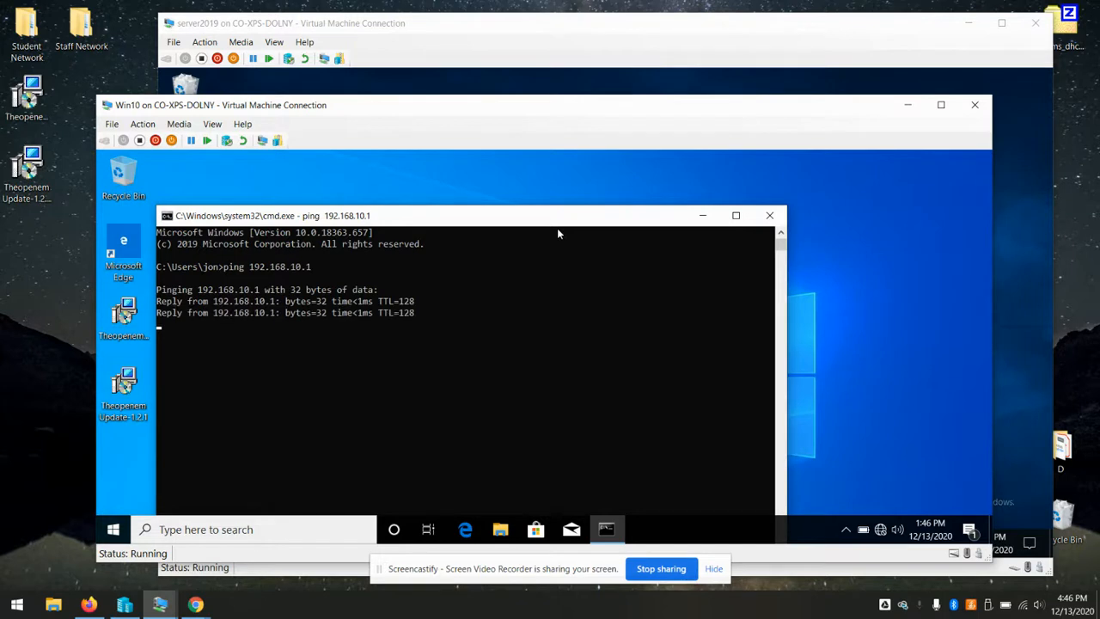
{"action": "key", "text": "ctrl+c"}
{"action": "key", "text": "Up"}
{"action": "key", "text": "BackSpace"}
{"action": "key", "text": "BackSpace"}
{"action": "key", "text": "BackSpace"}
{"action": "key", "text": "BackSpace"}
{"action": "key", "text": "BackSpace"}
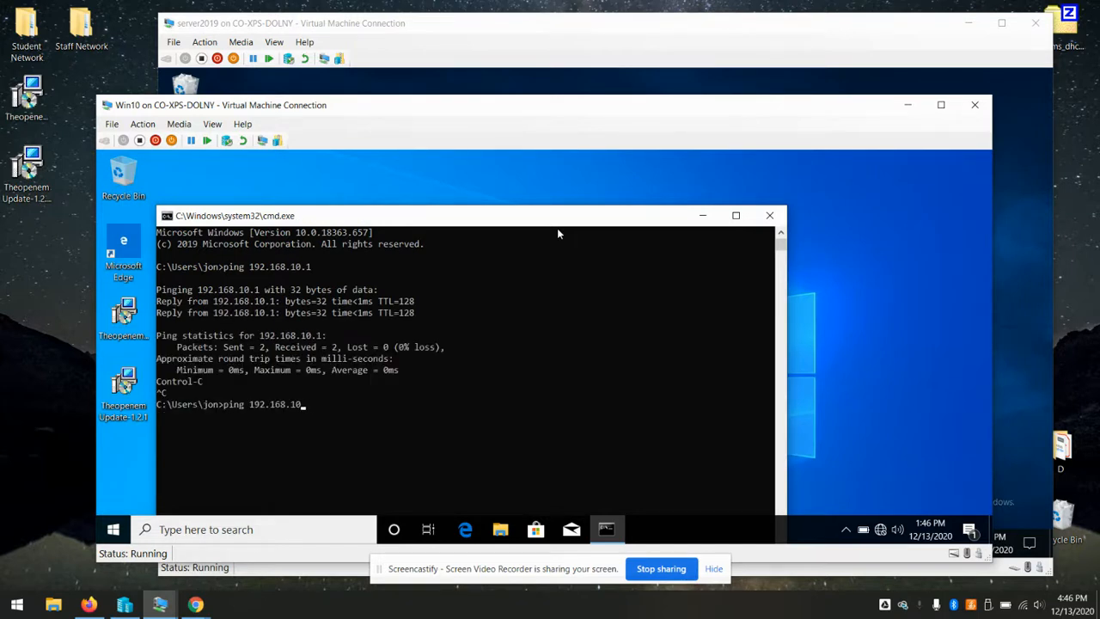
{"action": "type", "text": ".56"}
{"action": "left_click", "coordinate": [769, 216]}
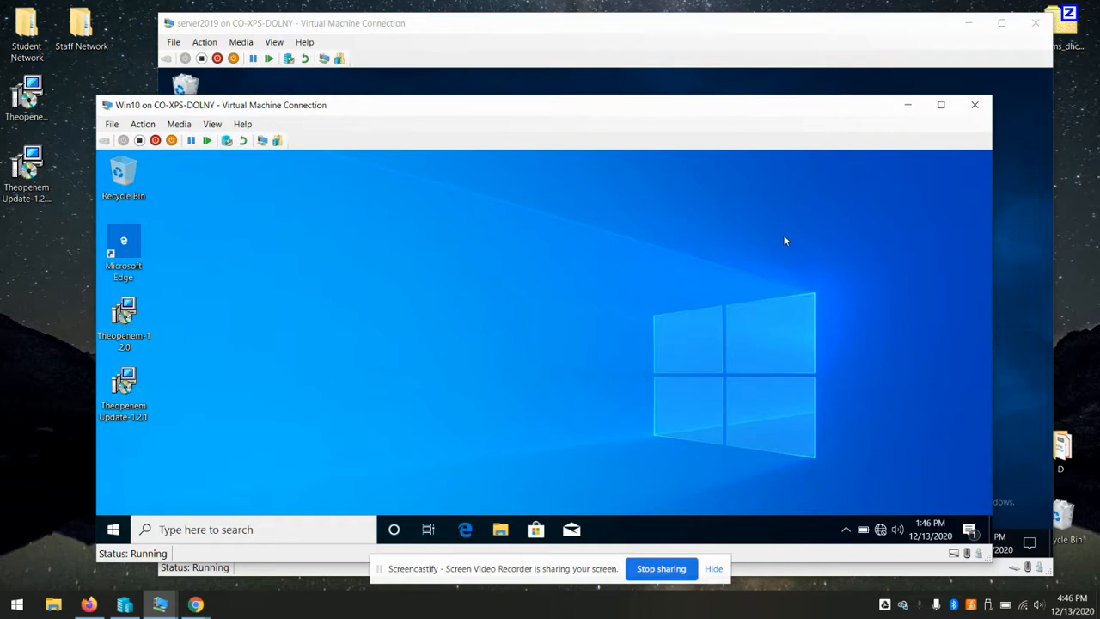
Run the Theopenem installer with only Client Communication Server, storing locally in C:\toems_local_storage\
{"action": "left_click_drag", "start_coordinate": [572, 106], "coordinate": [605, 79]}
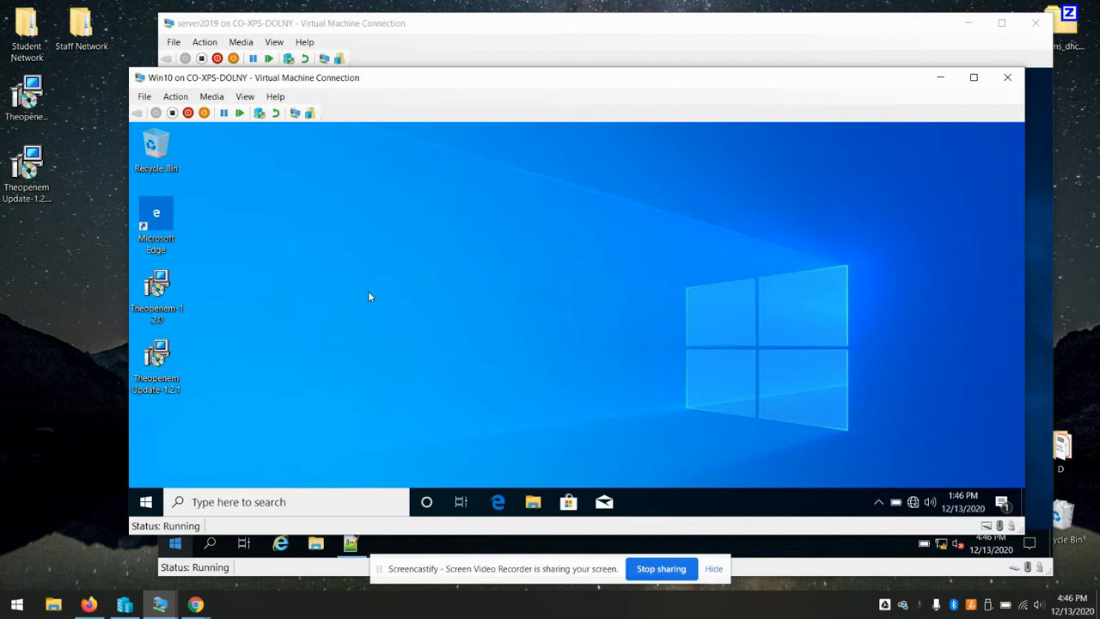
{"action": "double_click", "coordinate": [169, 293]}
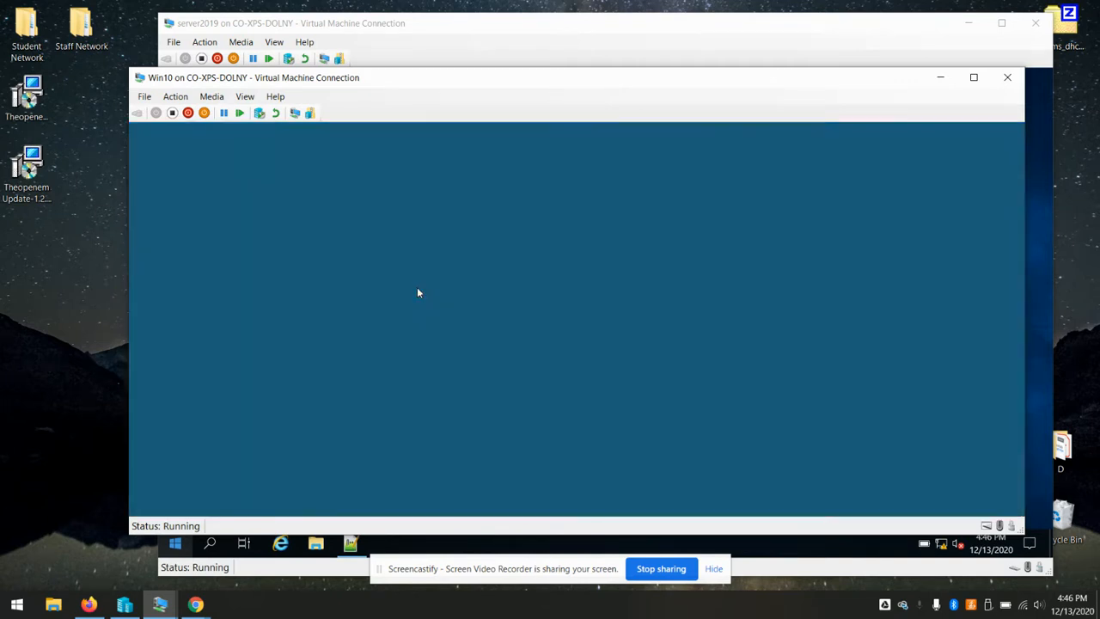
{"action": "left_click", "coordinate": [484, 402]}
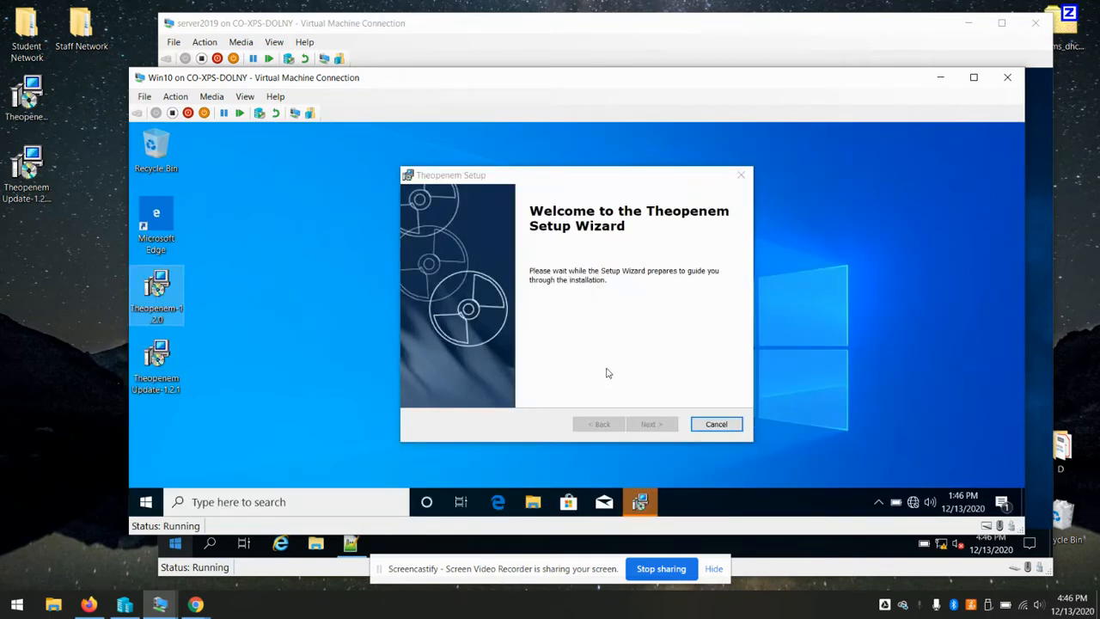
{"action": "left_click", "coordinate": [534, 180]}
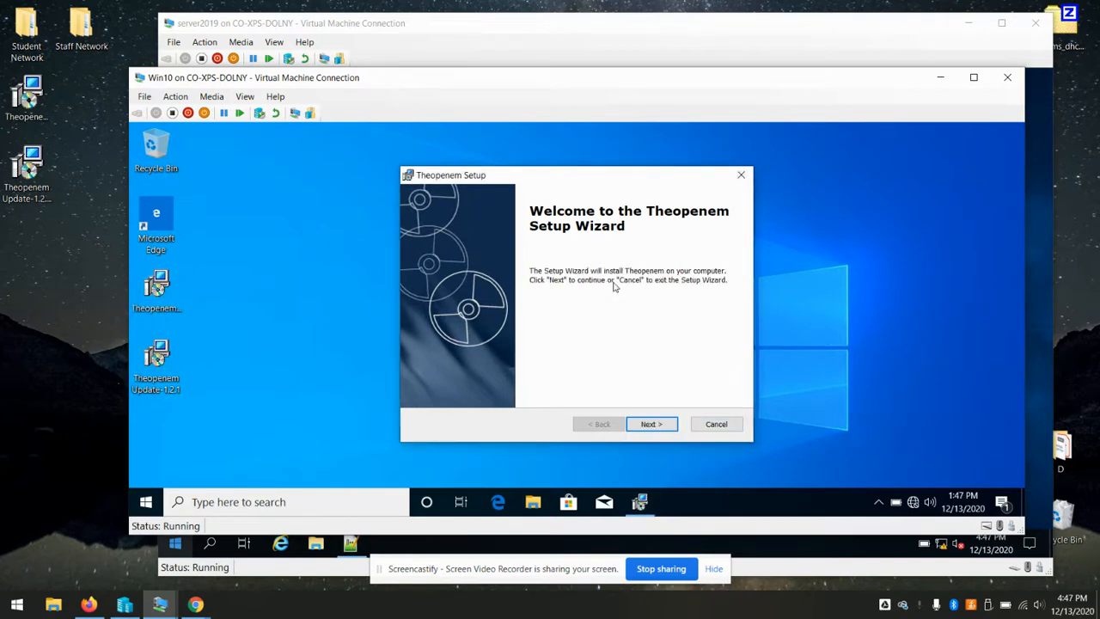
{"action": "left_click", "coordinate": [650, 424]}
{"action": "left_click", "coordinate": [483, 372]}
{"action": "left_click", "coordinate": [651, 424]}
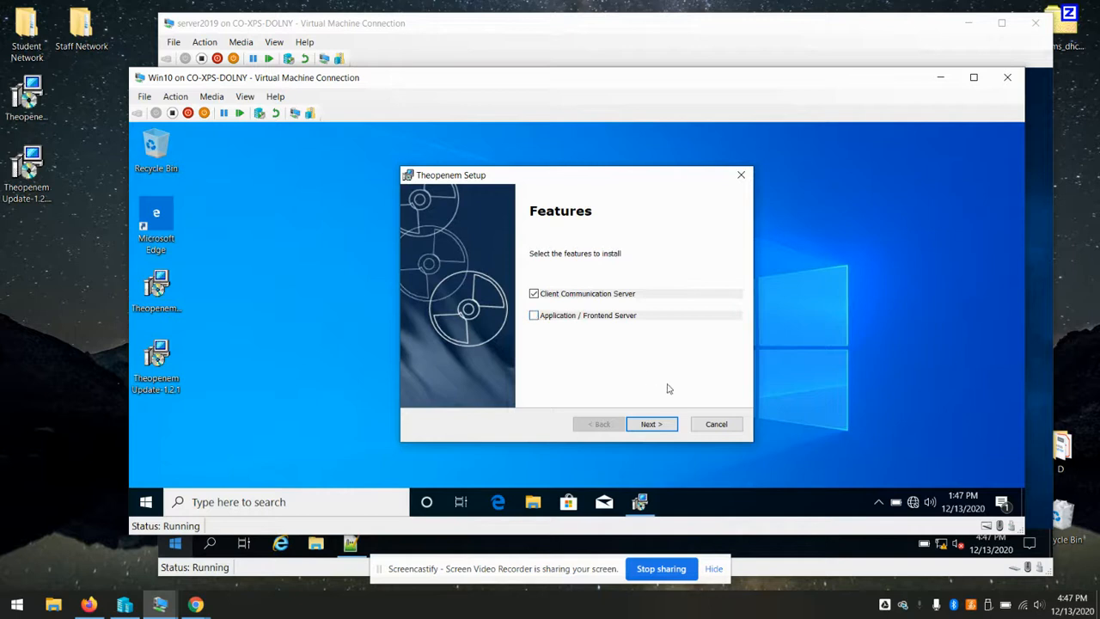
{"action": "left_click", "coordinate": [652, 427]}
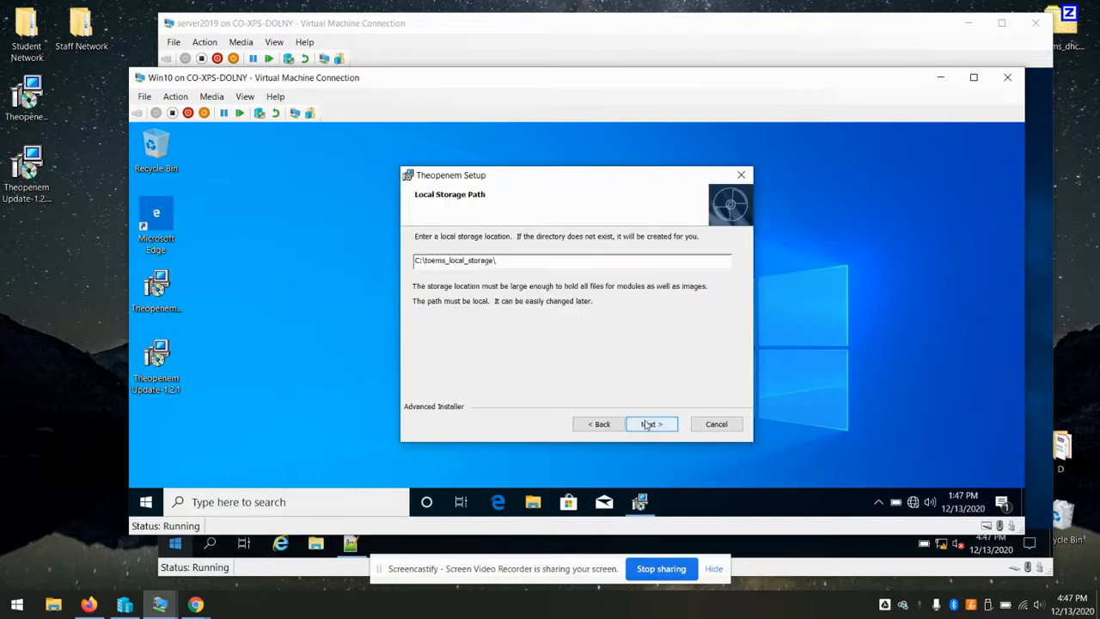
{"action": "left_click", "coordinate": [647, 424]}
{"action": "left_click", "coordinate": [669, 425]}
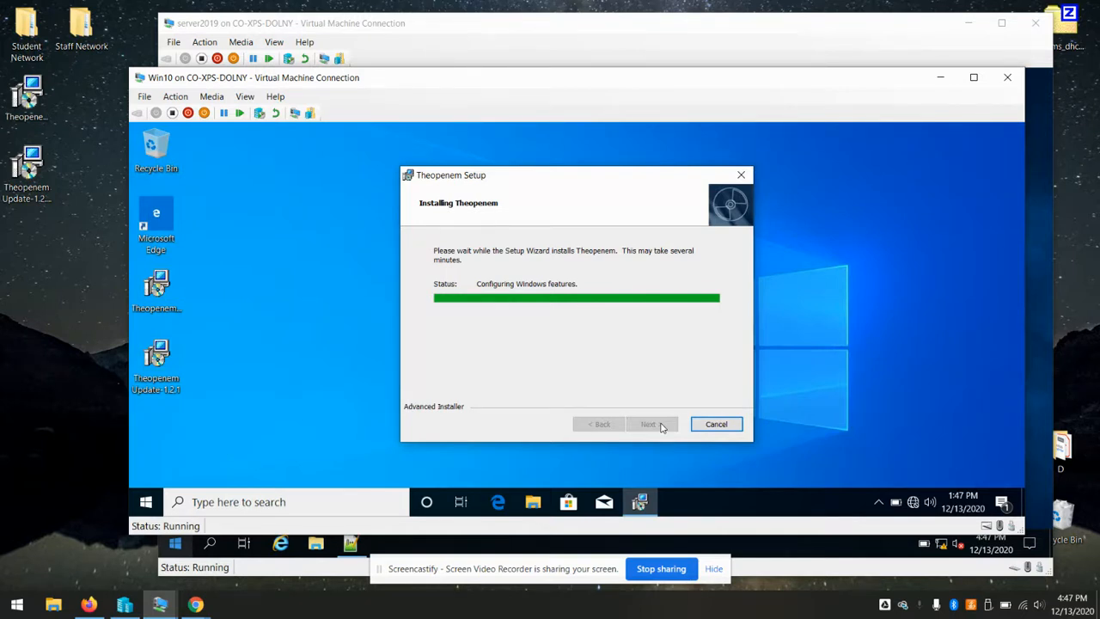
Open the Win10 Ethernet adapter's IPv4 properties from Network & Internet settings
{"action": "right_click", "coordinate": [912, 502]}
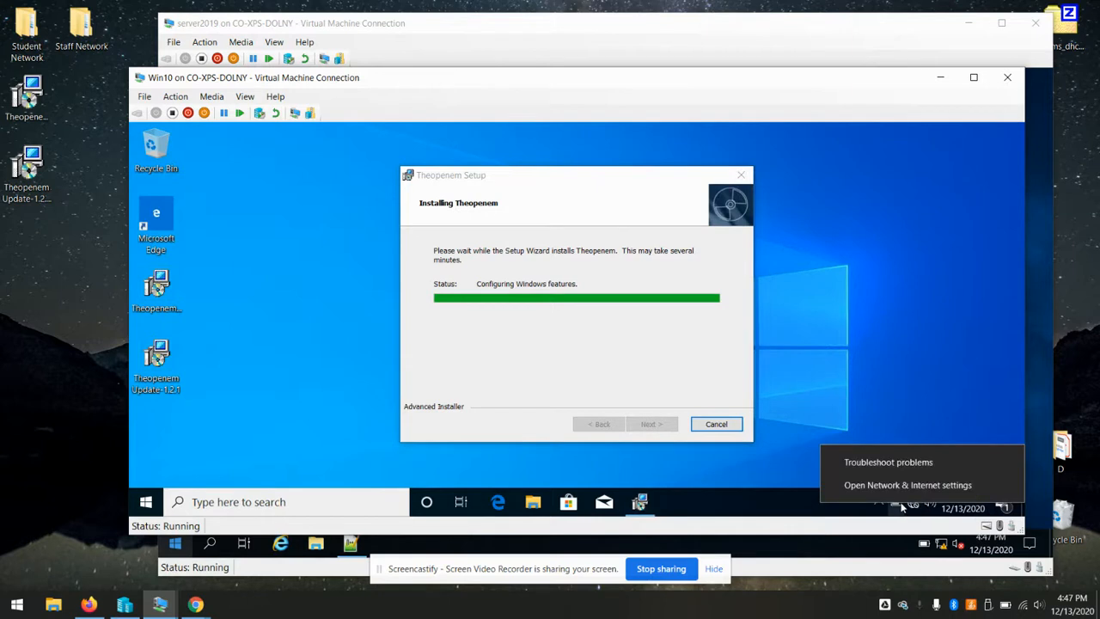
{"action": "left_click", "coordinate": [919, 484]}
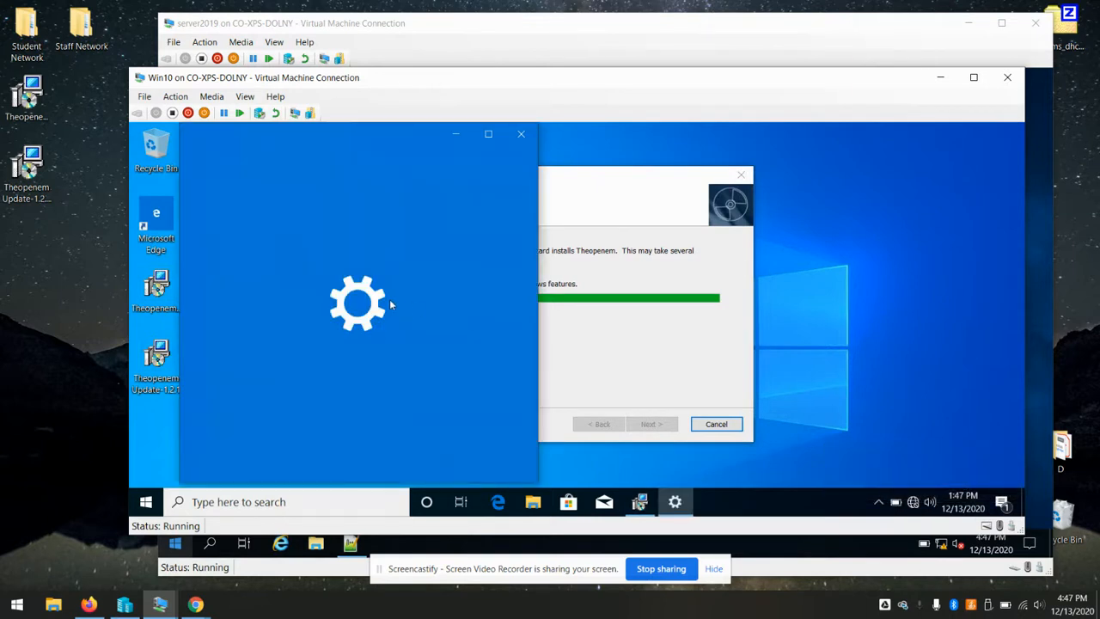
{"action": "left_click", "coordinate": [256, 258]}
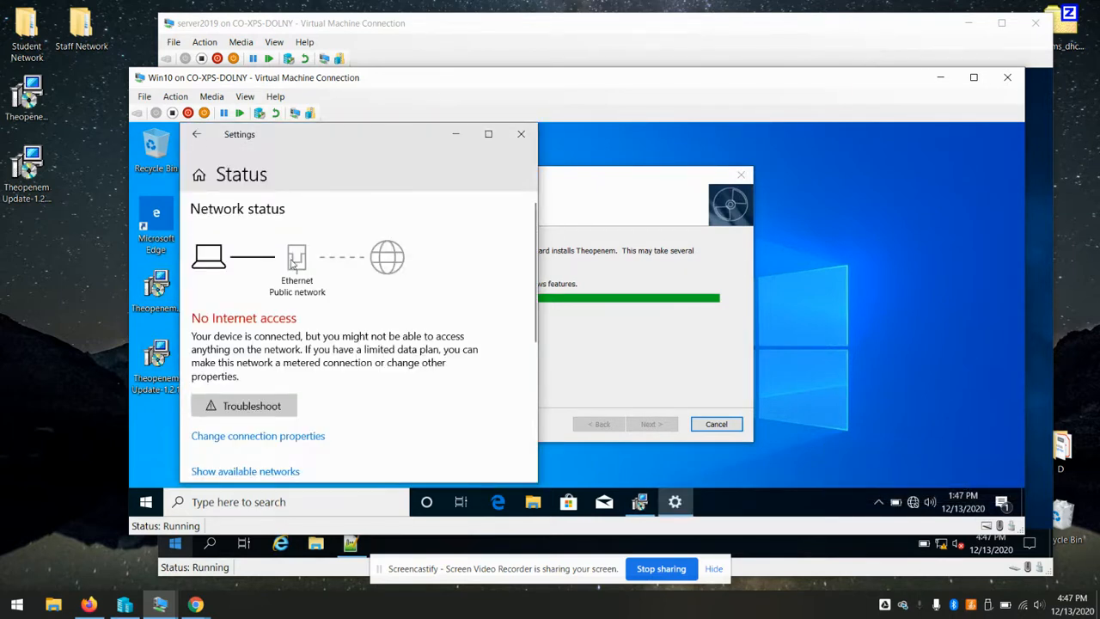
{"action": "scroll", "coordinate": [337, 344], "scroll_direction": "down", "scroll_amount": 5}
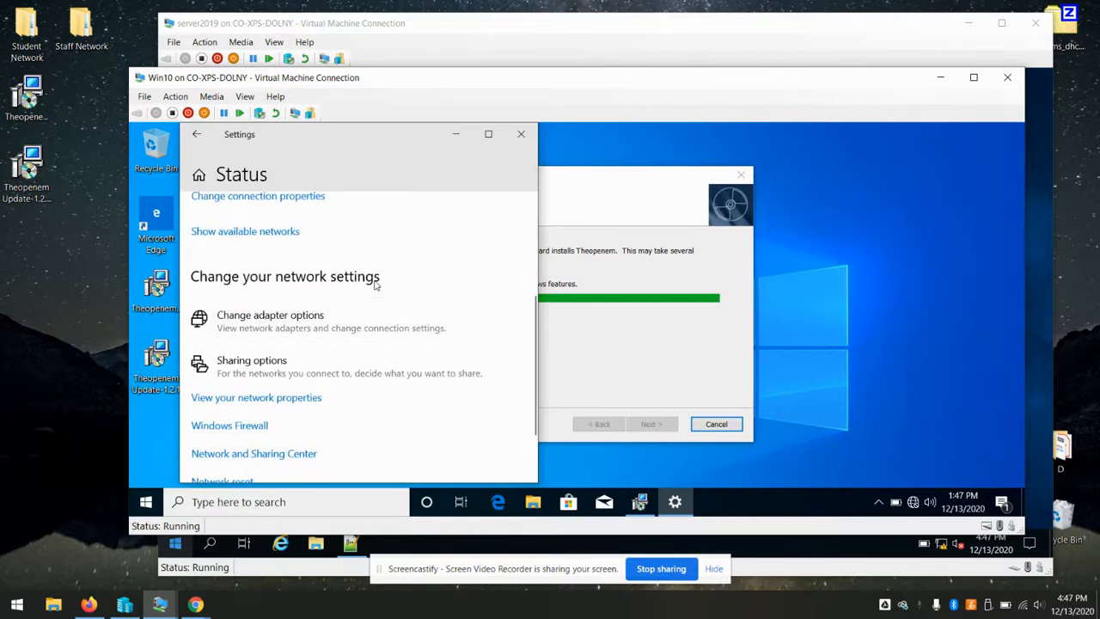
{"action": "left_click", "coordinate": [305, 321]}
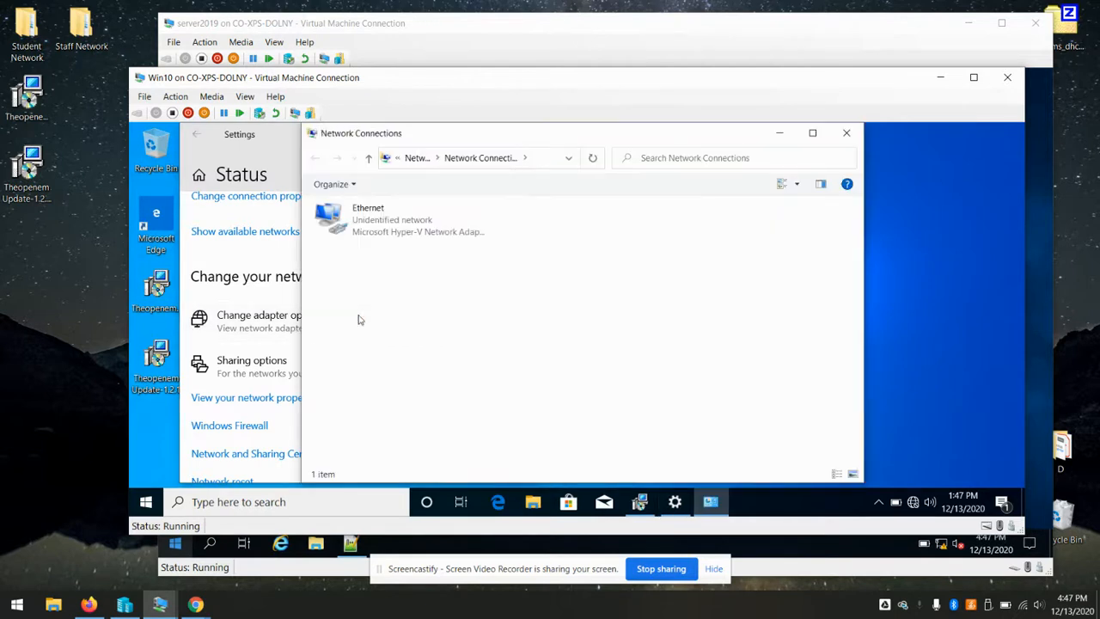
{"action": "right_click", "coordinate": [392, 233]}
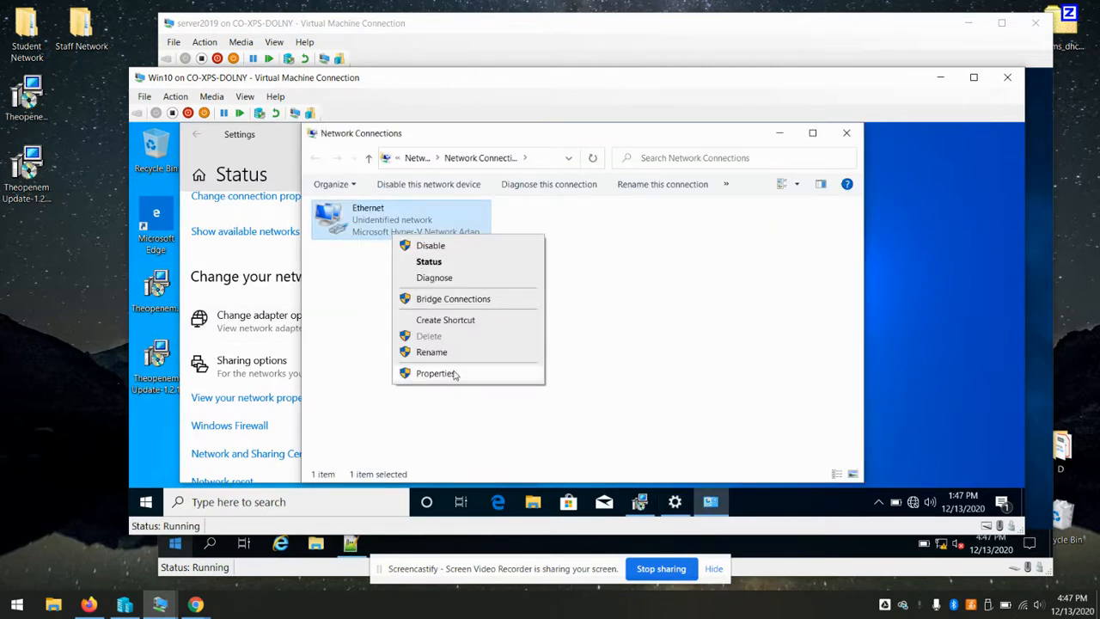
{"action": "left_click", "coordinate": [452, 374]}
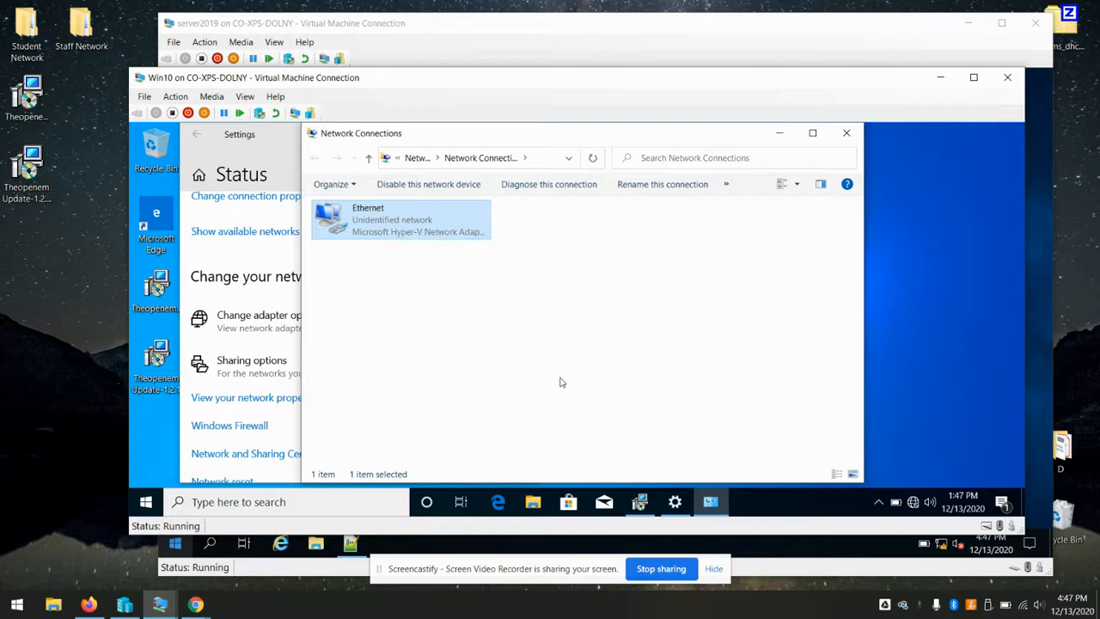
{"action": "left_click", "coordinate": [441, 309]}
{"action": "double_click", "coordinate": [441, 310]}
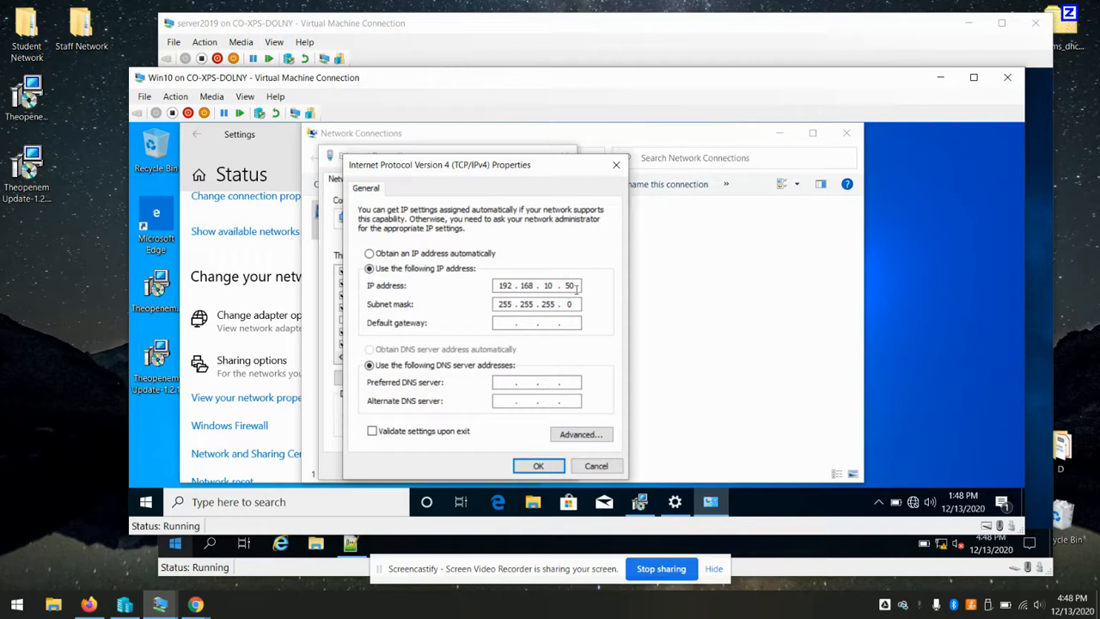
Change the static IP to 192.168.10.70, confirm, and close the network windows
{"action": "key", "text": "BackSpace"}
{"action": "type", "text": "7"}
{"action": "left_click", "coordinate": [538, 464]}
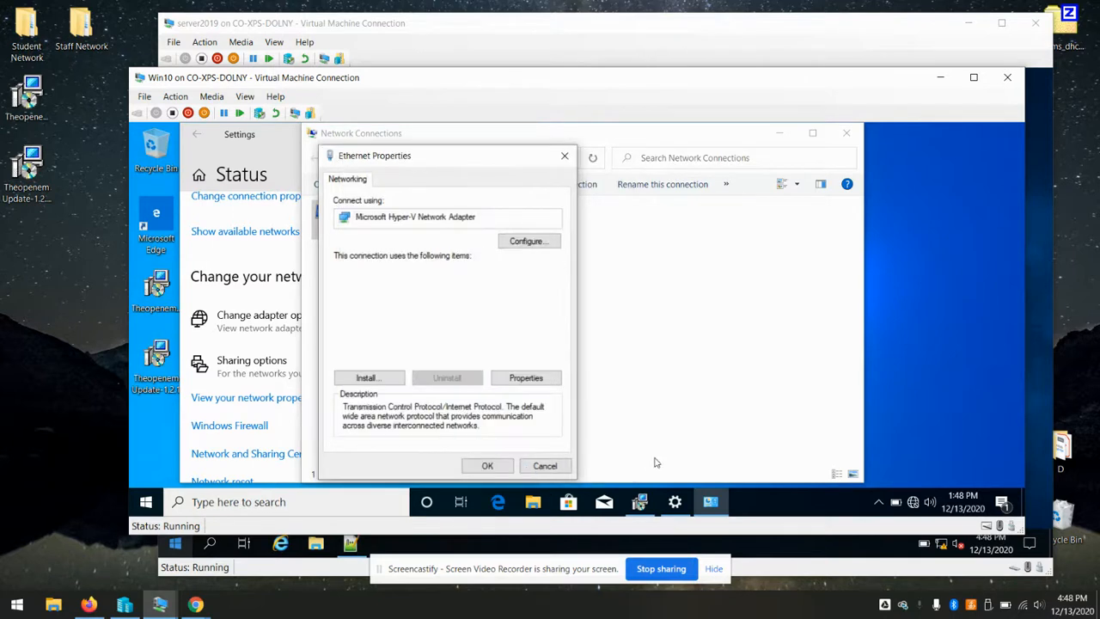
{"action": "left_click", "coordinate": [489, 465]}
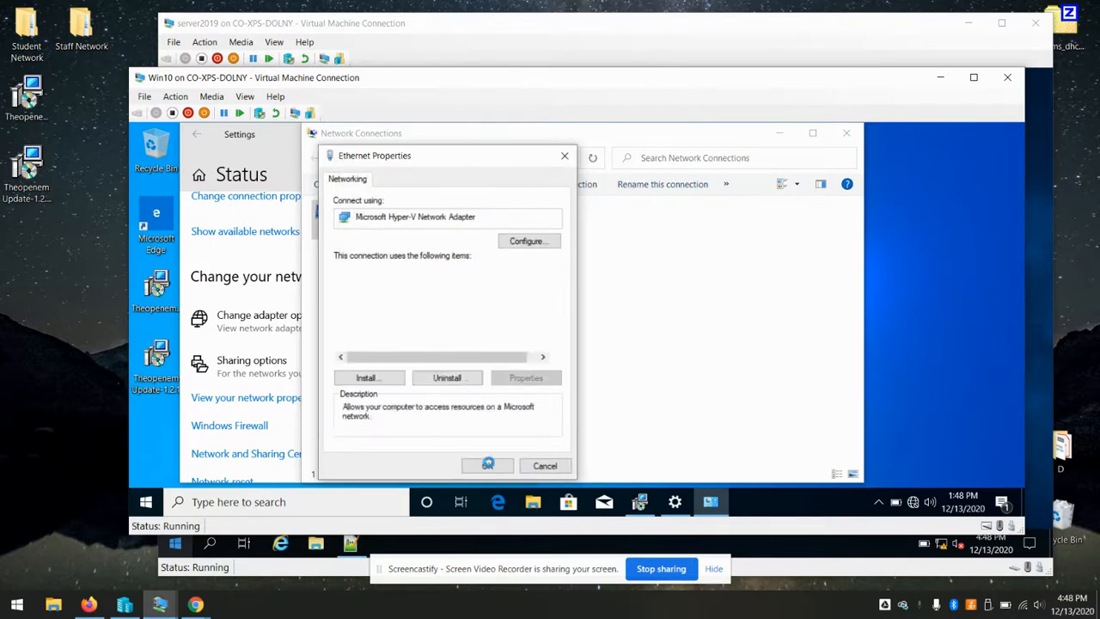
{"action": "left_click", "coordinate": [847, 136]}
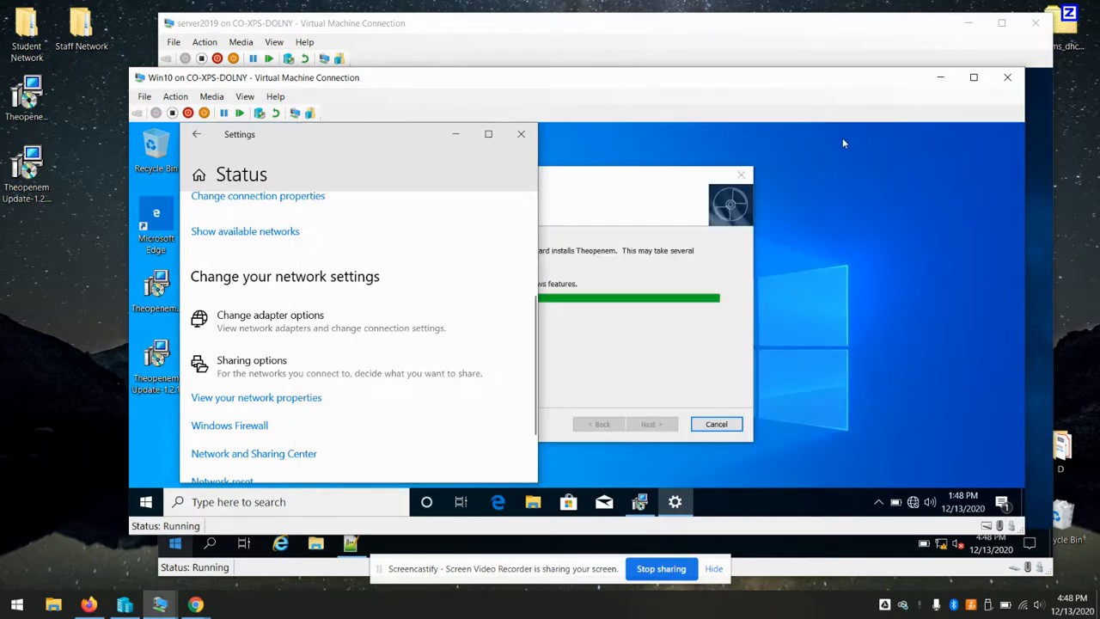
{"action": "left_click", "coordinate": [521, 134]}
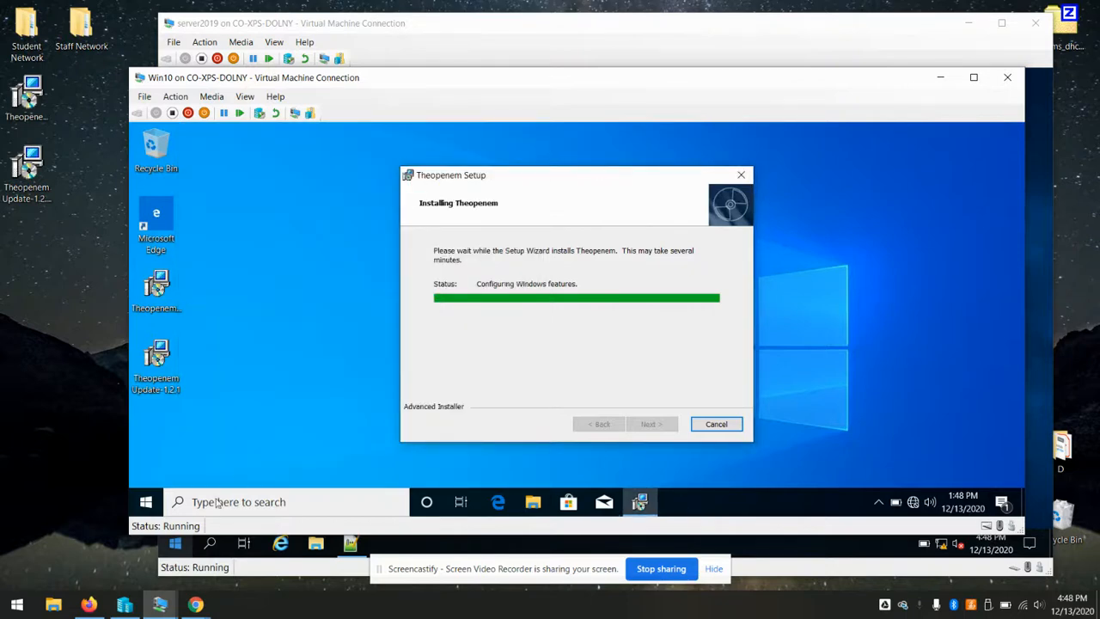
In Firefox, log in to the Theopenem console at 192.168.56.100 with the admin credentials
{"action": "left_click", "coordinate": [88, 604]}
{"action": "left_click", "coordinate": [504, 293]}
{"action": "type", "text": "toemsadmin"}
{"action": "key", "text": "Tab"}
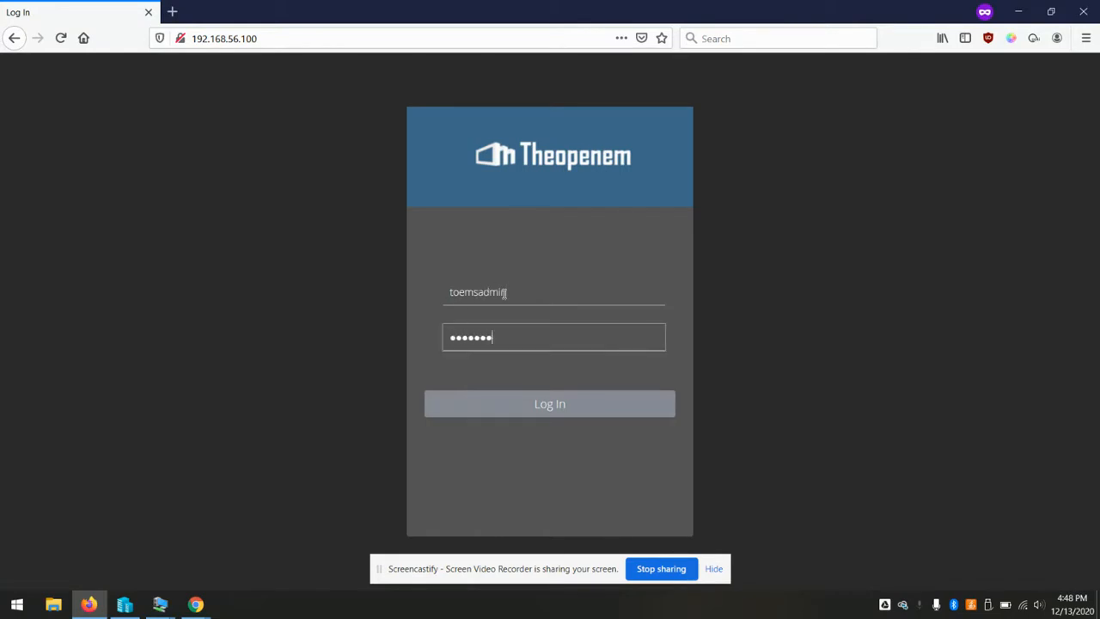
{"action": "key", "text": "Return"}
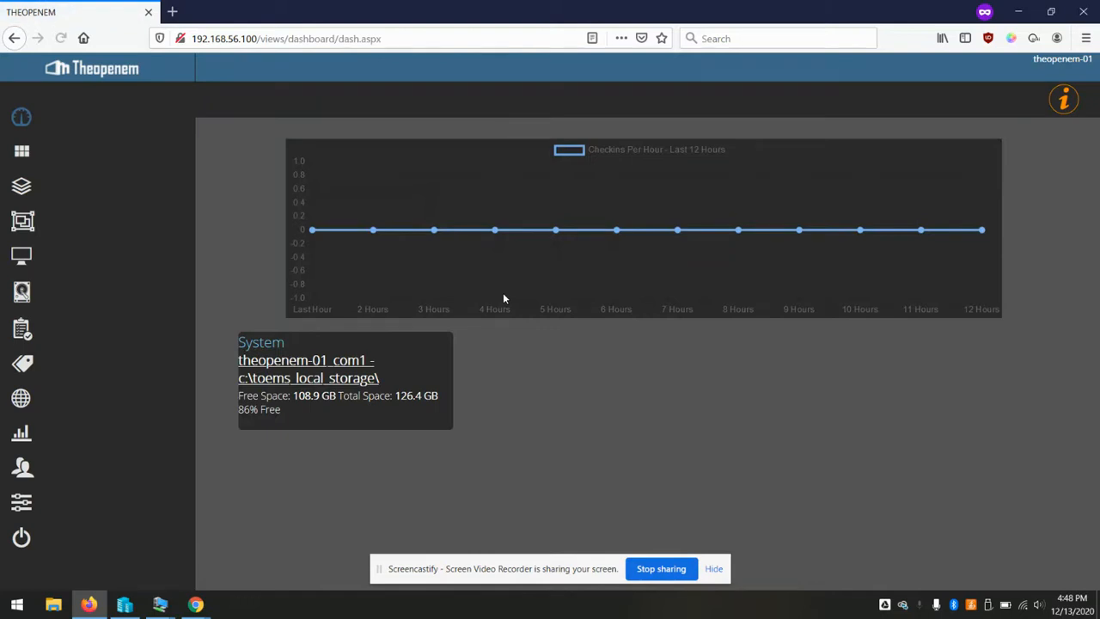
{"action": "left_click", "coordinate": [22, 504]}
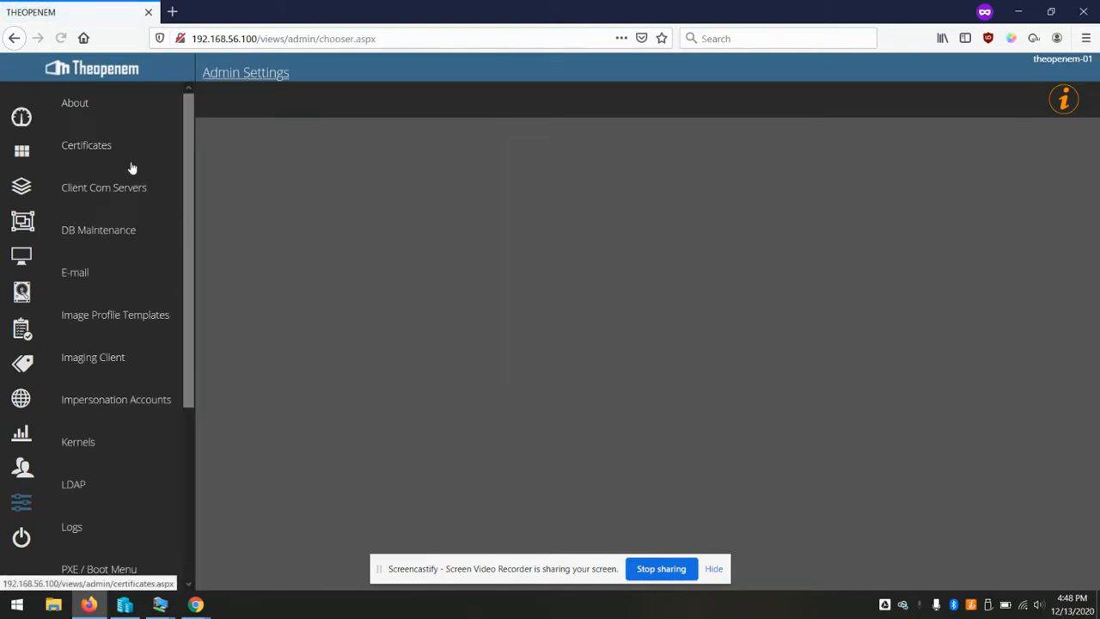
{"action": "left_click", "coordinate": [137, 195]}
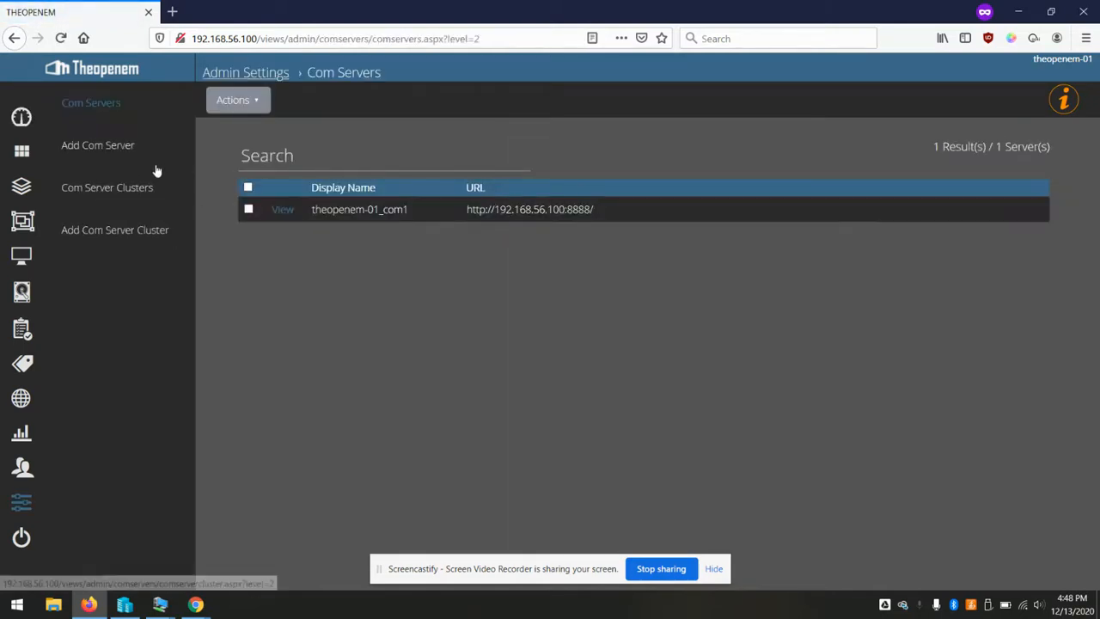
{"action": "left_click", "coordinate": [111, 157]}
{"action": "left_click", "coordinate": [355, 192]}
{"action": "type", "text": "Staff"}
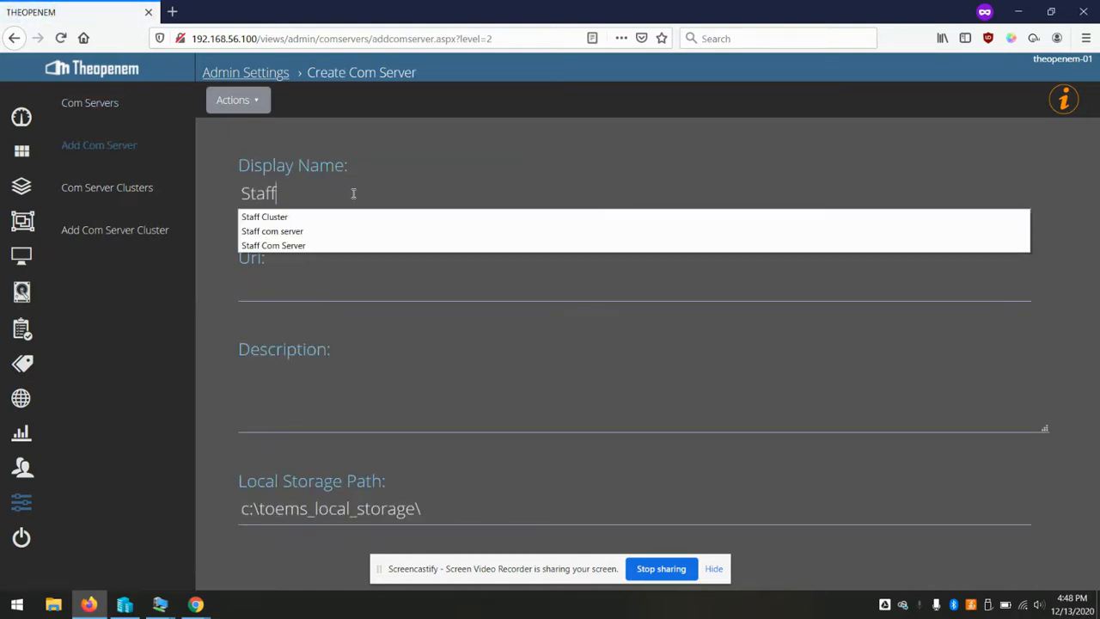
{"action": "type", "text": " Com Server"}
{"action": "key", "text": "Tab"}
{"action": "type", "text": "http://"}
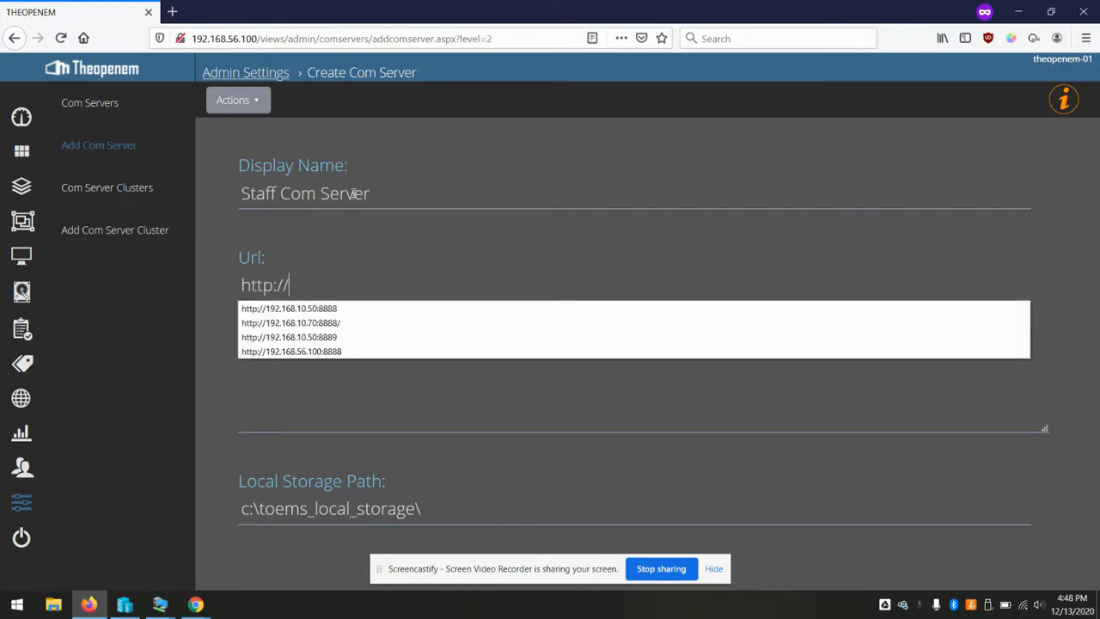
{"action": "type", "text": "192.168.10.70"}
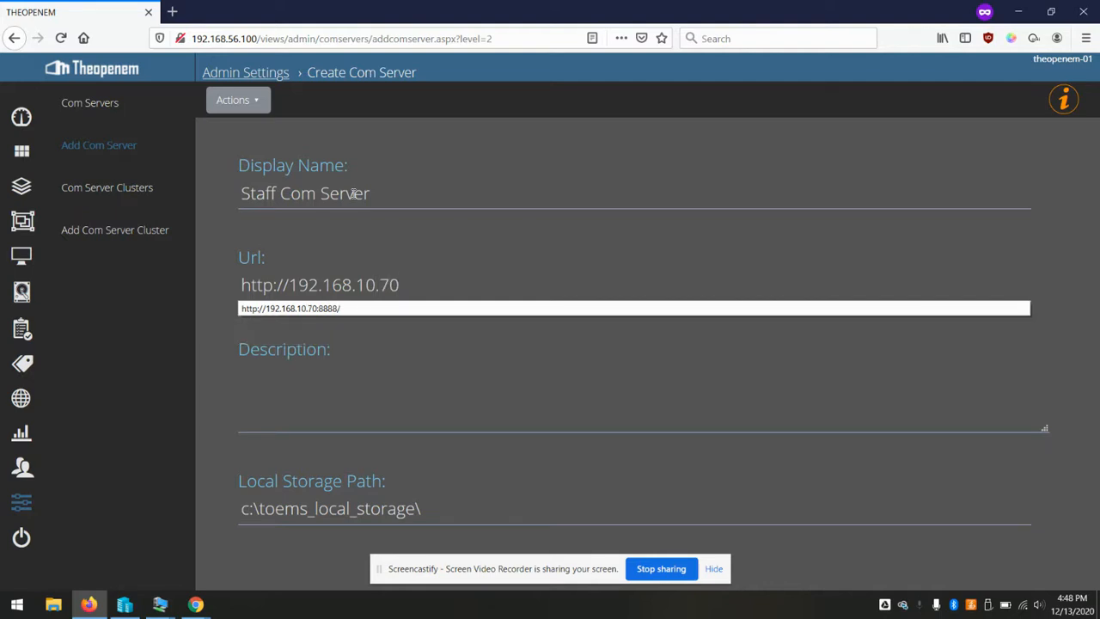
{"action": "type", "text": ":8888/"}
{"action": "left_click", "coordinate": [258, 102]}
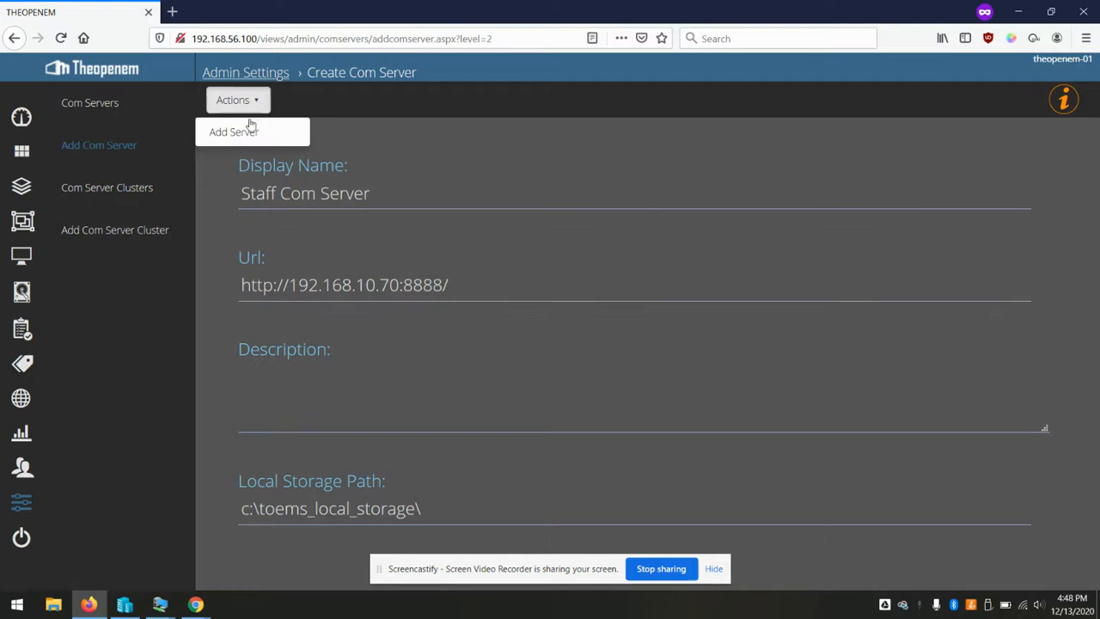
{"action": "left_click", "coordinate": [243, 126]}
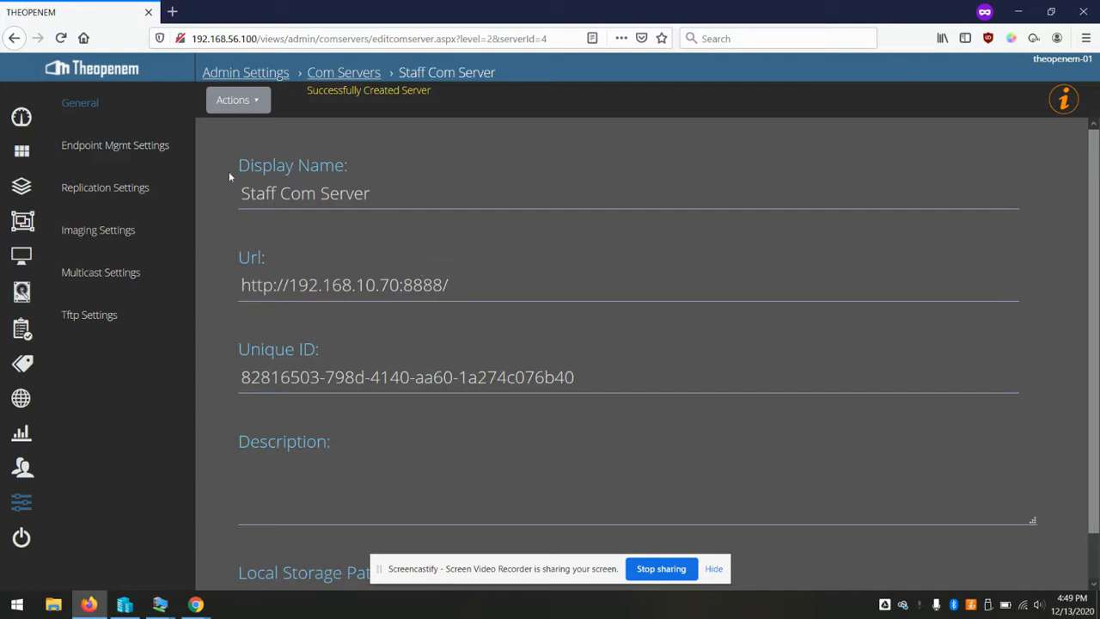
Set Staff Com Server's imaging Upload Interface IP to 192.168.10.70 and save
{"action": "left_click", "coordinate": [100, 232]}
{"action": "left_click", "coordinate": [360, 462]}
{"action": "type", "text": "192.168.10.70"}
{"action": "left_click_drag", "start_coordinate": [359, 461], "coordinate": [126, 433]}
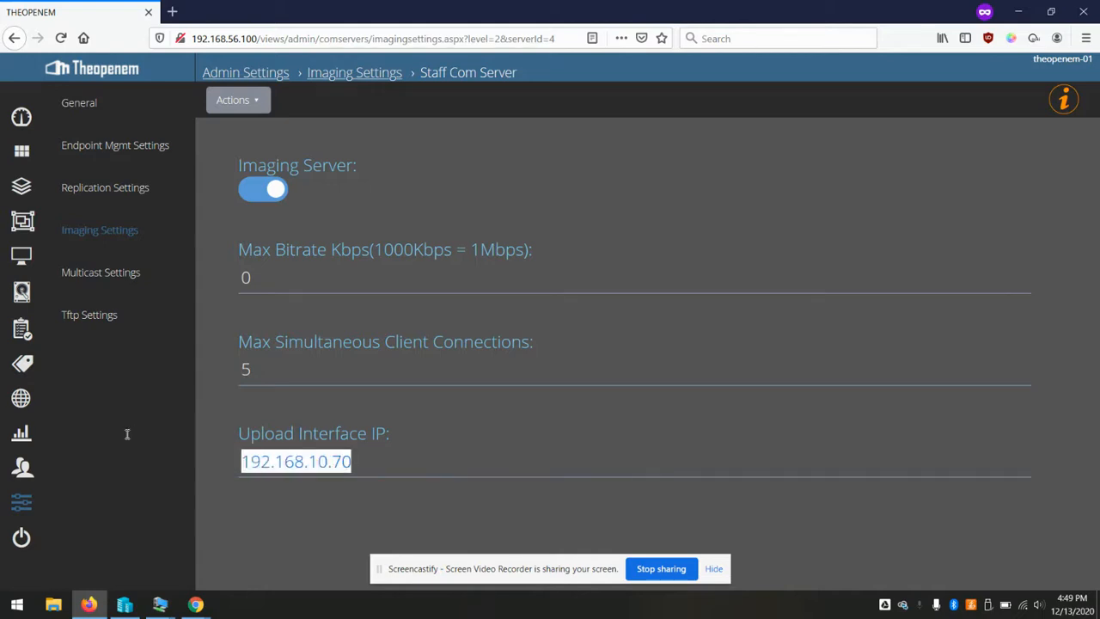
{"action": "left_click", "coordinate": [261, 99]}
{"action": "left_click", "coordinate": [261, 129]}
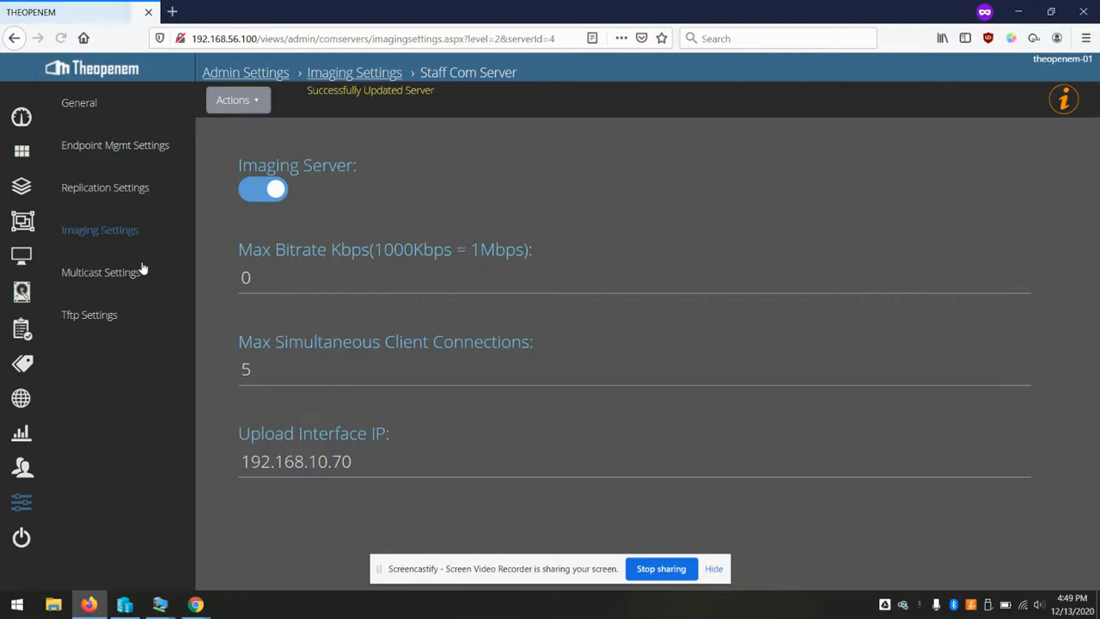
Set the multicast Interface IP to 192.168.10.70 and save
{"action": "left_click", "coordinate": [116, 275]}
{"action": "left_click", "coordinate": [329, 275]}
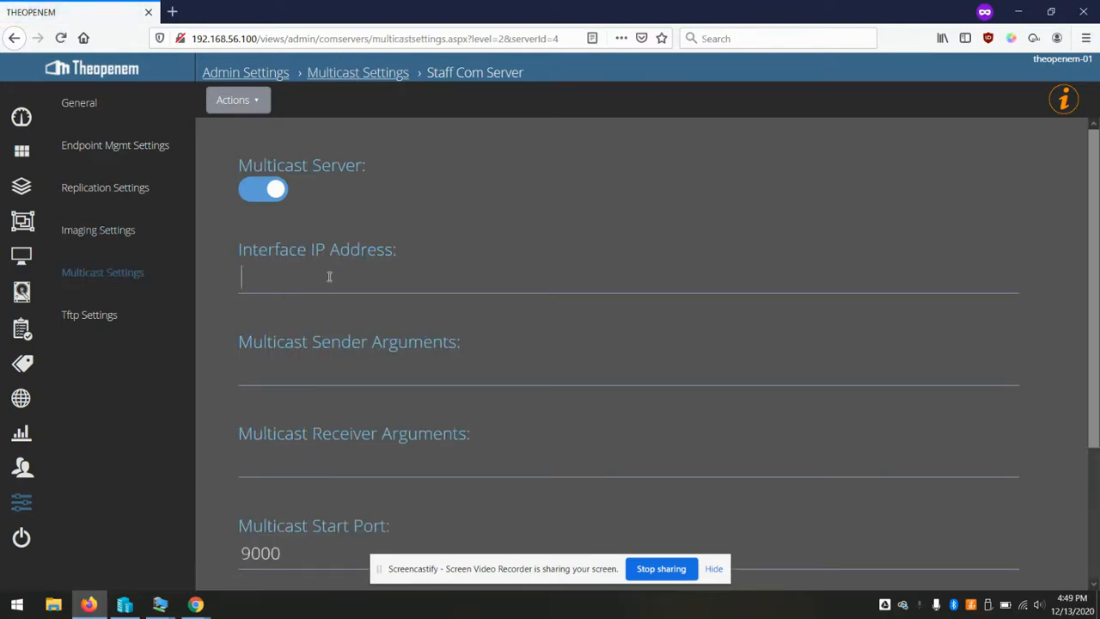
{"action": "type", "text": "192.168.10.70"}
{"action": "left_click", "coordinate": [254, 100]}
{"action": "left_click", "coordinate": [238, 132]}
Open the Tftp settings, then refresh the Win10 VM desktop
{"action": "left_click", "coordinate": [89, 314]}
{"action": "key", "text": "alt+Tab"}
{"action": "right_click", "coordinate": [688, 325]}
{"action": "left_click", "coordinate": [488, 265]}
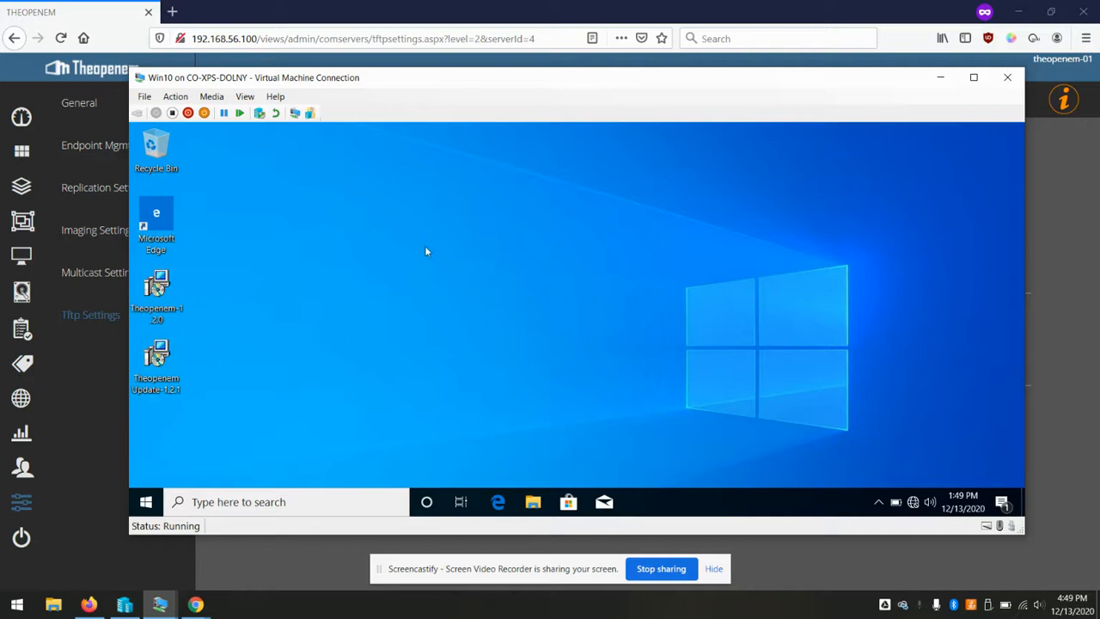
Install the Theopenem Update 1.2.1 on the Win10 VM
{"action": "left_click", "coordinate": [156, 361]}
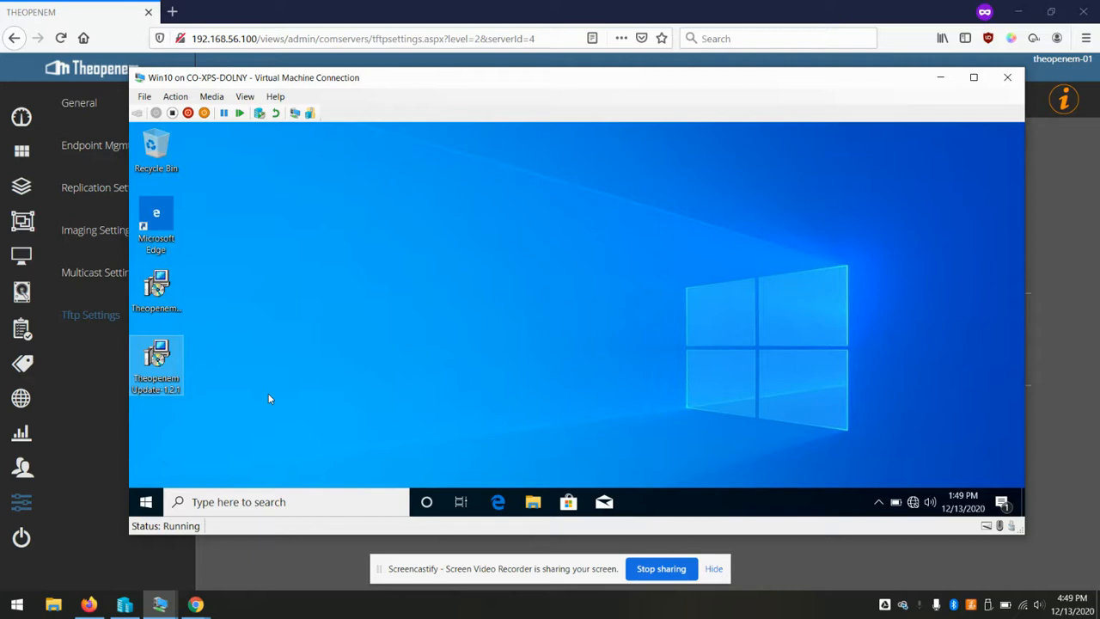
{"action": "double_click", "coordinate": [157, 357]}
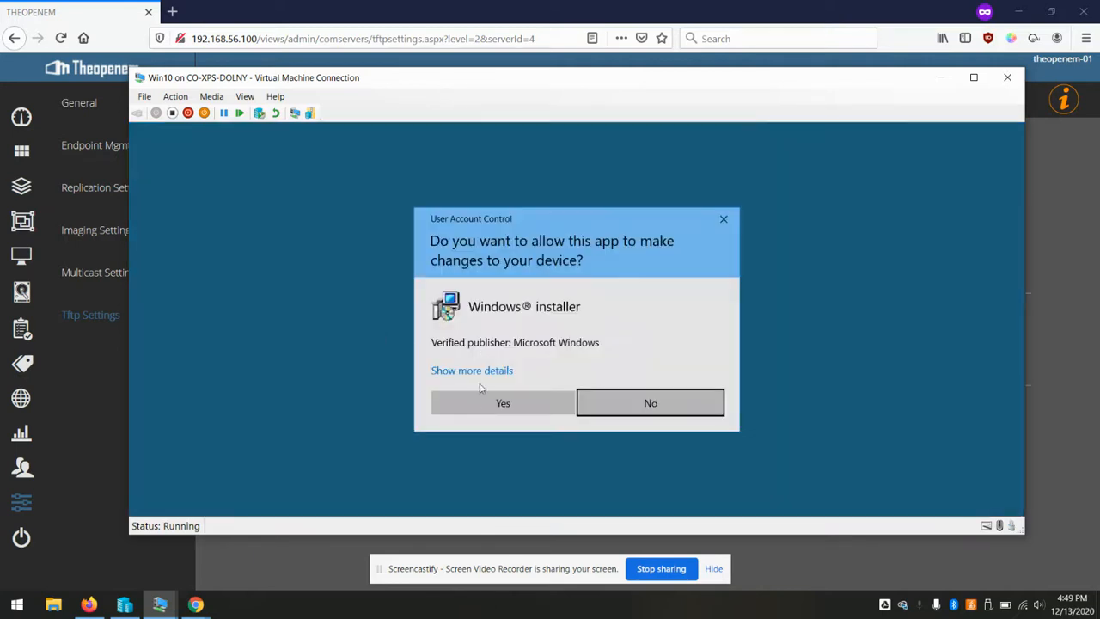
{"action": "left_click", "coordinate": [471, 410]}
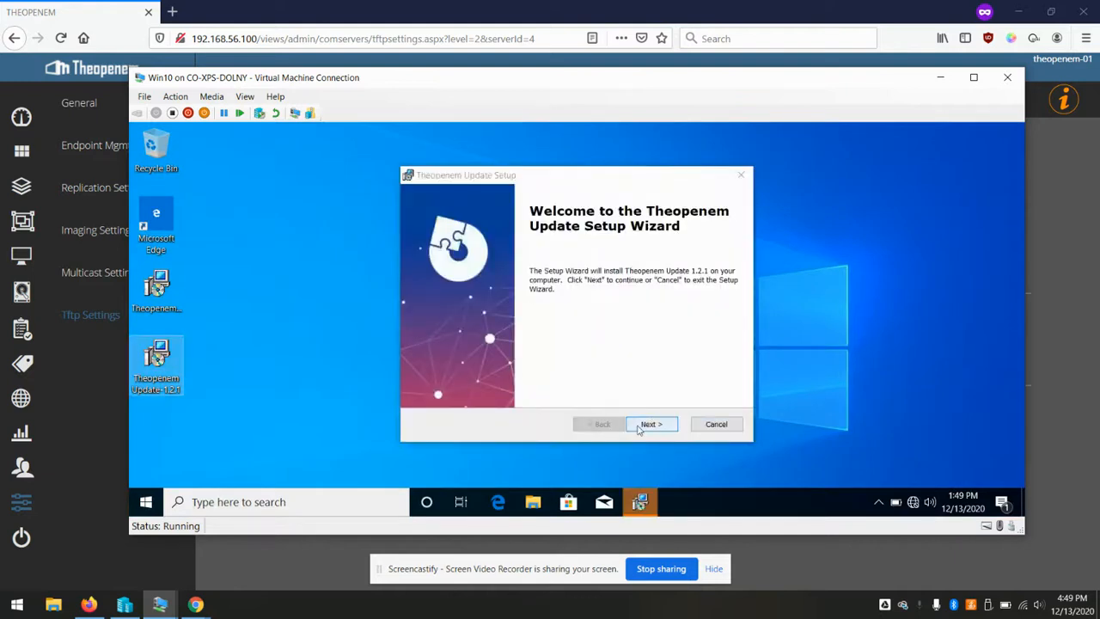
{"action": "left_click", "coordinate": [653, 424]}
{"action": "left_click", "coordinate": [655, 424]}
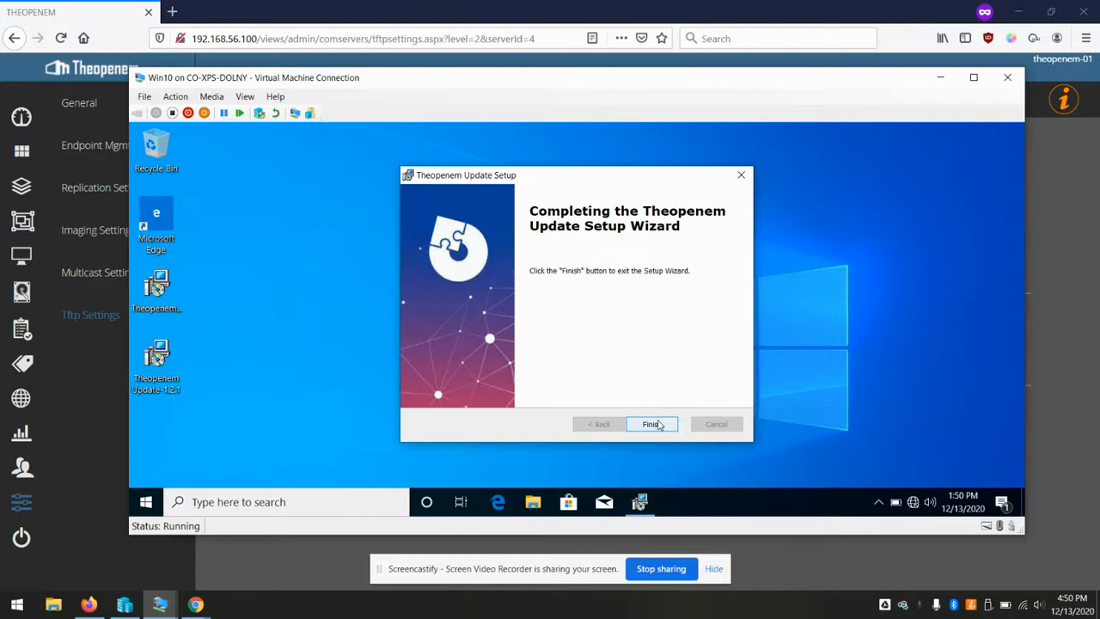
{"action": "left_click", "coordinate": [656, 425]}
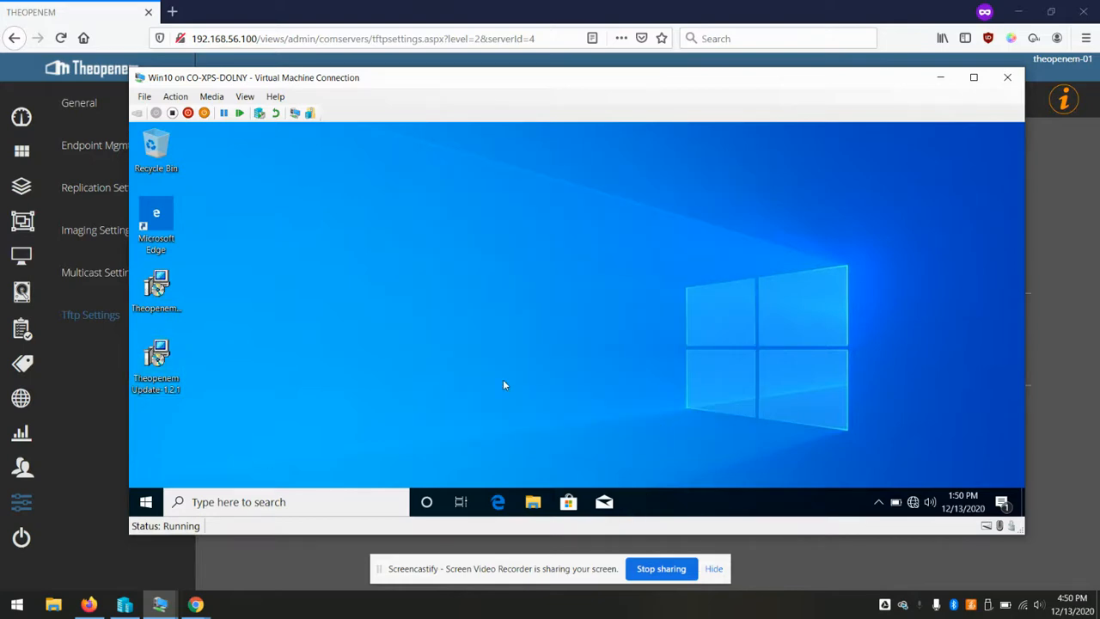
Install the same Theopenem update on the server2019 VM, then return to Firefox
{"action": "mouse_move", "coordinate": [159, 604]}
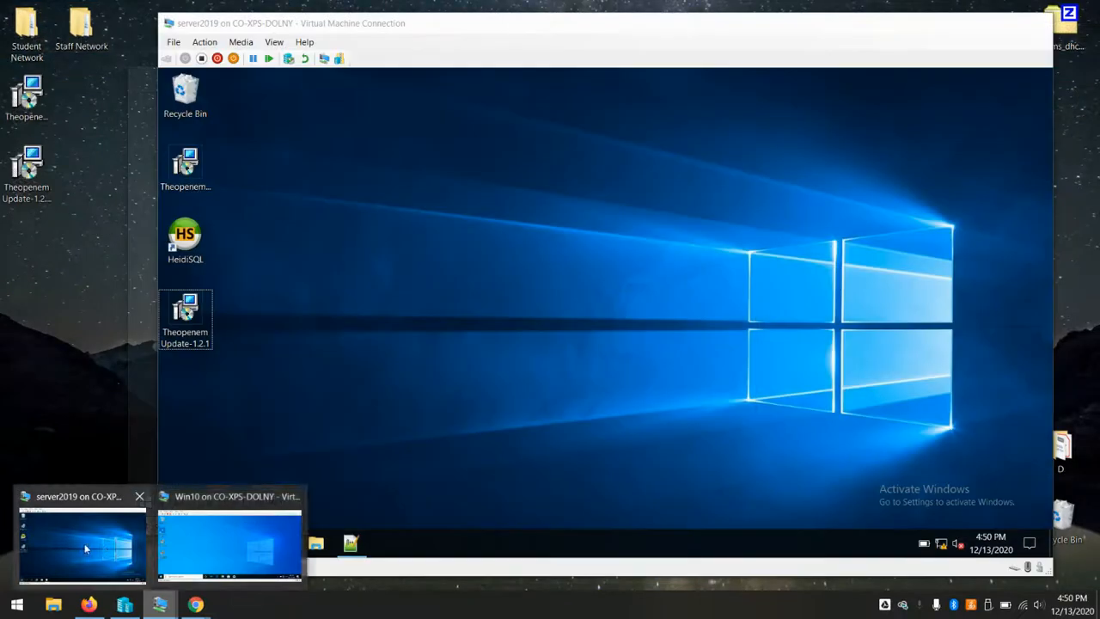
{"action": "left_click", "coordinate": [82, 546]}
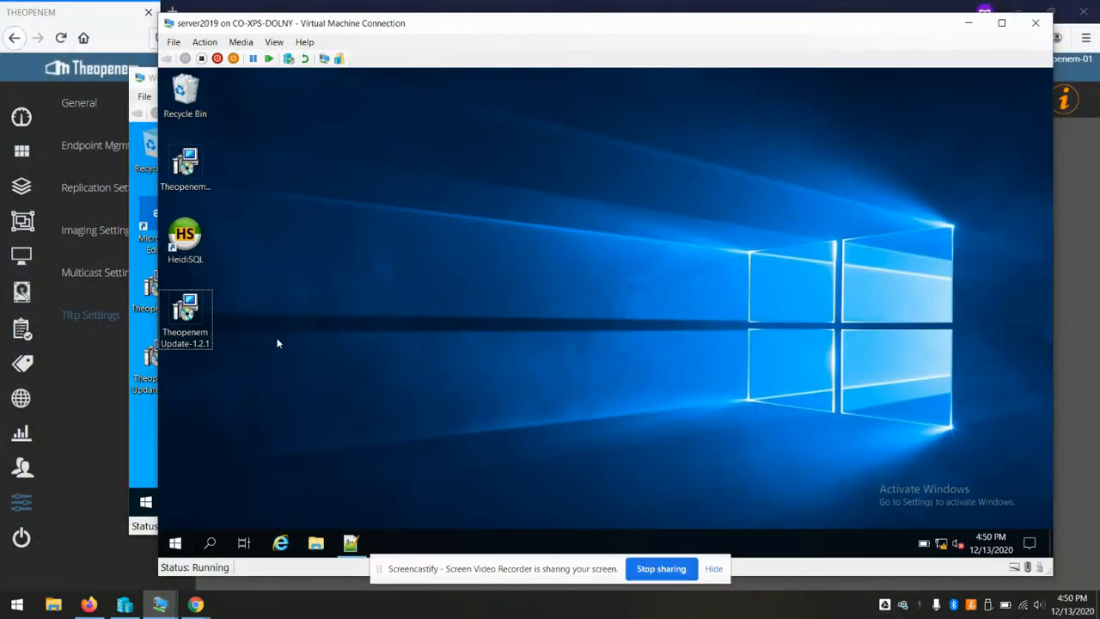
{"action": "double_click", "coordinate": [198, 321]}
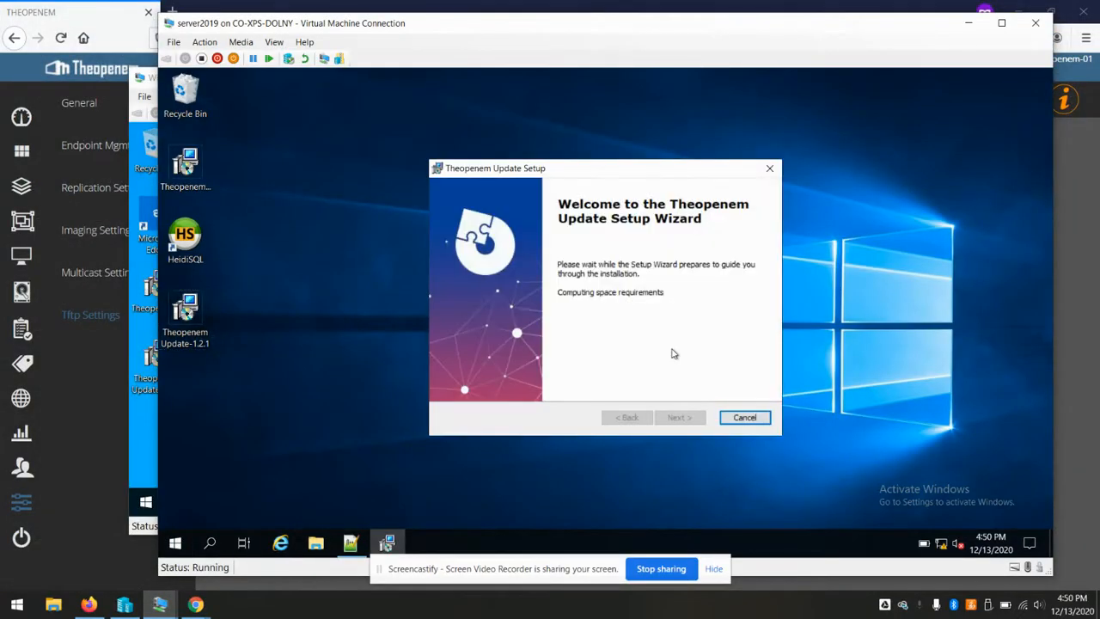
{"action": "left_click", "coordinate": [684, 417]}
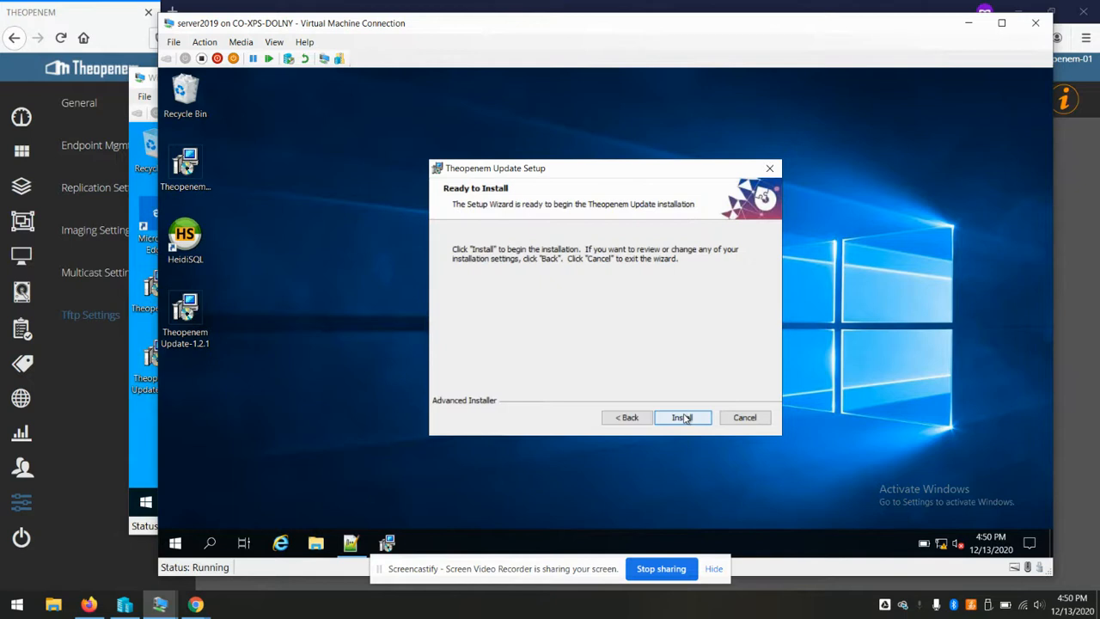
{"action": "left_click", "coordinate": [683, 419]}
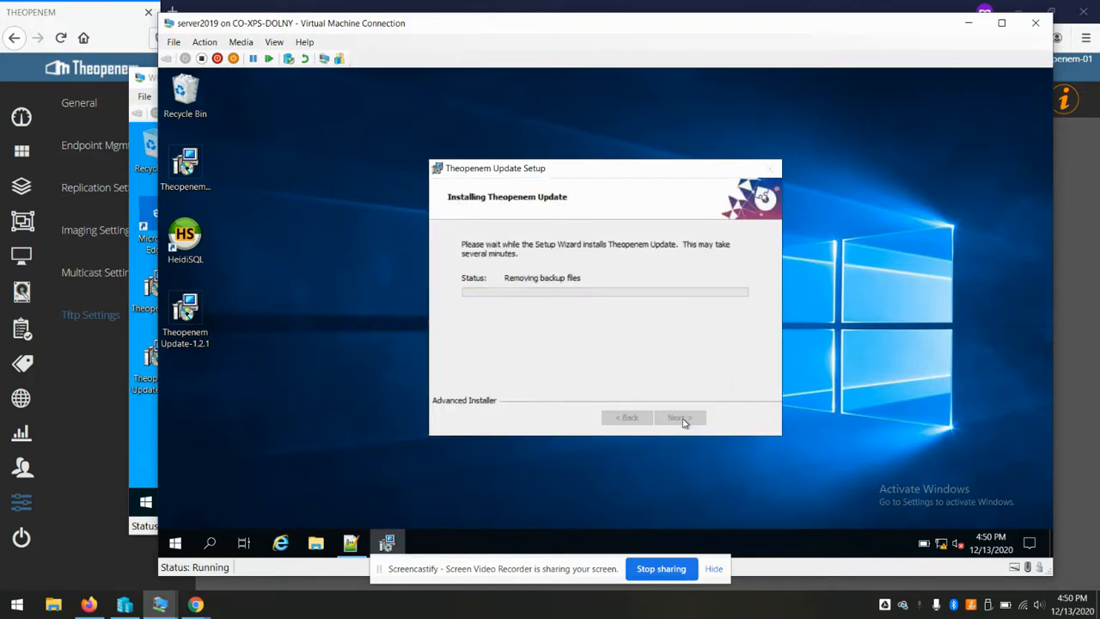
{"action": "left_click", "coordinate": [693, 419]}
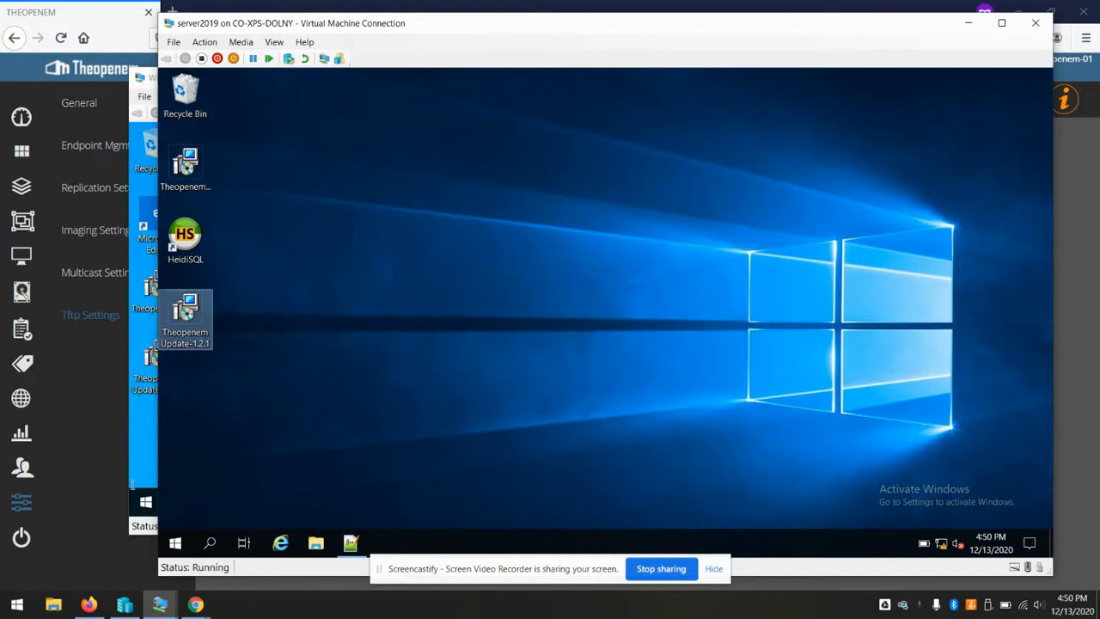
{"action": "left_click", "coordinate": [88, 603]}
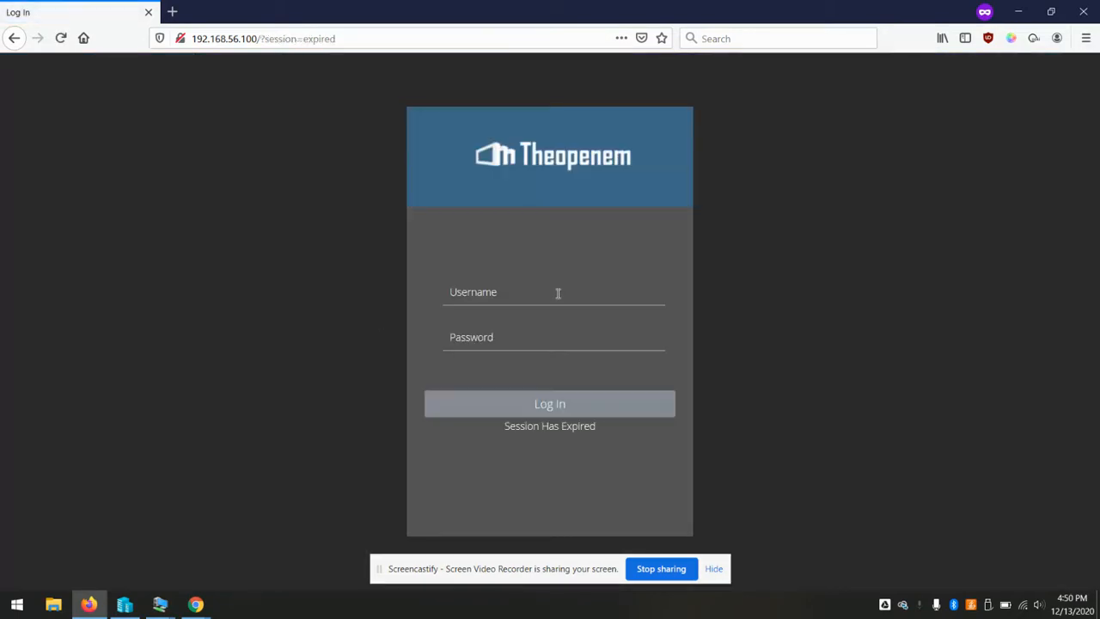
Sign back in with the admin account and run the database update from 1.2.0.0 to 1.2.1.0
{"action": "left_click", "coordinate": [557, 294]}
{"action": "type", "text": "toemsadmin"}
{"action": "key", "text": "Tab"}
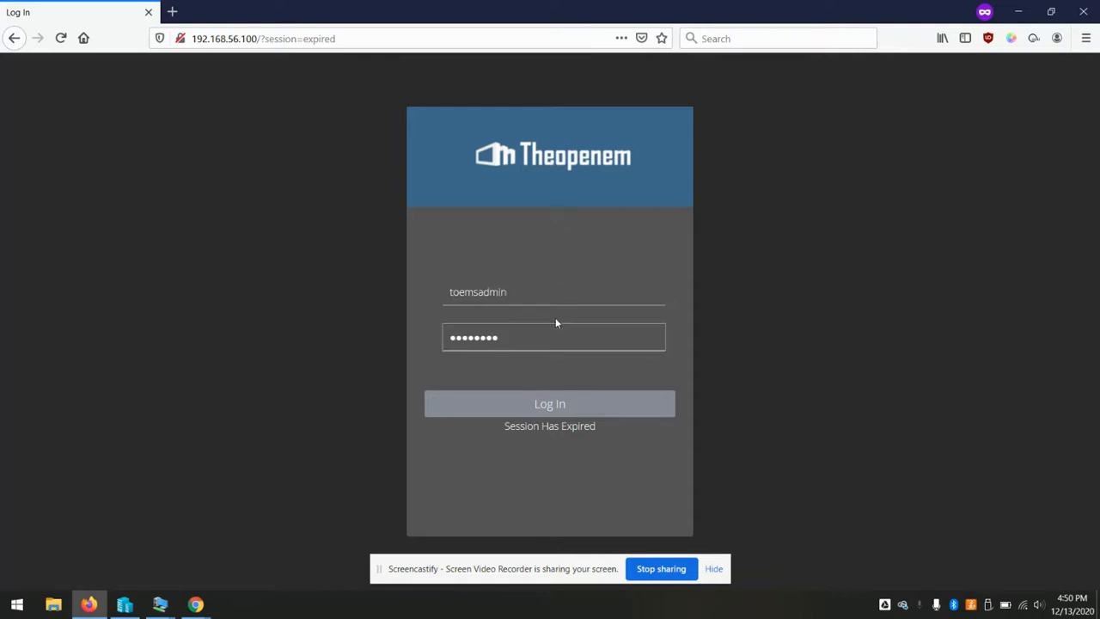
{"action": "left_click", "coordinate": [532, 403]}
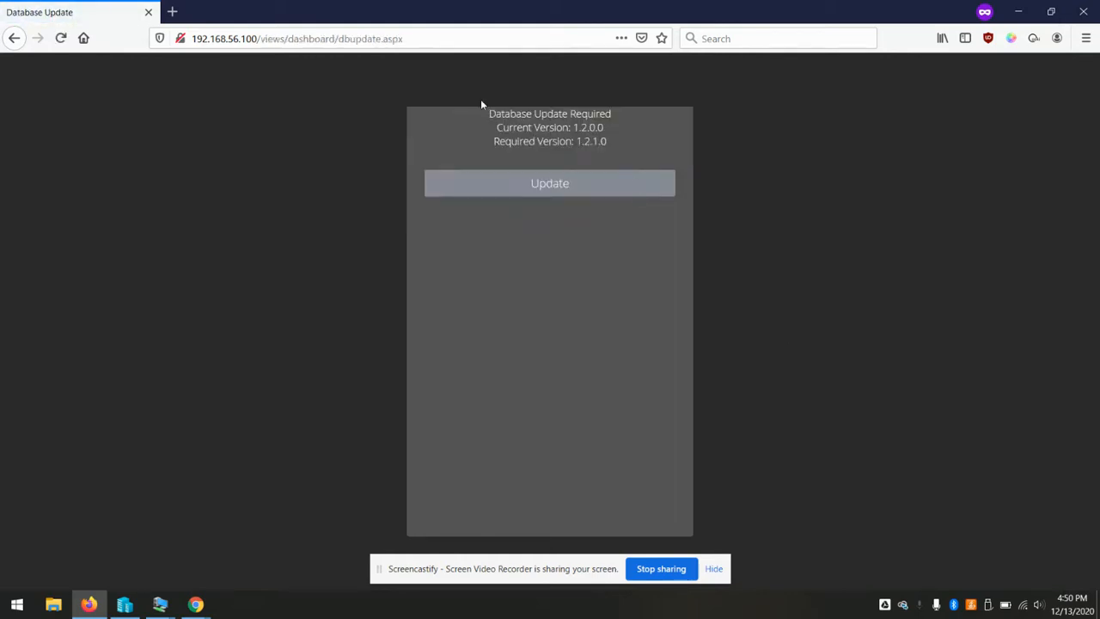
{"action": "left_click", "coordinate": [549, 185]}
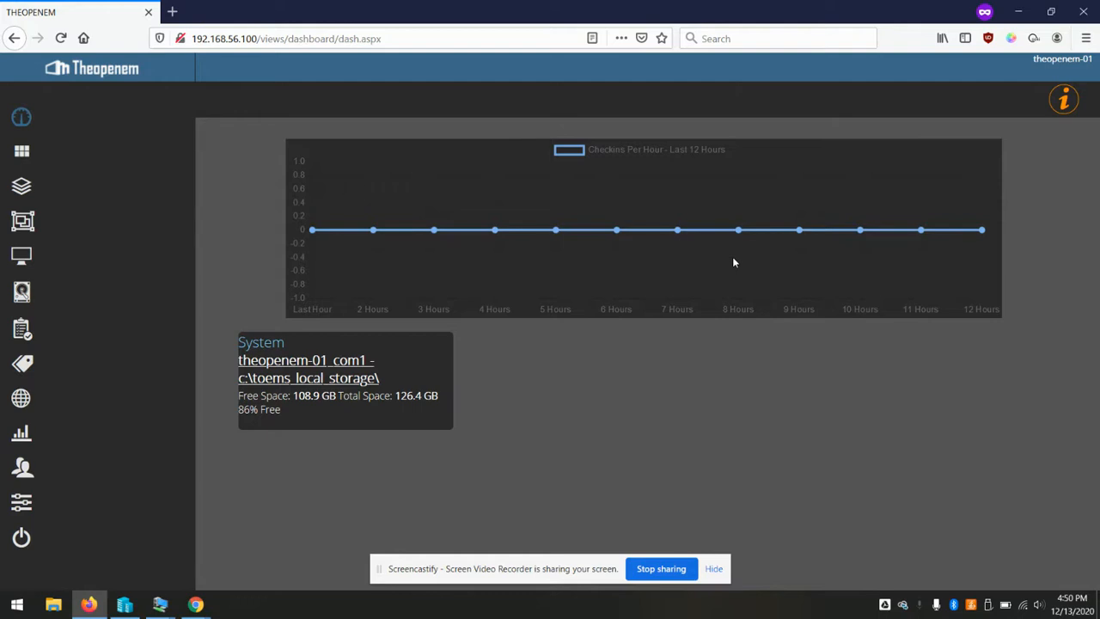
Open Main Cluster under Admin Settings > Client Com Servers > Com Server Clusters
{"action": "left_click", "coordinate": [22, 505]}
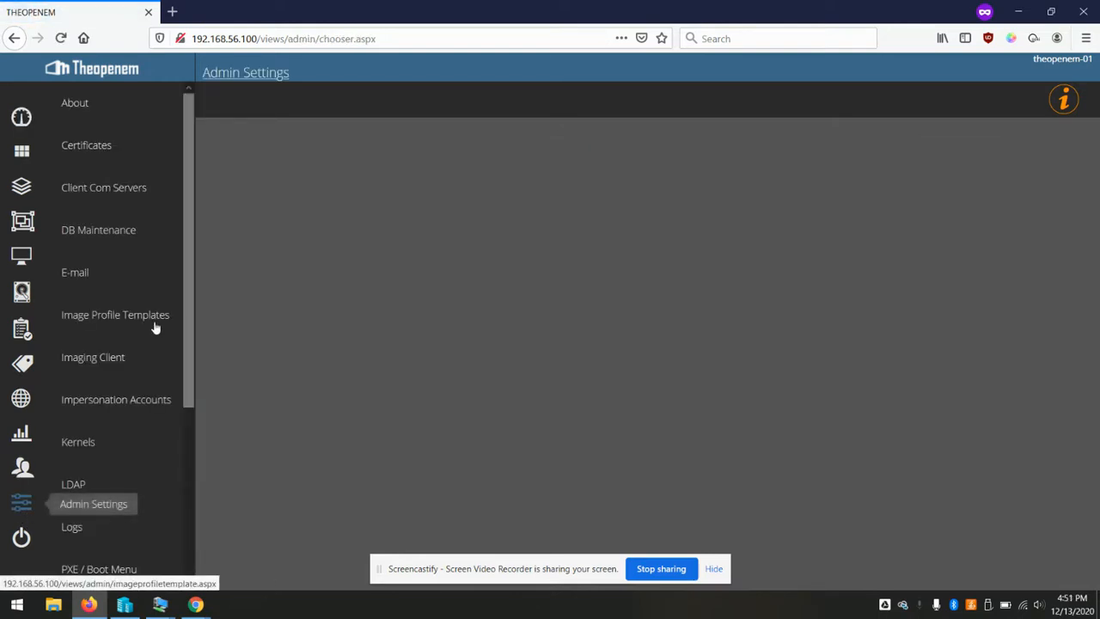
{"action": "left_click", "coordinate": [115, 181]}
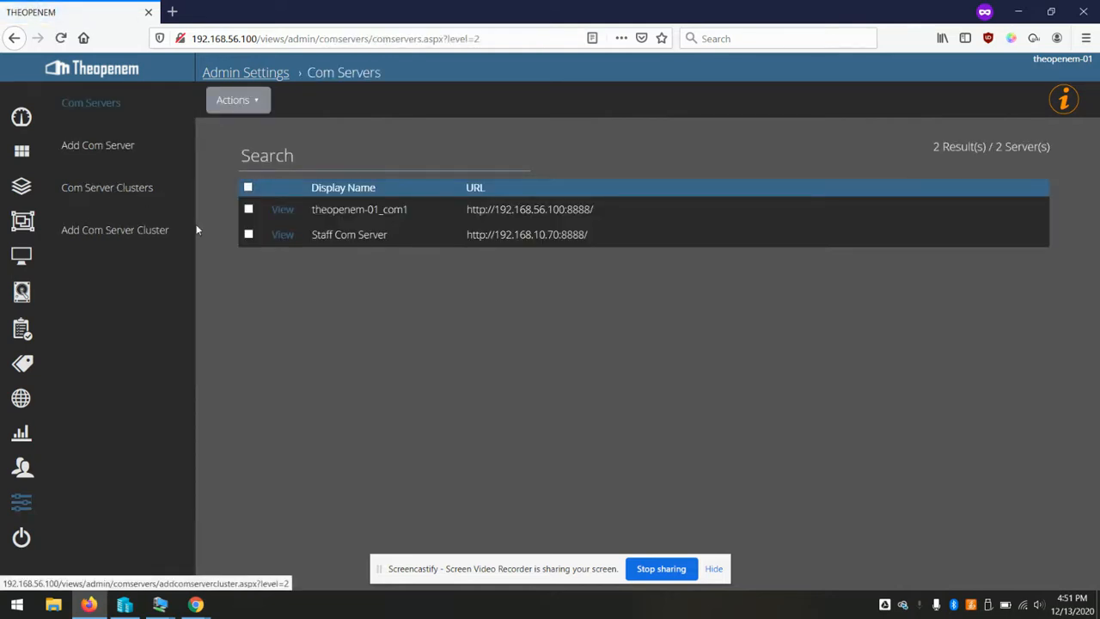
{"action": "left_click", "coordinate": [129, 189]}
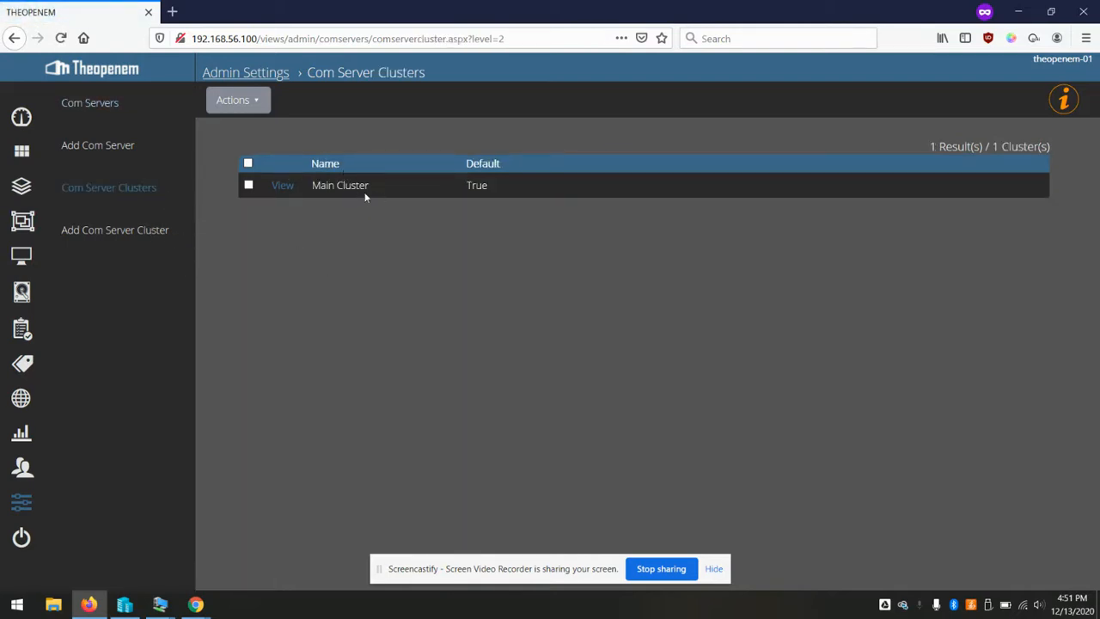
{"action": "left_click", "coordinate": [278, 189]}
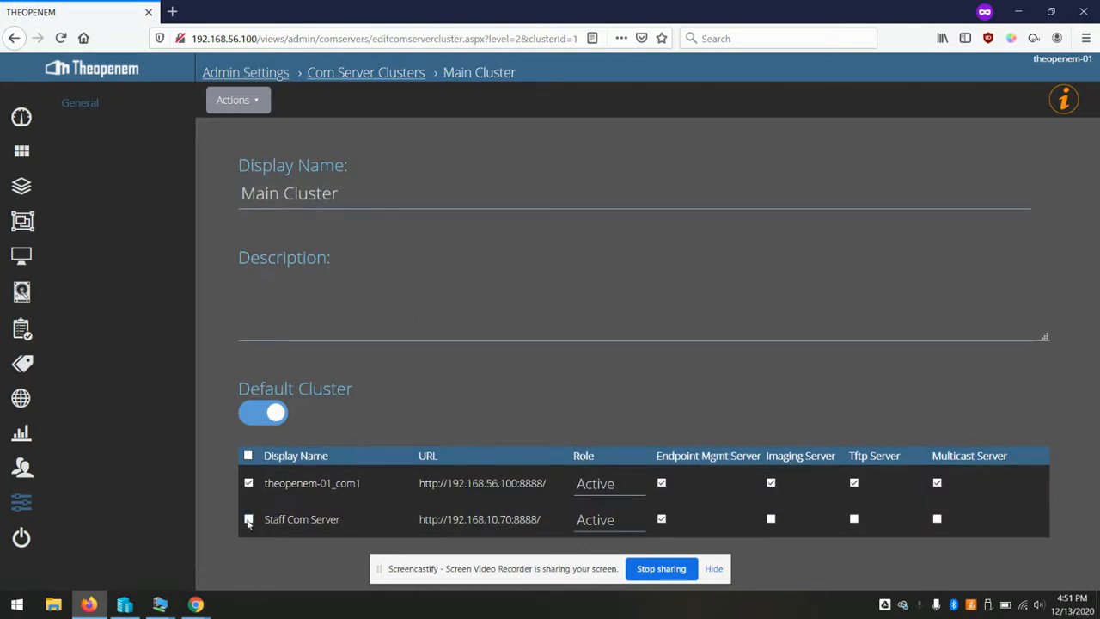
Set Staff Com Server to Passive with the imaging role enabled and update Main Cluster
{"action": "left_click", "coordinate": [617, 521]}
{"action": "left_click", "coordinate": [585, 573]}
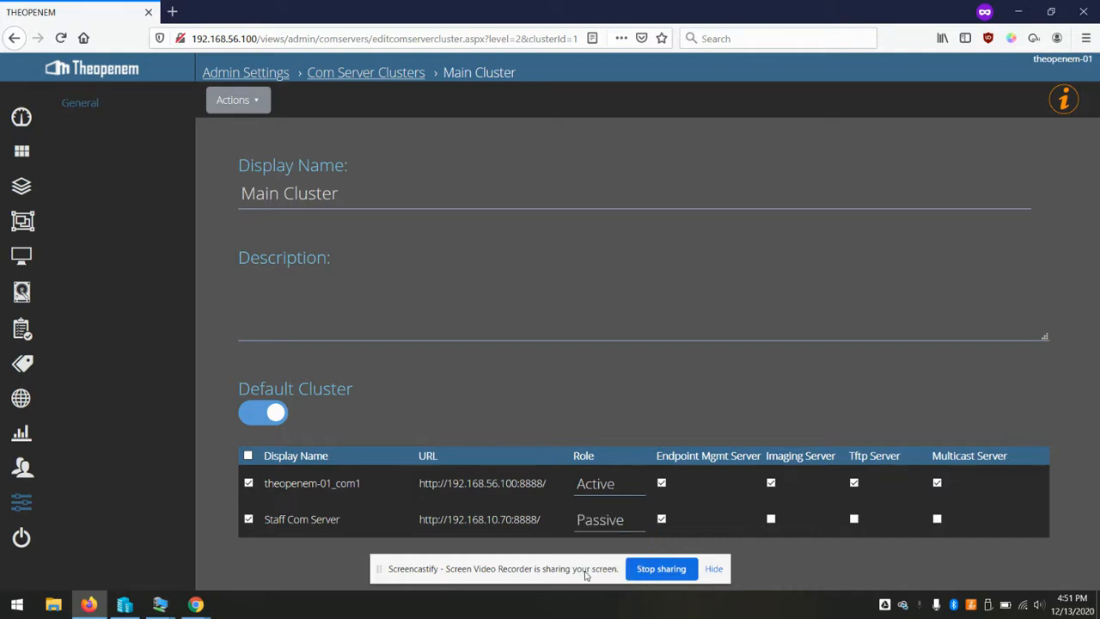
{"action": "left_click", "coordinate": [771, 519]}
{"action": "left_click", "coordinate": [259, 102]}
{"action": "left_click", "coordinate": [266, 131]}
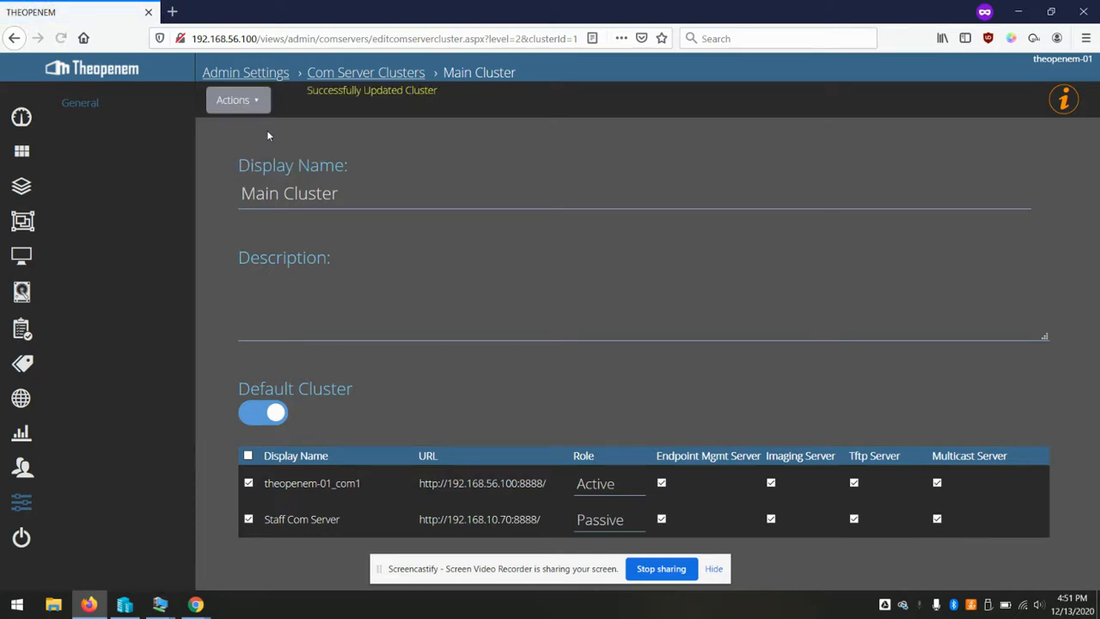
{"action": "left_click", "coordinate": [79, 103]}
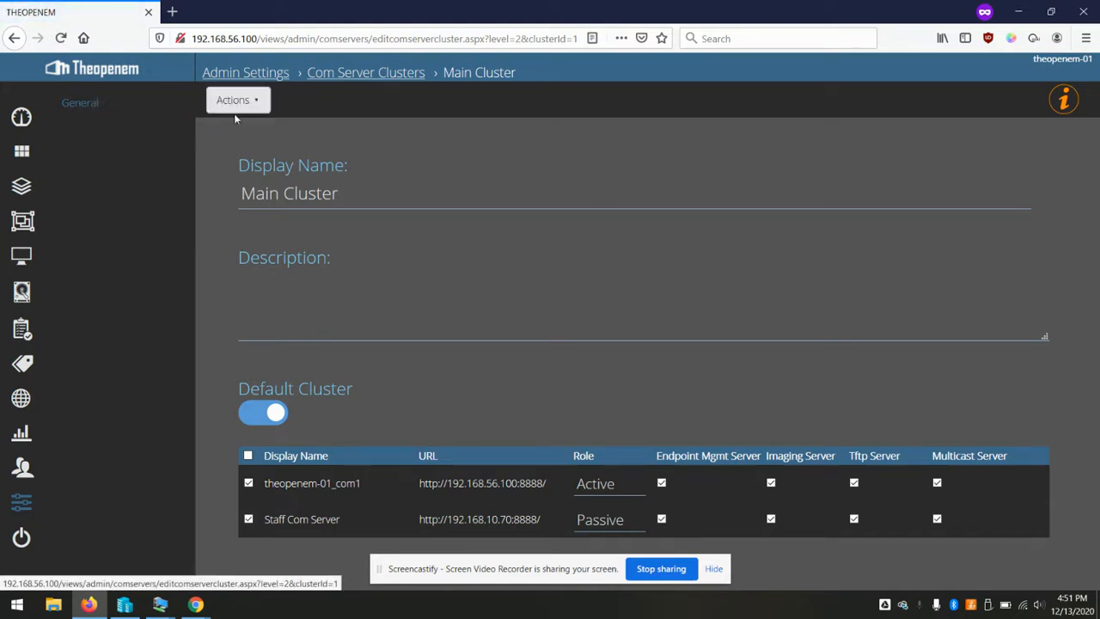
{"action": "left_click", "coordinate": [367, 73]}
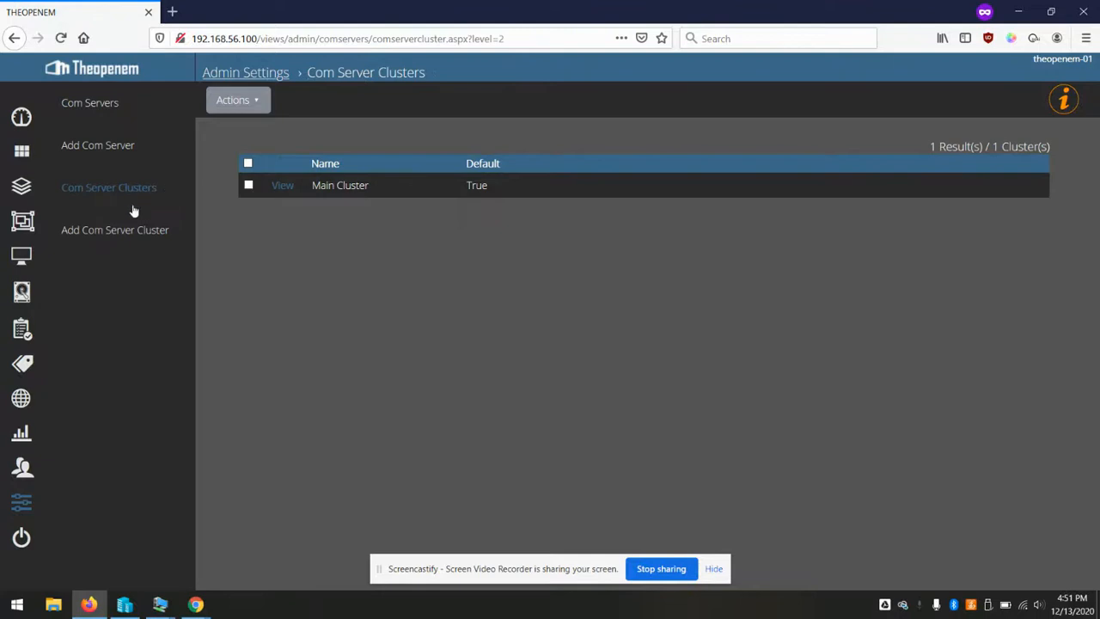
{"action": "left_click", "coordinate": [117, 230]}
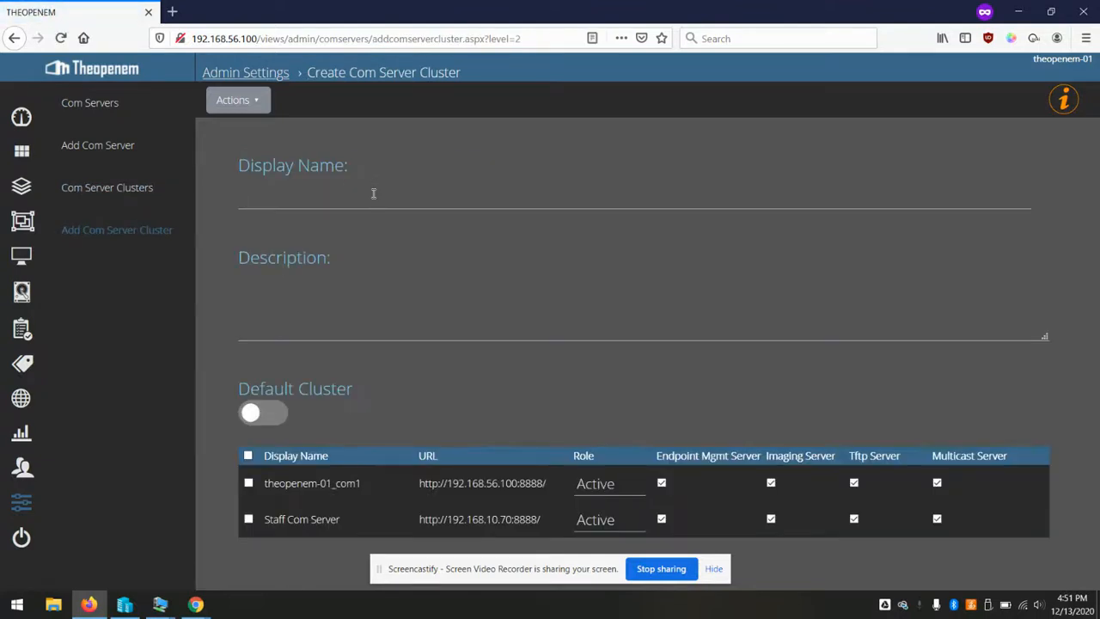
Add a cluster named 'Staff Cluster' with Staff Com Server ticked as its member
{"action": "type", "text": "Staff"}
{"action": "key", "text": "BackSpace"}
{"action": "key", "text": "BackSpace"}
{"action": "key", "text": "BackSpace"}
{"action": "type", "text": "aff Cluster"}
{"action": "key", "text": "Tab"}
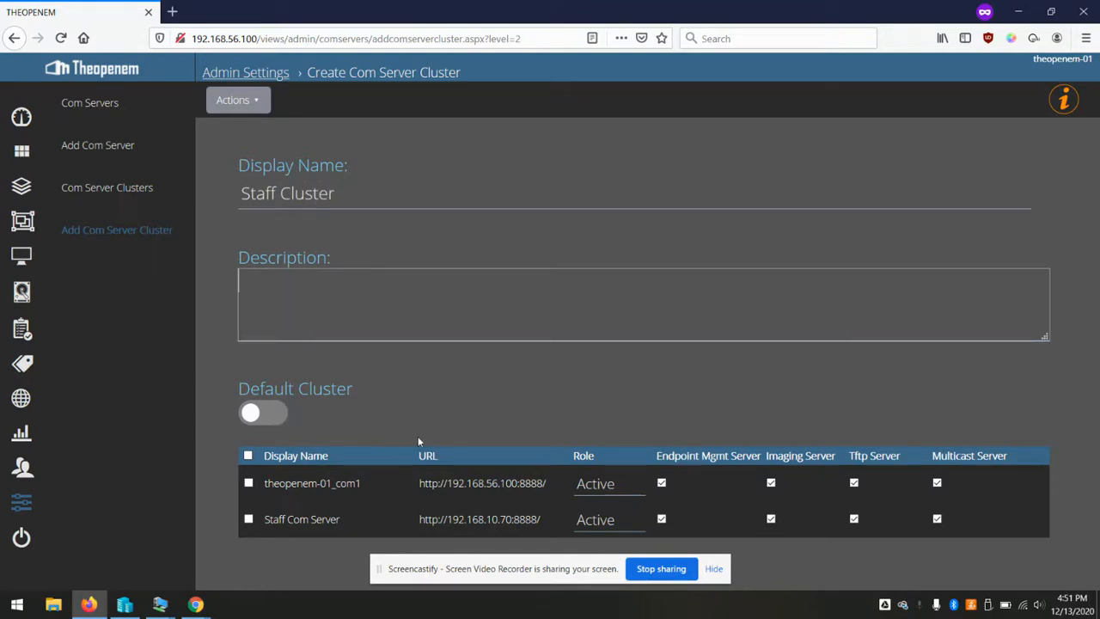
{"action": "left_click", "coordinate": [248, 519]}
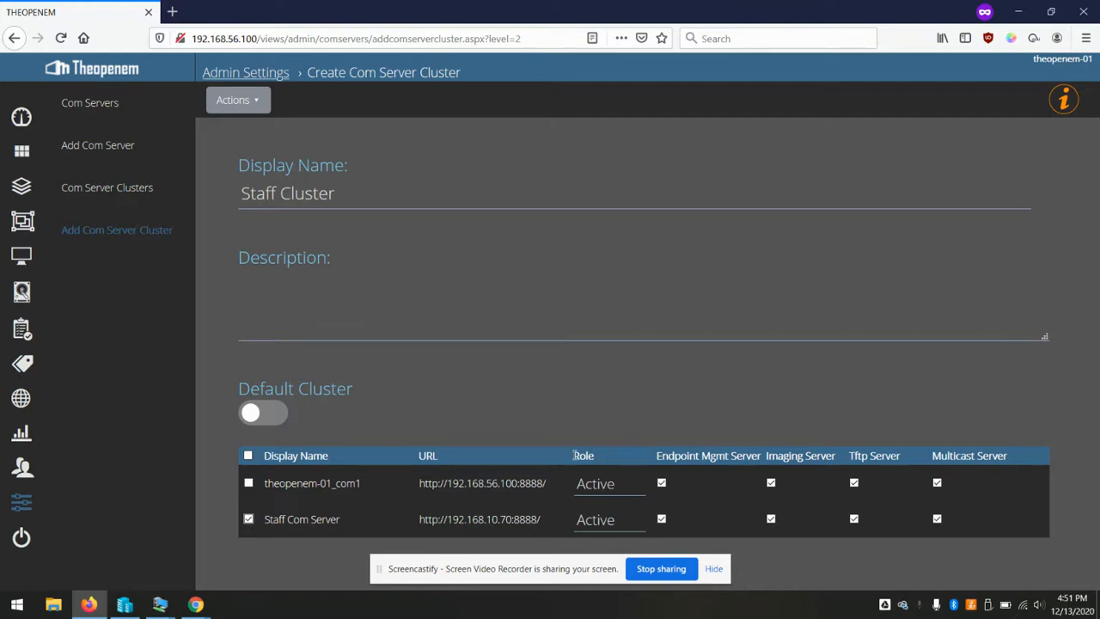
{"action": "left_click", "coordinate": [253, 103]}
{"action": "left_click", "coordinate": [232, 131]}
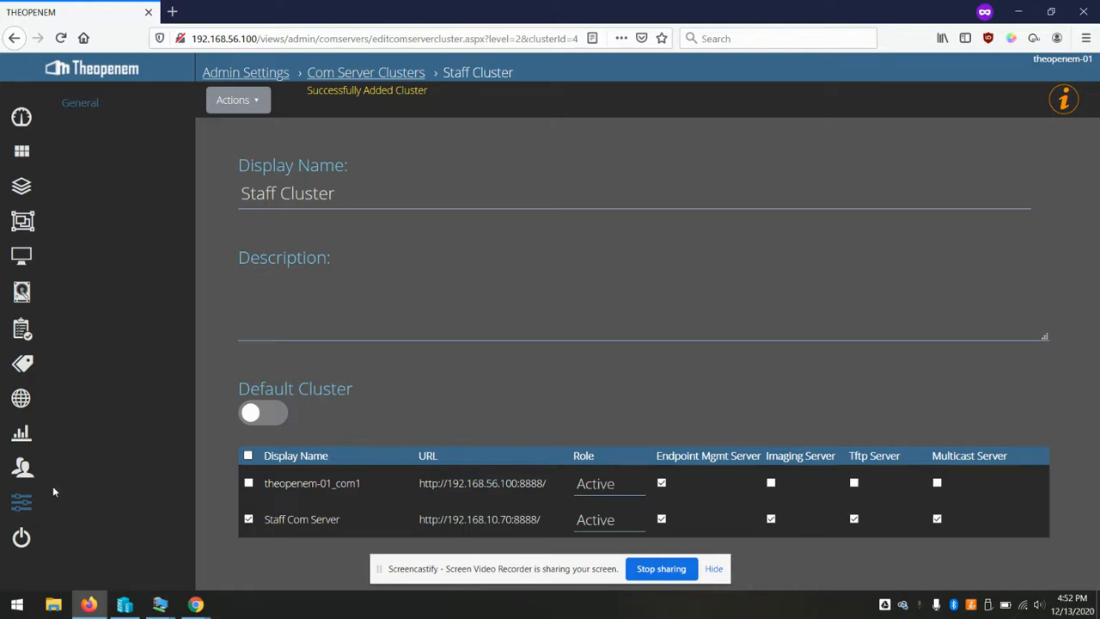
{"action": "left_click", "coordinate": [22, 502]}
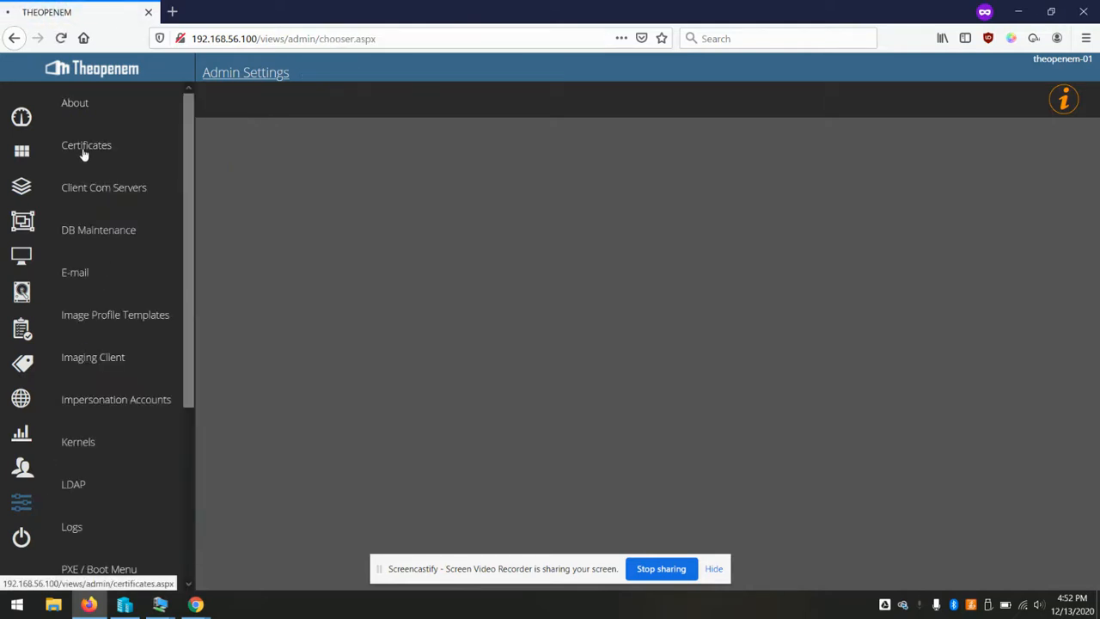
Select Staff Com Server's Unique ID on its settings page, then bring the Win10 VM forward
{"action": "left_click", "coordinate": [83, 152]}
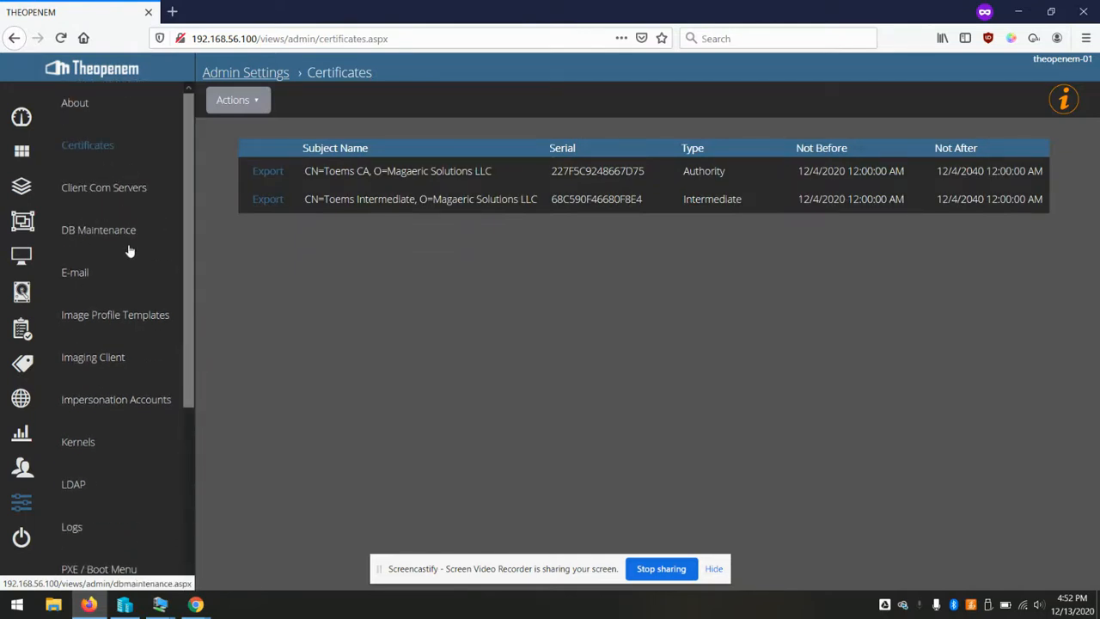
{"action": "left_click", "coordinate": [124, 187]}
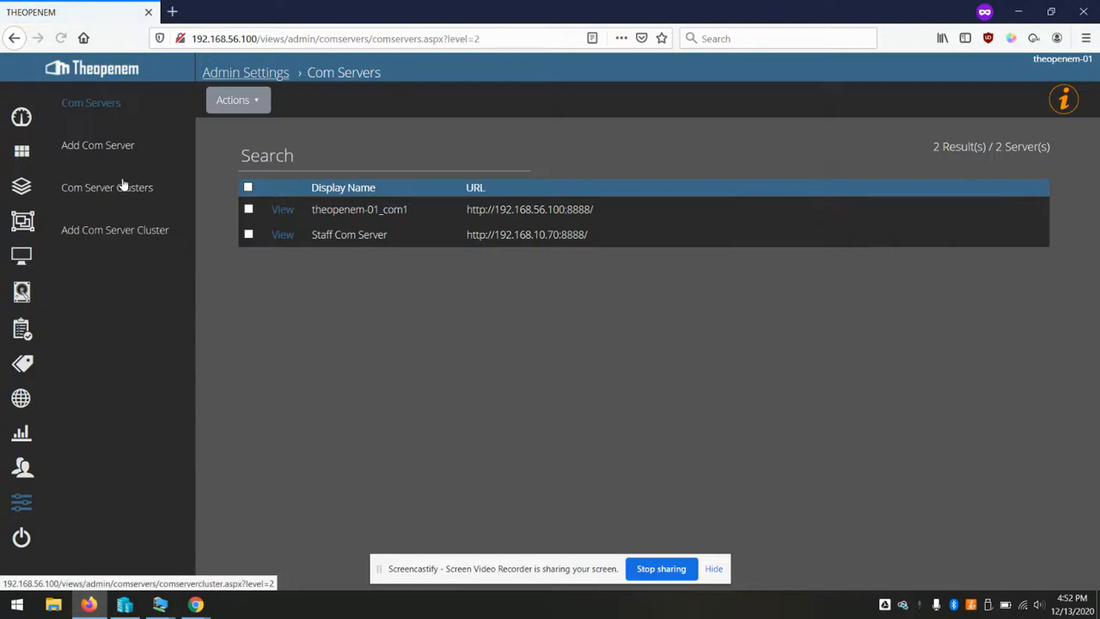
{"action": "left_click", "coordinate": [281, 234]}
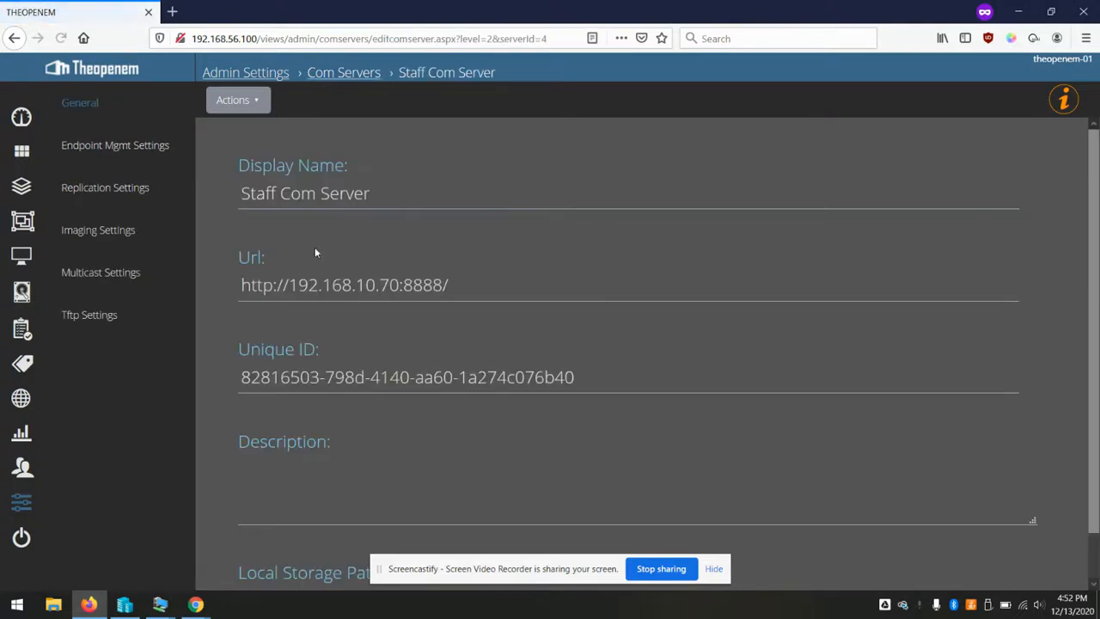
{"action": "triple_click", "coordinate": [364, 376]}
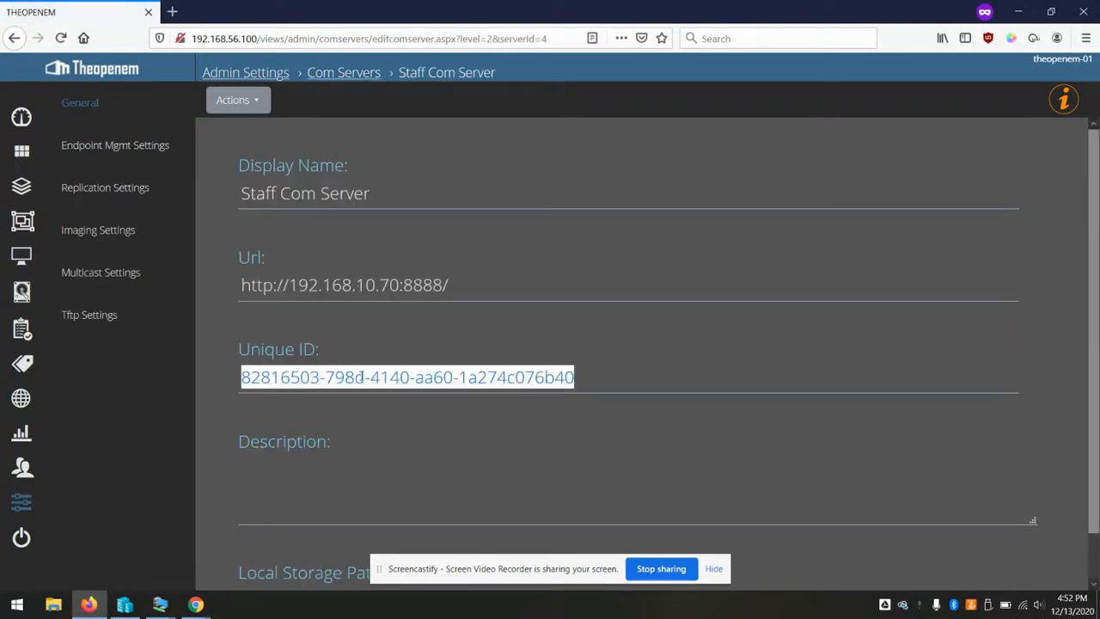
{"action": "left_click", "coordinate": [168, 604]}
{"action": "left_click", "coordinate": [232, 558]}
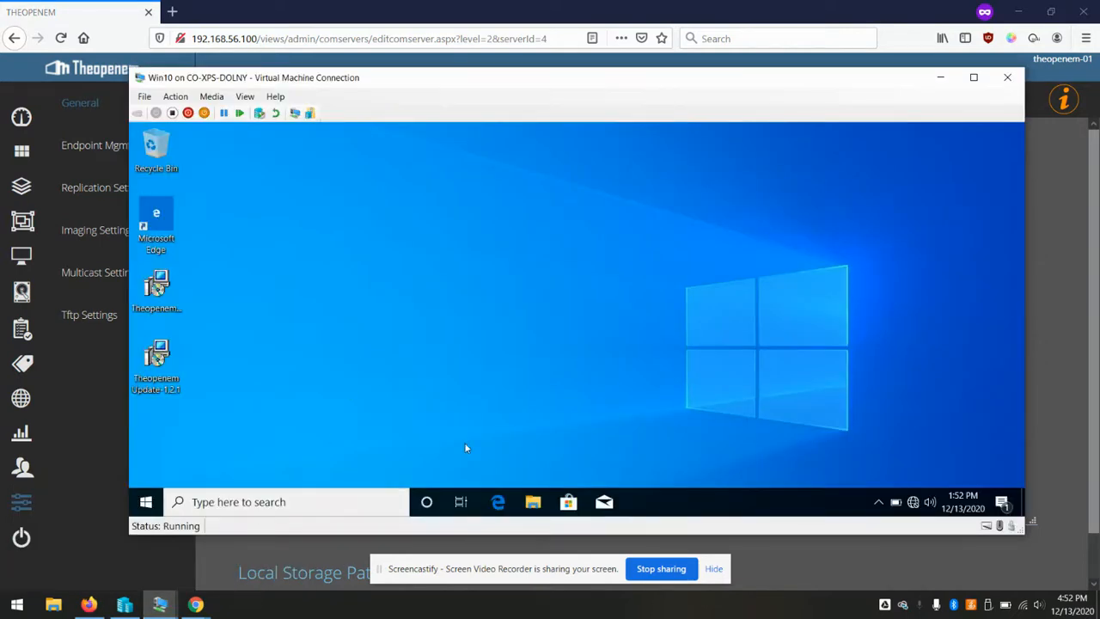
In the VM's File Explorer, go to C:\Program Files\Theopenem
{"action": "left_click", "coordinate": [533, 502]}
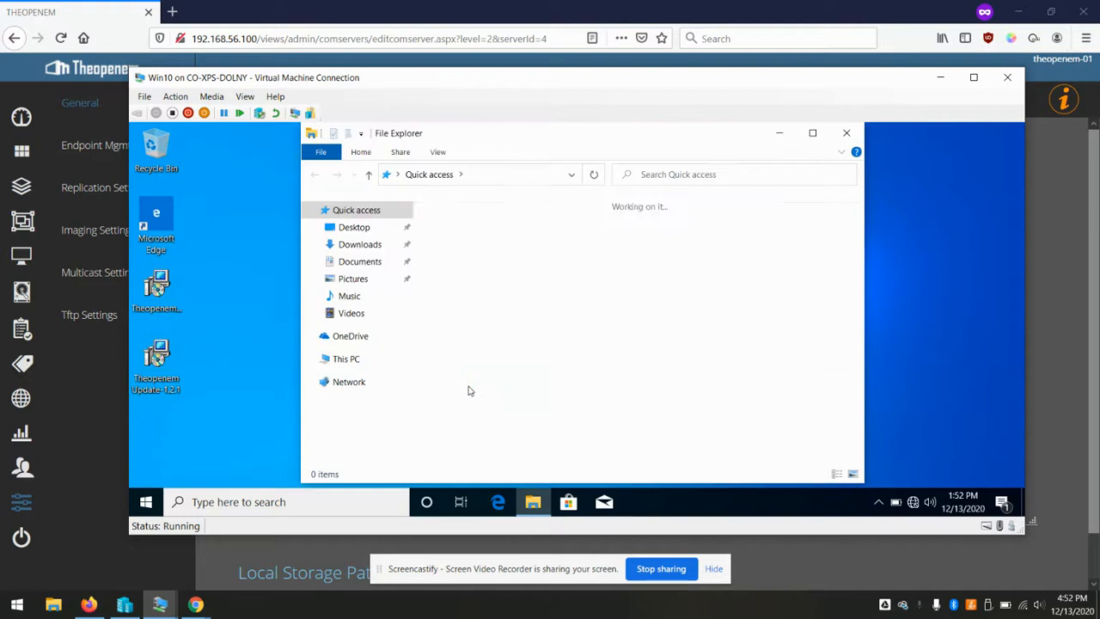
{"action": "left_click", "coordinate": [345, 361]}
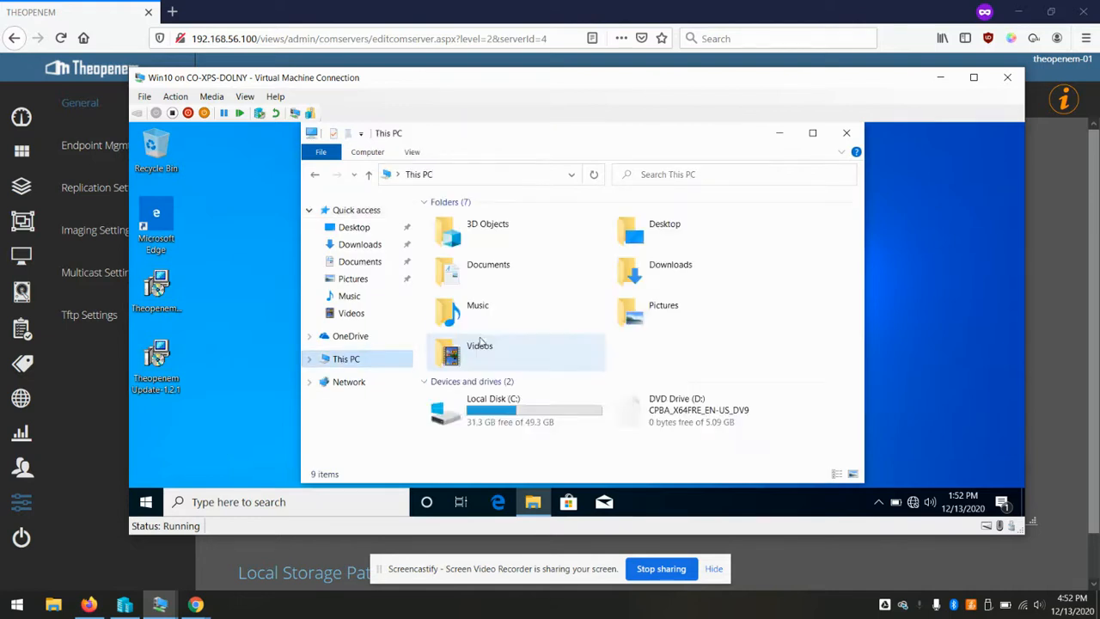
{"action": "double_click", "coordinate": [475, 412]}
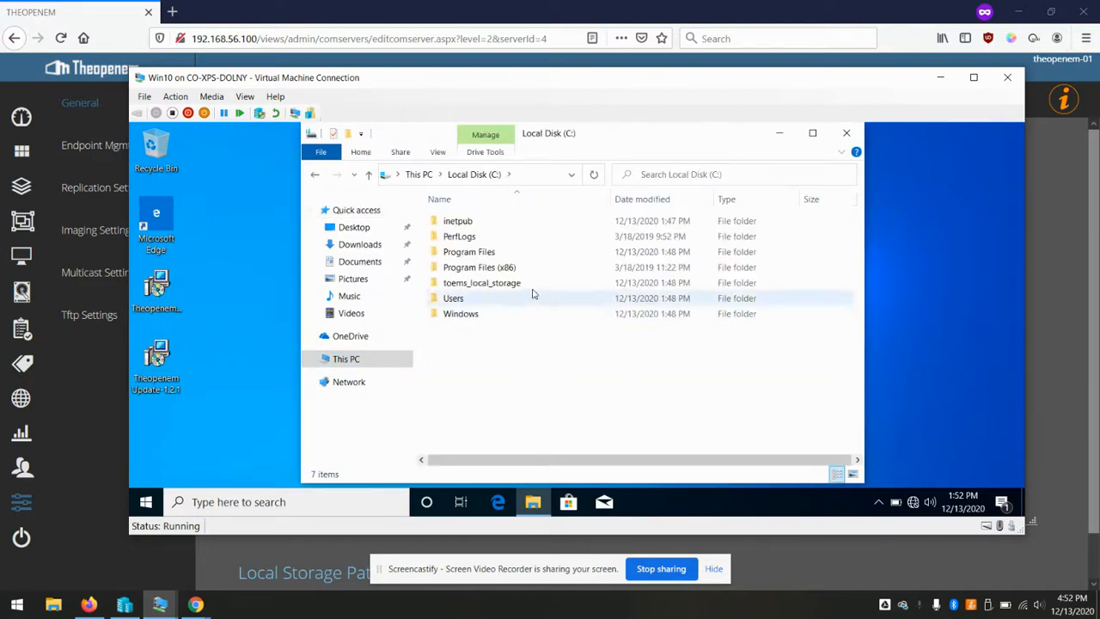
{"action": "double_click", "coordinate": [479, 253]}
{"action": "double_click", "coordinate": [483, 285]}
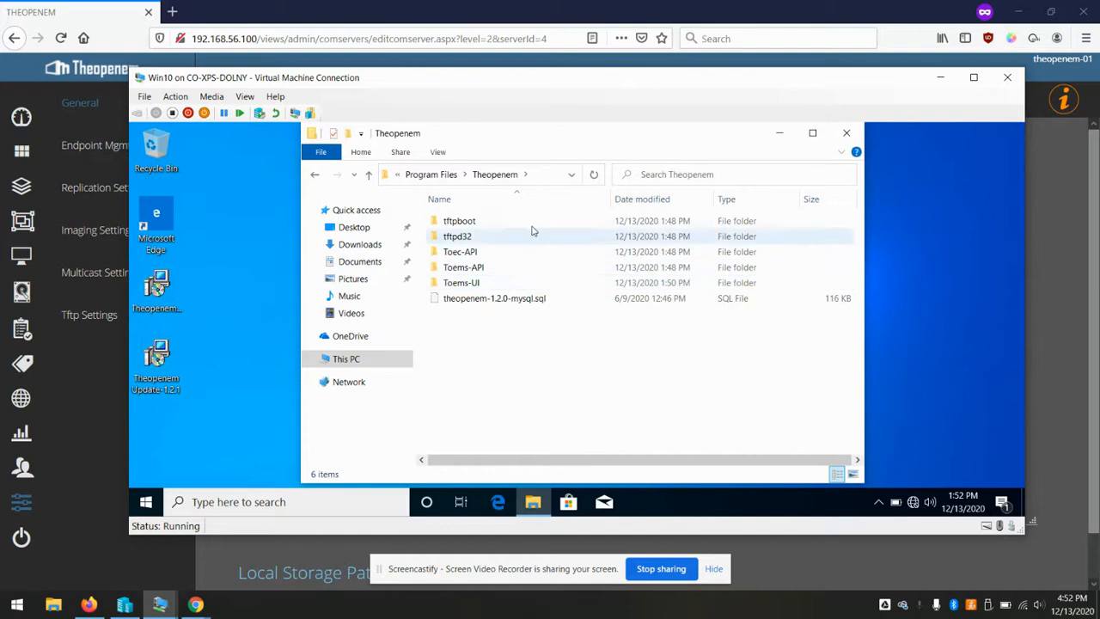
Delete the Toems-API and Toems-UI folders, then open the Toec-API folder
{"action": "left_click", "coordinate": [479, 256]}
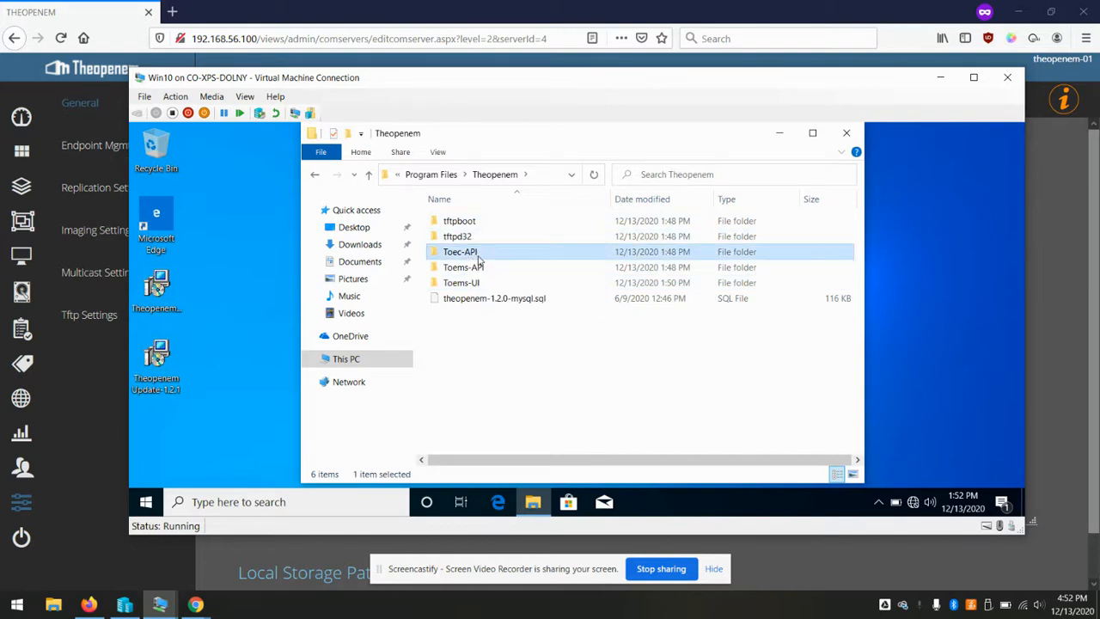
{"action": "left_click", "coordinate": [481, 268]}
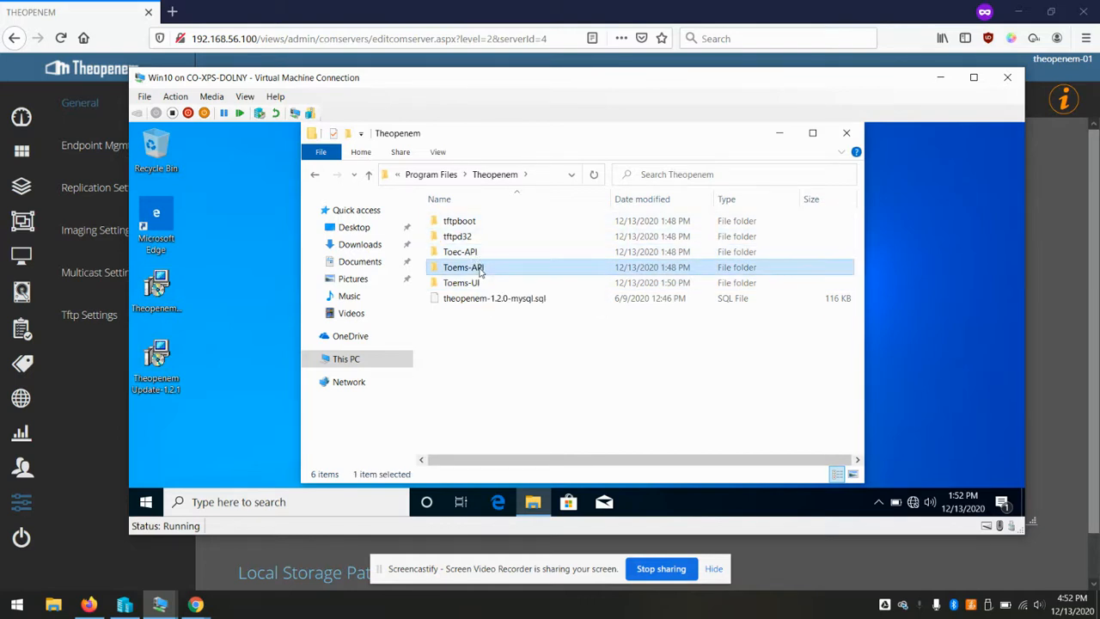
{"action": "key", "text": "Delete"}
{"action": "left_click", "coordinate": [371, 251]}
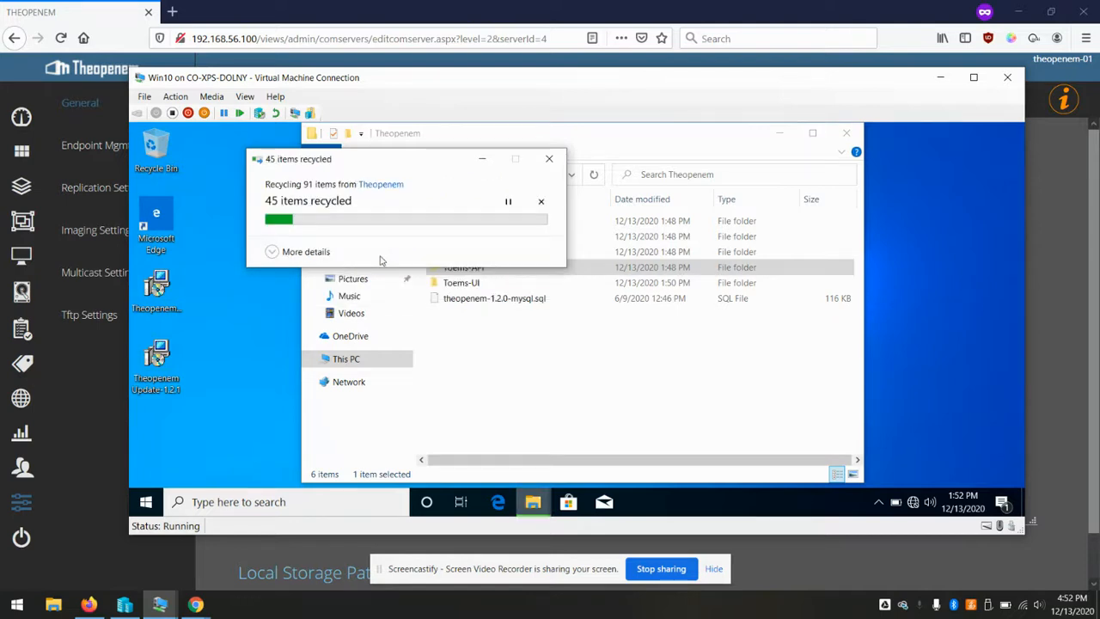
{"action": "left_click", "coordinate": [468, 269]}
{"action": "key", "text": "Delete"}
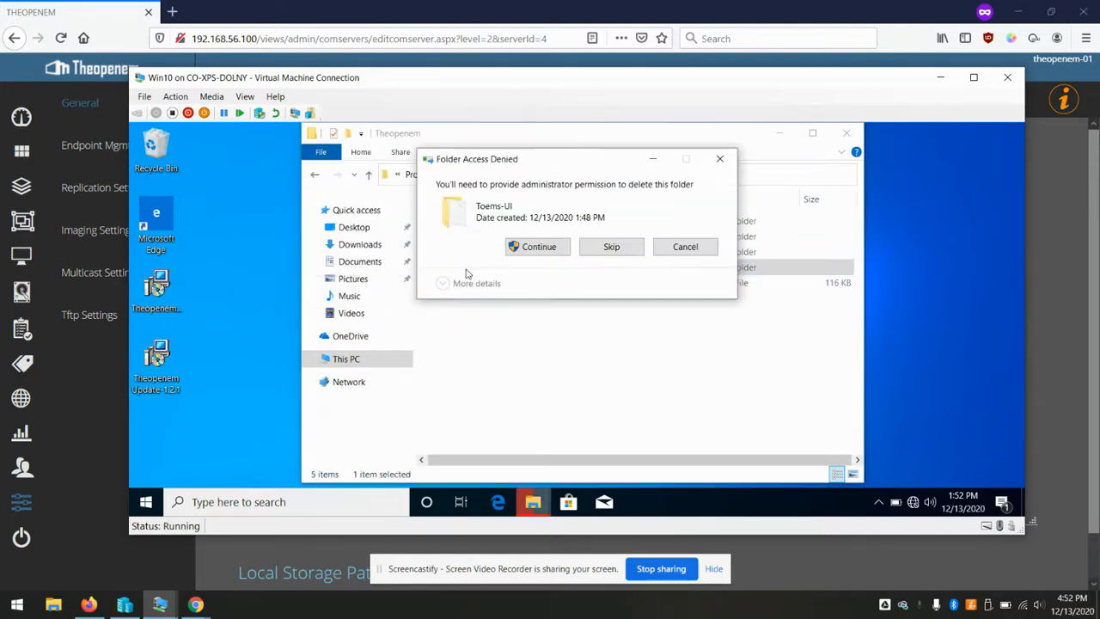
{"action": "left_click", "coordinate": [536, 247]}
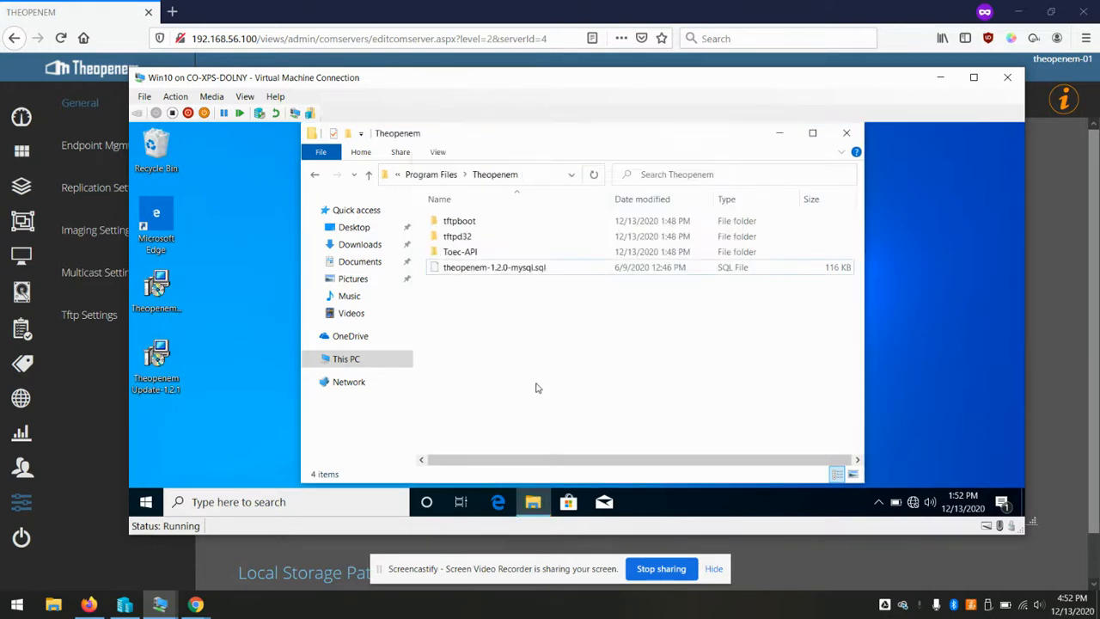
{"action": "double_click", "coordinate": [472, 252]}
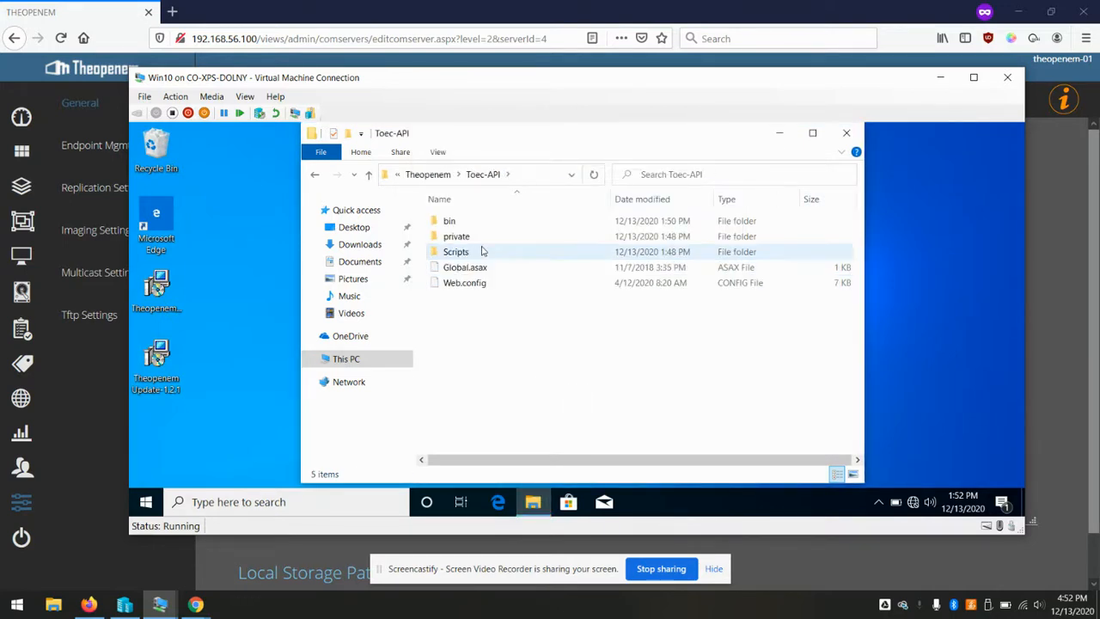
Open Web.config in Notepad++ and paste the GUID over the ComServerUniqueId placeholder on line 116
{"action": "left_click", "coordinate": [474, 289]}
{"action": "right_click", "coordinate": [475, 289]}
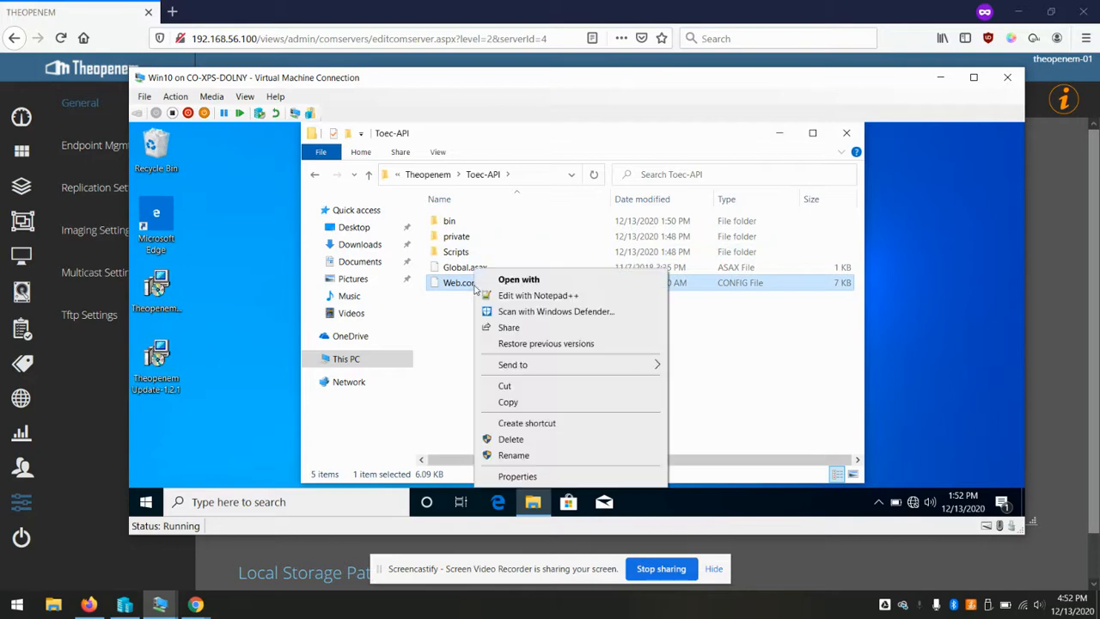
{"action": "left_click", "coordinate": [524, 294]}
{"action": "scroll", "coordinate": [536, 300], "scroll_direction": "down", "scroll_amount": 20}
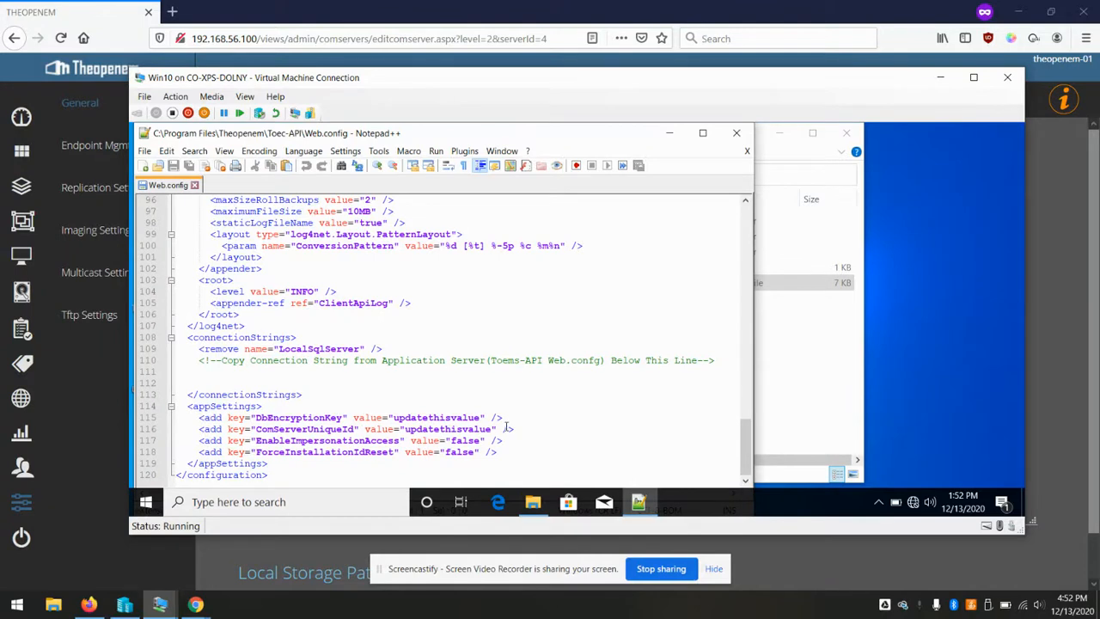
{"action": "triple_click", "coordinate": [486, 427]}
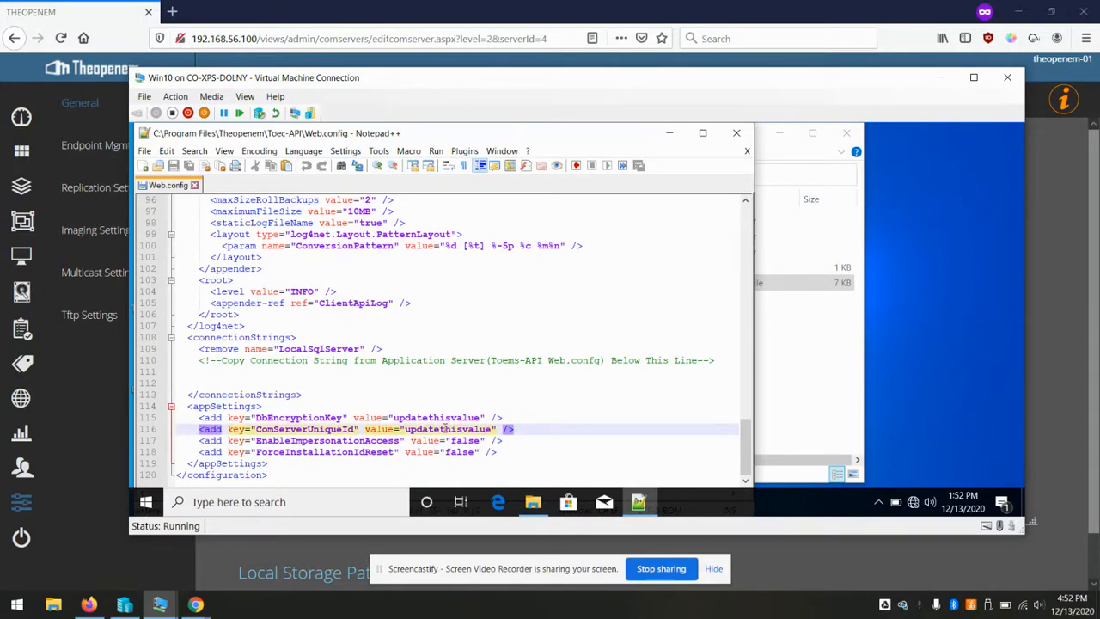
{"action": "double_click", "coordinate": [446, 428]}
{"action": "key", "text": "ctrl+v"}
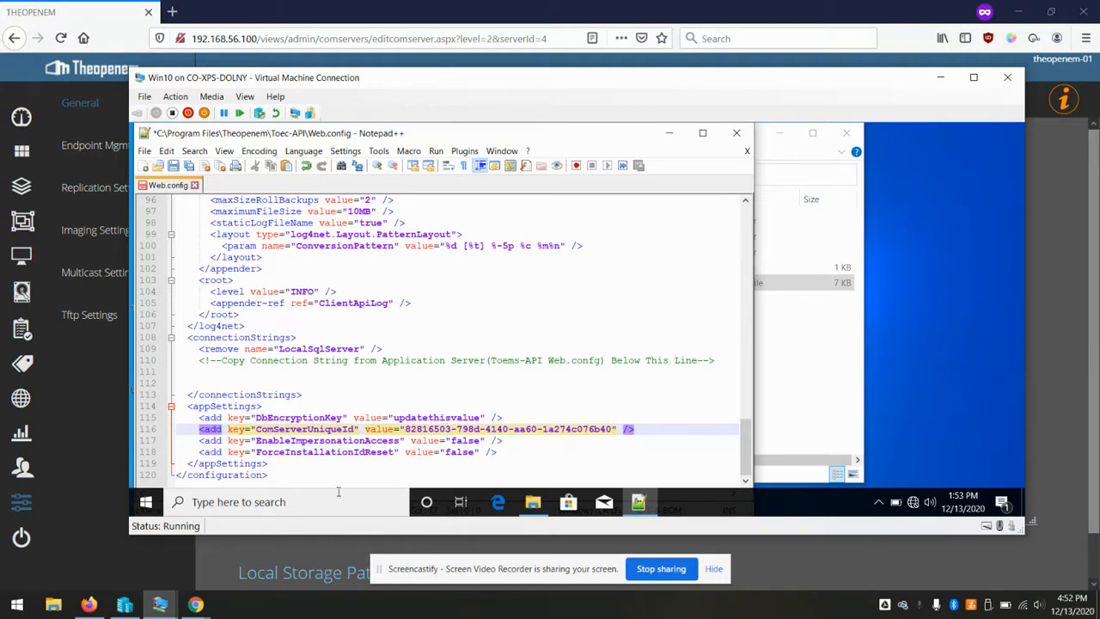
Switch to the server2019 VM and open a file browser there
{"action": "mouse_move", "coordinate": [176, 610]}
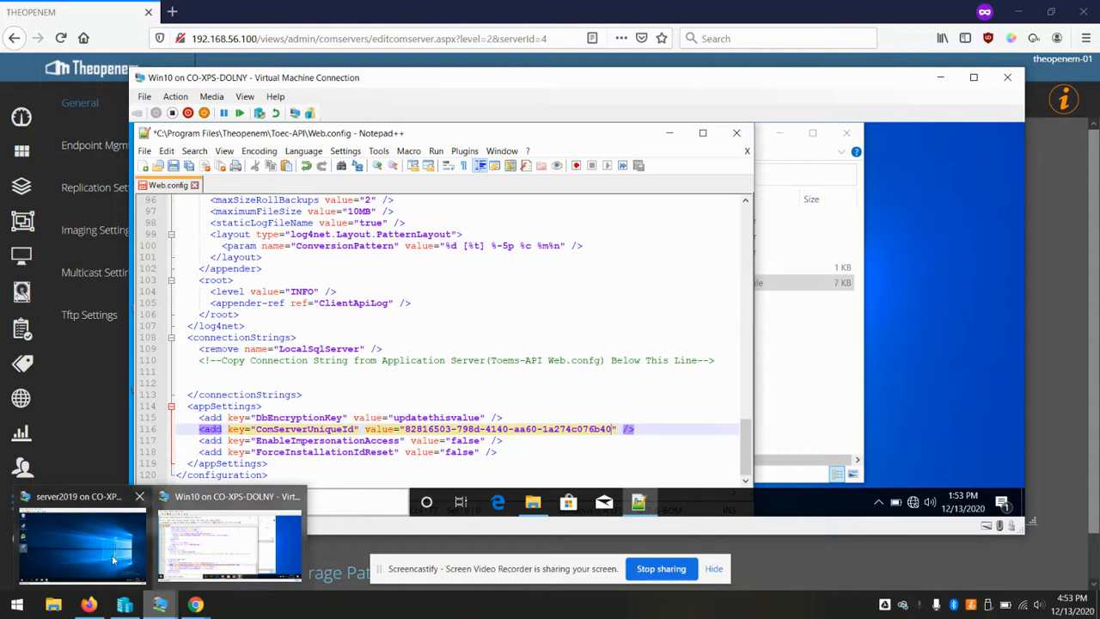
{"action": "left_click", "coordinate": [74, 546]}
{"action": "left_click", "coordinate": [316, 543]}
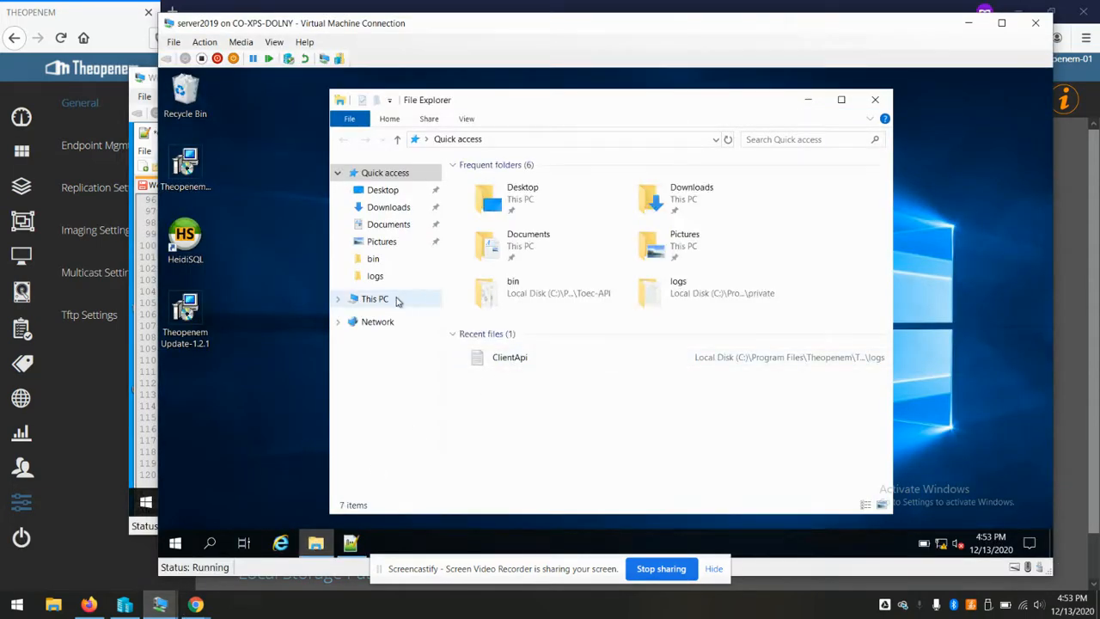
Go to C:\Program Files\Theopenem\Toec-API on server2019 and open Web.config in Notepad++
{"action": "left_click", "coordinate": [397, 298]}
{"action": "left_click", "coordinate": [527, 389]}
{"action": "double_click", "coordinate": [526, 388]}
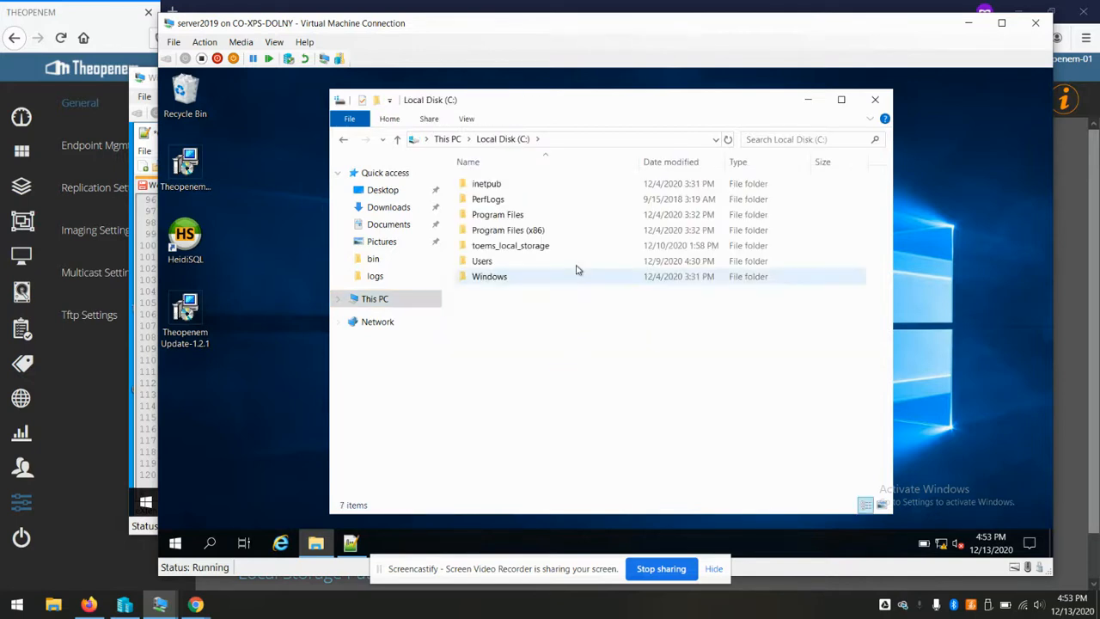
{"action": "double_click", "coordinate": [519, 217]}
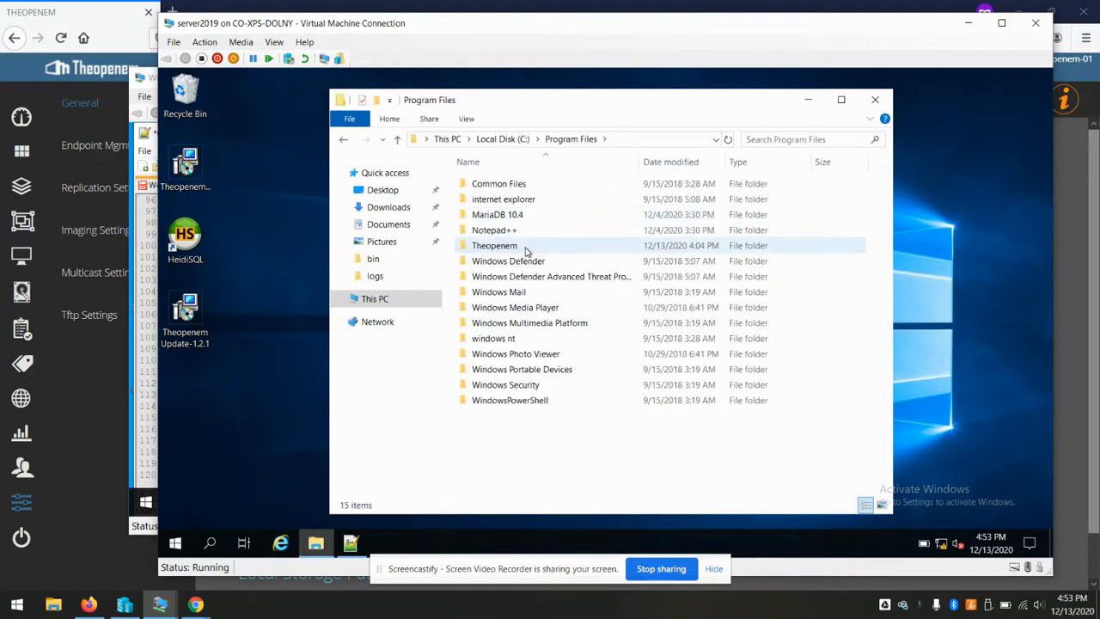
{"action": "double_click", "coordinate": [526, 246]}
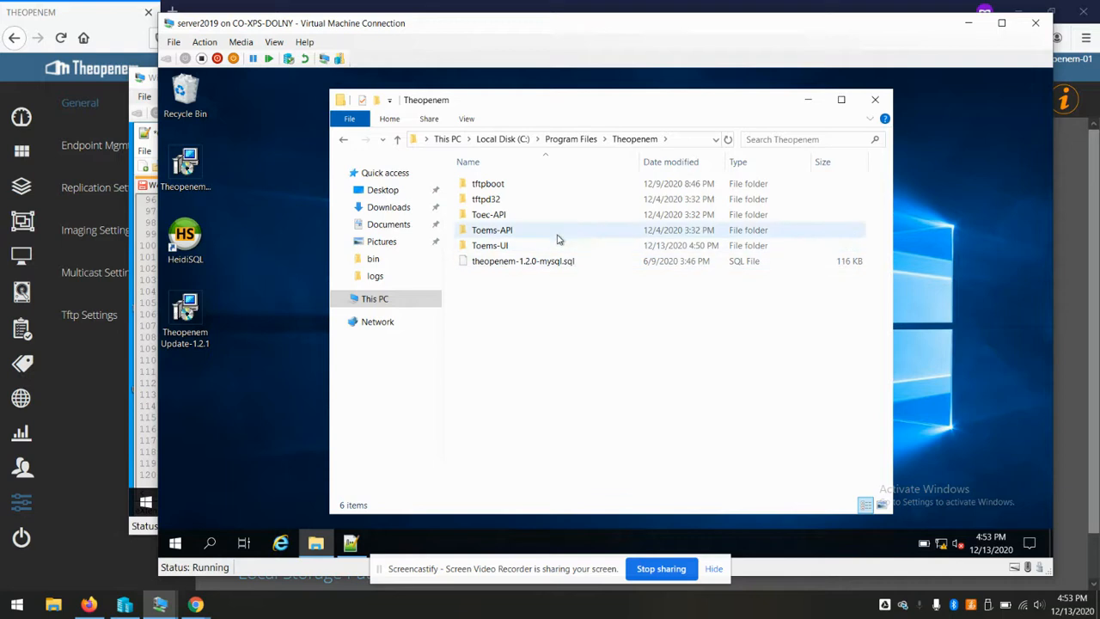
{"action": "left_click", "coordinate": [505, 218]}
{"action": "double_click", "coordinate": [504, 219]}
{"action": "left_click", "coordinate": [511, 246]}
{"action": "right_click", "coordinate": [514, 248]}
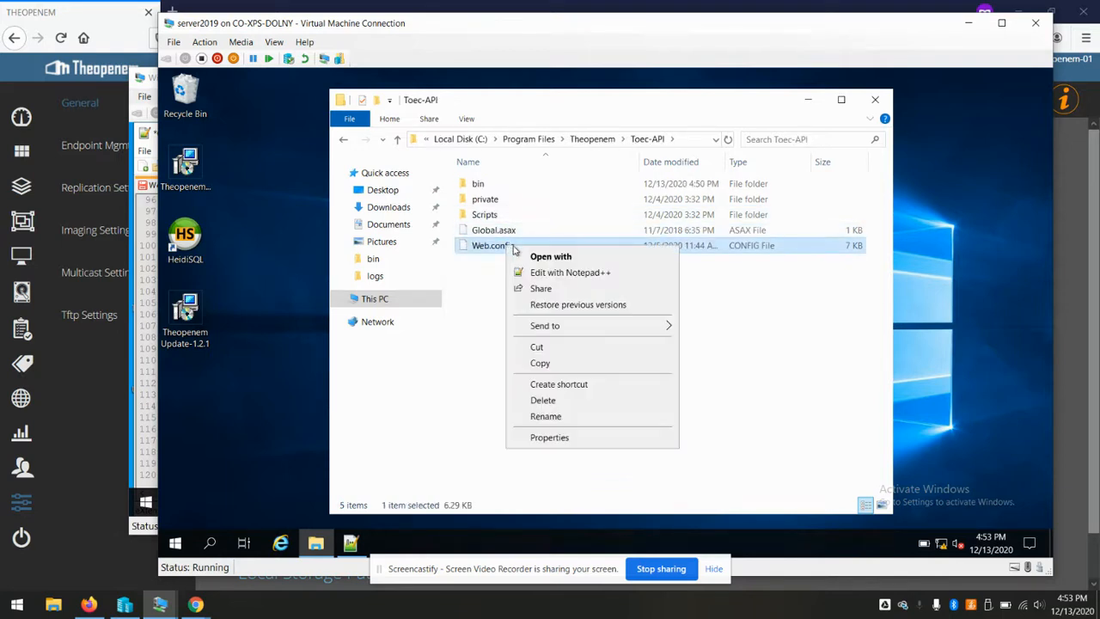
{"action": "left_click", "coordinate": [554, 272]}
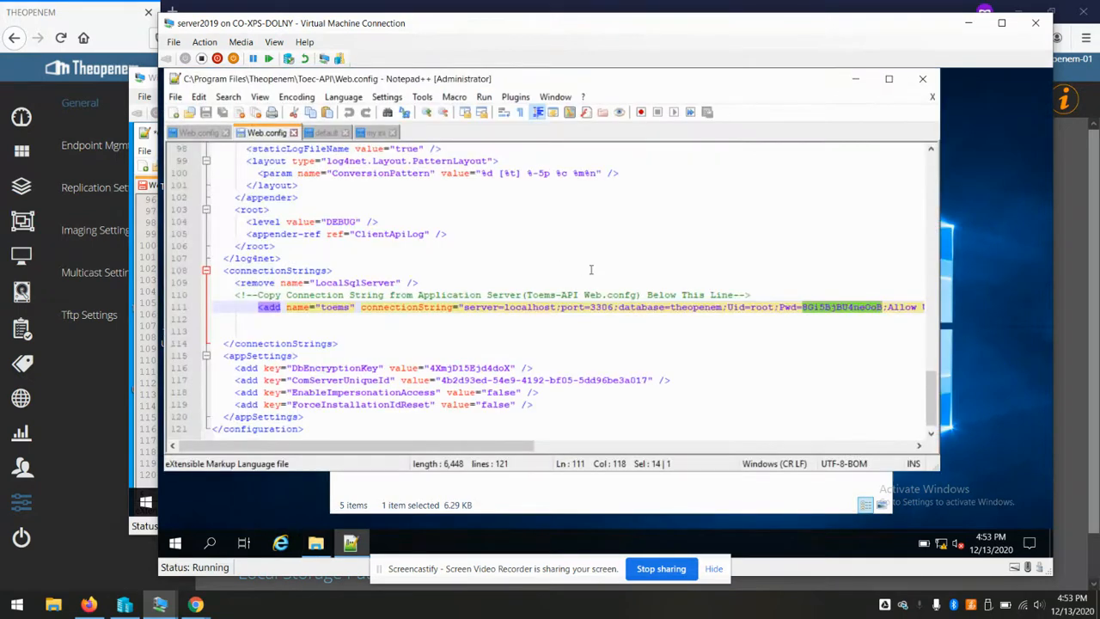
Paste the server's DbEncryptionKey value over the placeholder on line 115 of the Win10 Web.config
{"action": "double_click", "coordinate": [460, 369]}
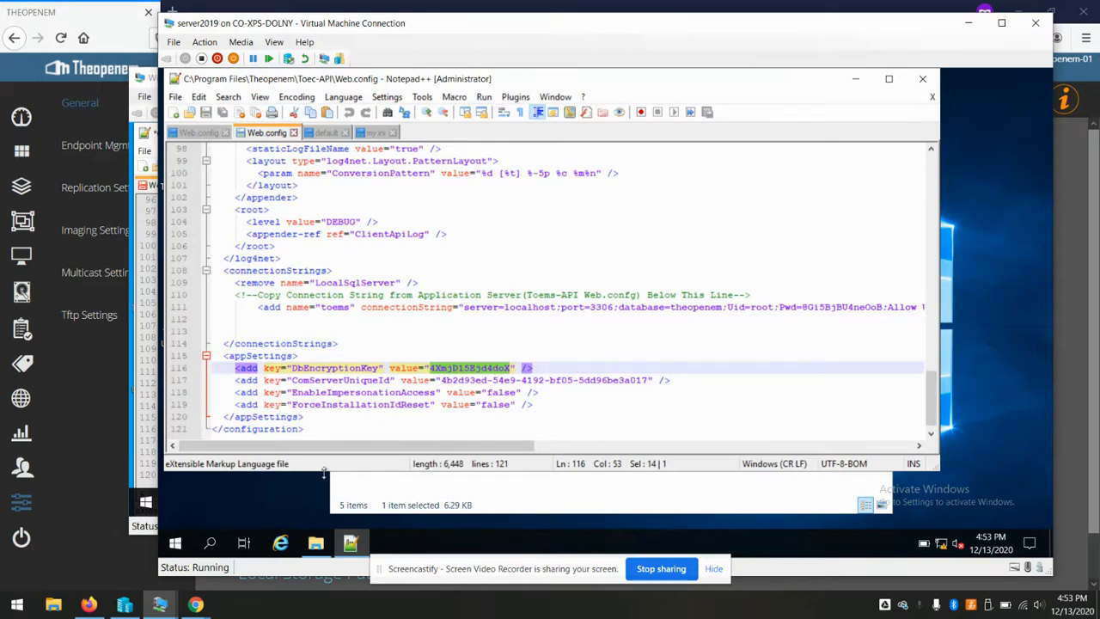
{"action": "mouse_move", "coordinate": [159, 604]}
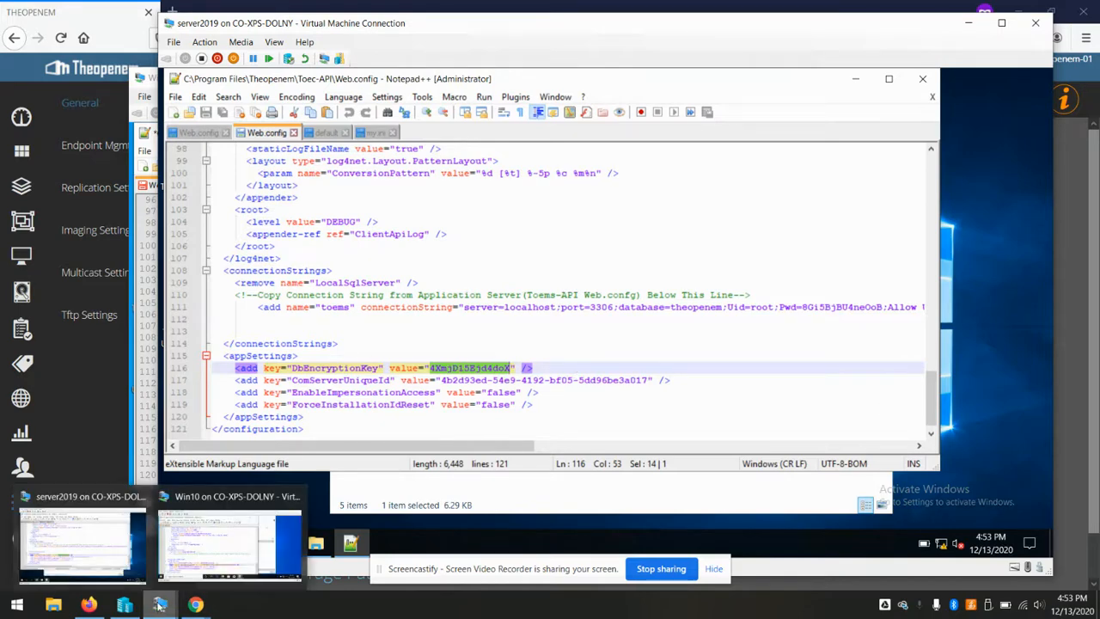
{"action": "left_click", "coordinate": [222, 562]}
{"action": "left_click", "coordinate": [439, 417]}
{"action": "double_click", "coordinate": [439, 417]}
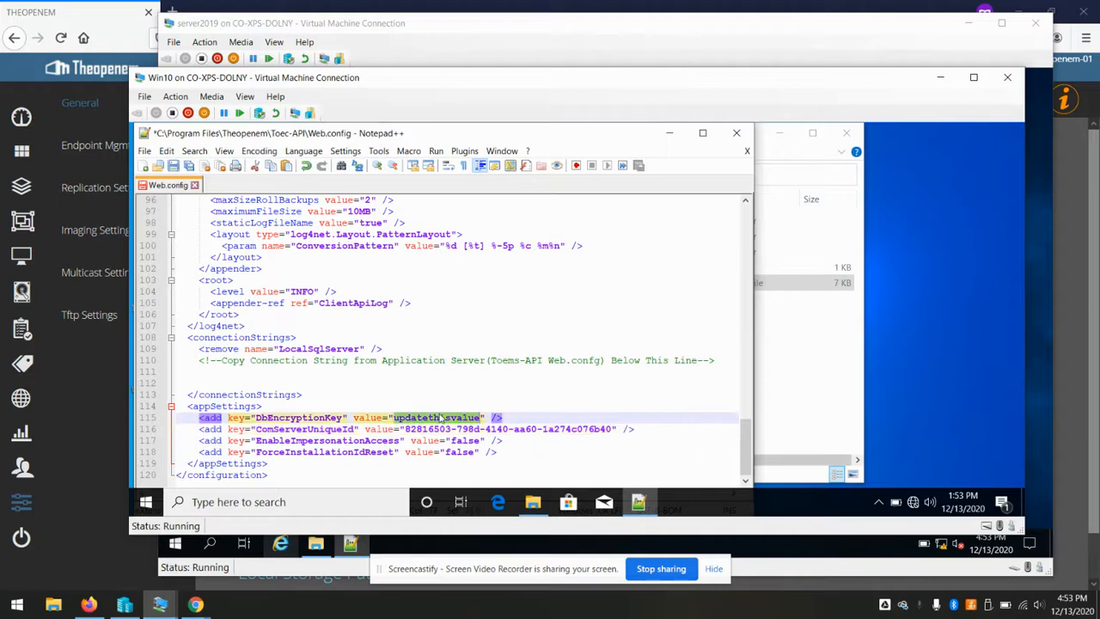
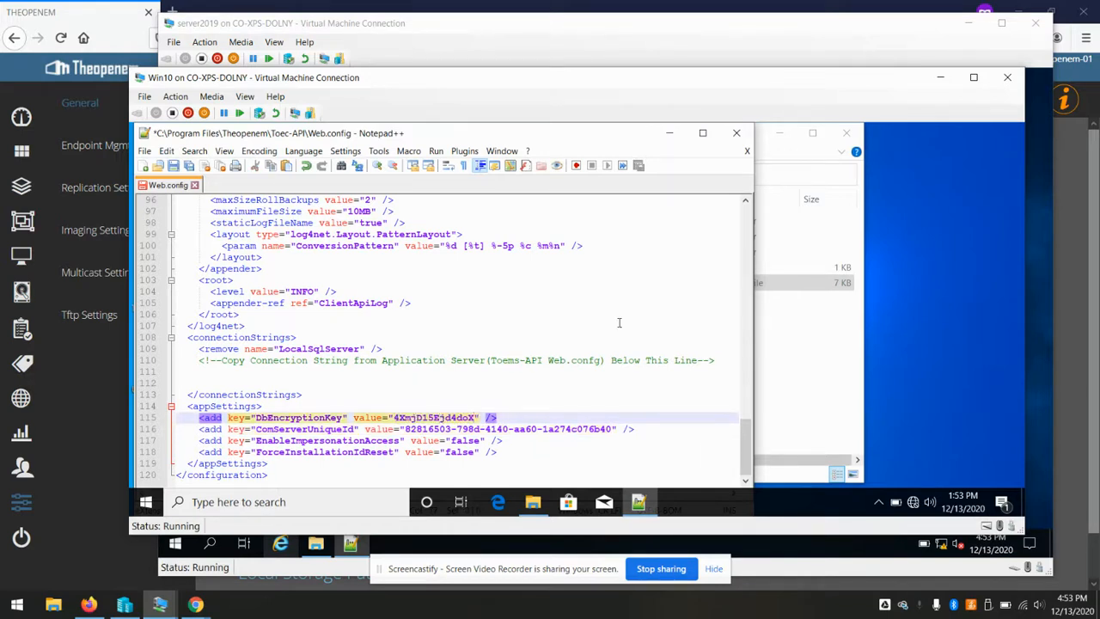
{"action": "left_click", "coordinate": [931, 252]}
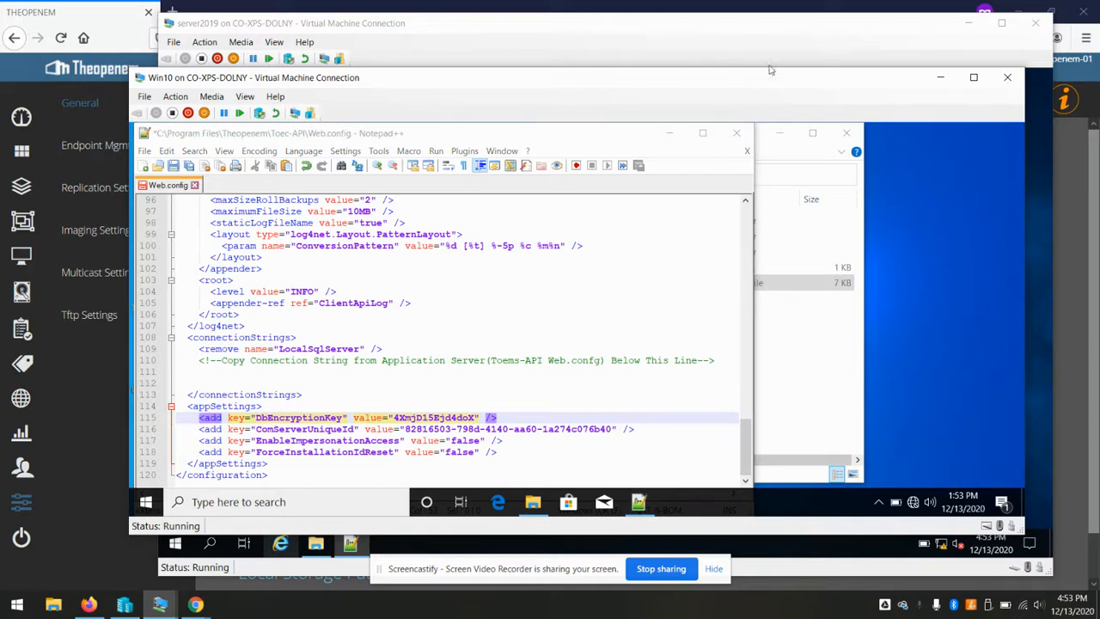
Copy the server's toems connection string into Win10's line 111 and match its indentation to line 110
{"action": "left_click", "coordinate": [792, 41]}
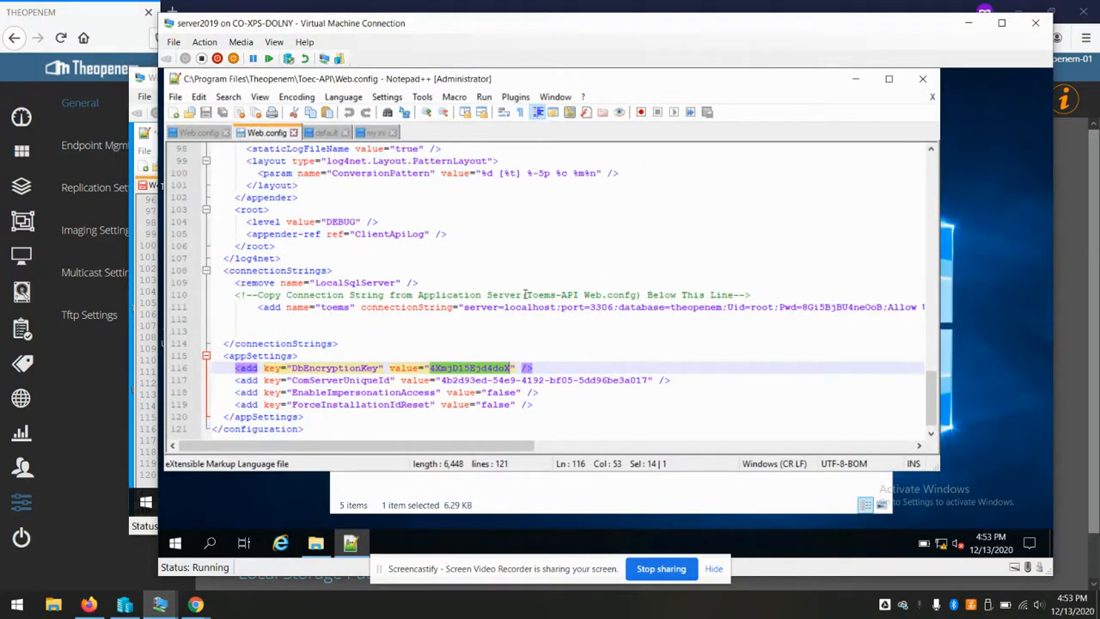
{"action": "left_click", "coordinate": [182, 307]}
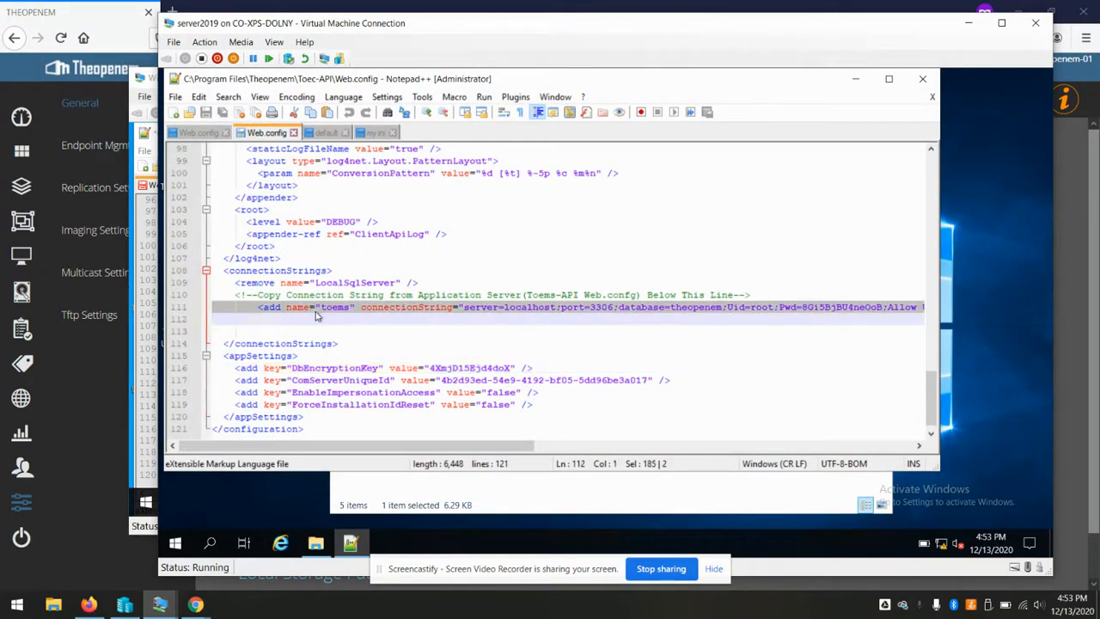
{"action": "right_click", "coordinate": [313, 311]}
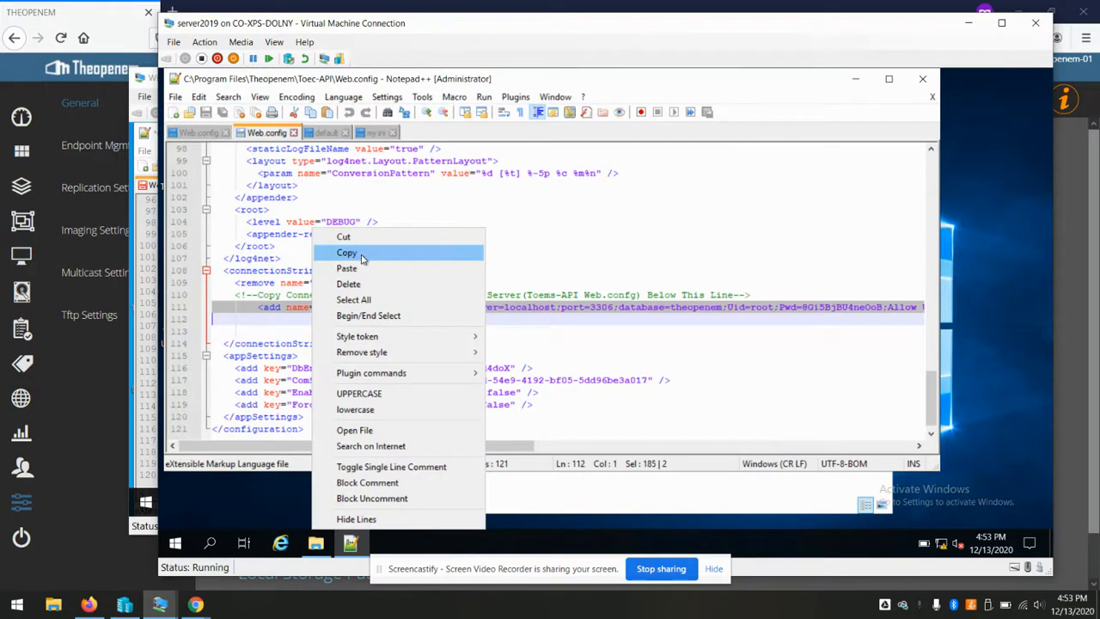
{"action": "left_click", "coordinate": [361, 255]}
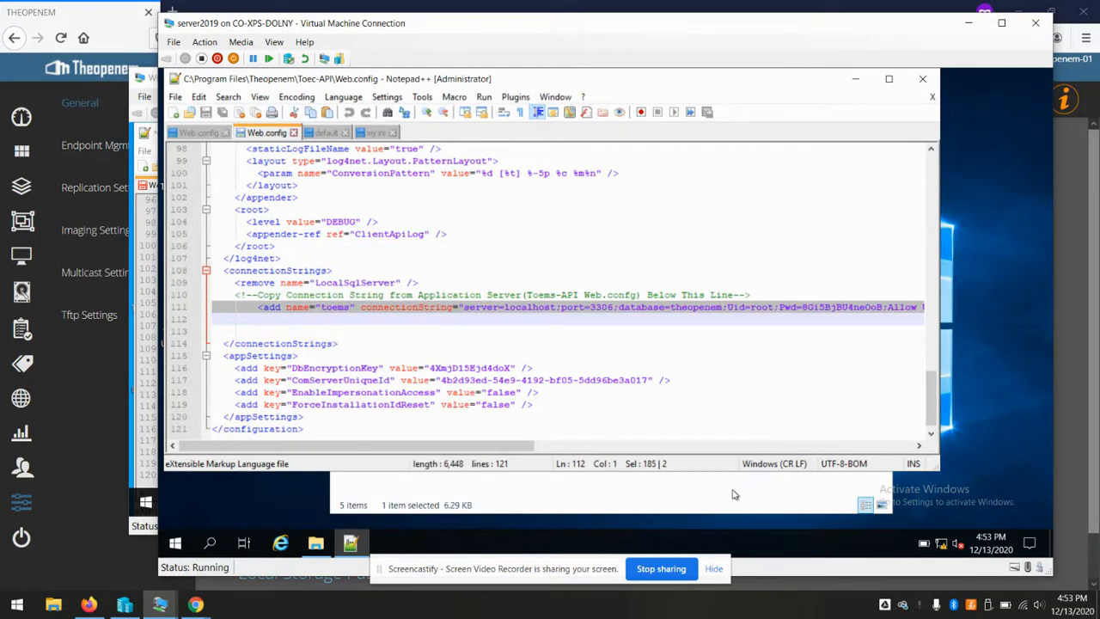
{"action": "mouse_move", "coordinate": [163, 604]}
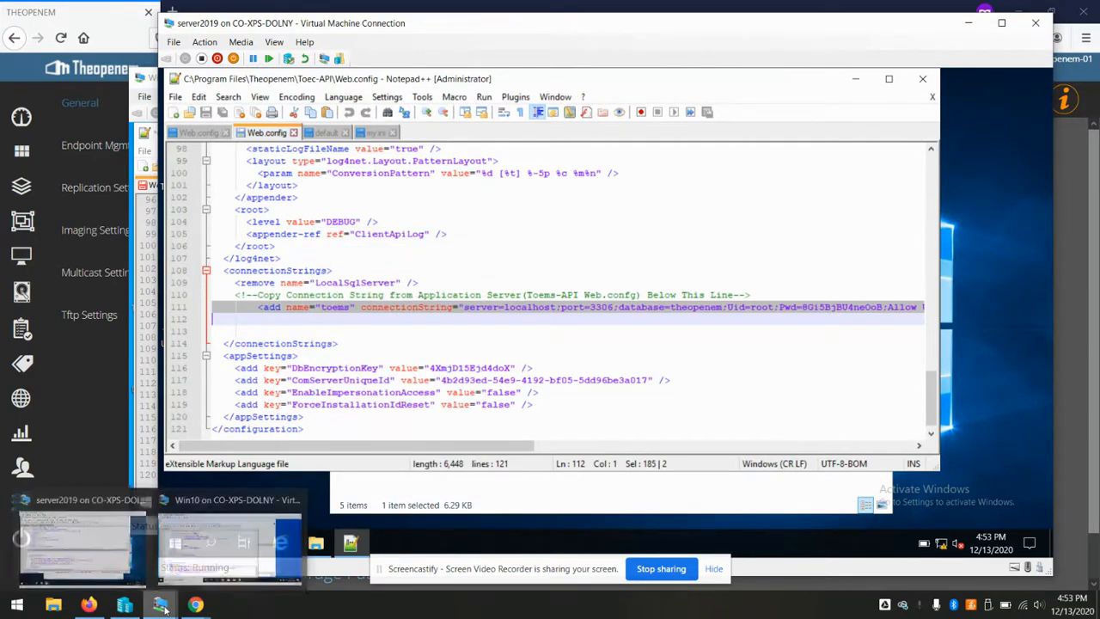
{"action": "left_click", "coordinate": [195, 577]}
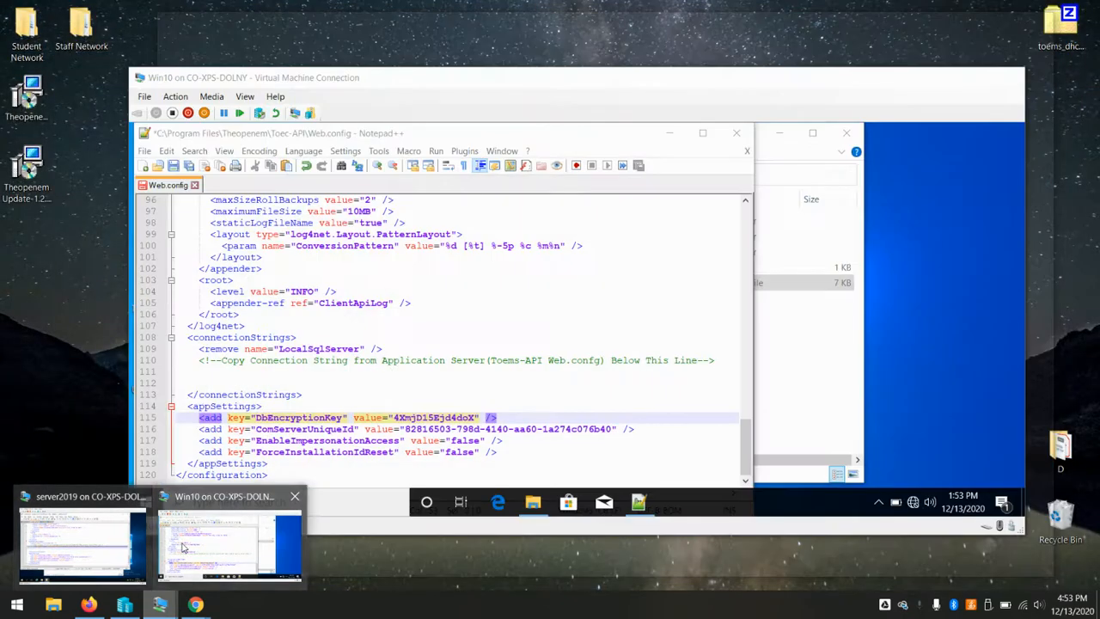
{"action": "left_click", "coordinate": [235, 372]}
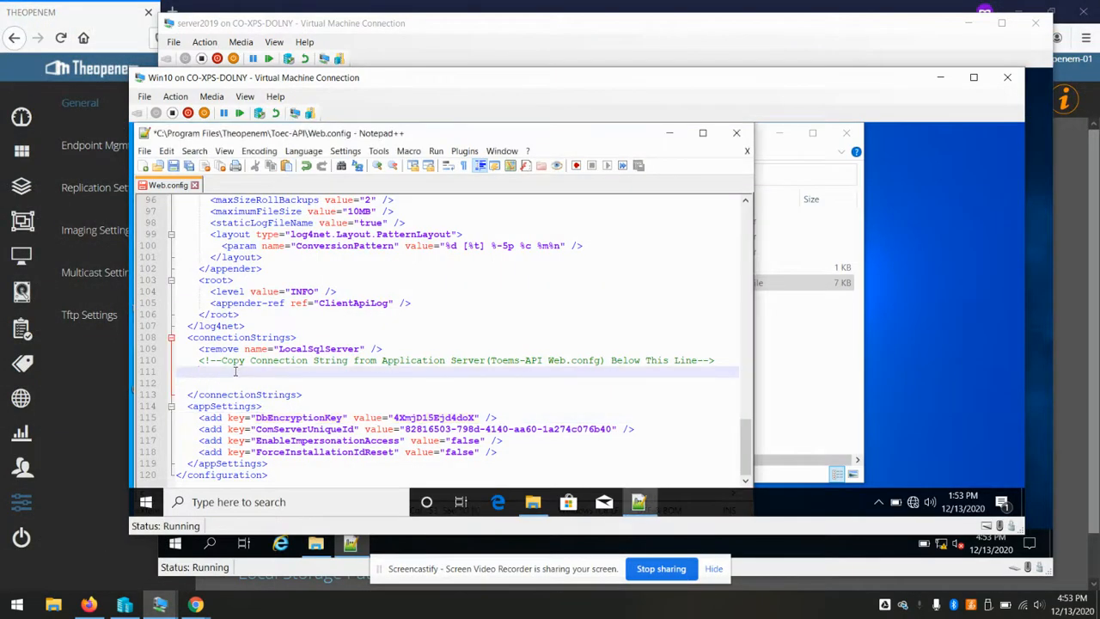
{"action": "key", "text": "ctrl+v"}
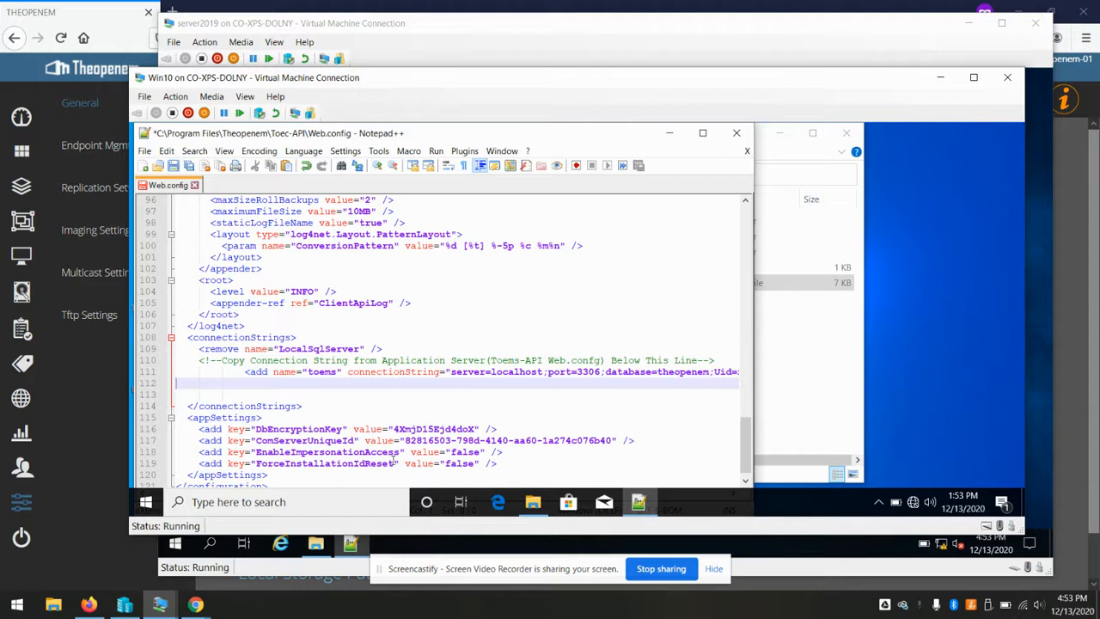
{"action": "left_click", "coordinate": [246, 371]}
{"action": "key", "text": "BackSpace"}
{"action": "key", "text": "BackSpace"}
{"action": "key", "text": "BackSpace"}
{"action": "key", "text": "BackSpace"}
{"action": "key", "text": "BackSpace"}
{"action": "key", "text": "BackSpace"}
{"action": "key", "text": "BackSpace"}
{"action": "key", "text": "BackSpace"}
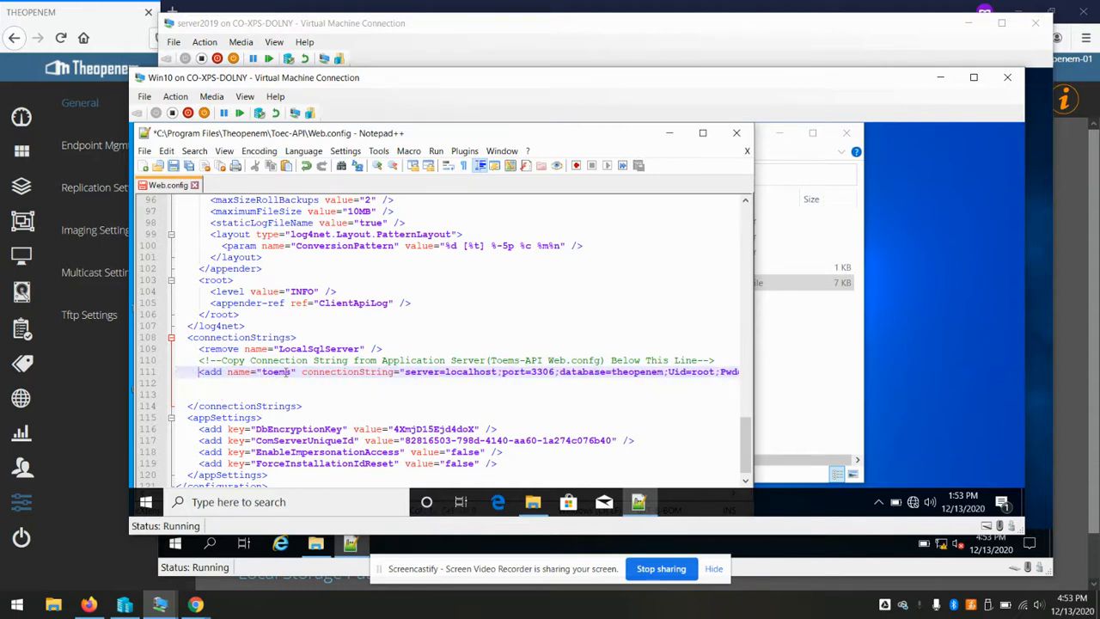
{"action": "left_click", "coordinate": [464, 372]}
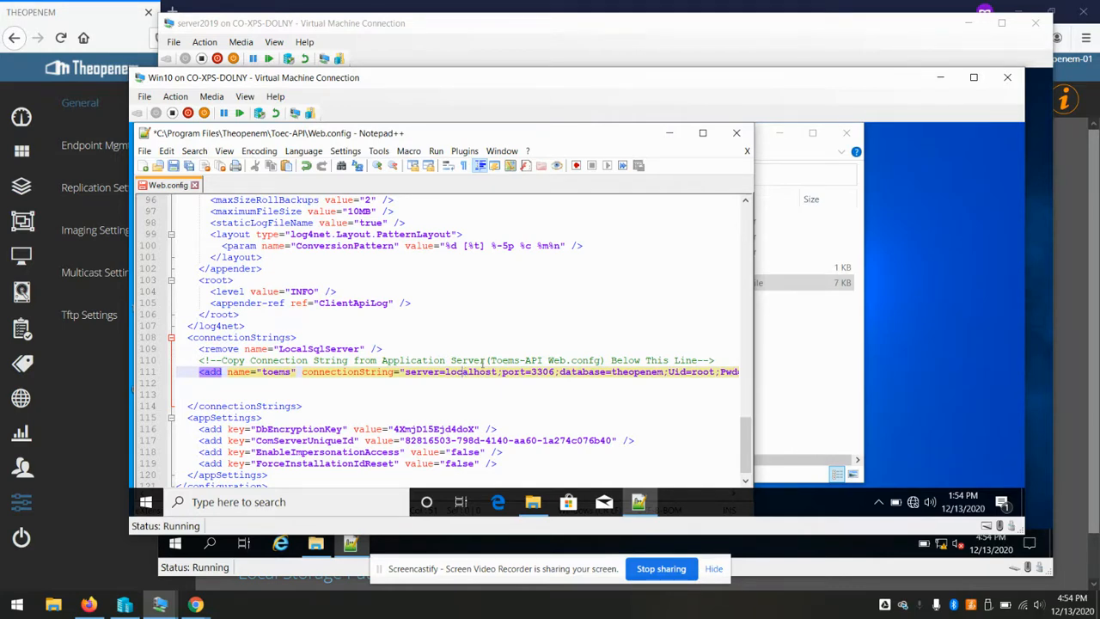
{"action": "left_click", "coordinate": [782, 37]}
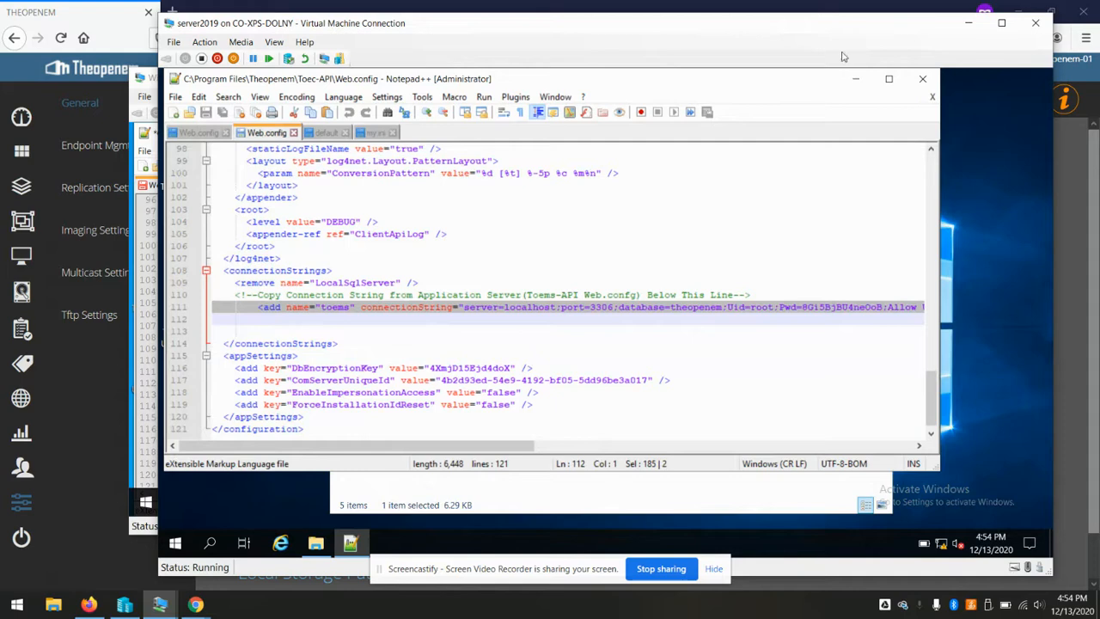
{"action": "left_click", "coordinate": [855, 78]}
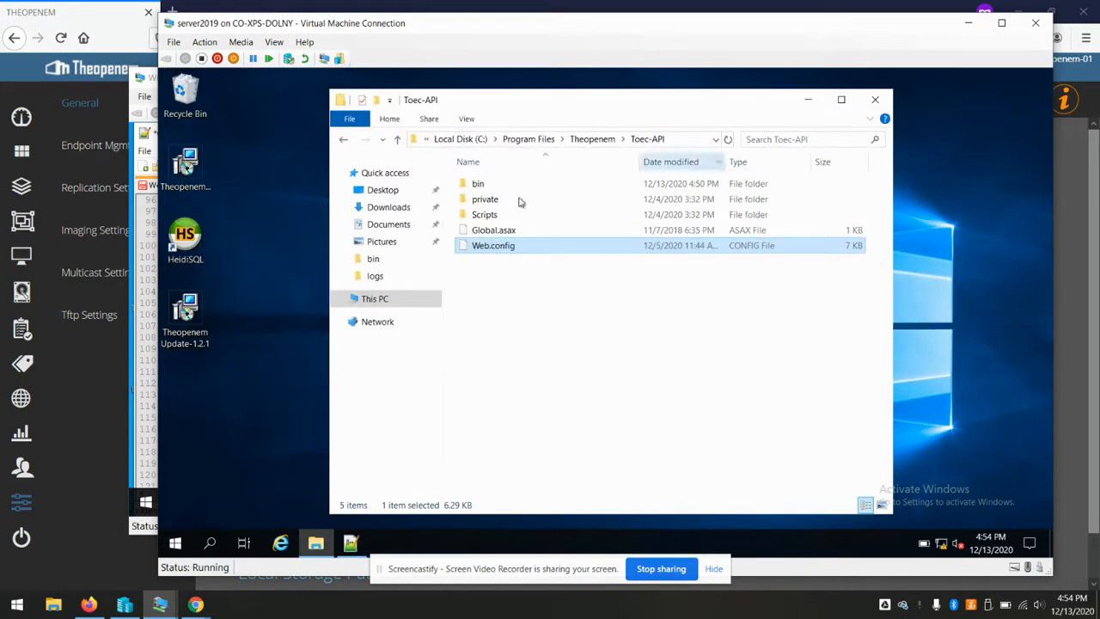
Add a network adapter connected to the Internal - Staff virtual switch in server2019's VM settings
{"action": "left_click", "coordinate": [176, 44]}
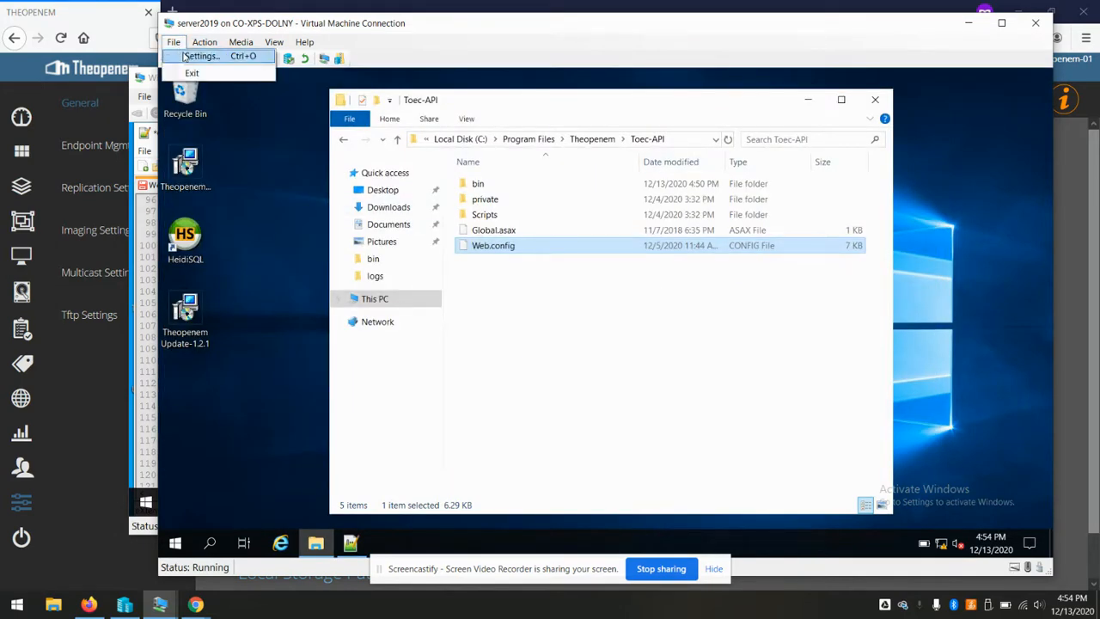
{"action": "left_click", "coordinate": [198, 56]}
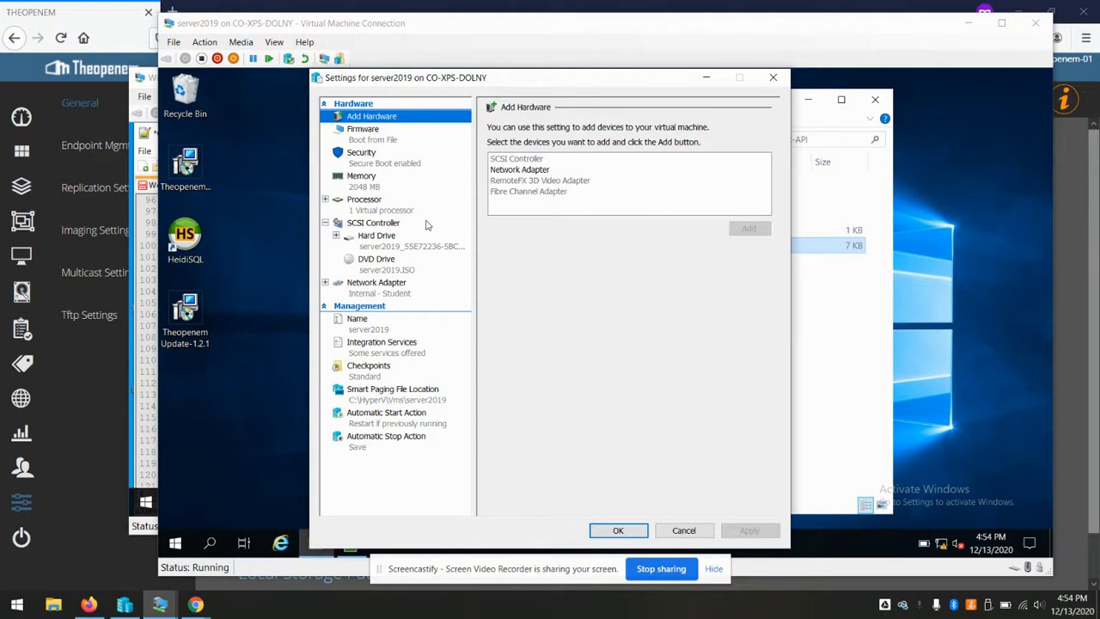
{"action": "left_click", "coordinate": [534, 171]}
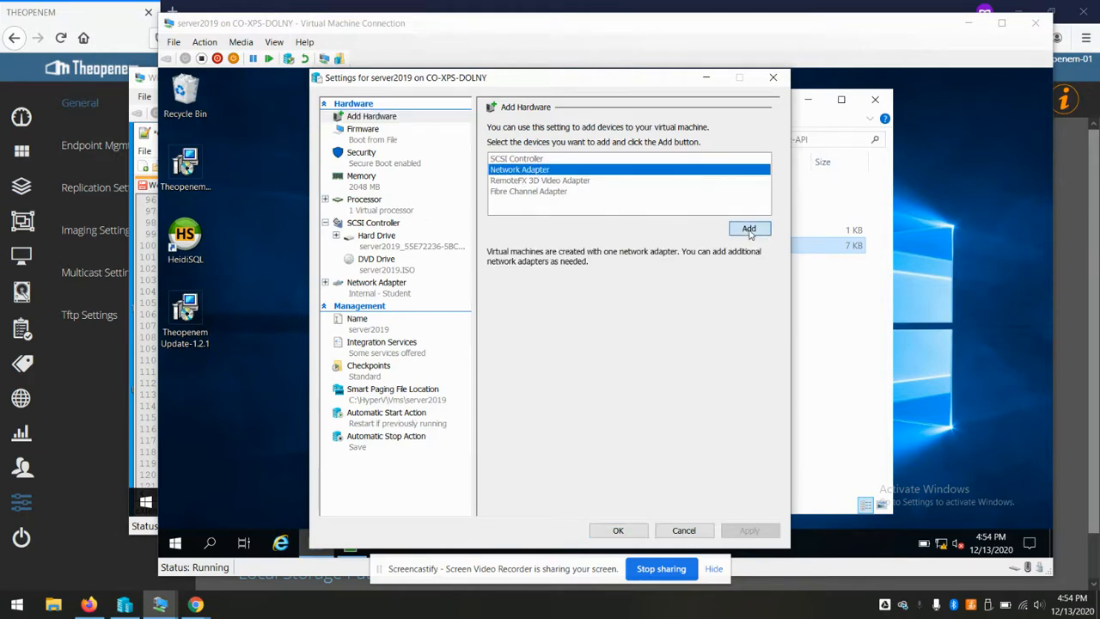
{"action": "left_click", "coordinate": [749, 228]}
{"action": "left_click", "coordinate": [671, 166]}
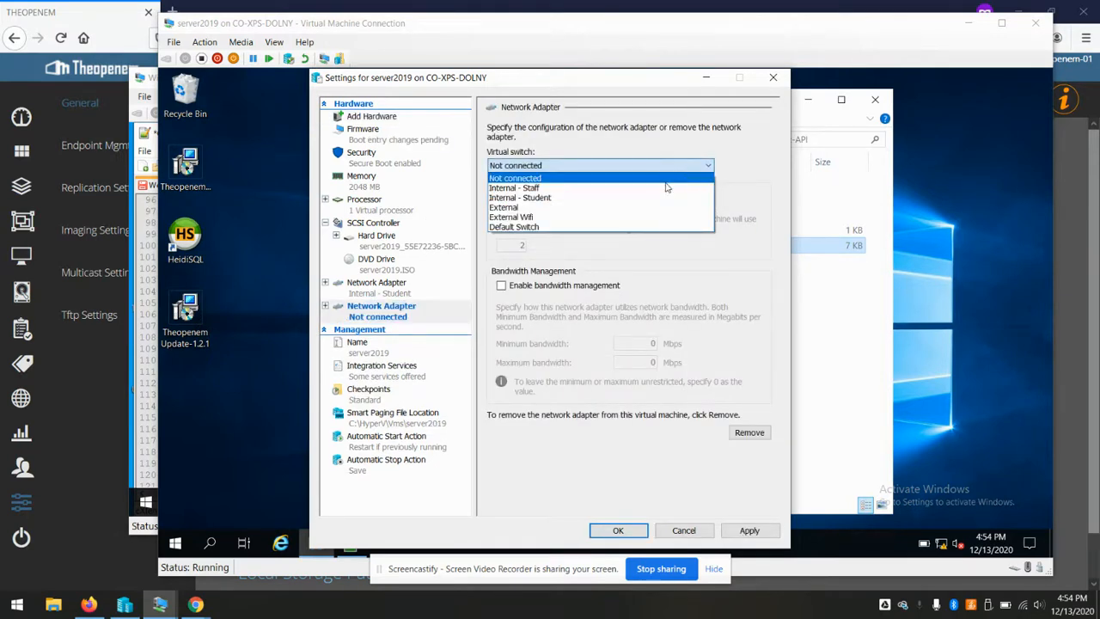
{"action": "left_click", "coordinate": [610, 187]}
{"action": "left_click", "coordinate": [615, 528]}
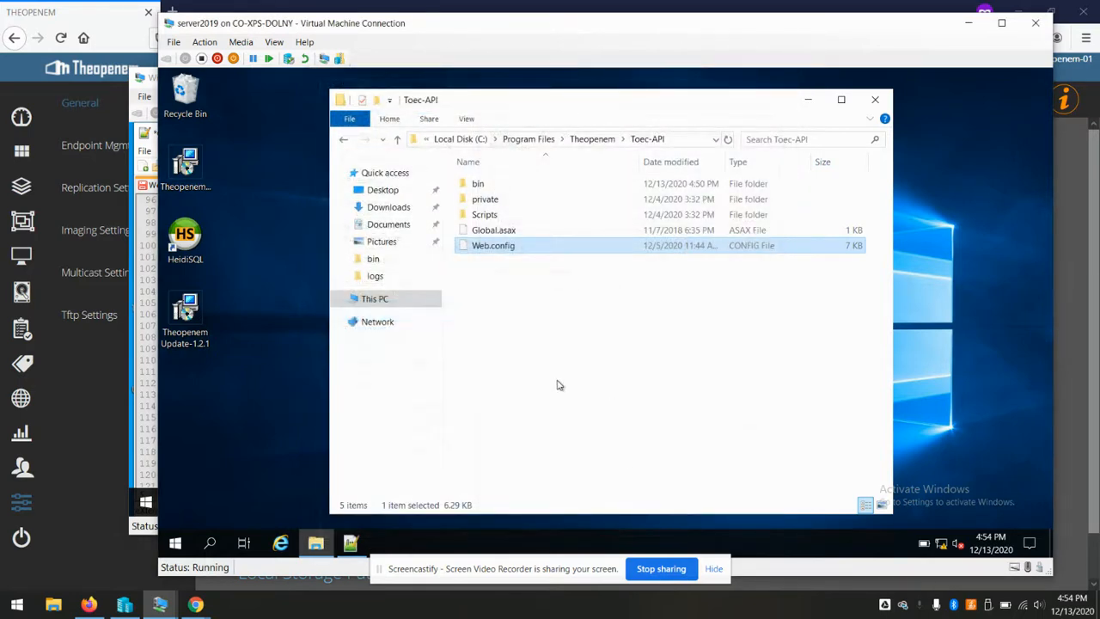
Open Network & Internet settings inside server2019 from the tray
{"action": "left_click", "coordinate": [557, 385]}
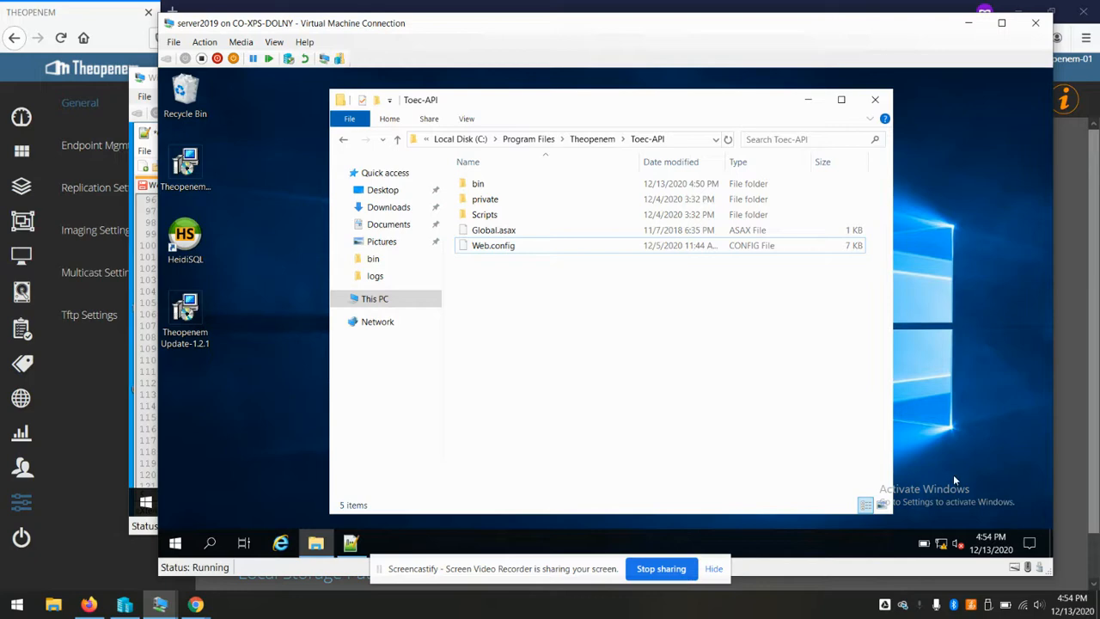
{"action": "left_click", "coordinate": [941, 546]}
{"action": "left_click", "coordinate": [945, 526]}
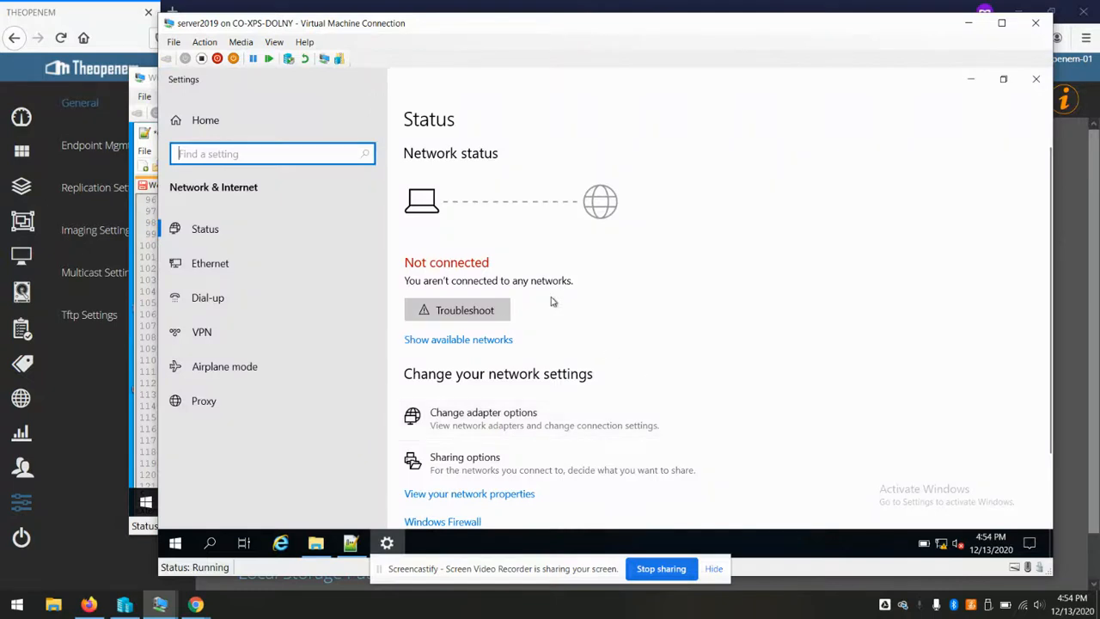
Open the IPv4 properties of the Ethernet 3 adapter
{"action": "left_click", "coordinate": [491, 417]}
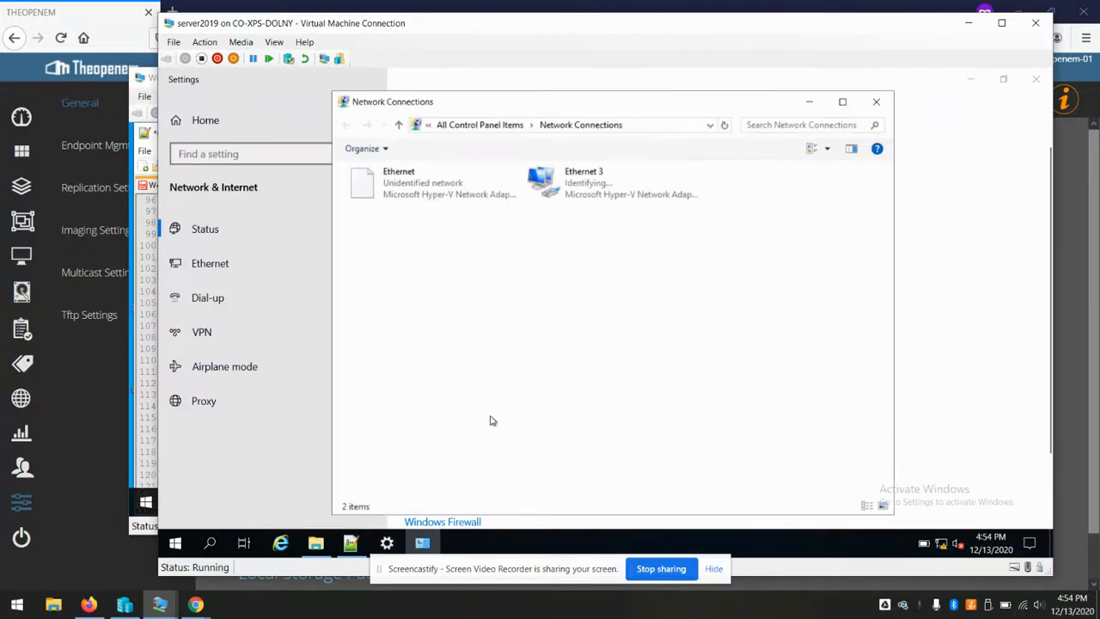
{"action": "left_click", "coordinate": [586, 196]}
{"action": "right_click", "coordinate": [585, 195]}
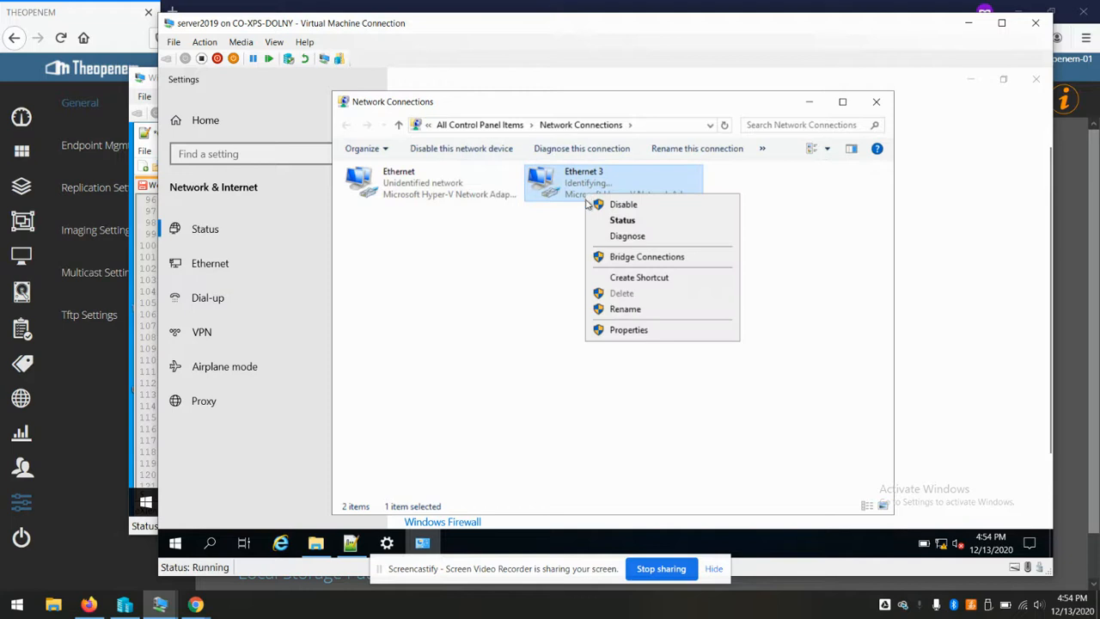
{"action": "left_click", "coordinate": [626, 332]}
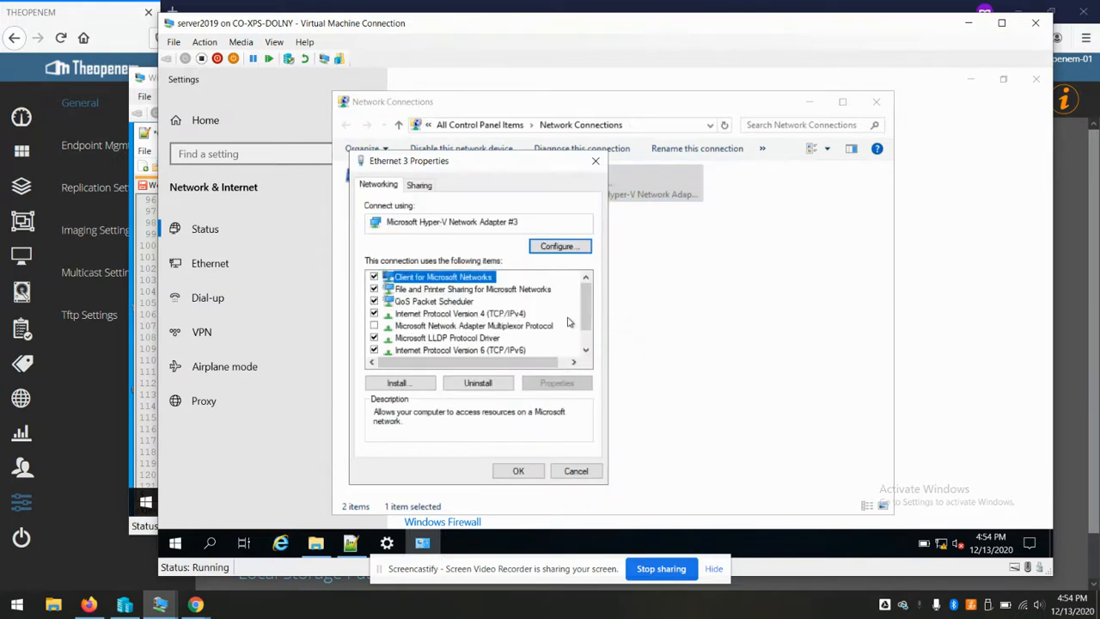
{"action": "scroll", "coordinate": [536, 329], "scroll_direction": "down", "scroll_amount": 1}
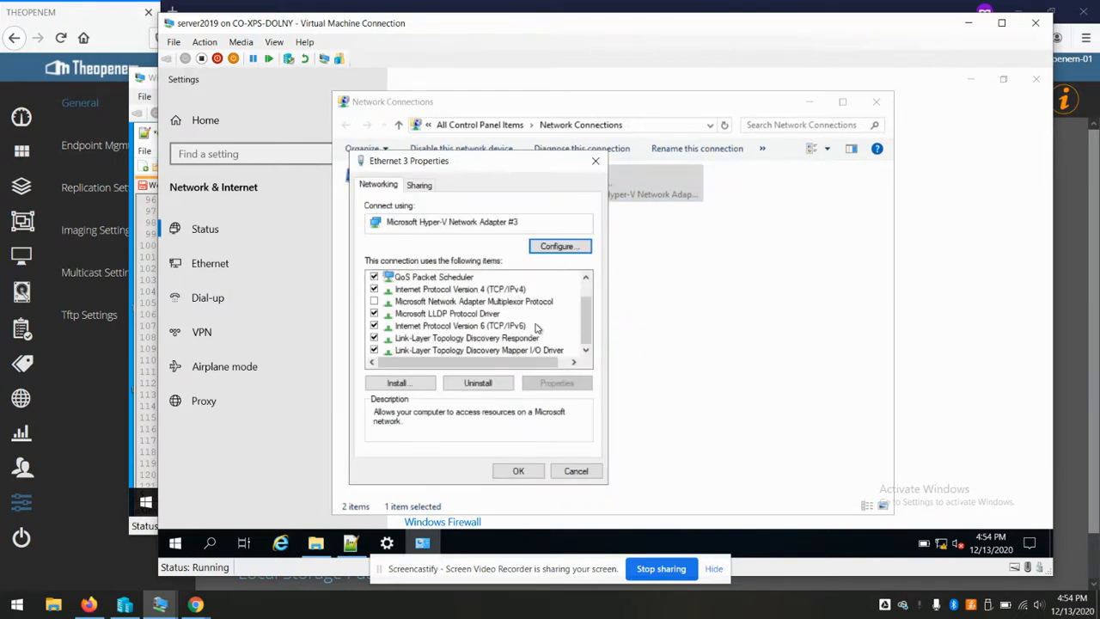
{"action": "double_click", "coordinate": [478, 290]}
Assign static IP 192.168.10.51 with subnet mask 255.255.255.0 and close the dialogs
{"action": "left_click", "coordinate": [448, 311]}
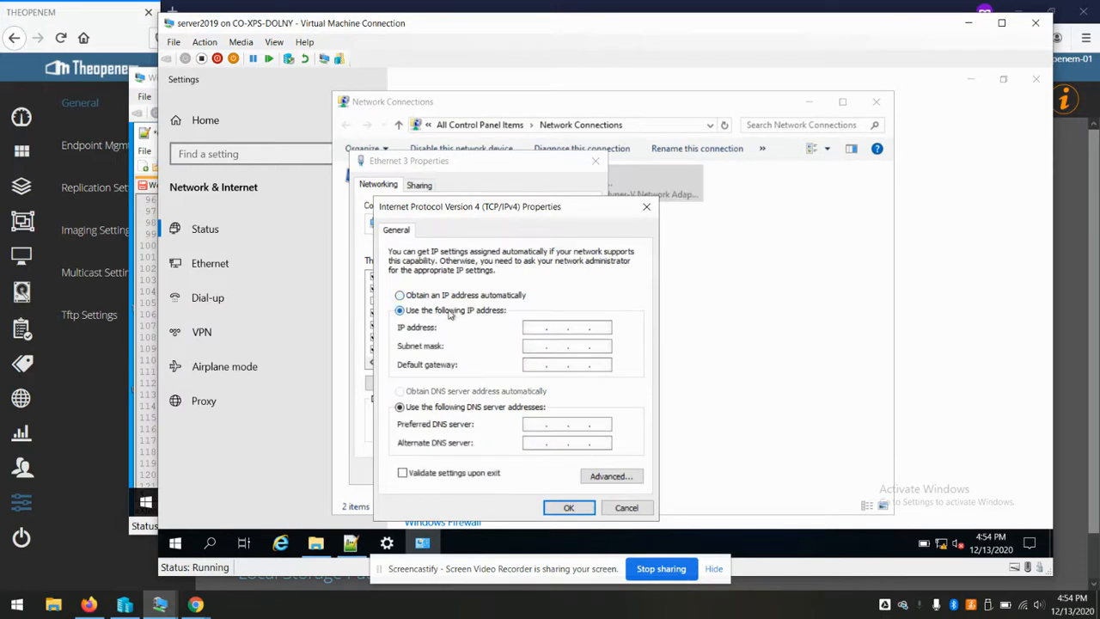
{"action": "left_click", "coordinate": [537, 326]}
{"action": "type", "text": "192 . 168 . 10 . 51"}
{"action": "key", "text": "Tab"}
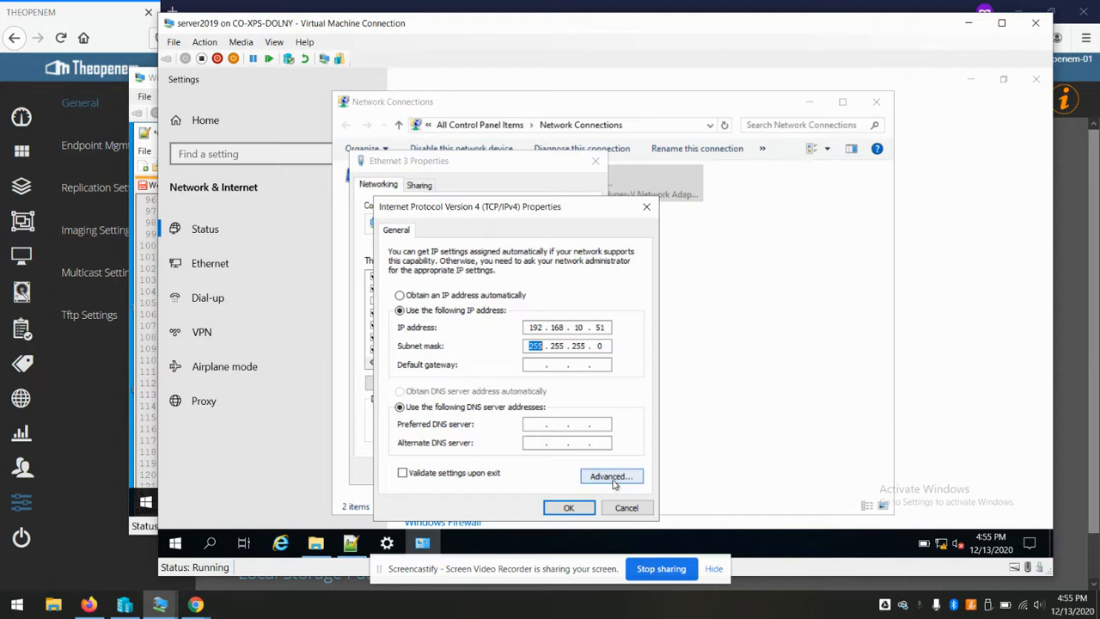
{"action": "left_click", "coordinate": [567, 508]}
{"action": "left_click", "coordinate": [516, 471]}
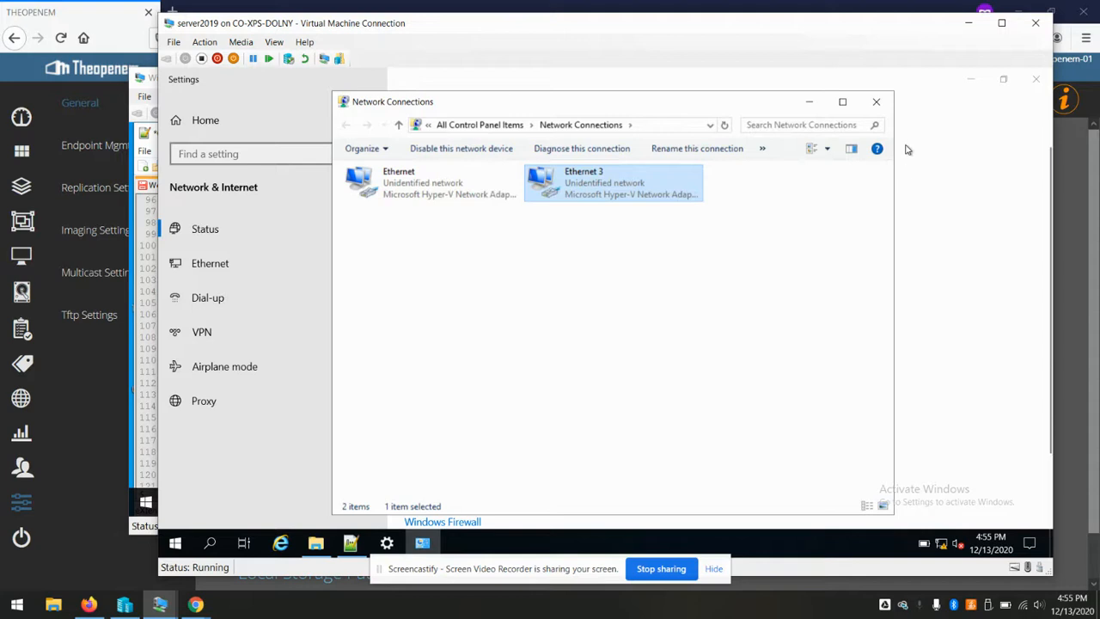
{"action": "left_click", "coordinate": [876, 109]}
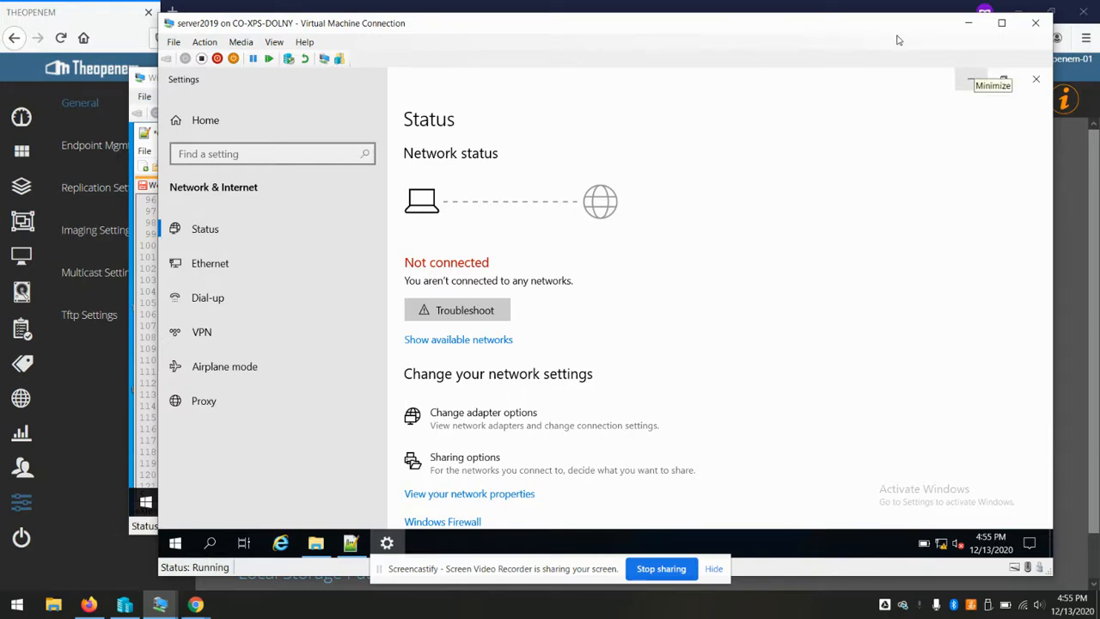
{"action": "left_click", "coordinate": [969, 24]}
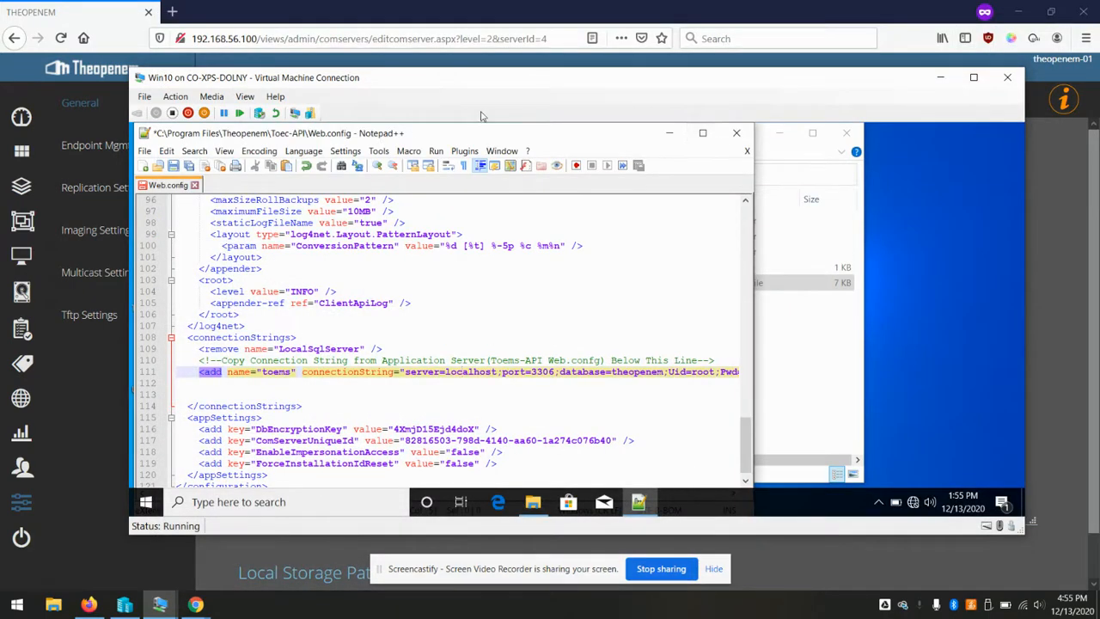
Replace localhost with 192.168.10.51 in the toems connection string in Web.config
{"action": "mouse_move", "coordinate": [522, 79]}
{"action": "left_mouse_down"}
{"action": "mouse_move", "coordinate": [511, 121]}
{"action": "mouse_move", "coordinate": [480, 70]}
{"action": "mouse_move", "coordinate": [517, 82]}
{"action": "left_mouse_up"}
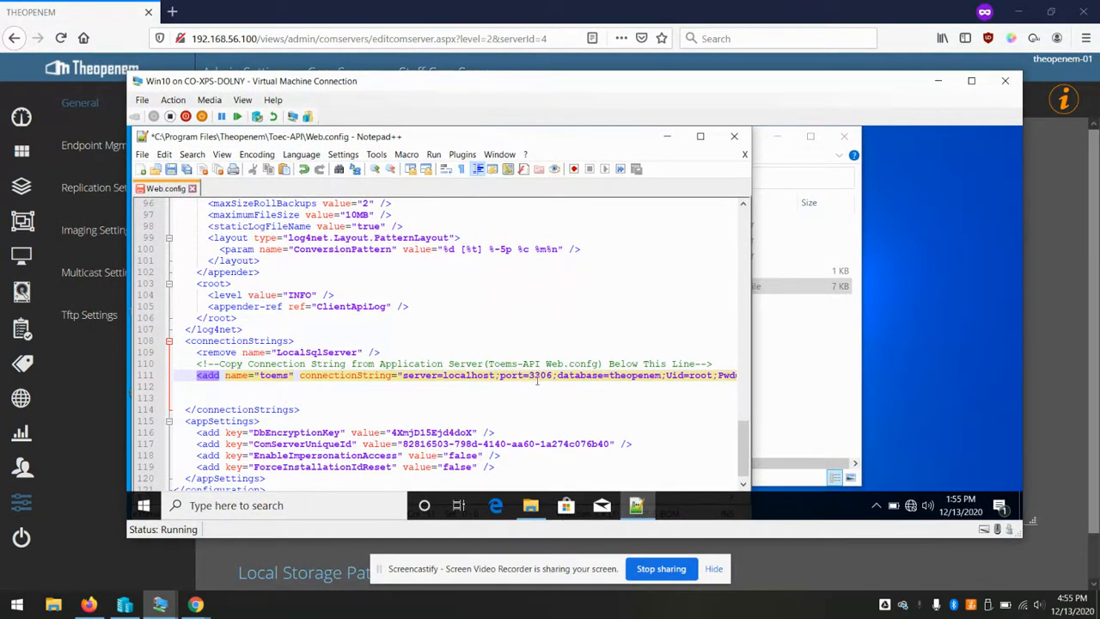
{"action": "key", "text": "BackSpace"}
{"action": "key", "text": "BackSpace"}
{"action": "key", "text": "BackSpace"}
{"action": "key", "text": "BackSpace"}
{"action": "key", "text": "BackSpace"}
{"action": "key", "text": "BackSpace"}
{"action": "key", "text": "BackSpace"}
{"action": "key", "text": "BackSpace"}
{"action": "key", "text": "BackSpace"}
{"action": "type", "text": "192.168."}
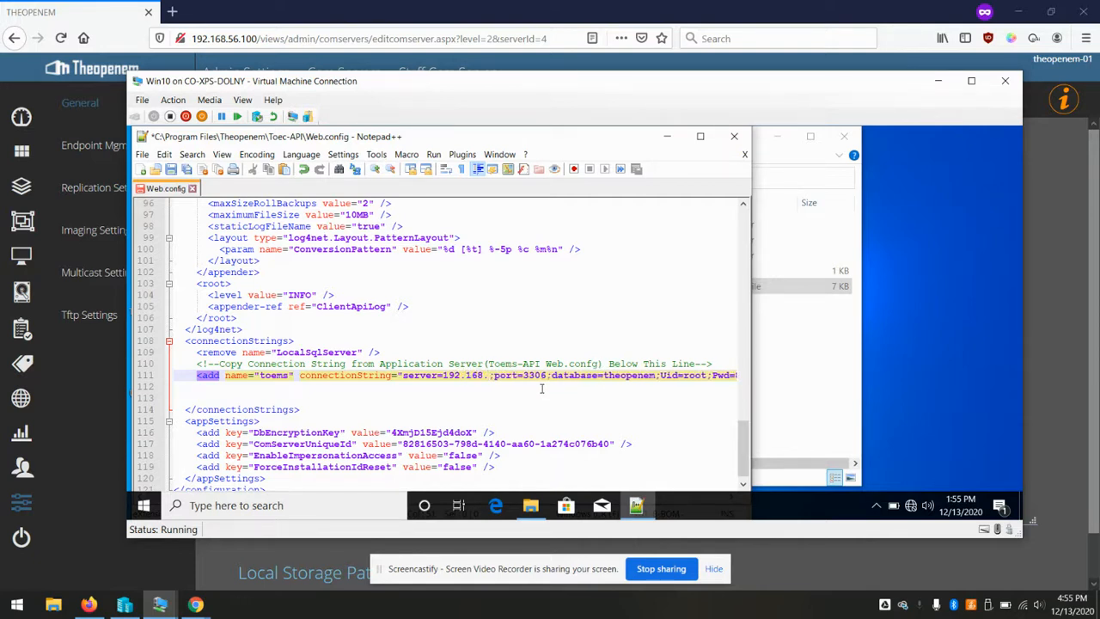
{"action": "type", "text": "10.51"}
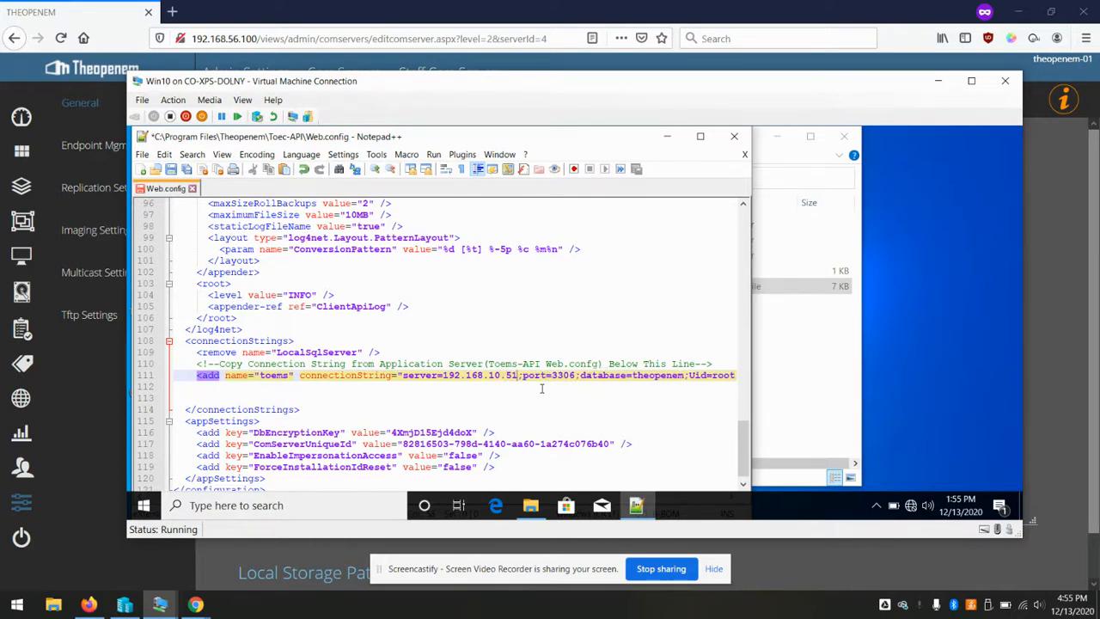
Save Web.config, relaunching Notepad++ as Administrator so the save succeeds
{"action": "key", "text": "ctrl+s"}
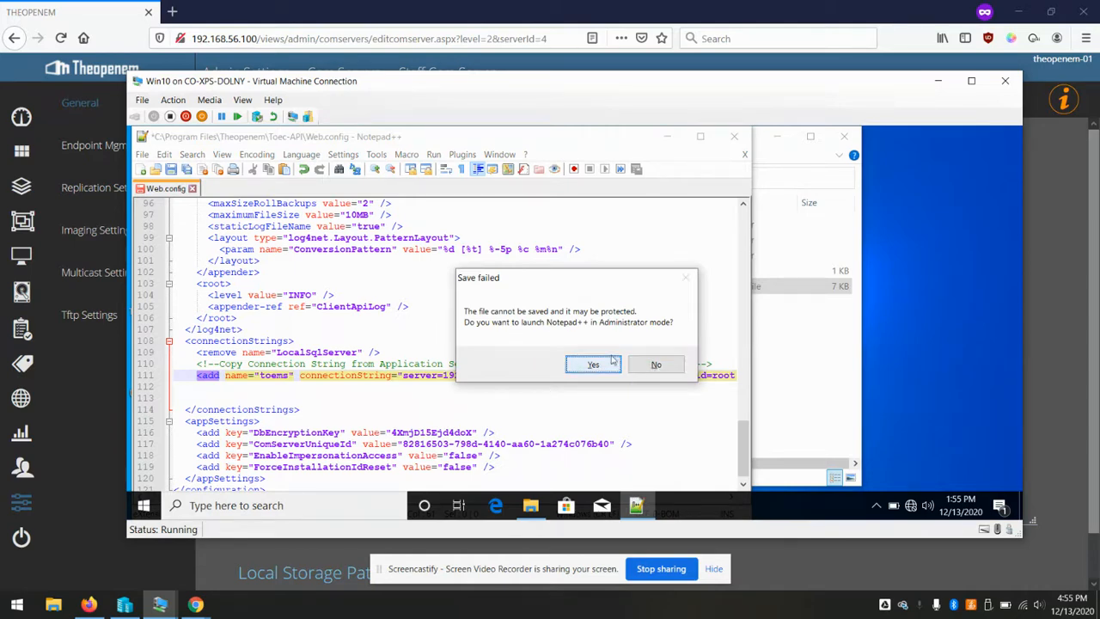
{"action": "left_click", "coordinate": [579, 366]}
{"action": "left_click", "coordinate": [474, 409]}
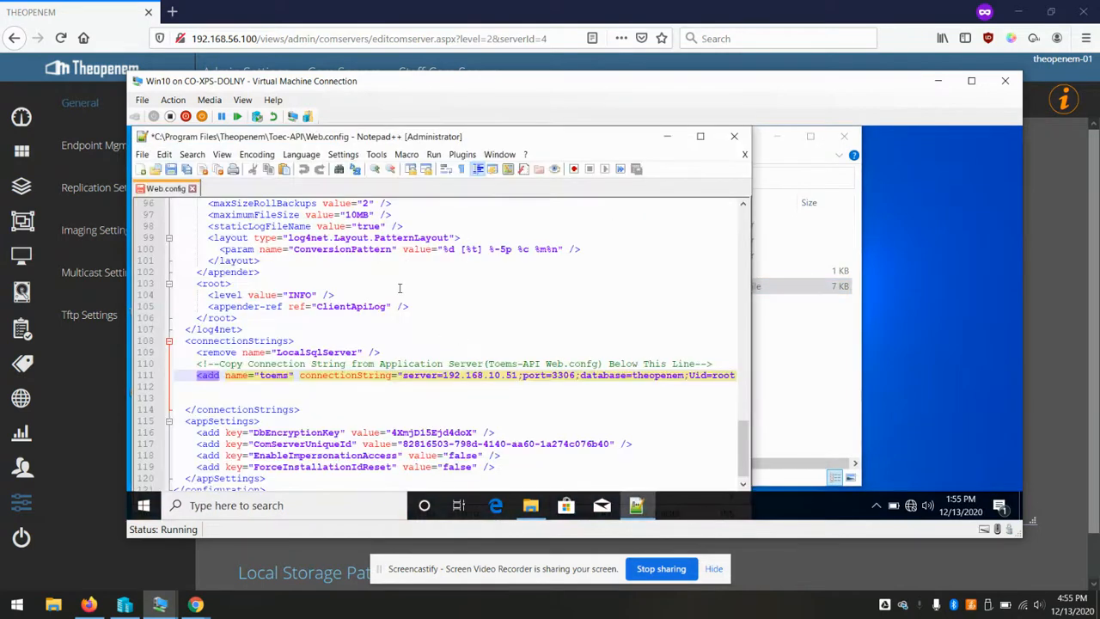
{"action": "left_click", "coordinate": [424, 282]}
{"action": "key", "text": "ctrl+s"}
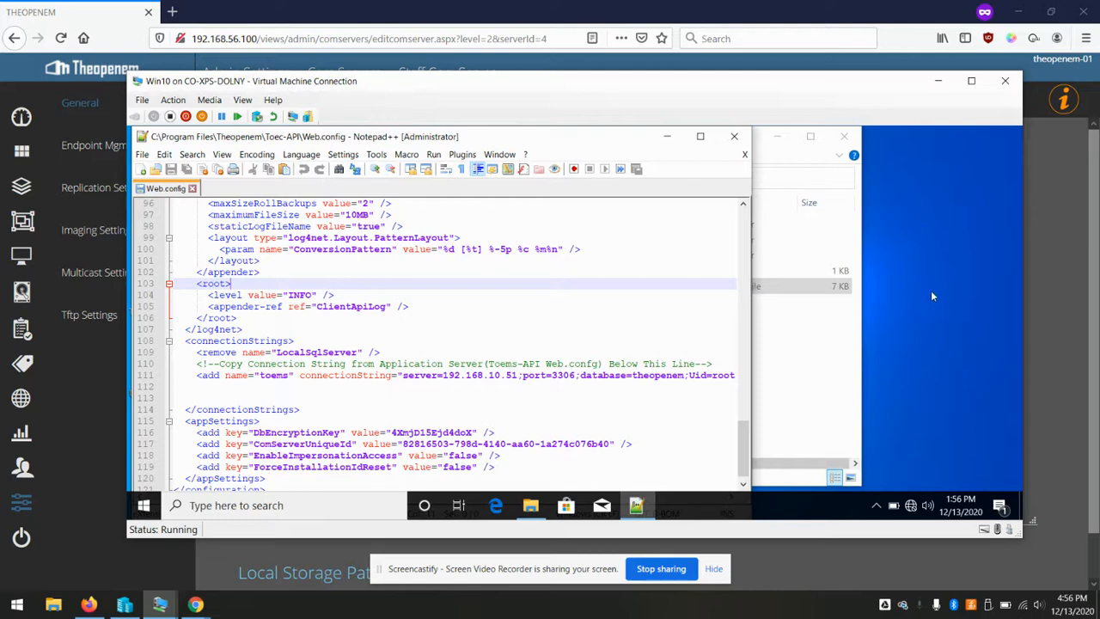
{"action": "left_click", "coordinate": [650, 6]}
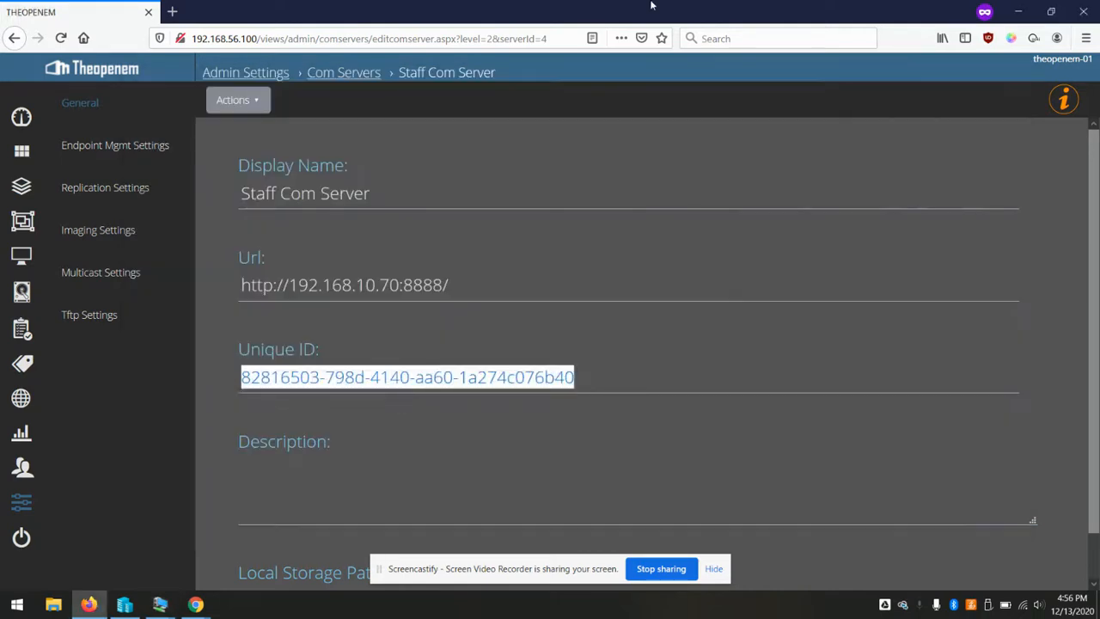
Load 192.168.10.70:8888/Provision/VerifyDb in a new private tab, which reports an error
{"action": "left_click", "coordinate": [171, 12]}
{"action": "left_click", "coordinate": [262, 34]}
{"action": "type", "text": "192.168."}
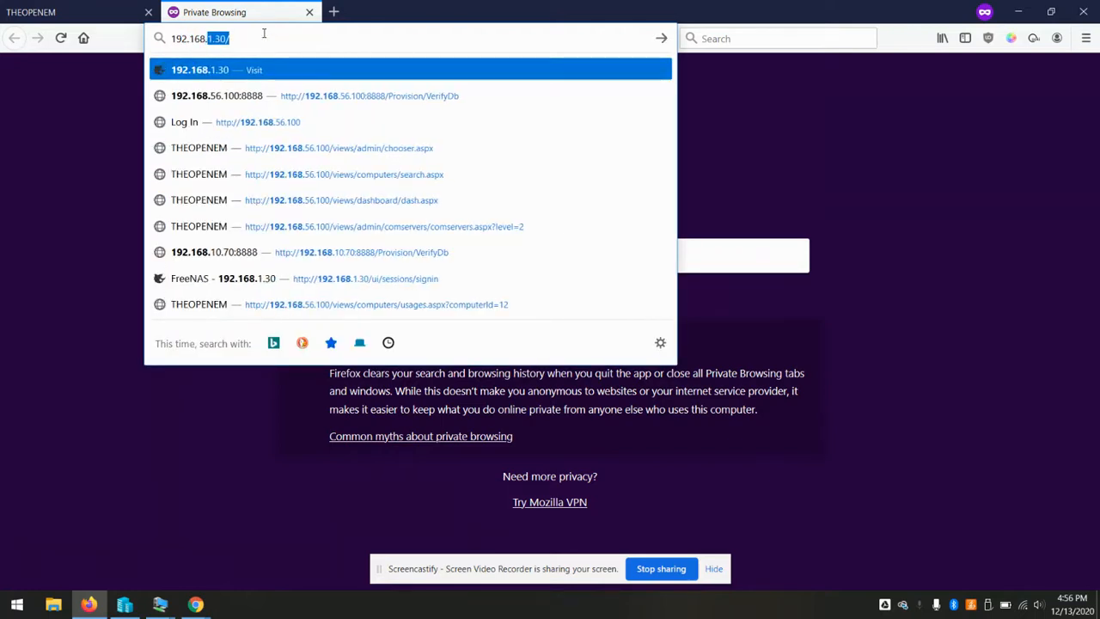
{"action": "type", "text": "10."}
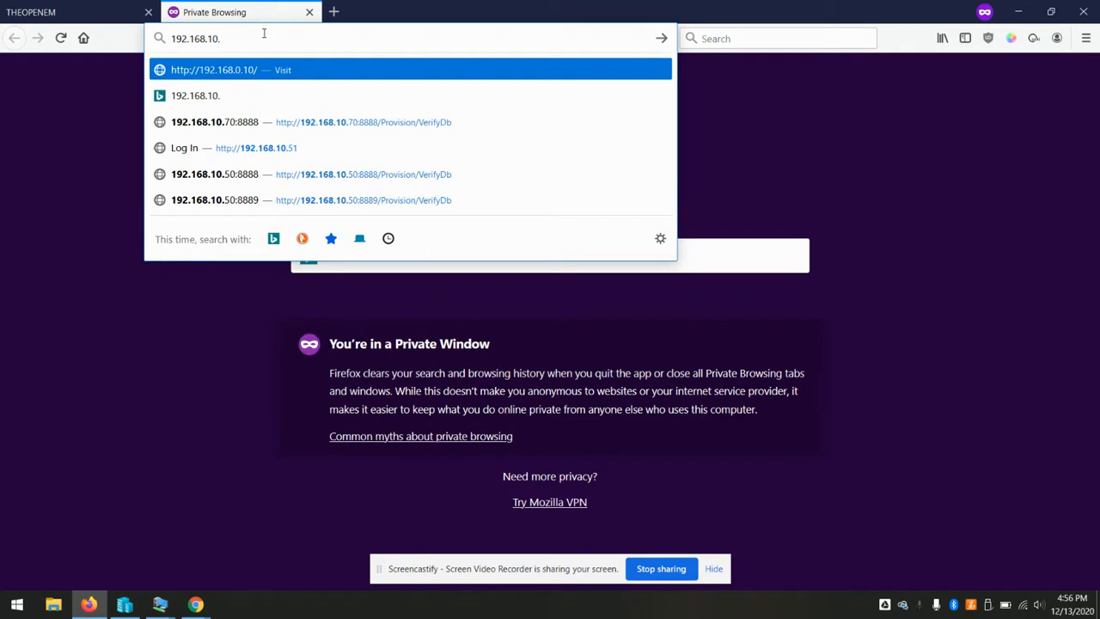
{"action": "type", "text": "70"}
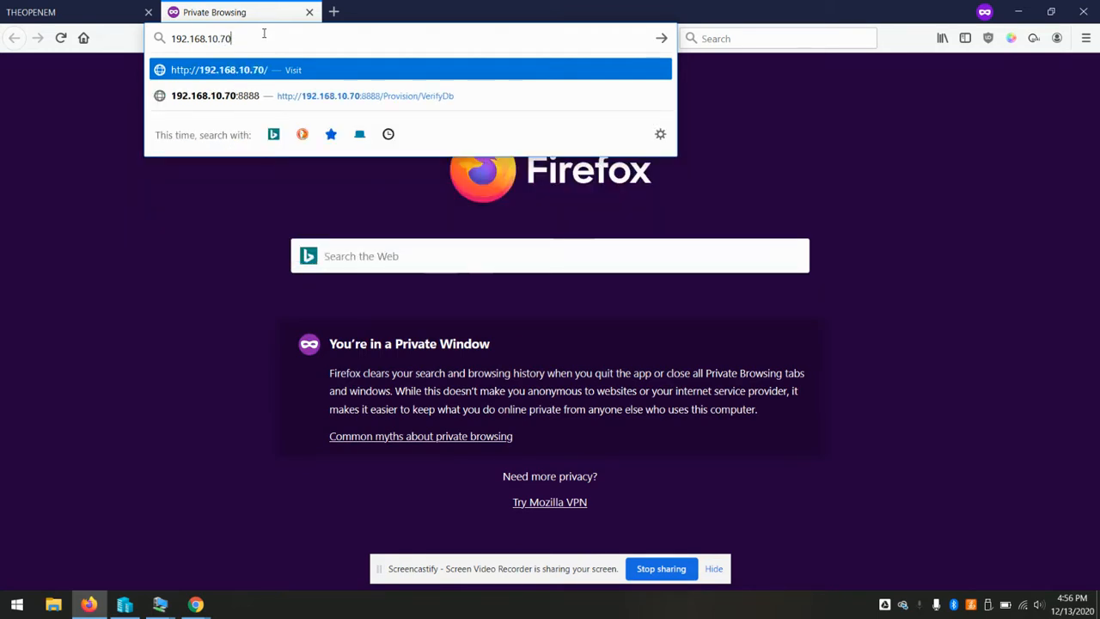
{"action": "key", "text": "Down"}
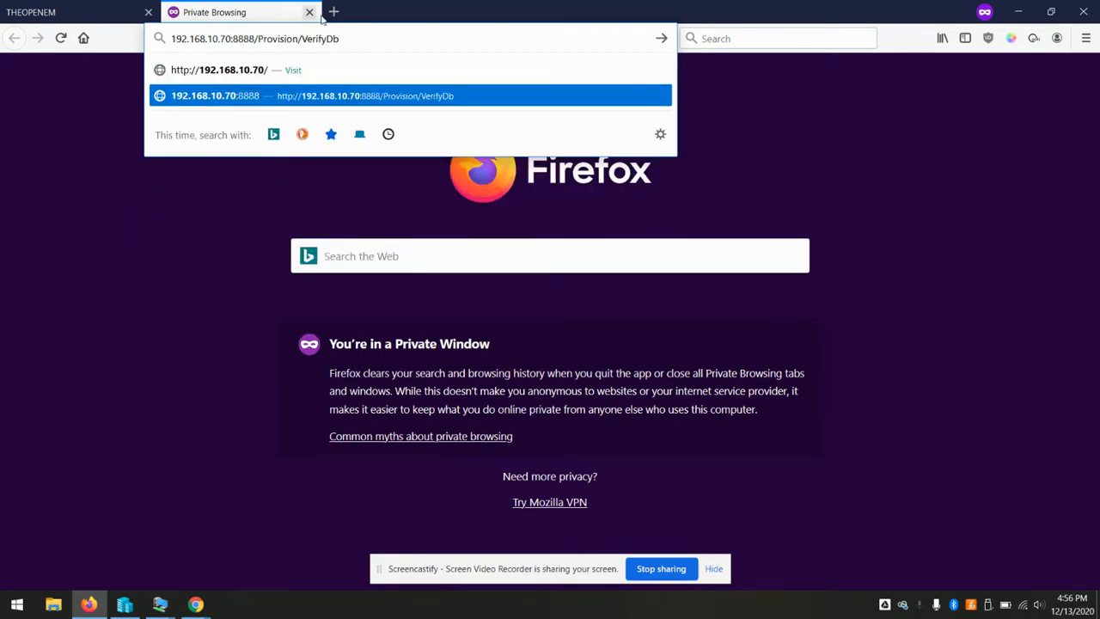
{"action": "key", "text": "Return"}
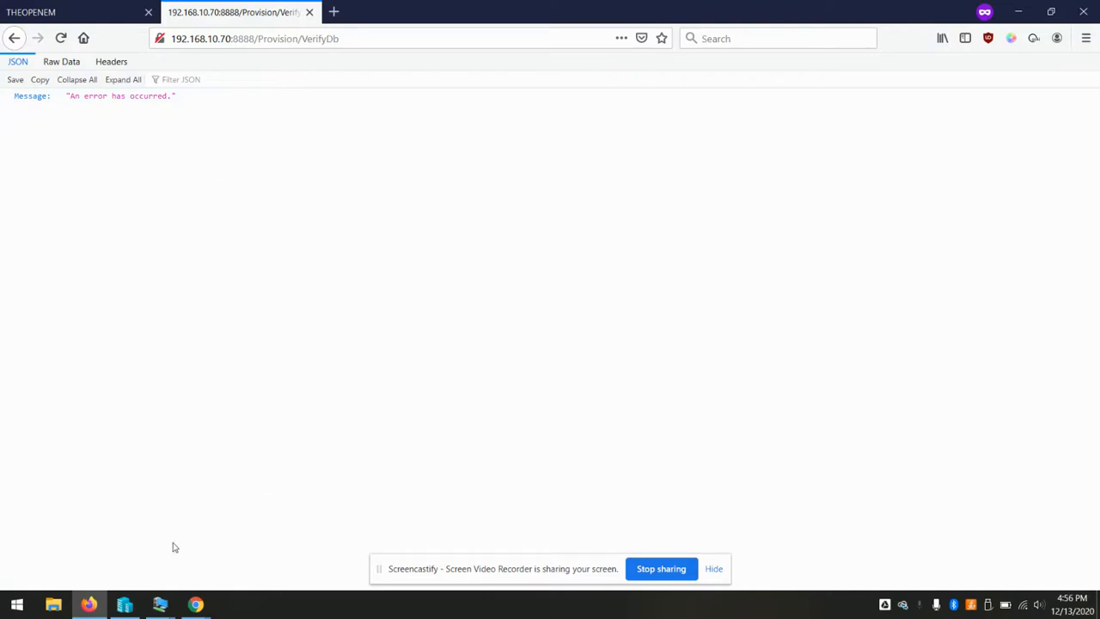
On server2019, close the network settings window and open the Toec-API Web.config for editing
{"action": "mouse_move", "coordinate": [160, 604]}
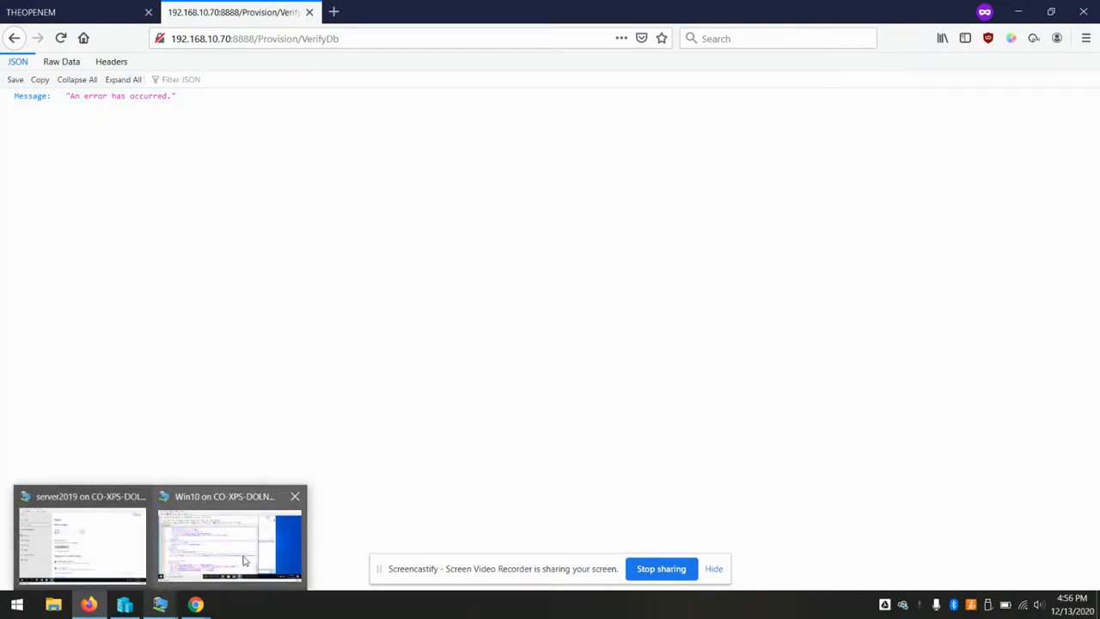
{"action": "mouse_move", "coordinate": [162, 551]}
{"action": "left_click", "coordinate": [83, 542]}
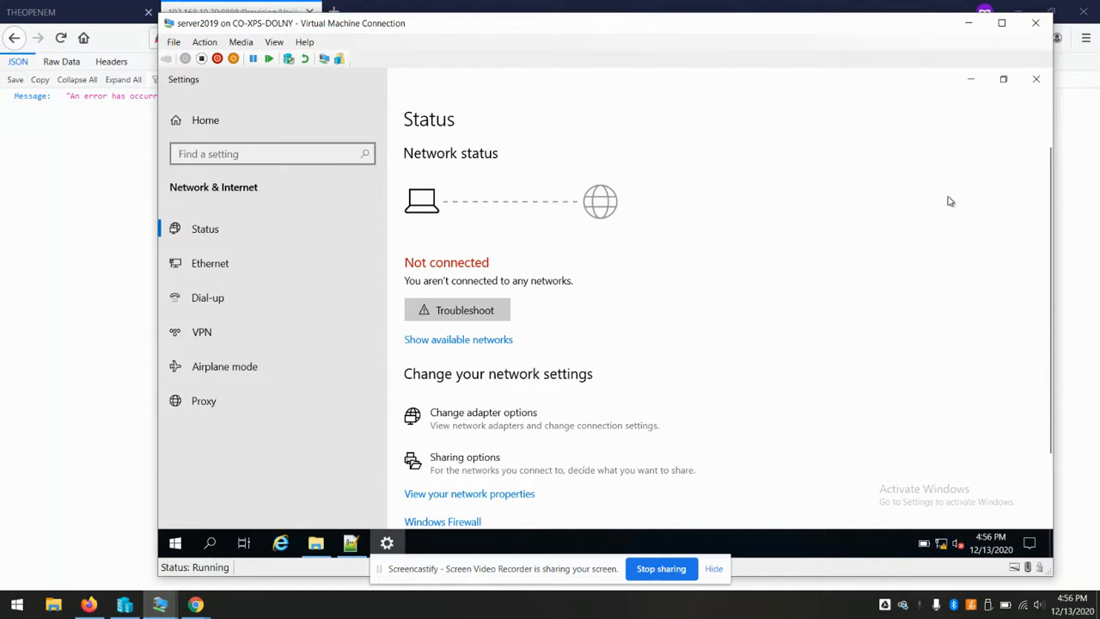
{"action": "left_click", "coordinate": [1036, 79]}
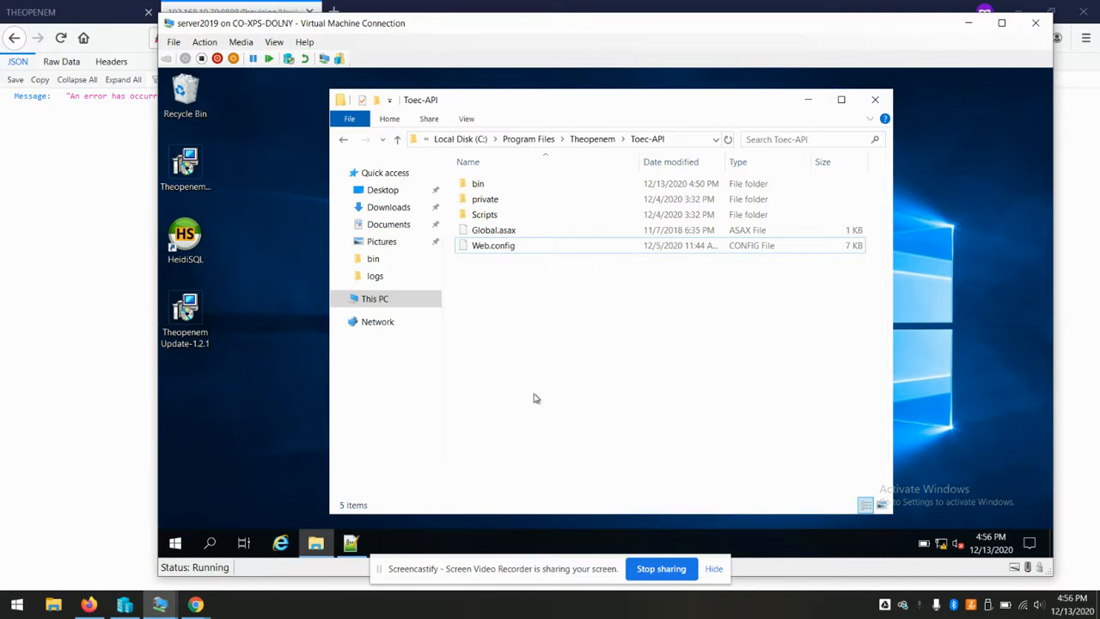
{"action": "right_click", "coordinate": [479, 252]}
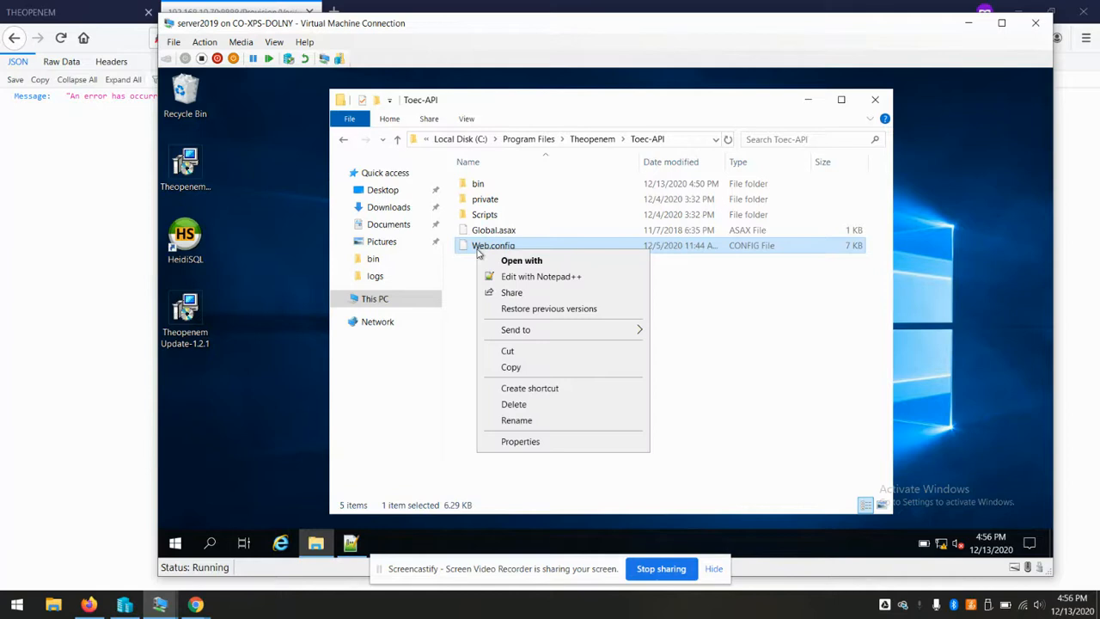
{"action": "left_click", "coordinate": [524, 277]}
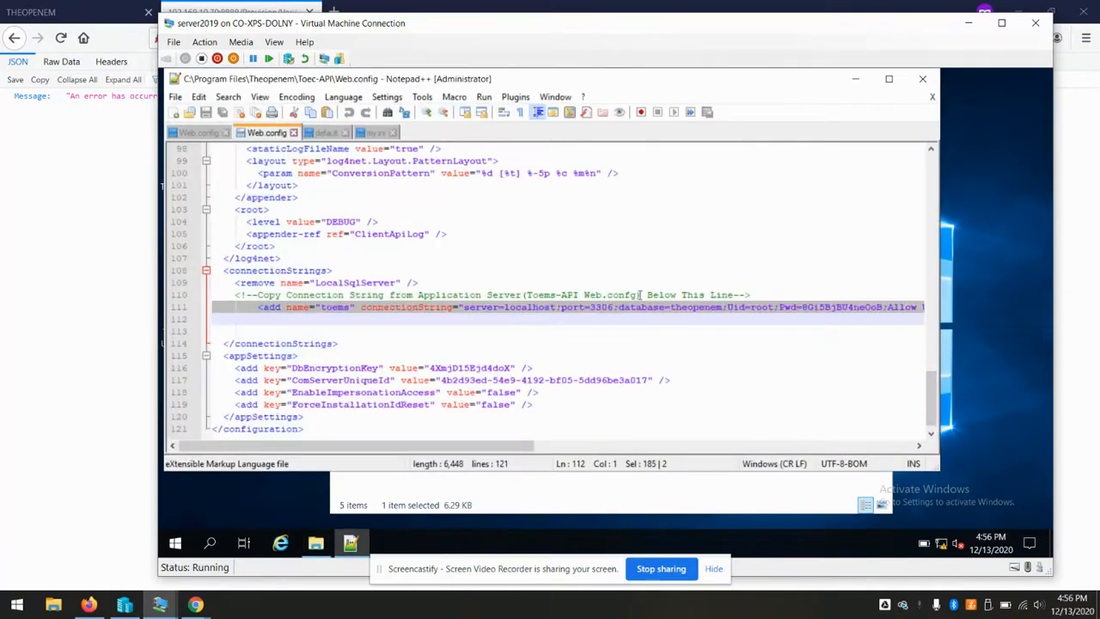
Select the root Pwd value in the connection string, then minimize Notepad++
{"action": "left_click", "coordinate": [663, 357]}
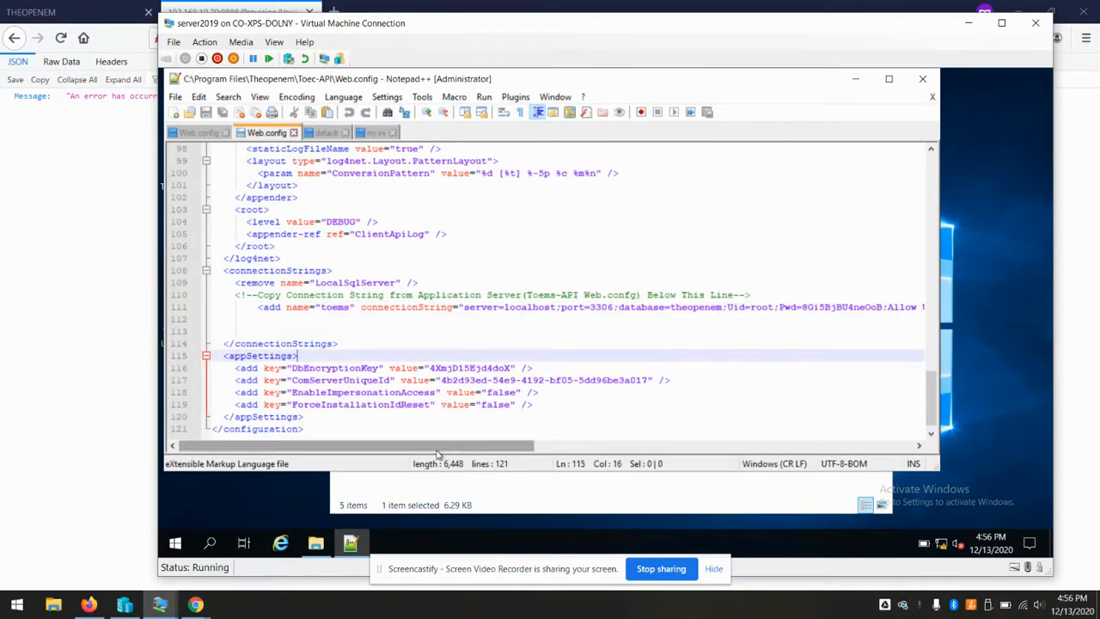
{"action": "left_click_drag", "start_coordinate": [447, 452], "coordinate": [513, 452]}
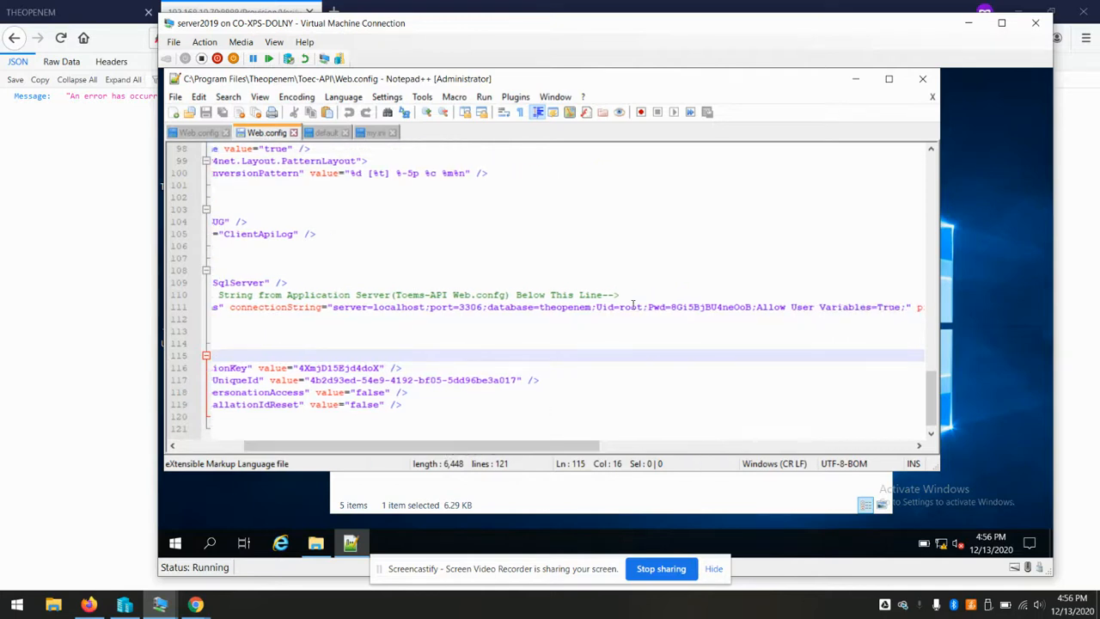
{"action": "double_click", "coordinate": [724, 306]}
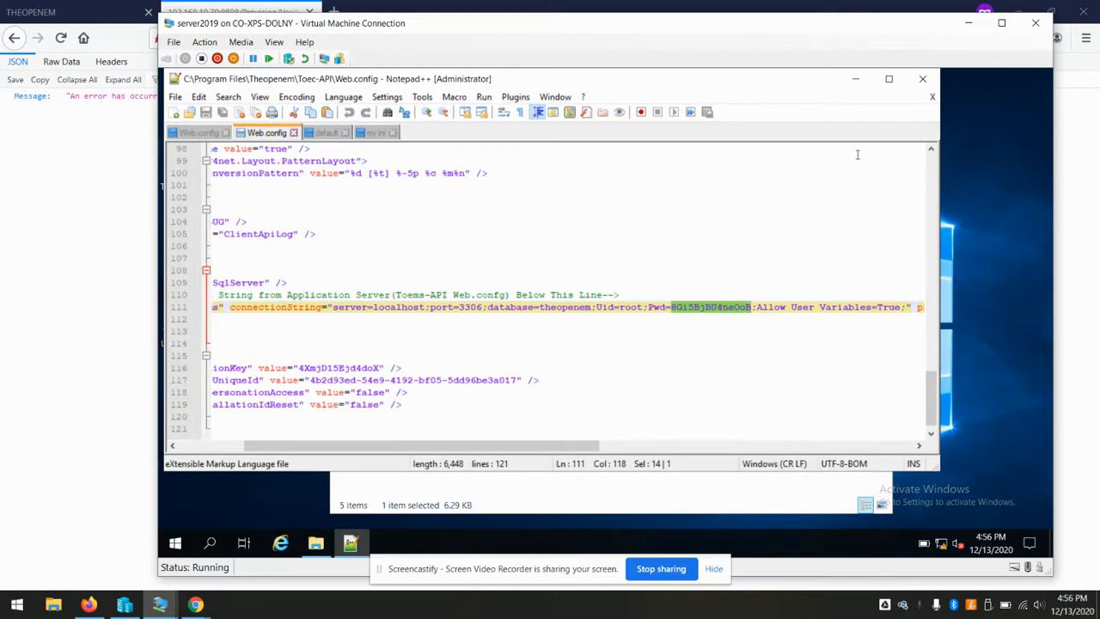
{"action": "left_click", "coordinate": [855, 80]}
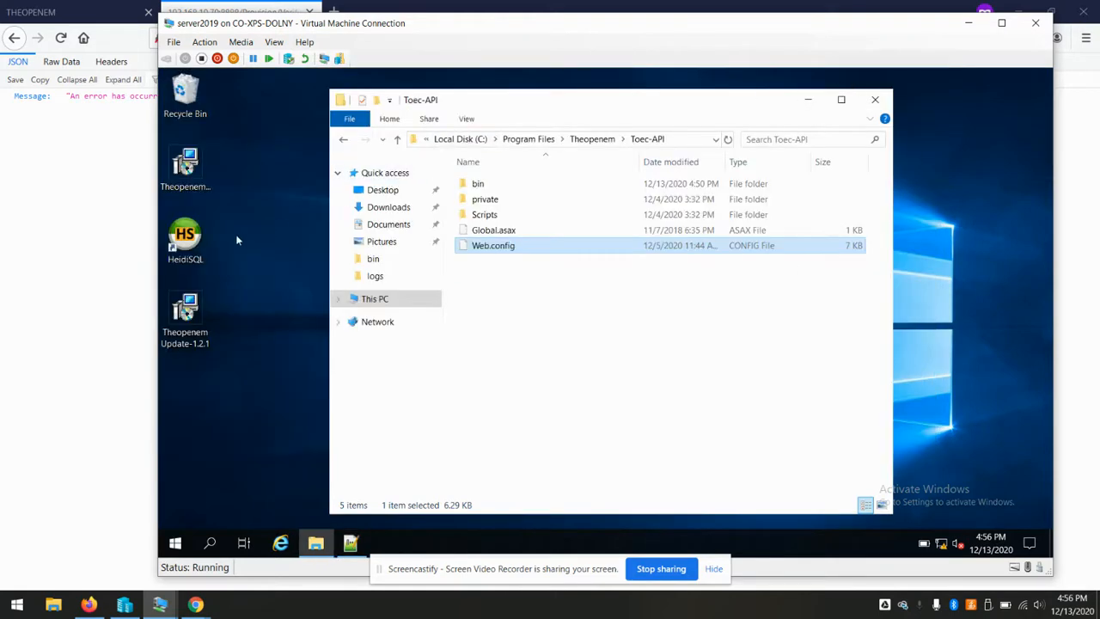
{"action": "left_click", "coordinate": [183, 243]}
Launch HeidiSQL and connect to the local server using the pasted root password
{"action": "double_click", "coordinate": [183, 243]}
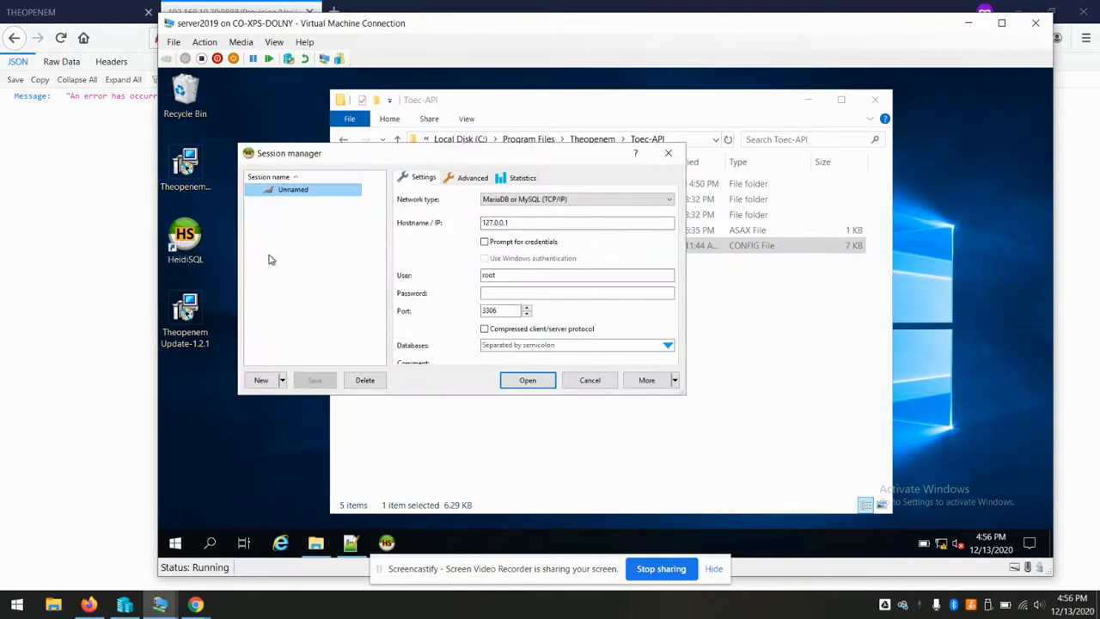
{"action": "left_click", "coordinate": [519, 294]}
{"action": "key", "text": "ctrl+v"}
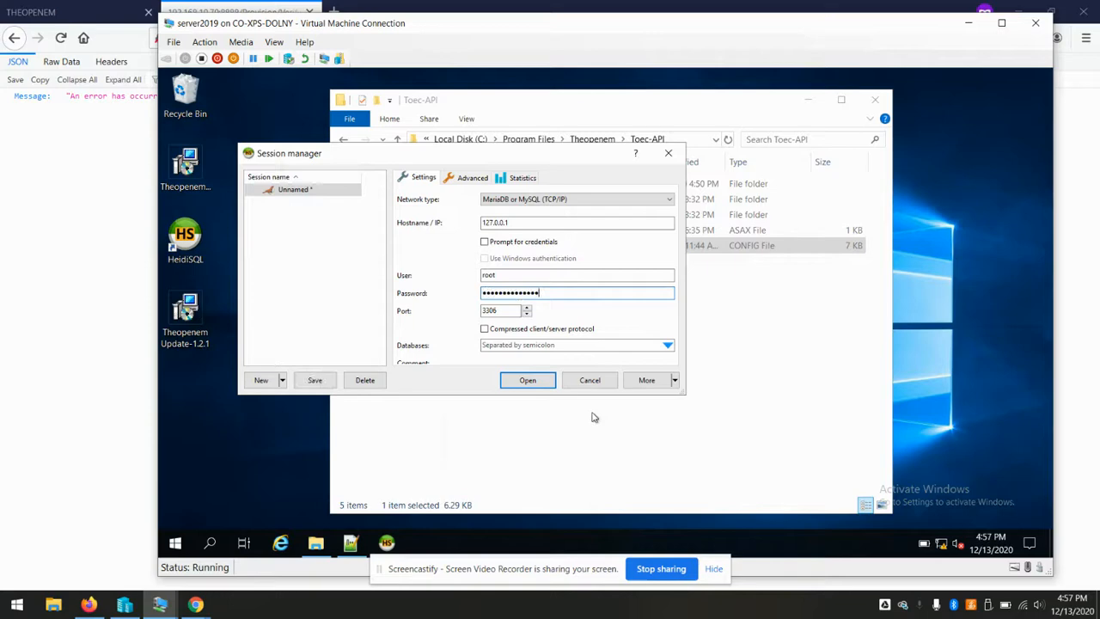
{"action": "left_click", "coordinate": [526, 383]}
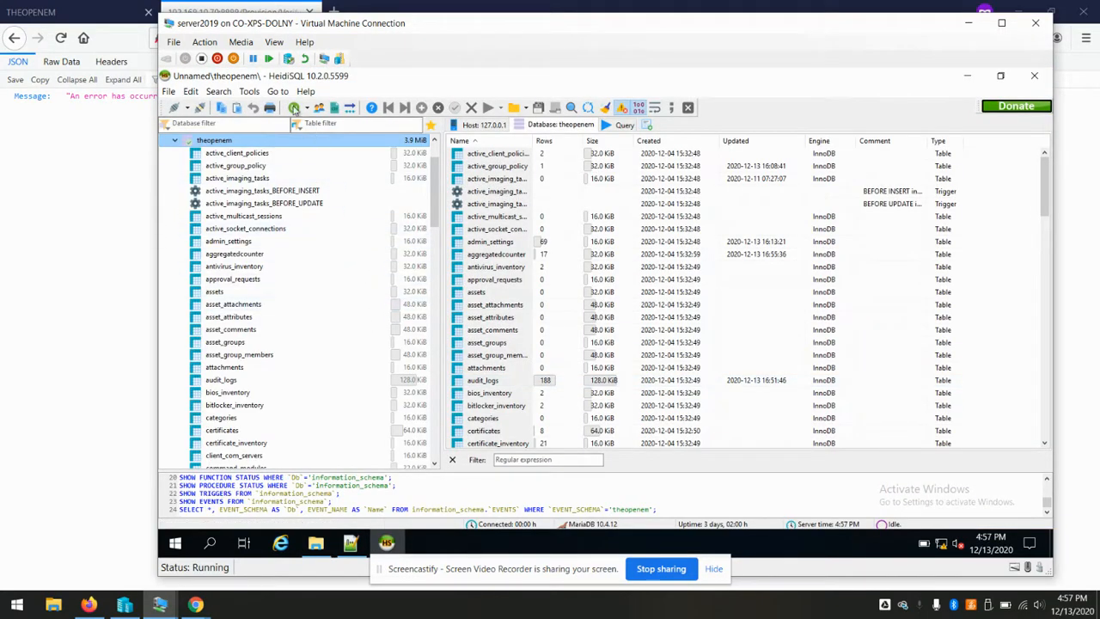
In User manager, change root's host from localhost to access from everywhere (%), then close HeidiSQL
{"action": "left_click", "coordinate": [250, 92]}
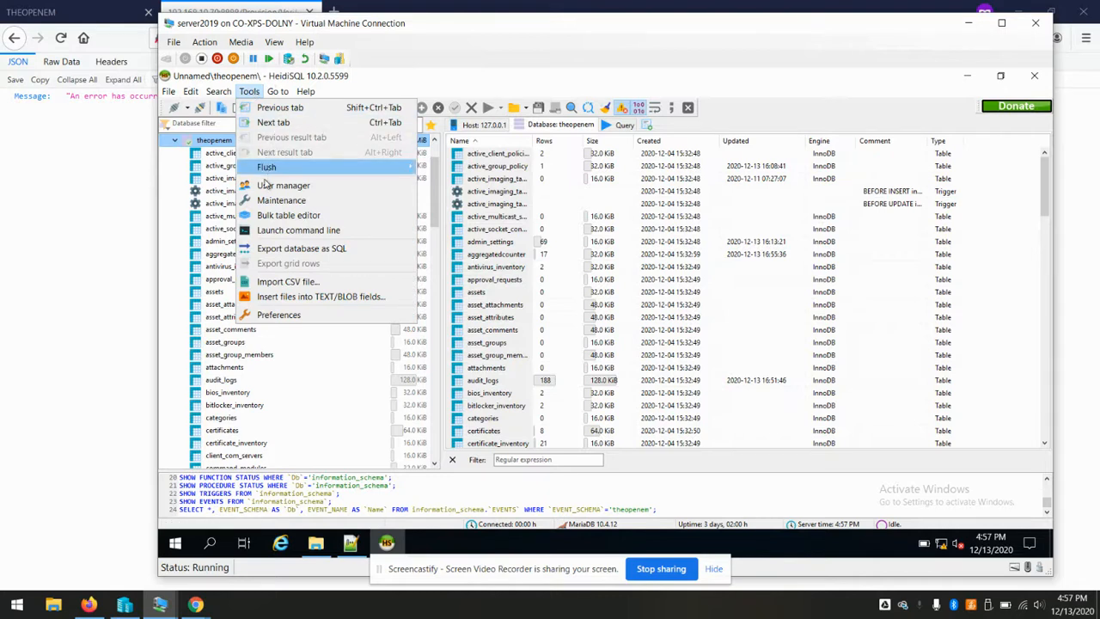
{"action": "left_click", "coordinate": [283, 185]}
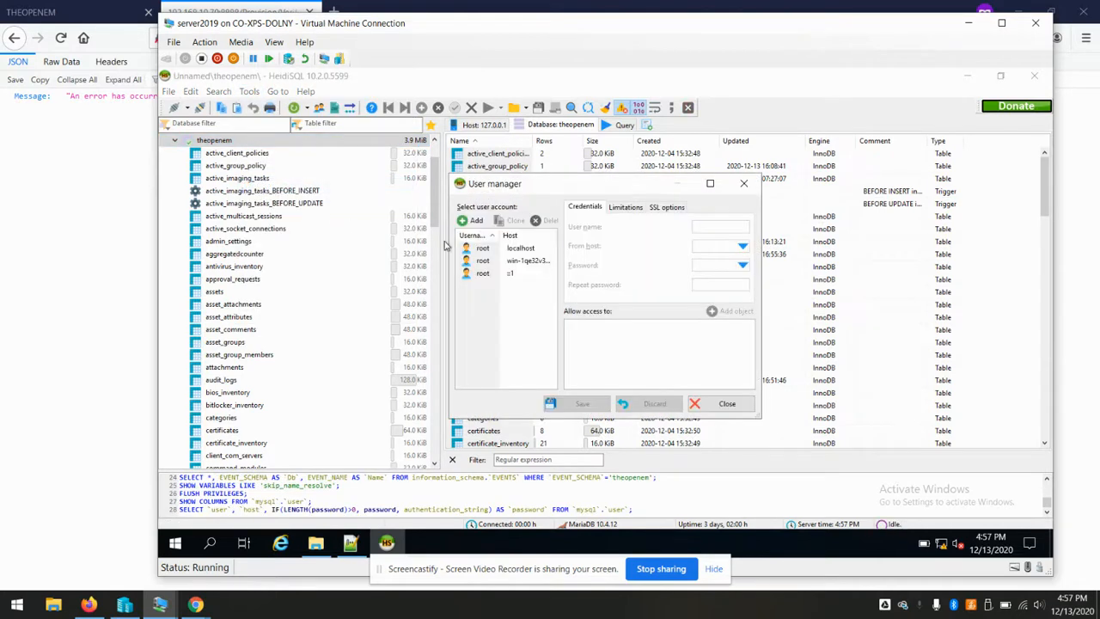
{"action": "left_click", "coordinate": [518, 250]}
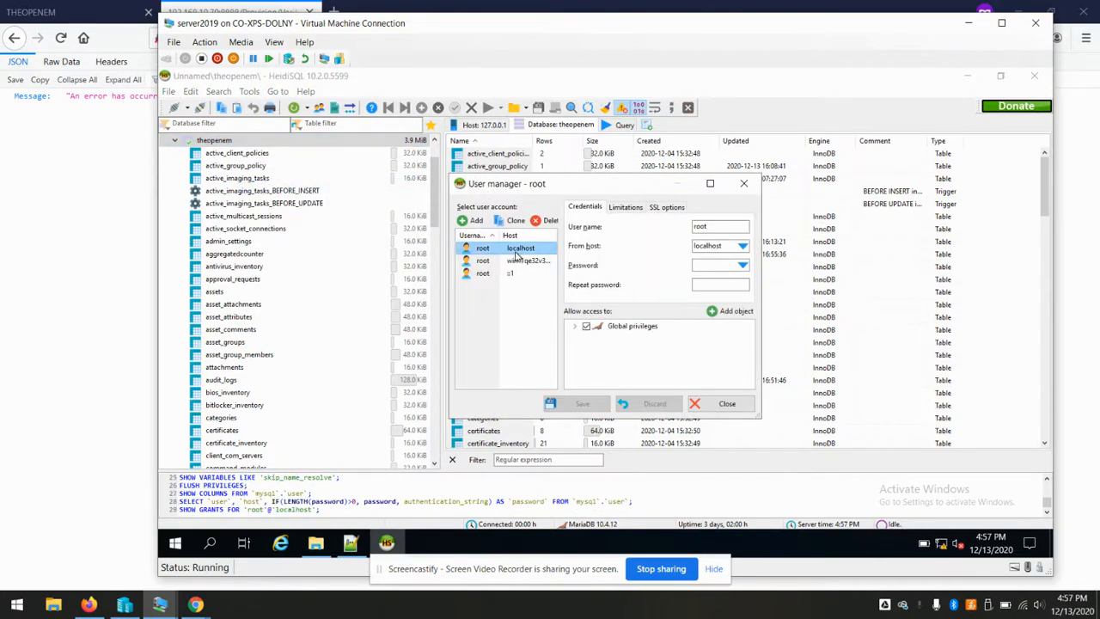
{"action": "left_click", "coordinate": [742, 247]}
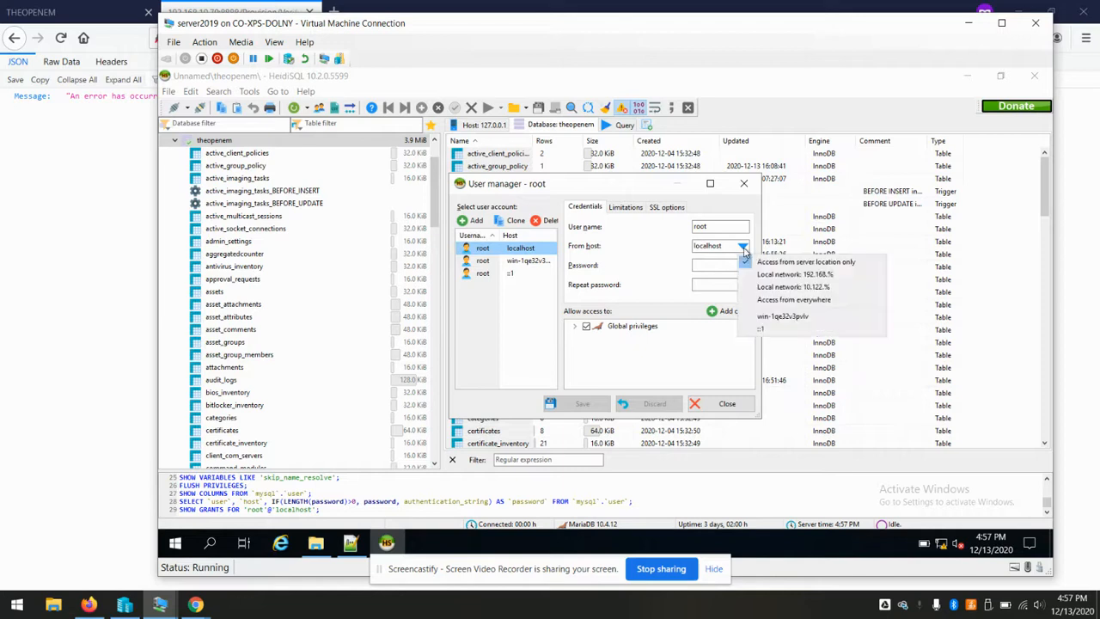
{"action": "left_click", "coordinate": [808, 305]}
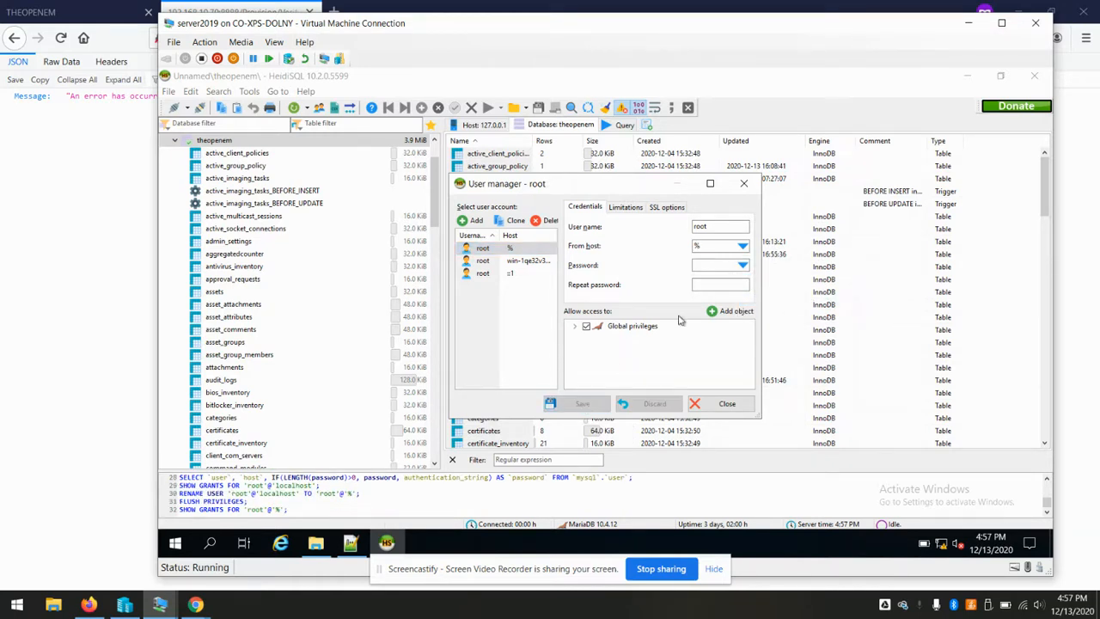
{"action": "left_click", "coordinate": [725, 403]}
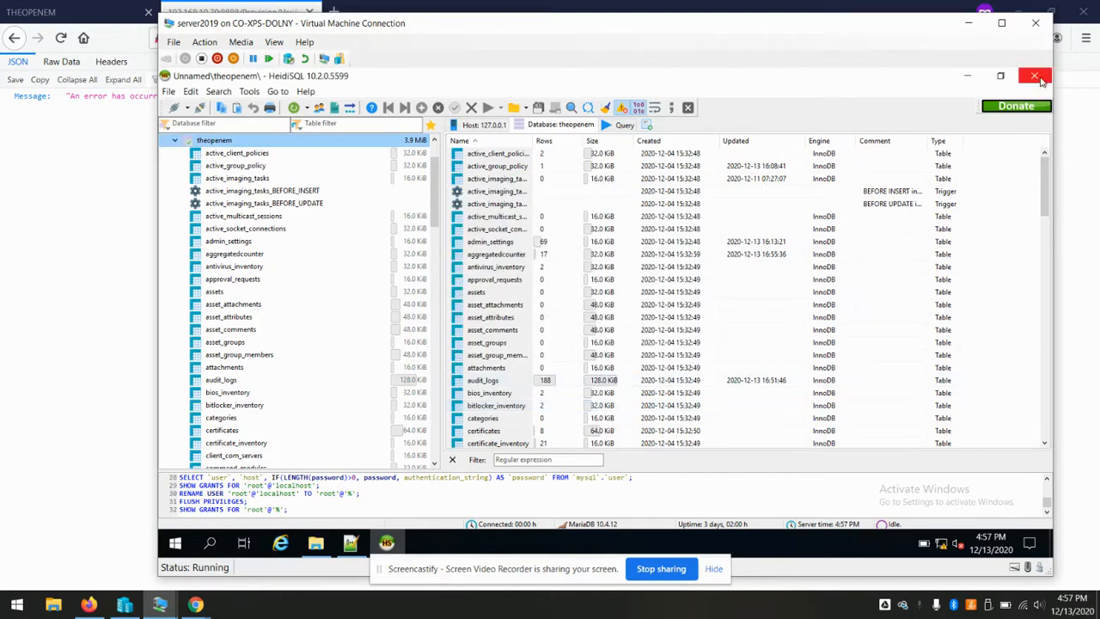
{"action": "left_click", "coordinate": [1034, 75]}
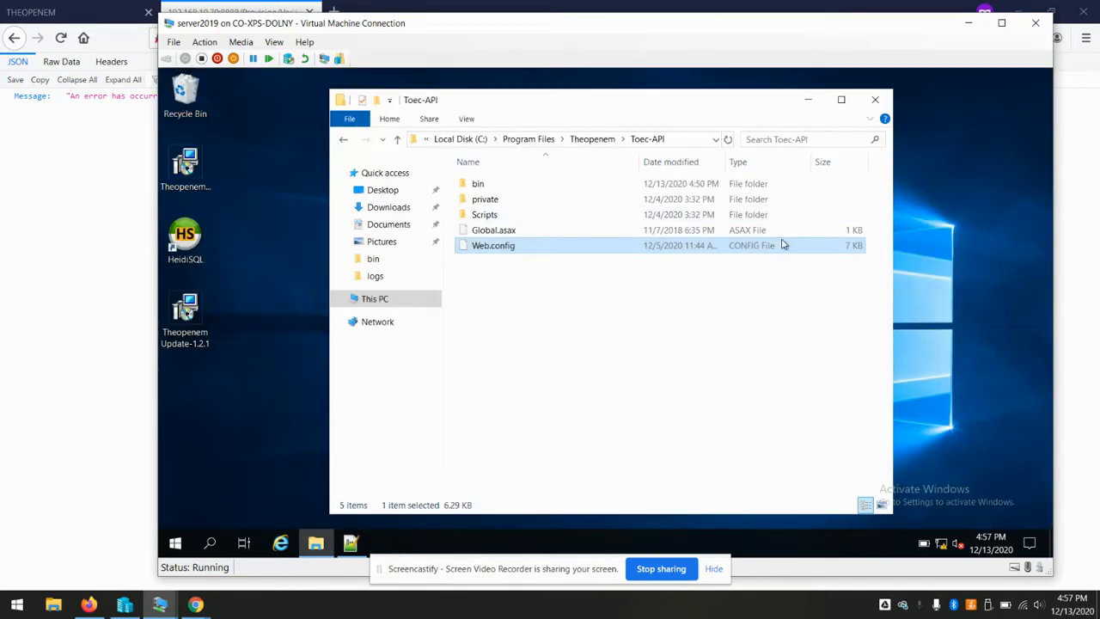
Reload the VerifyDb URL so it returns 60, then open Admin Settings in the Theopenem tab
{"action": "left_click", "coordinate": [93, 227]}
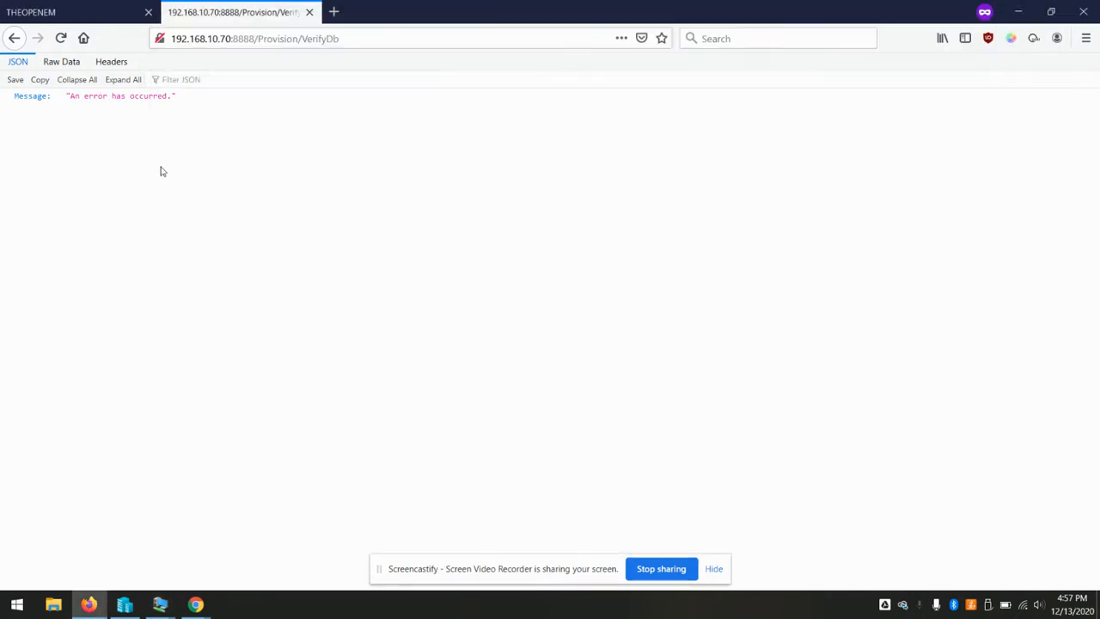
{"action": "left_click", "coordinate": [400, 29]}
{"action": "key", "text": "Return"}
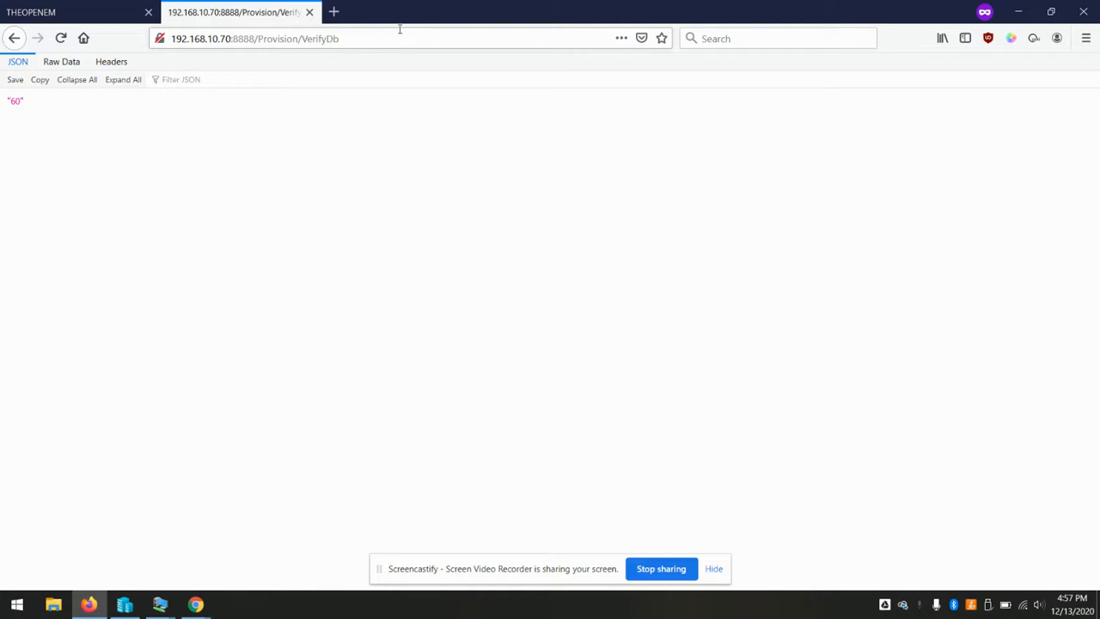
{"action": "left_click", "coordinate": [101, 6]}
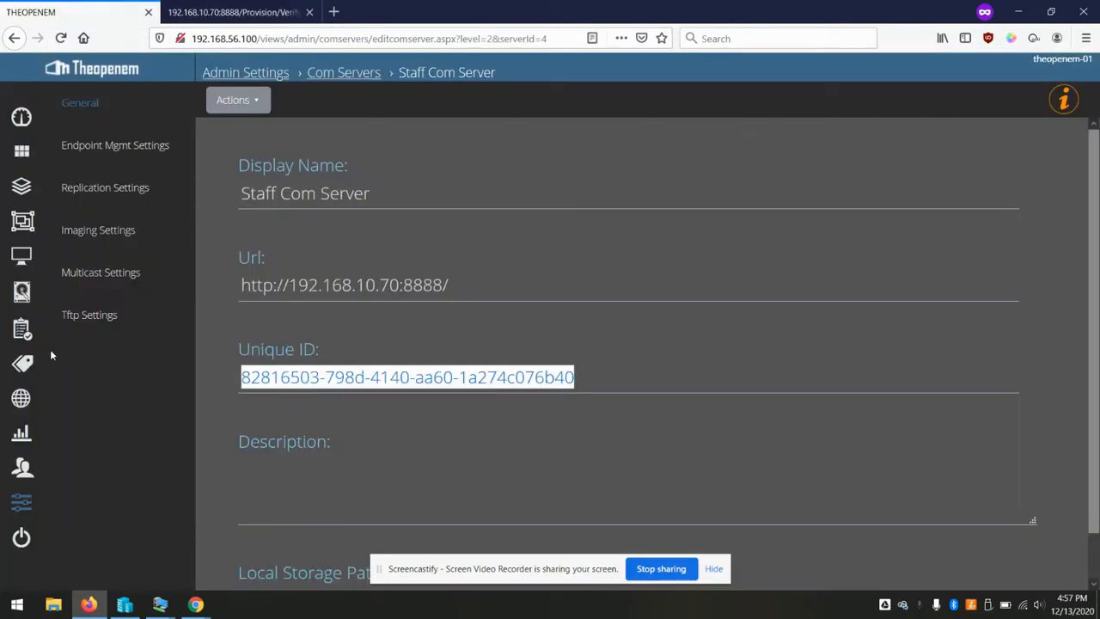
{"action": "left_click", "coordinate": [21, 507]}
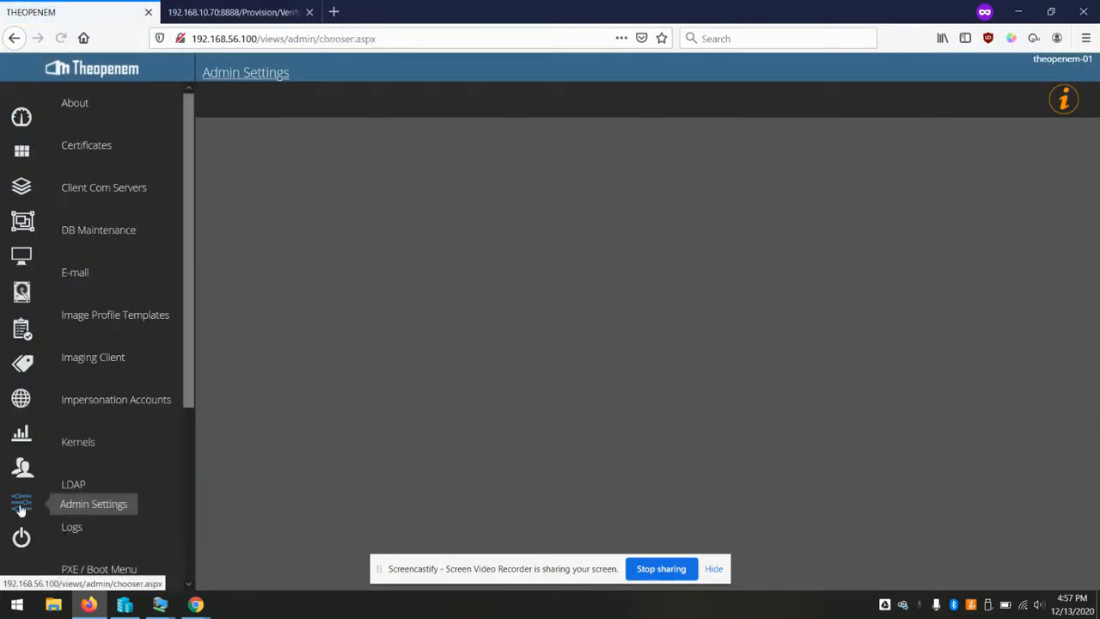
On the About page, confirm the Staff Com Server is listed at version 1.2.1.0
{"action": "left_click", "coordinate": [86, 105]}
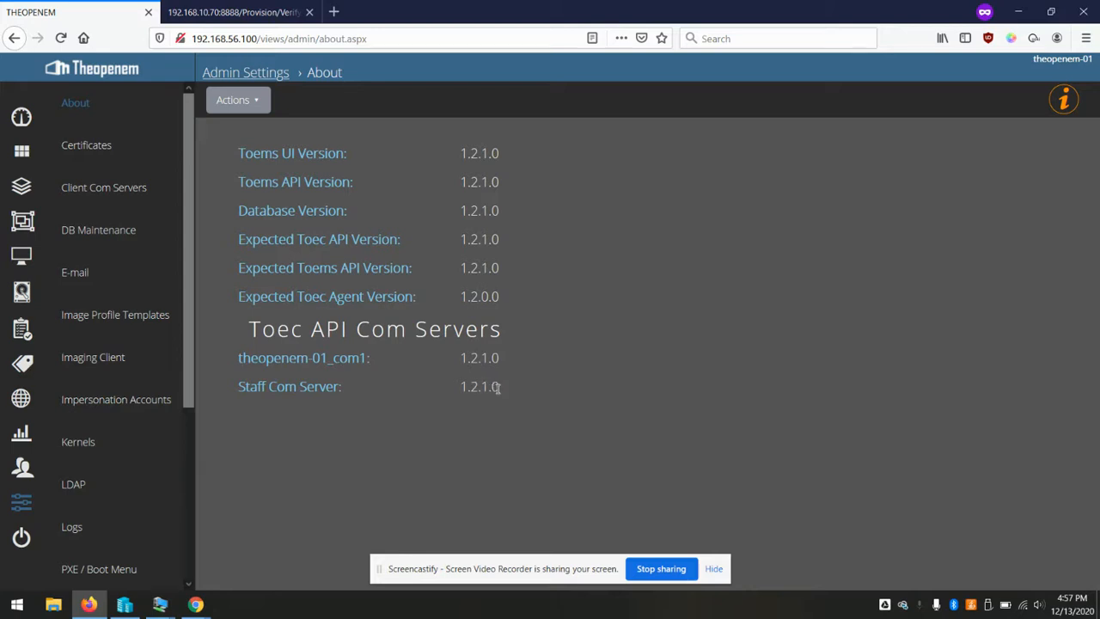
{"action": "left_click_drag", "start_coordinate": [500, 389], "coordinate": [340, 357]}
{"action": "left_click", "coordinate": [296, 385]}
{"action": "left_click_drag", "start_coordinate": [255, 386], "coordinate": [508, 390]}
{"action": "left_click", "coordinate": [601, 399]}
{"action": "left_click", "coordinate": [254, 11]}
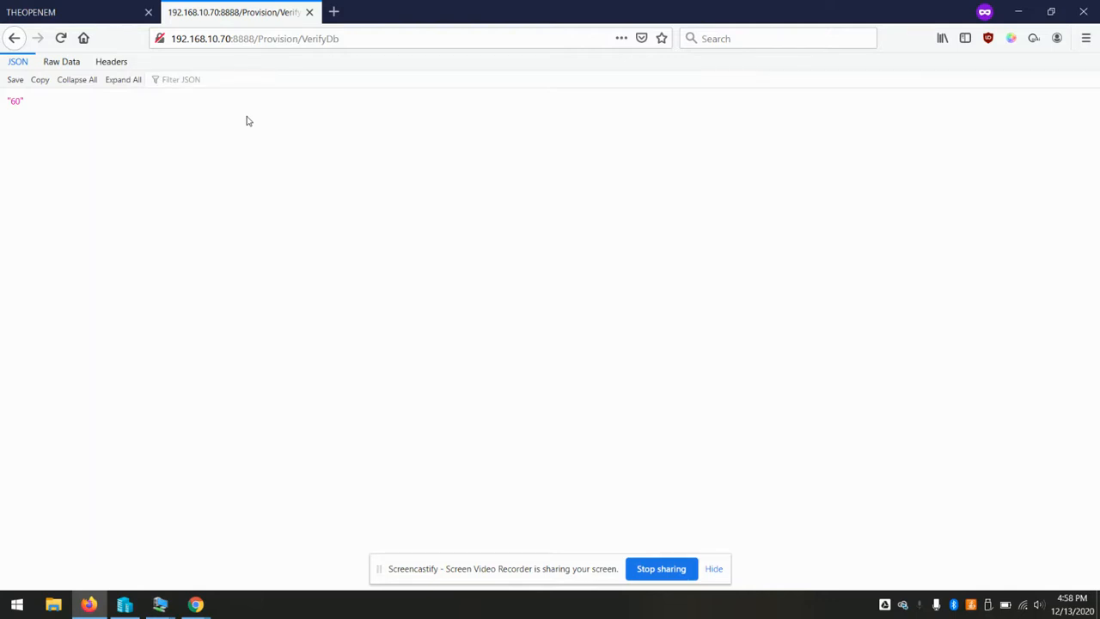
{"action": "left_click", "coordinate": [110, 7]}
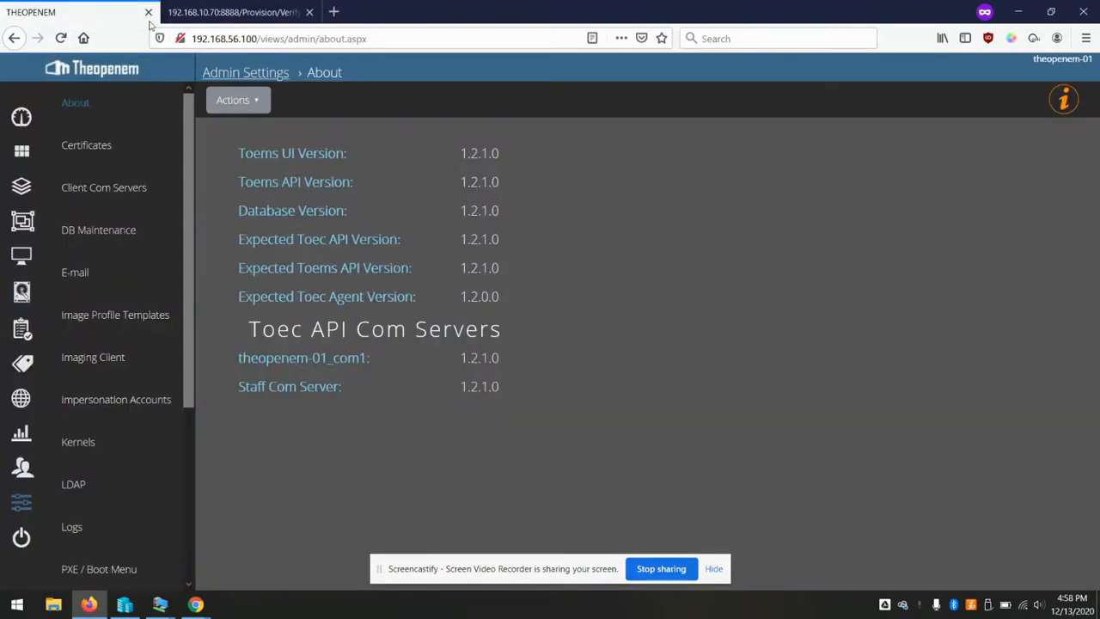
Show the Certificates list, then close Notepad++ and the Toec-API folder inside the Win10 VM
{"action": "left_click", "coordinate": [88, 148]}
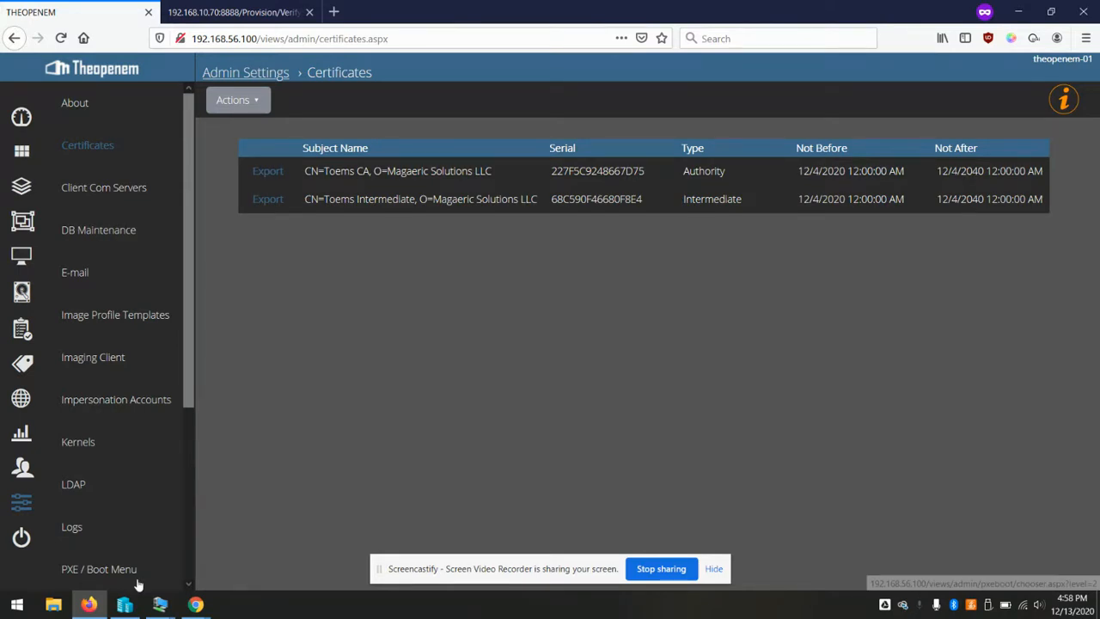
{"action": "mouse_move", "coordinate": [126, 606]}
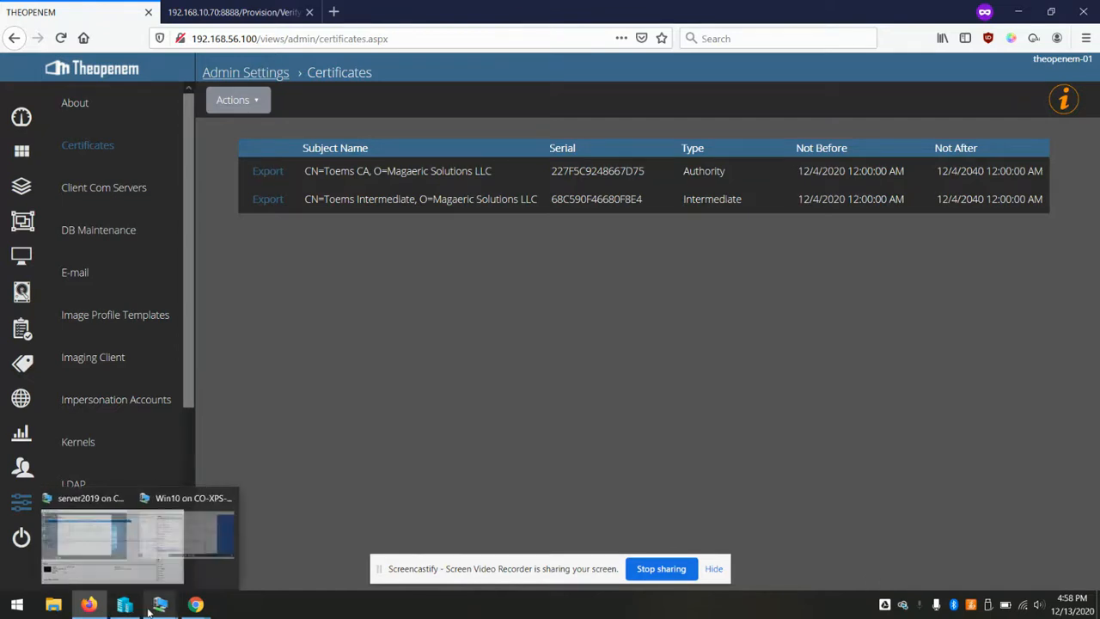
{"action": "left_click", "coordinate": [221, 551]}
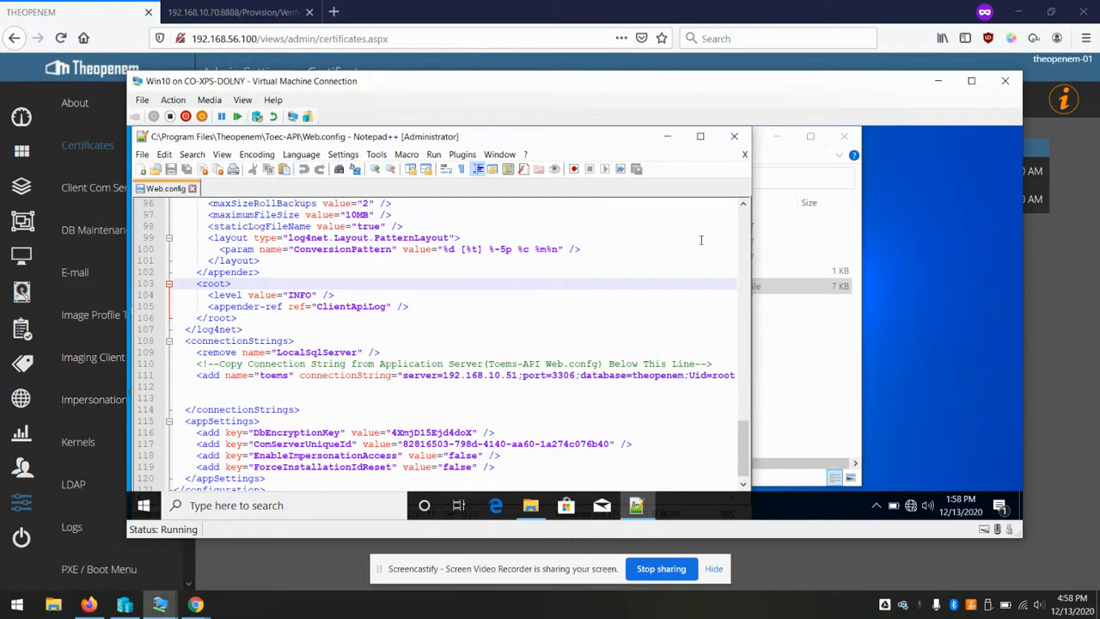
{"action": "left_click", "coordinate": [734, 136]}
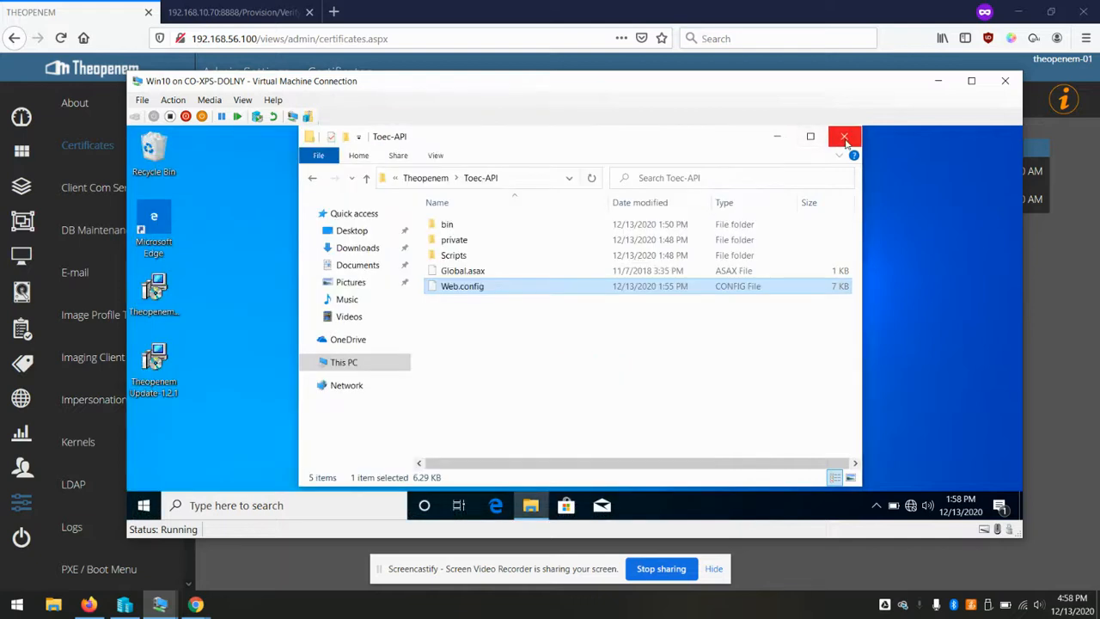
{"action": "left_click", "coordinate": [845, 137]}
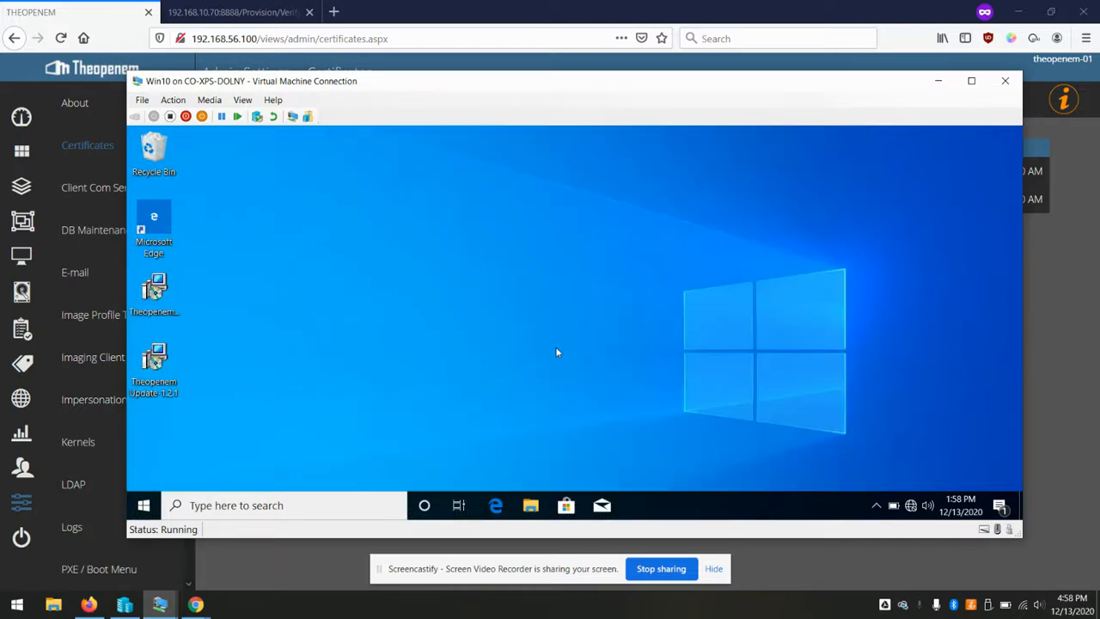
{"action": "left_click", "coordinate": [498, 507]}
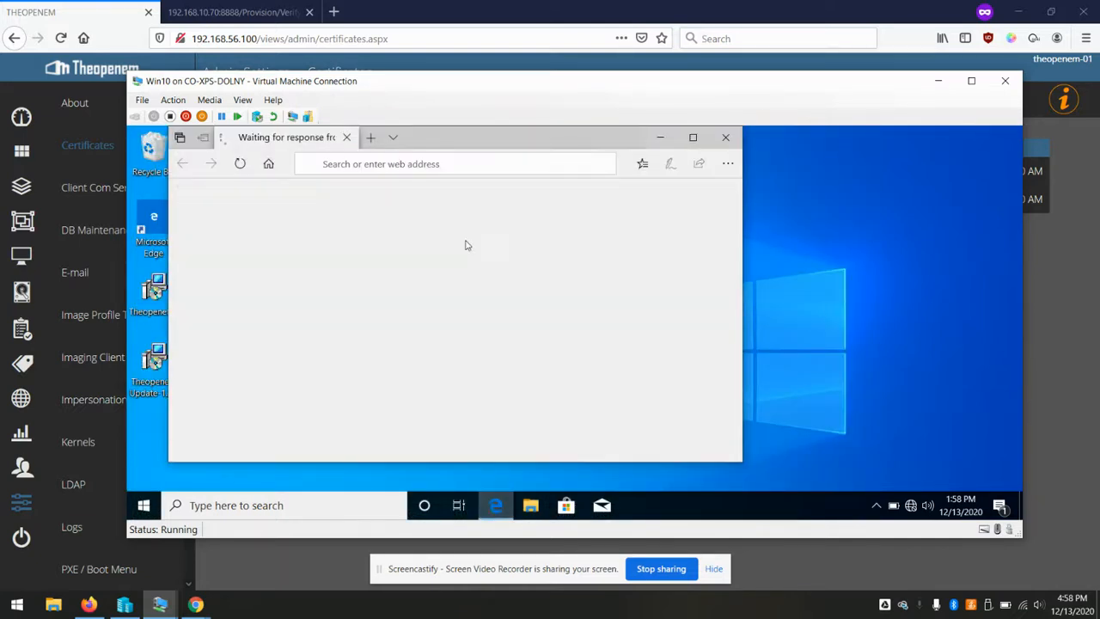
In the VM's Edge, sign in to the Theopenem console at 192.168.10.51 with the admin credentials
{"action": "left_click", "coordinate": [410, 164]}
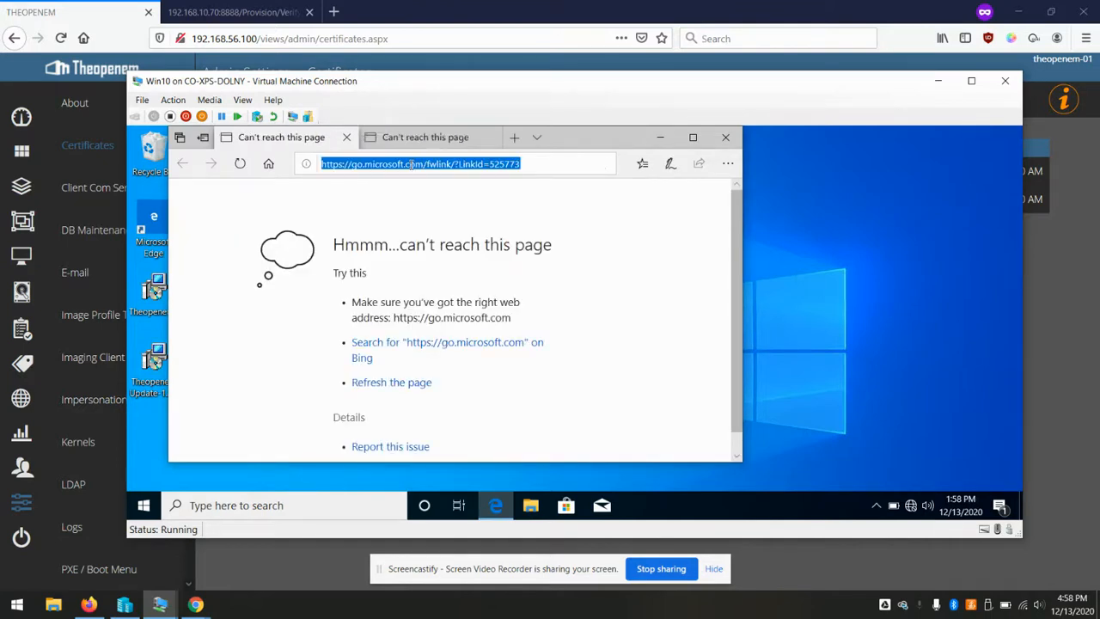
{"action": "type", "text": "192.168.10."}
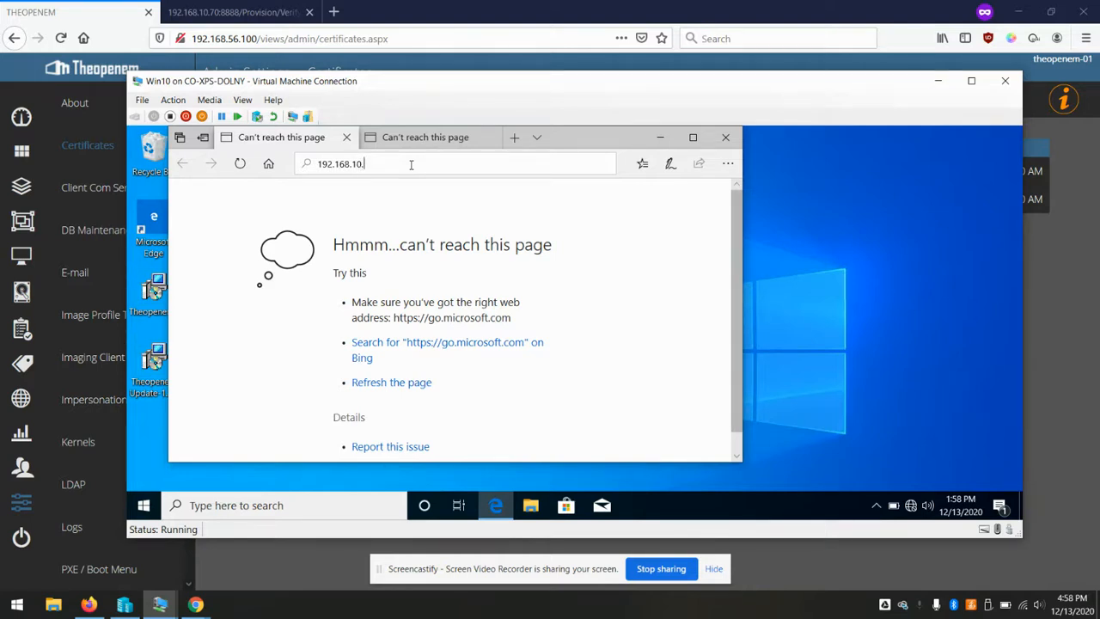
{"action": "type", "text": "50.51"}
{"action": "key", "text": "Return"}
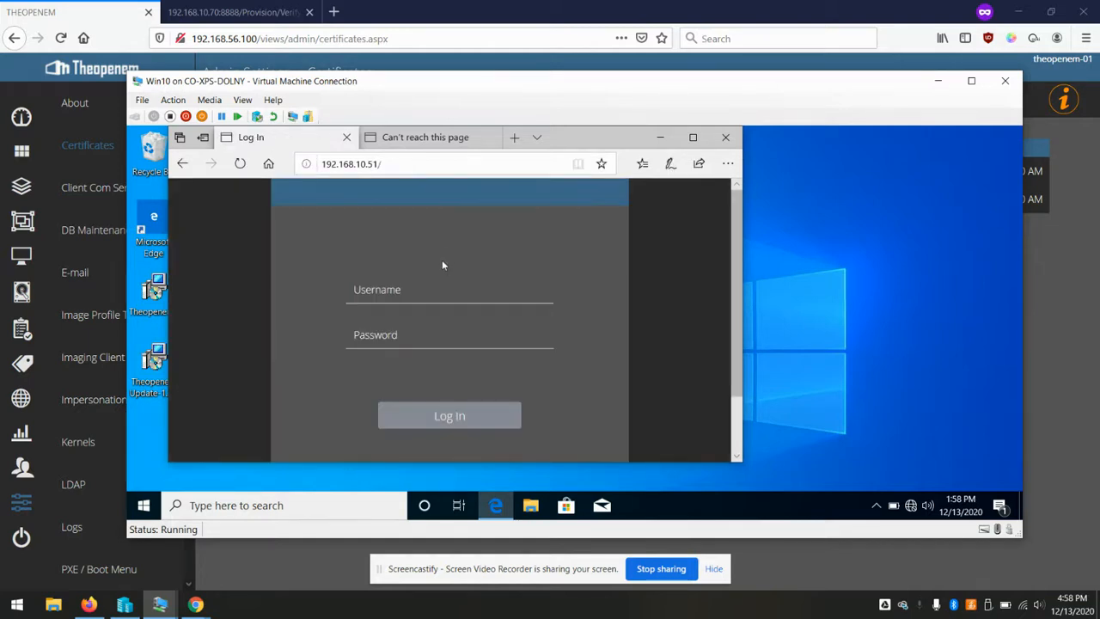
{"action": "left_click", "coordinate": [412, 290]}
{"action": "type", "text": "toemsadmin"}
{"action": "key", "text": "Tab"}
{"action": "type", "text": "••••••••"}
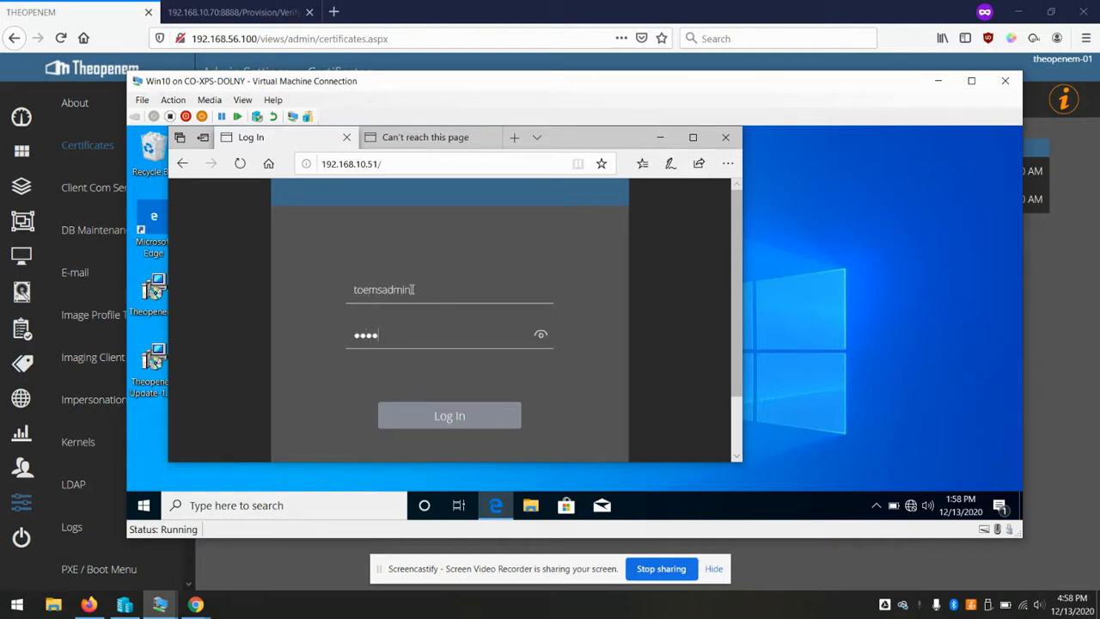
{"action": "key", "text": "Return"}
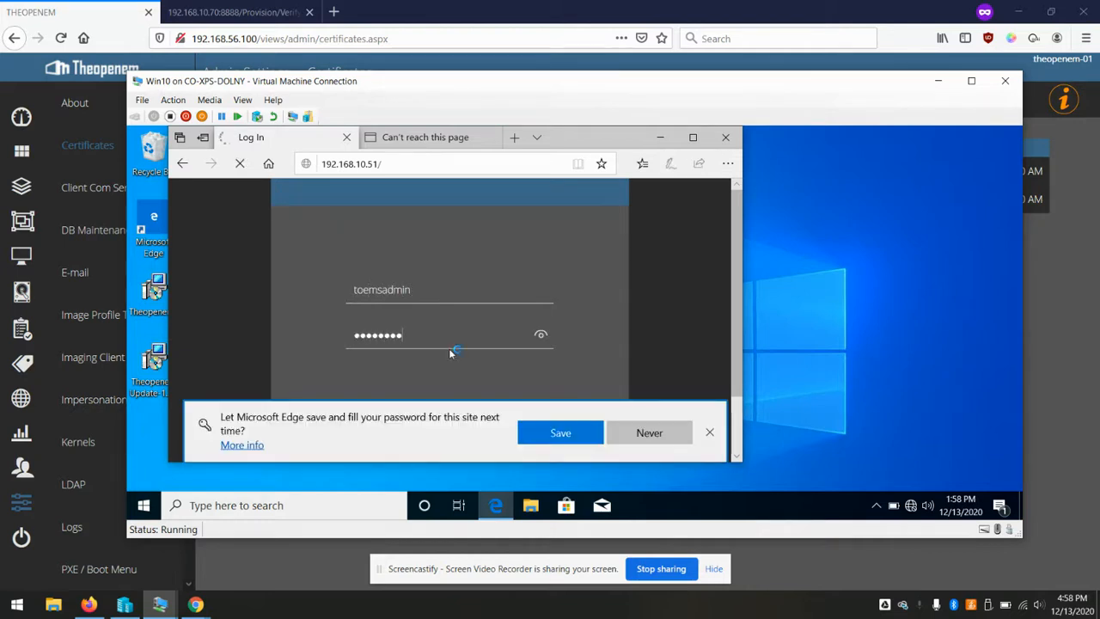
{"action": "left_click", "coordinate": [654, 432]}
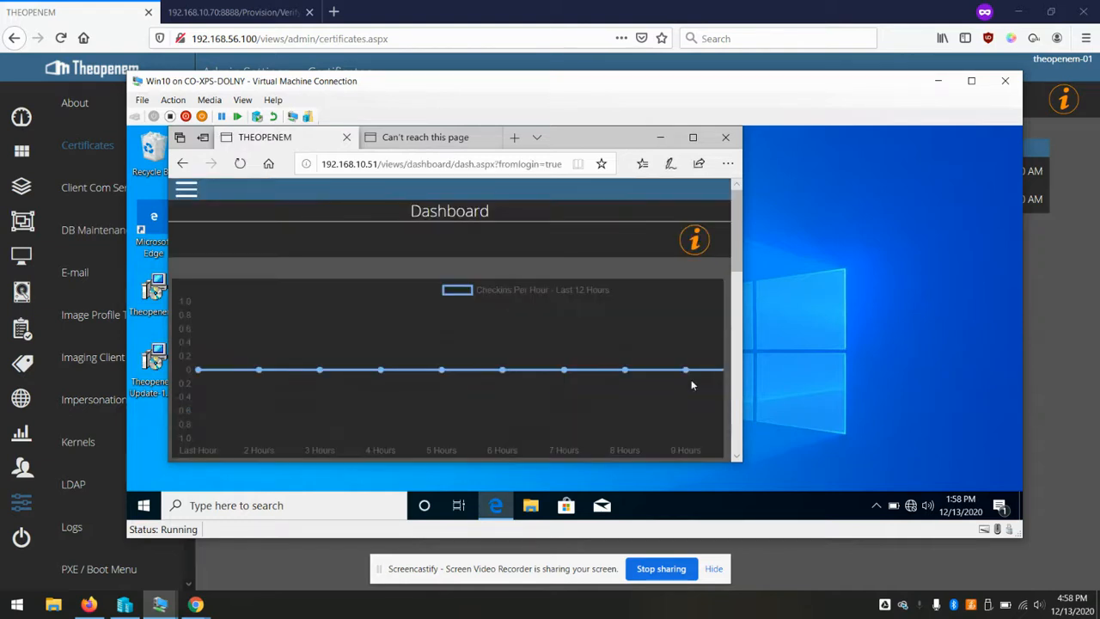
Go to Admin Settings via the navigation menu and open the Certificates list
{"action": "left_click", "coordinate": [186, 191]}
{"action": "scroll", "coordinate": [228, 226], "scroll_direction": "down", "scroll_amount": 5}
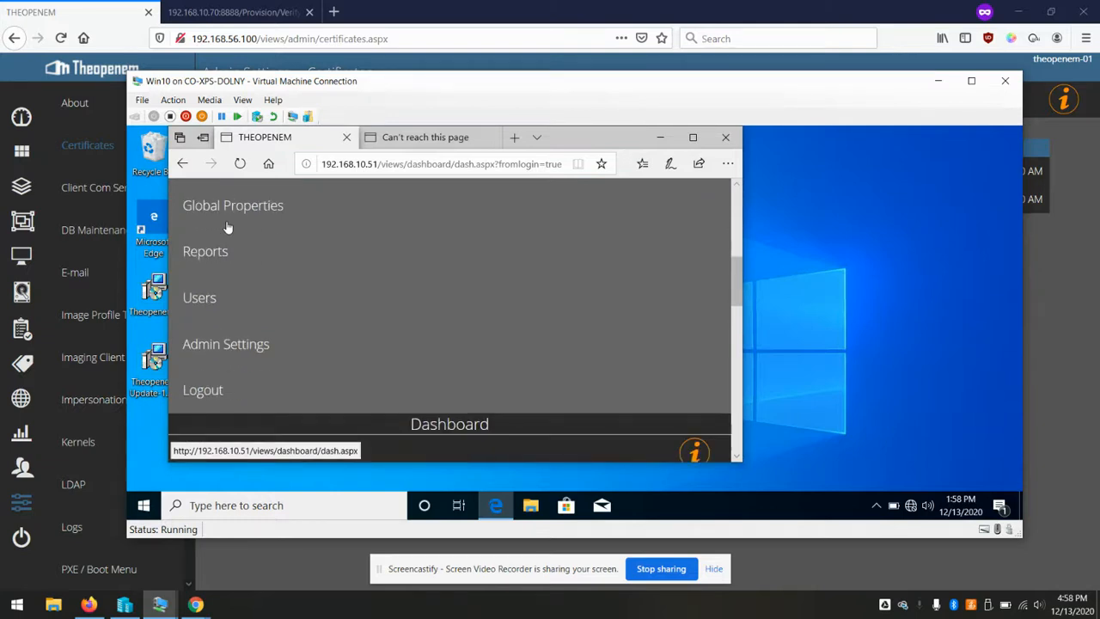
{"action": "left_click", "coordinate": [243, 353]}
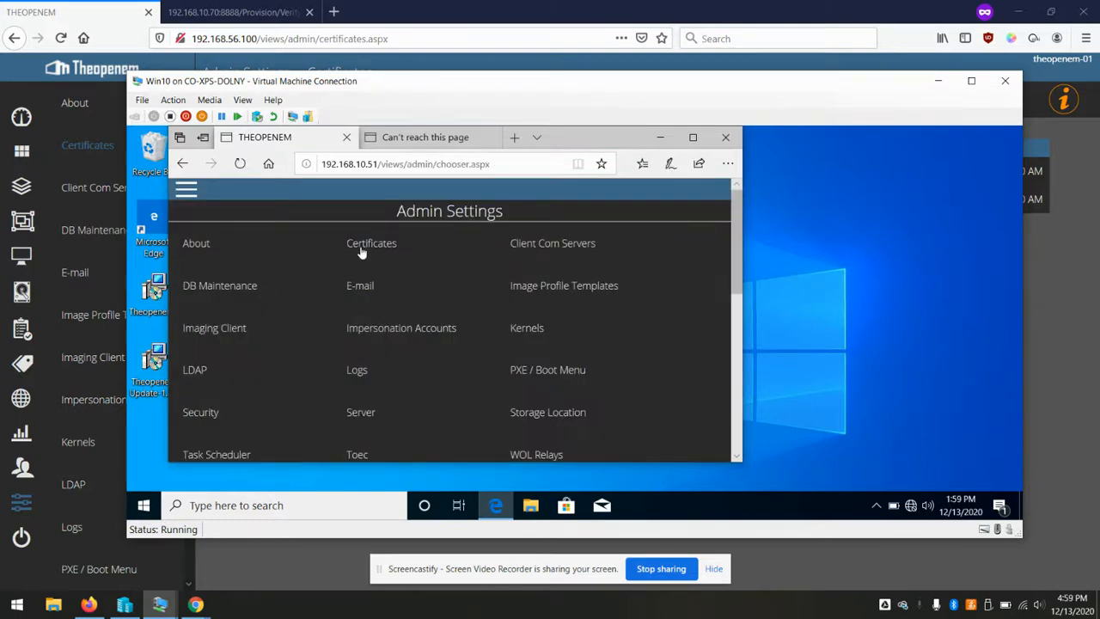
{"action": "left_click", "coordinate": [361, 246]}
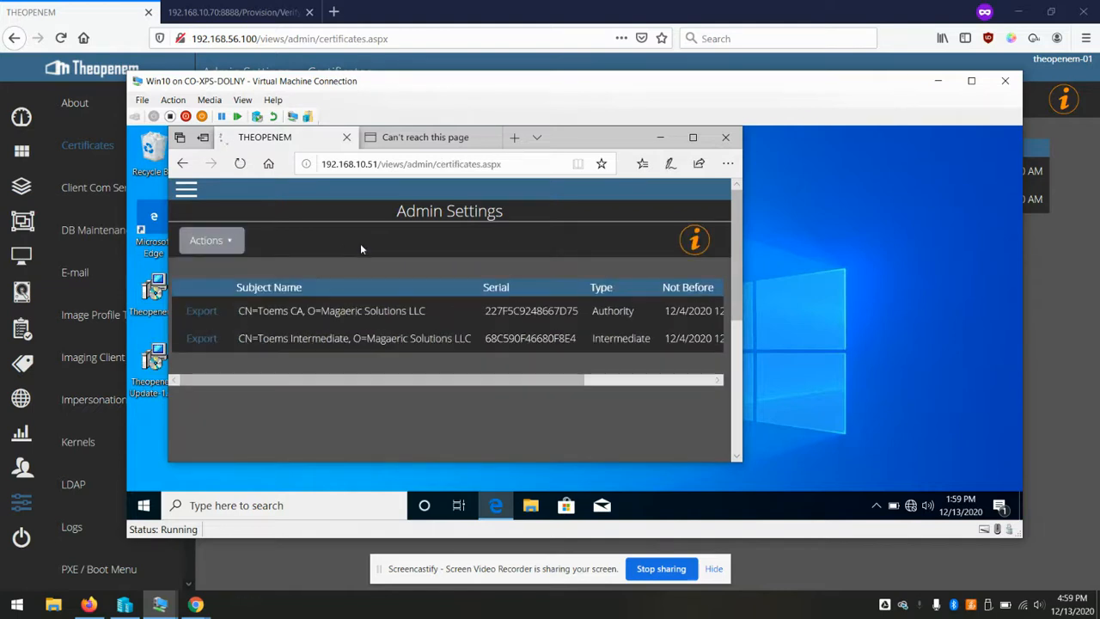
Export the Toems CA and Toems Intermediate certificates, then open the CA Certificate file from Downloads
{"action": "left_click", "coordinate": [211, 312]}
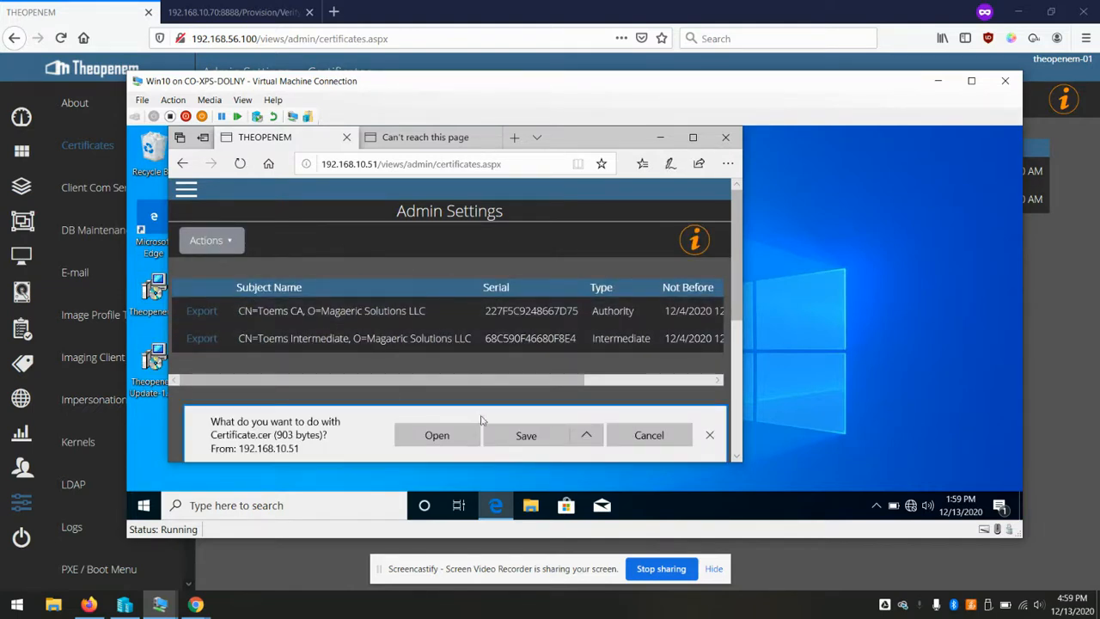
{"action": "left_click", "coordinate": [512, 438]}
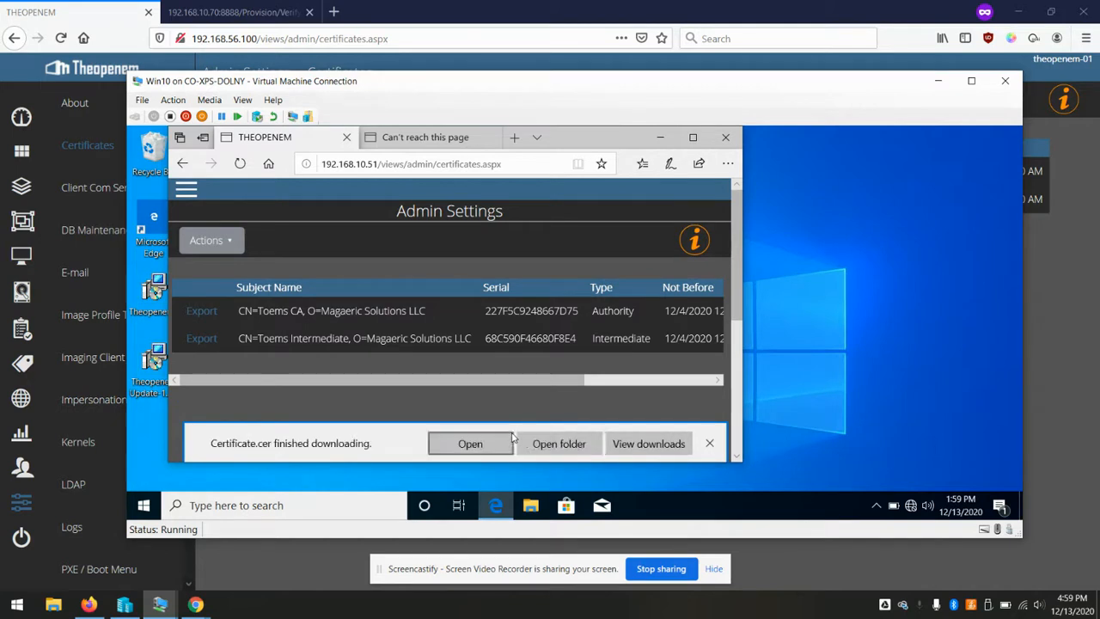
{"action": "left_click", "coordinate": [207, 339]}
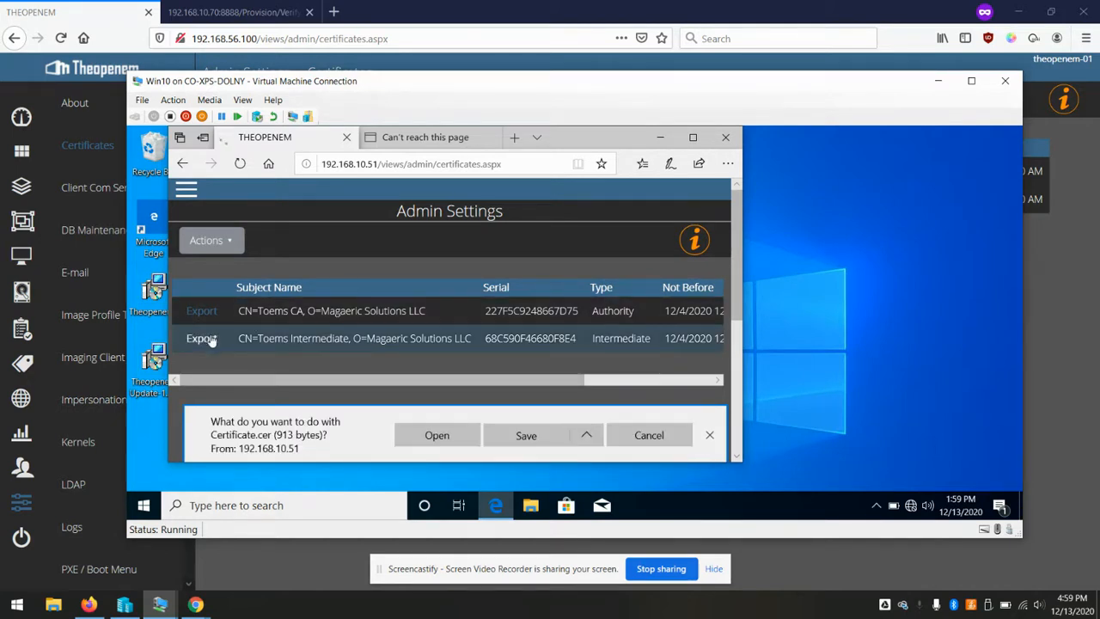
{"action": "left_click", "coordinate": [514, 440]}
{"action": "left_click", "coordinate": [574, 440]}
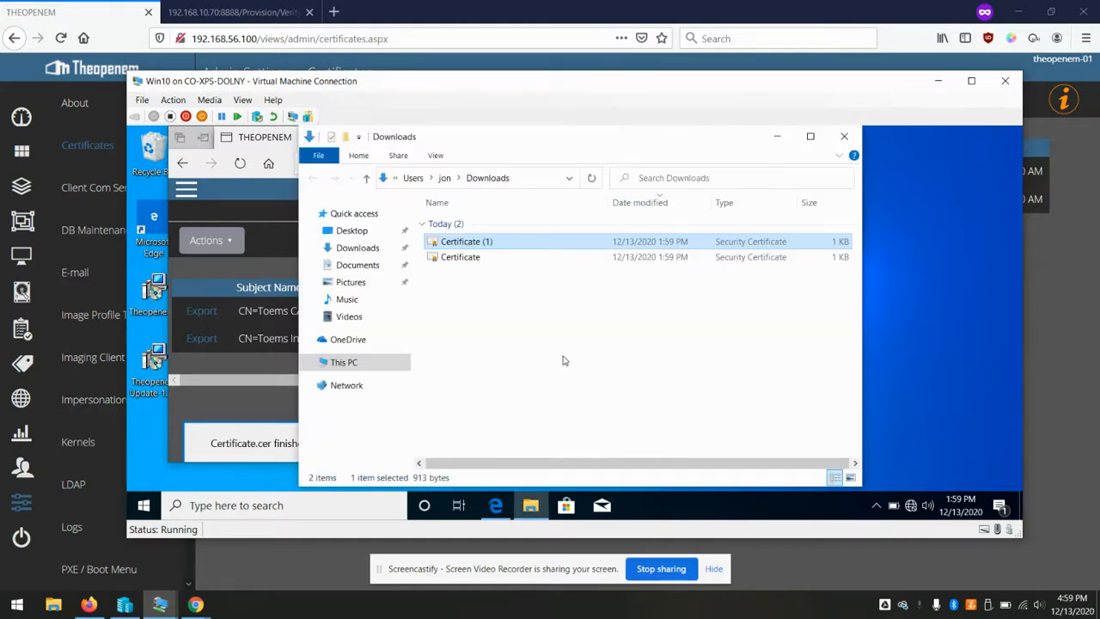
{"action": "double_click", "coordinate": [451, 258]}
{"action": "left_click", "coordinate": [621, 333]}
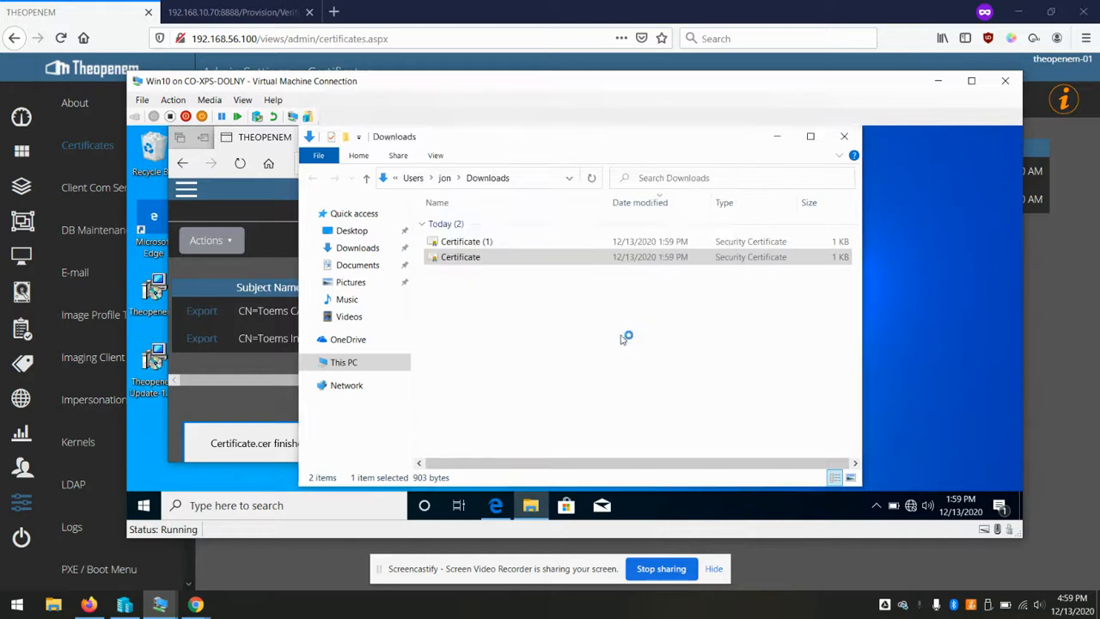
Install the Toems CA certificate for Local Machine into Trusted Root Certification Authorities
{"action": "left_click", "coordinate": [296, 432]}
{"action": "left_click", "coordinate": [228, 346]}
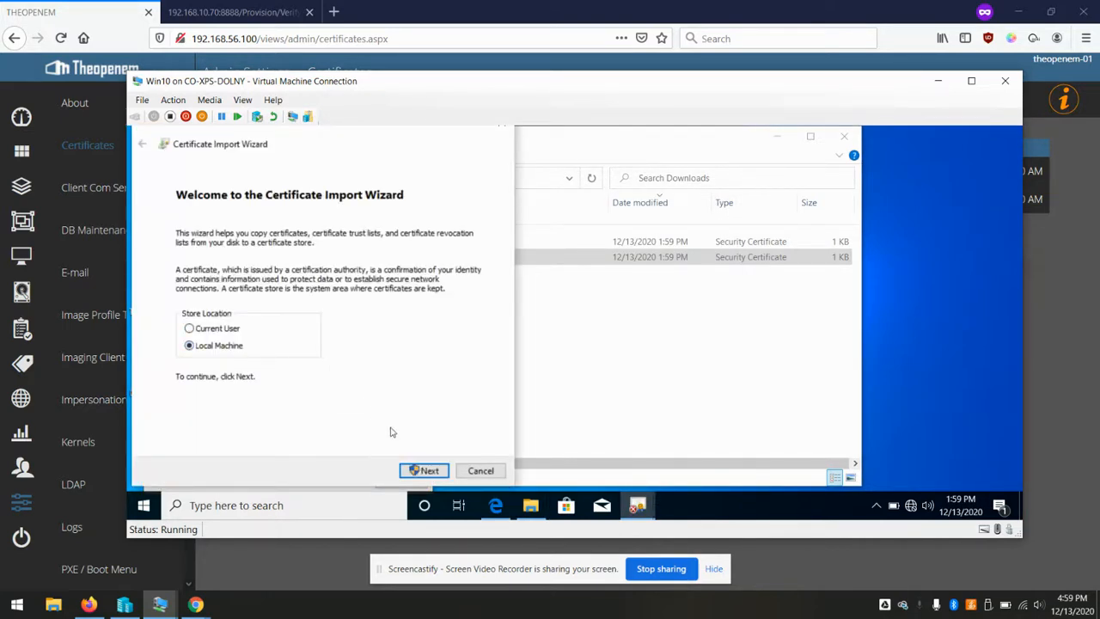
{"action": "left_click", "coordinate": [411, 471]}
{"action": "left_click", "coordinate": [472, 401]}
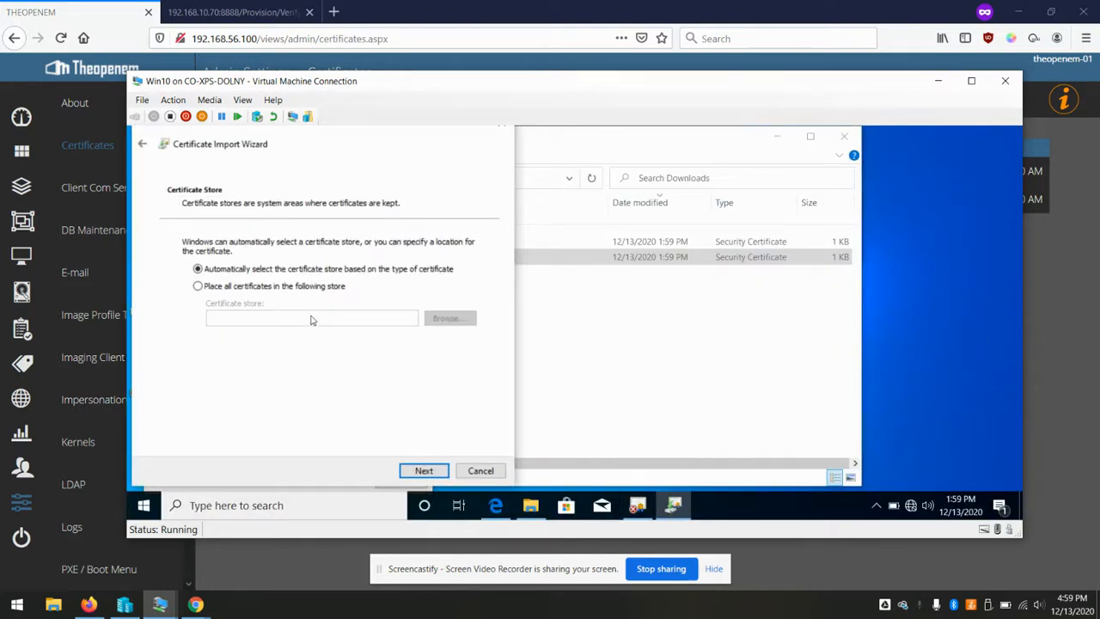
{"action": "left_click", "coordinate": [286, 288]}
{"action": "left_click", "coordinate": [447, 318]}
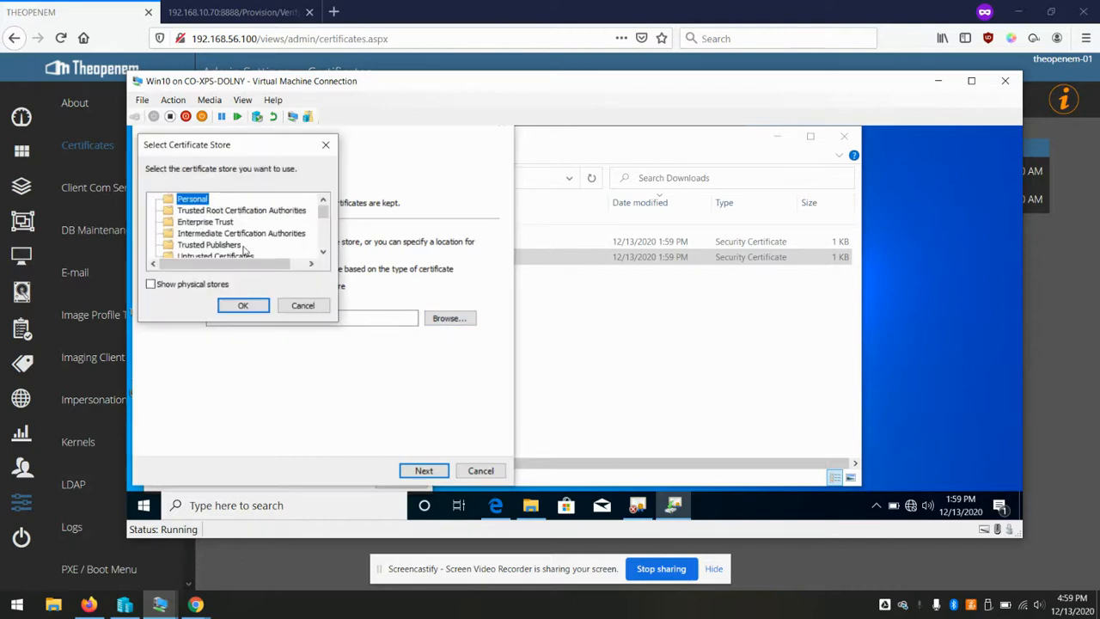
{"action": "left_click", "coordinate": [241, 212]}
{"action": "left_click", "coordinate": [257, 309]}
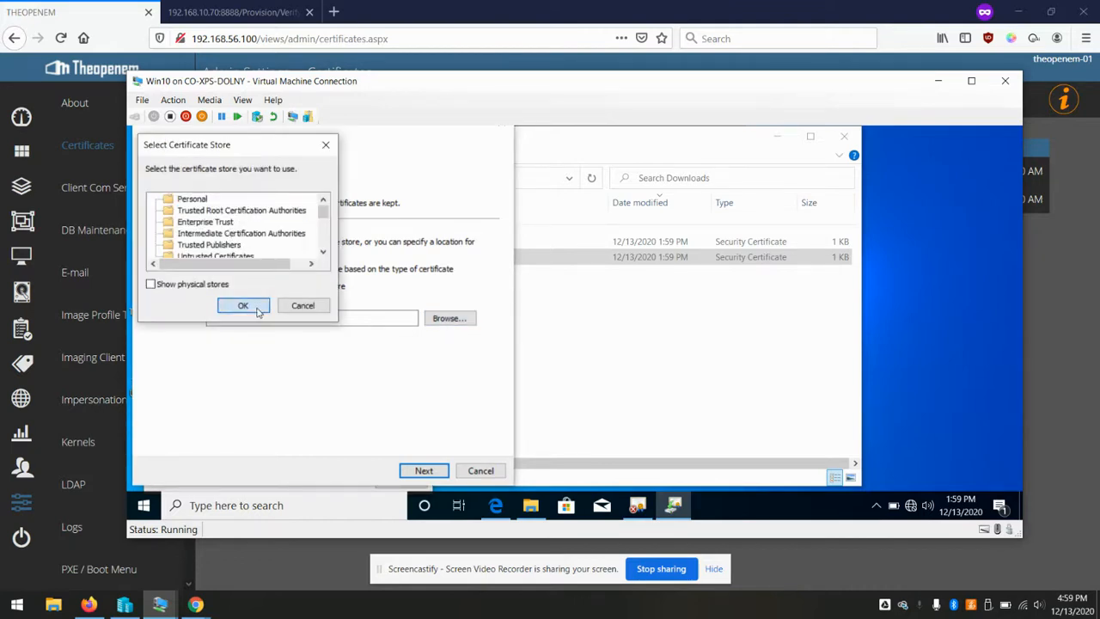
{"action": "left_click", "coordinate": [438, 471]}
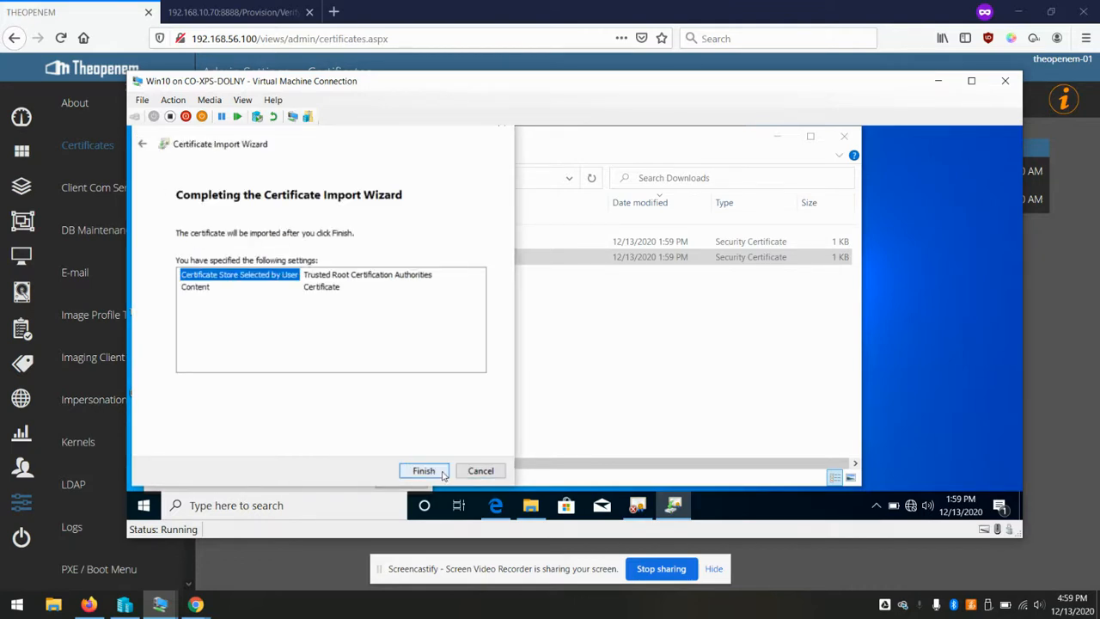
{"action": "left_click", "coordinate": [444, 473]}
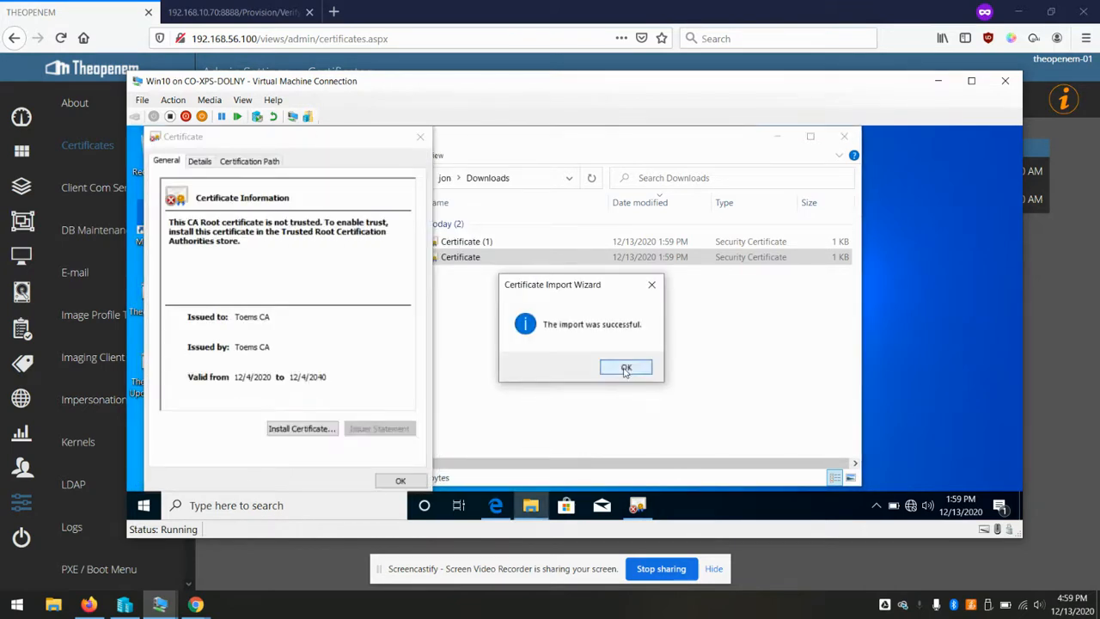
{"action": "left_click", "coordinate": [625, 368]}
{"action": "left_click", "coordinate": [397, 481]}
Open the downloaded Certificate (1) file and begin installing it for the Local Machine
{"action": "double_click", "coordinate": [483, 242]}
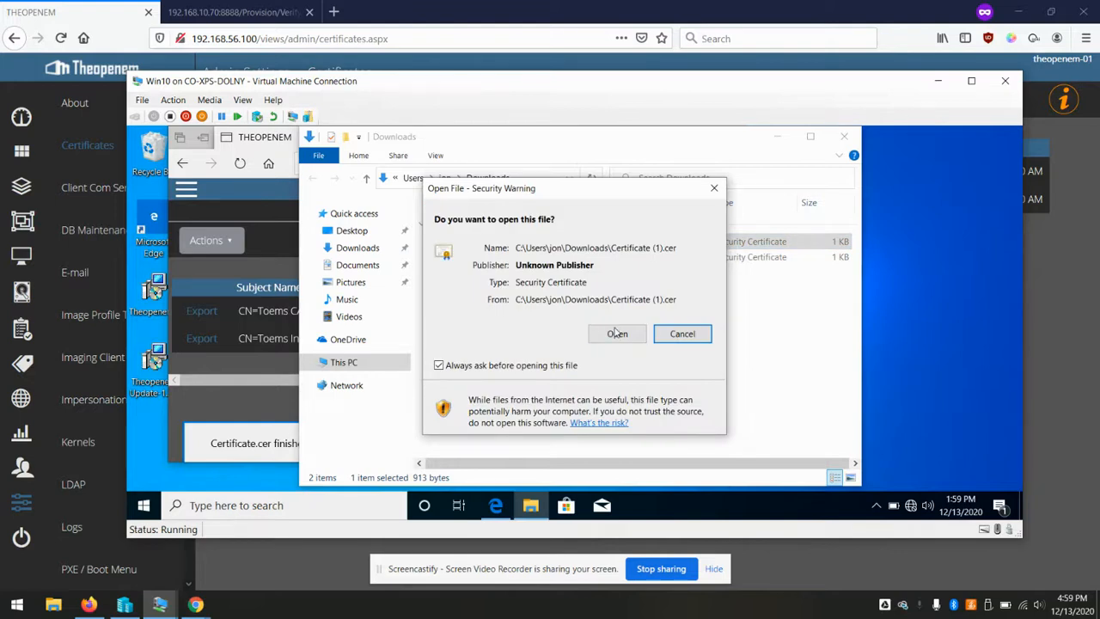
{"action": "left_click", "coordinate": [615, 333]}
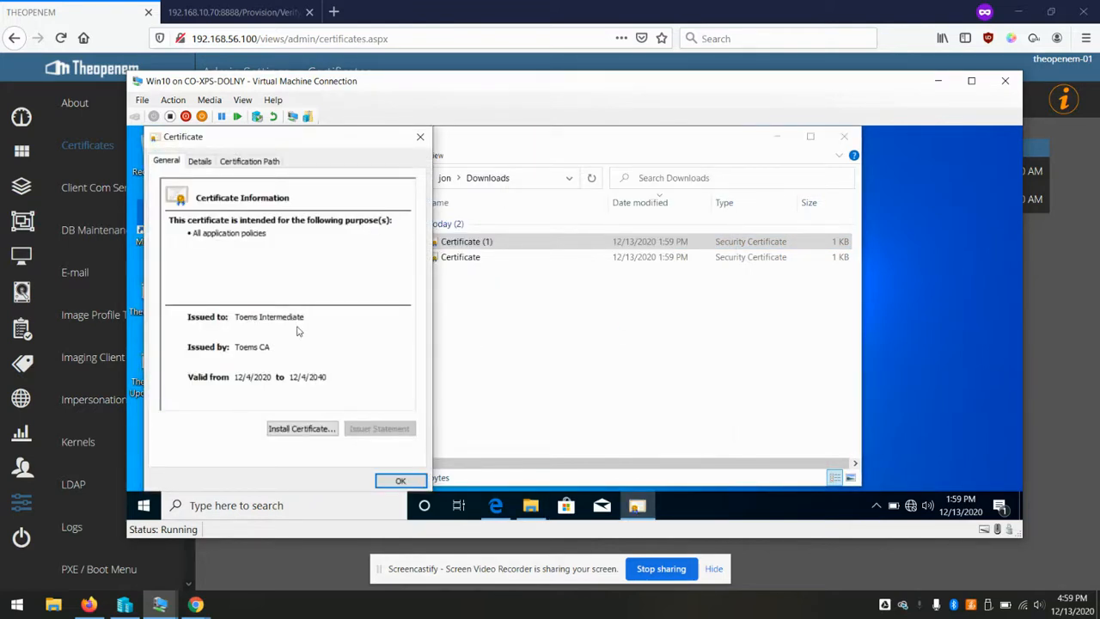
{"action": "left_click", "coordinate": [293, 432]}
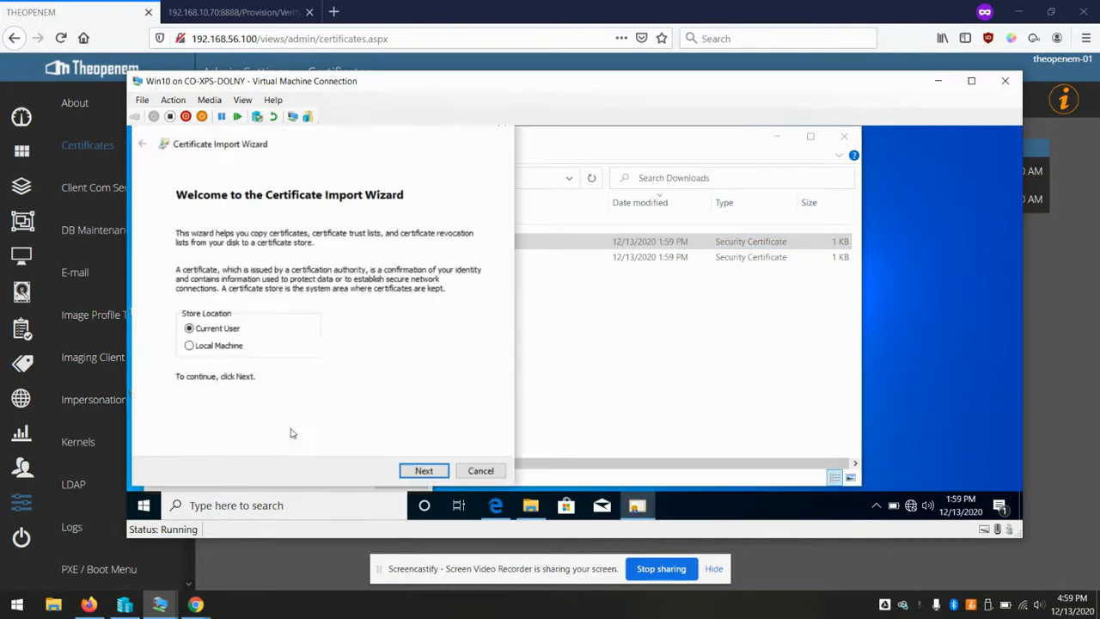
{"action": "left_click", "coordinate": [225, 345]}
{"action": "left_click", "coordinate": [409, 471]}
{"action": "left_click", "coordinate": [472, 402]}
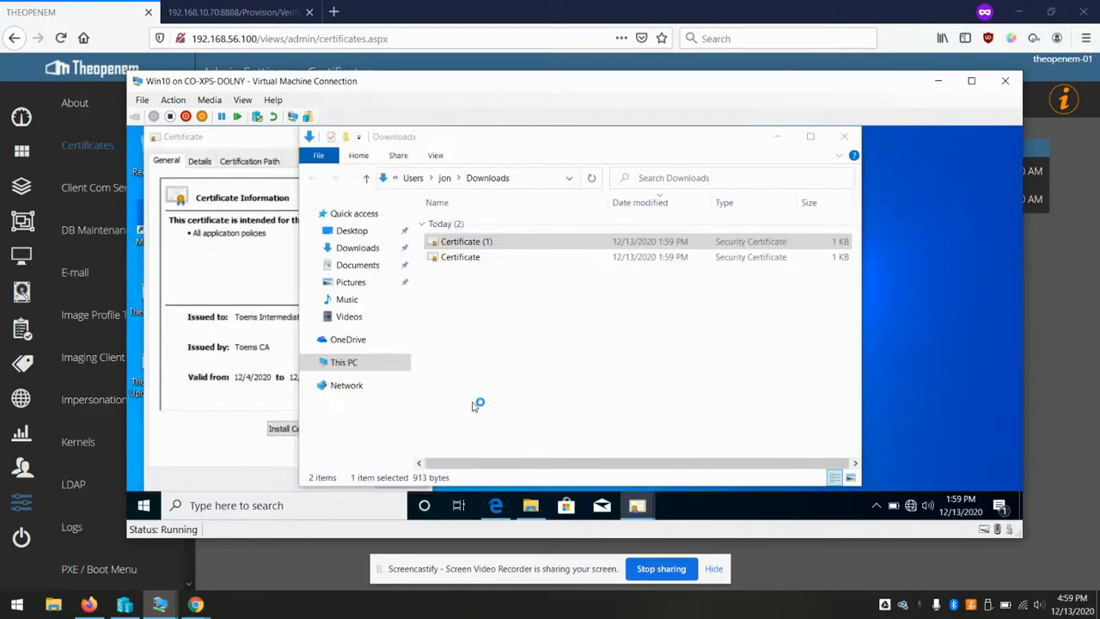
Import it into the Intermediate Certification Authorities store and complete the wizard
{"action": "left_click", "coordinate": [292, 289]}
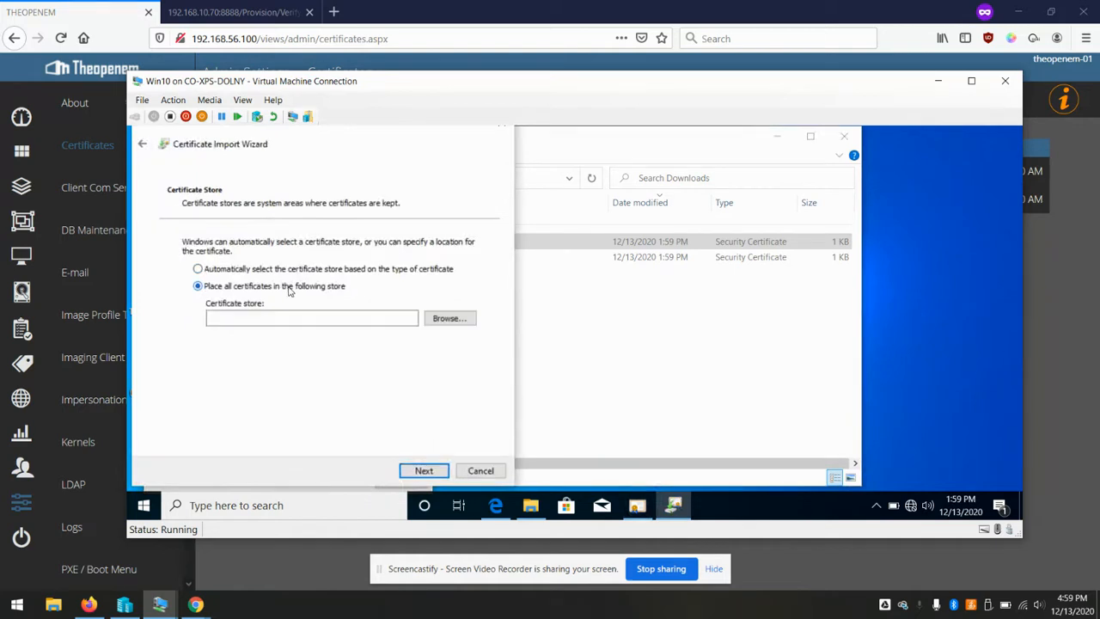
{"action": "left_click", "coordinate": [445, 319]}
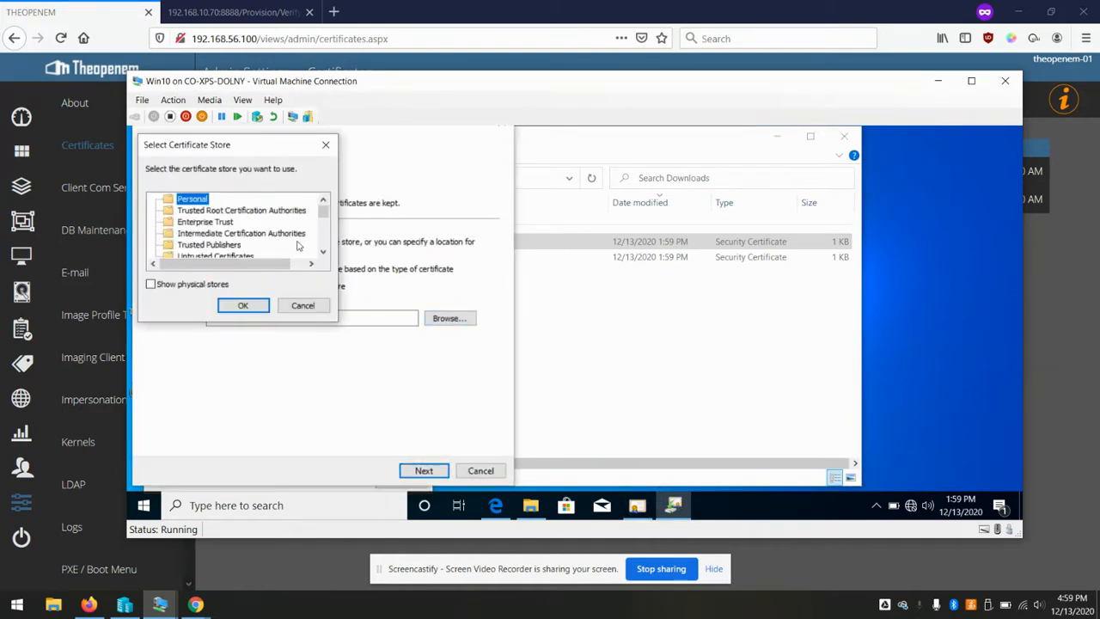
{"action": "left_click", "coordinate": [258, 234]}
{"action": "left_click", "coordinate": [254, 307]}
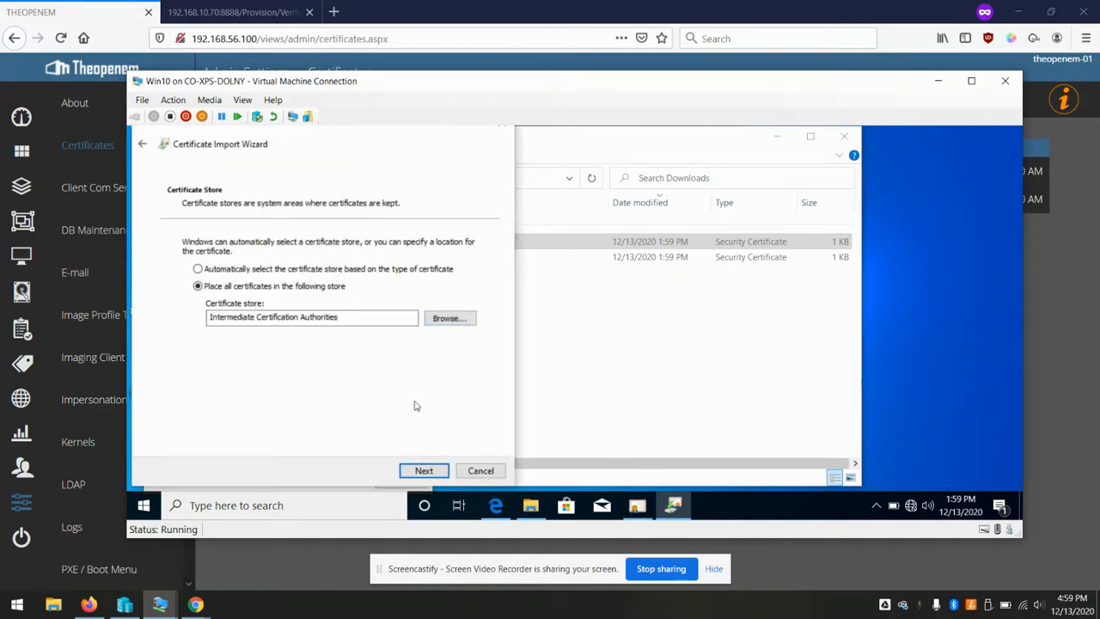
{"action": "left_click", "coordinate": [424, 471]}
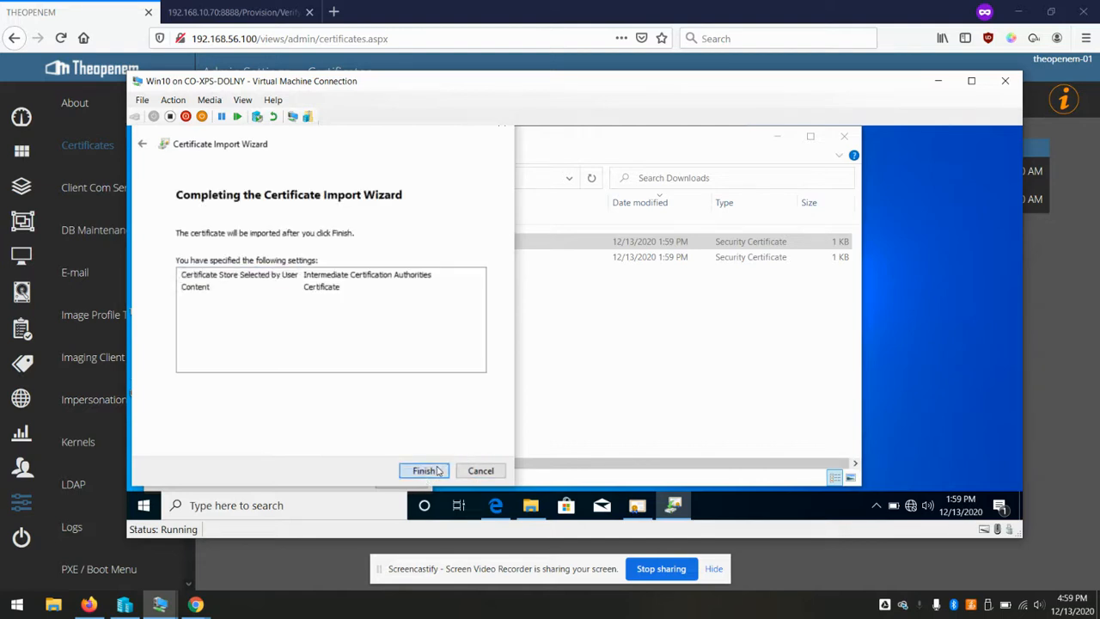
{"action": "left_click", "coordinate": [438, 471]}
{"action": "left_click", "coordinate": [626, 369]}
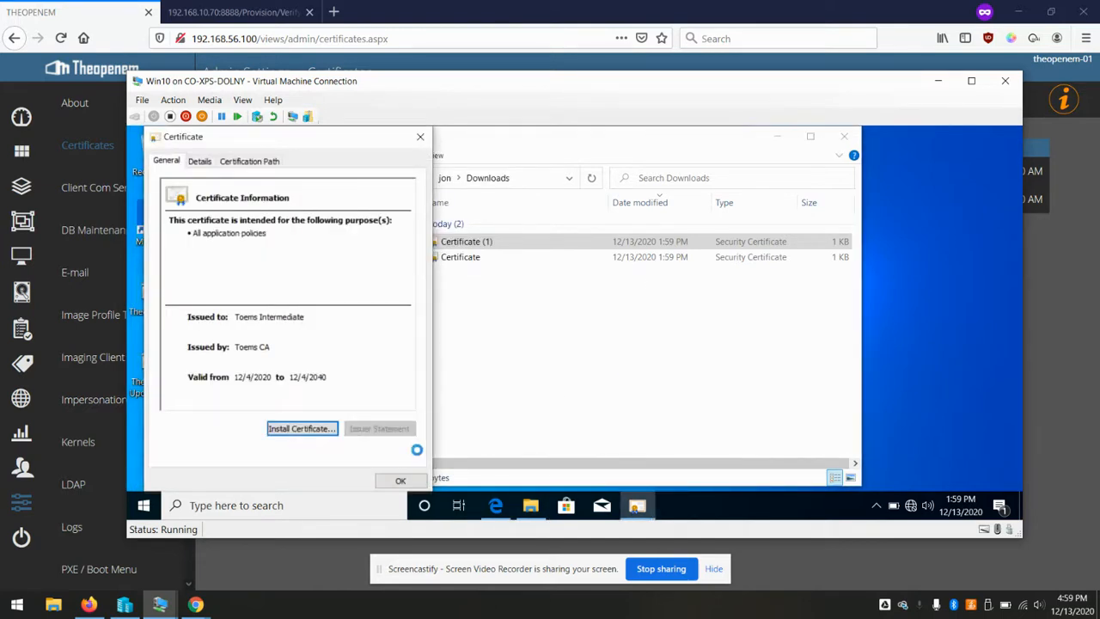
Close the certificate details, the Downloads folder and Edge with all its tabs
{"action": "left_click", "coordinate": [397, 479]}
{"action": "left_click", "coordinate": [575, 375]}
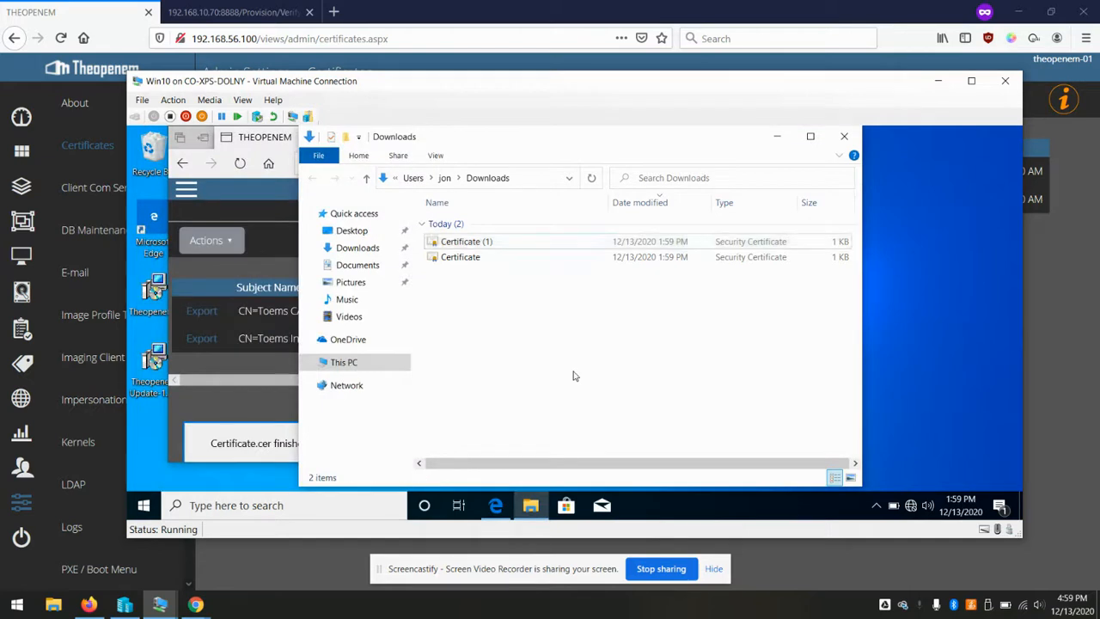
{"action": "left_click", "coordinate": [844, 136]}
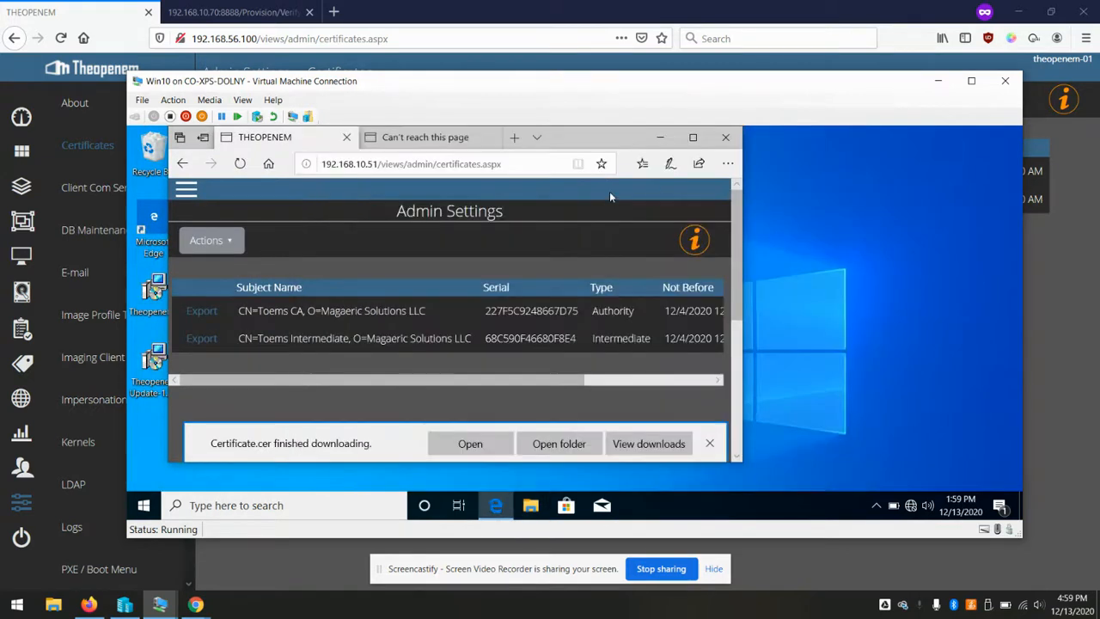
{"action": "left_click", "coordinate": [726, 139]}
{"action": "left_click", "coordinate": [381, 335]}
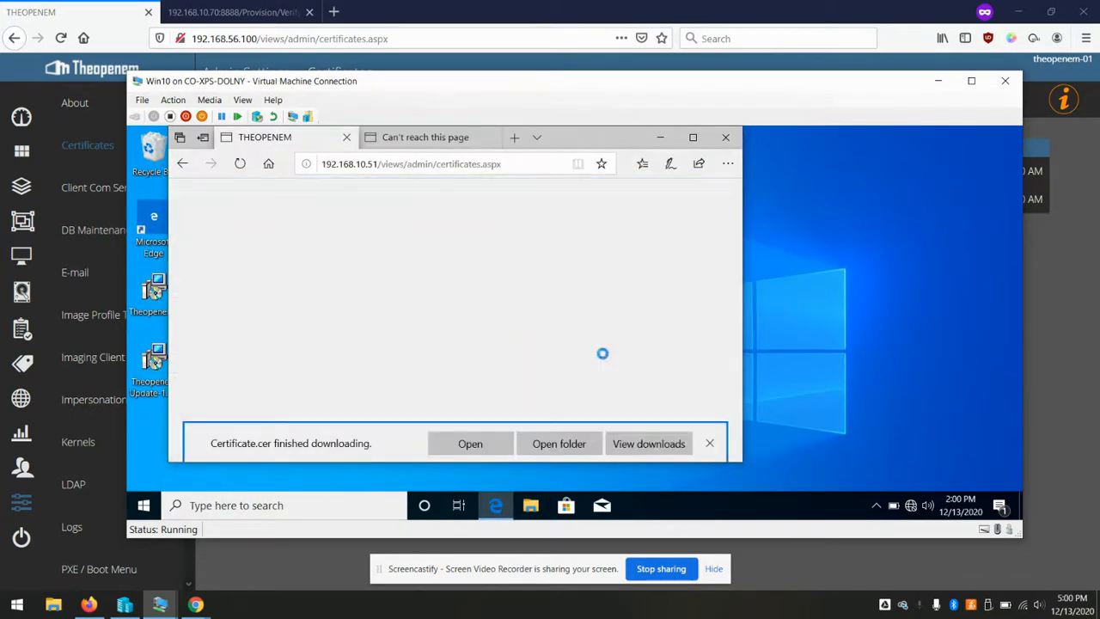
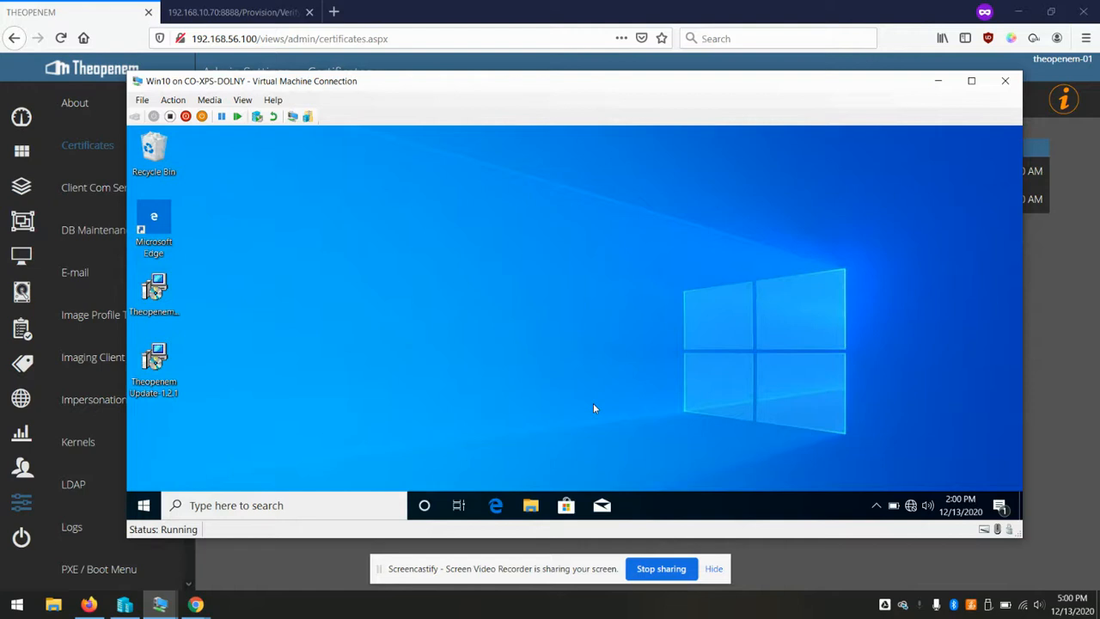
Bring the Theopenem browser forward and go back to the Admin Settings overview
{"action": "left_click", "coordinate": [506, 30]}
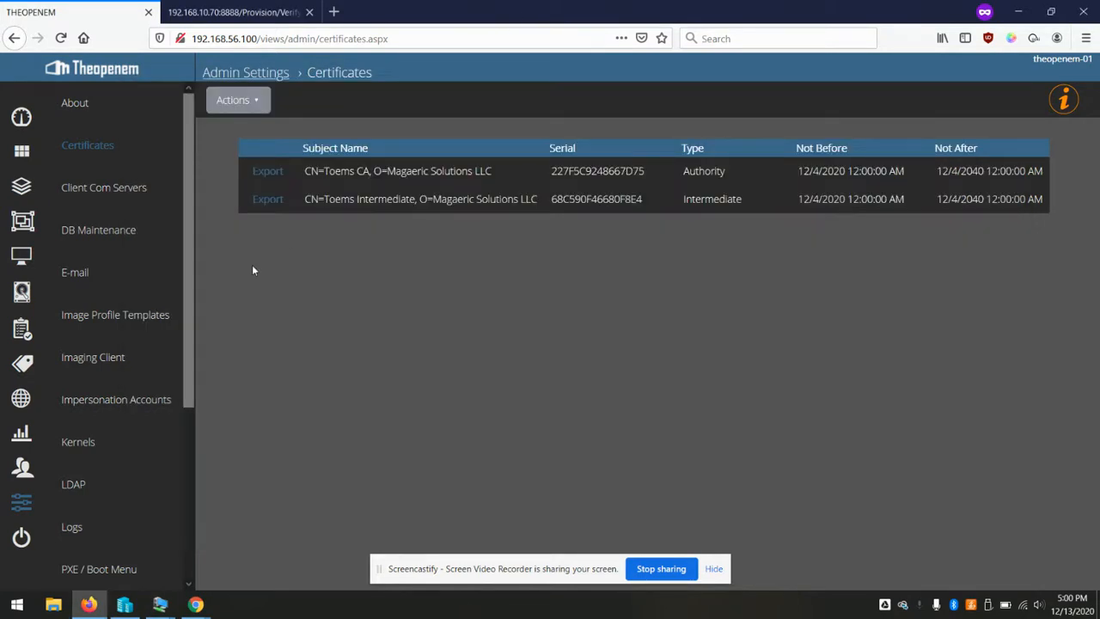
{"action": "left_click", "coordinate": [21, 501]}
Change the Storage Location's storage type to SMB, then minimize the browser
{"action": "scroll", "coordinate": [84, 417], "scroll_direction": "down", "scroll_amount": 3}
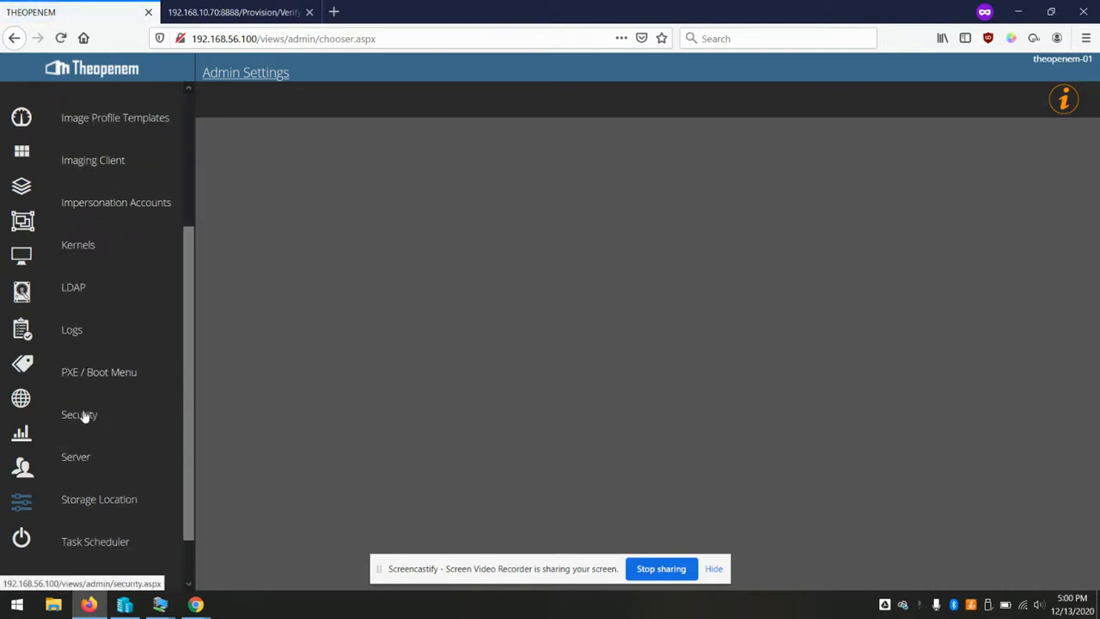
{"action": "left_click", "coordinate": [97, 499]}
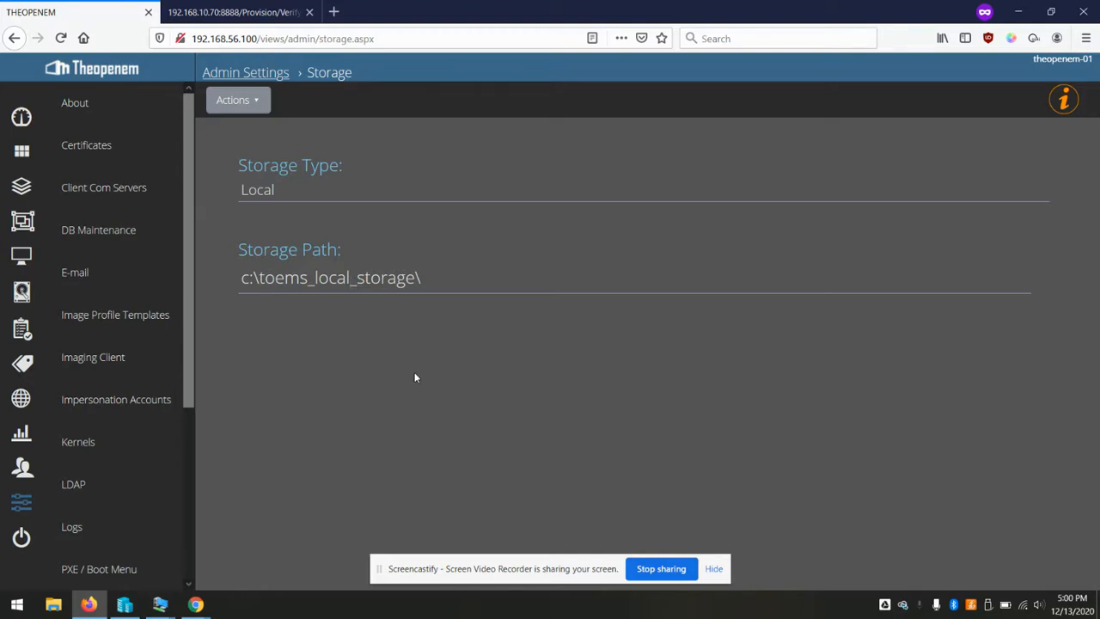
{"action": "left_click", "coordinate": [296, 200]}
{"action": "left_click", "coordinate": [272, 239]}
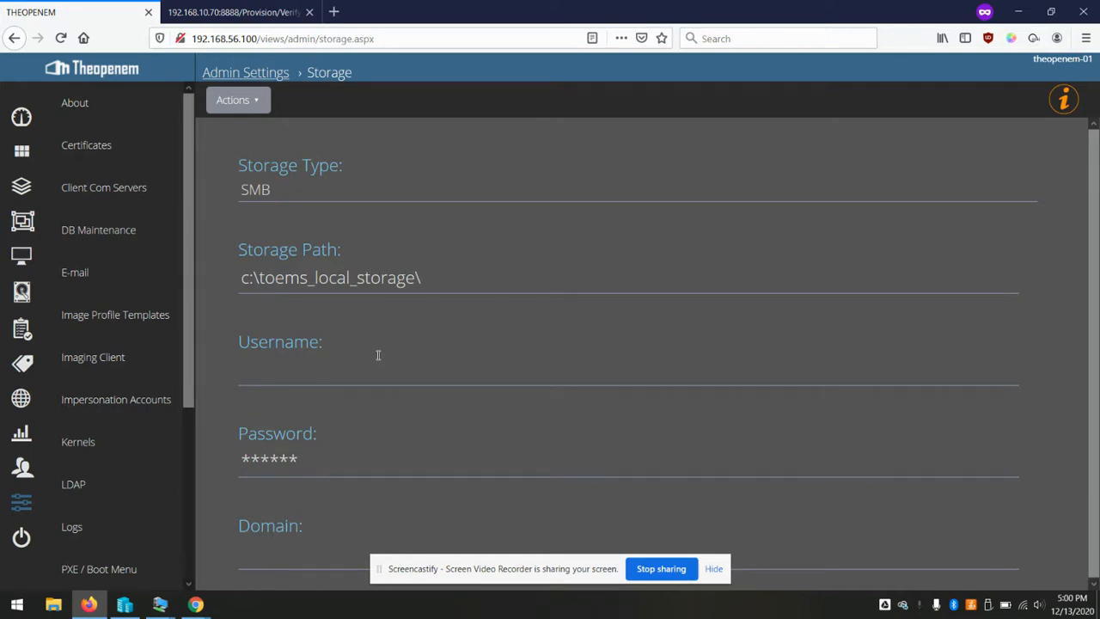
{"action": "left_click", "coordinate": [1017, 11]}
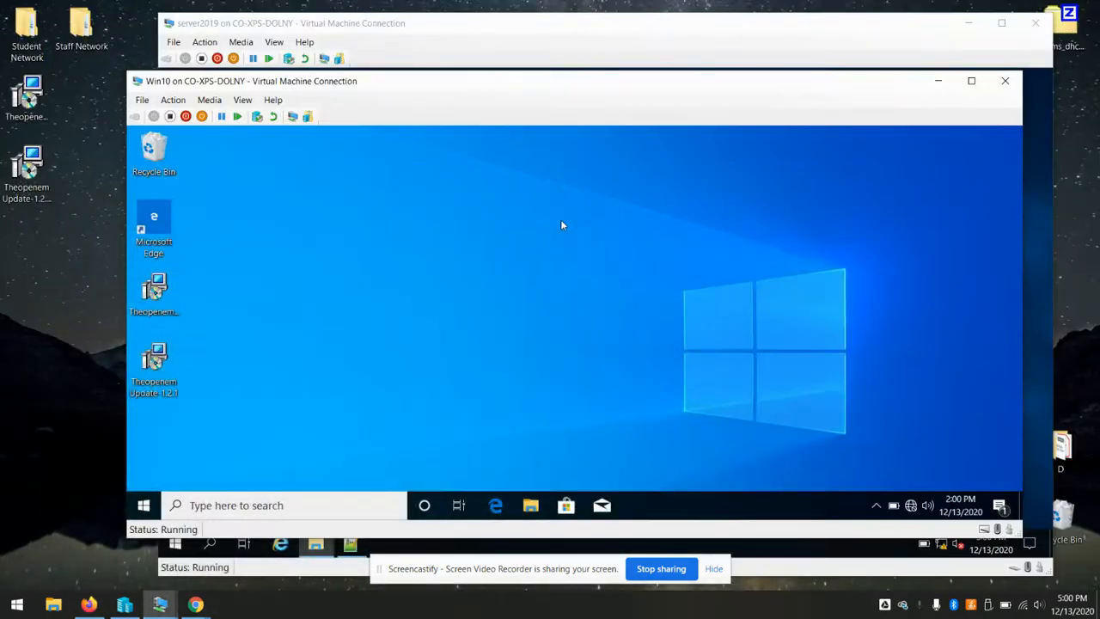
Create a new folder named toems_share on the C: drive
{"action": "left_click", "coordinate": [54, 609]}
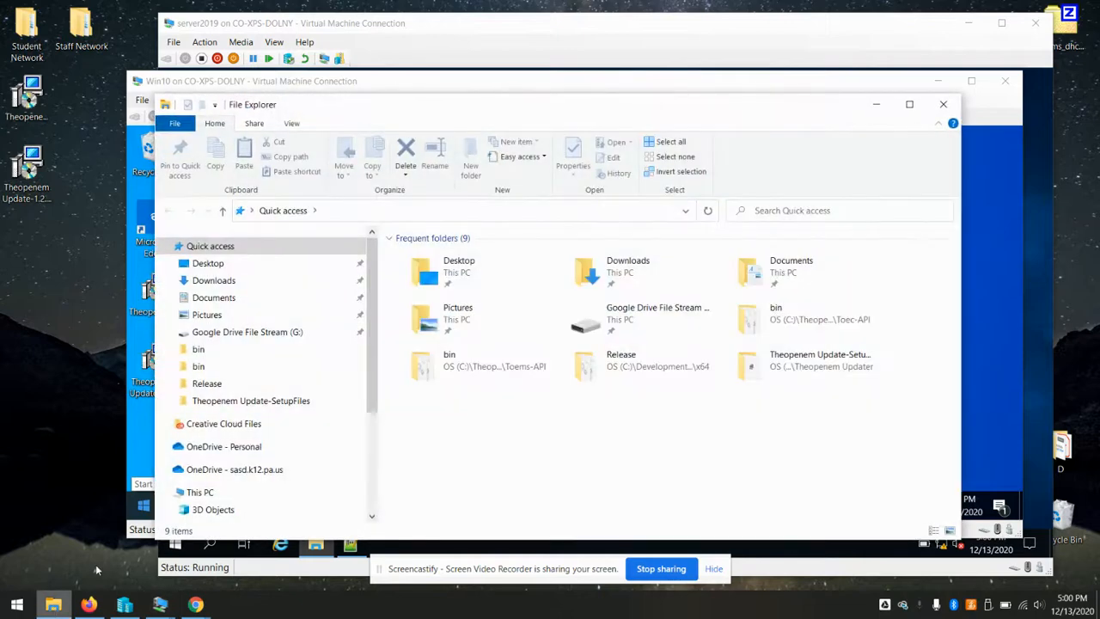
{"action": "left_click", "coordinate": [206, 492]}
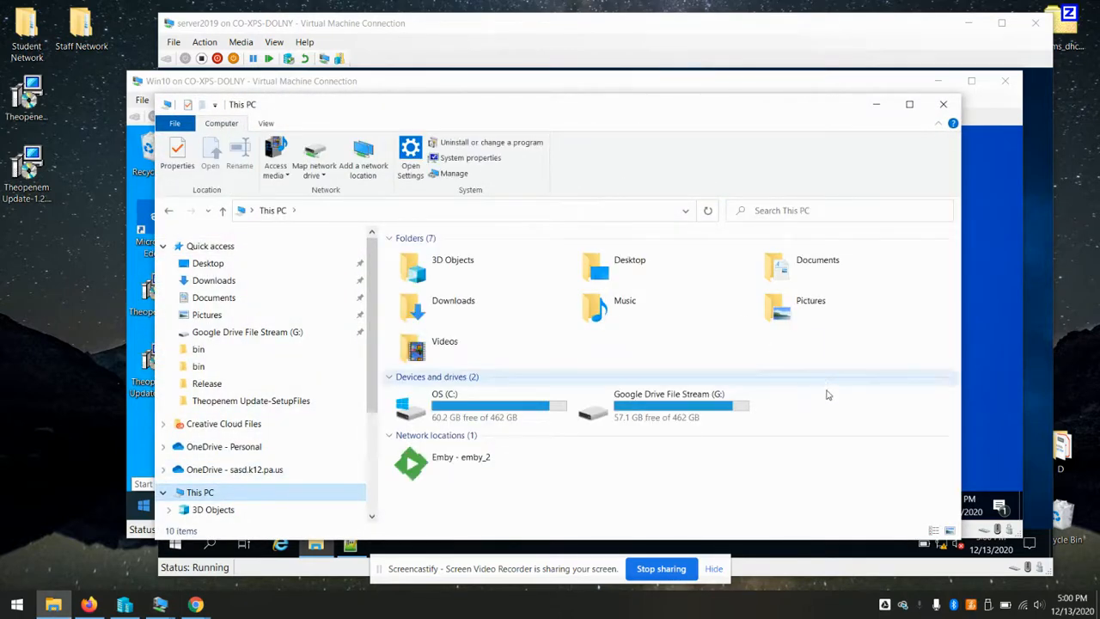
{"action": "double_click", "coordinate": [460, 401]}
{"action": "right_click", "coordinate": [871, 378]}
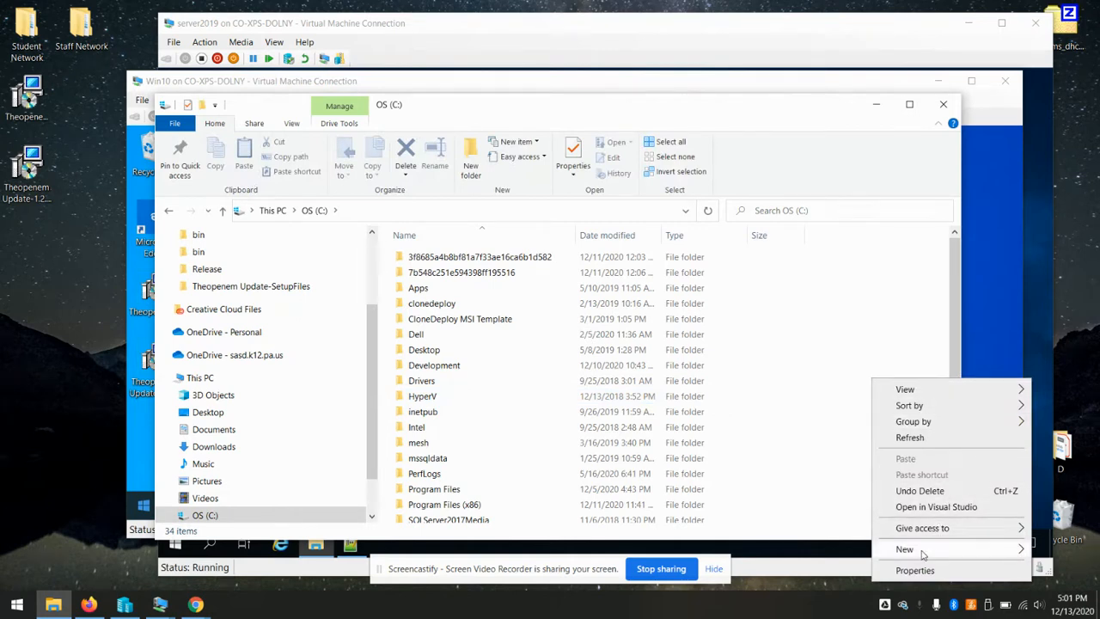
{"action": "mouse_move", "coordinate": [922, 554]}
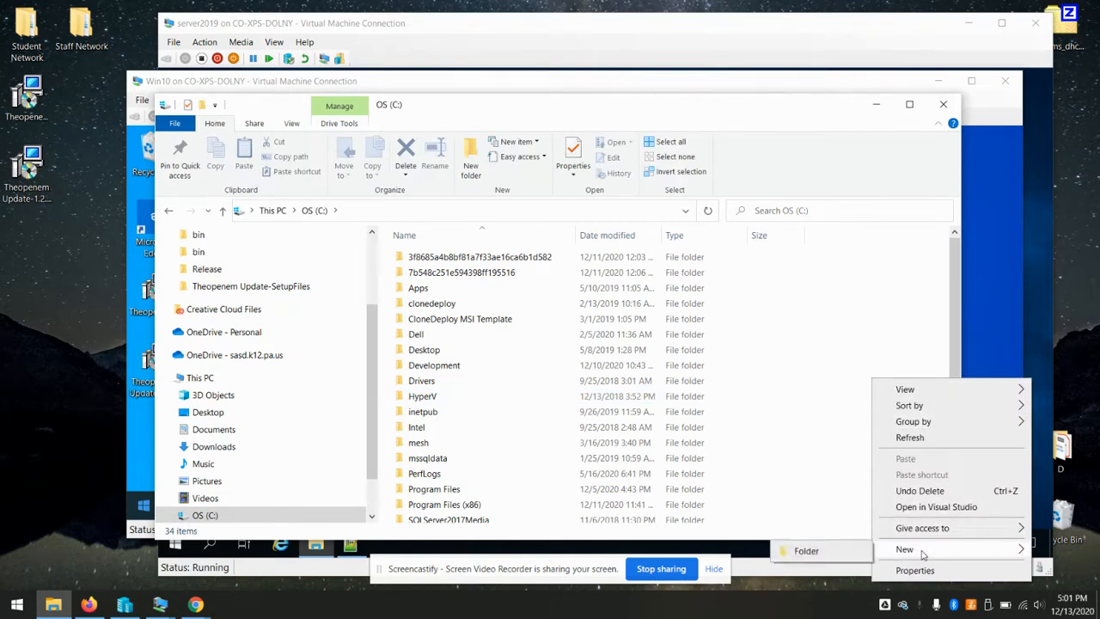
{"action": "left_click", "coordinate": [827, 554]}
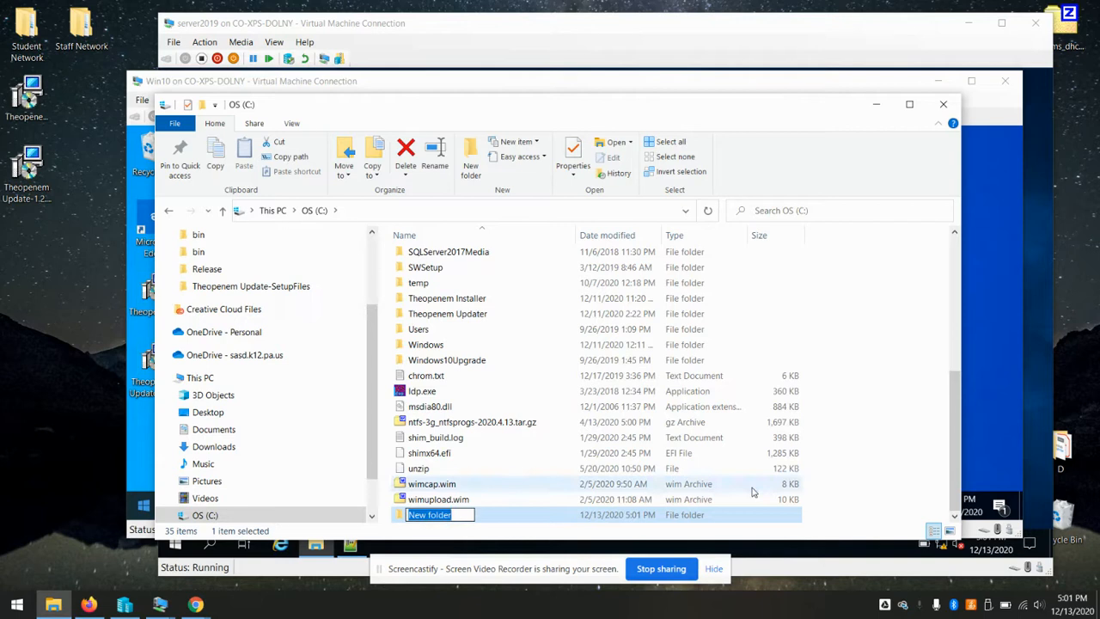
{"action": "type", "text": "toems_share"}
{"action": "key", "text": "Return"}
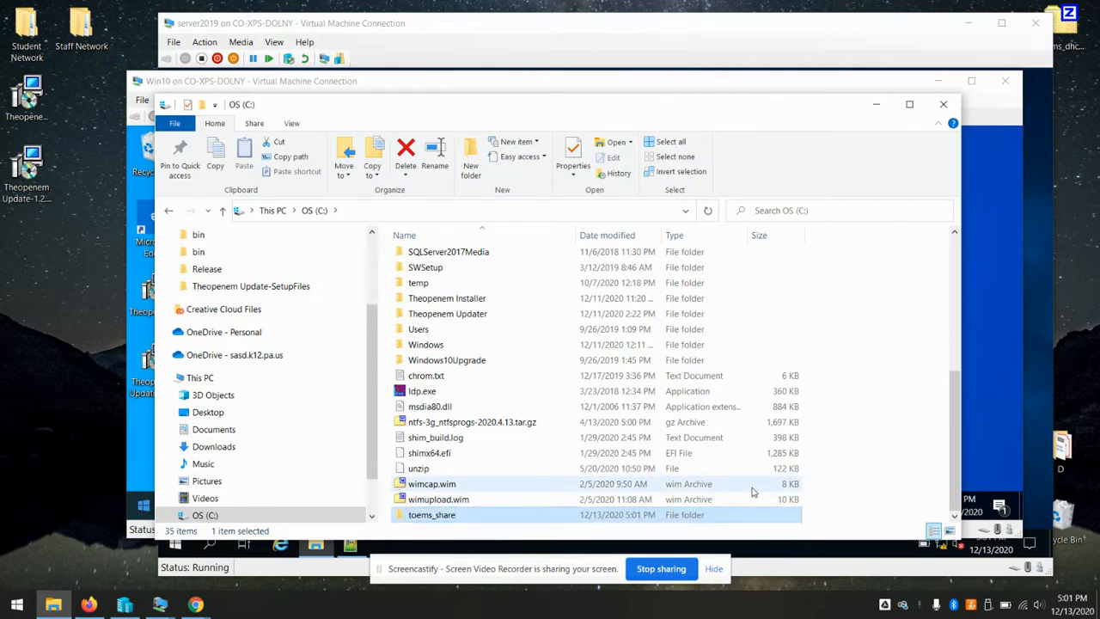
Share toems_share through Advanced Sharing, giving Everyone Full Control
{"action": "right_click", "coordinate": [448, 519]}
{"action": "left_click", "coordinate": [495, 508]}
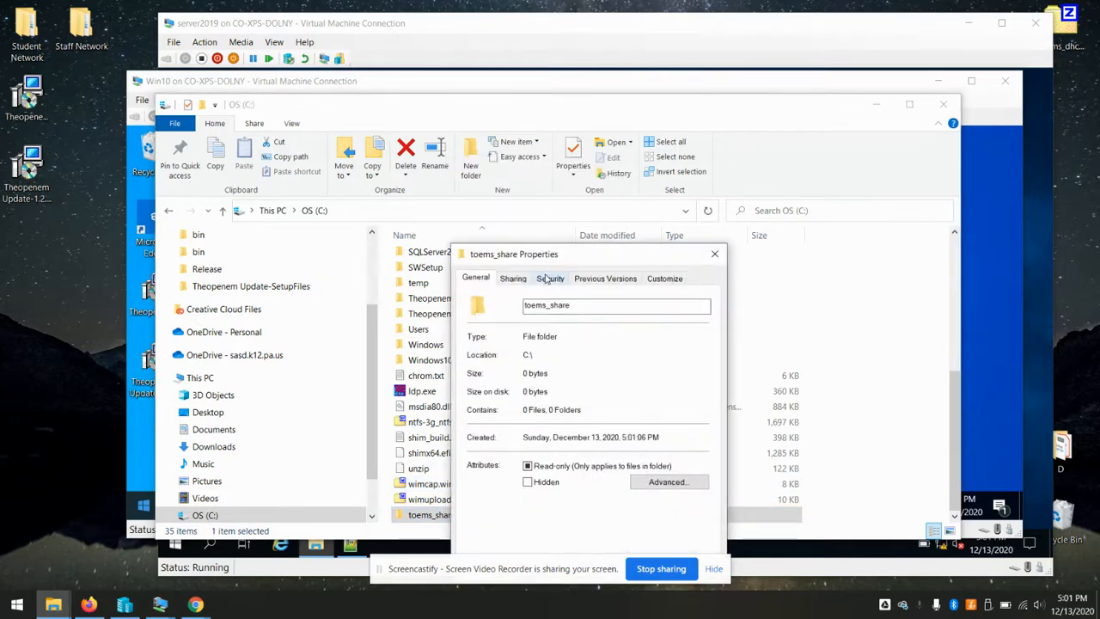
{"action": "left_click", "coordinate": [521, 280]}
{"action": "left_click", "coordinate": [534, 447]}
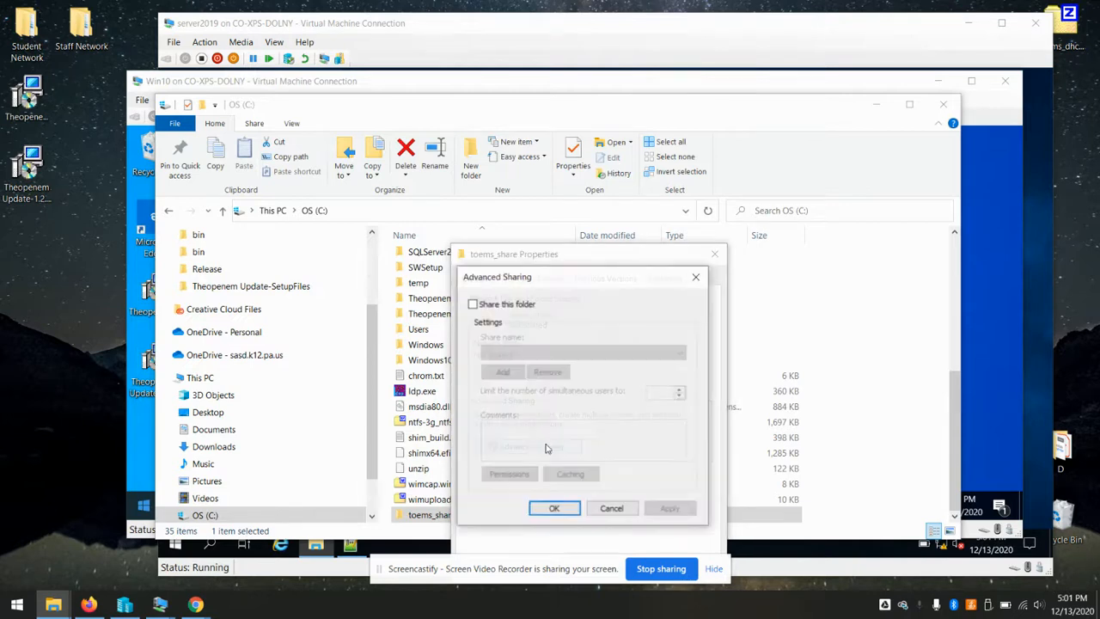
{"action": "left_click", "coordinate": [523, 306]}
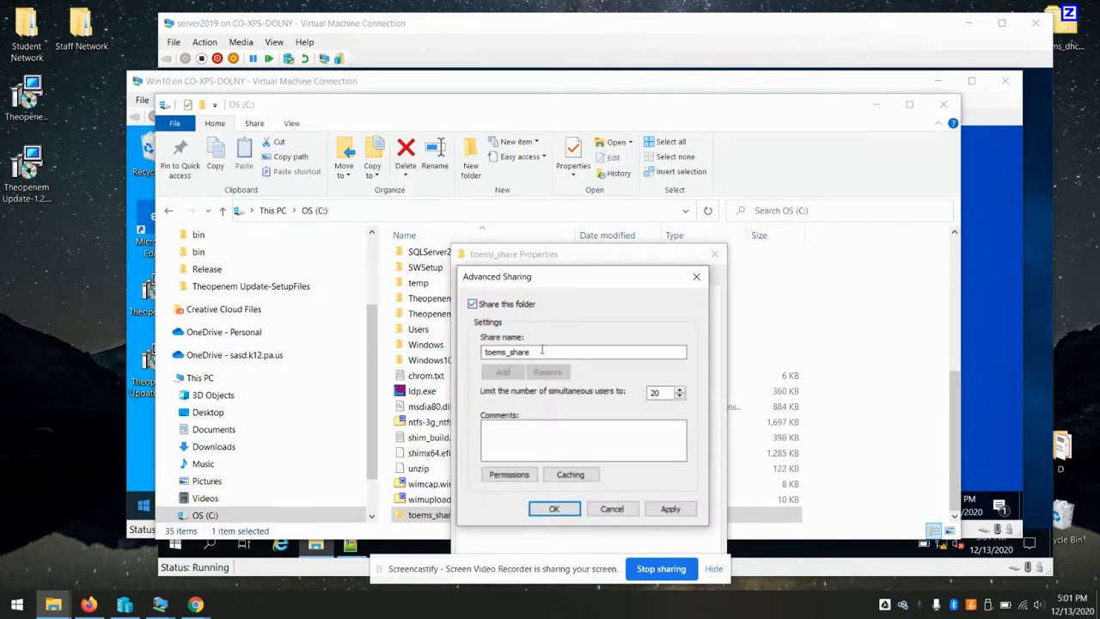
{"action": "left_click", "coordinate": [515, 473]}
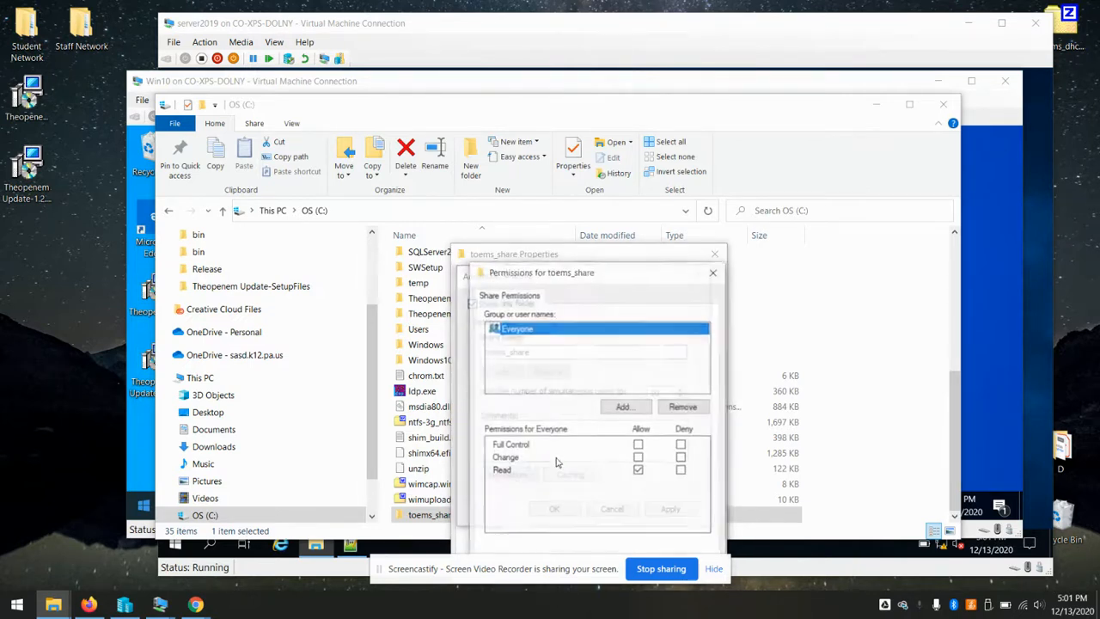
{"action": "left_click", "coordinate": [638, 445]}
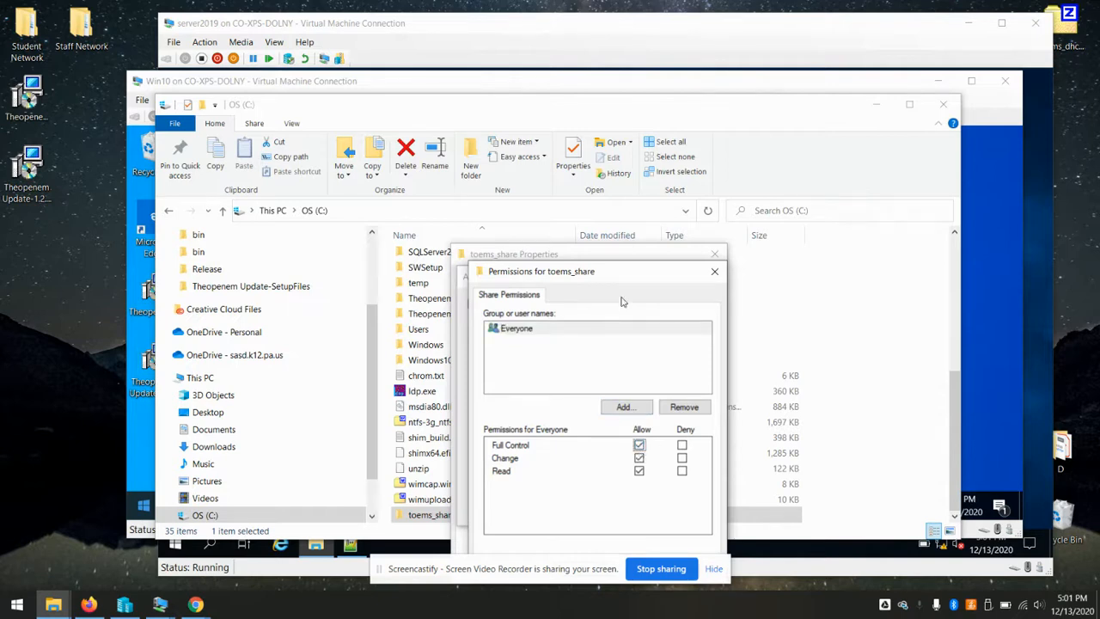
{"action": "left_click_drag", "start_coordinate": [611, 279], "coordinate": [585, 231]}
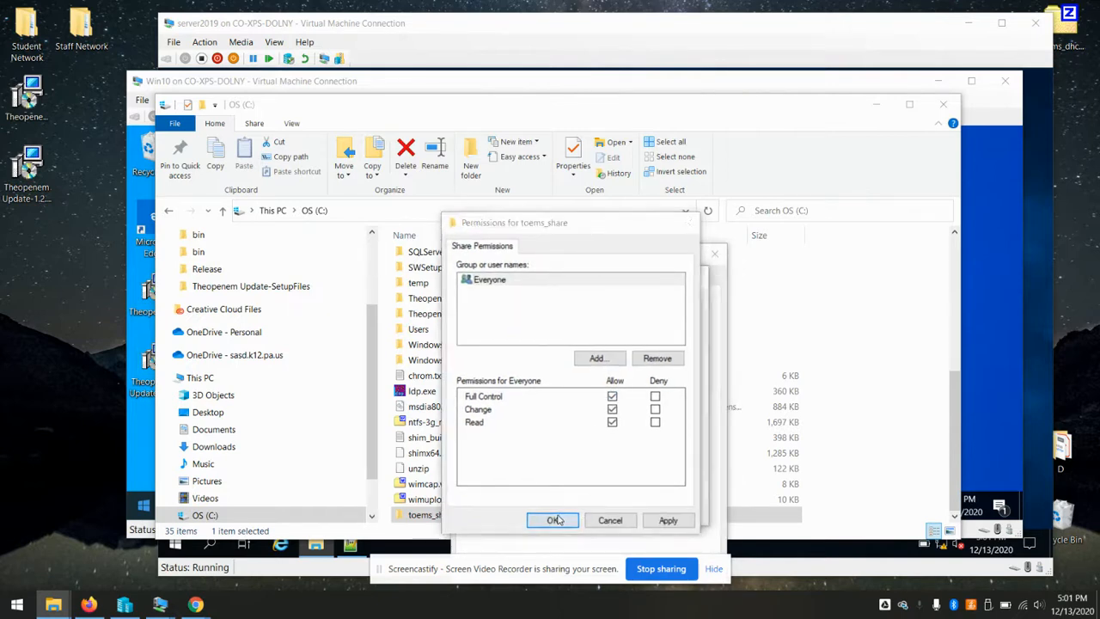
{"action": "left_click", "coordinate": [558, 519]}
{"action": "left_click", "coordinate": [557, 509]}
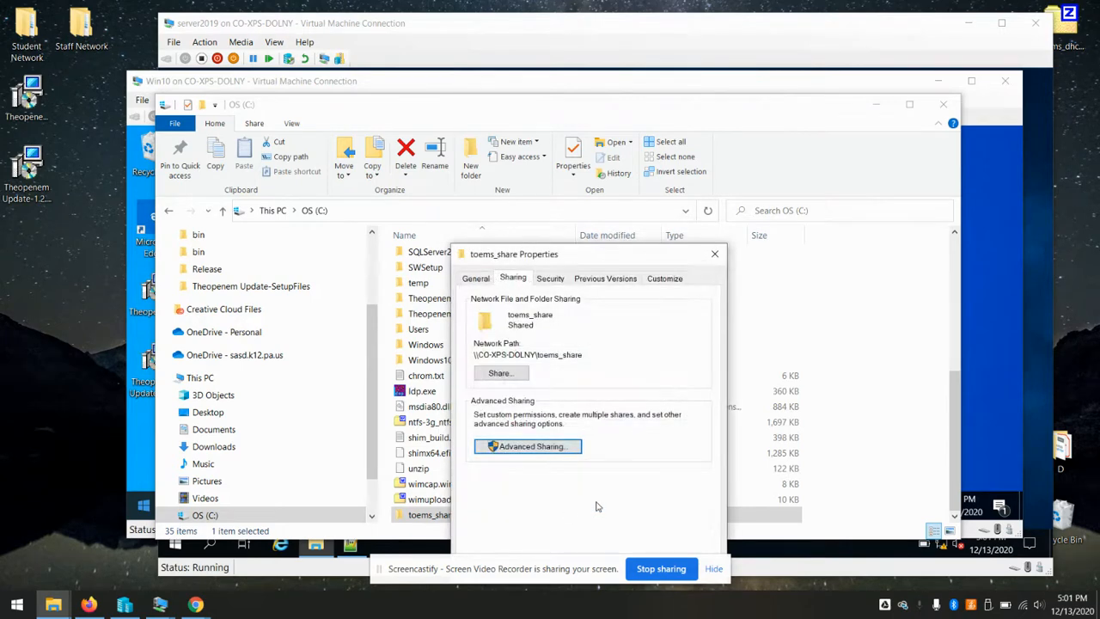
Add the toems user with Modify permission on the folder's security, then close Explorer
{"action": "left_click", "coordinate": [550, 278]}
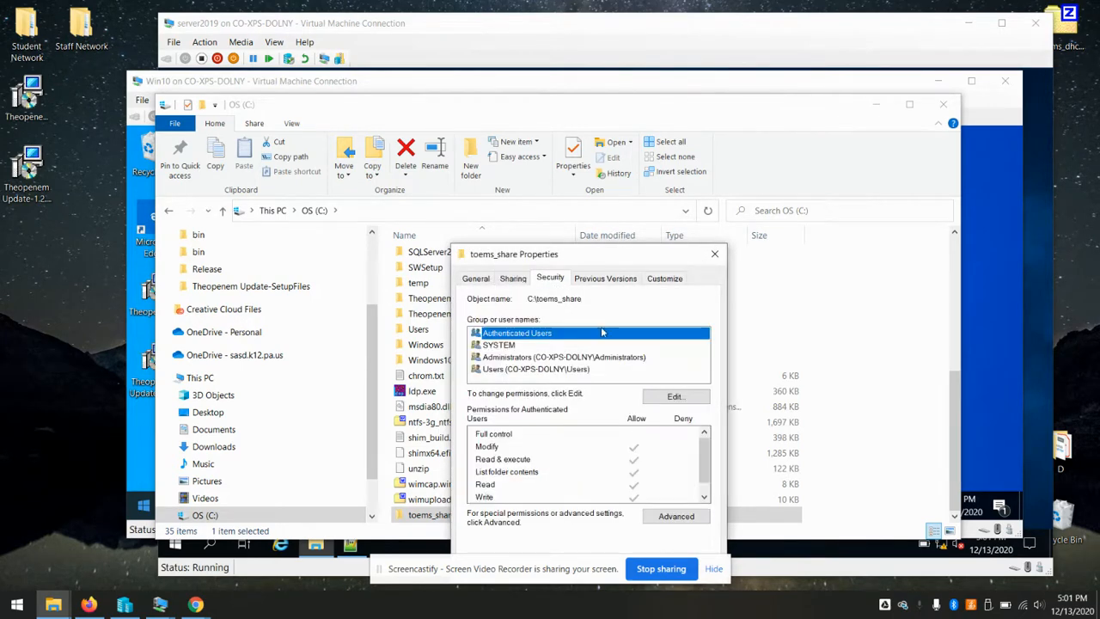
{"action": "left_click", "coordinate": [676, 397]}
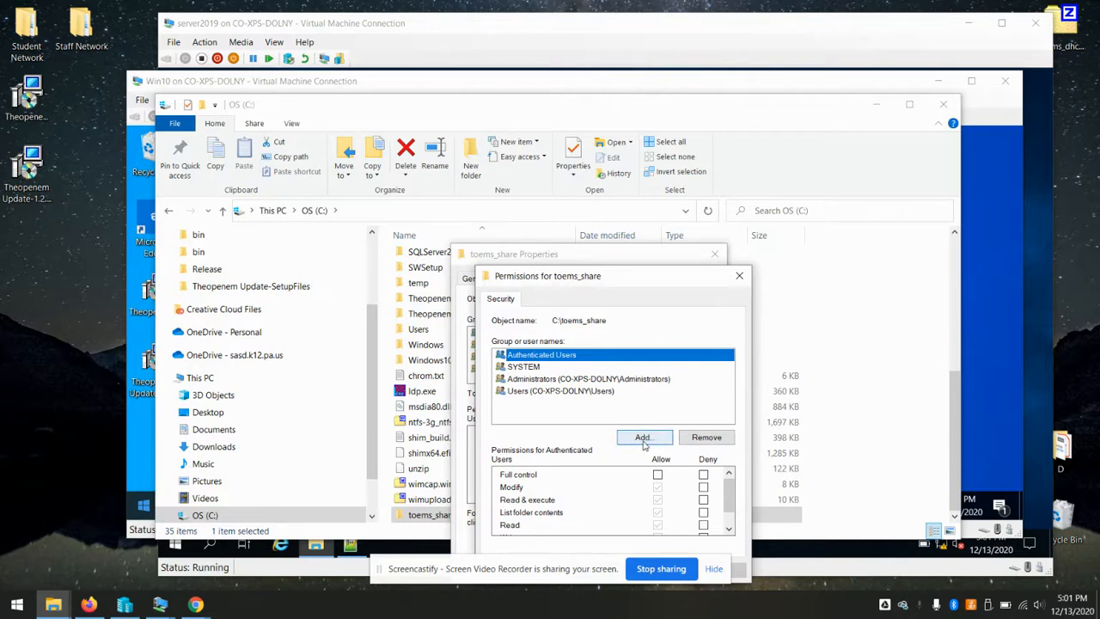
{"action": "left_click", "coordinate": [643, 440]}
{"action": "type", "text": "toems"}
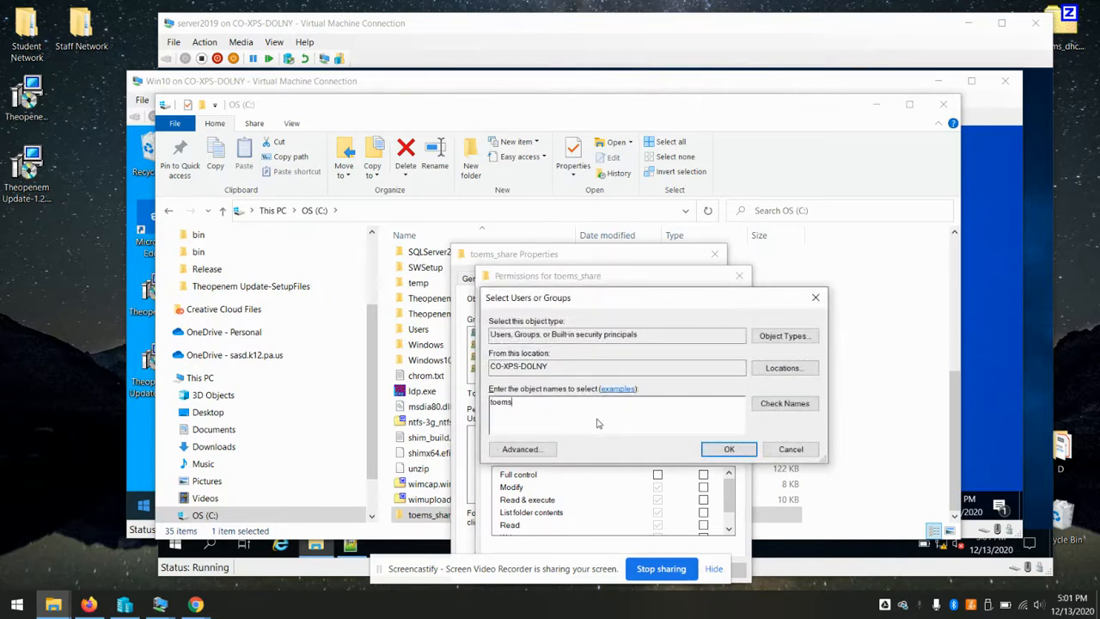
{"action": "left_click", "coordinate": [706, 450]}
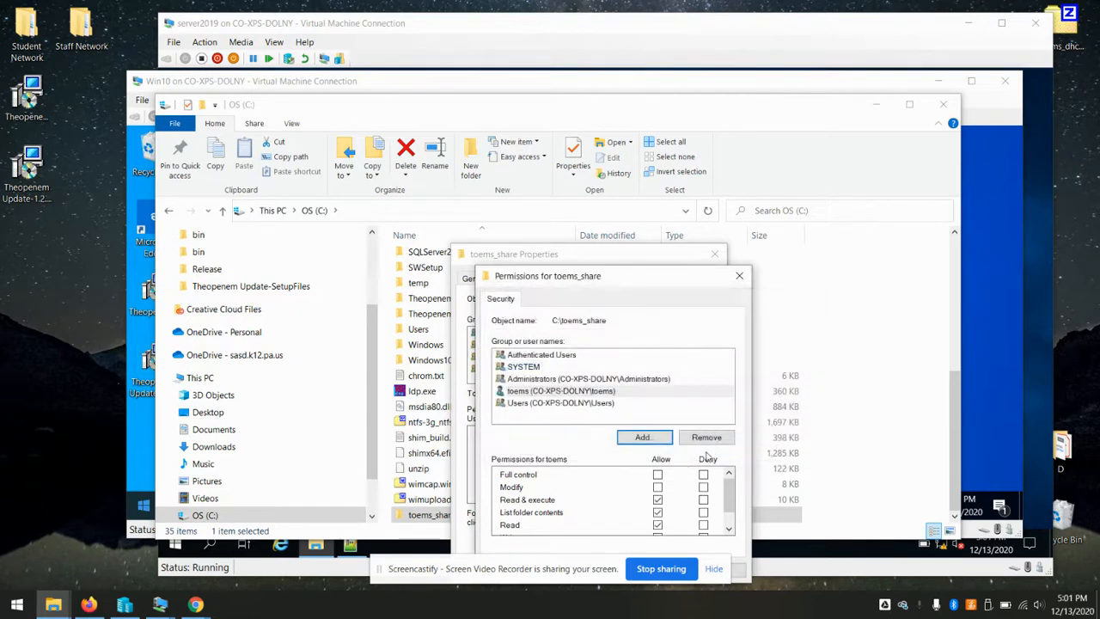
{"action": "left_click", "coordinate": [658, 487]}
{"action": "left_click_drag", "start_coordinate": [640, 282], "coordinate": [639, 213]}
{"action": "left_click", "coordinate": [595, 503]}
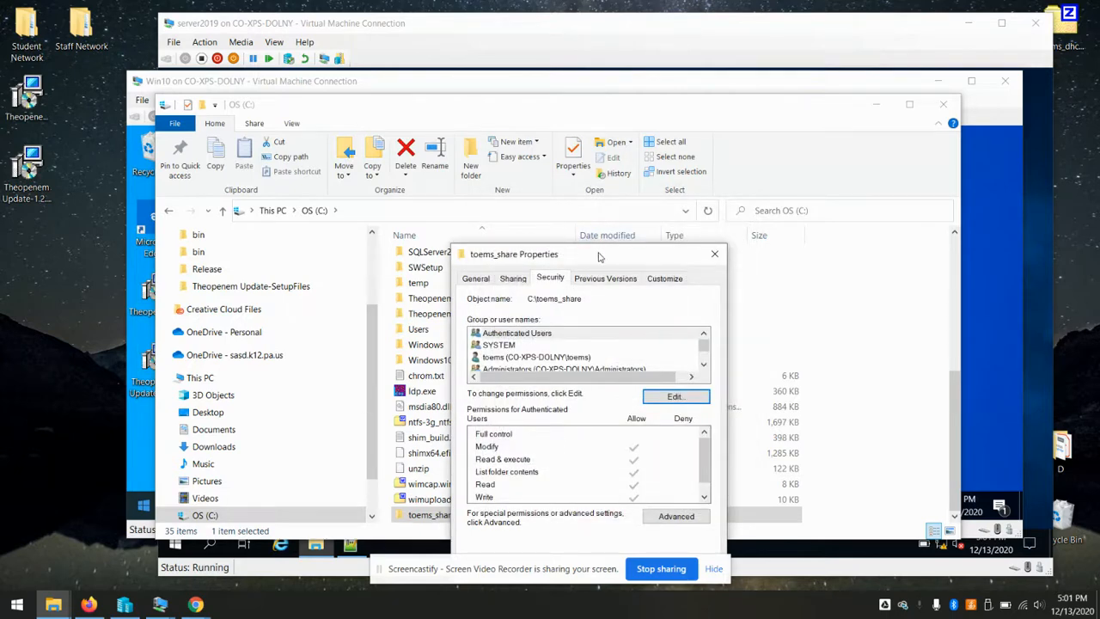
{"action": "left_click", "coordinate": [552, 503]}
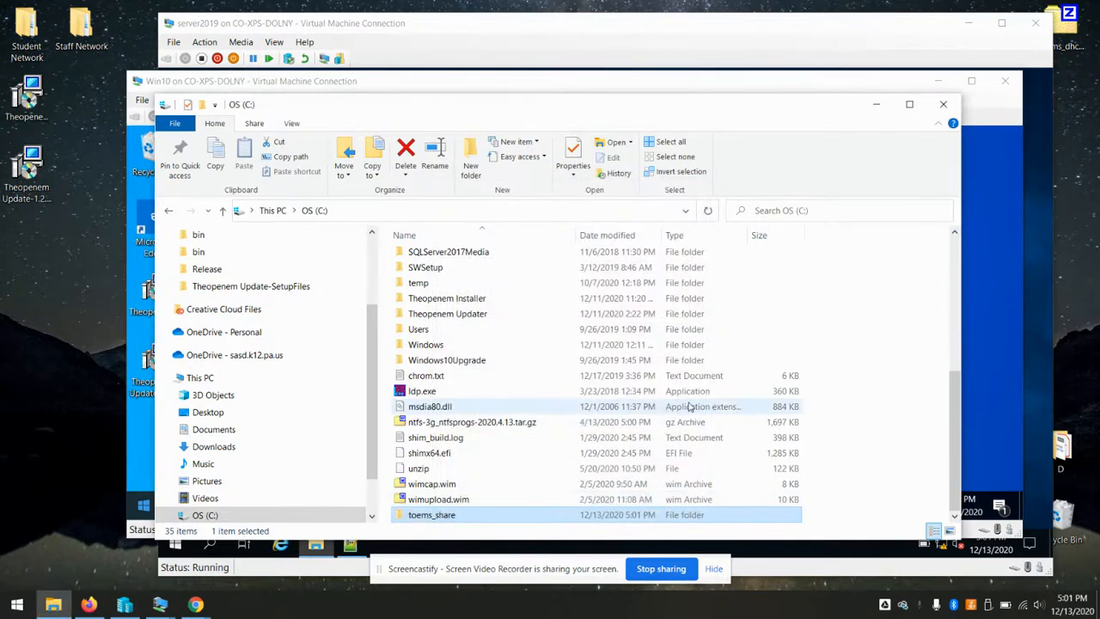
{"action": "left_click", "coordinate": [943, 105]}
Set the storage path to \\192.168.56.1\toems_share using the suggested network path
{"action": "left_click", "coordinate": [89, 604]}
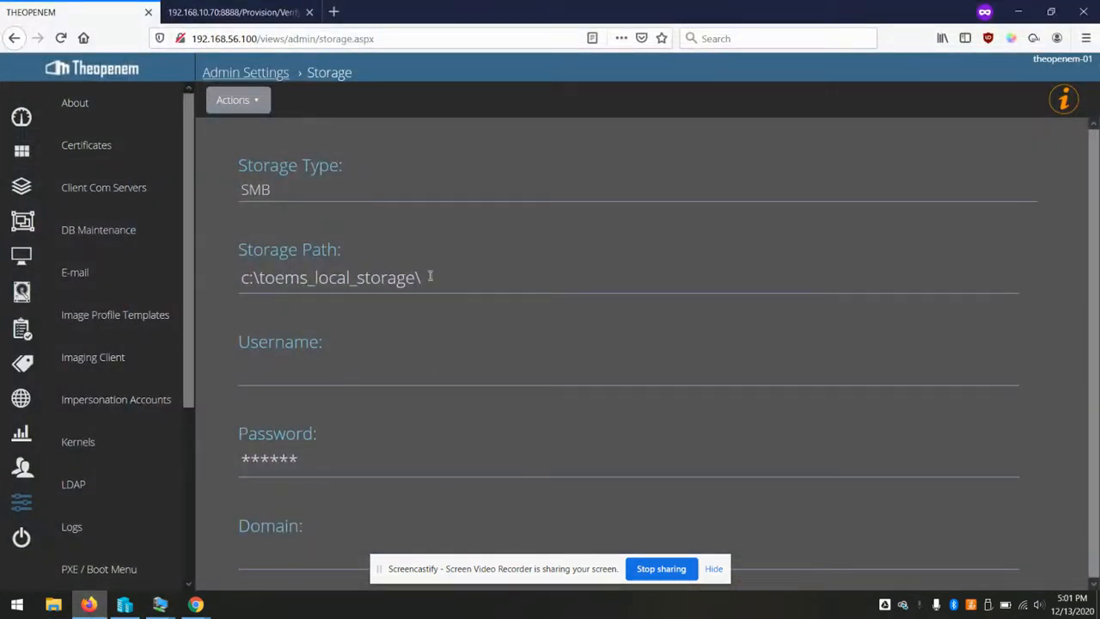
{"action": "triple_click", "coordinate": [447, 278]}
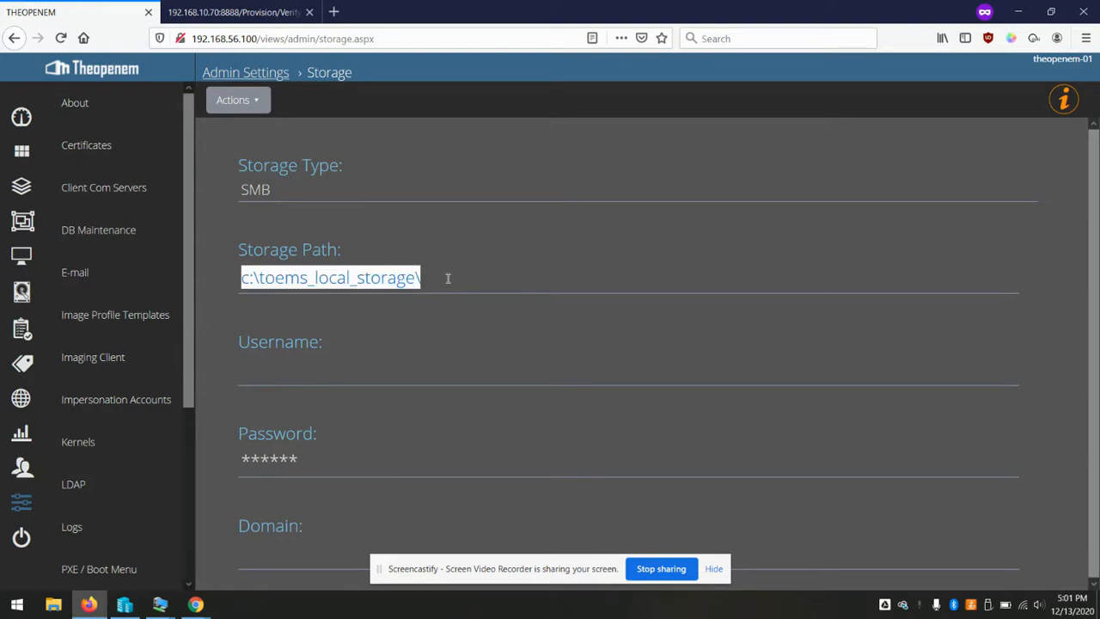
{"action": "type", "text": "192"}
{"action": "key", "text": "BackSpace"}
{"action": "key", "text": "BackSpace"}
{"action": "key", "text": "BackSpace"}
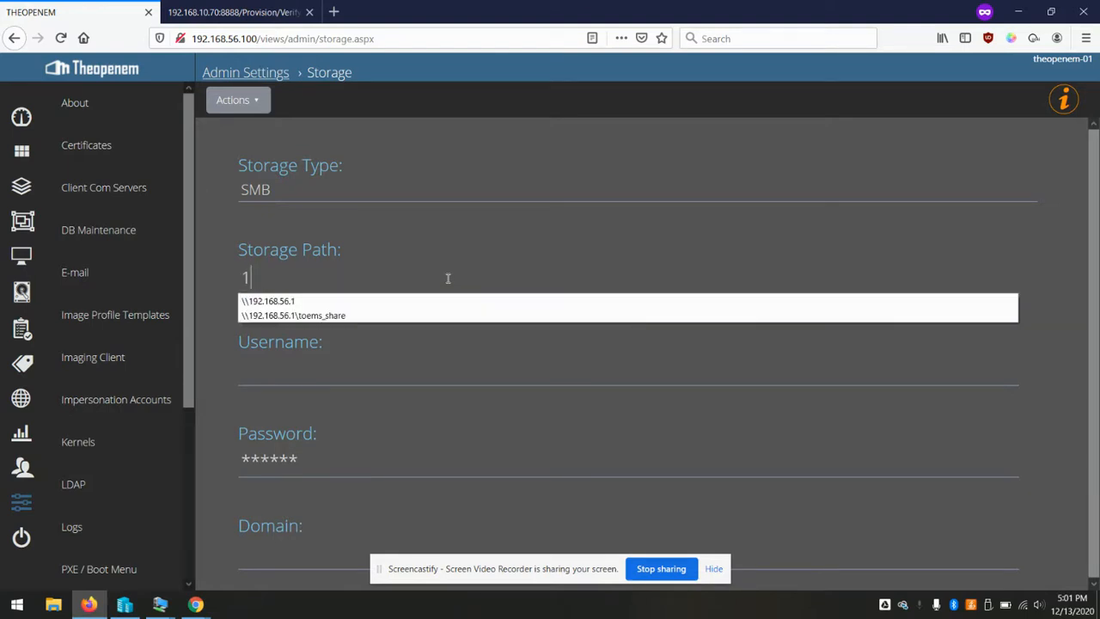
{"action": "type", "text": "\\\\192"}
{"action": "key", "text": "Down"}
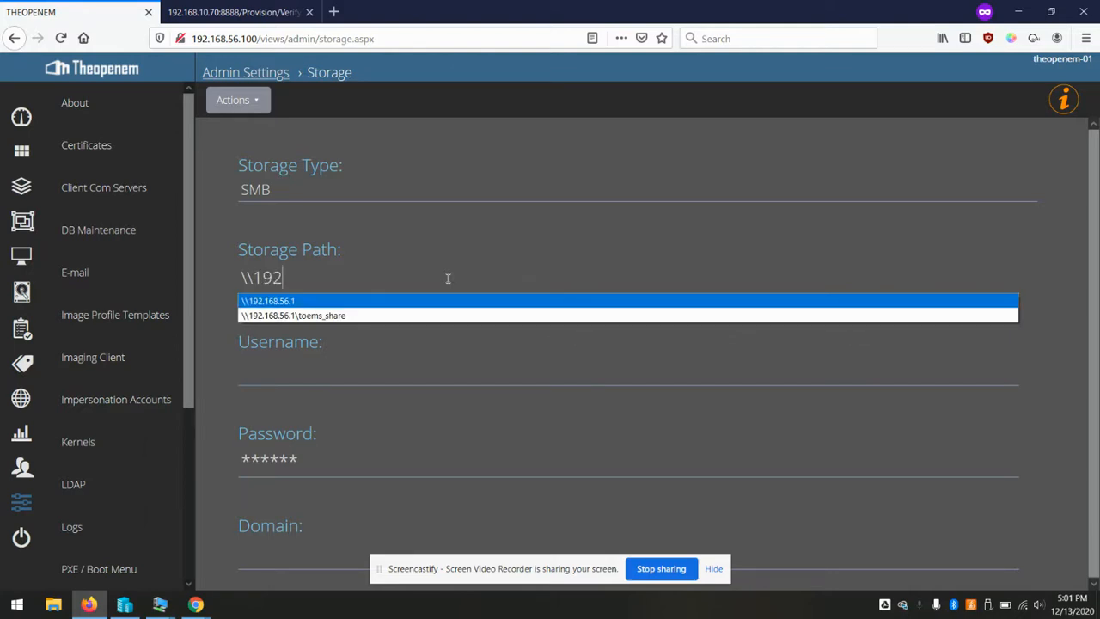
{"action": "key", "text": "Down"}
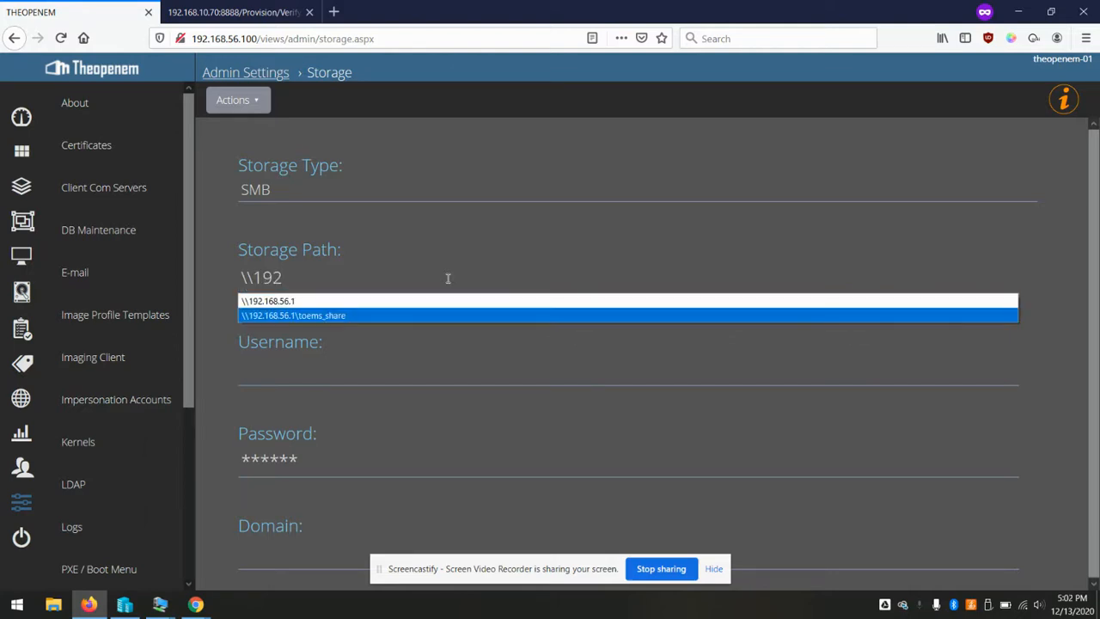
{"action": "left_click", "coordinate": [290, 314]}
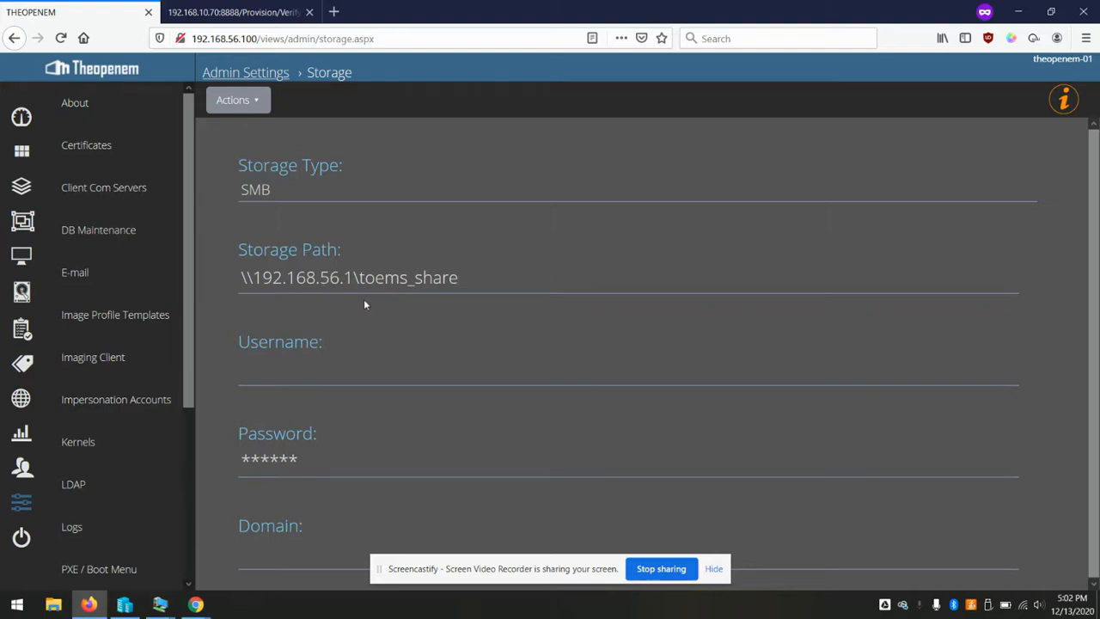
{"action": "left_click_drag", "start_coordinate": [272, 277], "coordinate": [346, 276]}
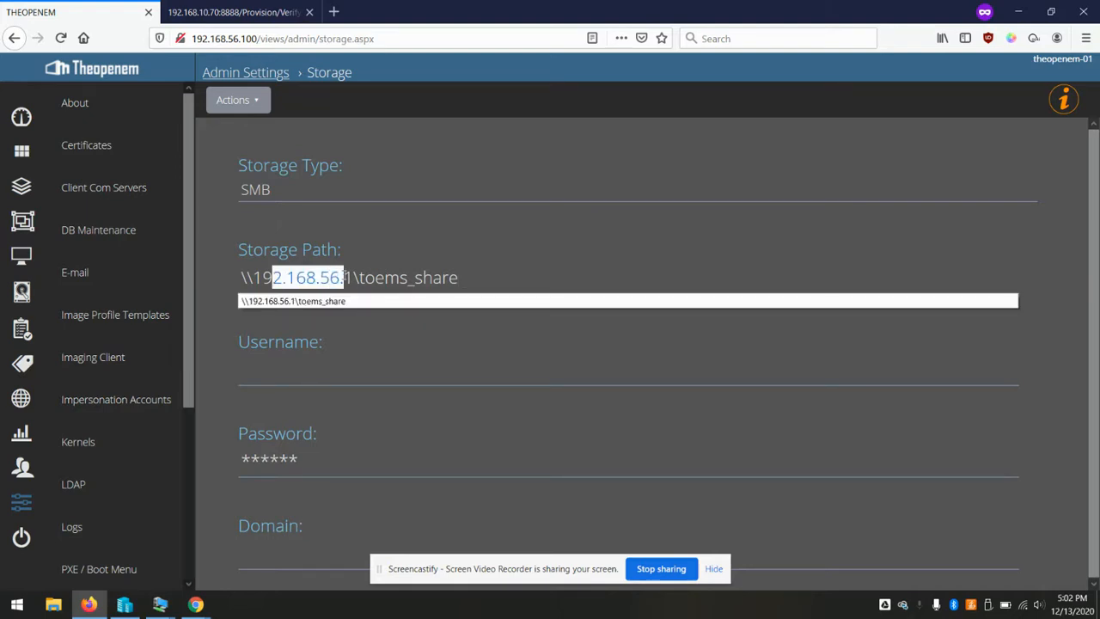
{"action": "left_click", "coordinate": [428, 277]}
{"action": "left_click", "coordinate": [396, 369]}
{"action": "key", "text": "Tab"}
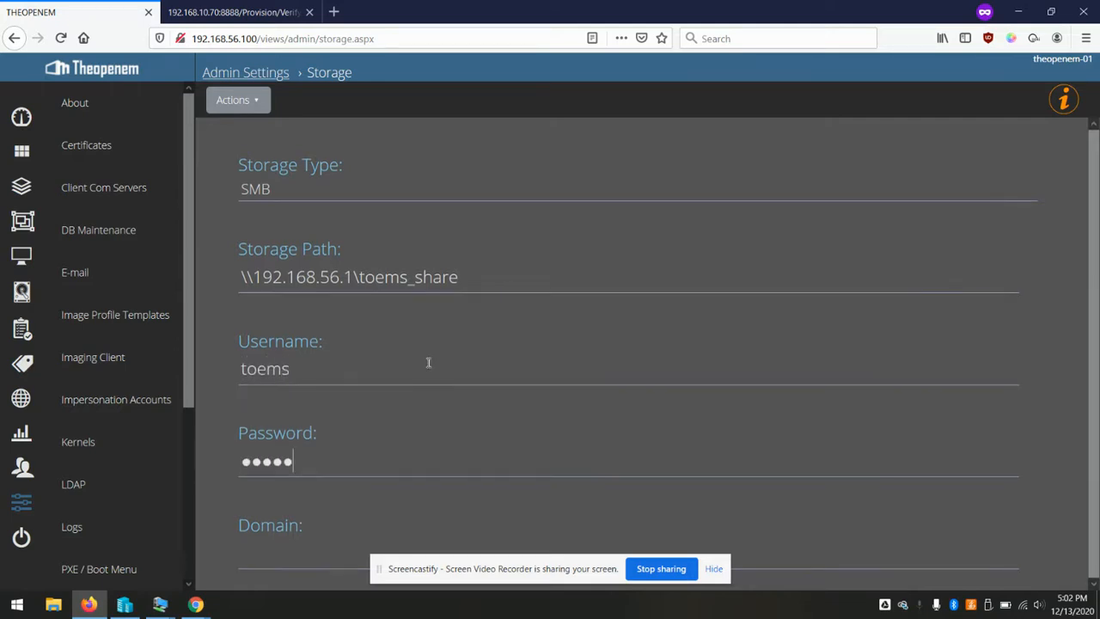
{"action": "left_click", "coordinate": [238, 100]}
{"action": "left_click", "coordinate": [265, 135]}
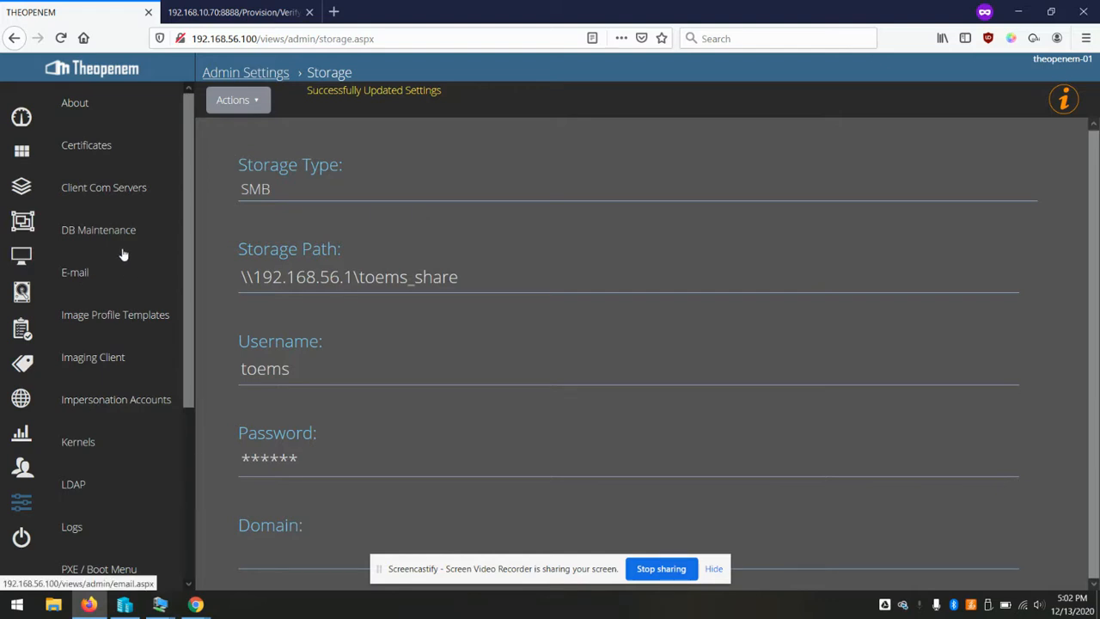
{"action": "left_click", "coordinate": [23, 294]}
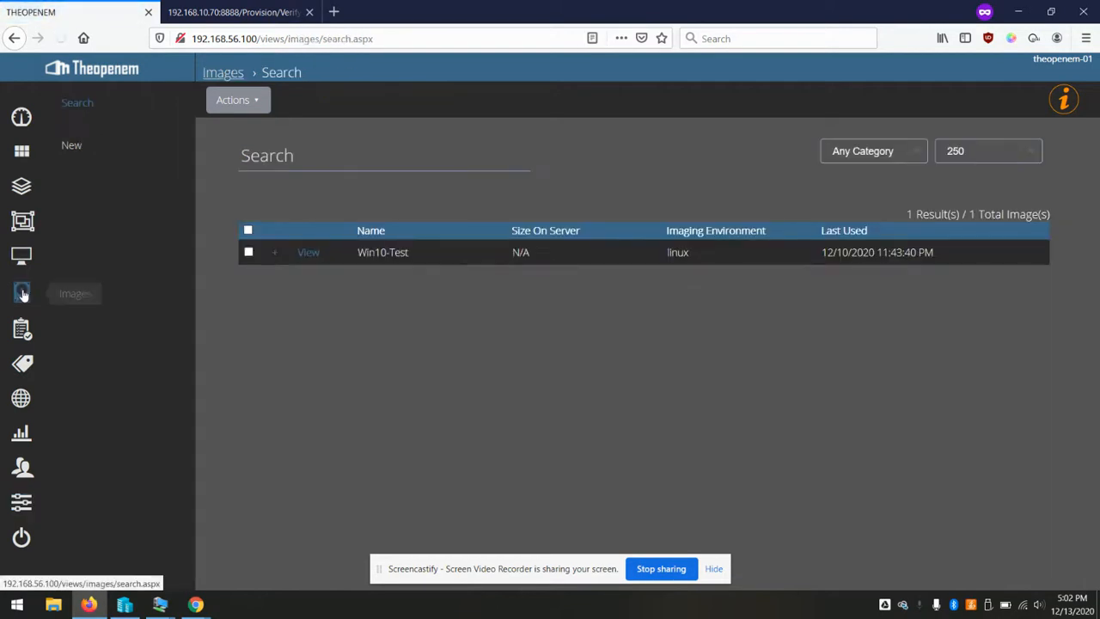
Open Win10-Test's Replication Status, noting it's replicated on theopenem-01_com1 but not the other two
{"action": "left_click", "coordinate": [308, 254]}
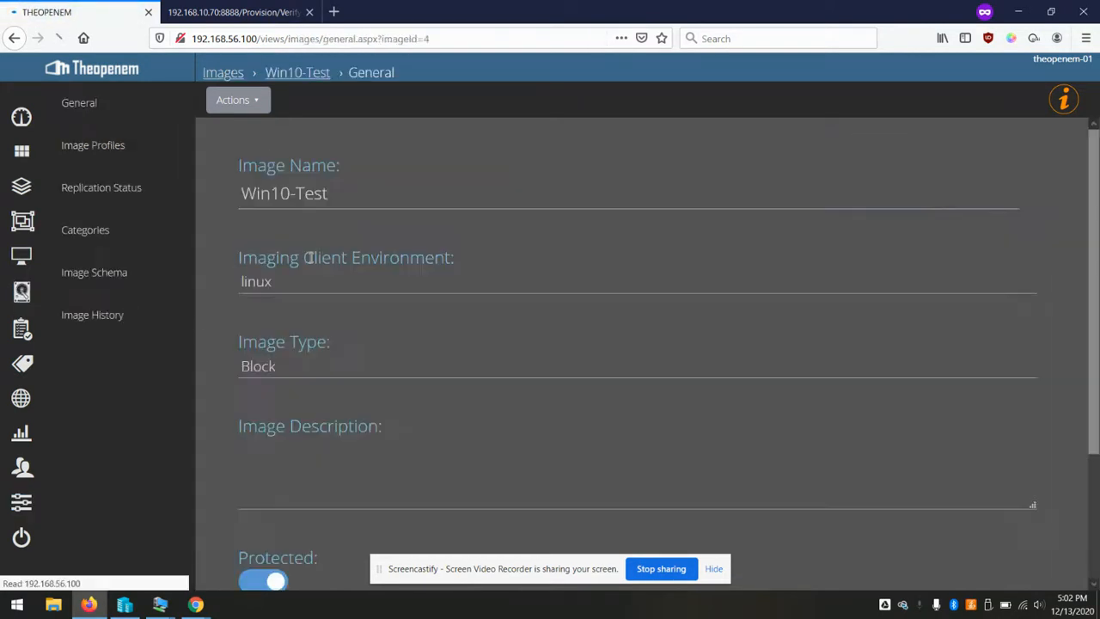
{"action": "left_click", "coordinate": [129, 194]}
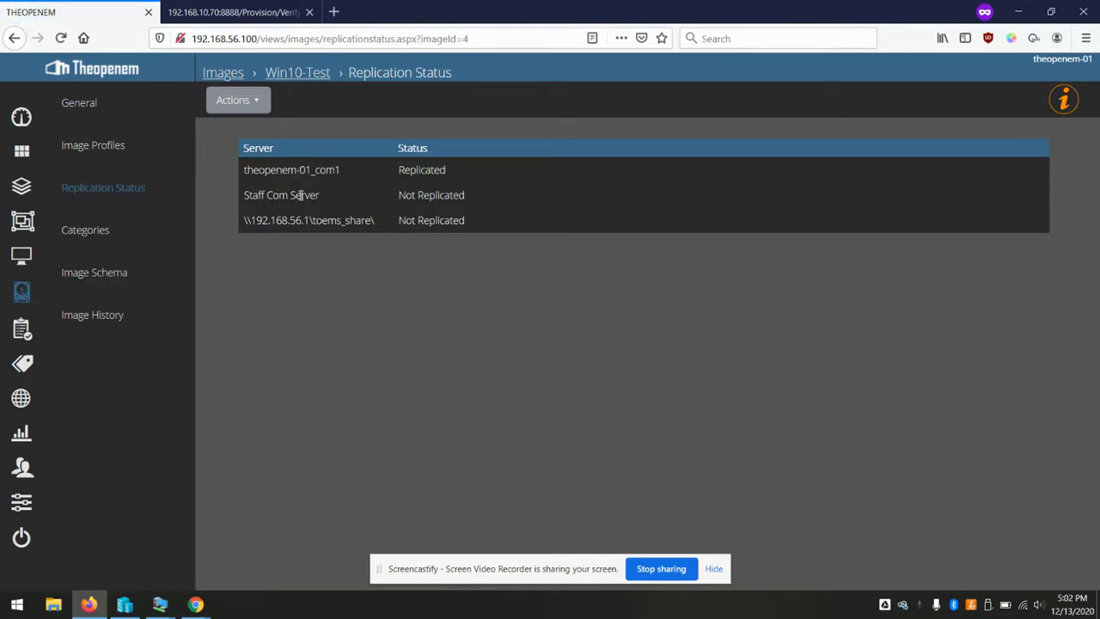
{"action": "left_click_drag", "start_coordinate": [255, 170], "coordinate": [448, 174]}
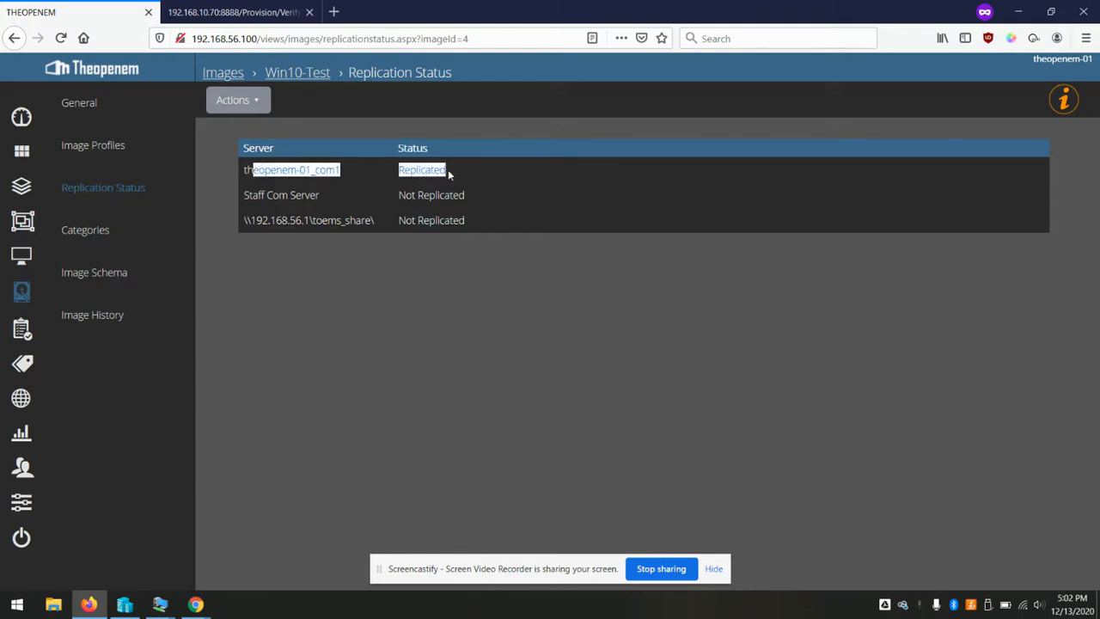
{"action": "left_click", "coordinate": [465, 174]}
{"action": "left_click_drag", "start_coordinate": [398, 171], "coordinate": [468, 178]}
{"action": "left_click", "coordinate": [472, 178]}
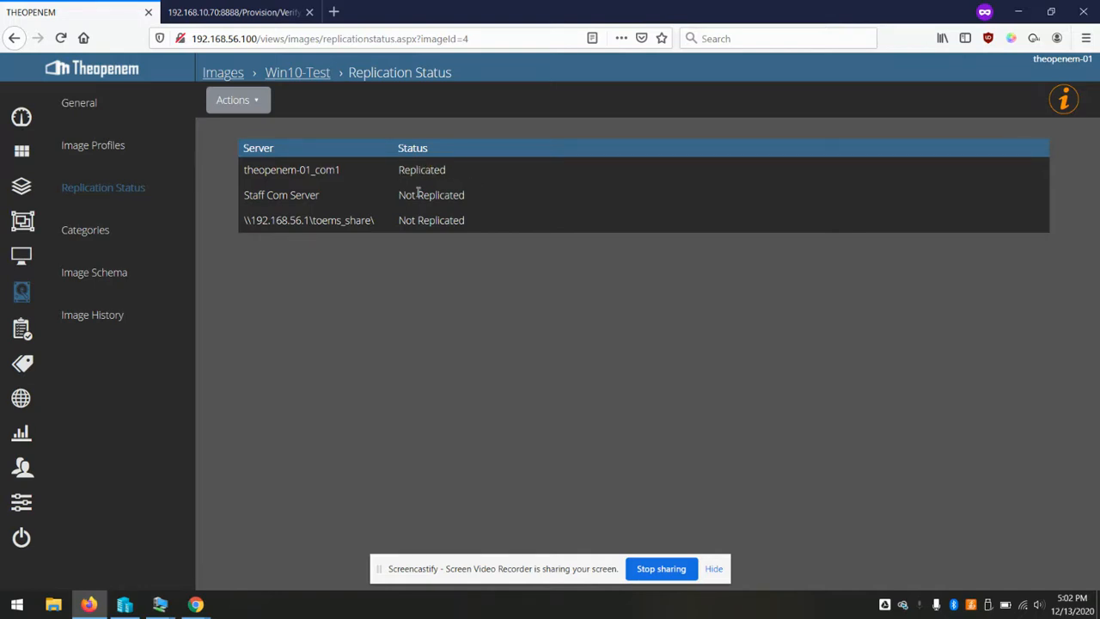
{"action": "left_click_drag", "start_coordinate": [260, 195], "coordinate": [467, 221]}
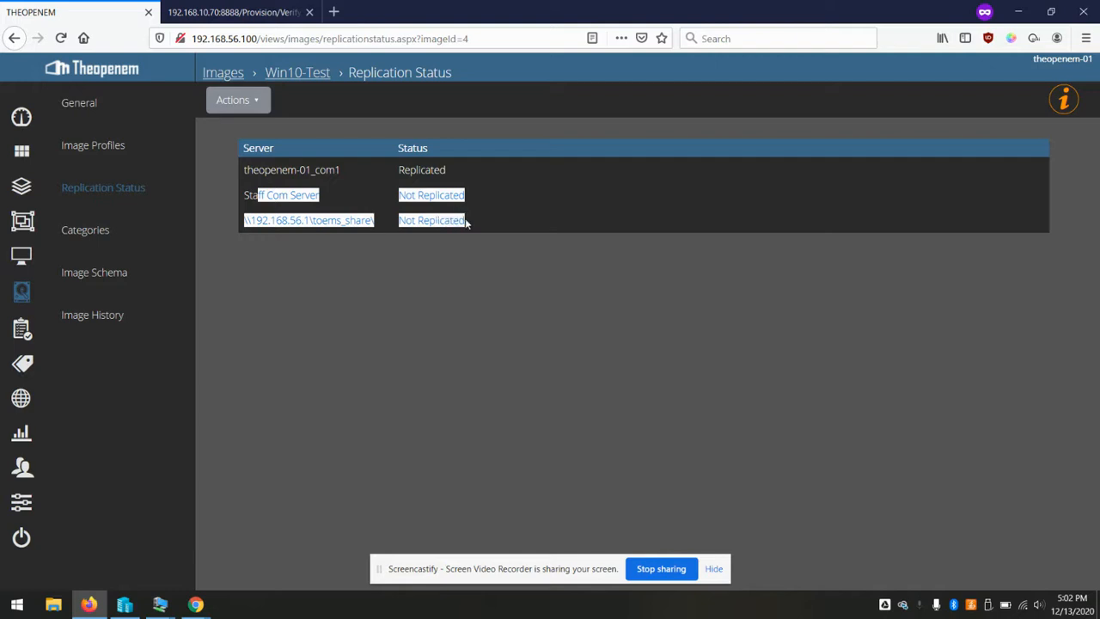
{"action": "left_click", "coordinate": [480, 339]}
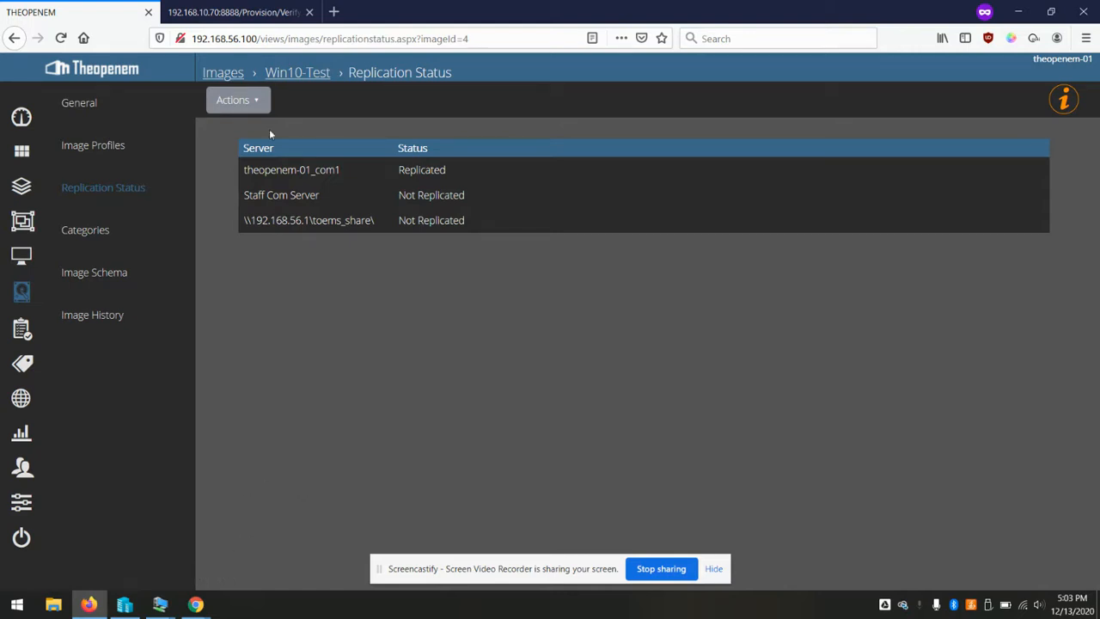
Reopen Admin Settings > Storage Location, highlight the 192.168.56.1 path IP, then switch to the Win10 VM
{"action": "mouse_move", "coordinate": [160, 604]}
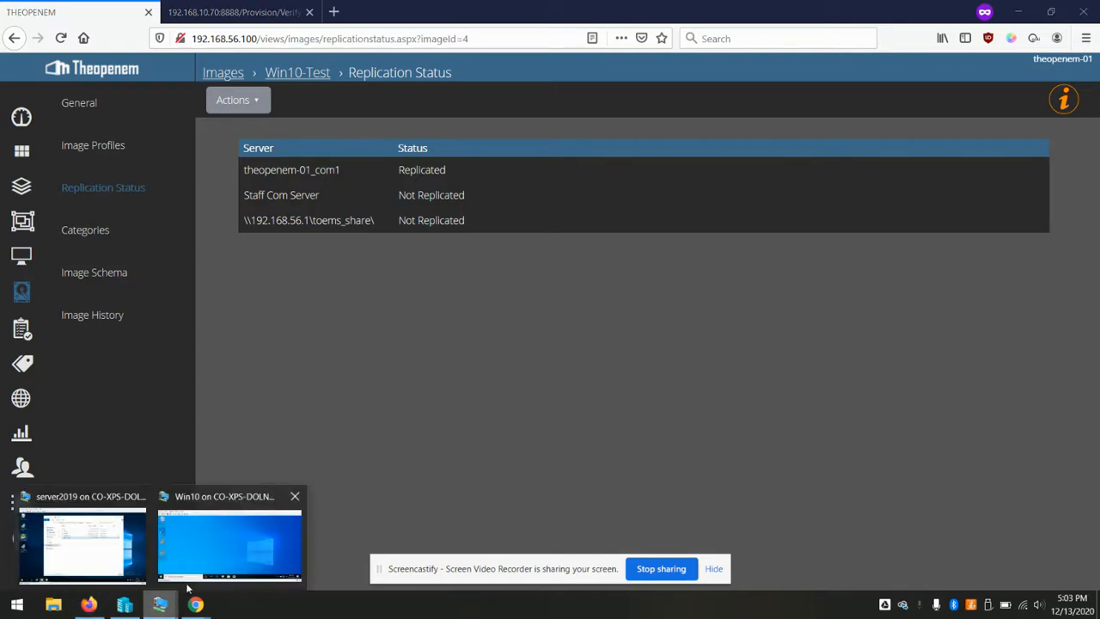
{"action": "left_click", "coordinate": [220, 570]}
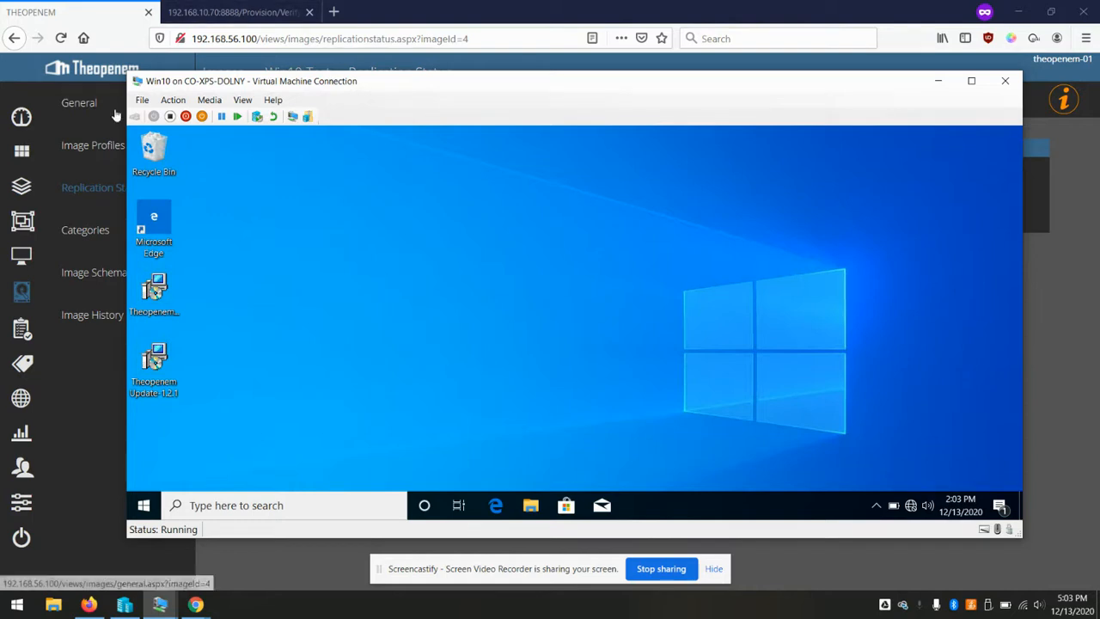
{"action": "left_click", "coordinate": [19, 504]}
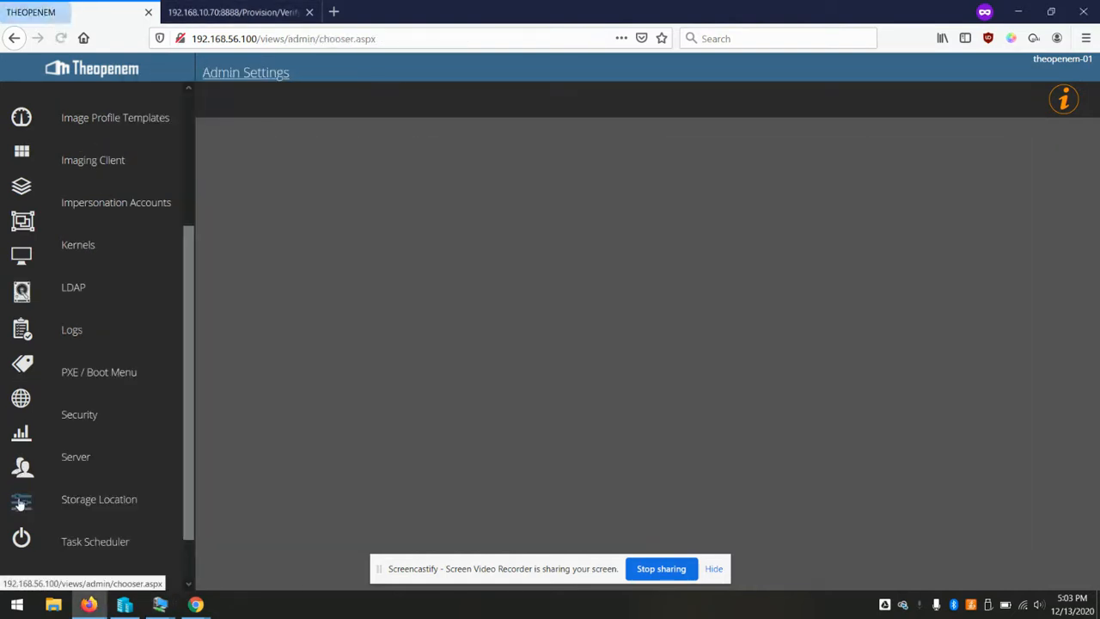
{"action": "scroll", "coordinate": [86, 321], "scroll_direction": "down", "scroll_amount": 2}
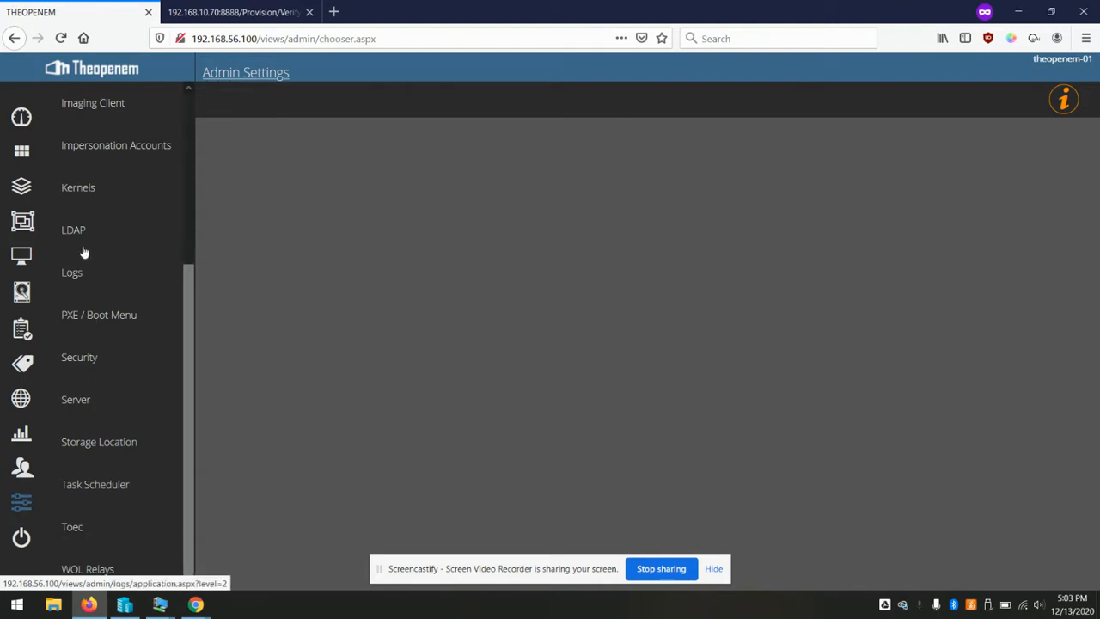
{"action": "left_click", "coordinate": [89, 444]}
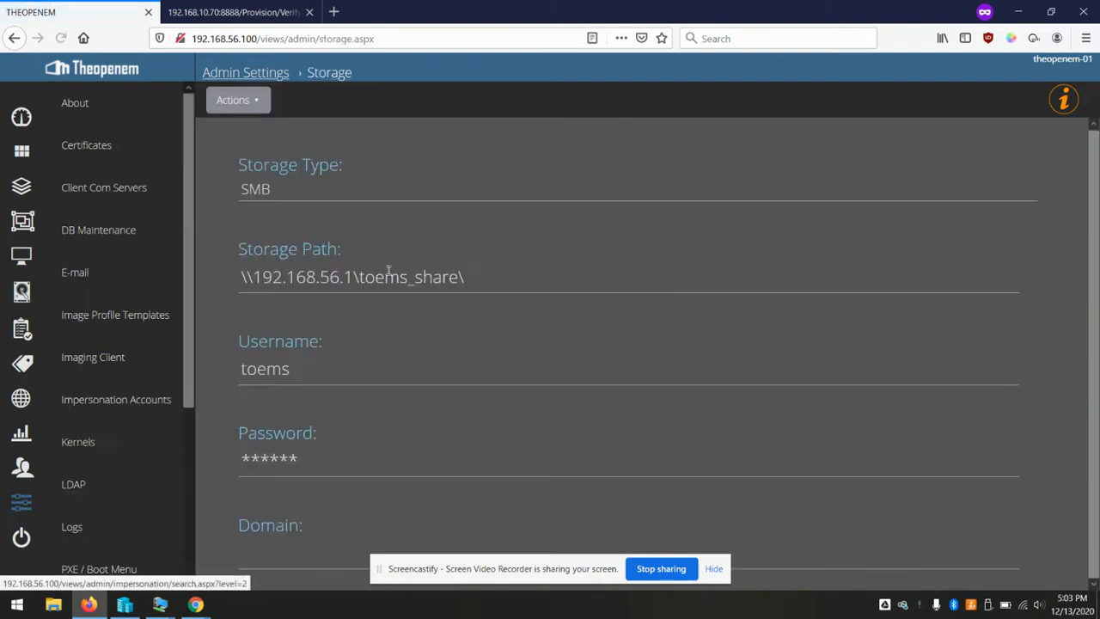
{"action": "left_click_drag", "start_coordinate": [262, 276], "coordinate": [352, 276]}
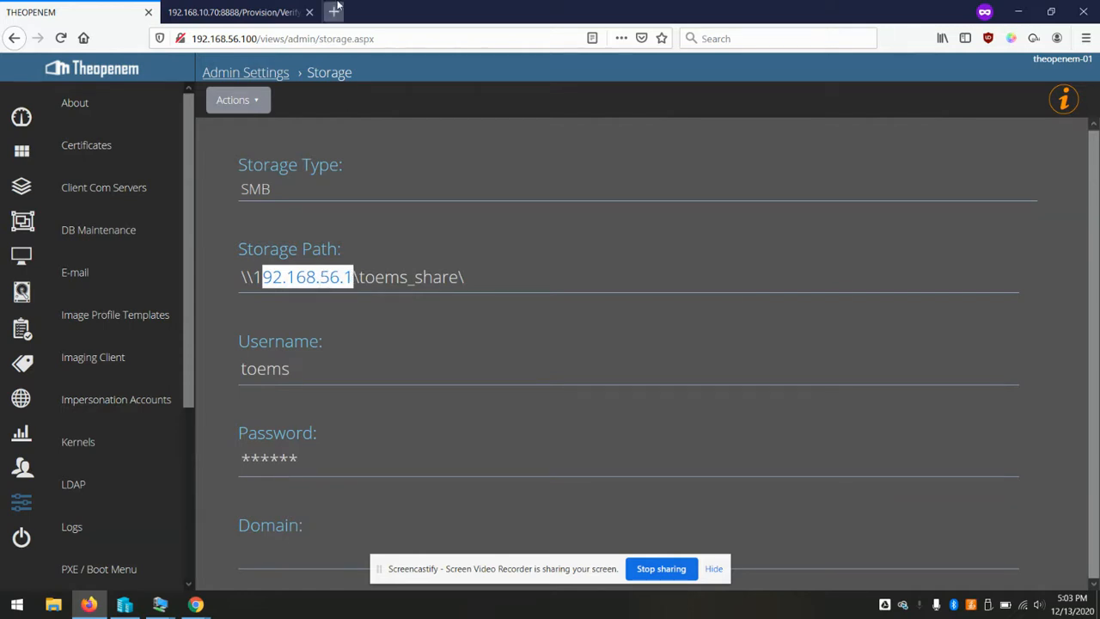
{"action": "mouse_move", "coordinate": [161, 608]}
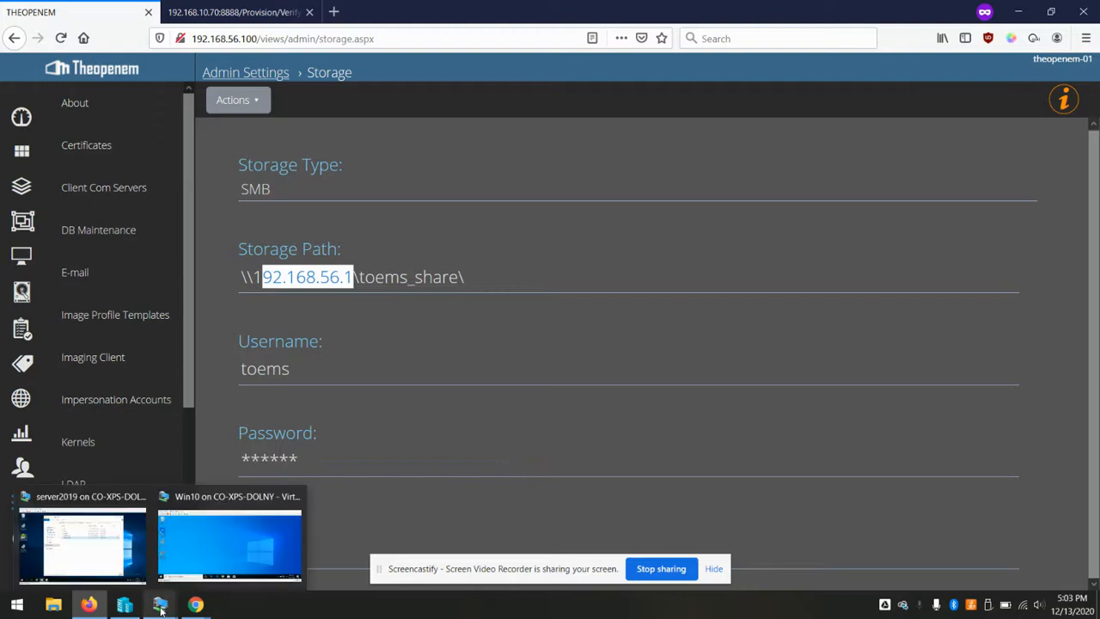
{"action": "left_click", "coordinate": [228, 530]}
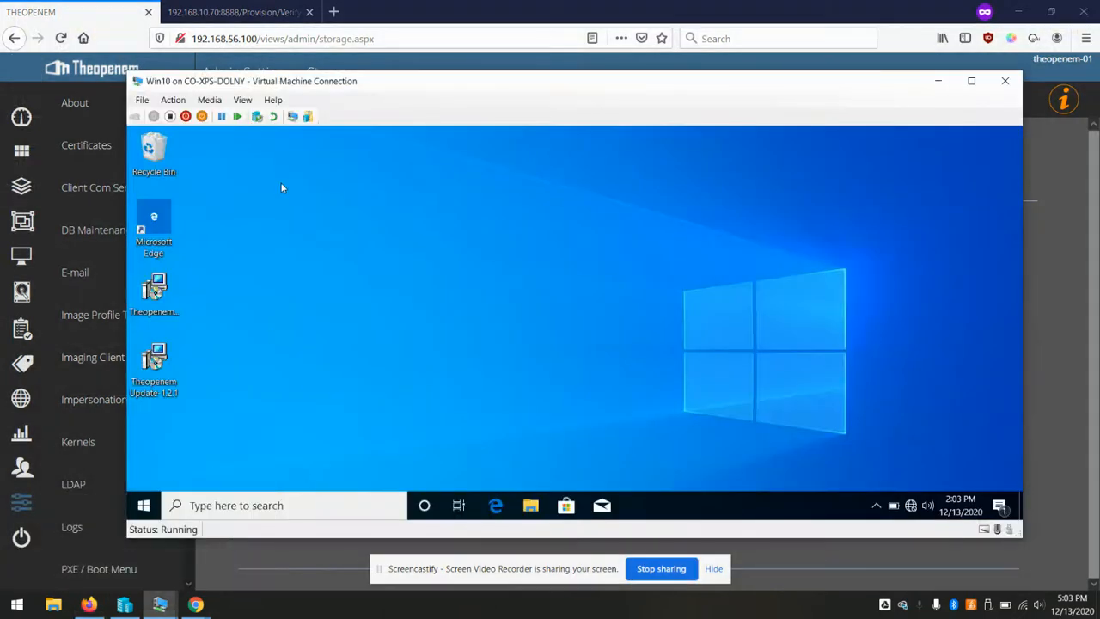
Add a second network adapter to the Win10 VM connected to the Internal - Student switch
{"action": "left_click", "coordinate": [142, 102]}
{"action": "left_click", "coordinate": [169, 114]}
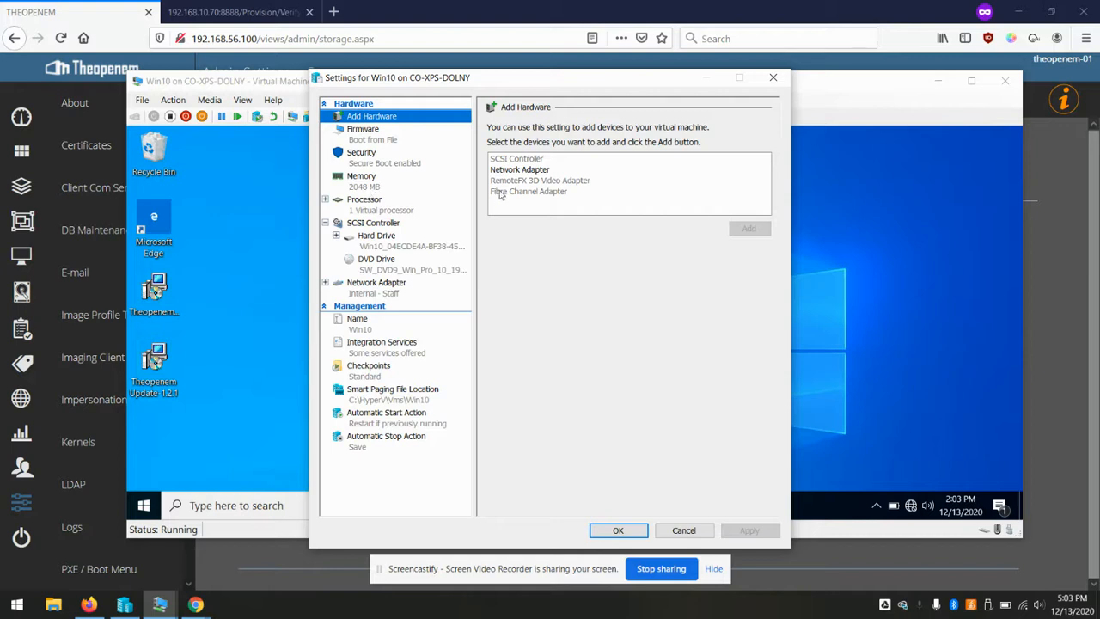
{"action": "left_click", "coordinate": [518, 171]}
{"action": "left_click", "coordinate": [745, 229]}
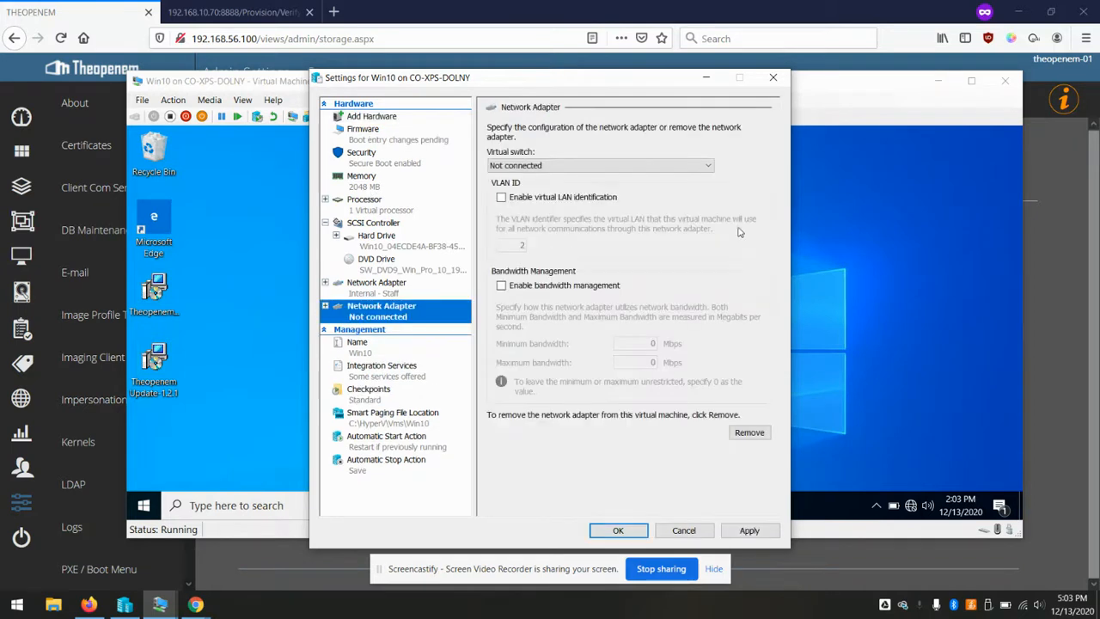
{"action": "left_click", "coordinate": [694, 166]}
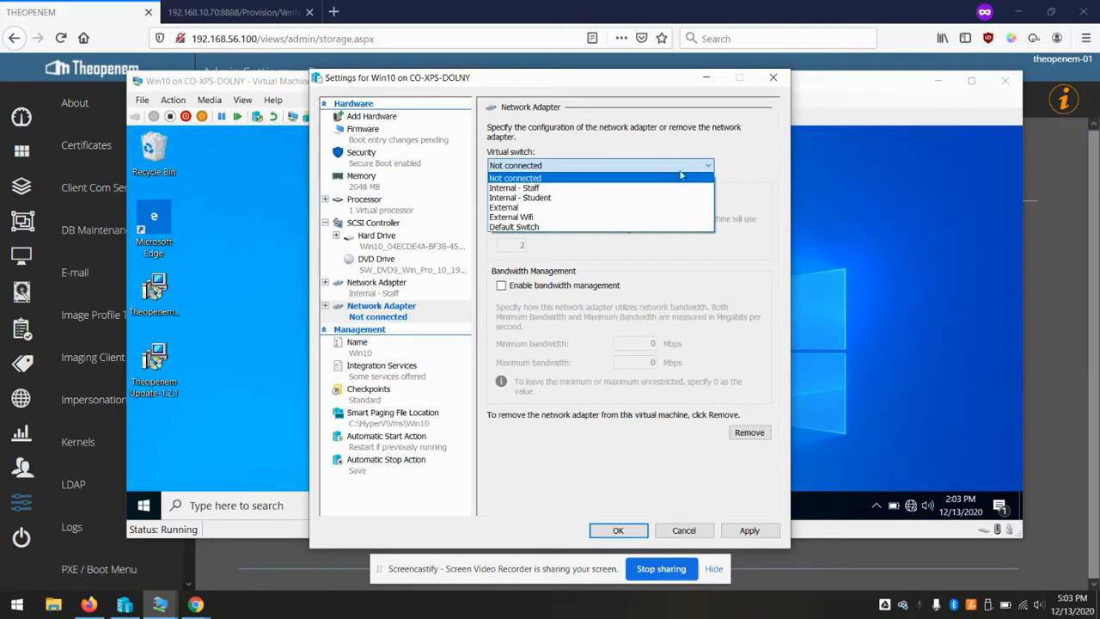
{"action": "left_click", "coordinate": [580, 199]}
{"action": "left_click", "coordinate": [628, 532]}
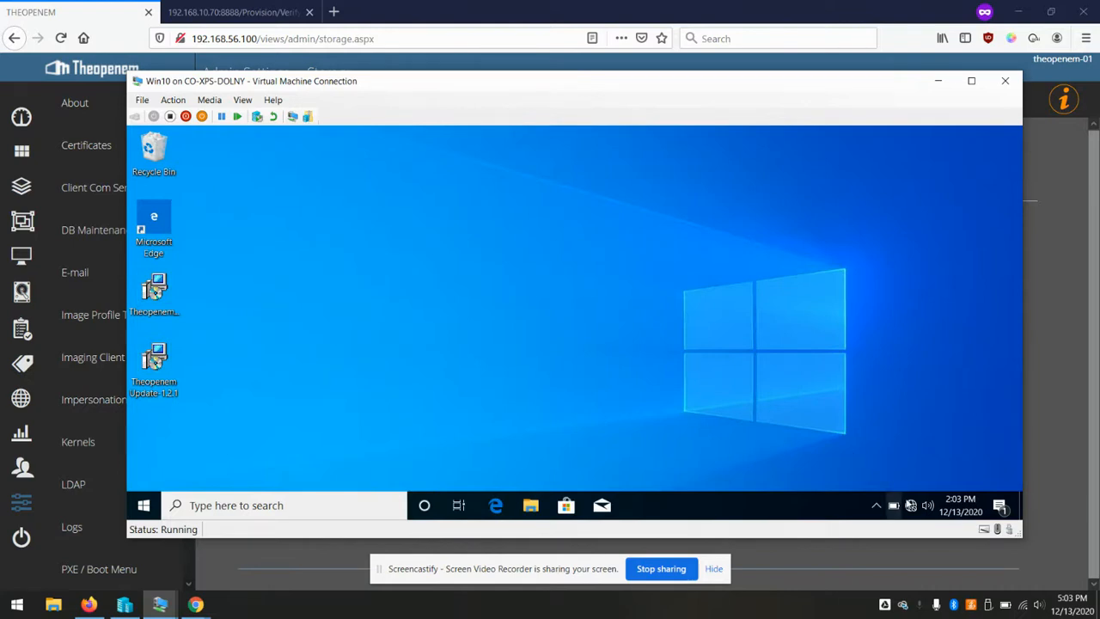
Open the Ethernet 2 adapter properties from the VM's Network & Internet settings
{"action": "right_click", "coordinate": [904, 503]}
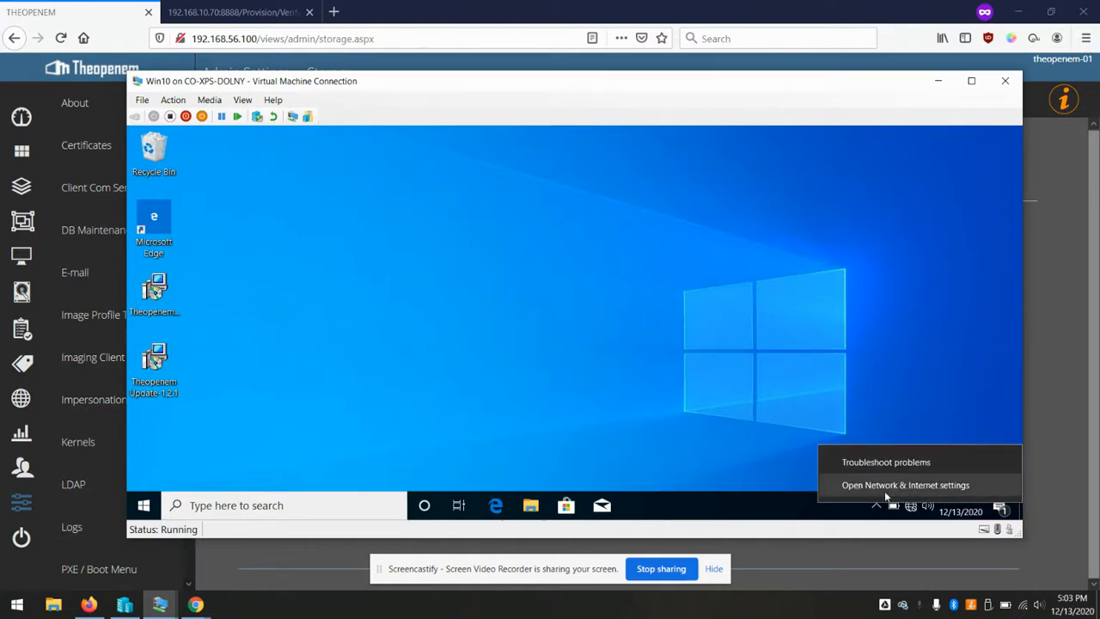
{"action": "left_click", "coordinate": [885, 490]}
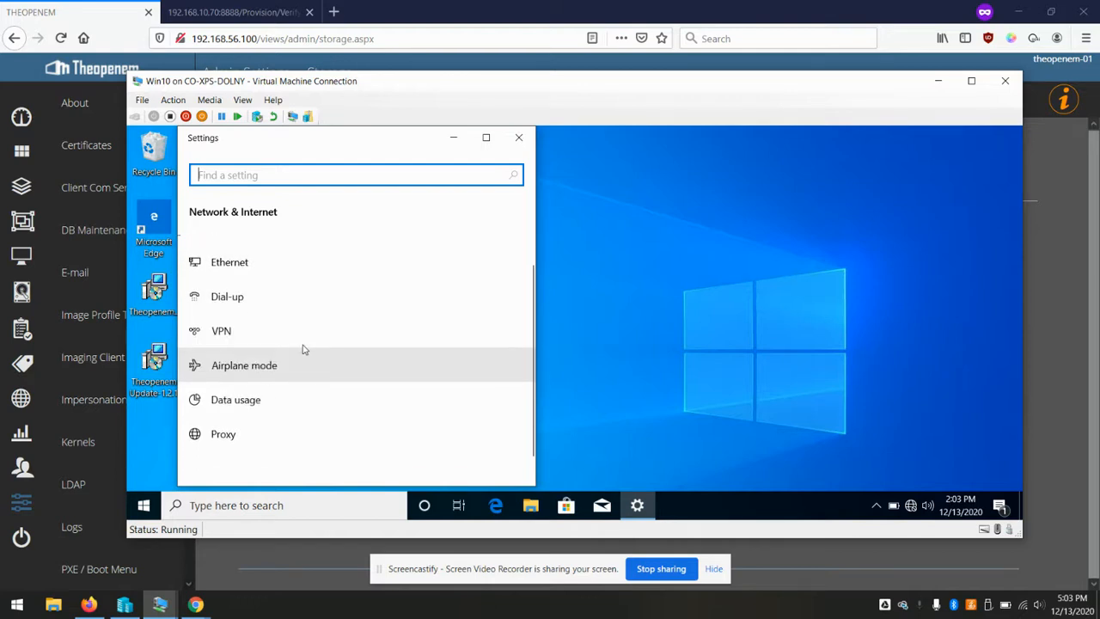
{"action": "left_click", "coordinate": [243, 290]}
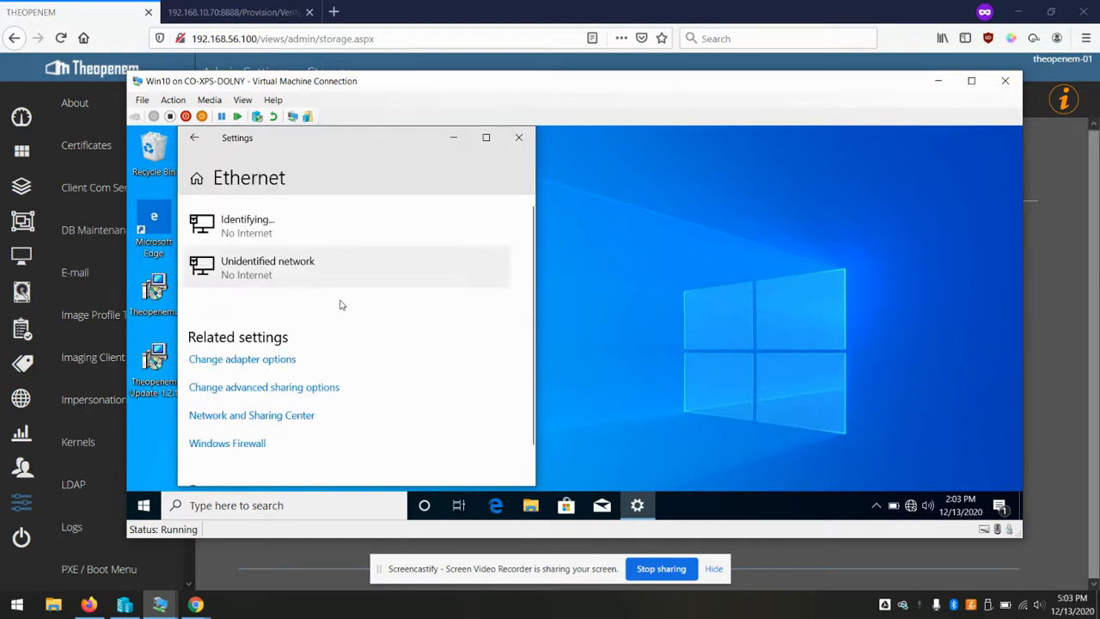
{"action": "left_click", "coordinate": [267, 317]}
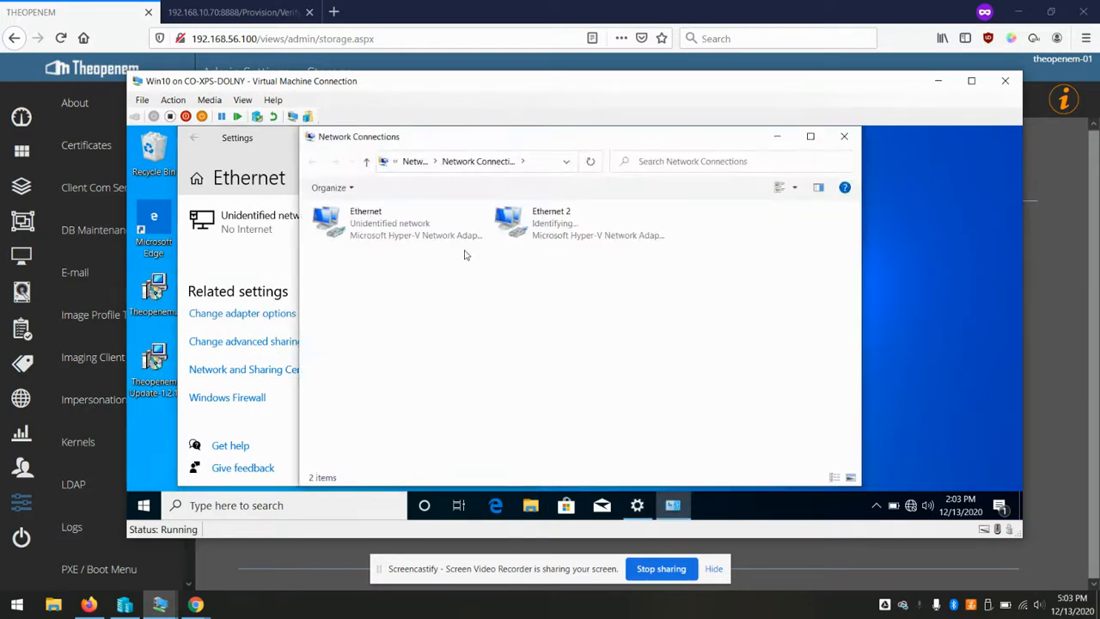
{"action": "right_click", "coordinate": [553, 225]}
{"action": "left_click", "coordinate": [593, 359]}
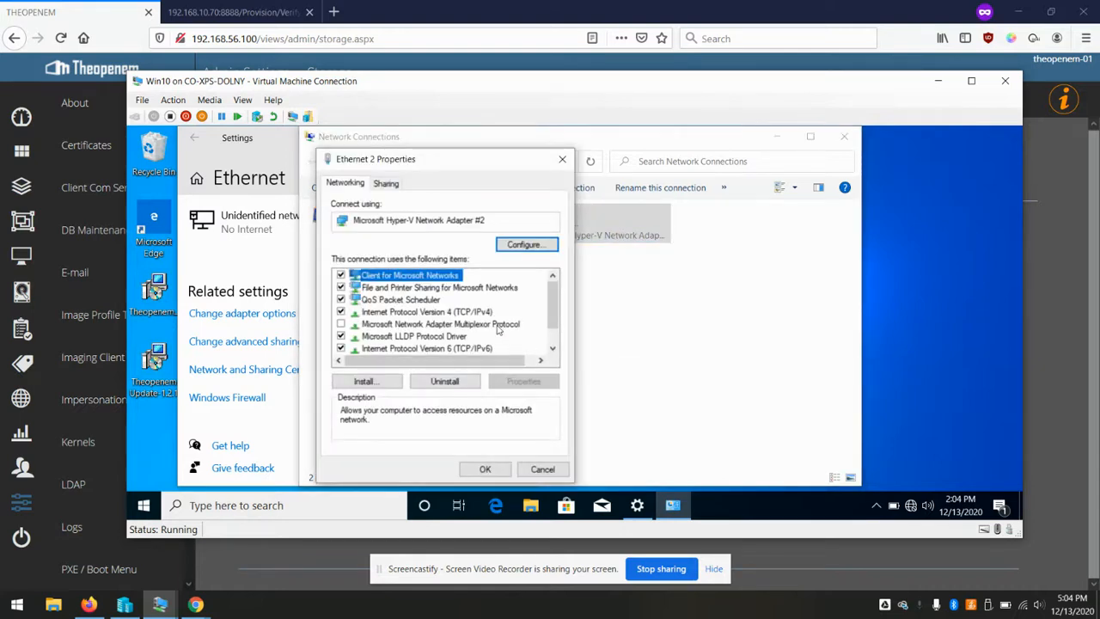
Give Ethernet 2 static IPv4 192.168.56.30, mask 255.255.255.0, and close the network windows
{"action": "double_click", "coordinate": [464, 311]}
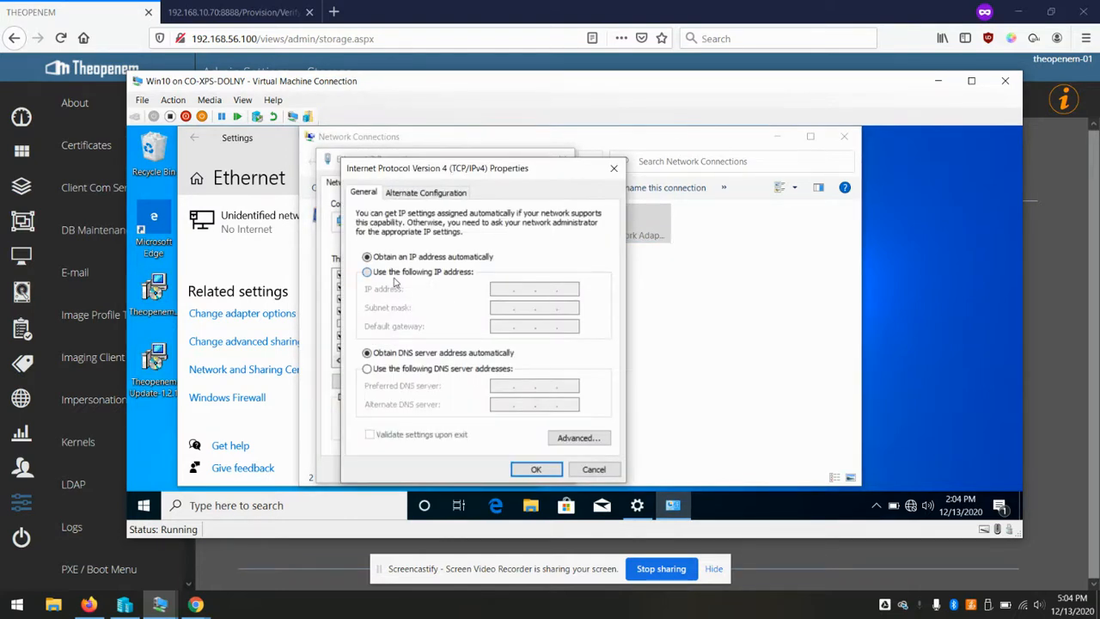
{"action": "left_click", "coordinate": [367, 271]}
{"action": "type", "text": "192 . 168 . "}
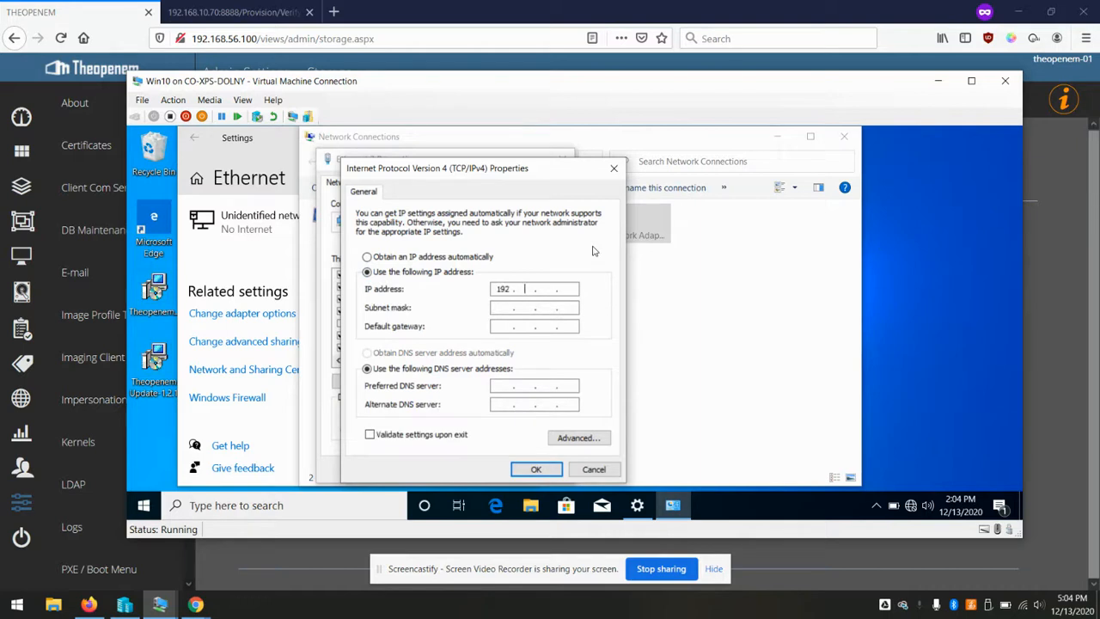
{"action": "type", "text": "56 . 30"}
{"action": "key", "text": "Tab"}
{"action": "left_click", "coordinate": [536, 469]}
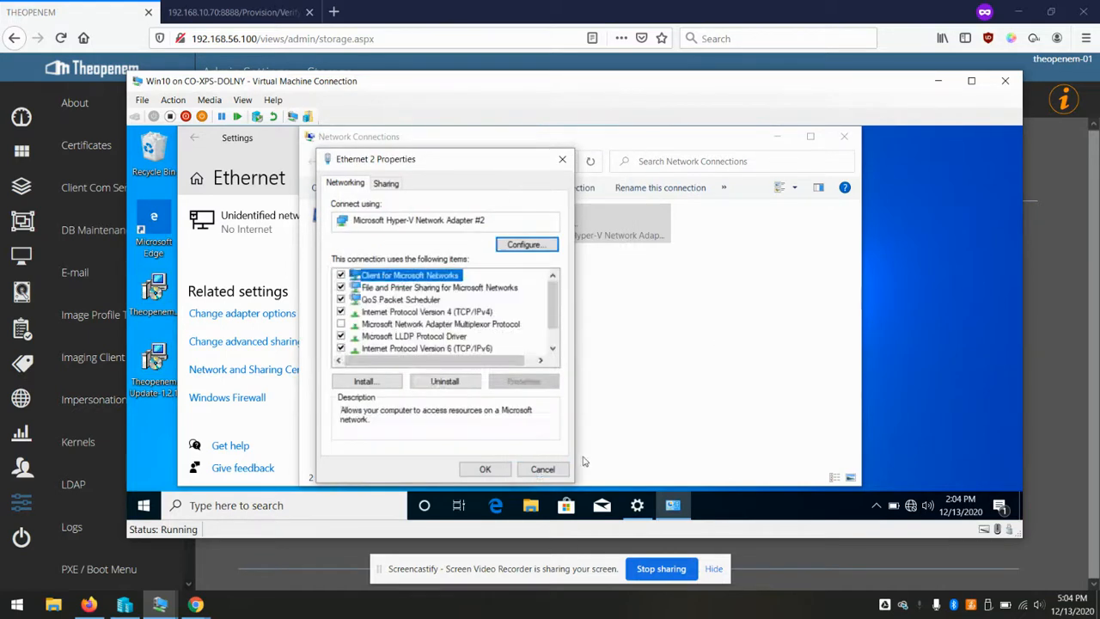
{"action": "left_click", "coordinate": [487, 469]}
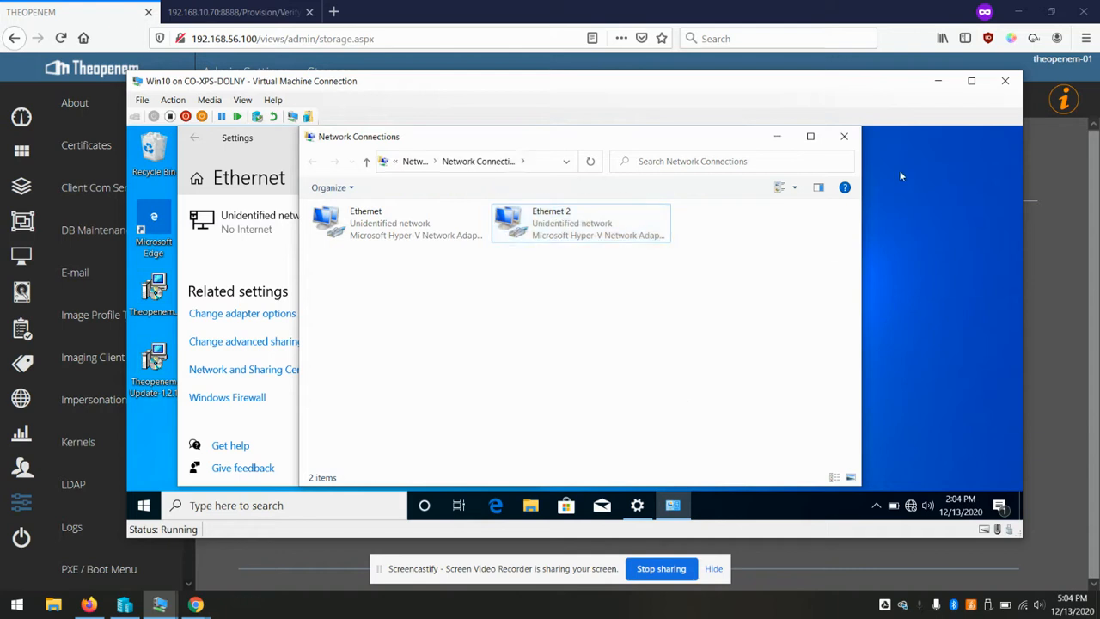
{"action": "left_click", "coordinate": [845, 136]}
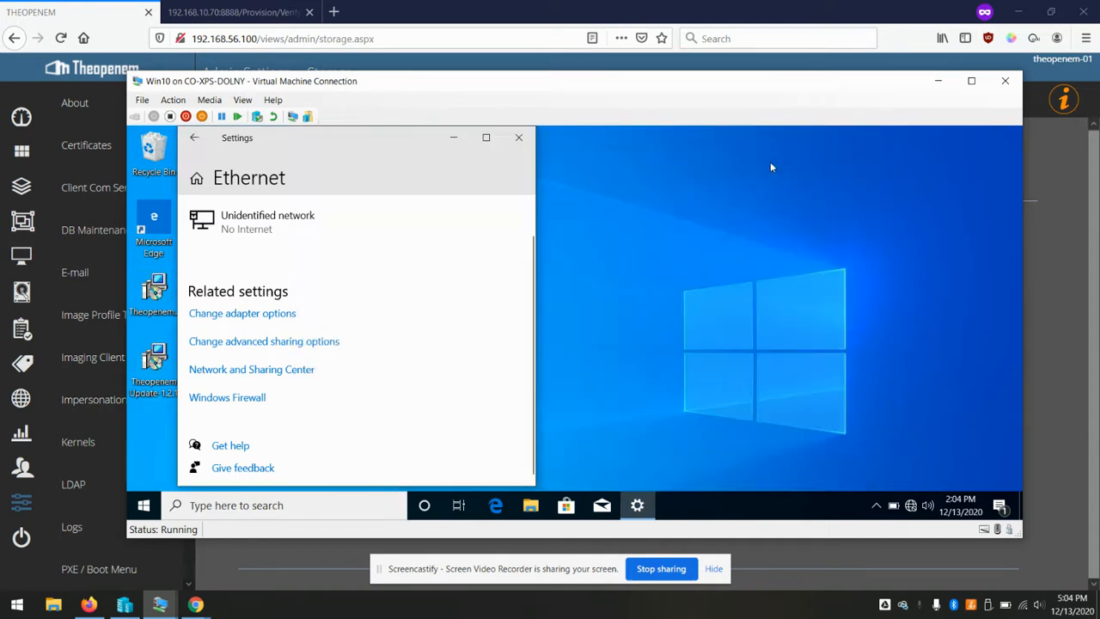
{"action": "left_click", "coordinate": [518, 137]}
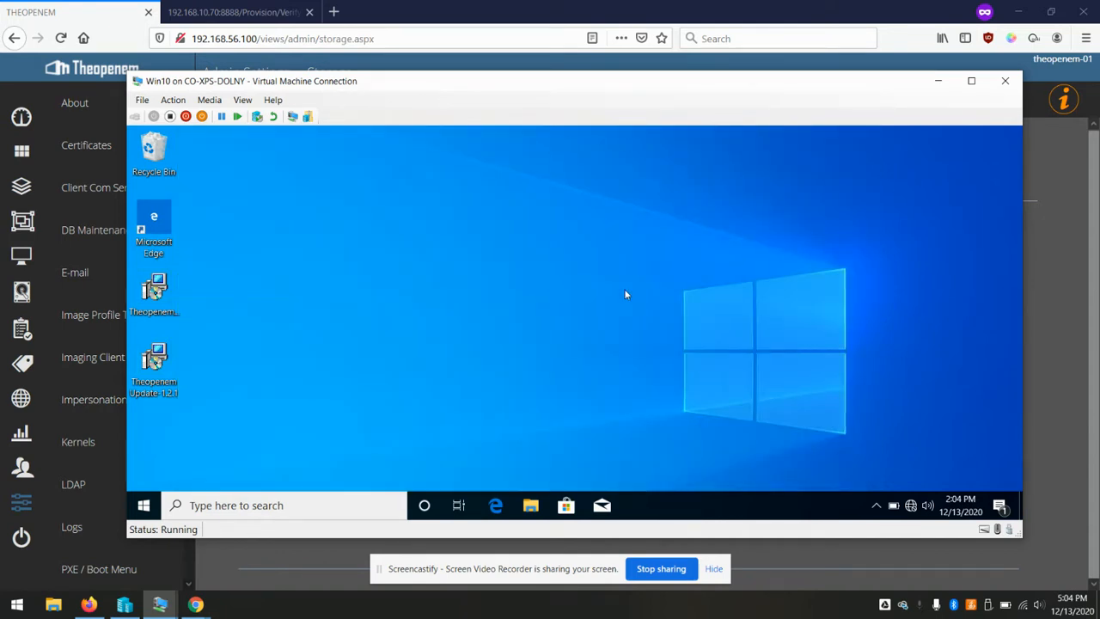
Return to Theopenem's Storage settings, mark IP 192.168.56.1 in the path, and open Task Scheduler
{"action": "left_click", "coordinate": [638, 5]}
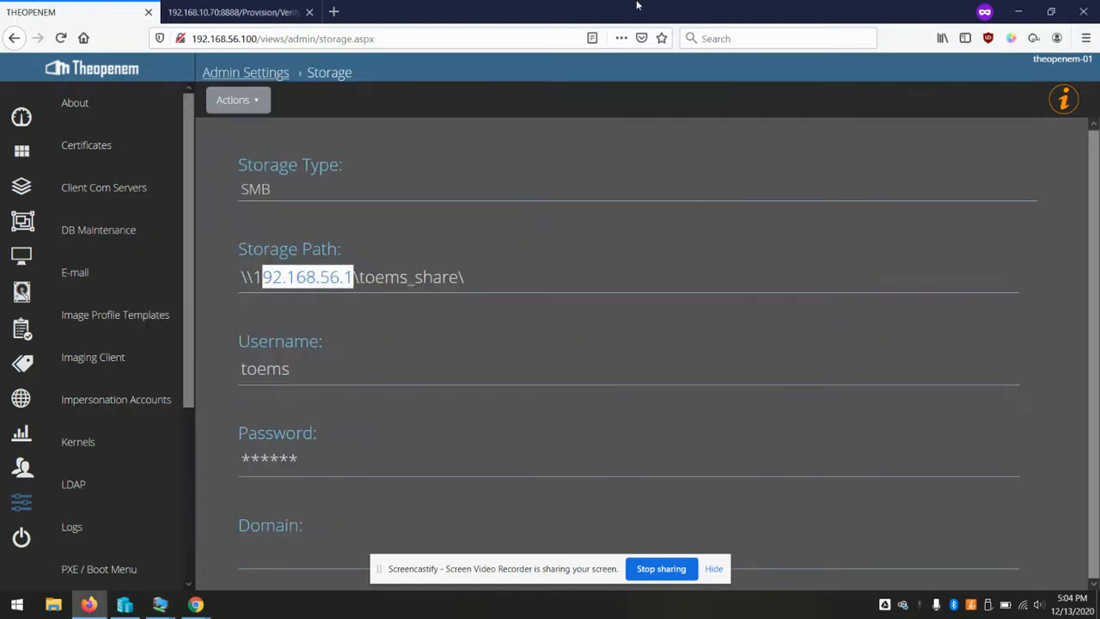
{"action": "left_click", "coordinate": [380, 268]}
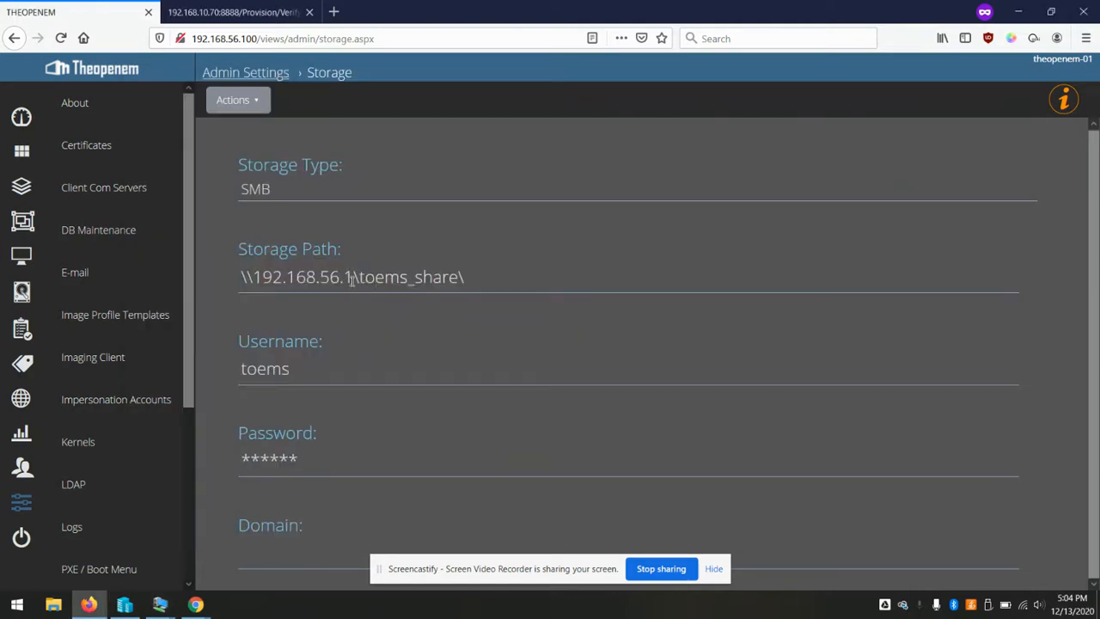
{"action": "left_click_drag", "start_coordinate": [351, 282], "coordinate": [256, 263]}
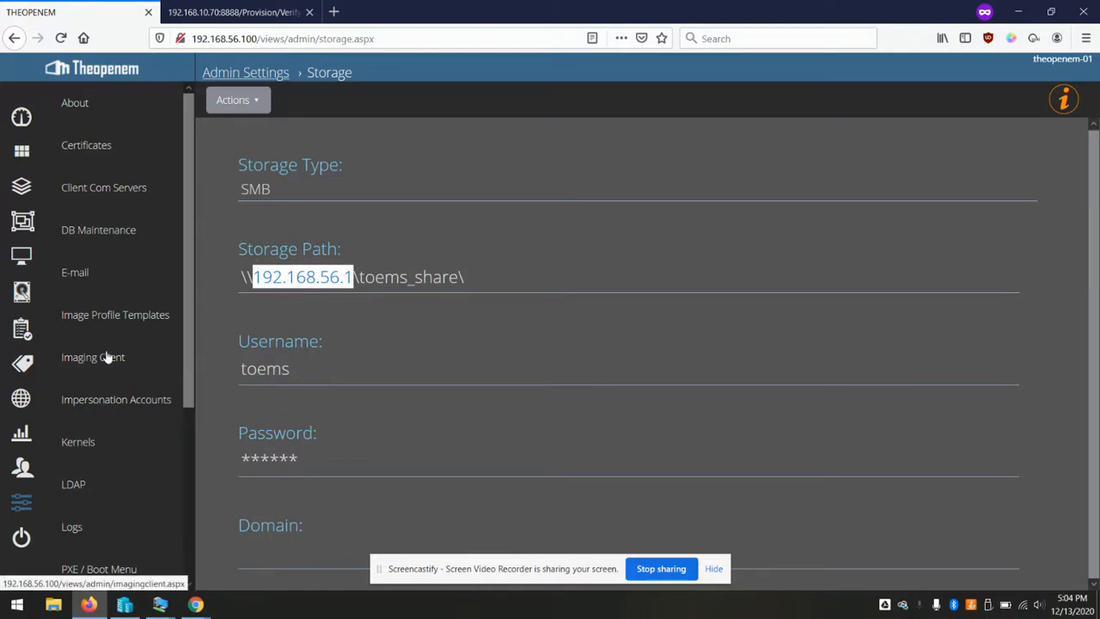
{"action": "scroll", "coordinate": [125, 393], "scroll_direction": "down", "scroll_amount": 3}
{"action": "scroll", "coordinate": [126, 393], "scroll_direction": "down", "scroll_amount": 1}
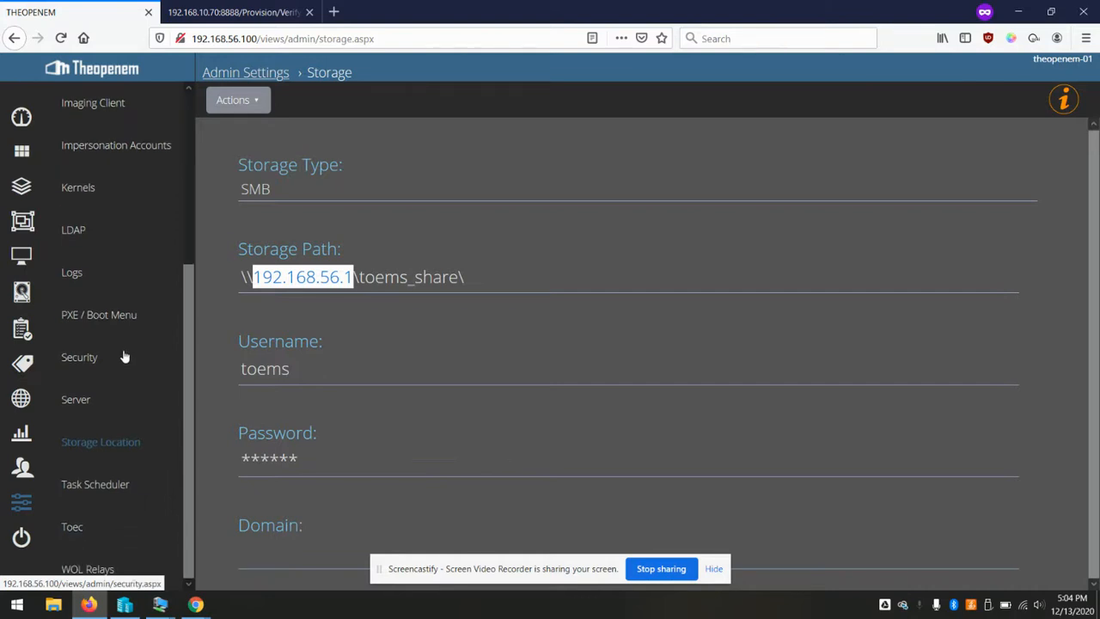
{"action": "left_click", "coordinate": [67, 487]}
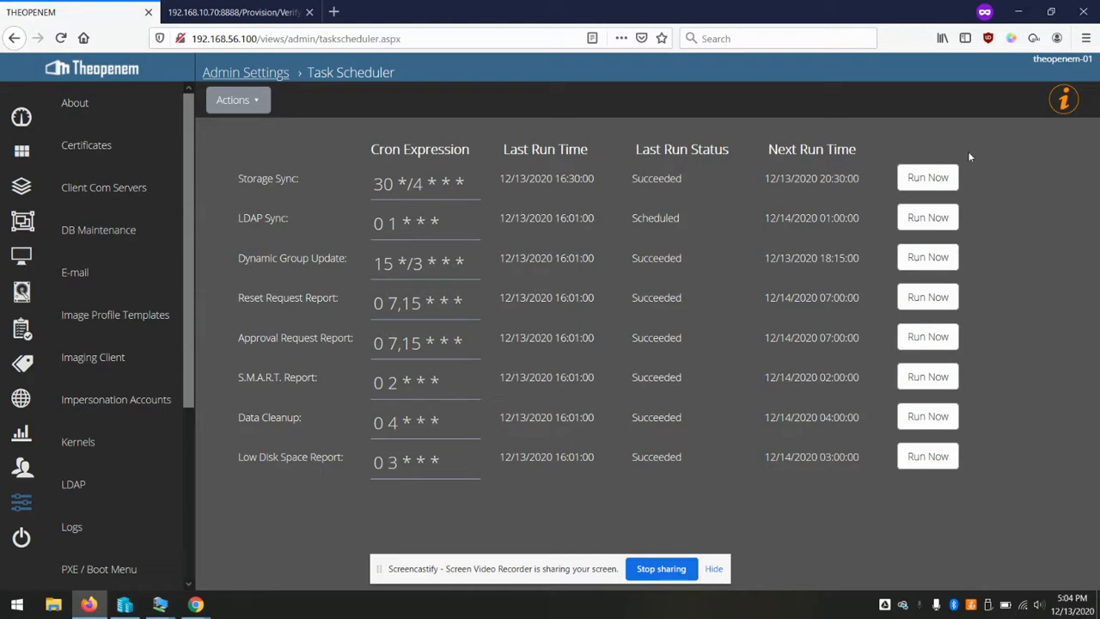
Run the Storage Sync task now and view the Staff Com Server's replication settings
{"action": "left_click", "coordinate": [930, 184]}
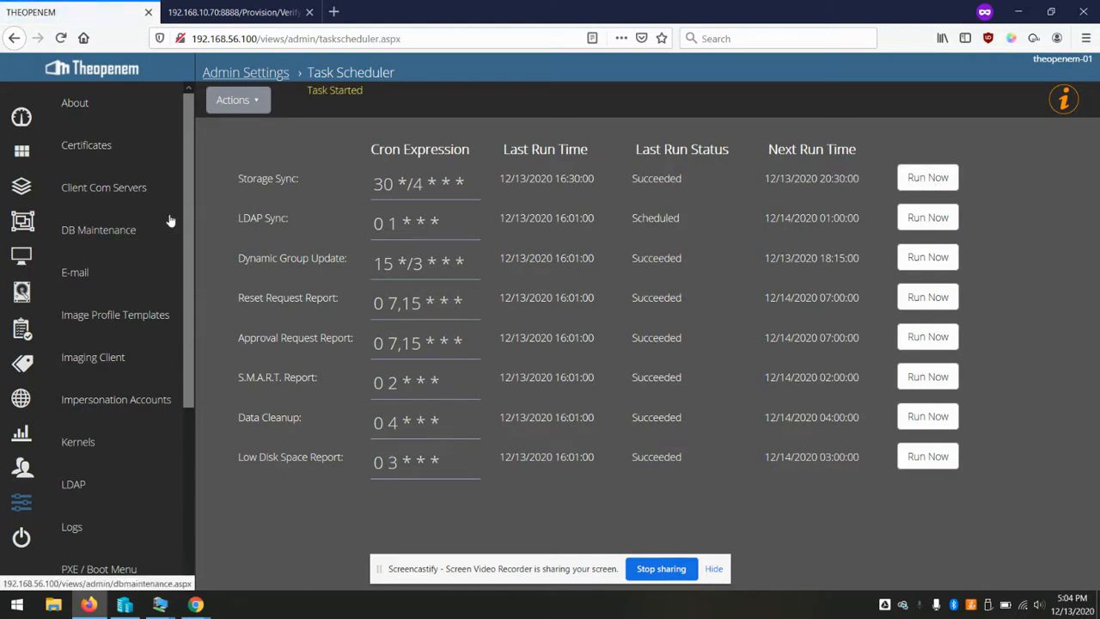
{"action": "left_click", "coordinate": [107, 190]}
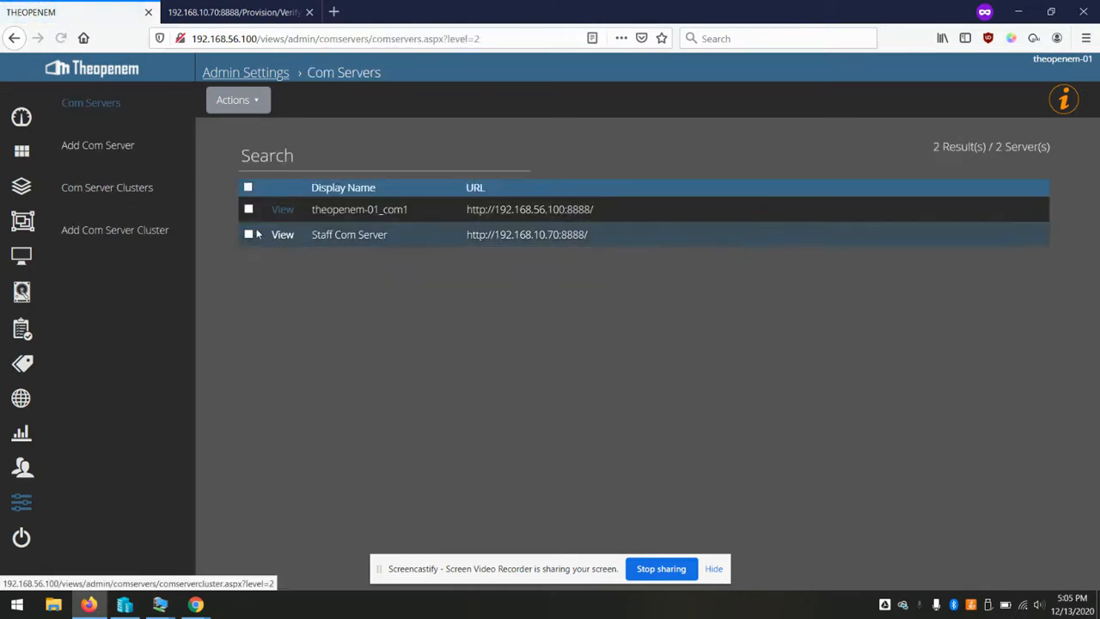
{"action": "left_click", "coordinate": [284, 239]}
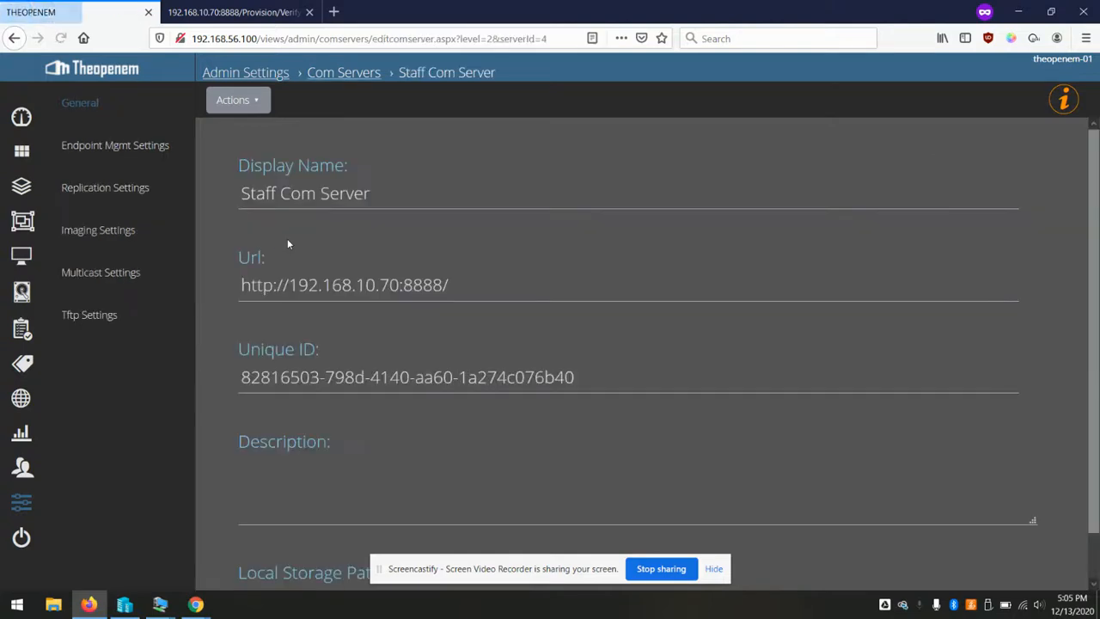
{"action": "left_click", "coordinate": [103, 194]}
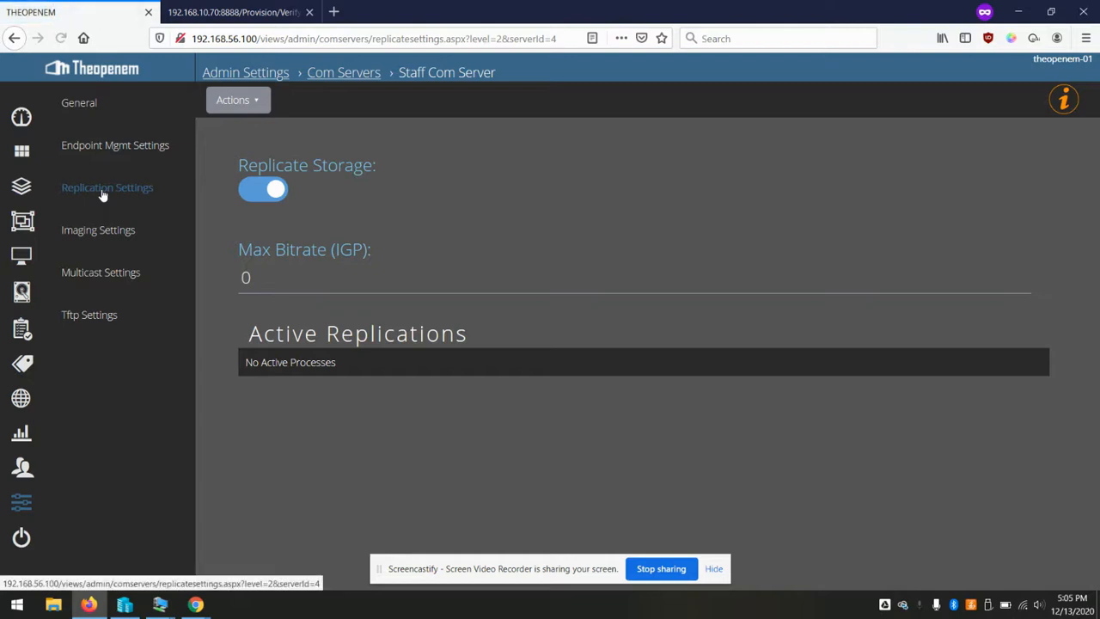
Check theopenem-01_com1's replication settings and return to the Com Servers list
{"action": "left_click", "coordinate": [343, 73]}
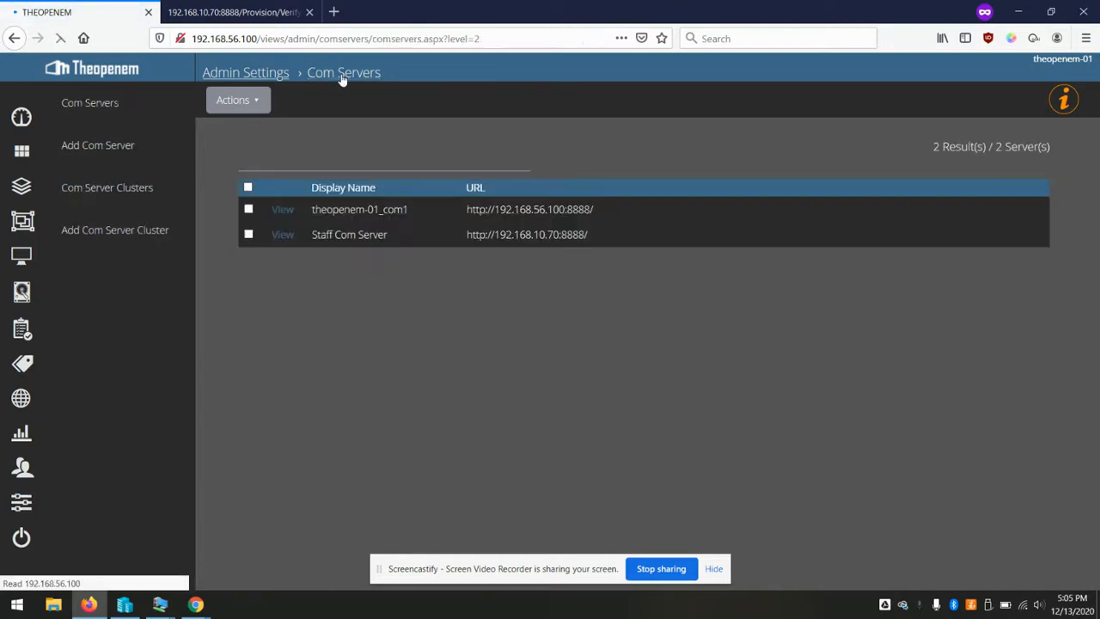
{"action": "left_click", "coordinate": [288, 213]}
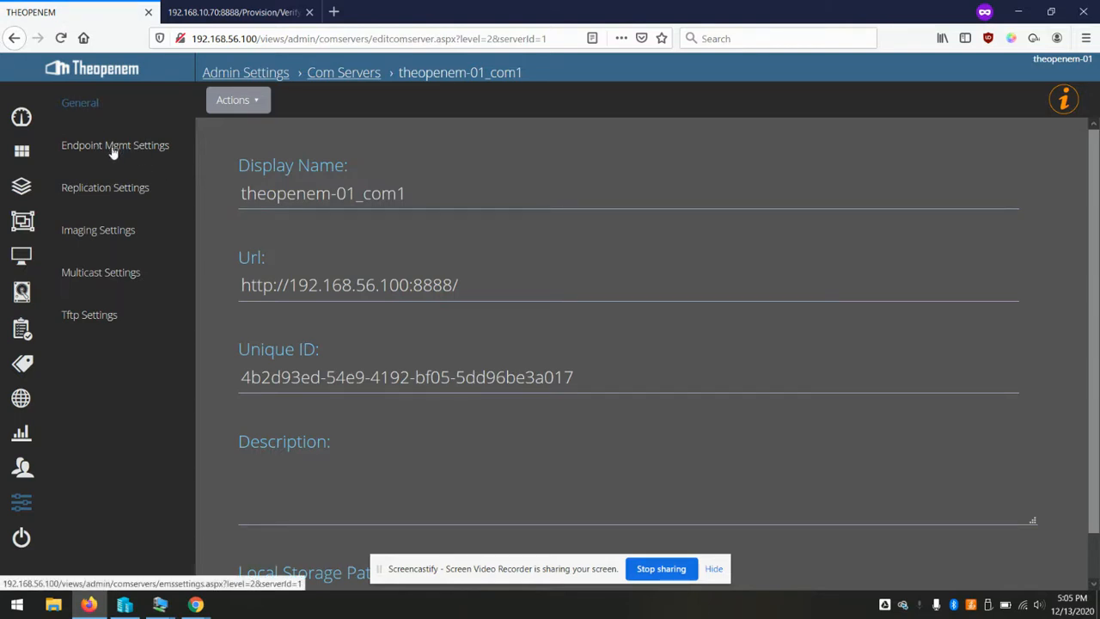
{"action": "left_click", "coordinate": [101, 194]}
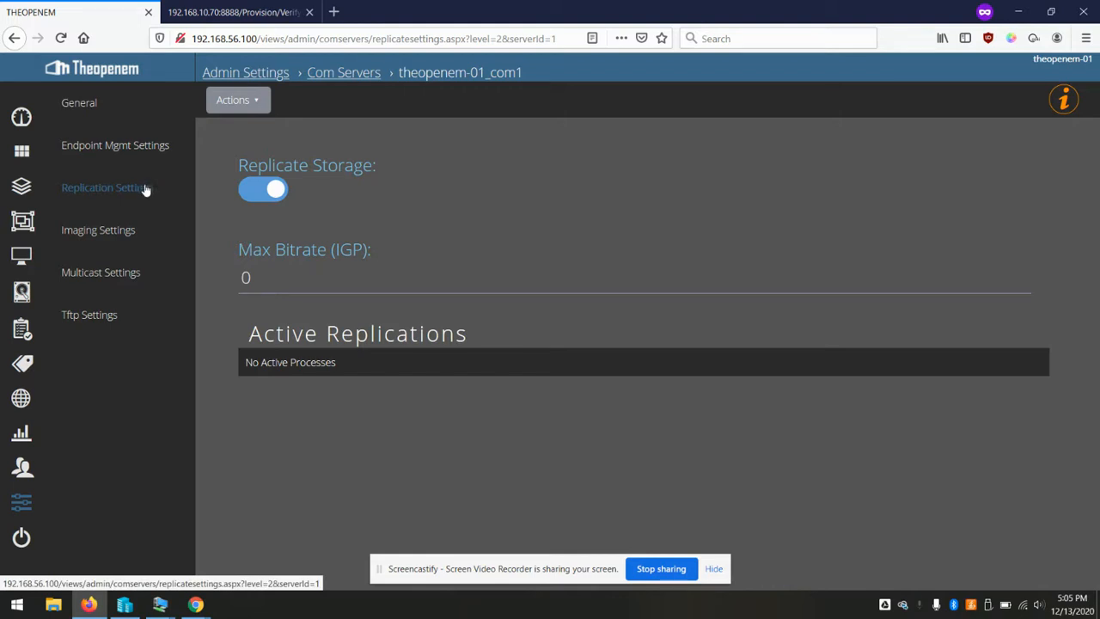
{"action": "left_click", "coordinate": [341, 74]}
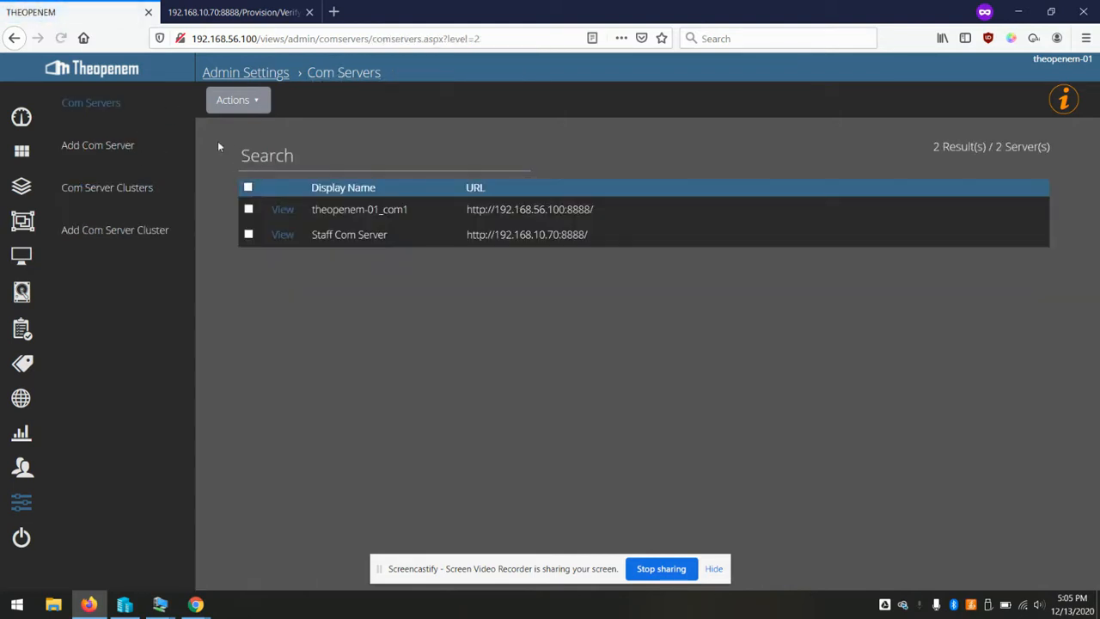
View the Staff Com Server's replication settings: Replicate Storage enabled, no active replications
{"action": "left_click", "coordinate": [287, 234]}
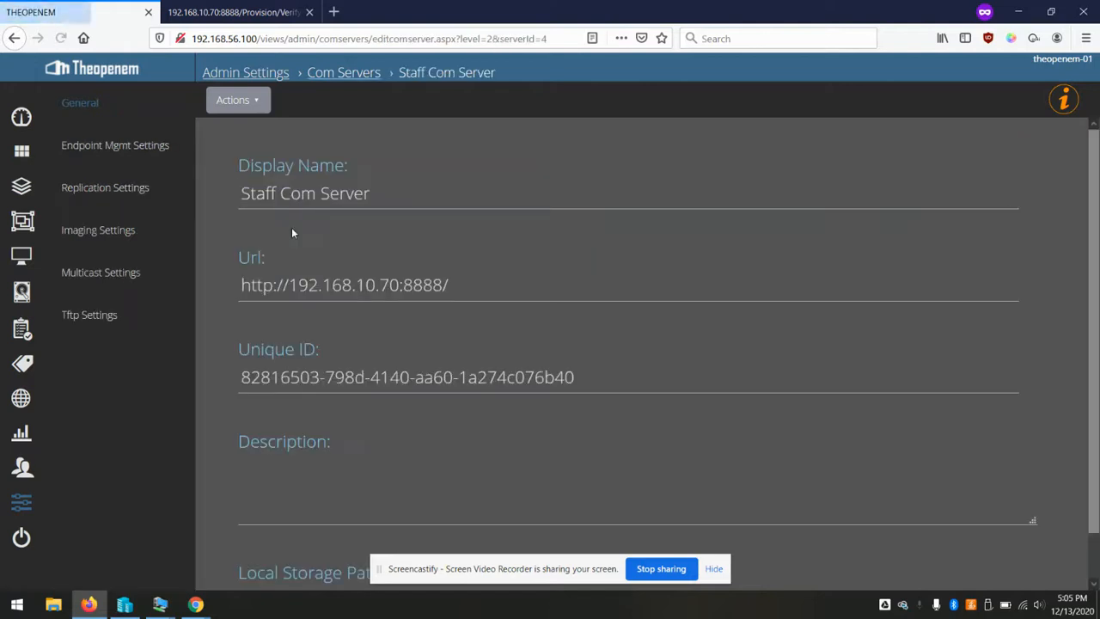
{"action": "left_click", "coordinate": [120, 188]}
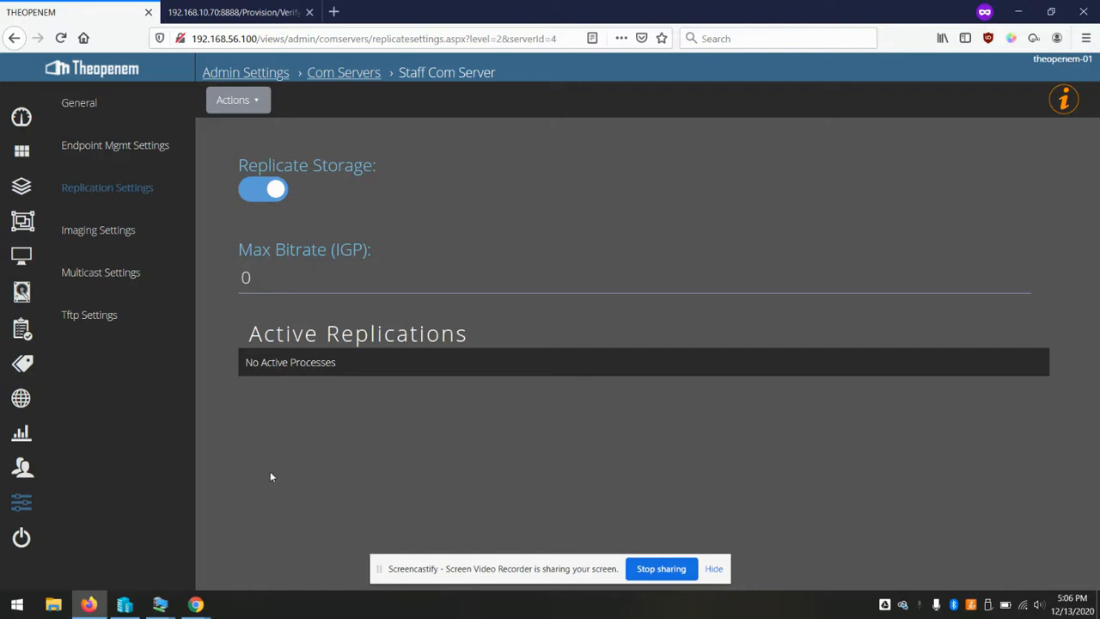
{"action": "mouse_move", "coordinate": [161, 604]}
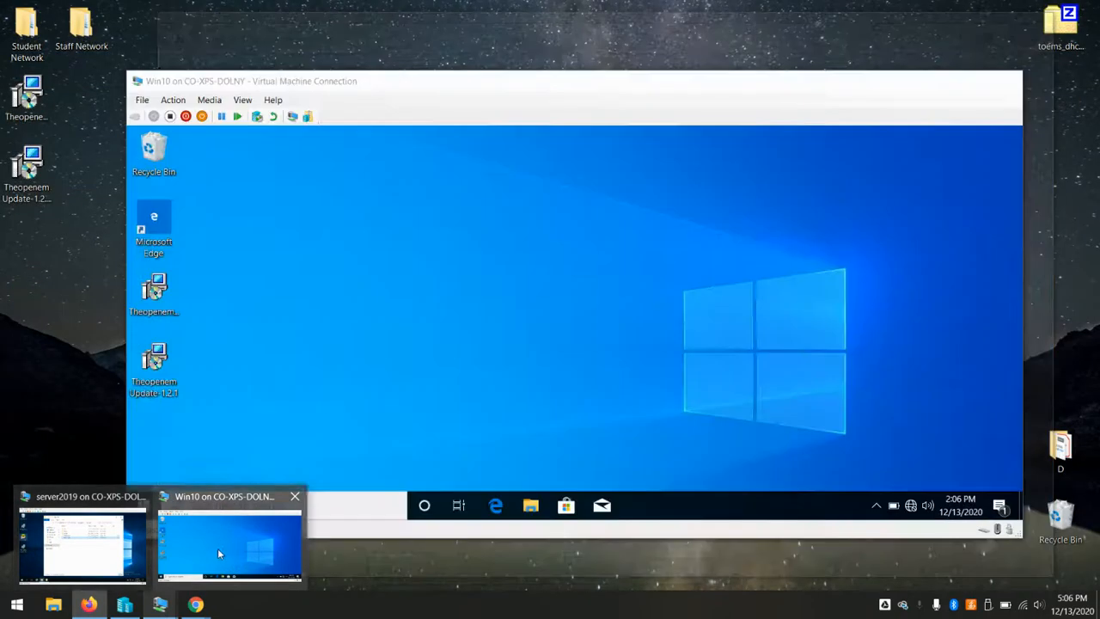
In the Win10 VM, browse to C:\toems_local_storage\images to confirm Win10-Test, then return to Theopenem
{"action": "left_click", "coordinate": [217, 548]}
{"action": "left_click", "coordinate": [530, 505]}
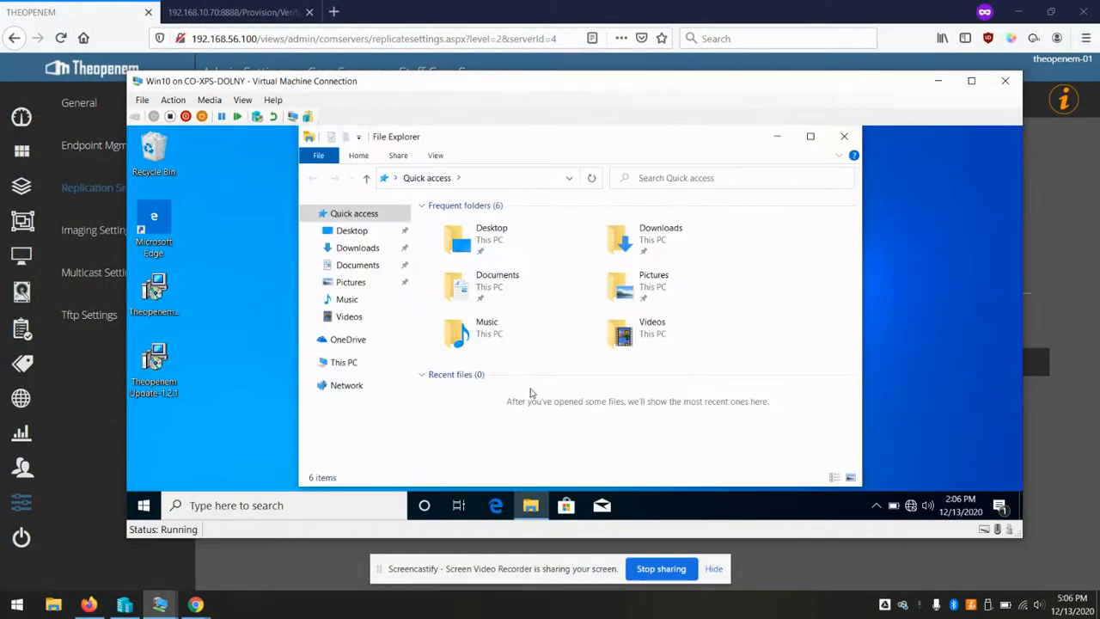
{"action": "left_click", "coordinate": [348, 361]}
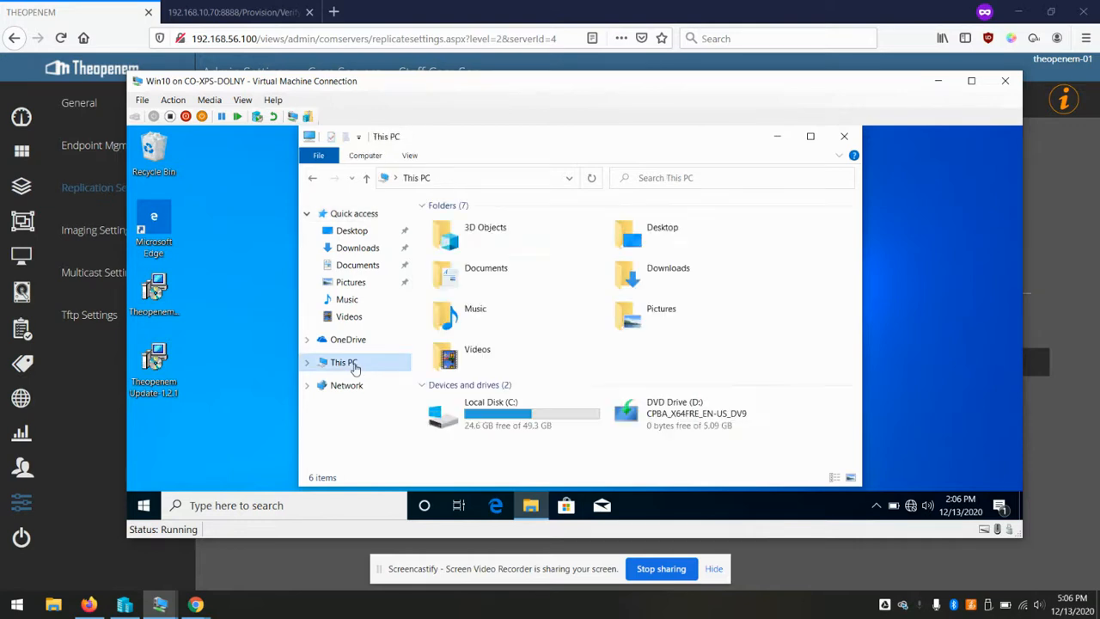
{"action": "double_click", "coordinate": [506, 397]}
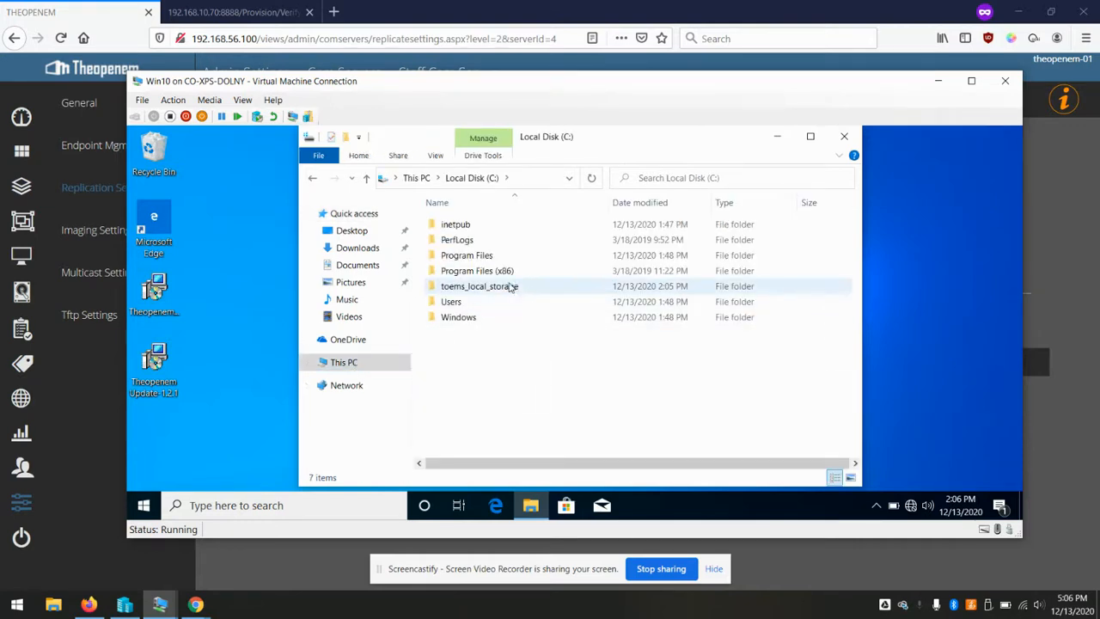
{"action": "double_click", "coordinate": [503, 288]}
{"action": "double_click", "coordinate": [460, 243]}
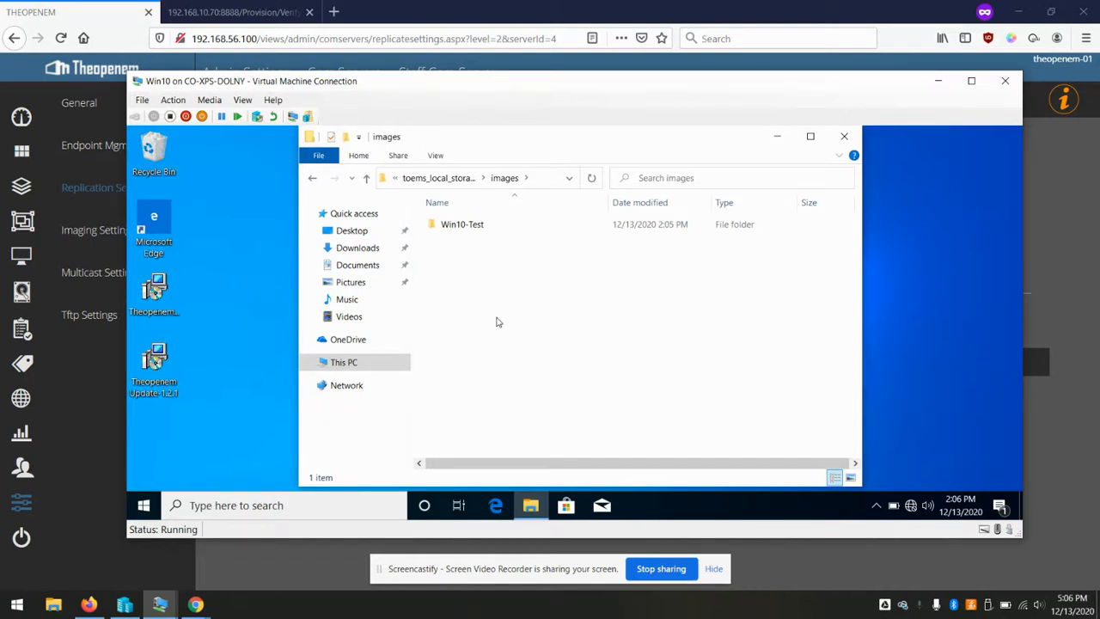
{"action": "left_click", "coordinate": [548, 5]}
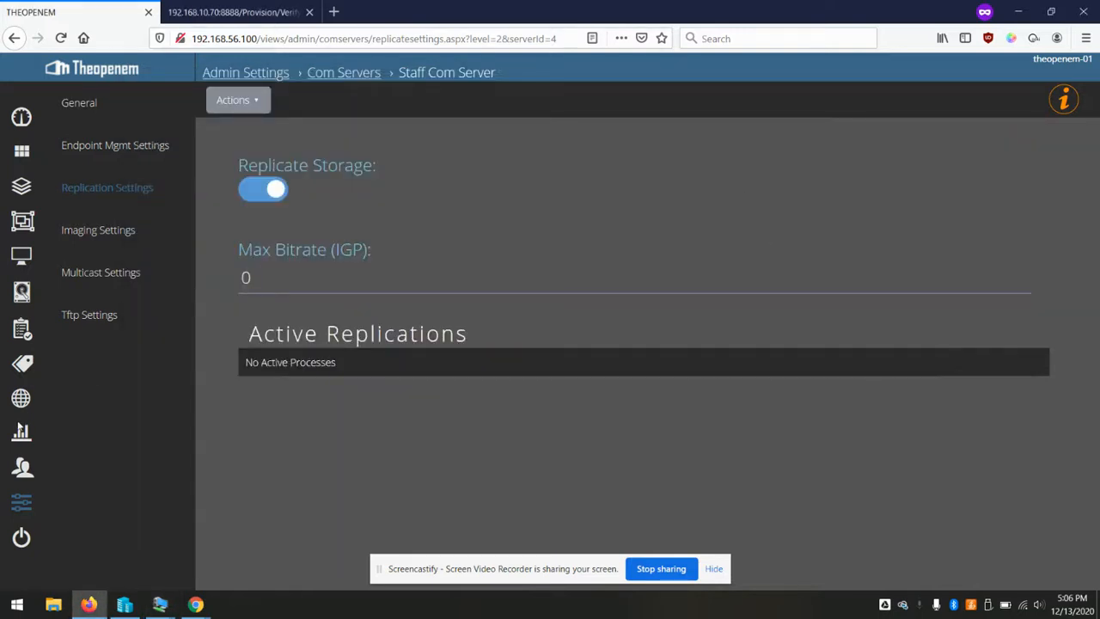
Reload the Admin Settings overview, scroll its section list, and enter the PXE / Boot Menu section
{"action": "left_click", "coordinate": [23, 503]}
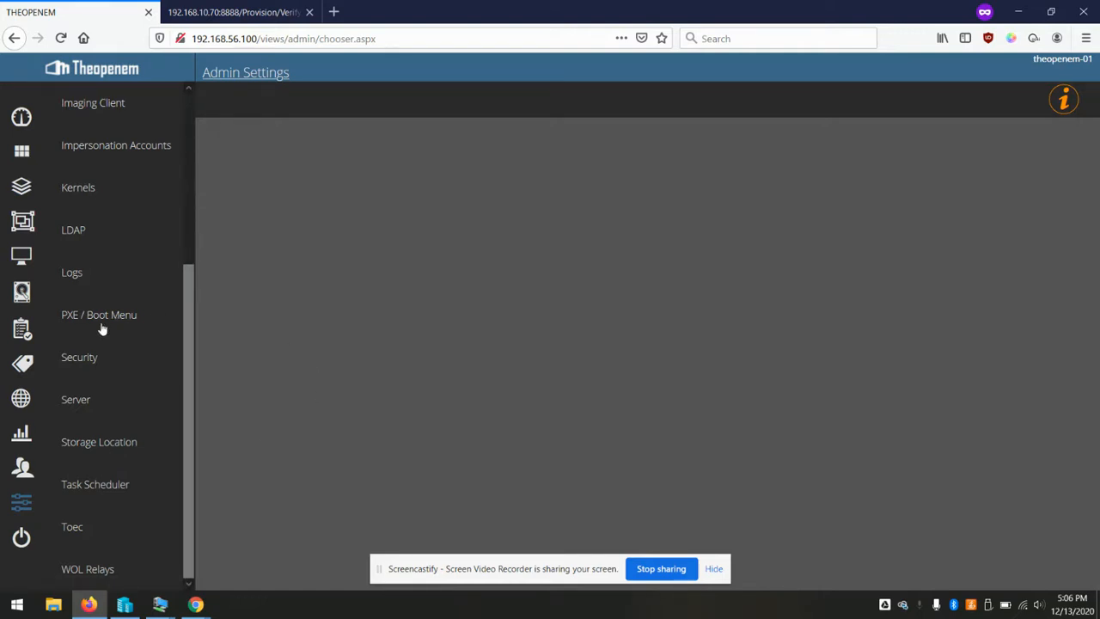
{"action": "scroll", "coordinate": [109, 433], "scroll_direction": "up", "scroll_amount": 5}
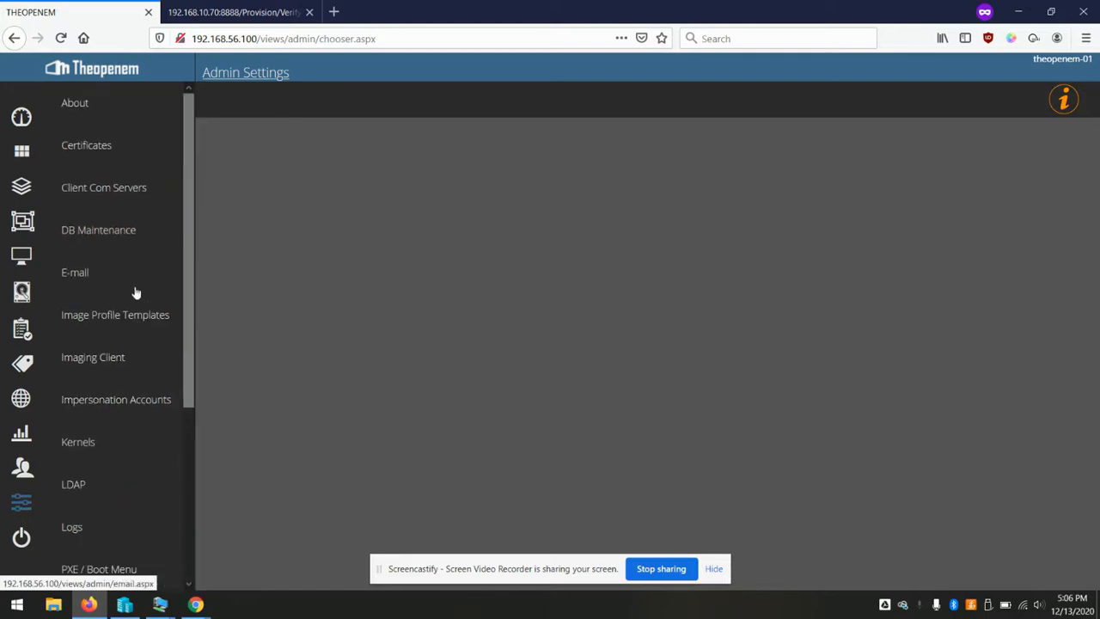
{"action": "scroll", "coordinate": [125, 317], "scroll_direction": "down", "scroll_amount": 3}
{"action": "left_click", "coordinate": [19, 504]}
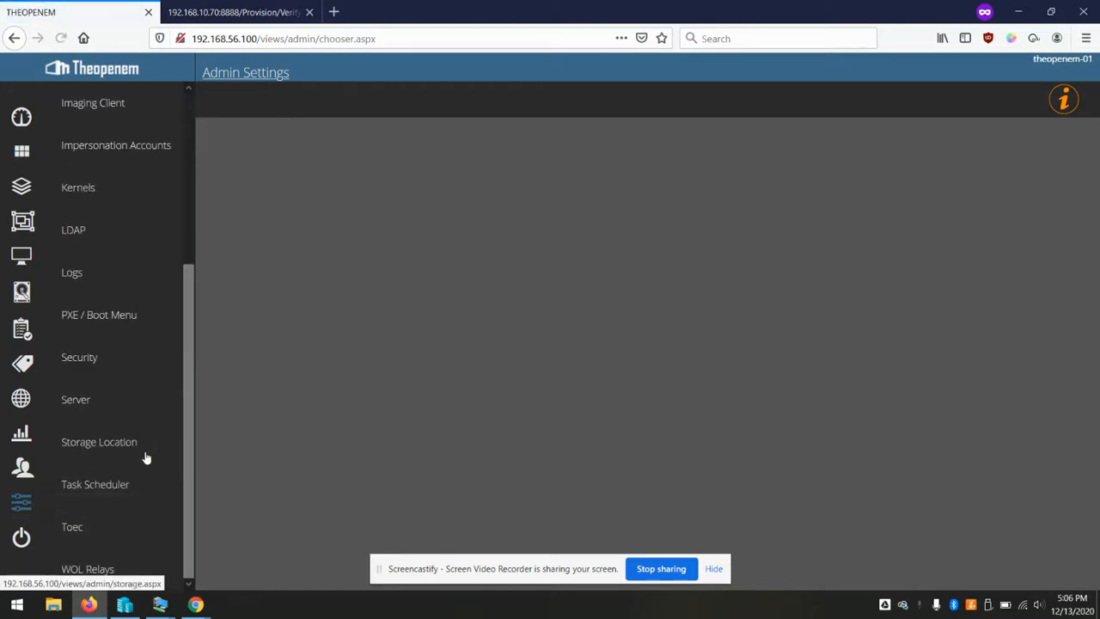
{"action": "scroll", "coordinate": [159, 387], "scroll_direction": "up", "scroll_amount": 3}
{"action": "scroll", "coordinate": [125, 247], "scroll_direction": "down", "scroll_amount": 4}
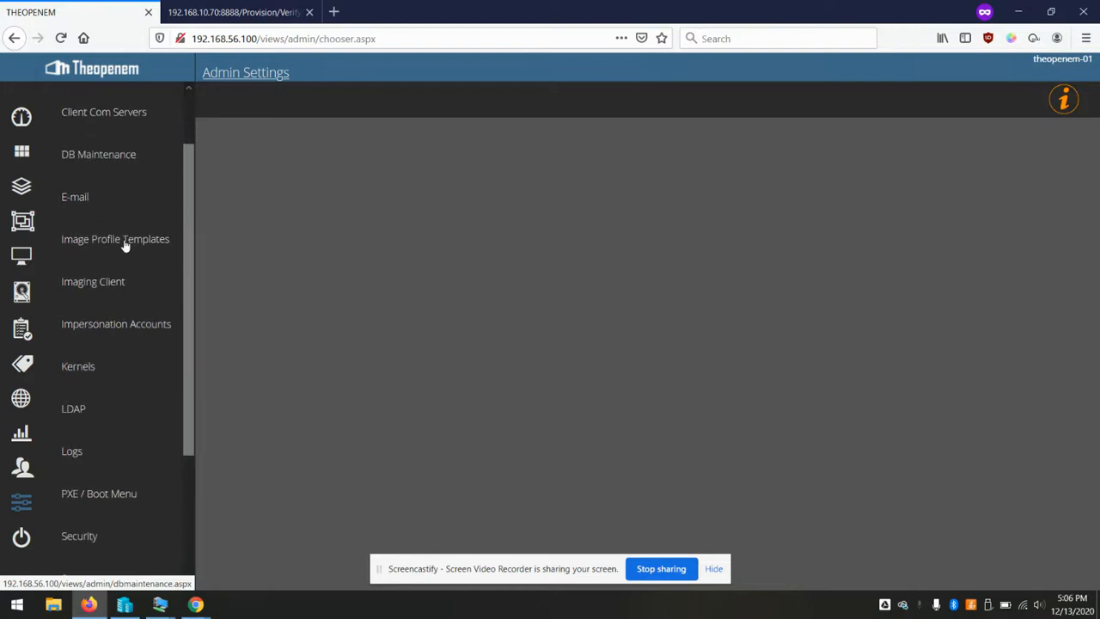
{"action": "left_click", "coordinate": [95, 400]}
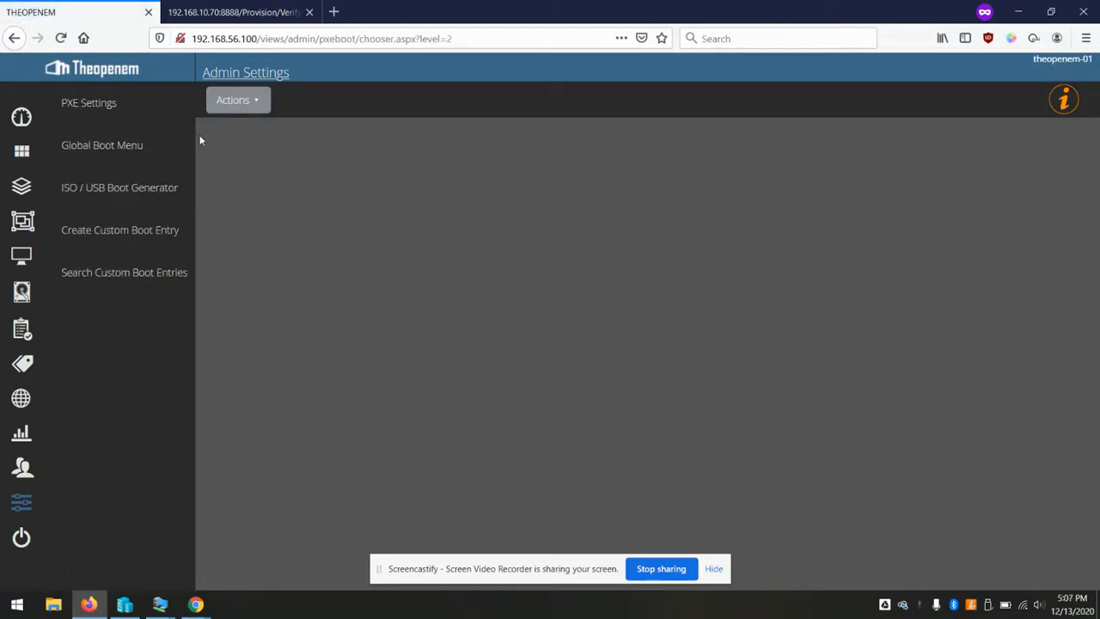
Set Using Proxy DHCP to Yes in PXE Settings and save the updated settings
{"action": "left_click", "coordinate": [90, 104]}
{"action": "left_click", "coordinate": [271, 191]}
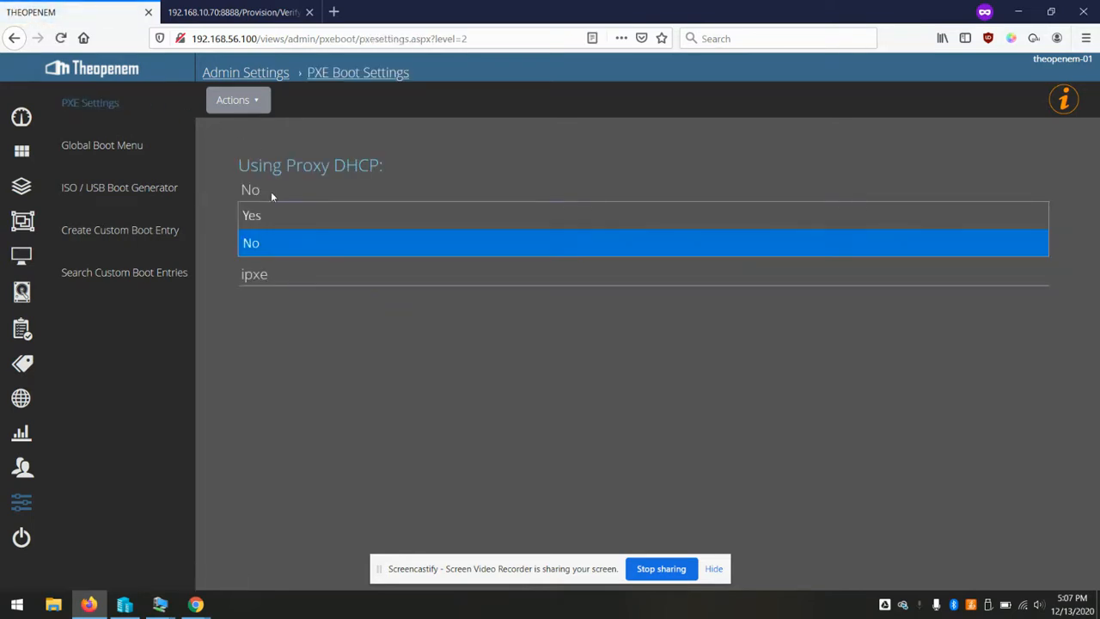
{"action": "left_click", "coordinate": [272, 213]}
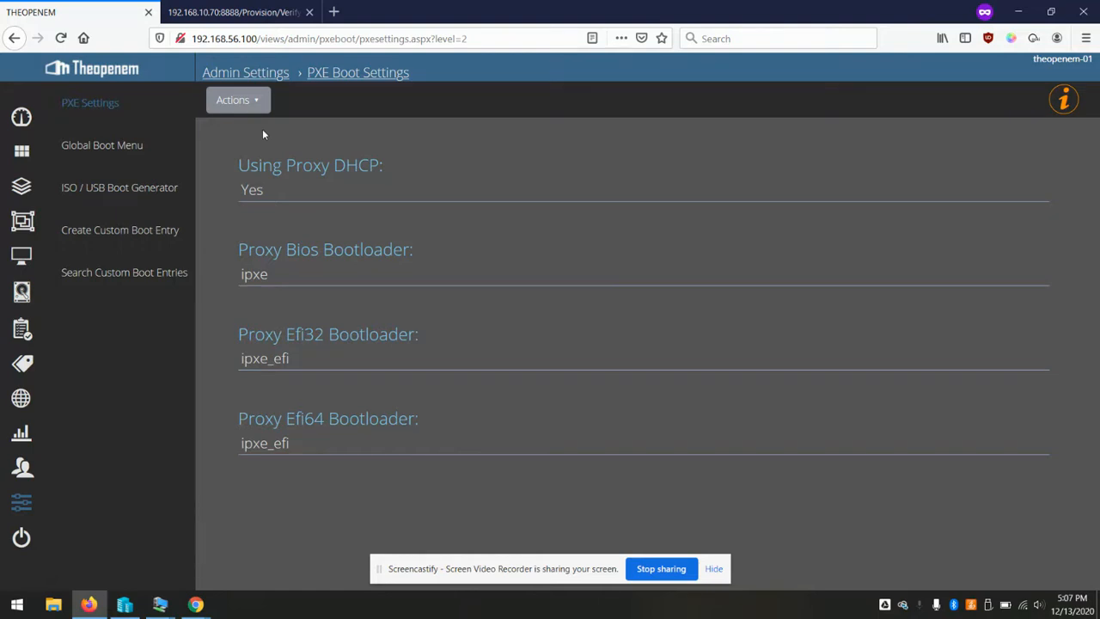
{"action": "left_click", "coordinate": [258, 101]}
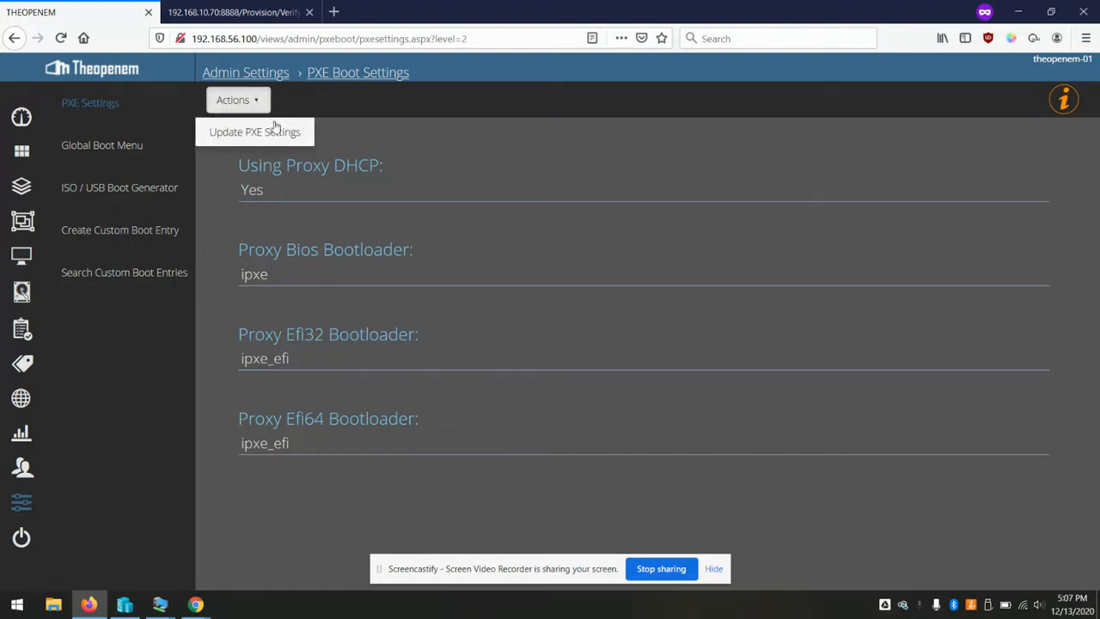
{"action": "left_click", "coordinate": [256, 134]}
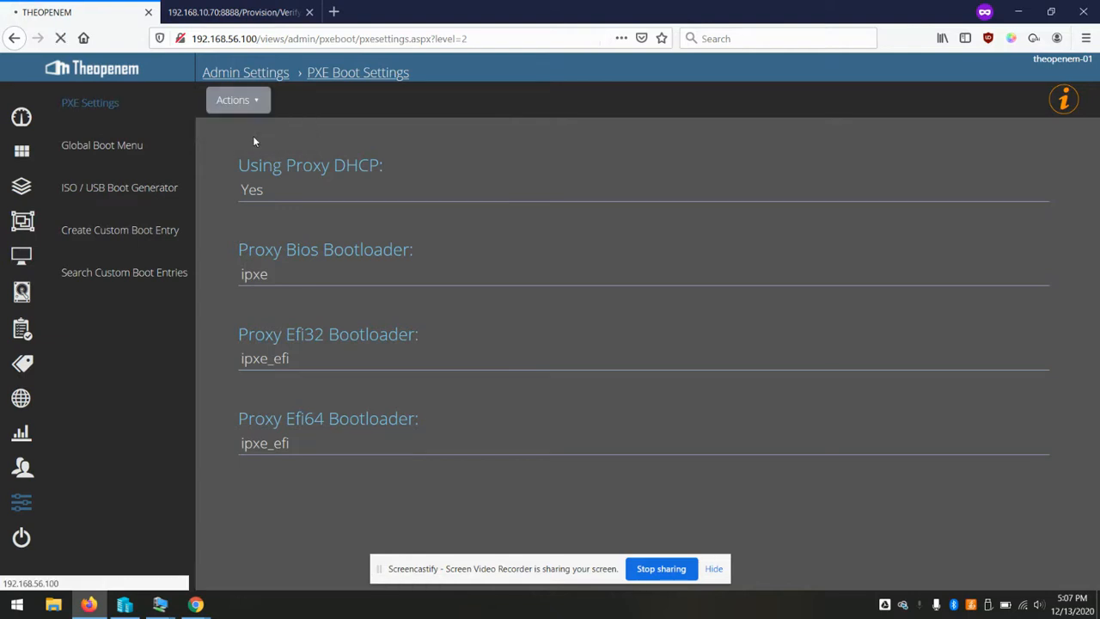
{"action": "left_click", "coordinate": [511, 123]}
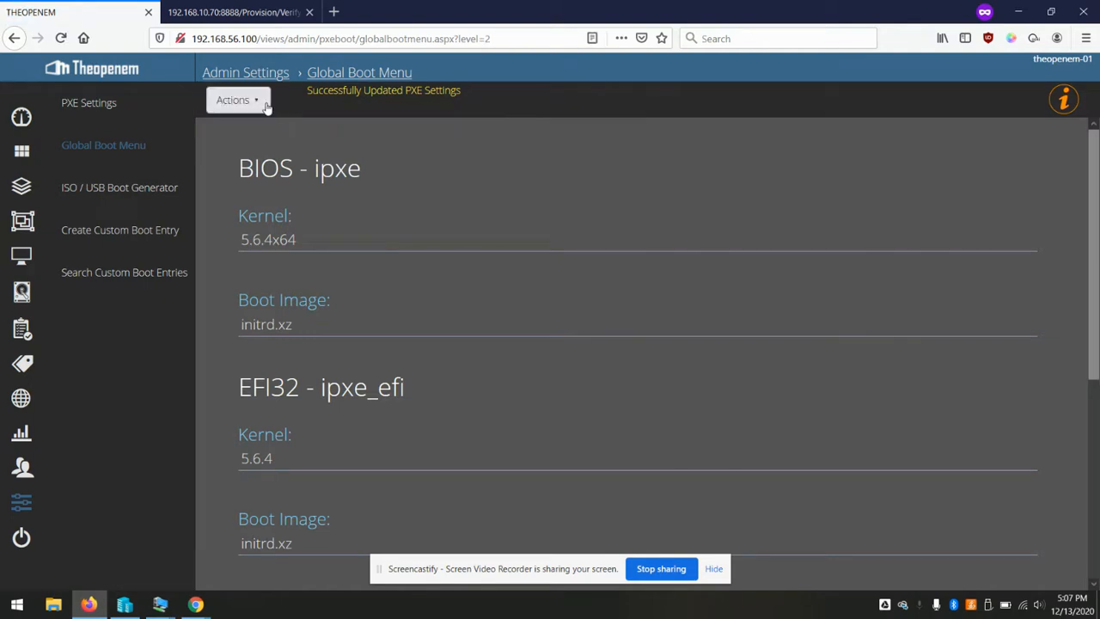
Create the Global Boot Menu boot files, then return to the Admin Settings overview
{"action": "left_click", "coordinate": [237, 100]}
{"action": "left_click", "coordinate": [266, 135]}
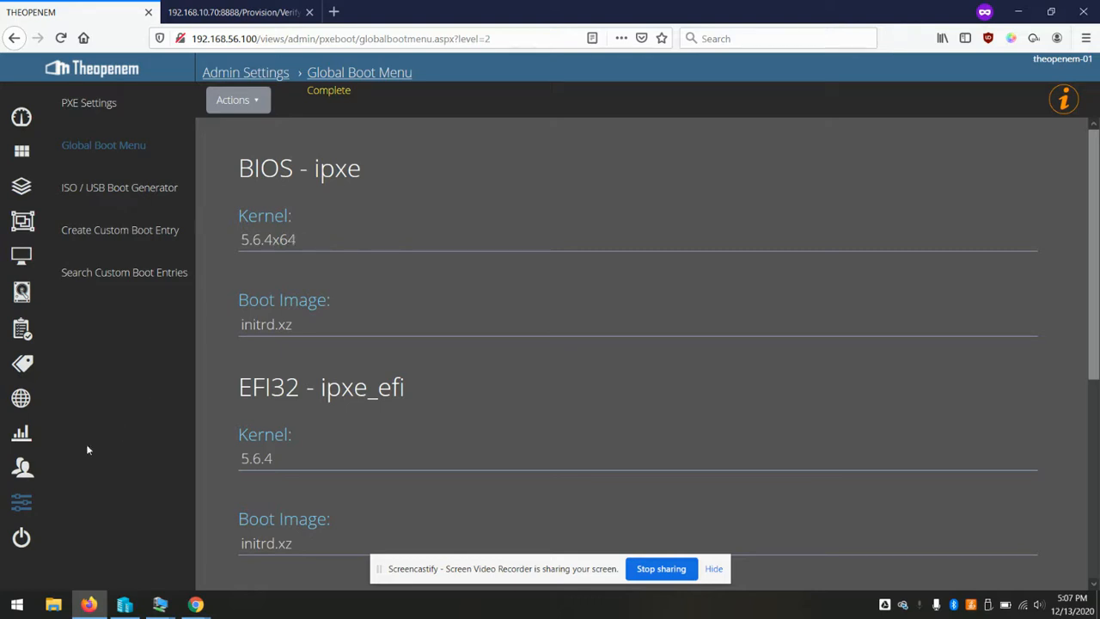
{"action": "left_click", "coordinate": [22, 504]}
{"action": "scroll", "coordinate": [76, 418], "scroll_direction": "up", "scroll_amount": 3}
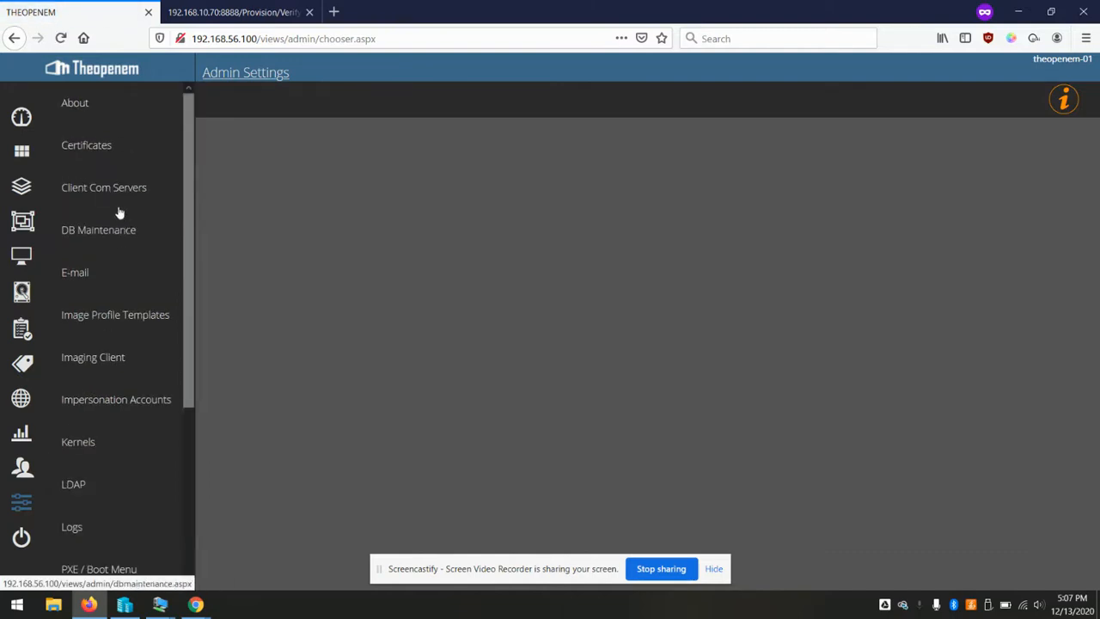
{"action": "left_click", "coordinate": [98, 191]}
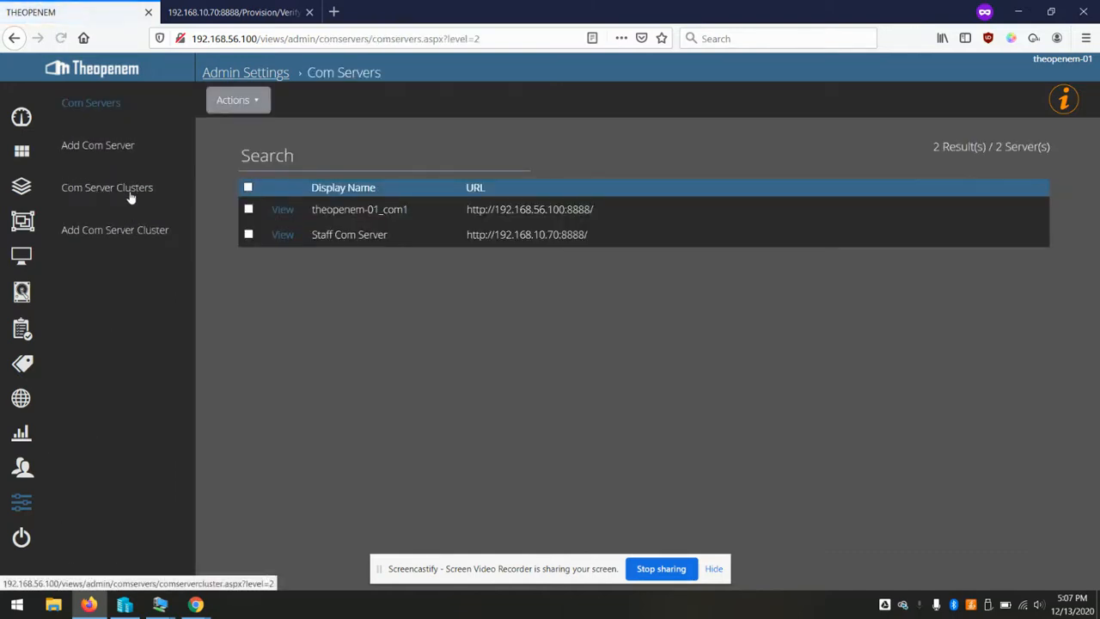
{"action": "left_click", "coordinate": [282, 209]}
{"action": "key", "text": "alt+Left"}
{"action": "left_click", "coordinate": [122, 187]}
{"action": "left_click", "coordinate": [284, 184]}
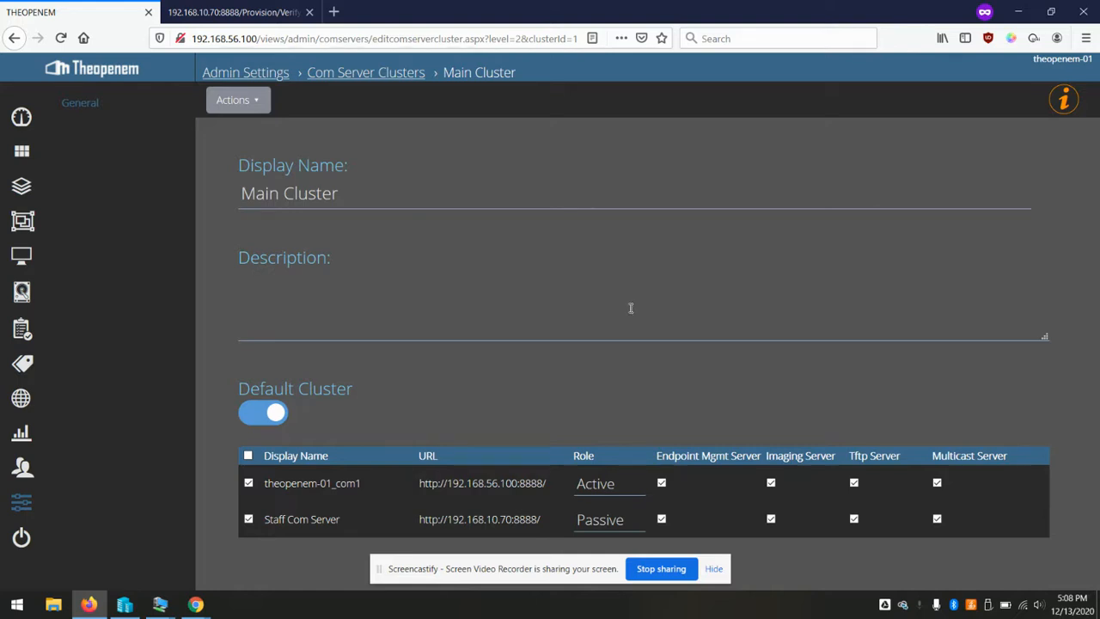
{"action": "left_click", "coordinate": [21, 503]}
{"action": "scroll", "coordinate": [108, 432], "scroll_direction": "down", "scroll_amount": 5}
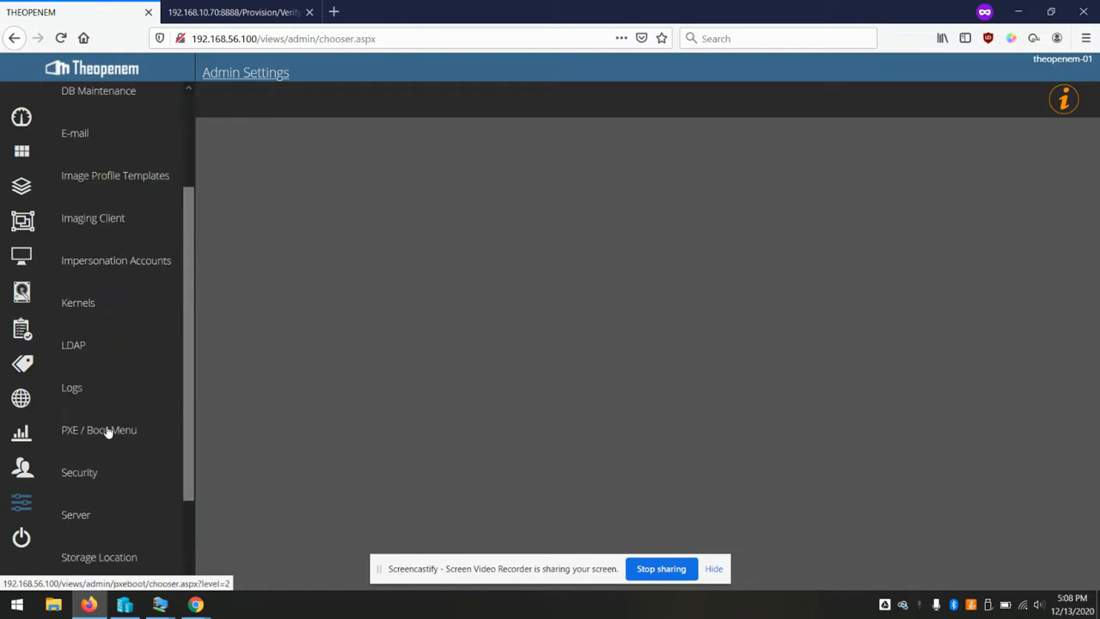
{"action": "left_click", "coordinate": [1020, 10]}
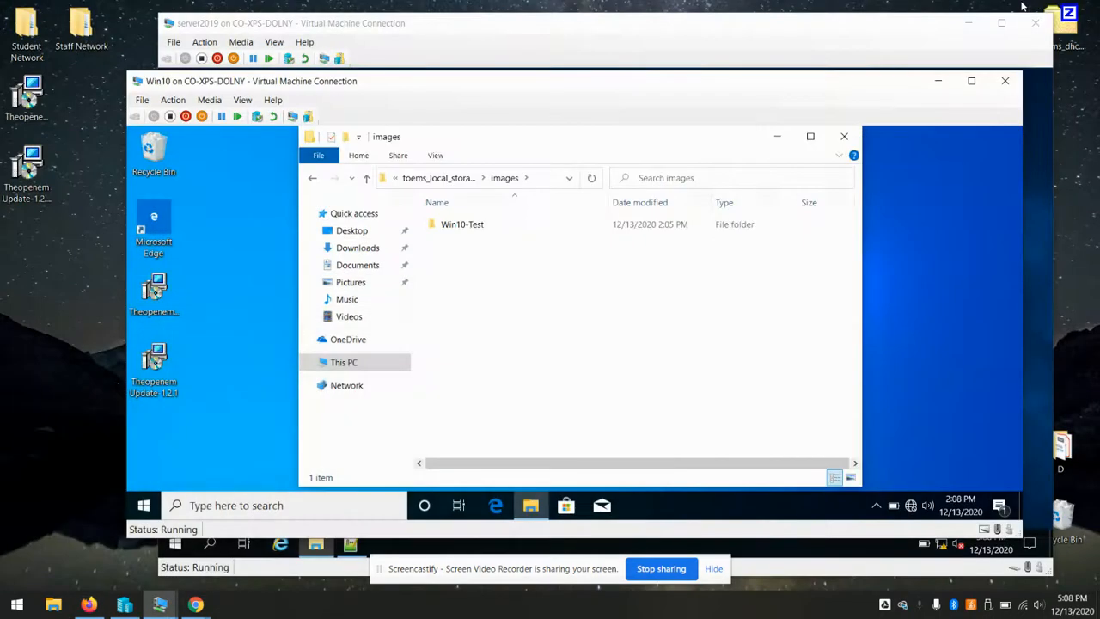
Close the images folder, minimize the Win10 and server2019 VM windows, and bring up Hyper-V Manager
{"action": "left_click", "coordinate": [844, 135]}
{"action": "left_click", "coordinate": [937, 81]}
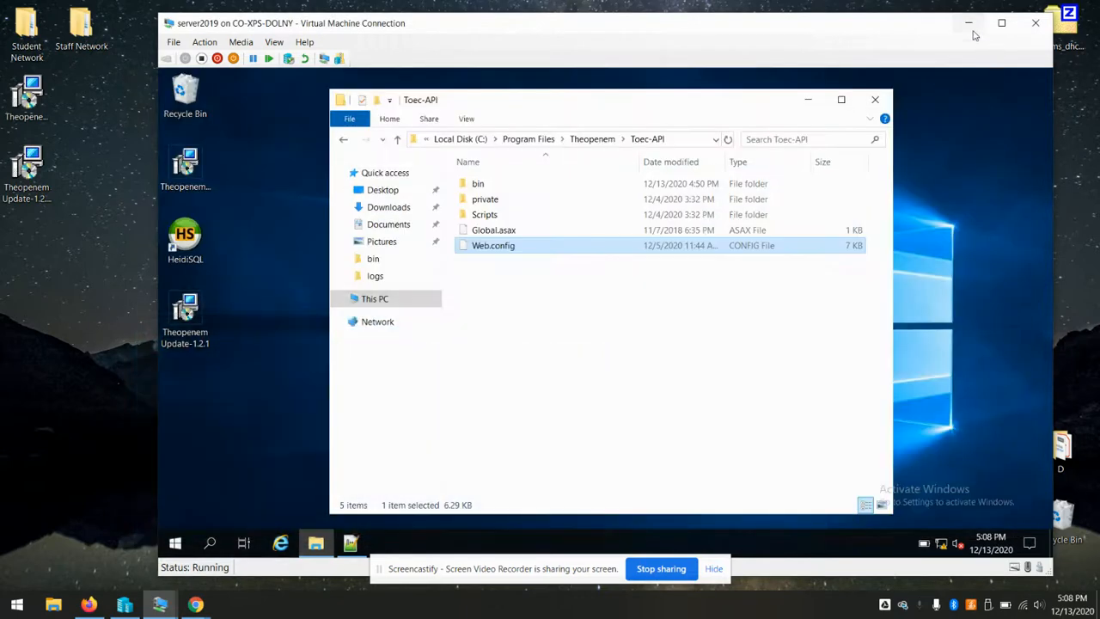
{"action": "left_click", "coordinate": [969, 23]}
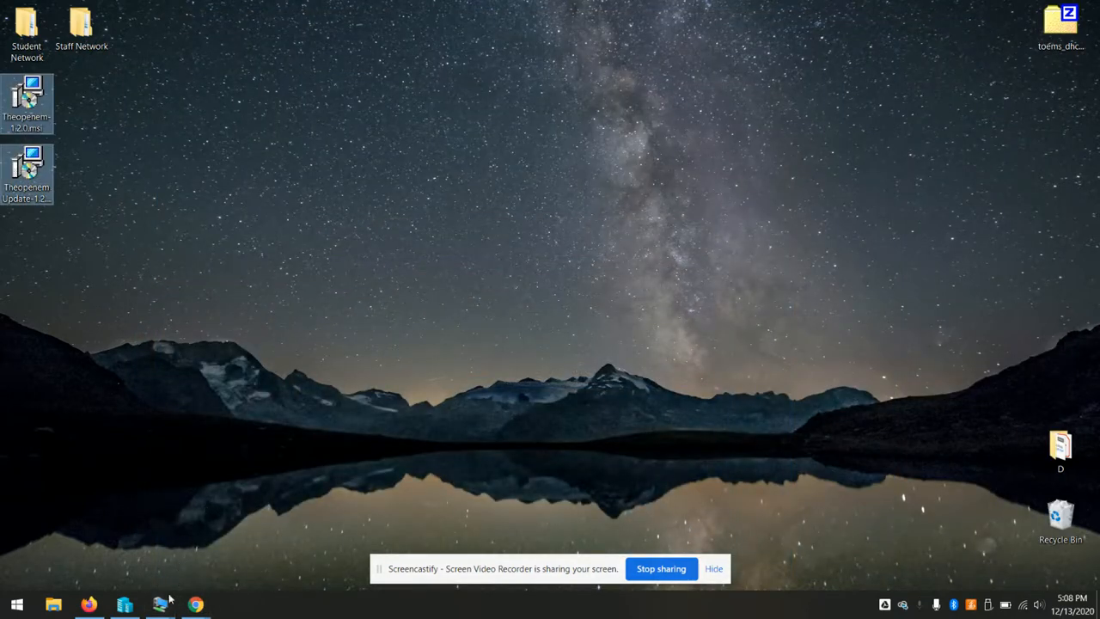
{"action": "mouse_move", "coordinate": [160, 601]}
{"action": "left_click", "coordinate": [83, 546]}
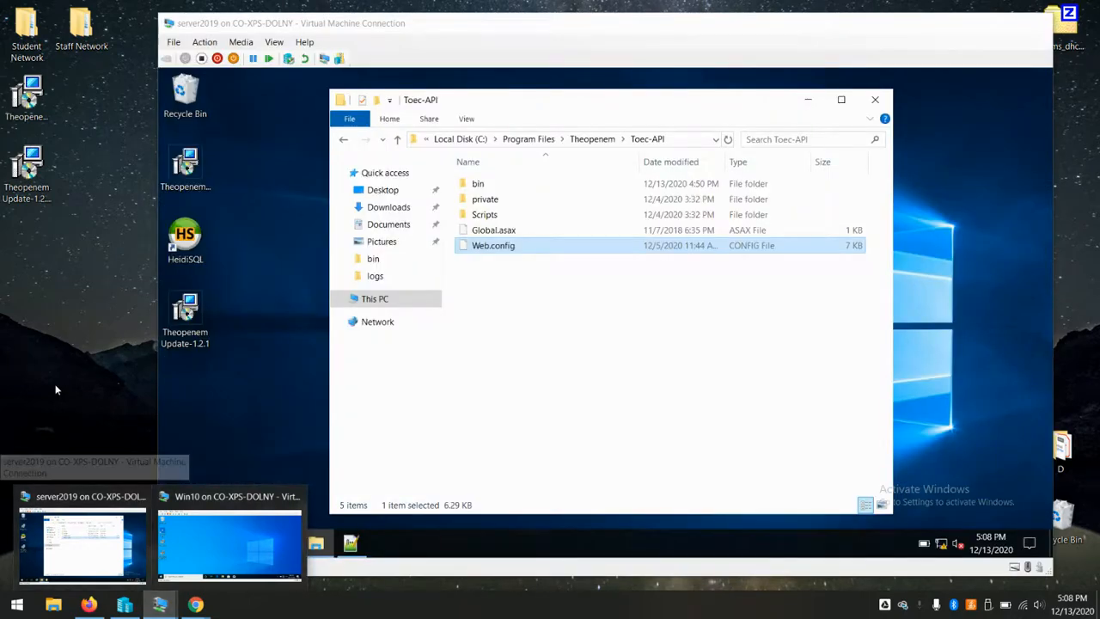
{"action": "left_click", "coordinate": [82, 546]}
{"action": "left_click", "coordinate": [124, 604]}
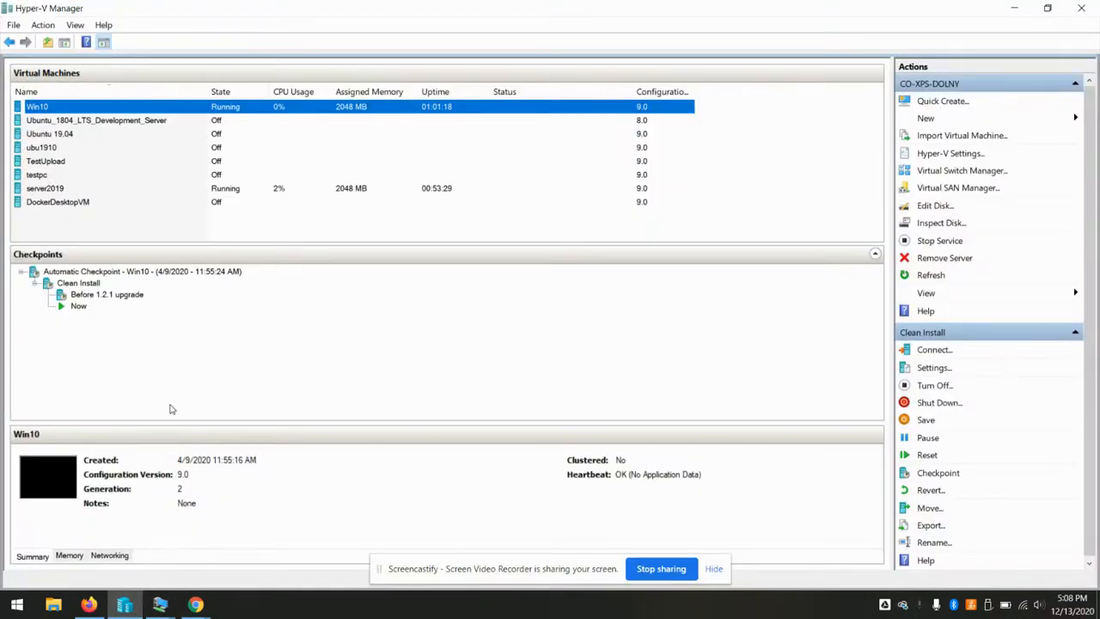
Move Network Adapter to the top of testpc's firmware boot order and save
{"action": "left_click", "coordinate": [45, 177]}
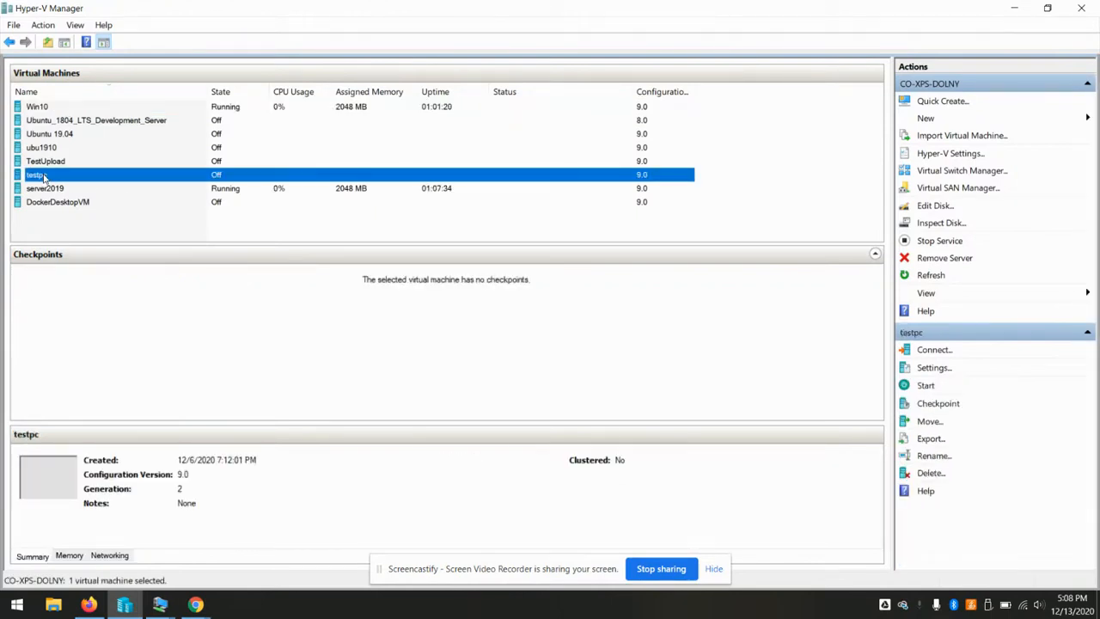
{"action": "right_click", "coordinate": [43, 176]}
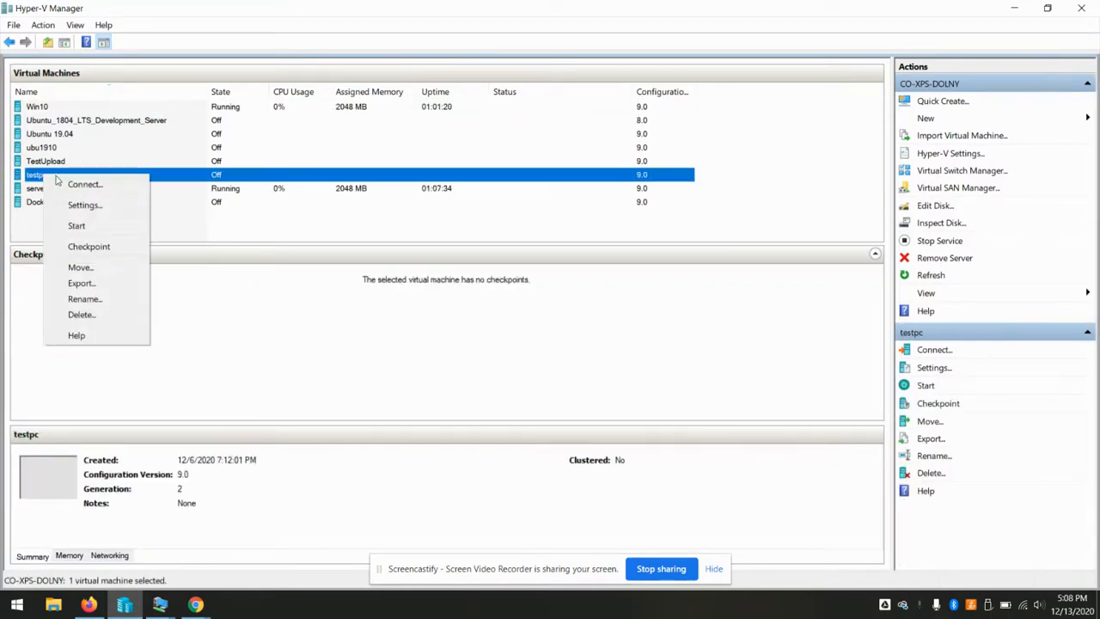
{"action": "left_click", "coordinate": [76, 204]}
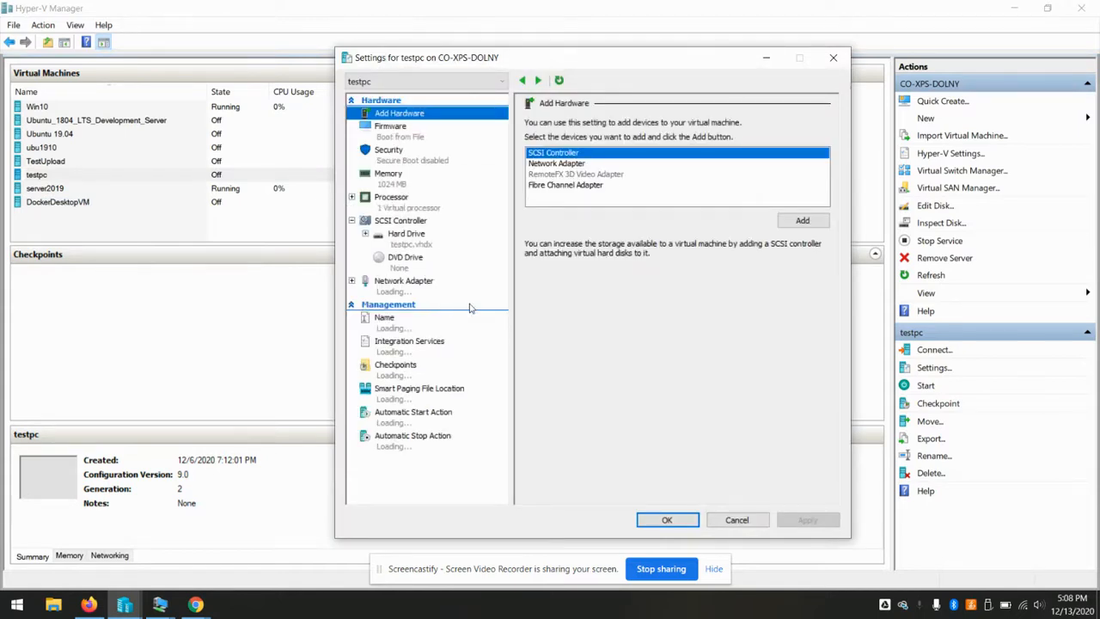
{"action": "left_click", "coordinate": [415, 292]}
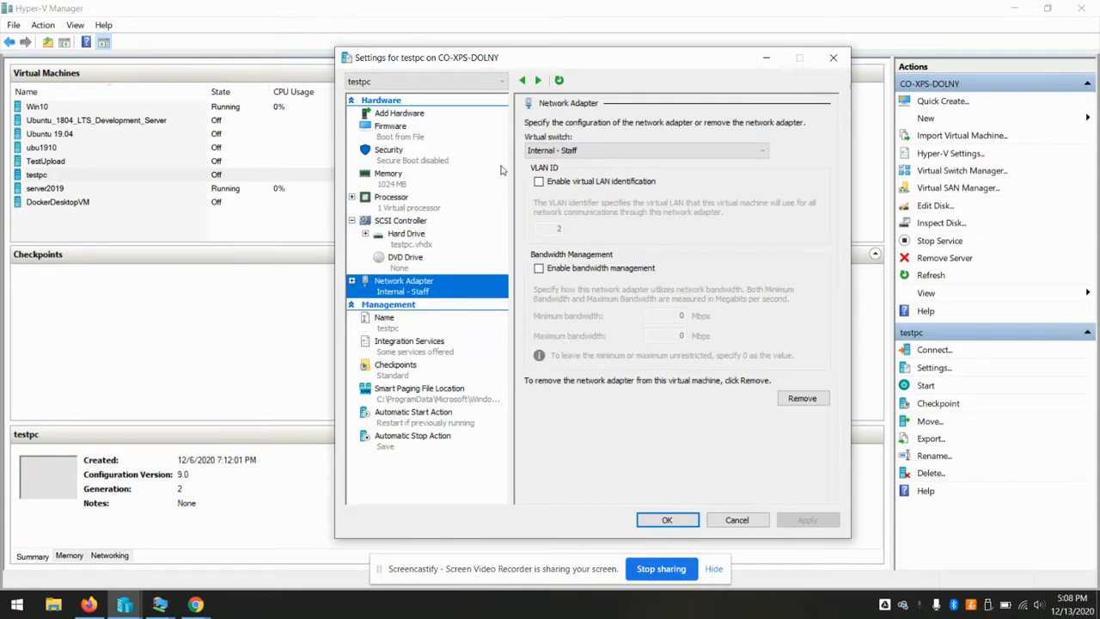
{"action": "left_click", "coordinate": [419, 140]}
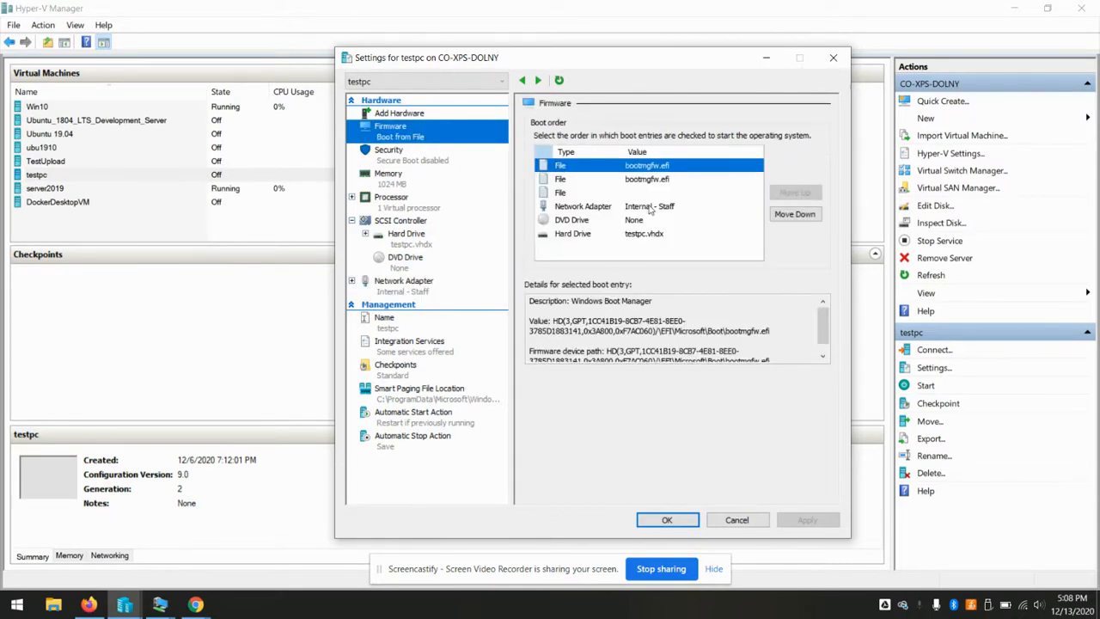
{"action": "left_click", "coordinate": [649, 208]}
{"action": "left_click", "coordinate": [803, 198]}
{"action": "left_click", "coordinate": [802, 198]}
{"action": "left_click", "coordinate": [803, 198]}
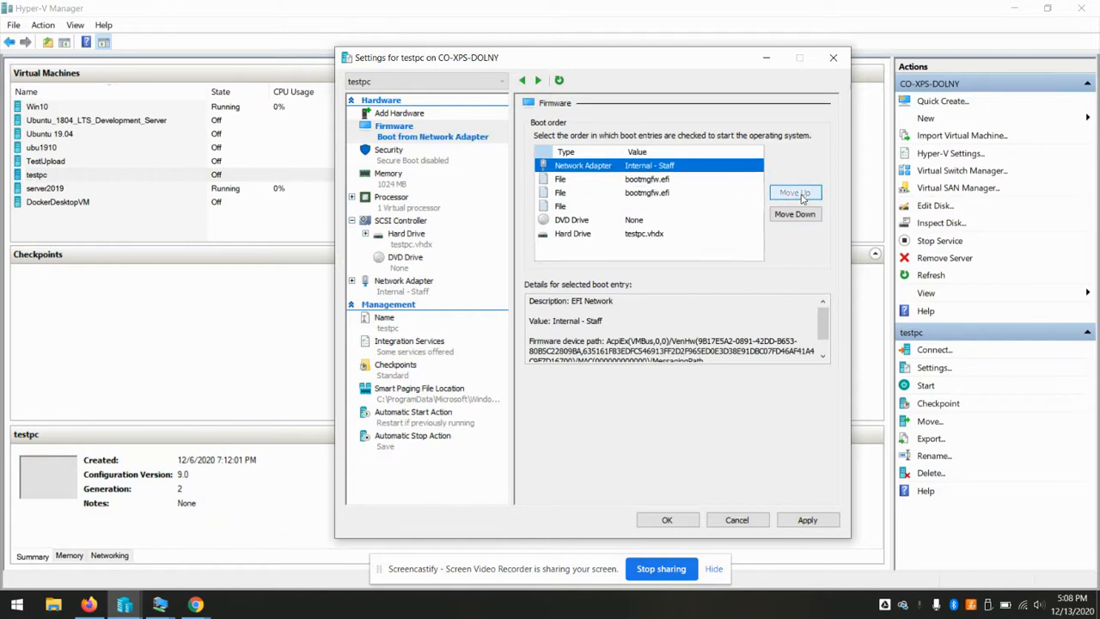
{"action": "left_click", "coordinate": [651, 519]}
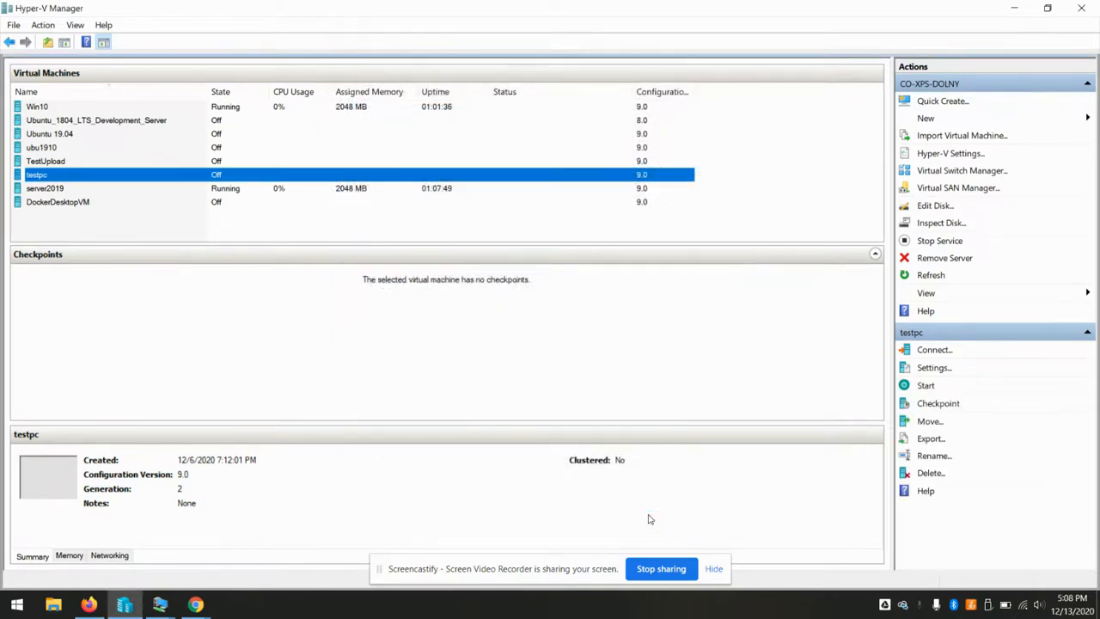
Launch the DHCP server program from Staff Network\dhcpsrv and dismiss its welcome window
{"action": "left_click", "coordinate": [1015, 7]}
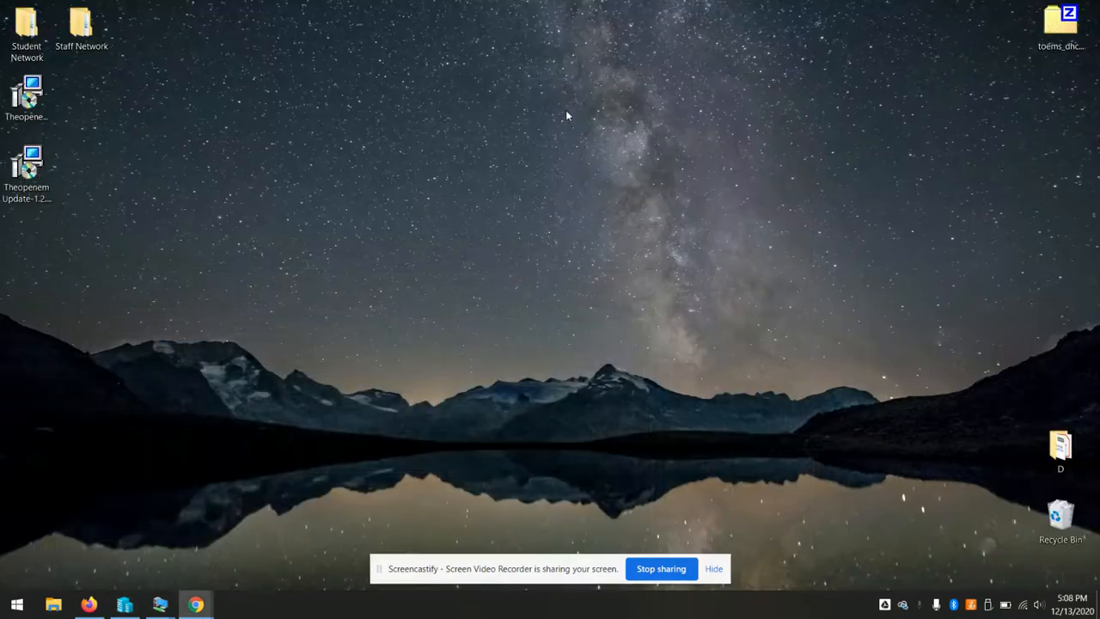
{"action": "double_click", "coordinate": [106, 28]}
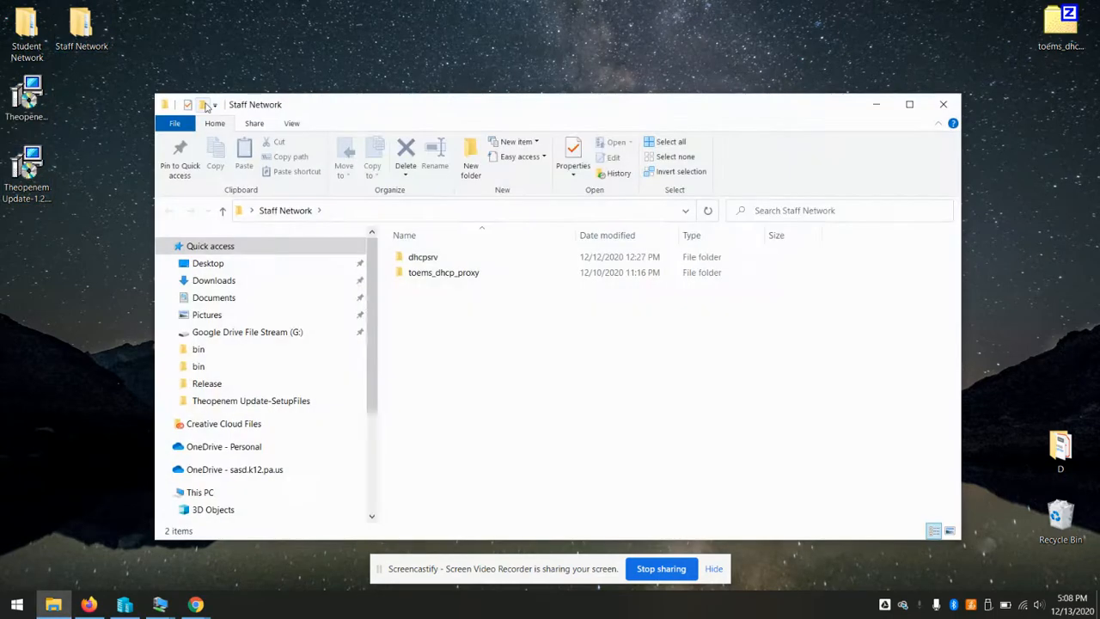
{"action": "double_click", "coordinate": [423, 258]}
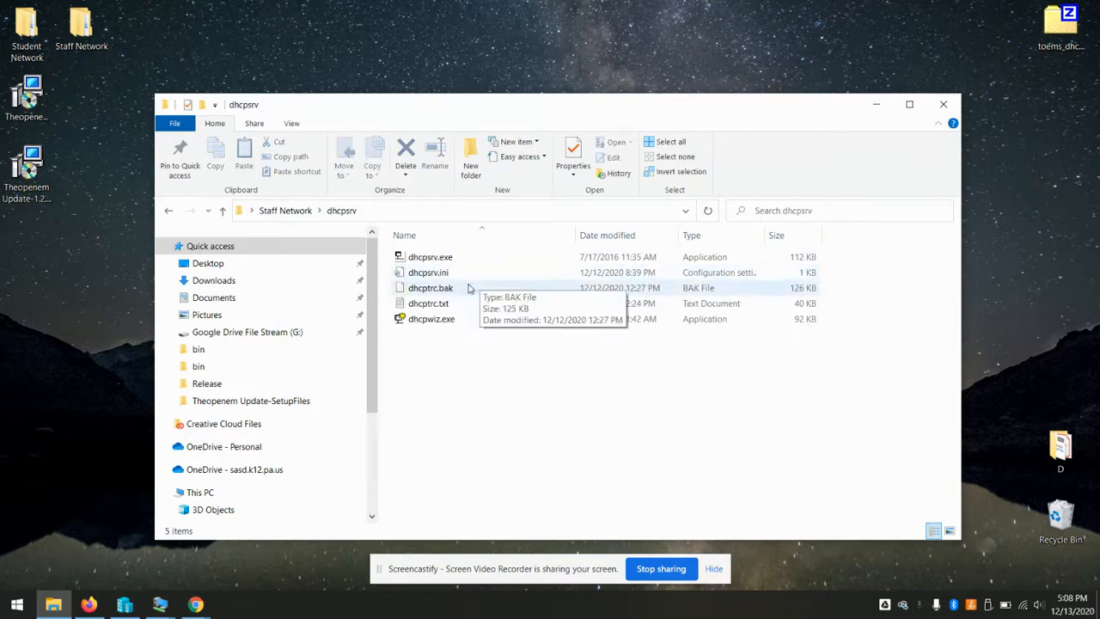
{"action": "double_click", "coordinate": [437, 256]}
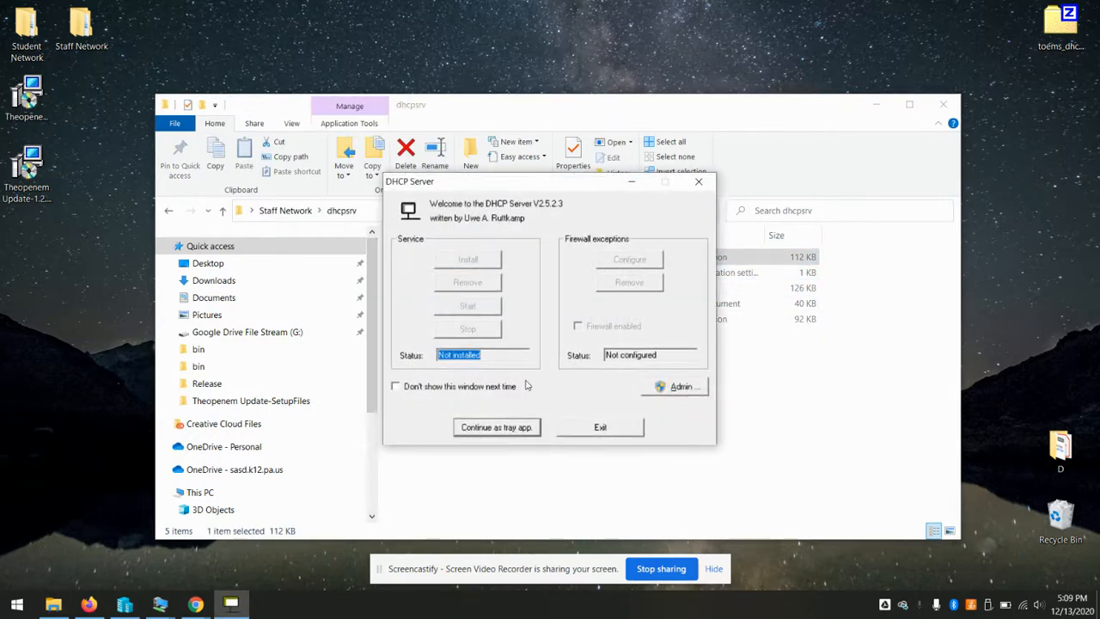
{"action": "left_click", "coordinate": [503, 433]}
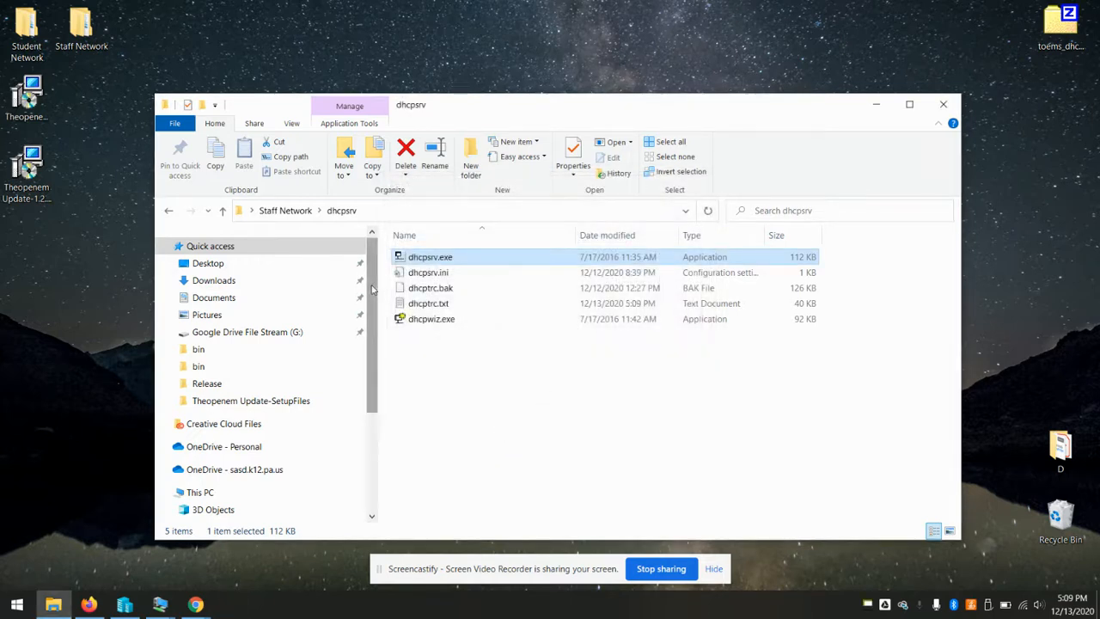
From the toems_dhcp_proxy folder, run .\toems_dhcp_proxy.exe --debug in admin PowerShell, then minimize both windows
{"action": "left_click", "coordinate": [222, 211]}
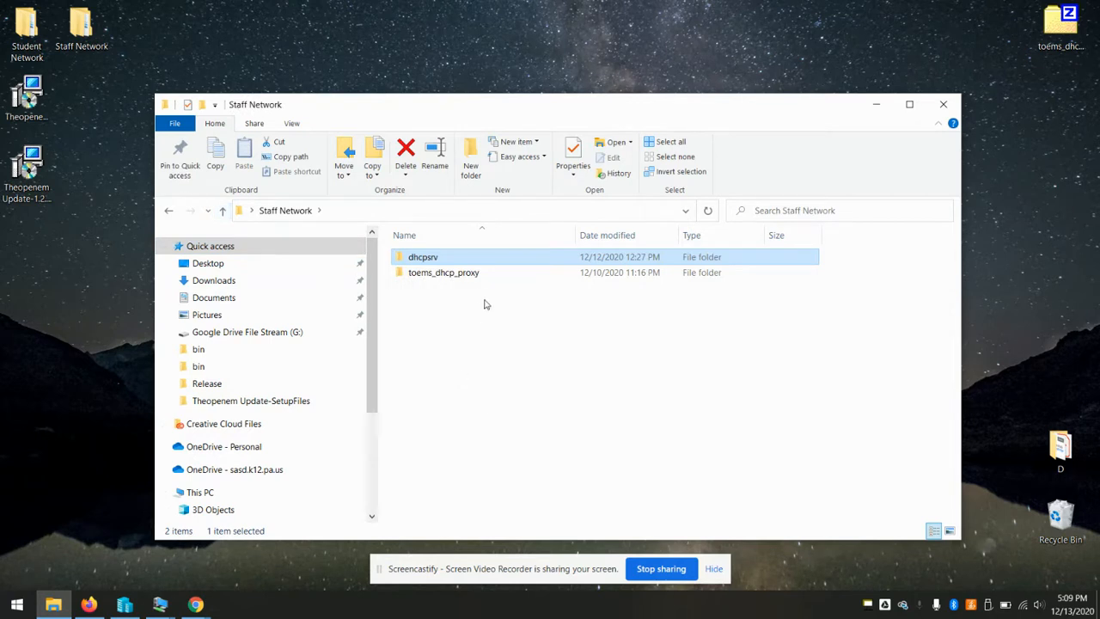
{"action": "double_click", "coordinate": [469, 273]}
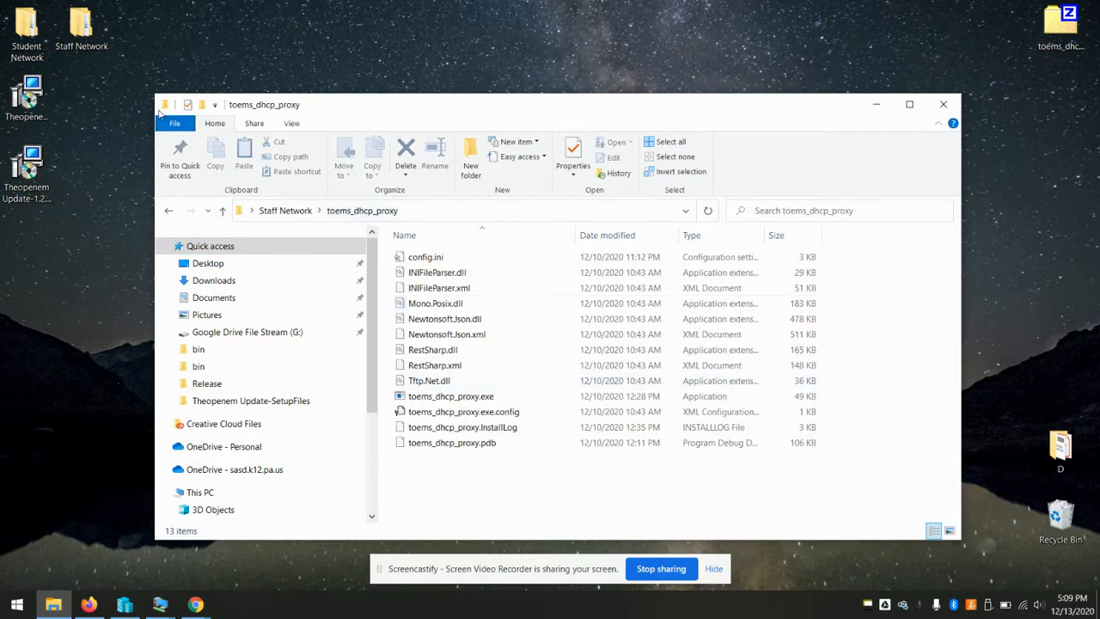
{"action": "left_click", "coordinate": [175, 123]}
{"action": "mouse_move", "coordinate": [240, 179]}
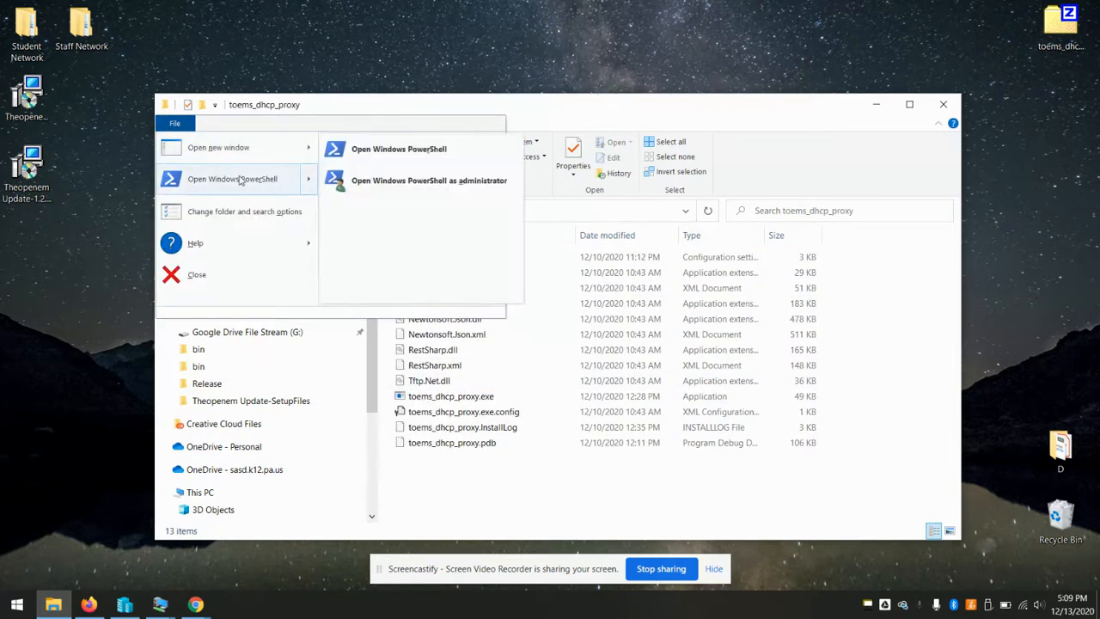
{"action": "left_click", "coordinate": [339, 183]}
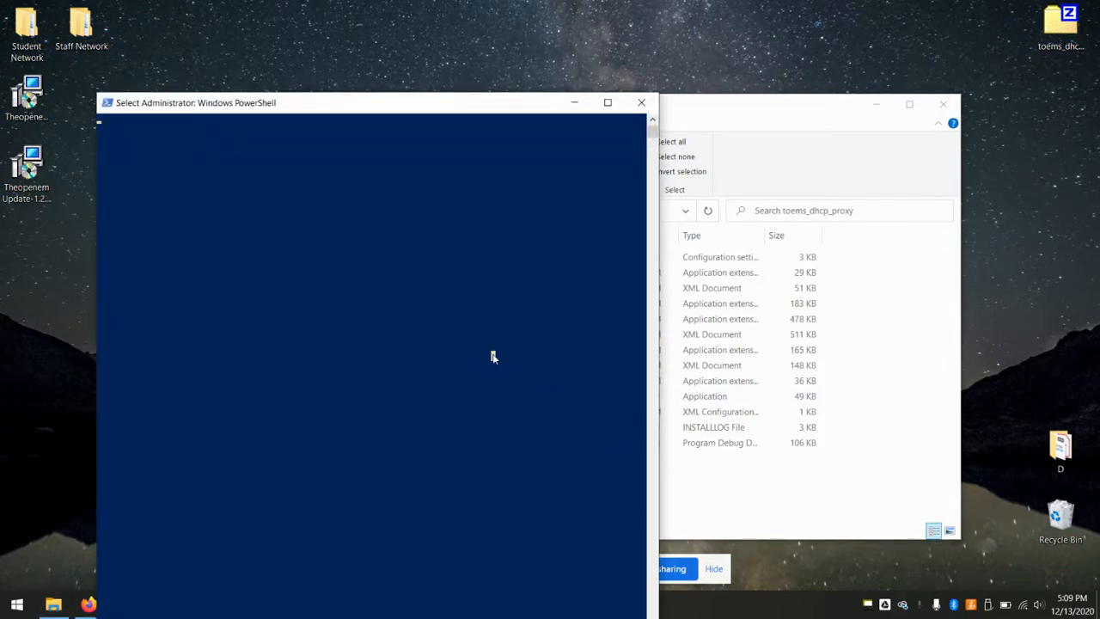
{"action": "key", "text": "Return"}
{"action": "key", "text": "Return"}
{"action": "key", "text": "Return"}
{"action": "type", "text": ".\toems_dhcp_proxy.exe"}
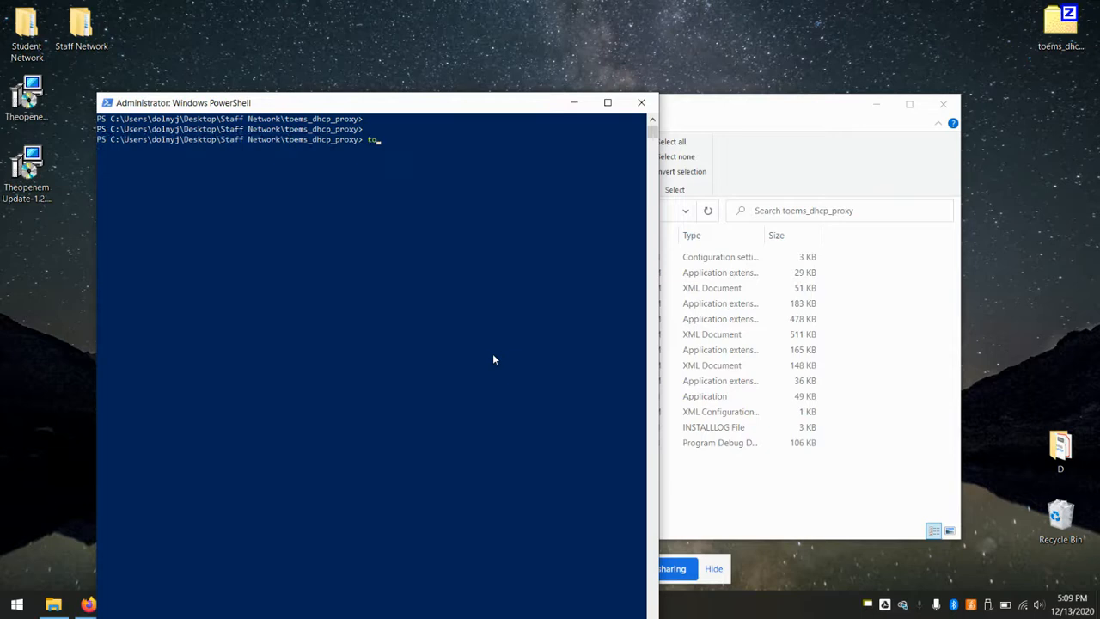
{"action": "type", "text": " --debug"}
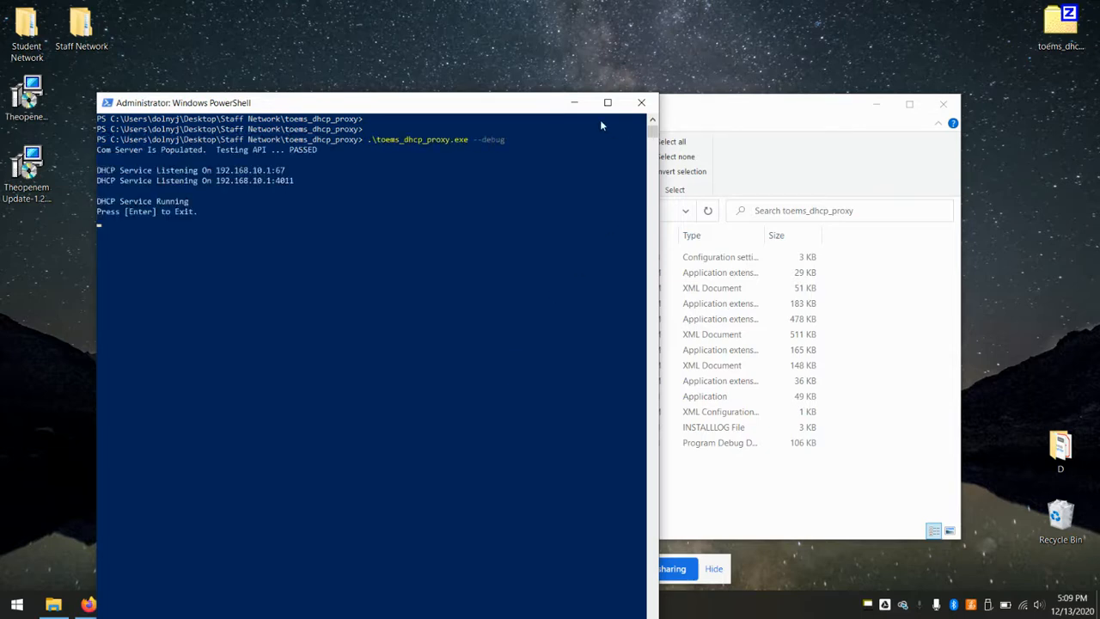
{"action": "left_click", "coordinate": [575, 103]}
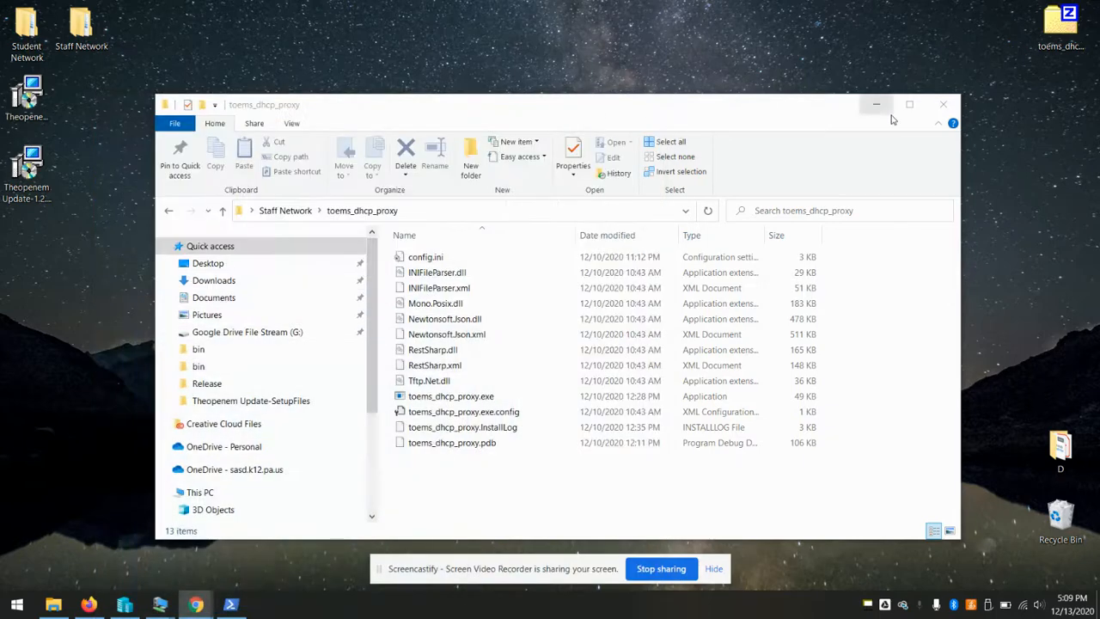
{"action": "left_click", "coordinate": [940, 110]}
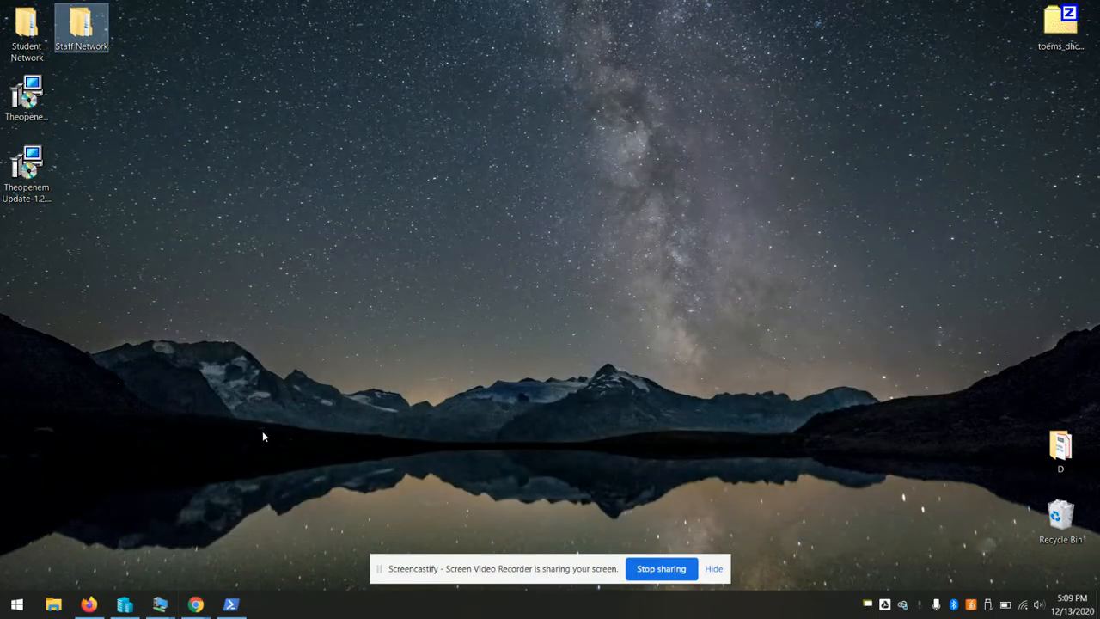
{"action": "mouse_move", "coordinate": [166, 610]}
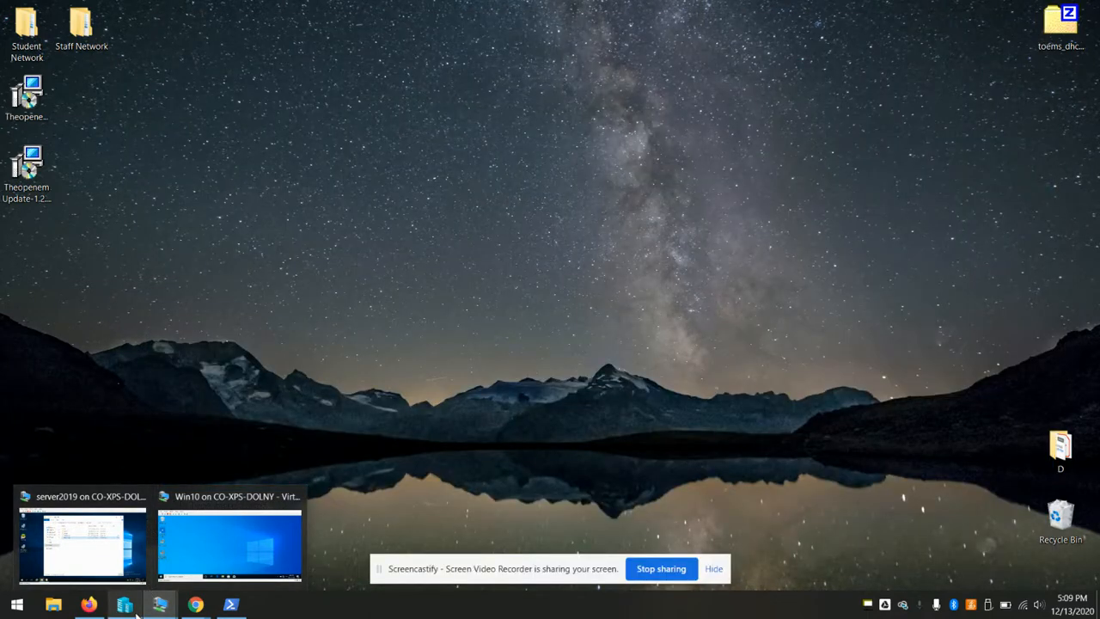
Connect to and start testpc, then choose Theopenem from its PXE Boot Menu
{"action": "left_click", "coordinate": [129, 608]}
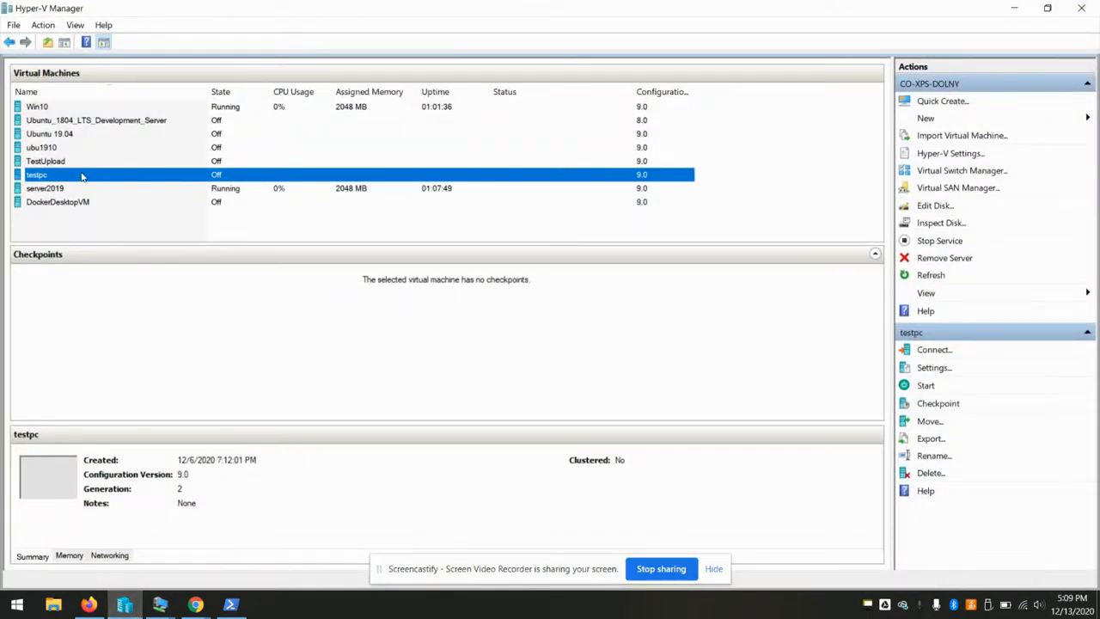
{"action": "right_click", "coordinate": [82, 176]}
{"action": "left_click", "coordinate": [121, 181]}
{"action": "left_click", "coordinate": [1014, 8]}
{"action": "left_click", "coordinate": [282, 274]}
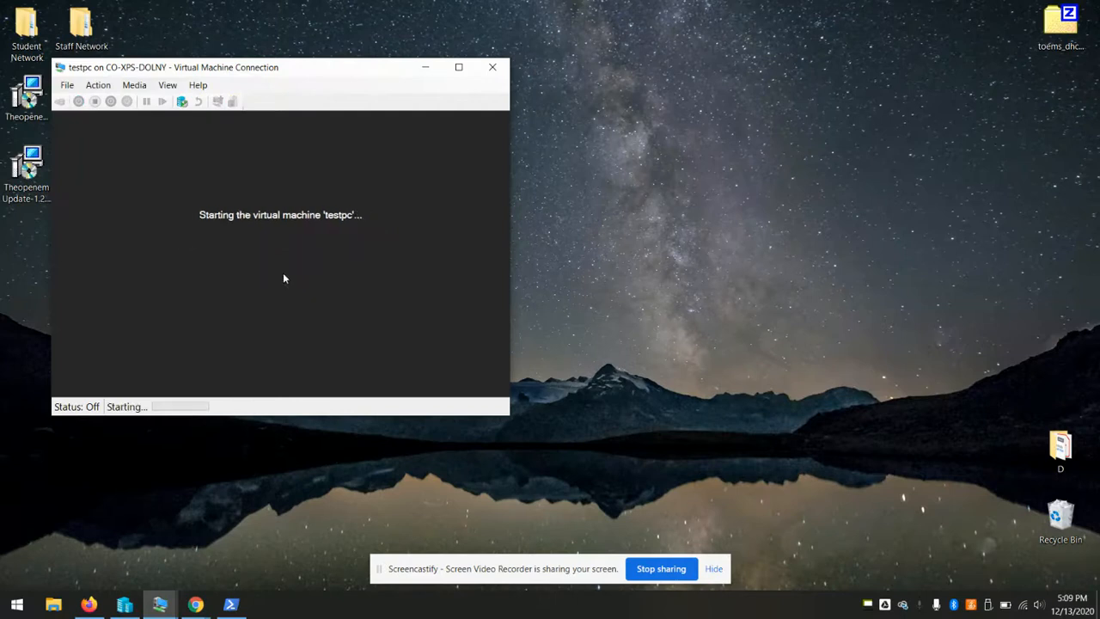
{"action": "left_click_drag", "start_coordinate": [320, 71], "coordinate": [495, 29]}
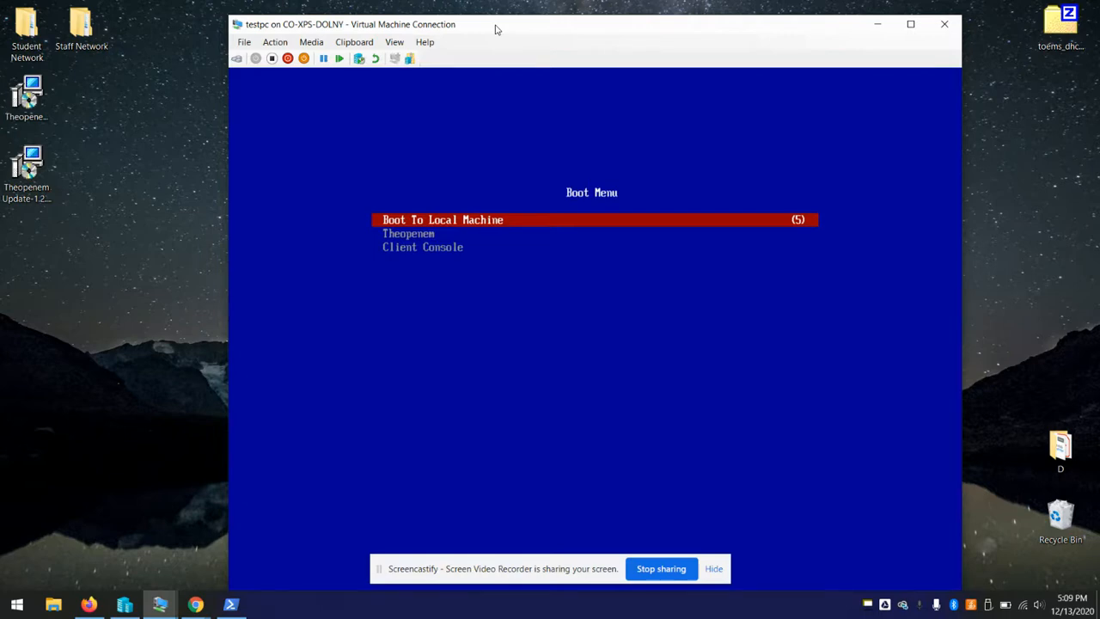
{"action": "key", "text": "Down"}
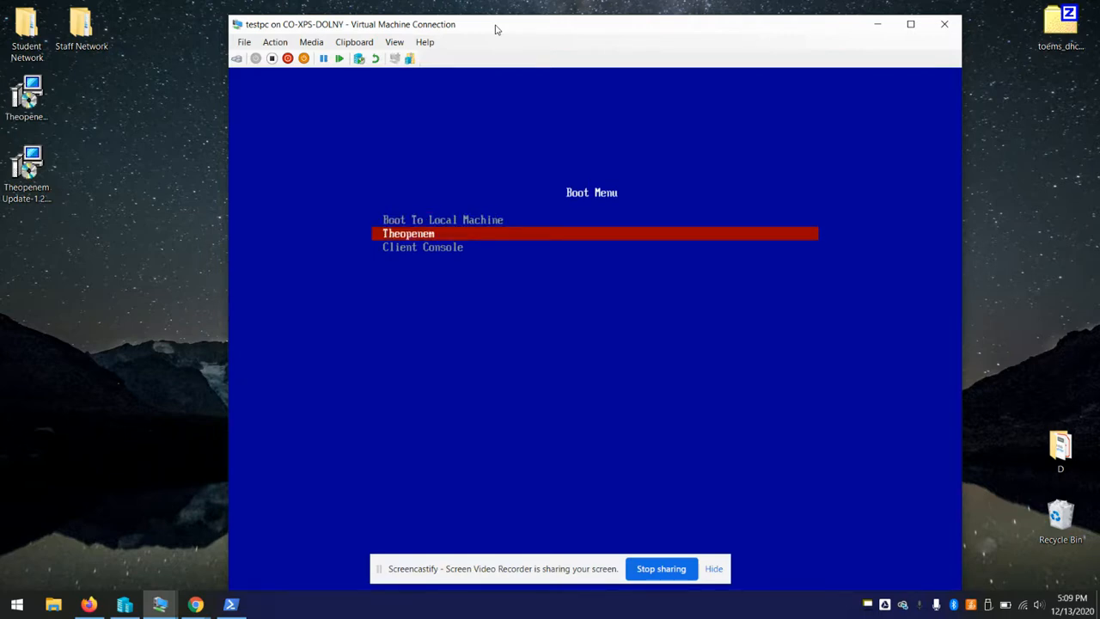
{"action": "key", "text": "Return"}
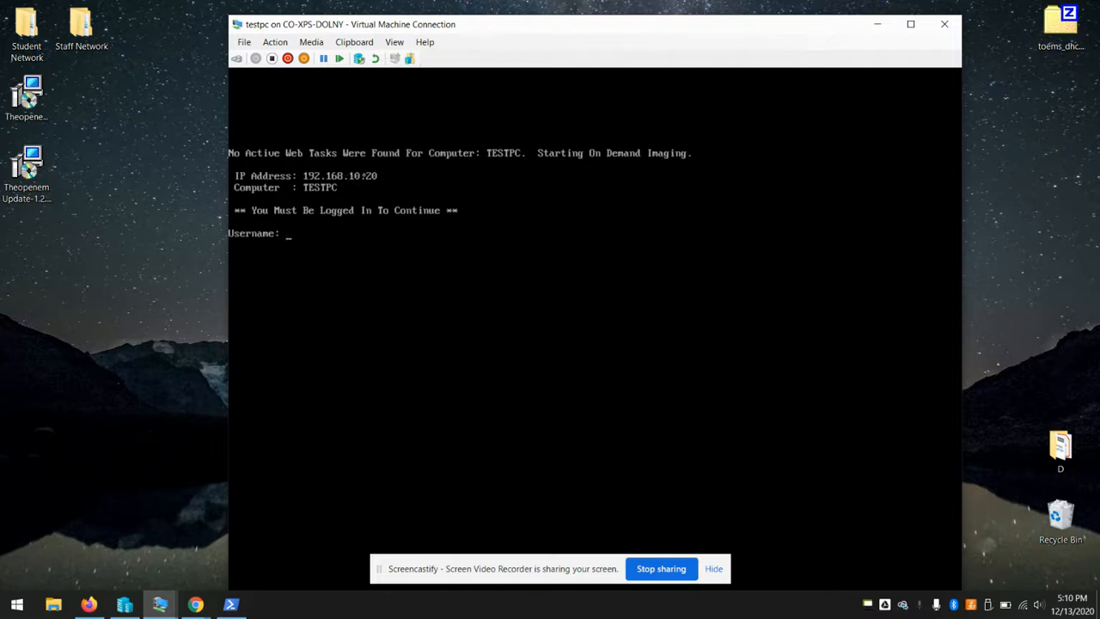
Log into the imaging client with the admin username and password, deploy Win10-Test, then return to Theopenem
{"action": "type", "text": "toemsadmin"}
{"action": "key", "text": "Return"}
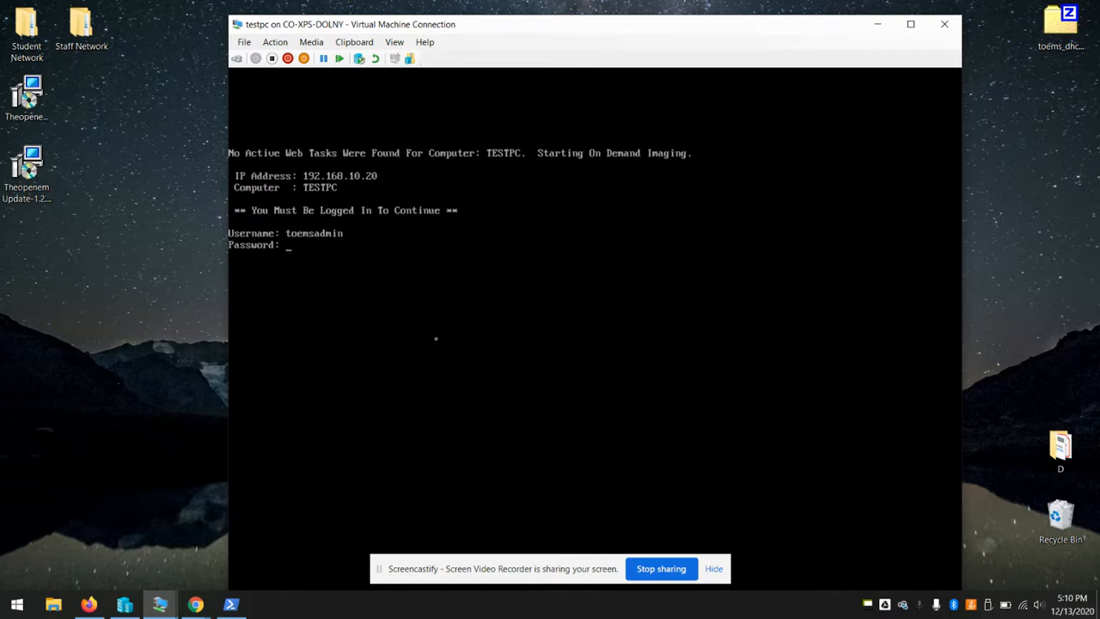
{"action": "key", "text": "Return"}
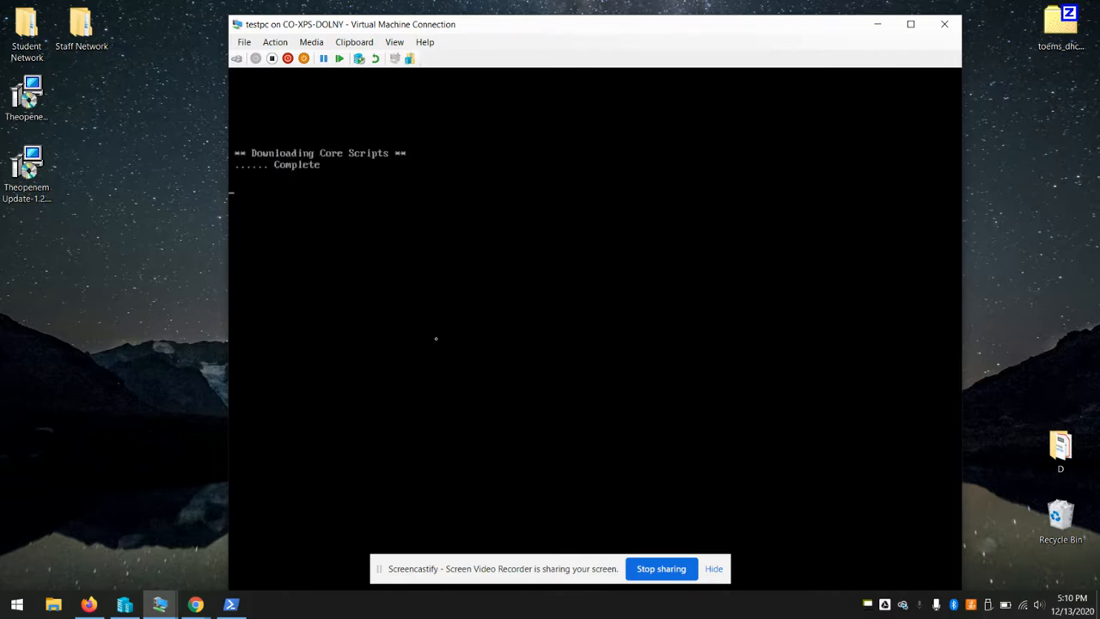
{"action": "key", "text": "Return"}
{"action": "key", "text": "Return"}
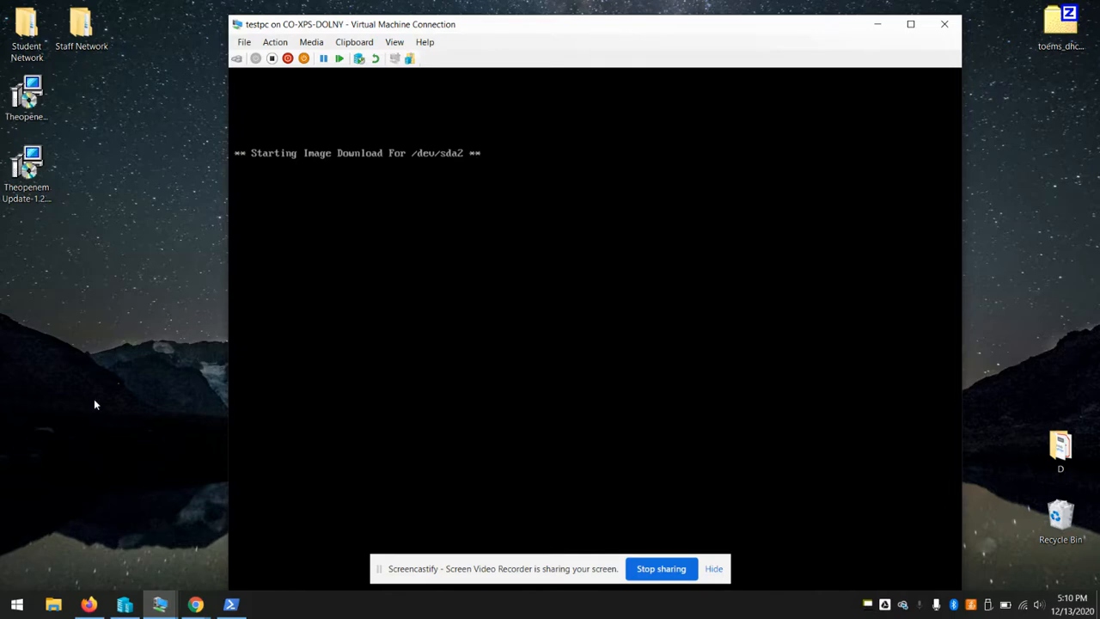
{"action": "left_click", "coordinate": [89, 604]}
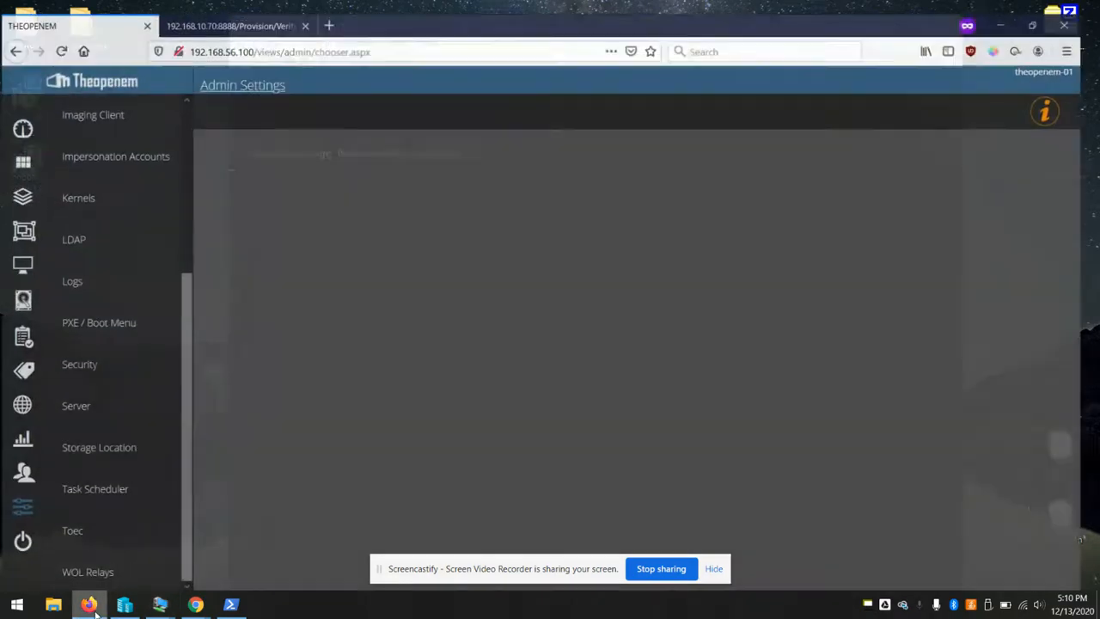
Open the Main Cluster's details under Client Com Servers > Com Server Clusters
{"action": "scroll", "coordinate": [147, 344], "scroll_direction": "up", "scroll_amount": 3}
{"action": "left_click", "coordinate": [21, 507]}
{"action": "scroll", "coordinate": [86, 342], "scroll_direction": "up", "scroll_amount": 2}
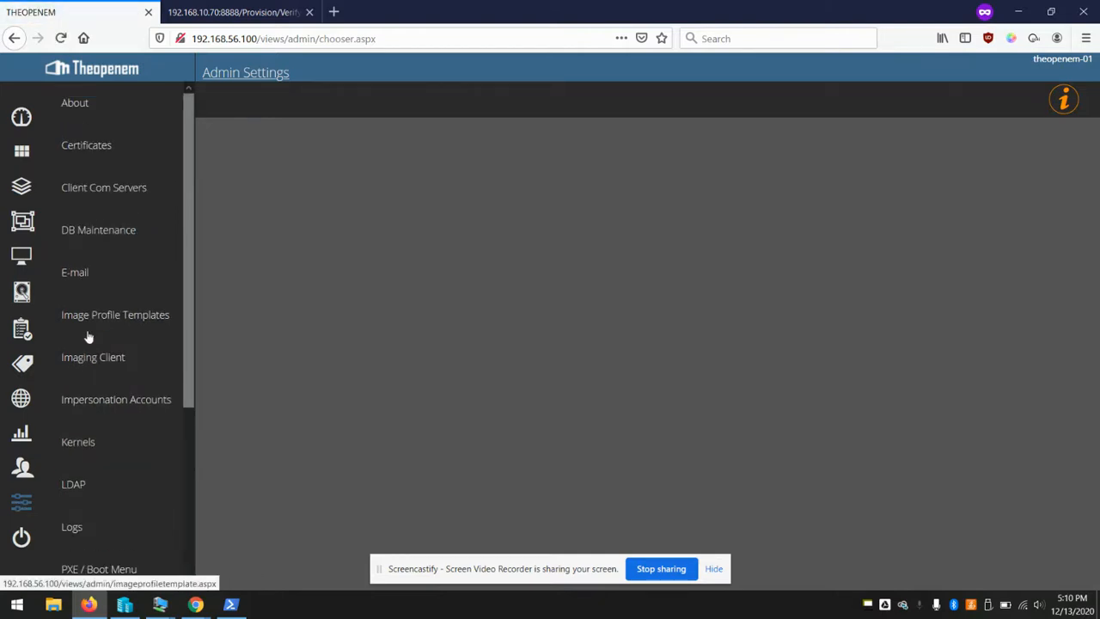
{"action": "left_click", "coordinate": [116, 191]}
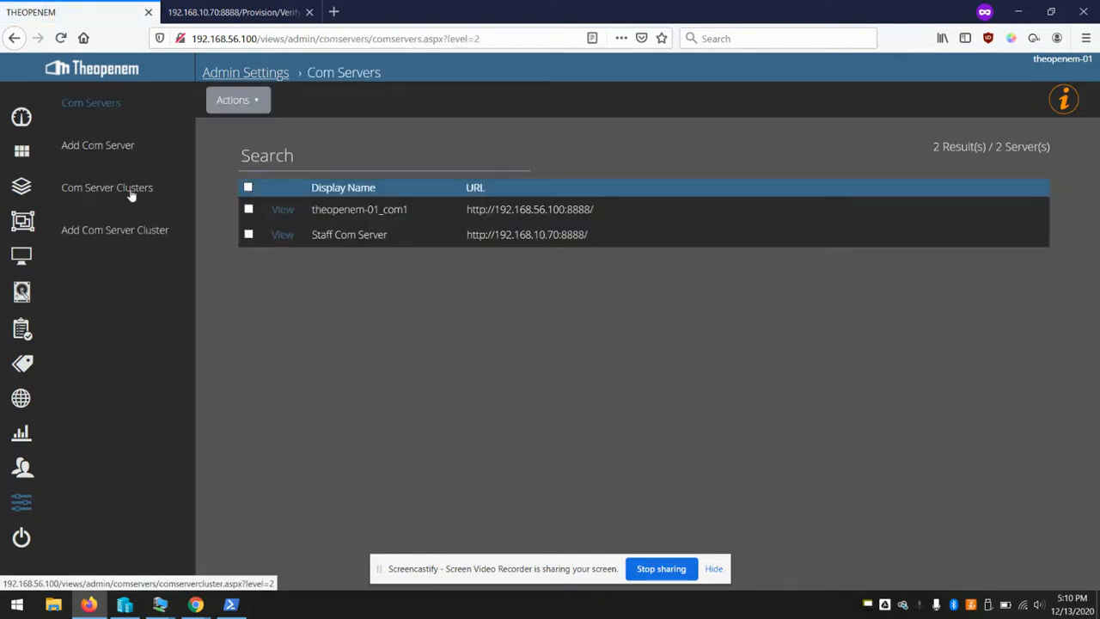
{"action": "left_click", "coordinate": [128, 192]}
{"action": "left_click", "coordinate": [288, 188]}
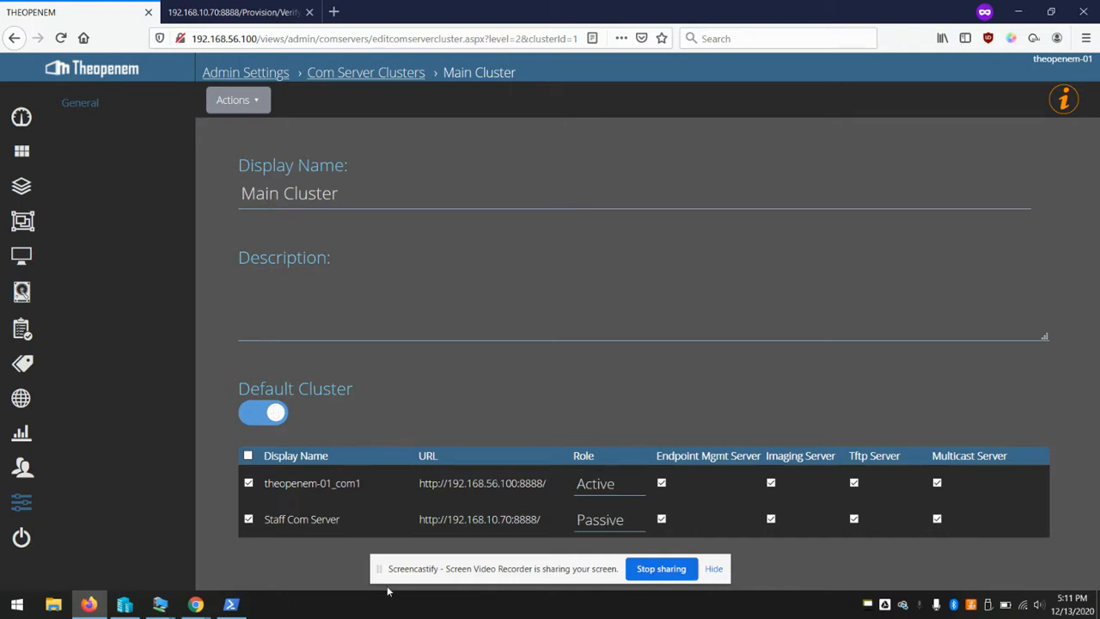
Check testpc's imaging progress, review the Main Cluster's com server URLs, and return to the clusters list
{"action": "mouse_move", "coordinate": [160, 601]}
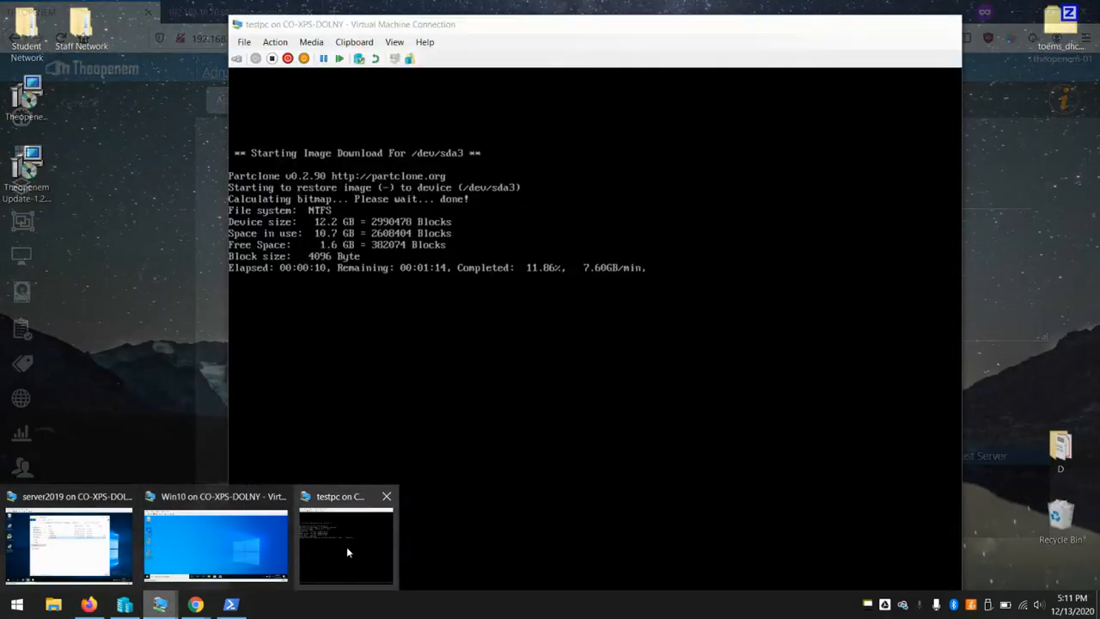
{"action": "left_click", "coordinate": [346, 546]}
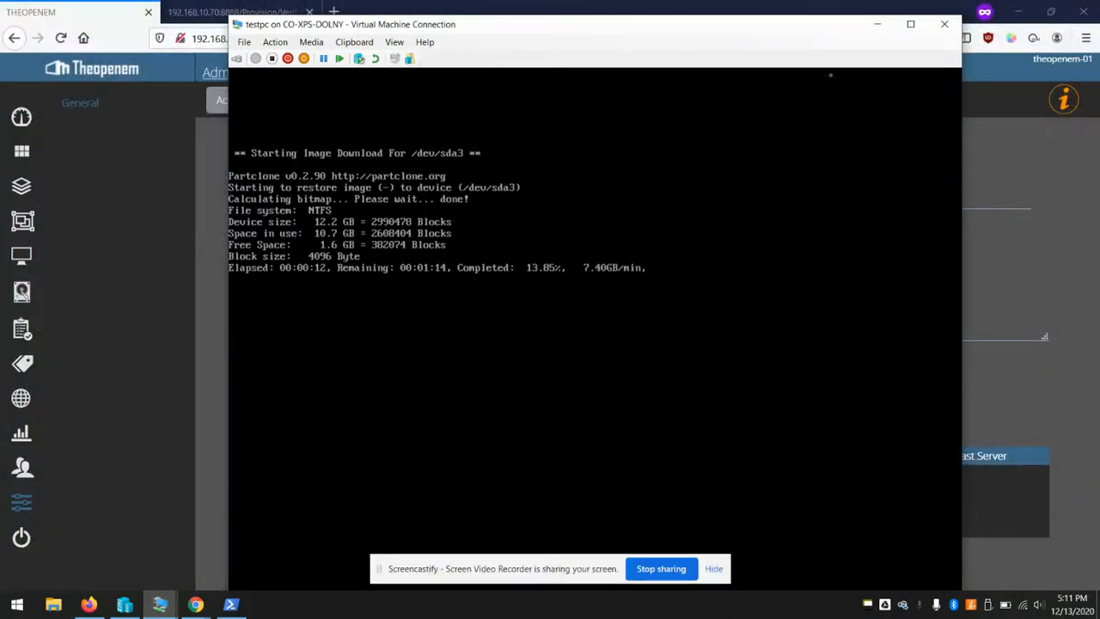
{"action": "left_click", "coordinate": [877, 24]}
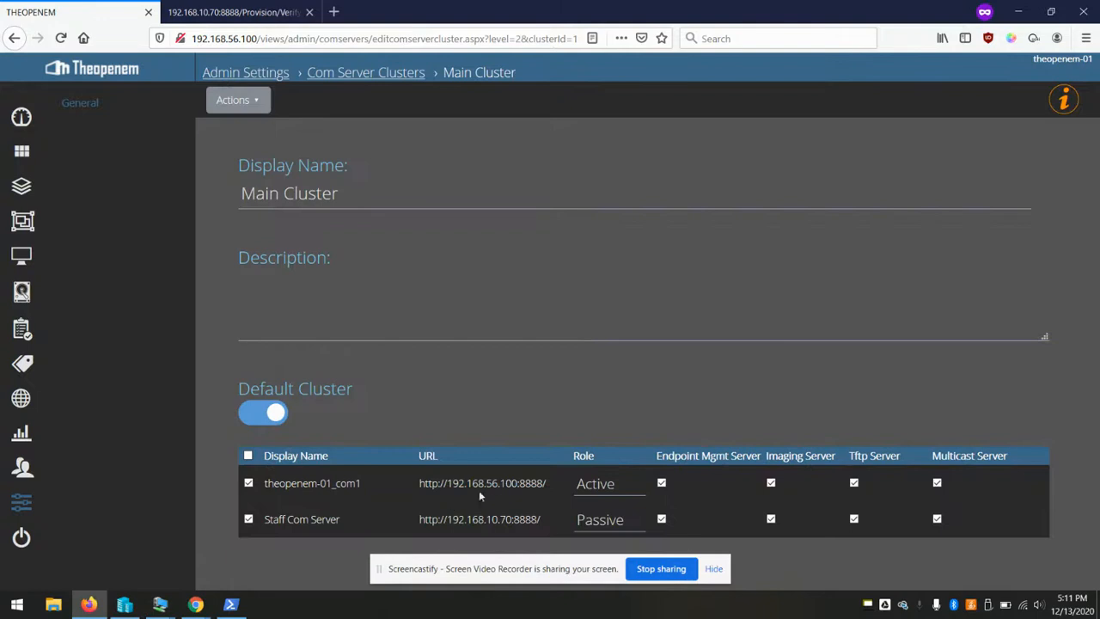
{"action": "left_click_drag", "start_coordinate": [419, 484], "coordinate": [543, 496]}
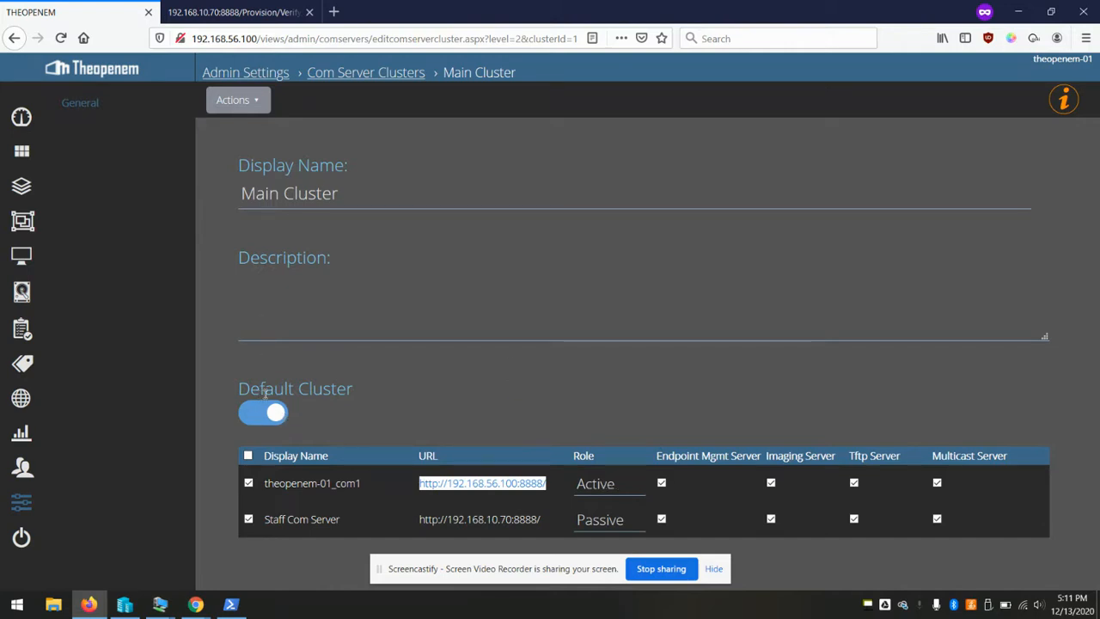
{"action": "left_click", "coordinate": [497, 363]}
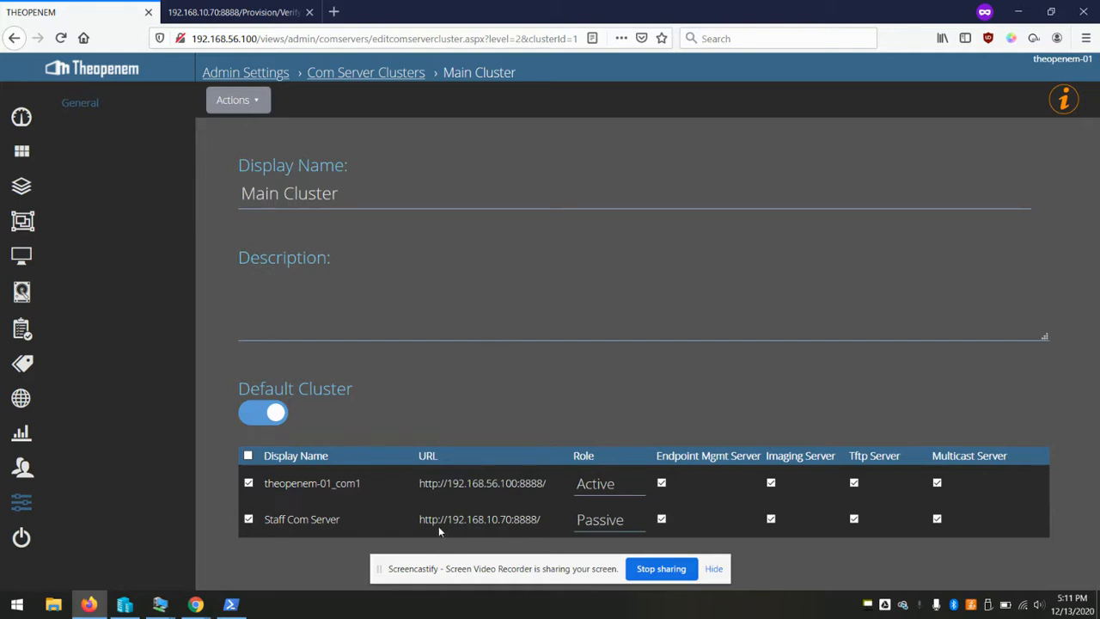
{"action": "left_click_drag", "start_coordinate": [419, 519], "coordinate": [552, 530]}
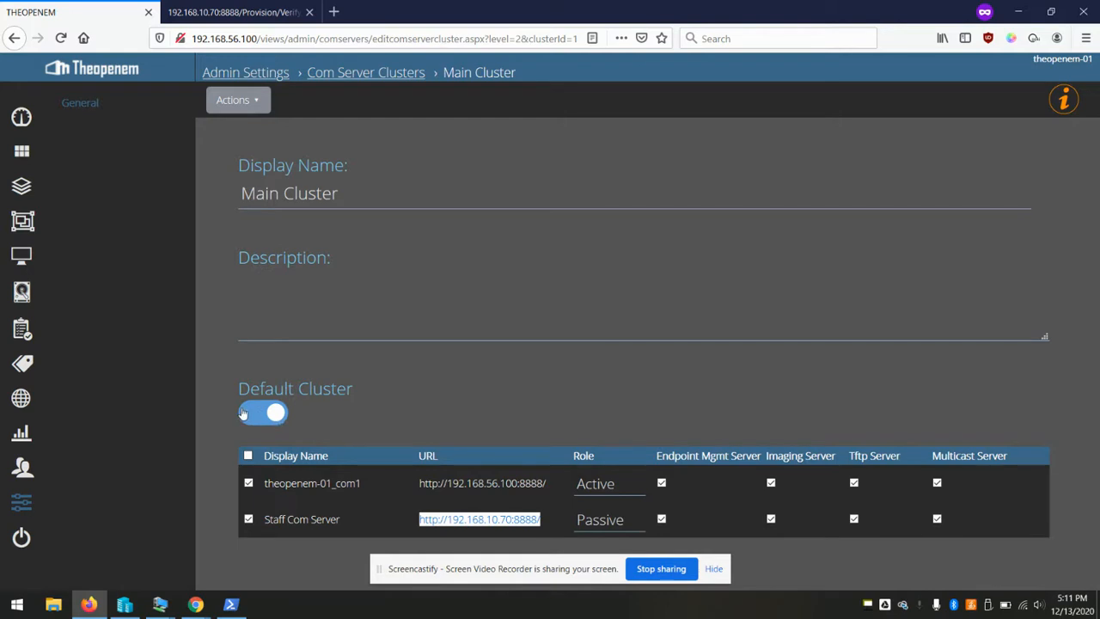
{"action": "left_click", "coordinate": [375, 74]}
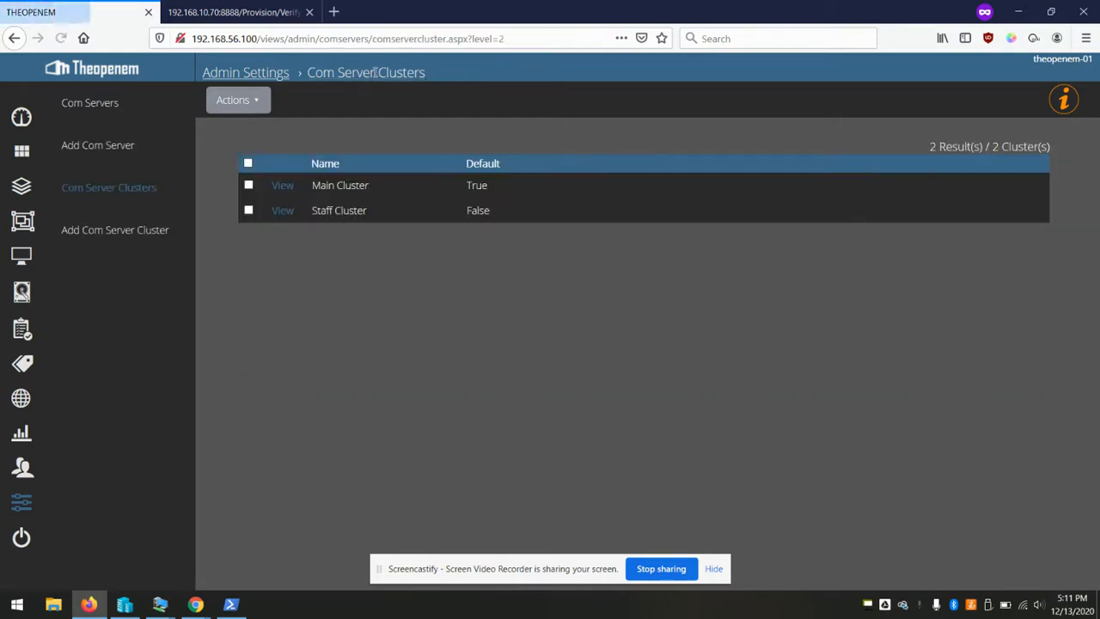
View the Staff Cluster details, recheck testpc's imaging progress, and open the Computers section
{"action": "left_click", "coordinate": [288, 215]}
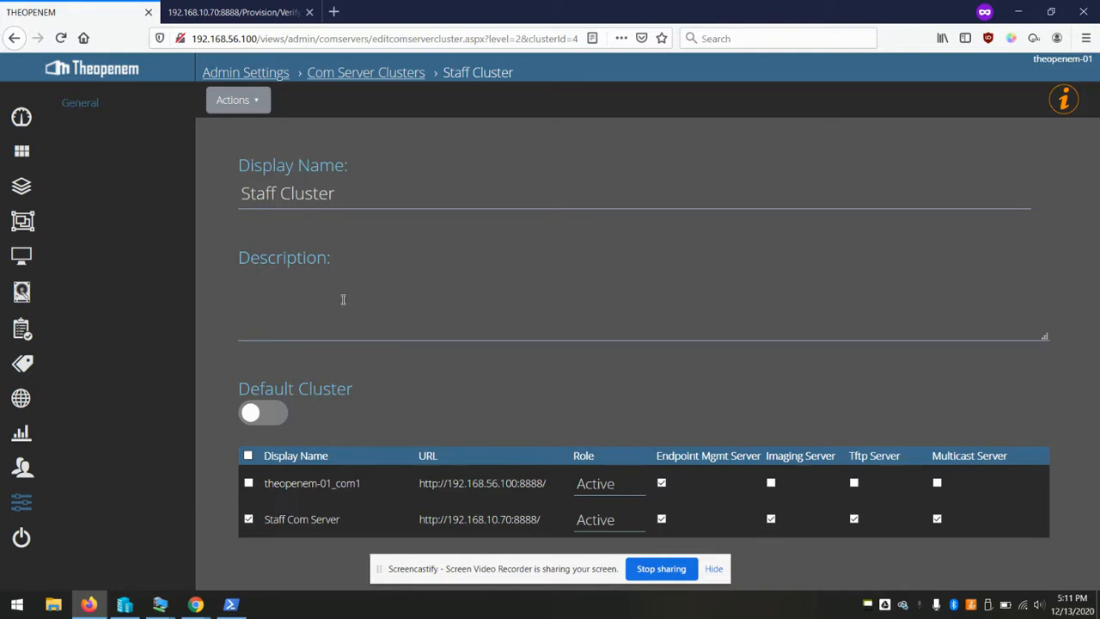
{"action": "mouse_move", "coordinate": [160, 604]}
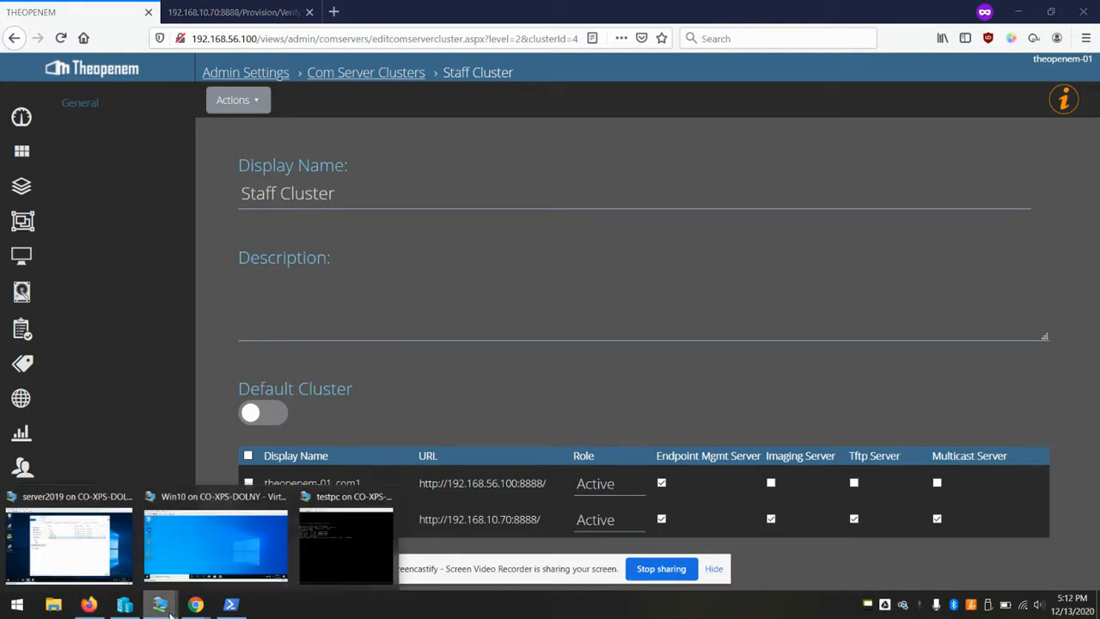
{"action": "left_click", "coordinate": [344, 556]}
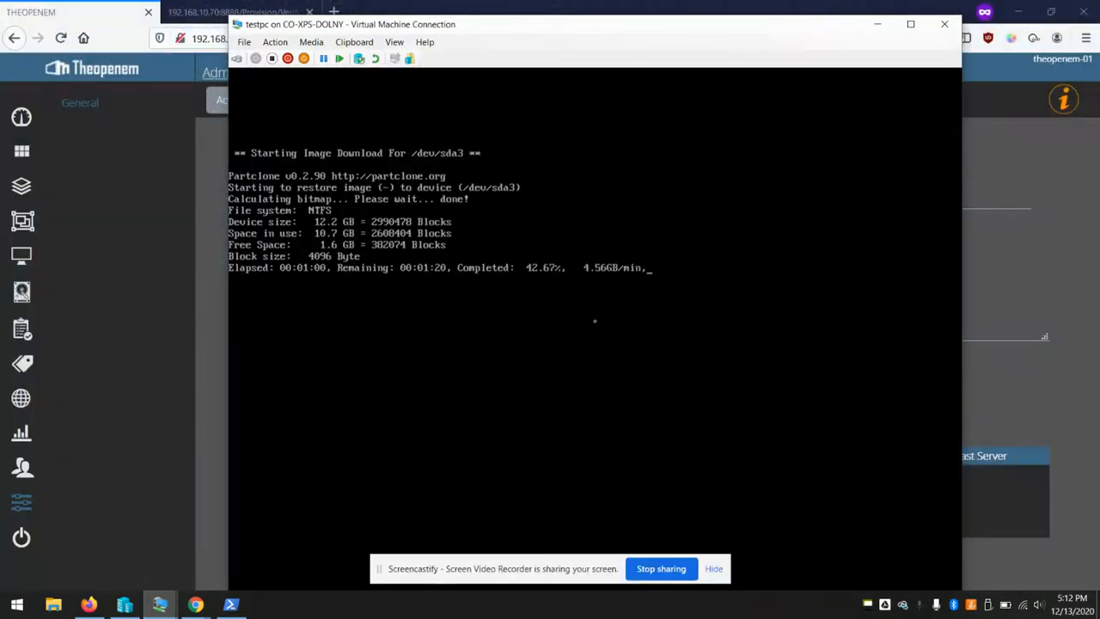
{"action": "left_click", "coordinate": [877, 24]}
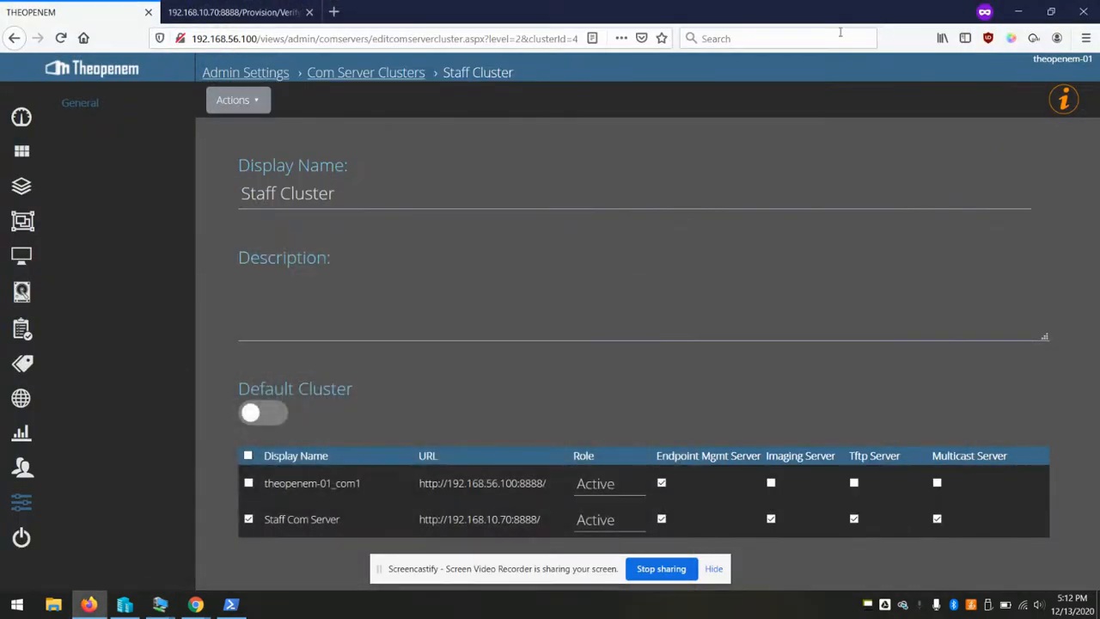
{"action": "left_click", "coordinate": [26, 262]}
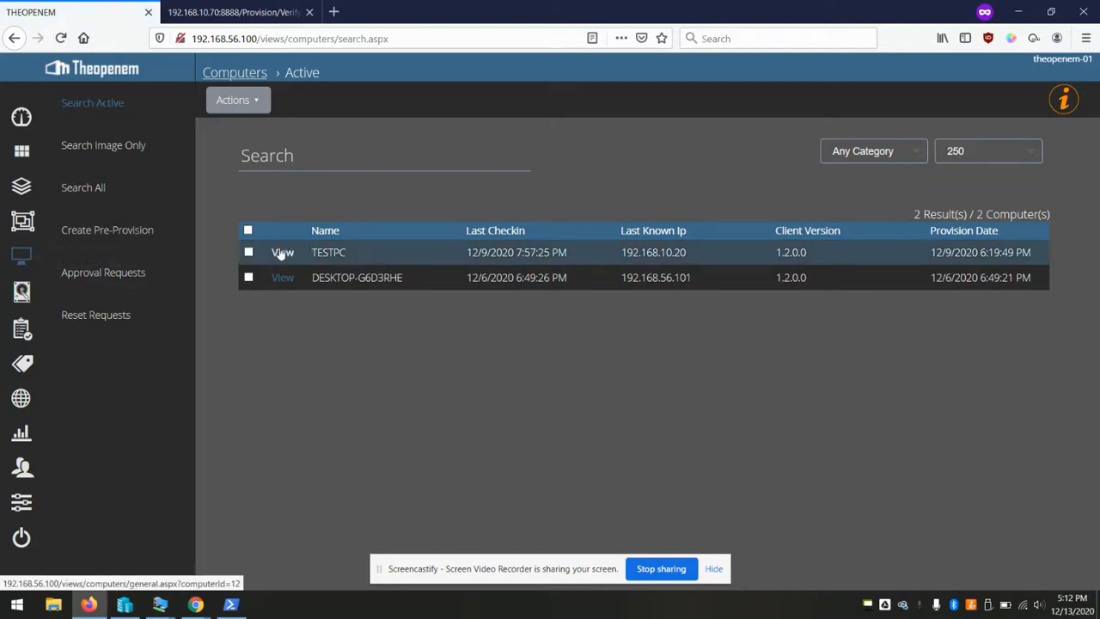
Show TESTPC's Image Servers usage, then start a new group from the Groups list
{"action": "left_click", "coordinate": [283, 252]}
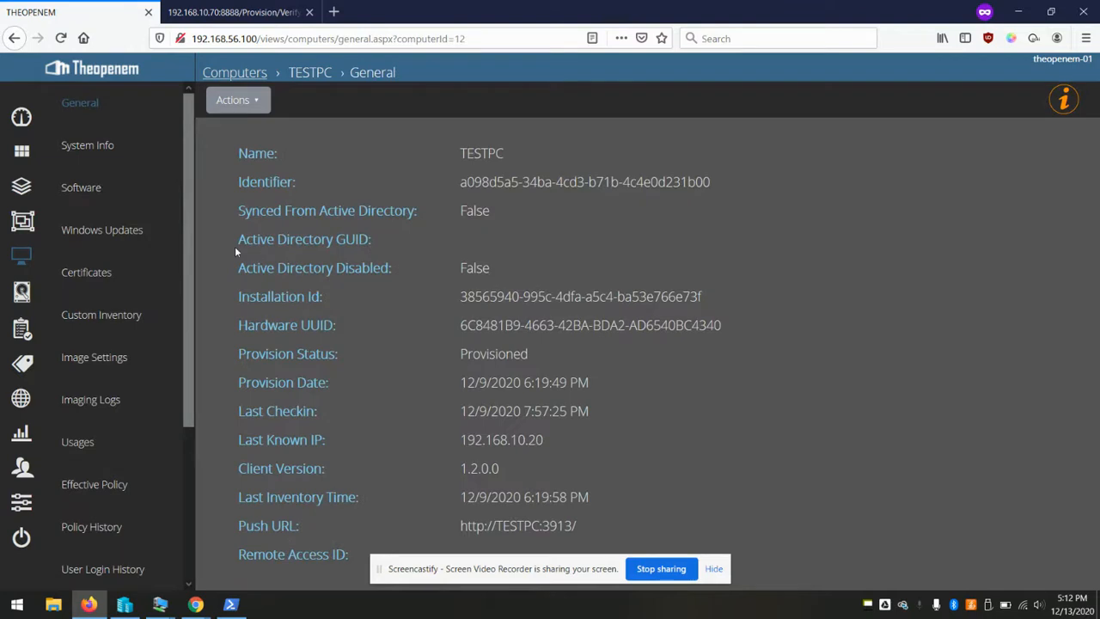
{"action": "scroll", "coordinate": [142, 245], "scroll_direction": "down", "scroll_amount": 3}
{"action": "left_click", "coordinate": [77, 305]}
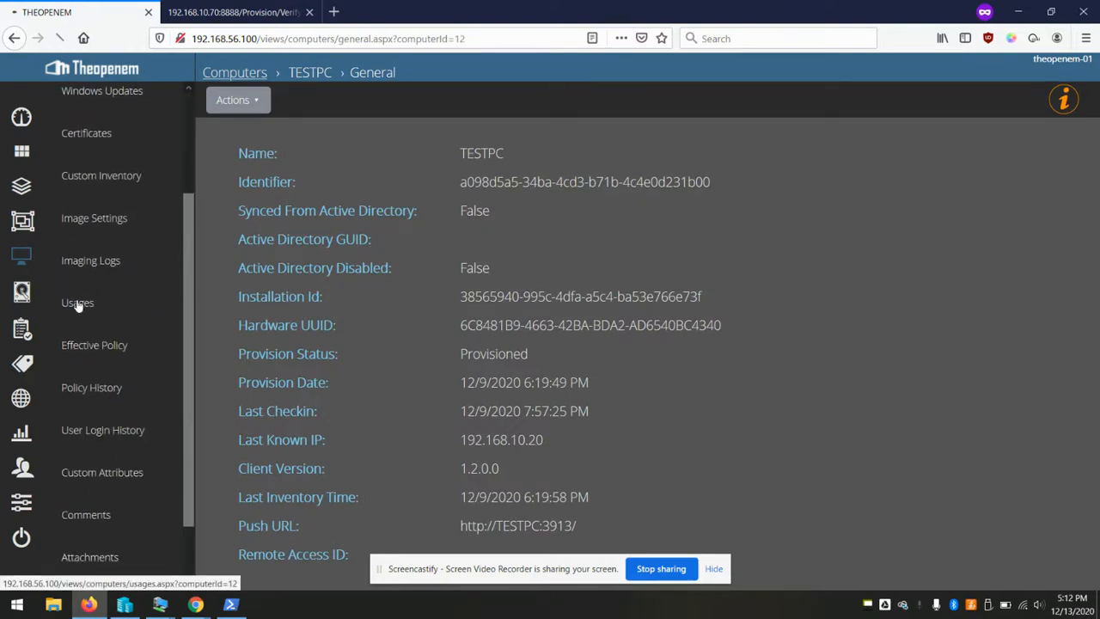
{"action": "left_click", "coordinate": [402, 197]}
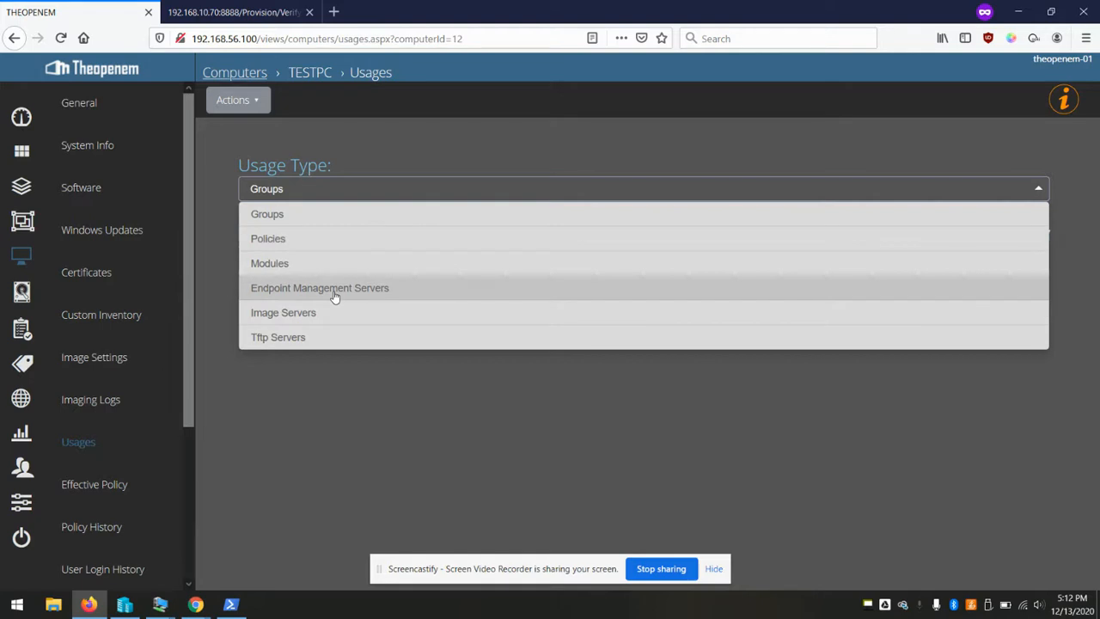
{"action": "left_click", "coordinate": [314, 312]}
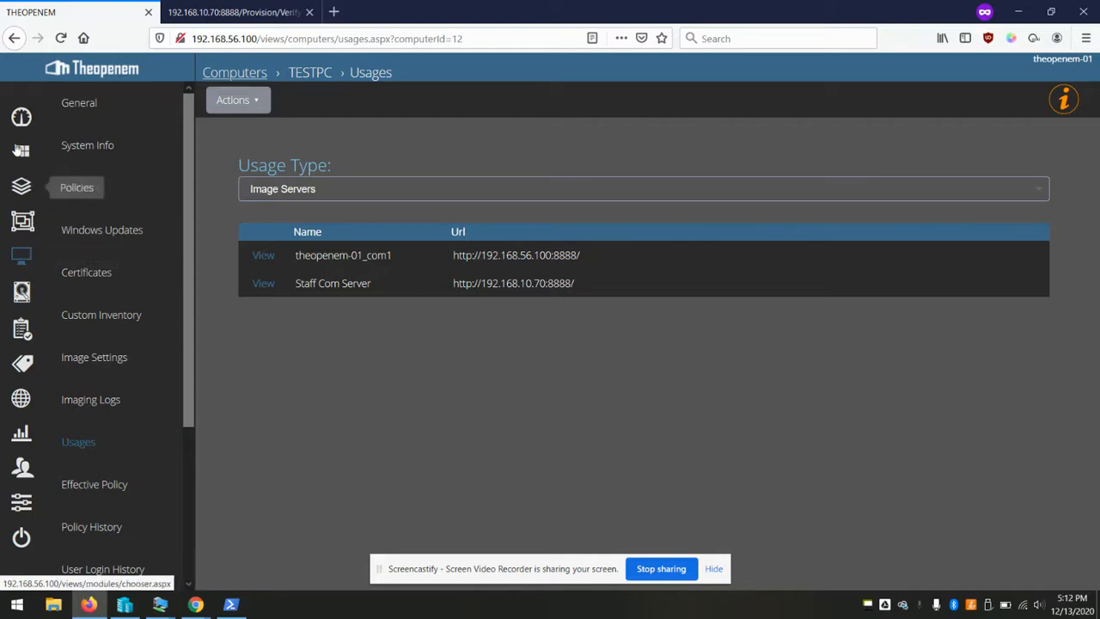
{"action": "left_click", "coordinate": [17, 222]}
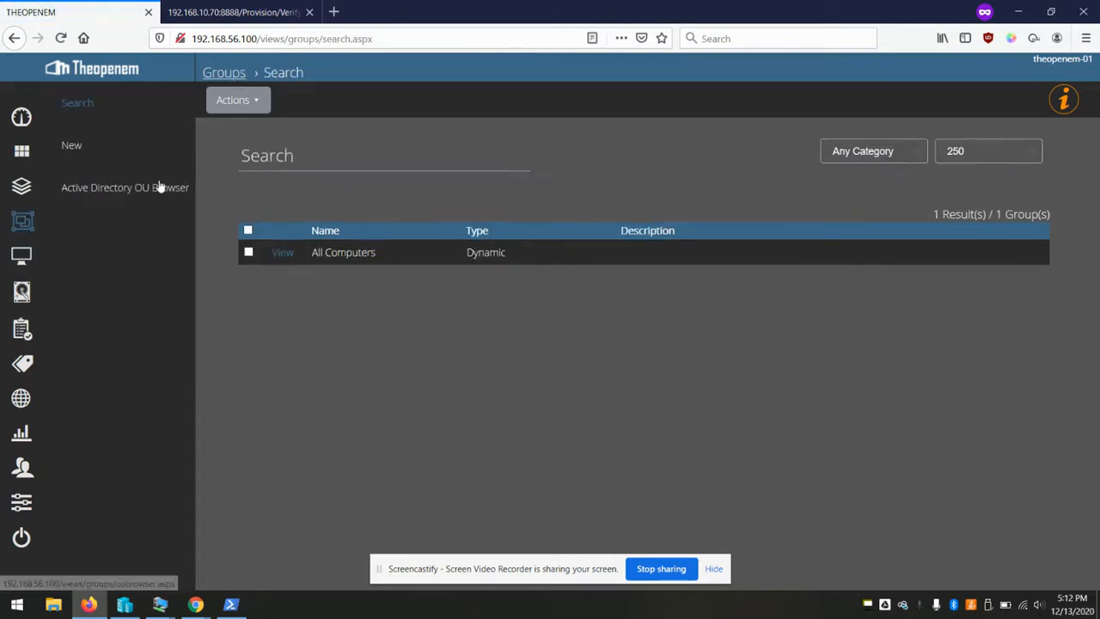
{"action": "left_click", "coordinate": [104, 153]}
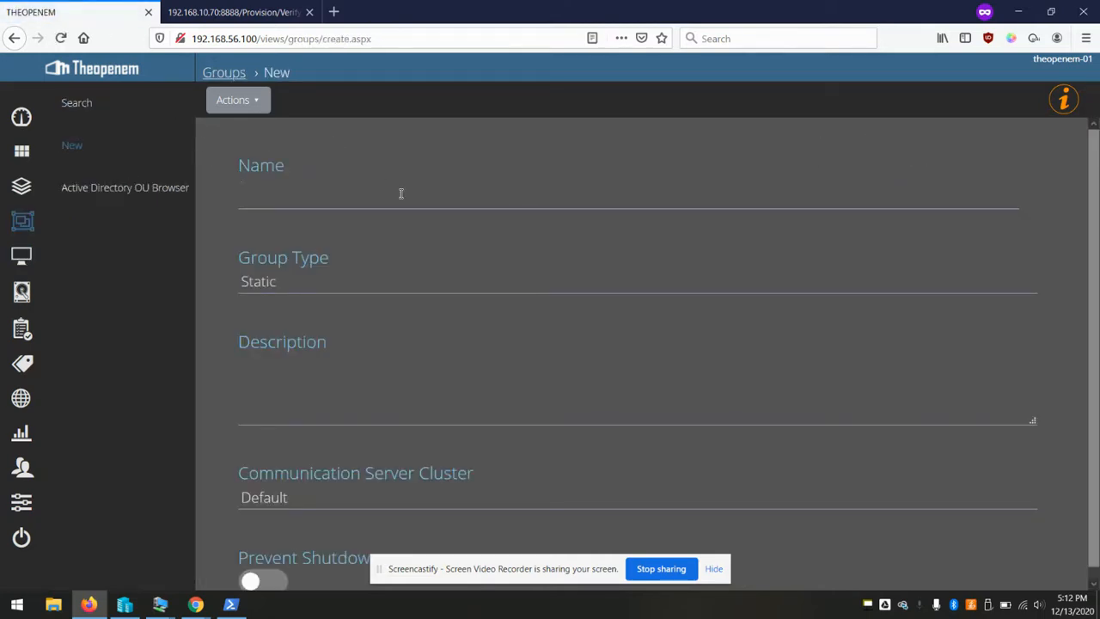
Create the static group 'STaff computers' on Staff Cluster and save it
{"action": "type", "text": "STaff"}
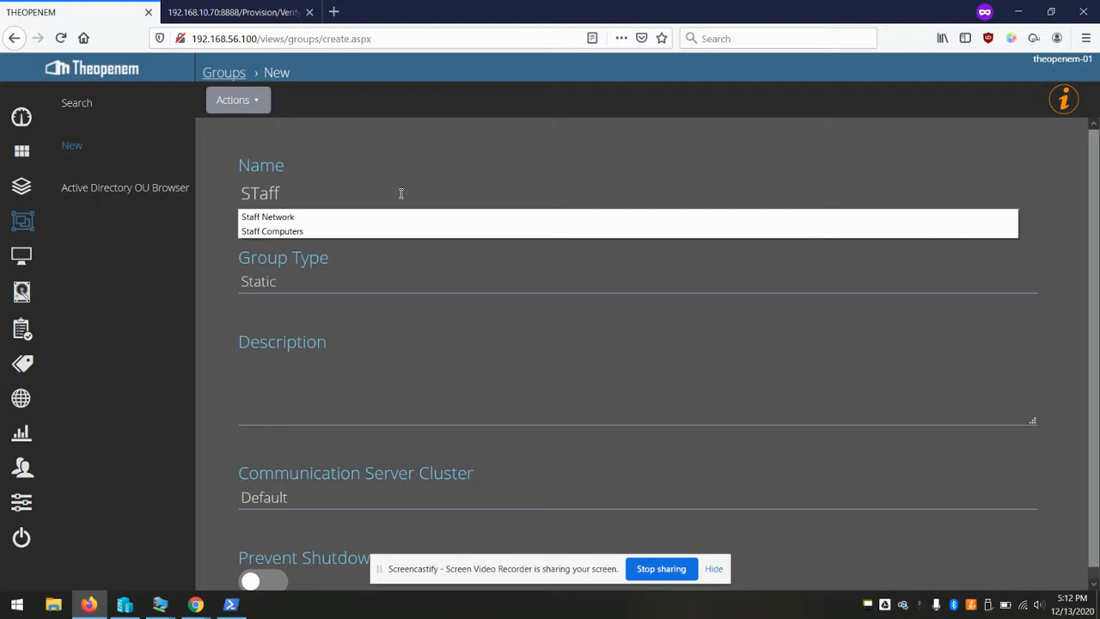
{"action": "type", "text": " computers"}
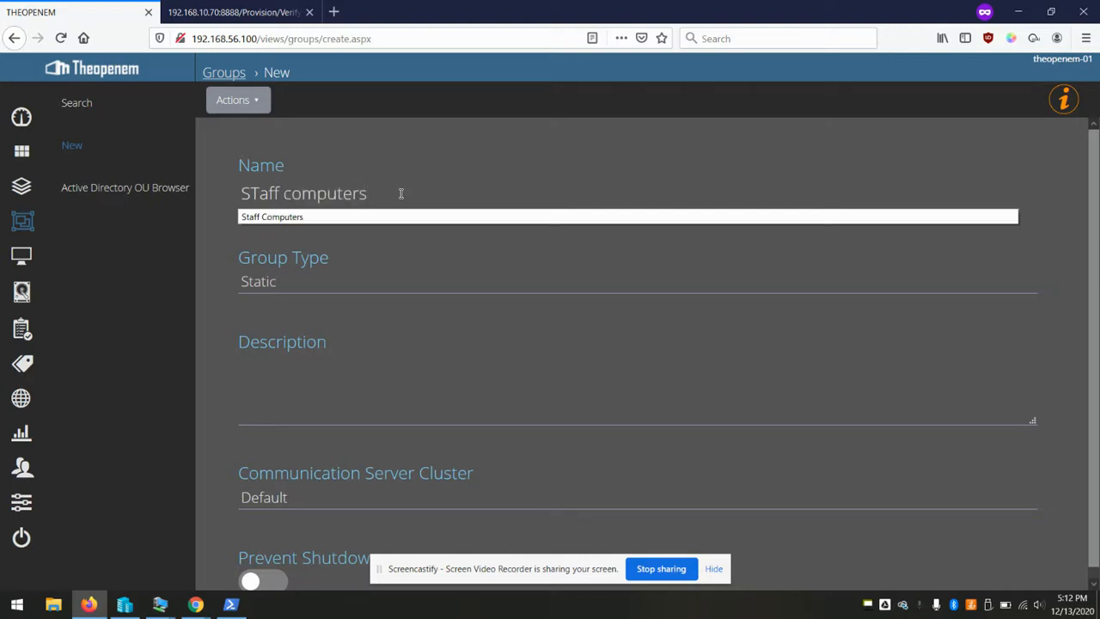
{"action": "scroll", "coordinate": [356, 368], "scroll_direction": "down", "scroll_amount": 1}
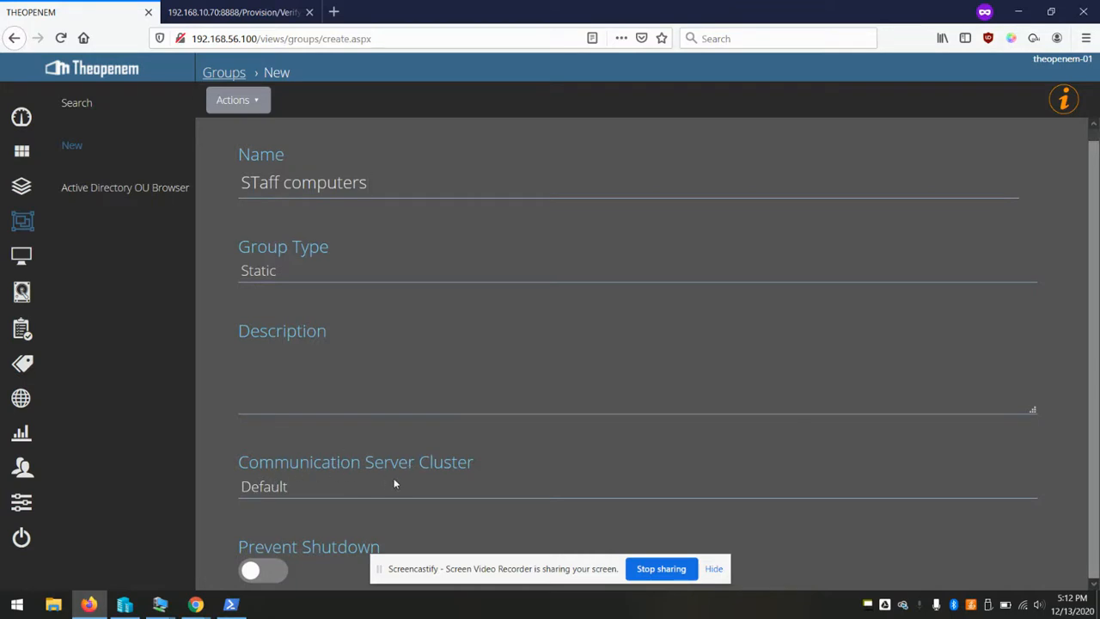
{"action": "left_click", "coordinate": [348, 487]}
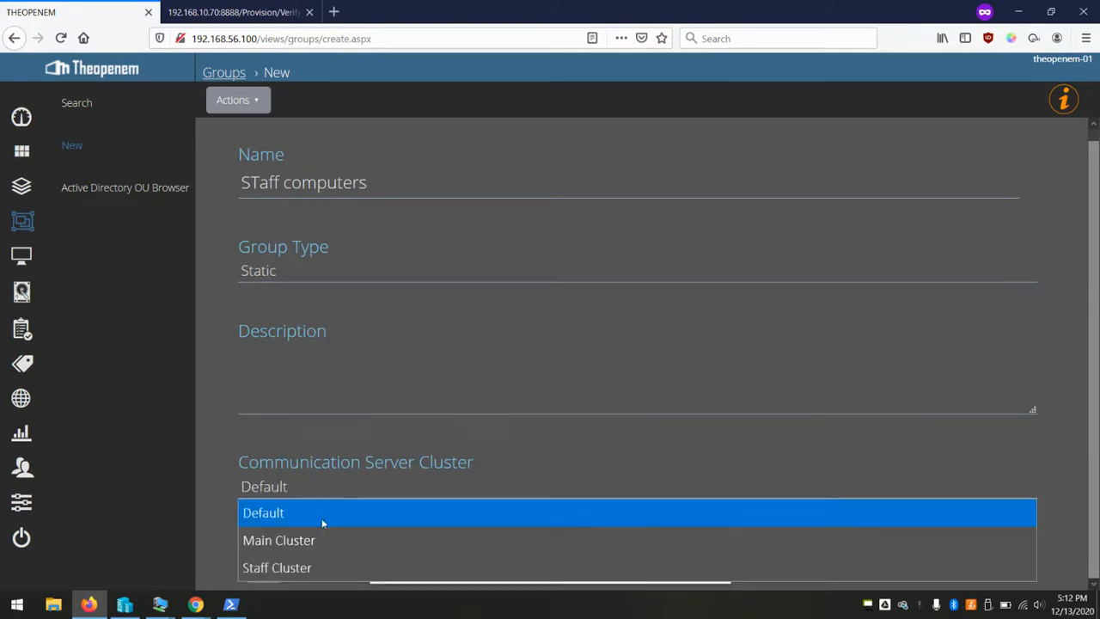
{"action": "left_click", "coordinate": [292, 567]}
{"action": "left_click", "coordinate": [244, 100]}
{"action": "left_click", "coordinate": [252, 132]}
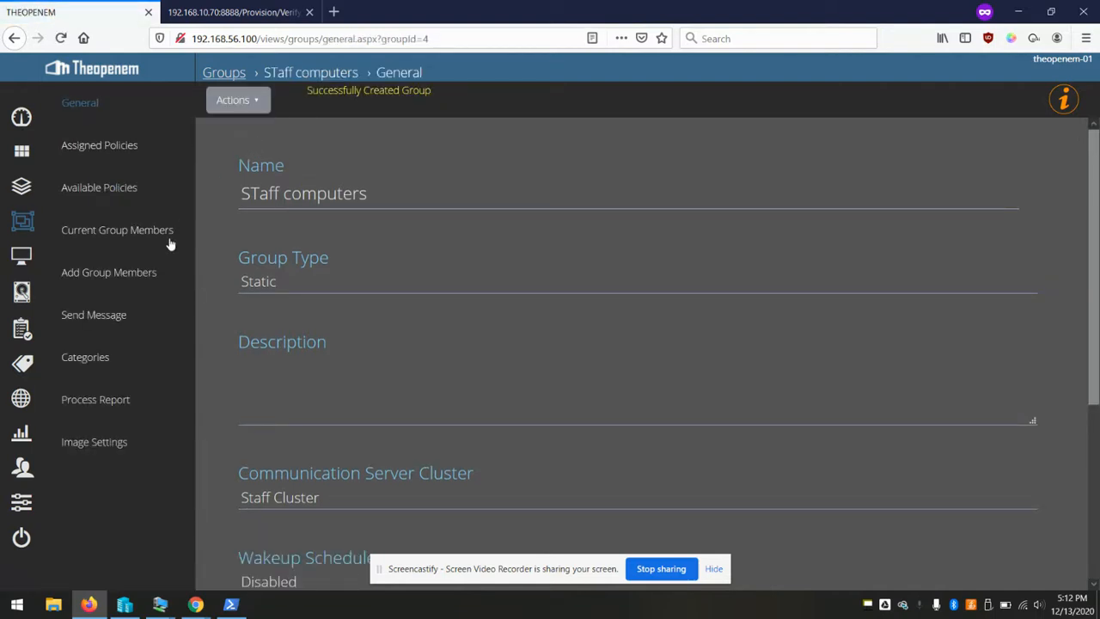
Add TESTPC as a member of the STaff computers group
{"action": "left_click", "coordinate": [126, 270]}
{"action": "left_click", "coordinate": [248, 263]}
{"action": "left_click", "coordinate": [259, 112]}
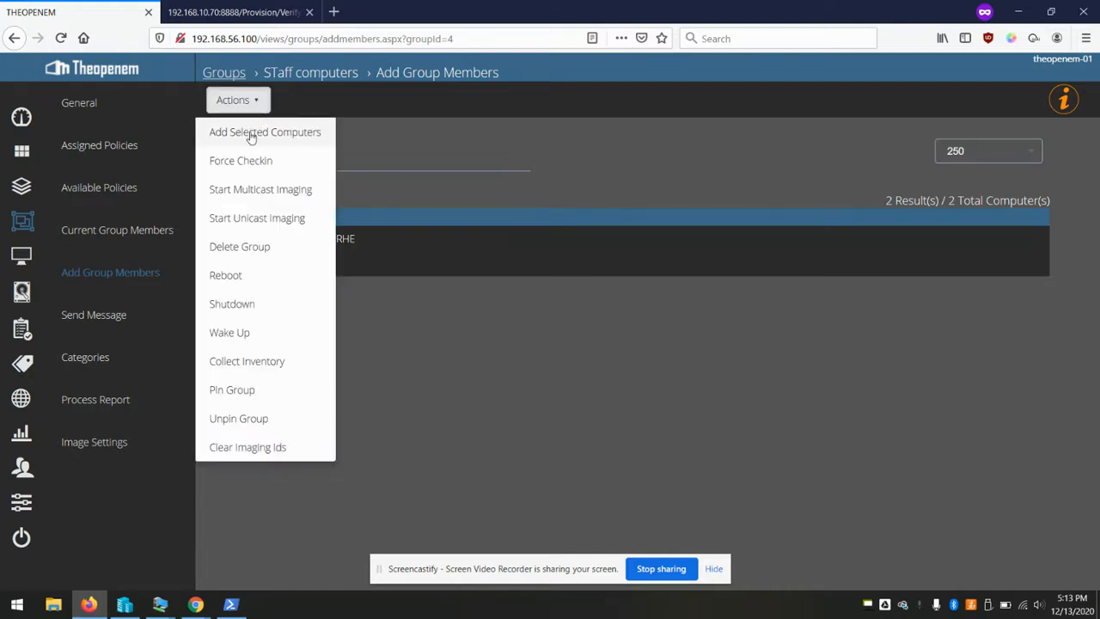
{"action": "left_click", "coordinate": [248, 133]}
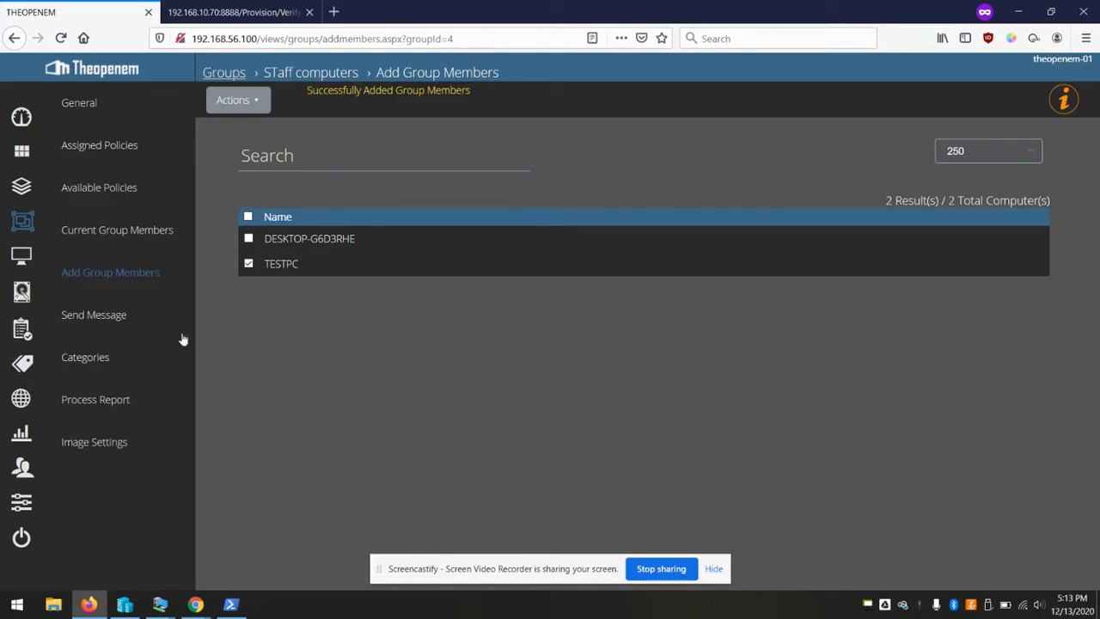
{"action": "left_click", "coordinate": [21, 255]}
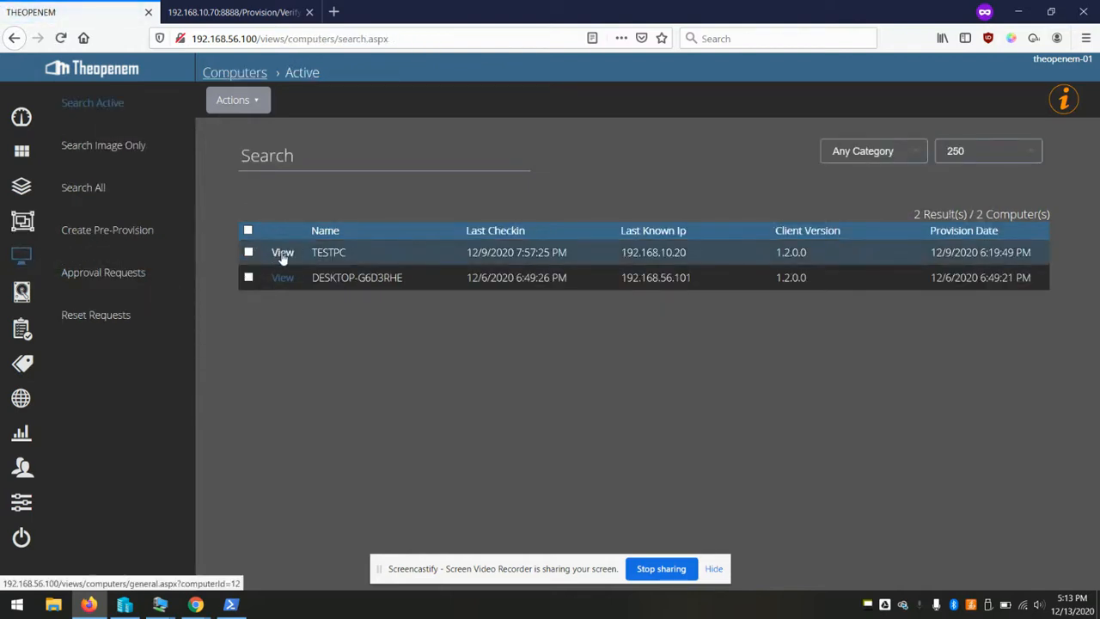
In TESTPC's Usages, switch between Groups and Image Servers to check its group memberships
{"action": "left_click", "coordinate": [280, 253]}
{"action": "scroll", "coordinate": [121, 273], "scroll_direction": "down", "scroll_amount": 2}
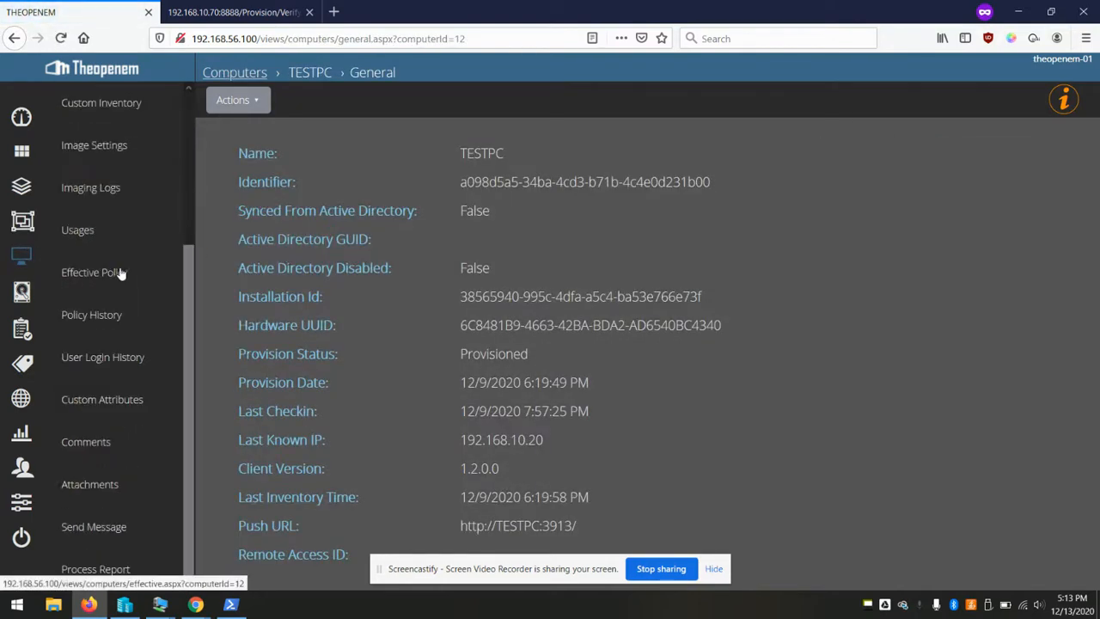
{"action": "left_click", "coordinate": [81, 231]}
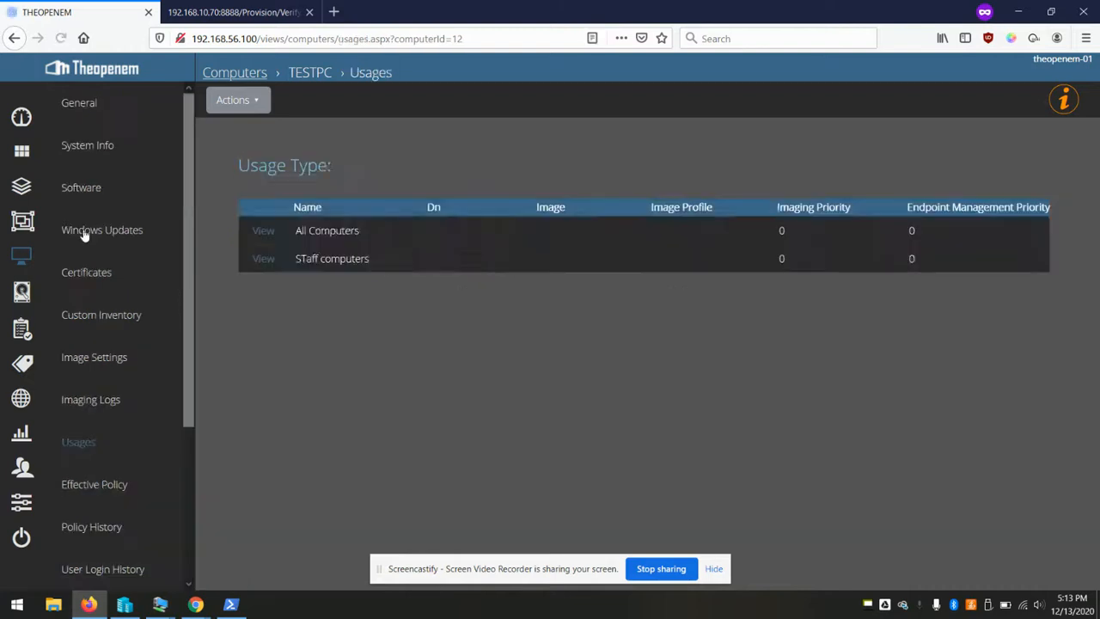
{"action": "left_click", "coordinate": [336, 191]}
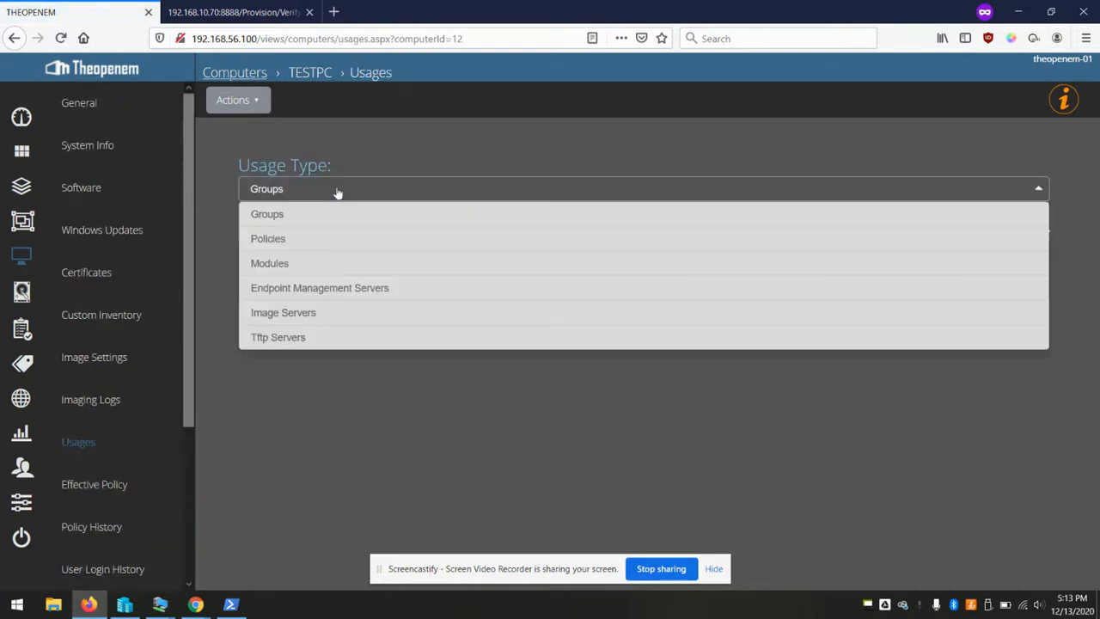
{"action": "left_click", "coordinate": [339, 412]}
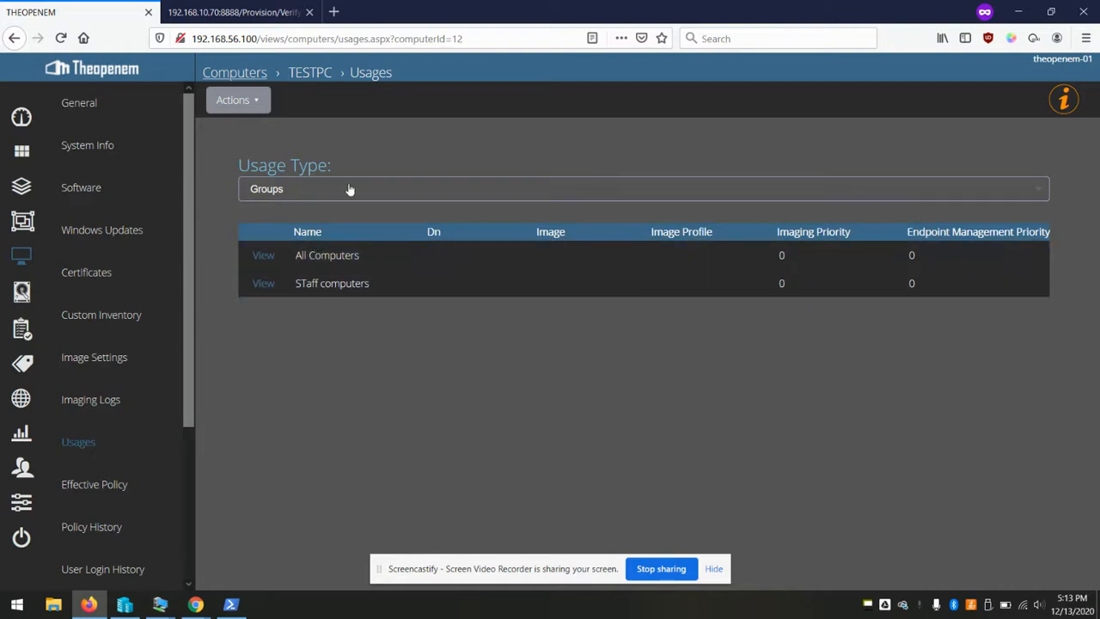
{"action": "left_click", "coordinate": [327, 193]}
{"action": "left_click", "coordinate": [307, 317]}
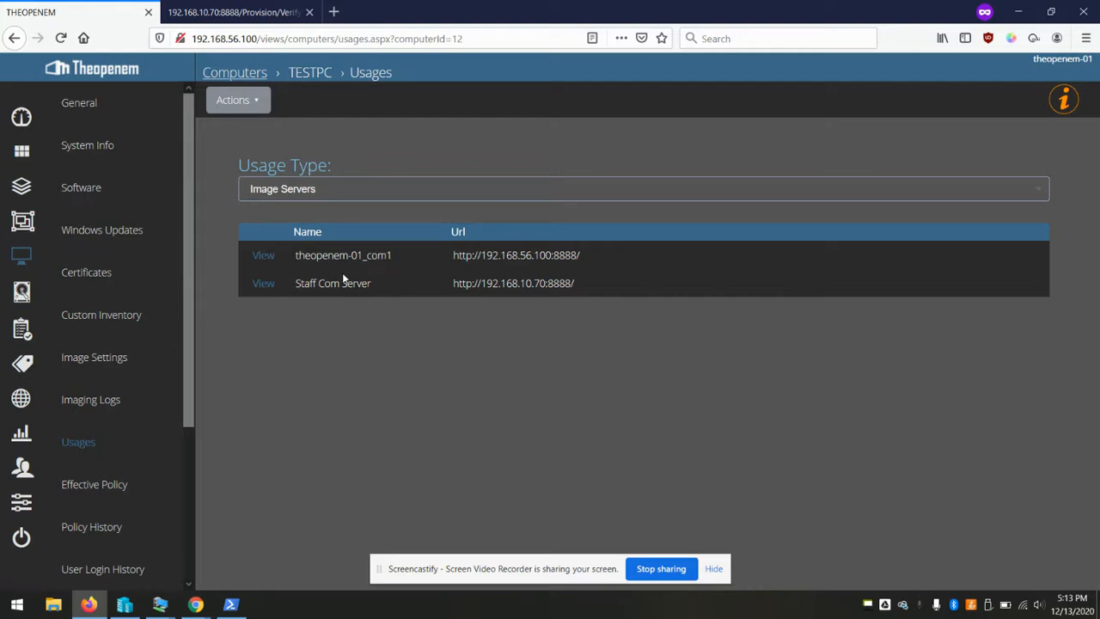
{"action": "left_click", "coordinate": [326, 193]}
{"action": "left_click", "coordinate": [340, 213]}
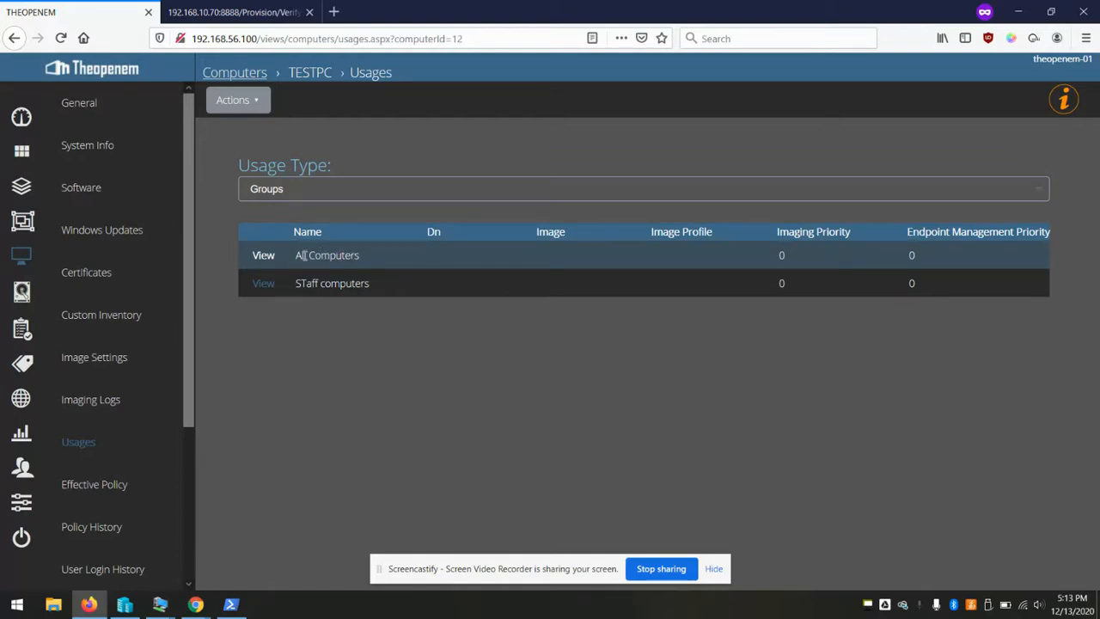
{"action": "left_click_drag", "start_coordinate": [296, 255], "coordinate": [393, 263]}
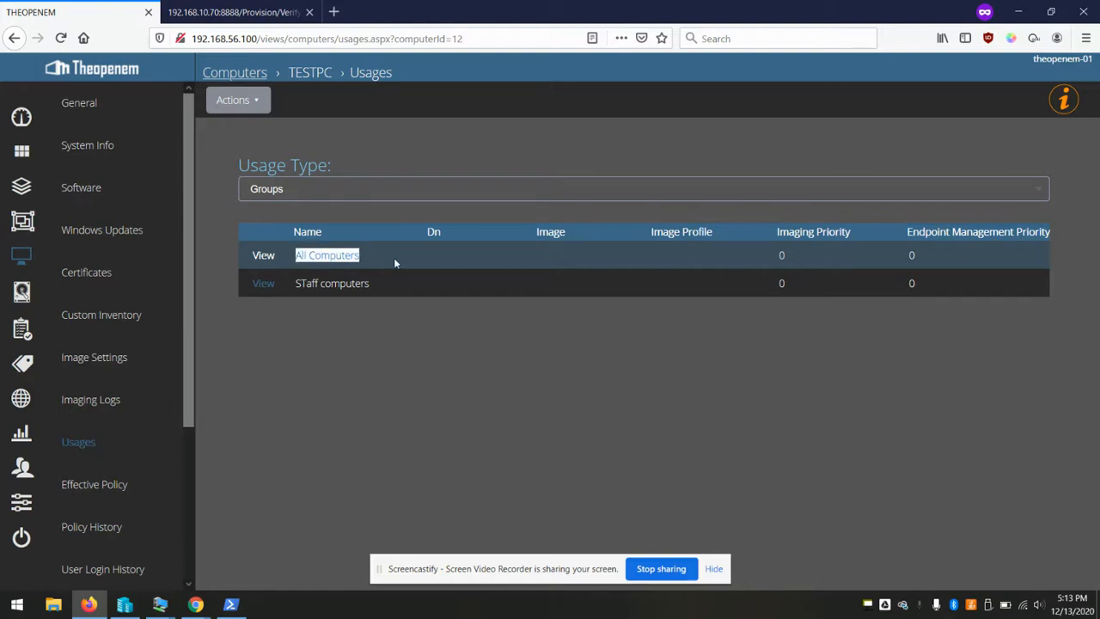
{"action": "left_click", "coordinate": [393, 359]}
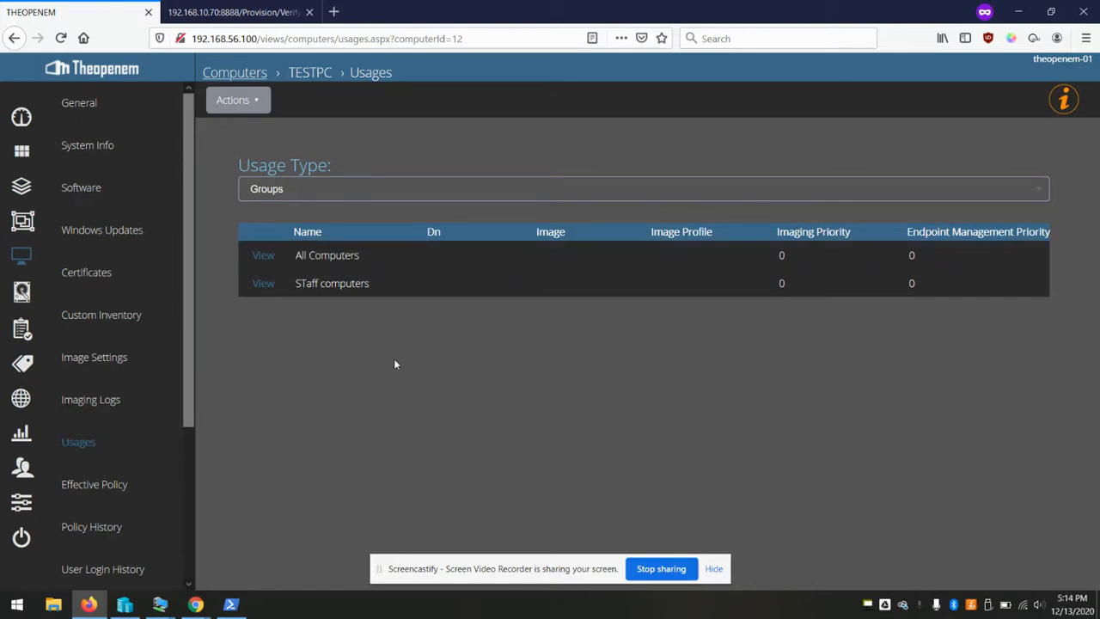
Change the STaff computers group's Image Settings Imaging Priority to -1 and update settings
{"action": "left_click", "coordinate": [24, 222]}
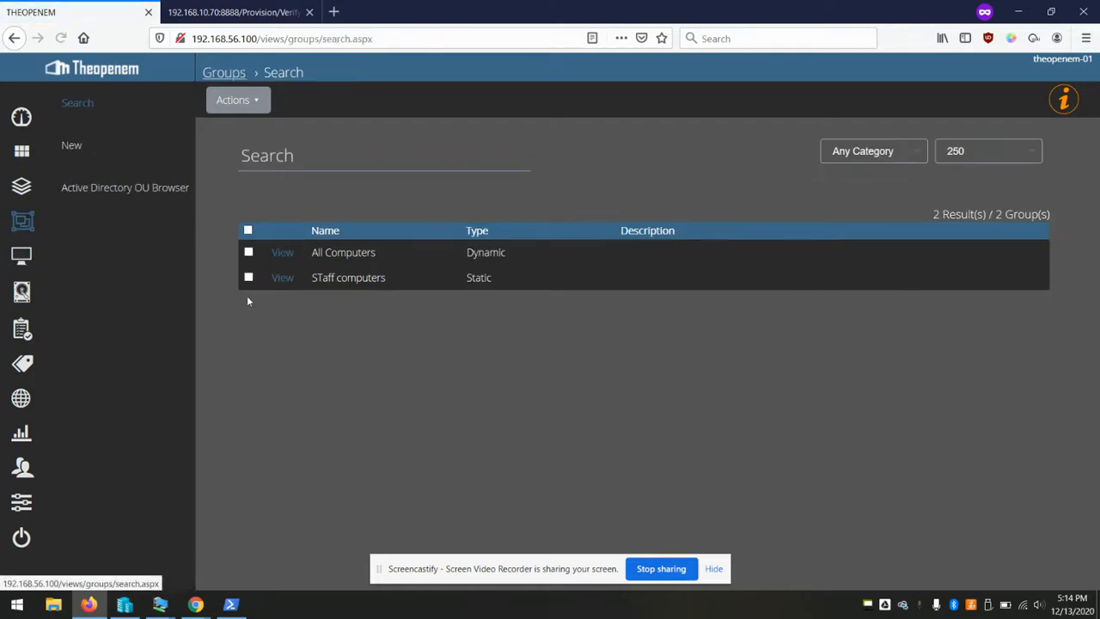
{"action": "left_click", "coordinate": [281, 277]}
{"action": "scroll", "coordinate": [382, 337], "scroll_direction": "down", "scroll_amount": 3}
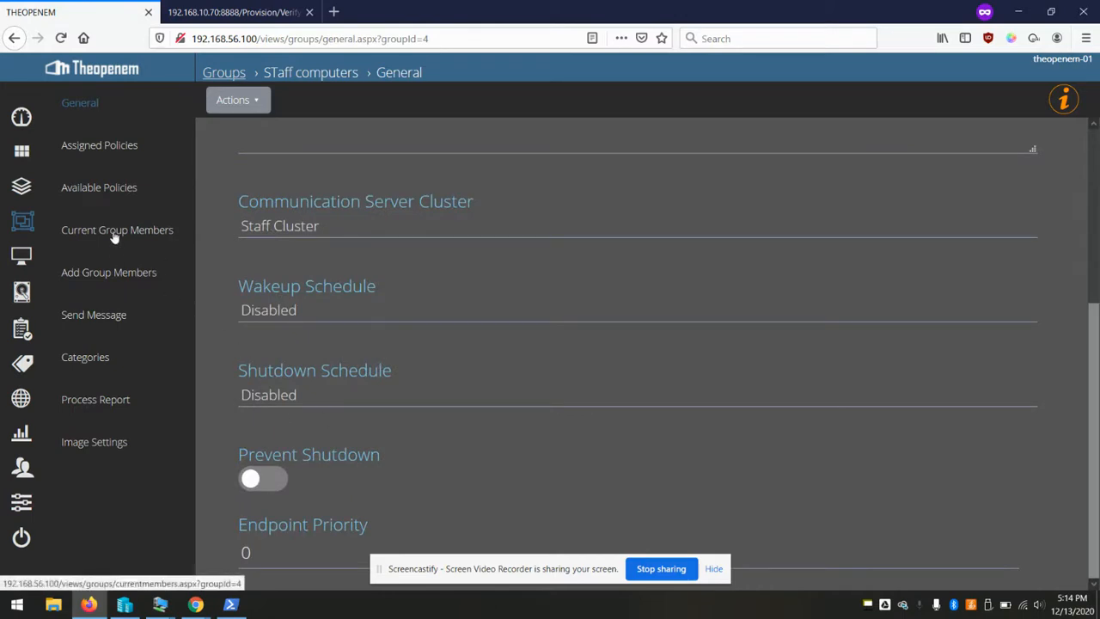
{"action": "left_click", "coordinate": [107, 437]}
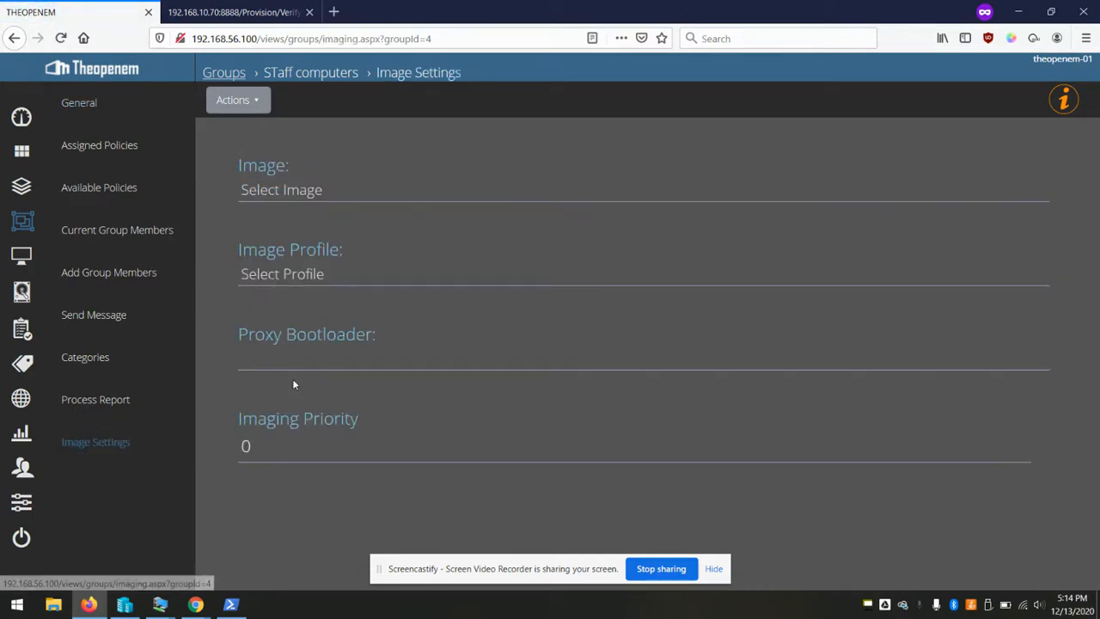
{"action": "double_click", "coordinate": [277, 445]}
{"action": "type", "text": "-1"}
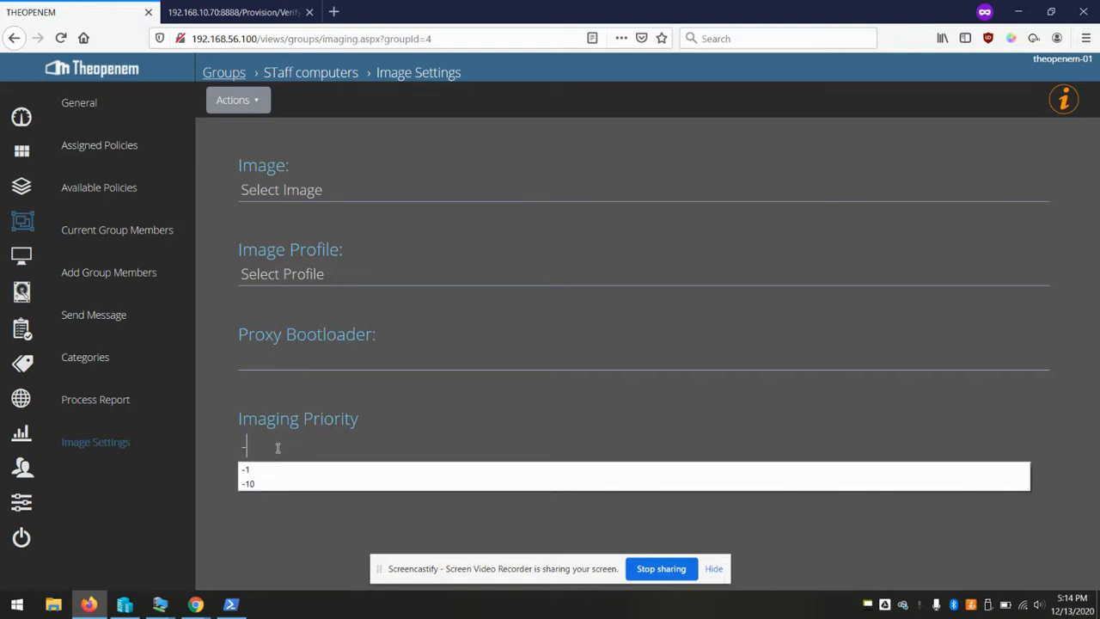
{"action": "left_click", "coordinate": [259, 102]}
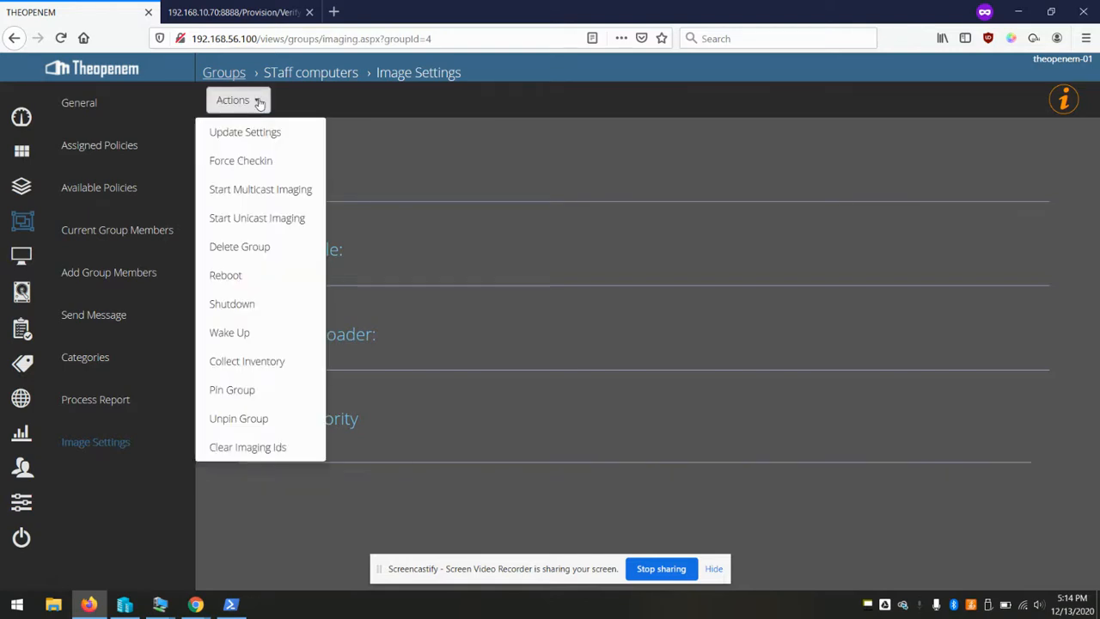
{"action": "left_click", "coordinate": [288, 131]}
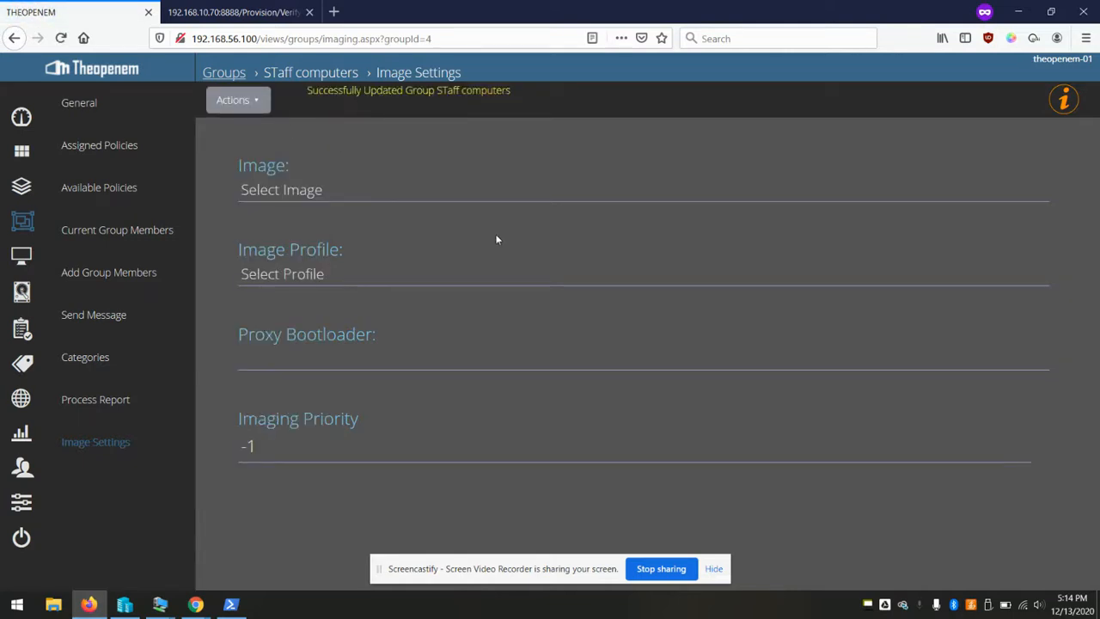
{"action": "left_click", "coordinate": [21, 261]}
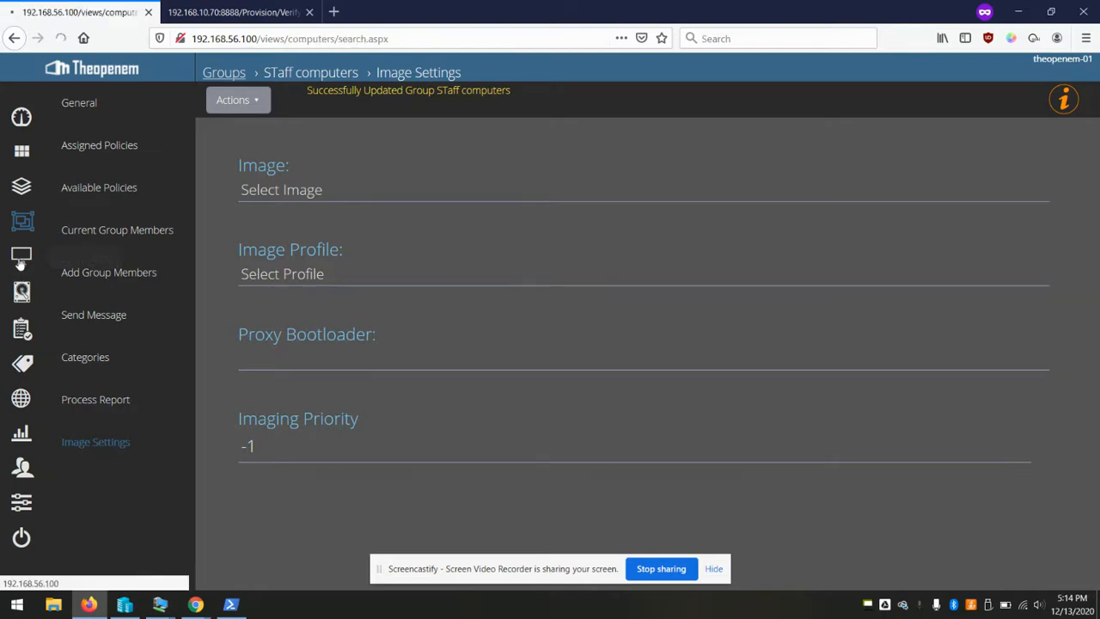
Confirm TESTPC uses Staff Com Server under Image Servers usage, then open the Groups list
{"action": "left_click", "coordinate": [282, 254]}
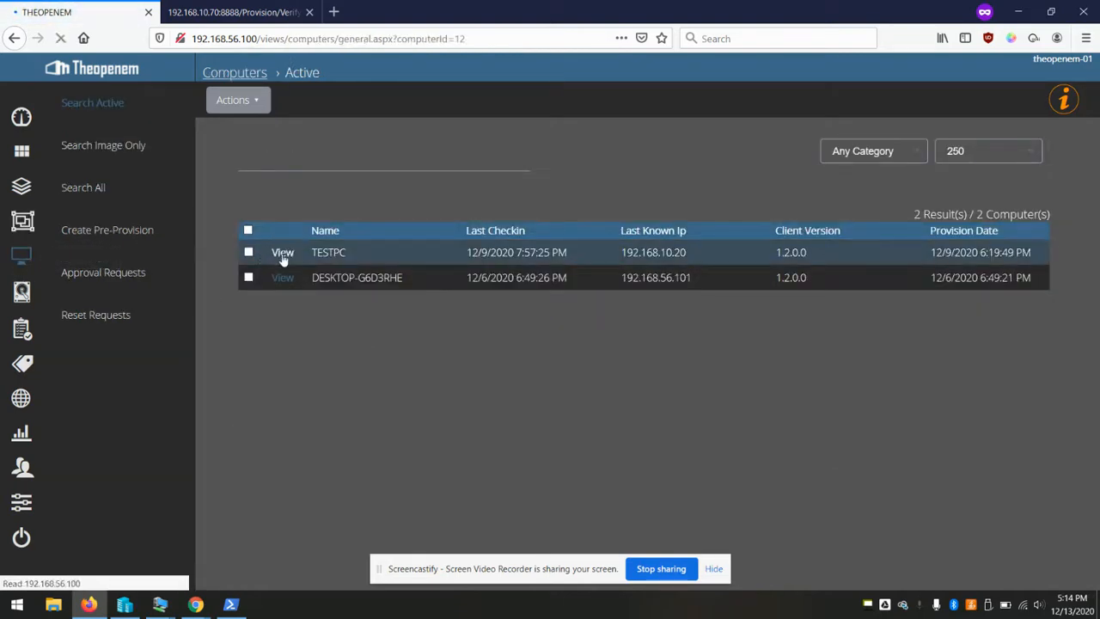
{"action": "scroll", "coordinate": [127, 469], "scroll_direction": "down", "scroll_amount": 1}
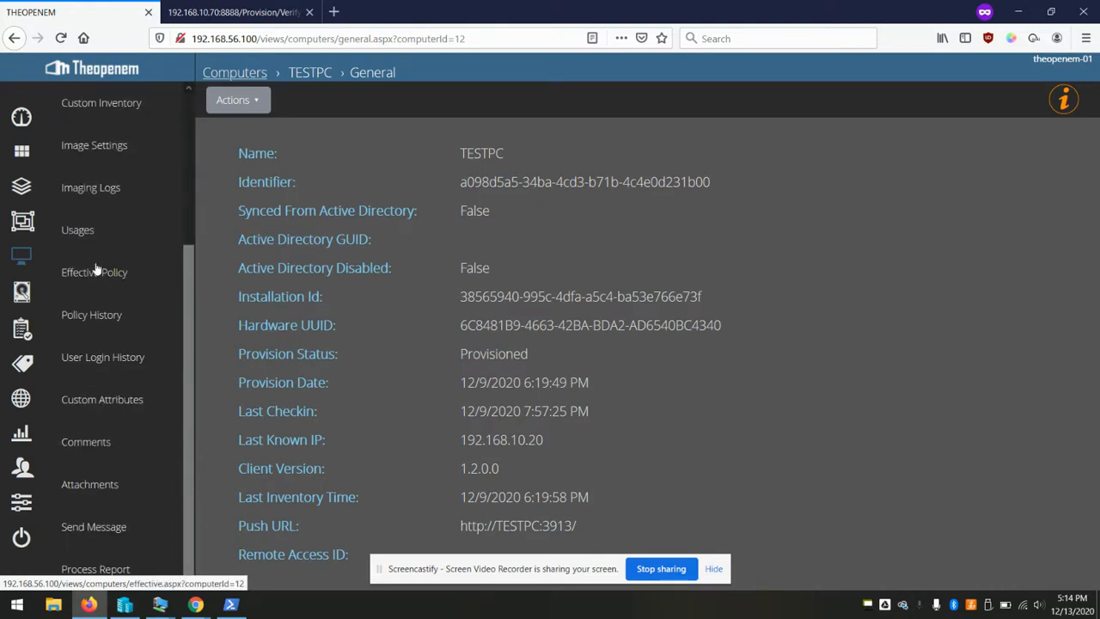
{"action": "left_click", "coordinate": [78, 228]}
{"action": "left_click", "coordinate": [323, 194]}
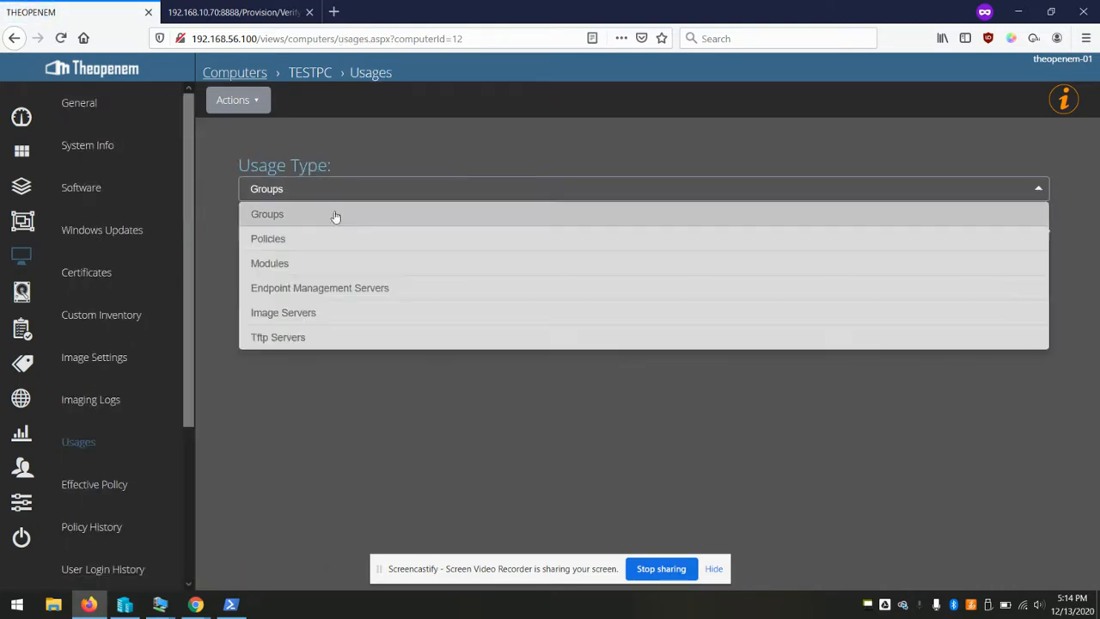
{"action": "left_click", "coordinate": [320, 313]}
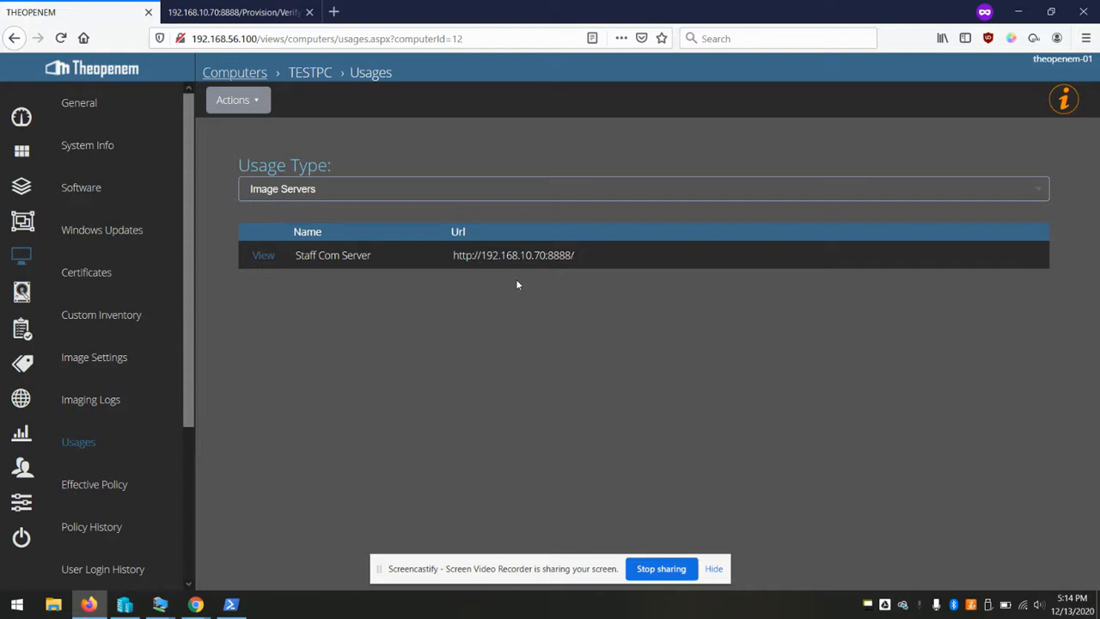
{"action": "left_click", "coordinate": [22, 223]}
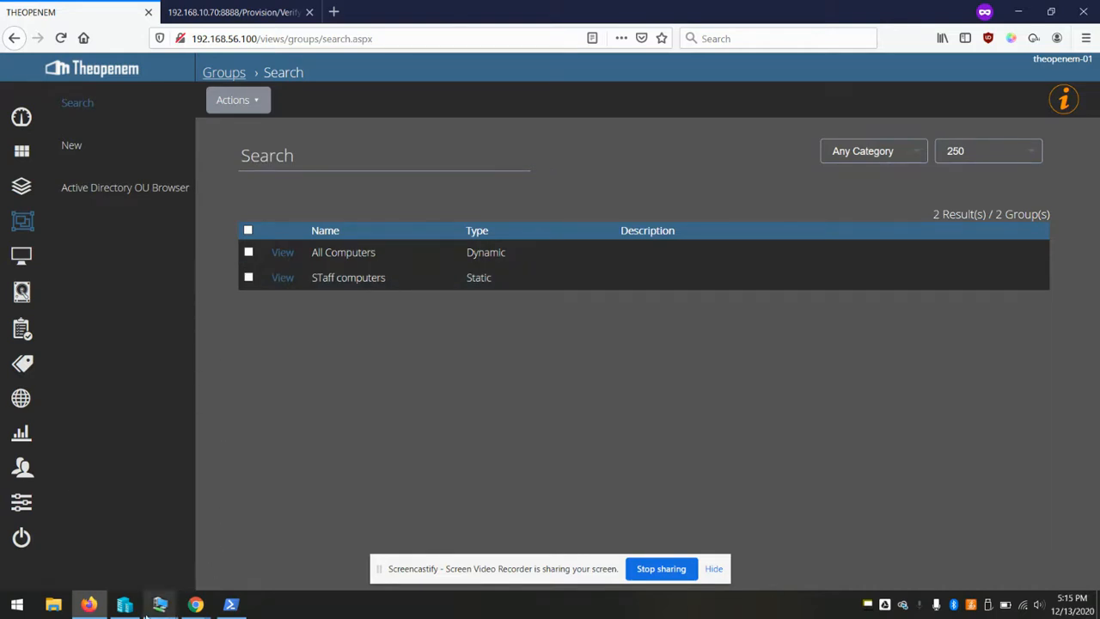
Turn off the testpc virtual machine
{"action": "mouse_move", "coordinate": [160, 604]}
{"action": "left_click", "coordinate": [337, 548]}
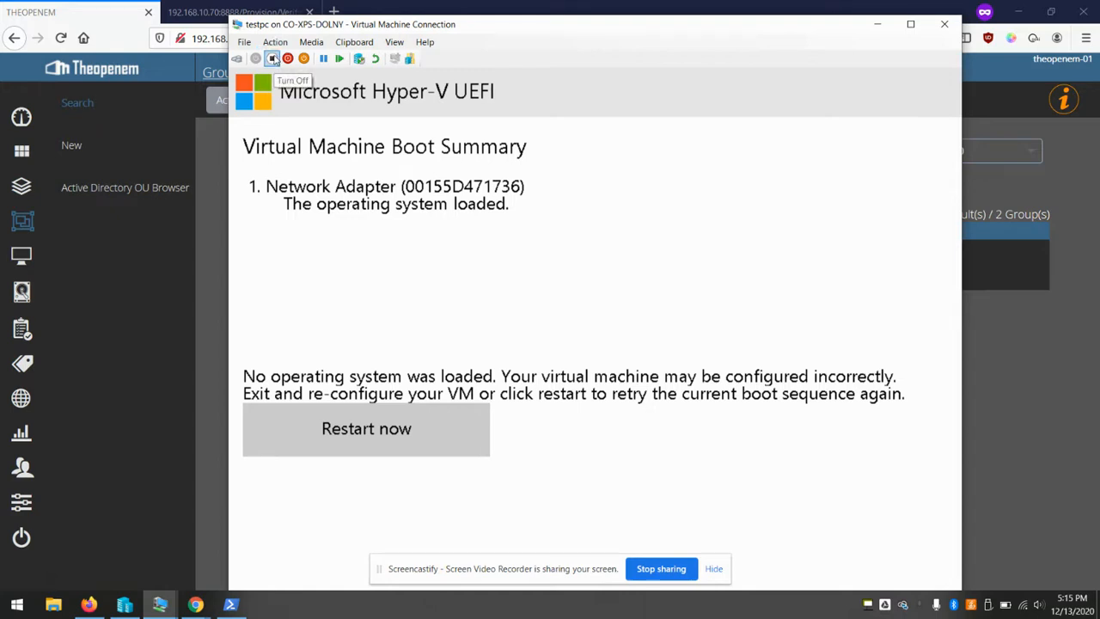
{"action": "left_click", "coordinate": [272, 58]}
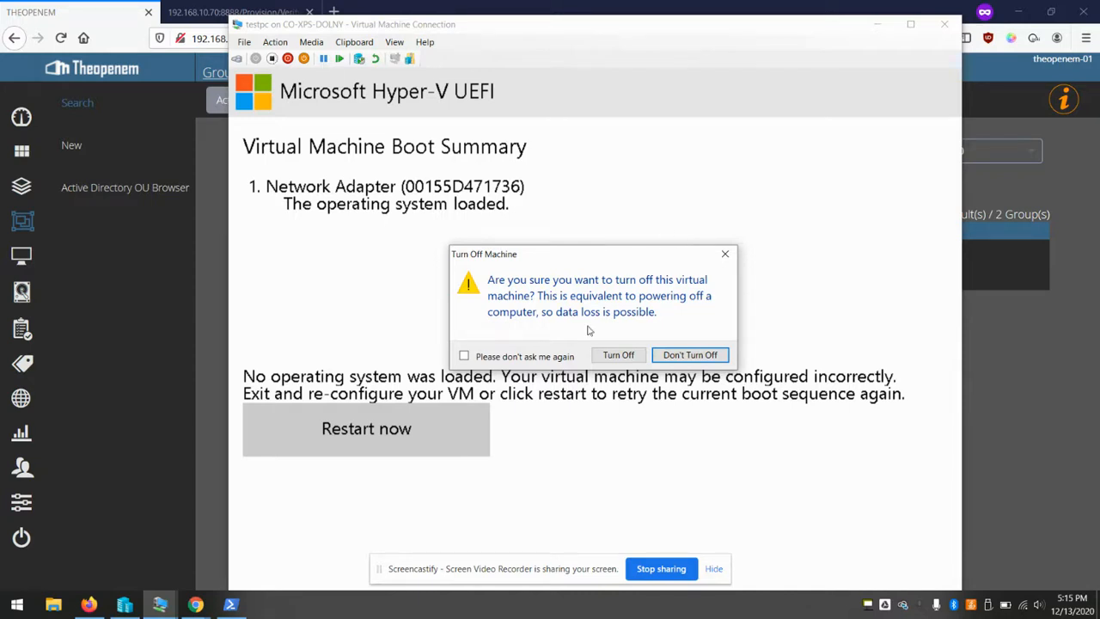
{"action": "left_click", "coordinate": [617, 355]}
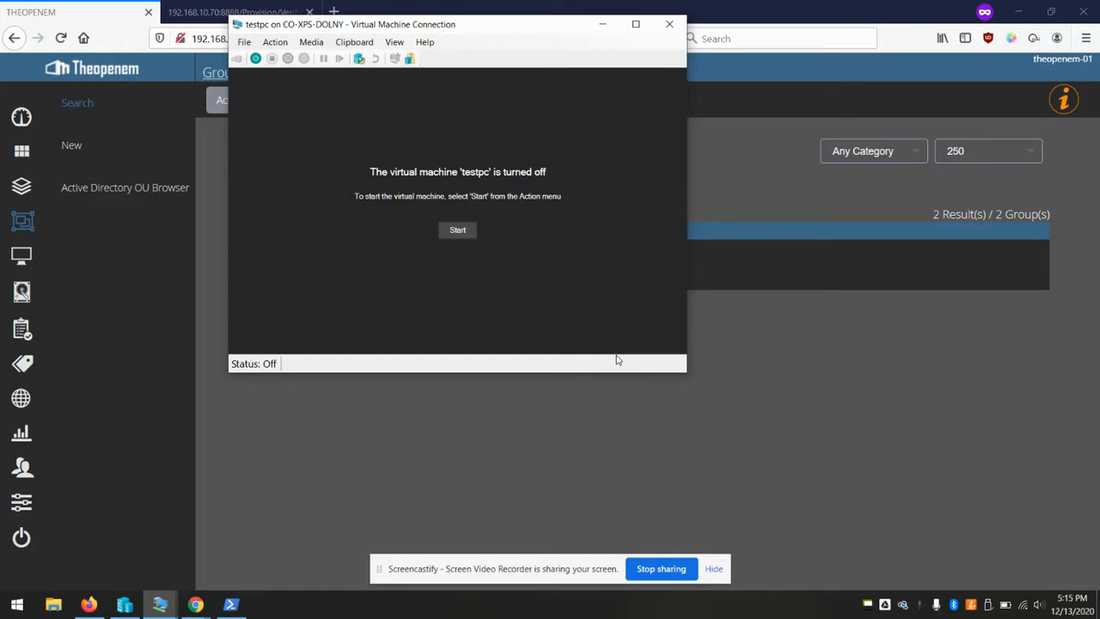
In Firmware settings, move the three File boot entries above Network Adapter, then start testpc
{"action": "left_click", "coordinate": [246, 43]}
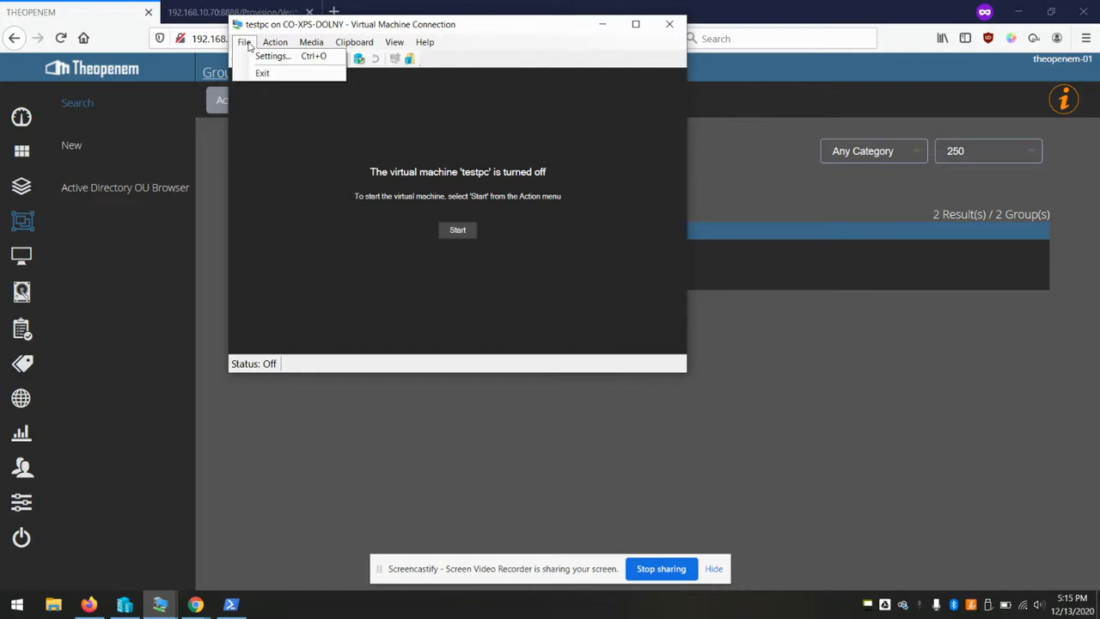
{"action": "left_click", "coordinate": [248, 57]}
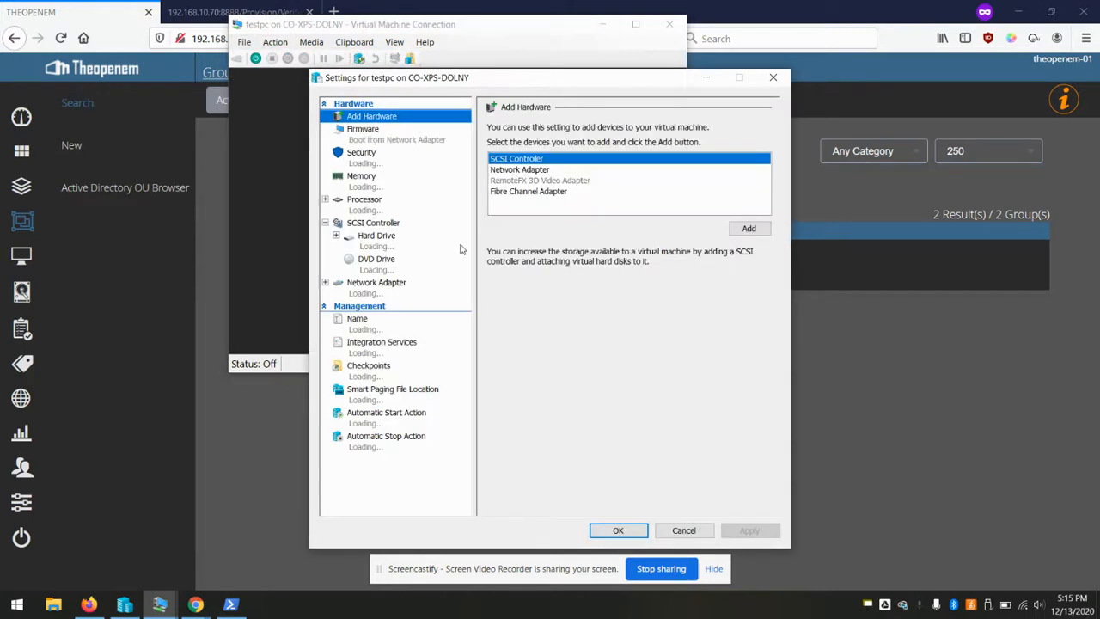
{"action": "left_click", "coordinate": [391, 138]}
{"action": "left_click", "coordinate": [583, 194]}
{"action": "left_click", "coordinate": [726, 212]}
{"action": "left_click", "coordinate": [606, 207]}
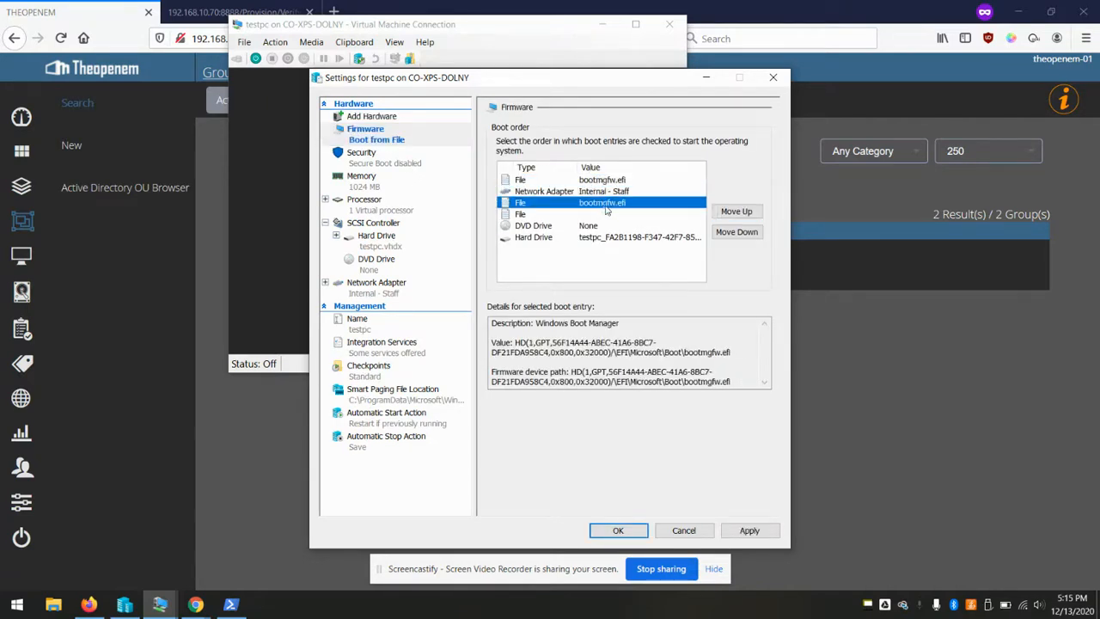
{"action": "left_click", "coordinate": [734, 212]}
{"action": "left_click", "coordinate": [607, 215]}
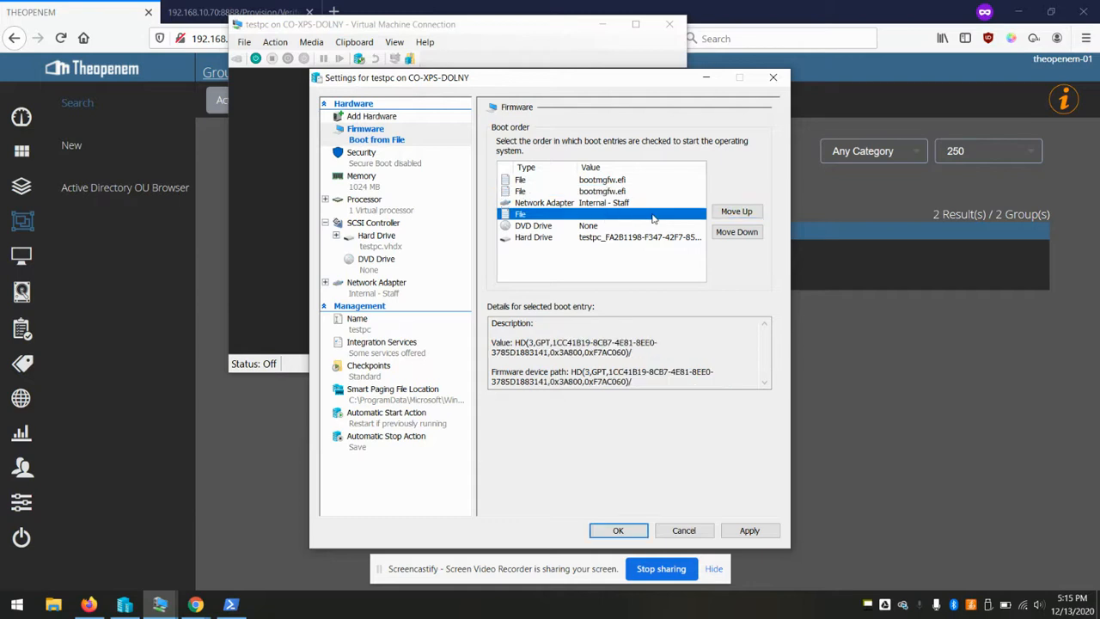
{"action": "left_click", "coordinate": [717, 215]}
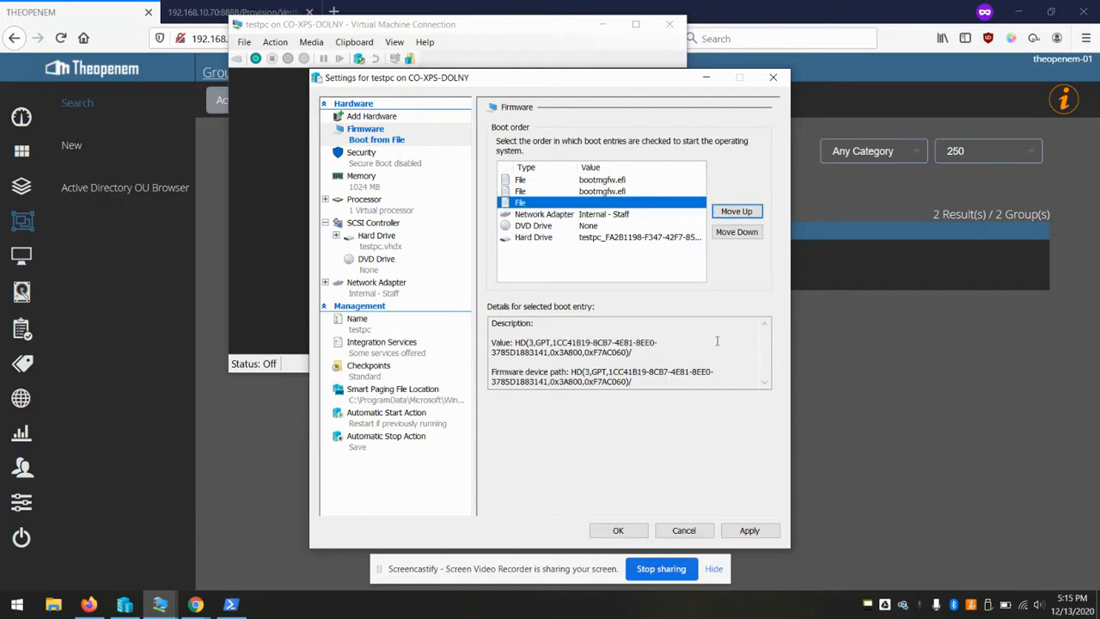
{"action": "left_click", "coordinate": [619, 531]}
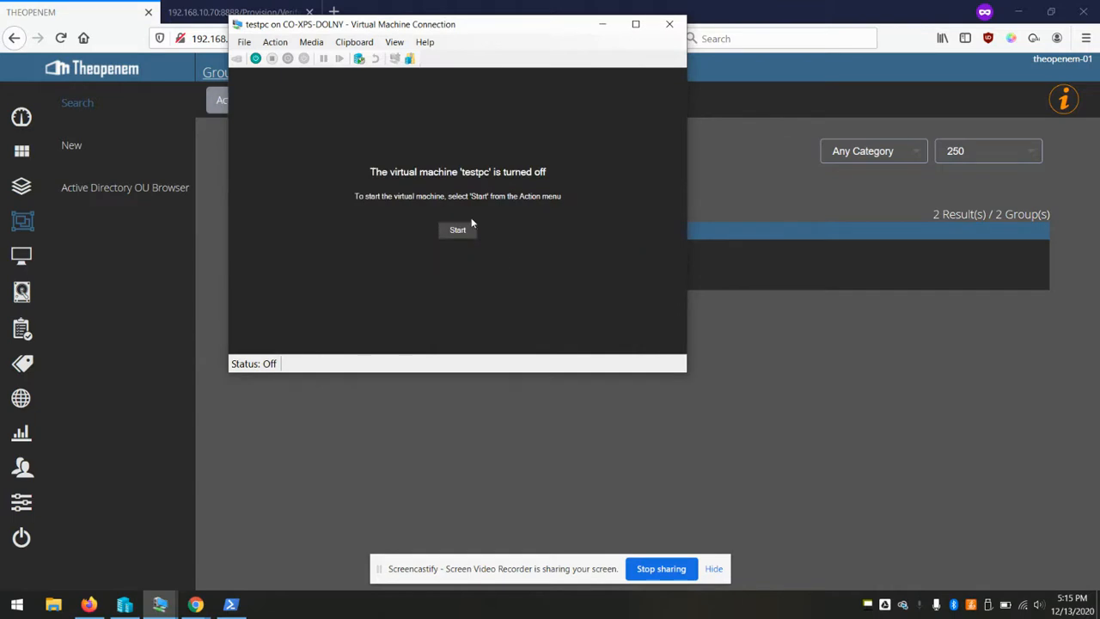
{"action": "left_click", "coordinate": [458, 230]}
{"action": "left_click", "coordinate": [603, 26]}
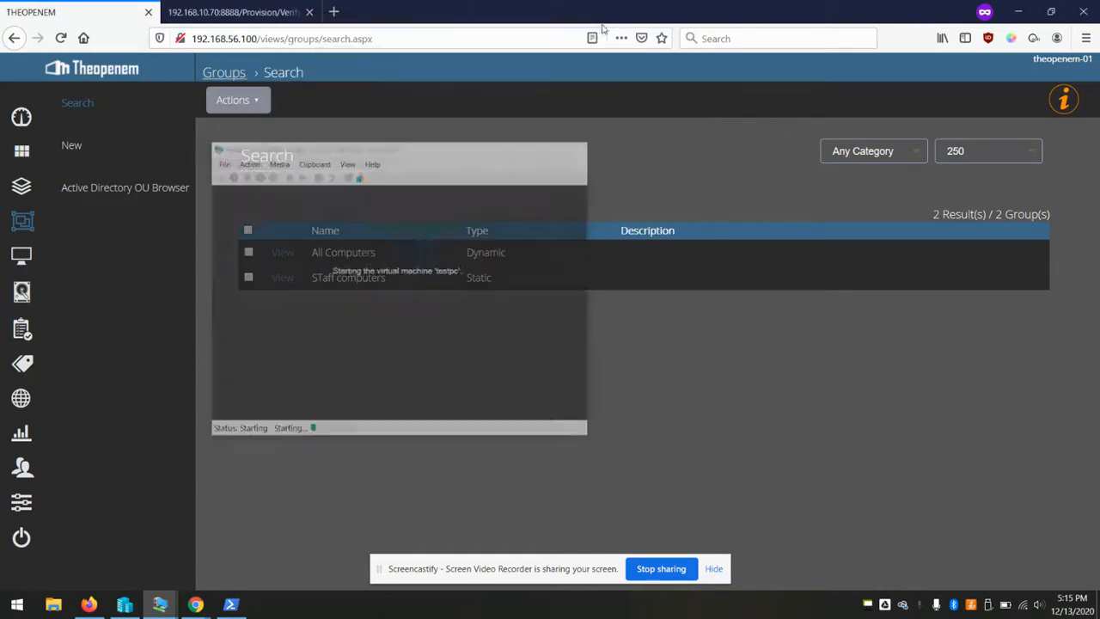
Open the most recent entry in TESTPC's Imaging Logs and scroll through it
{"action": "left_click", "coordinate": [21, 255]}
{"action": "left_click", "coordinate": [277, 252]}
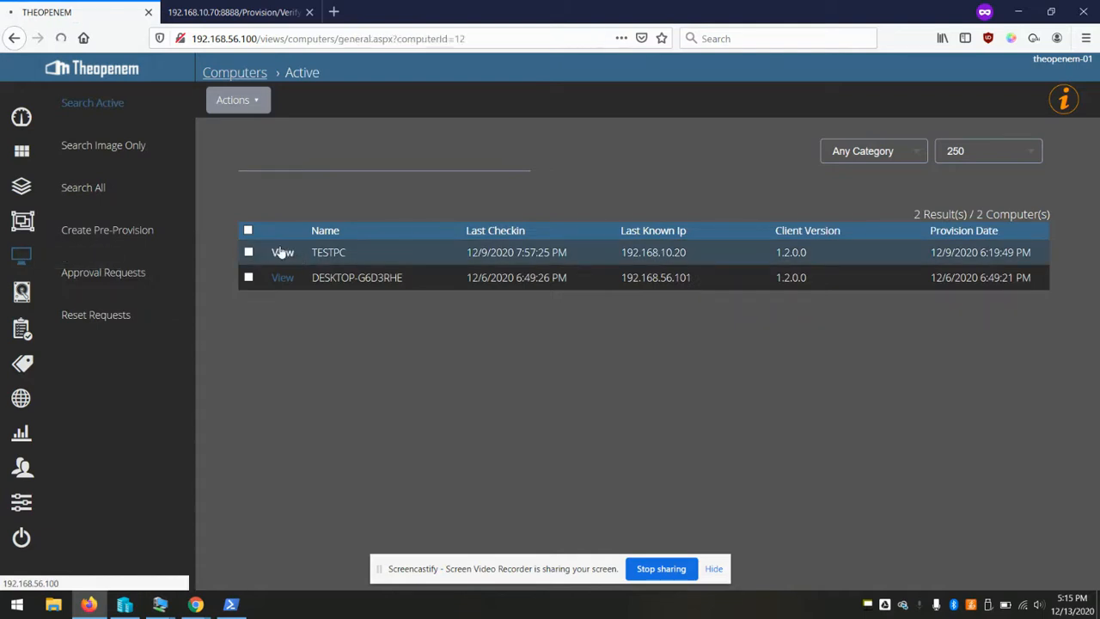
{"action": "left_click", "coordinate": [110, 205]}
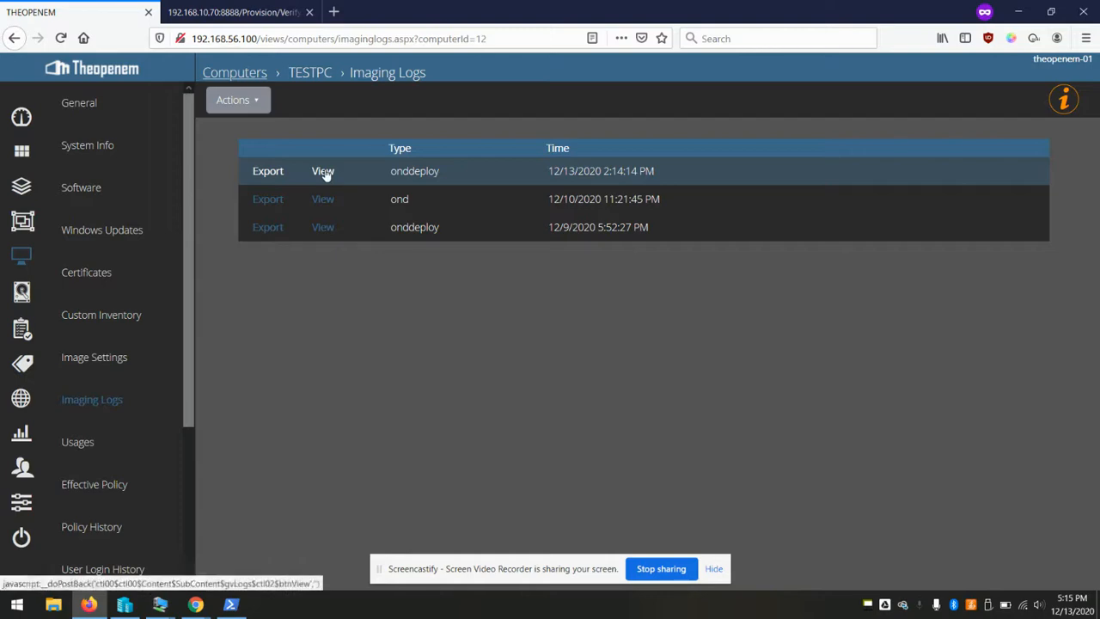
{"action": "left_click", "coordinate": [322, 171]}
{"action": "scroll", "coordinate": [418, 231], "scroll_direction": "down", "scroll_amount": 3}
{"action": "scroll", "coordinate": [419, 236], "scroll_direction": "down", "scroll_amount": 8}
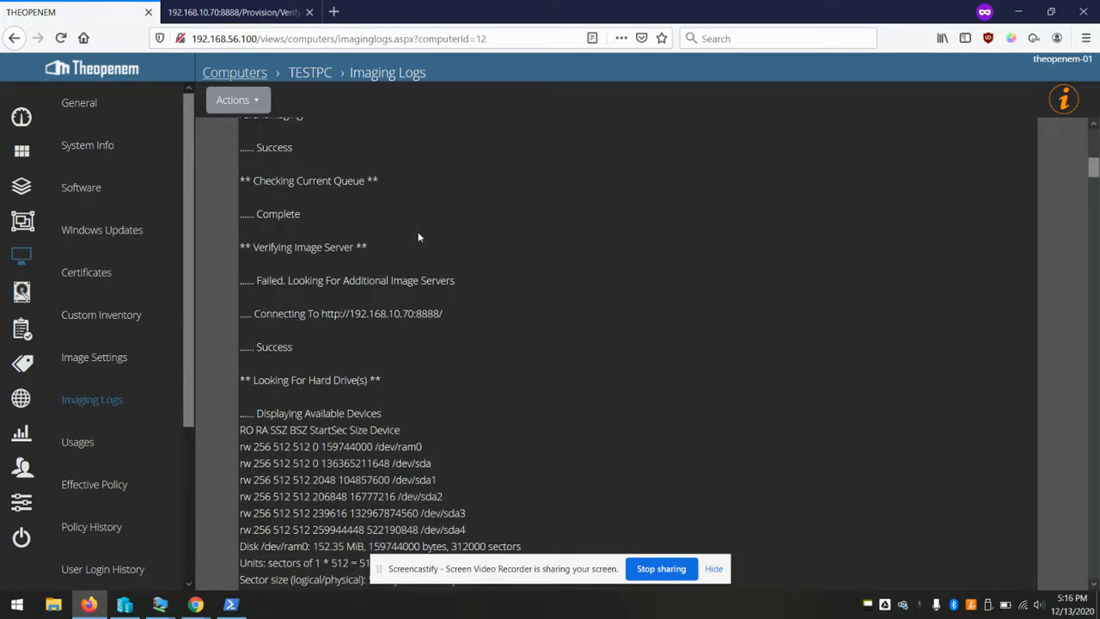
{"action": "scroll", "coordinate": [419, 236], "scroll_direction": "up", "scroll_amount": 5}
{"action": "scroll", "coordinate": [418, 236], "scroll_direction": "up", "scroll_amount": 3}
{"action": "scroll", "coordinate": [434, 191], "scroll_direction": "up", "scroll_amount": 1}
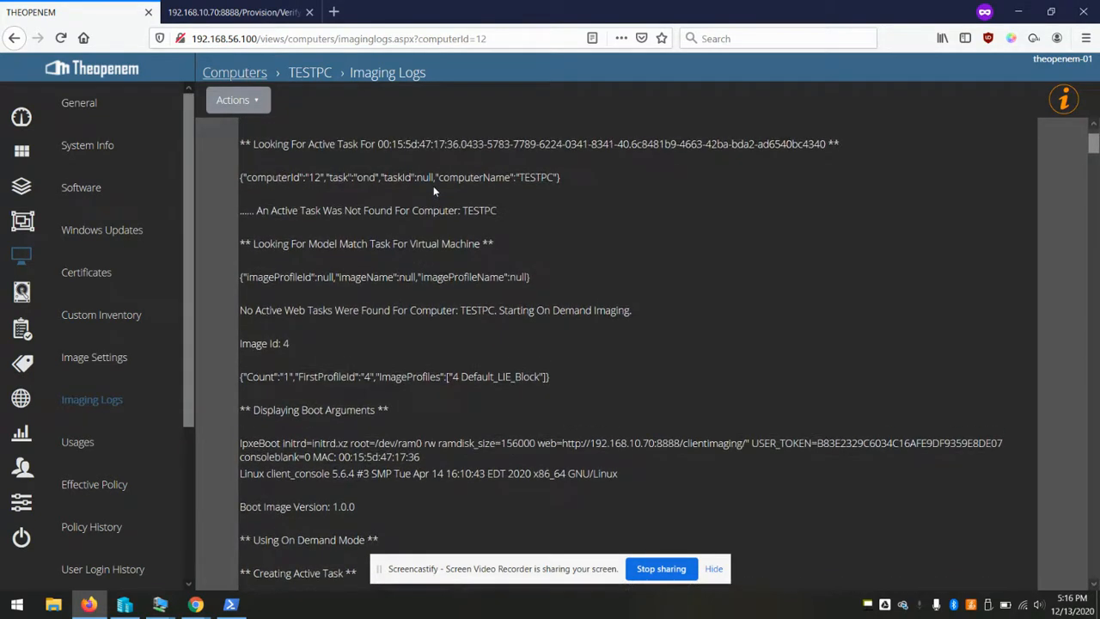
{"action": "scroll", "coordinate": [434, 186], "scroll_direction": "down", "scroll_amount": 3}
{"action": "scroll", "coordinate": [433, 189], "scroll_direction": "down", "scroll_amount": 1}
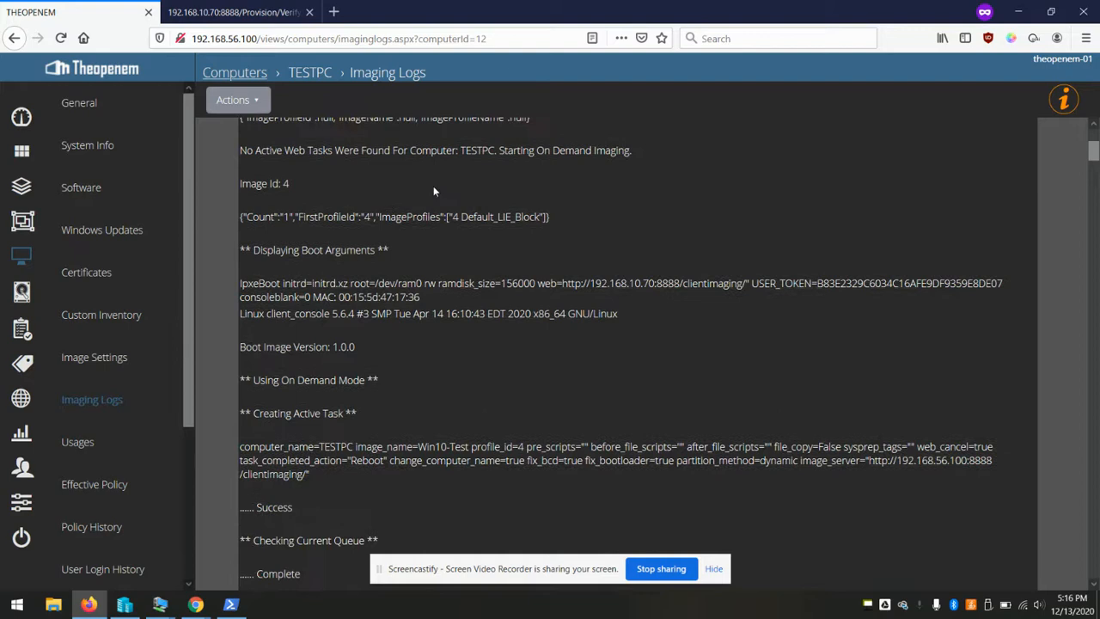
{"action": "left_click_drag", "start_coordinate": [868, 460], "coordinate": [981, 459]}
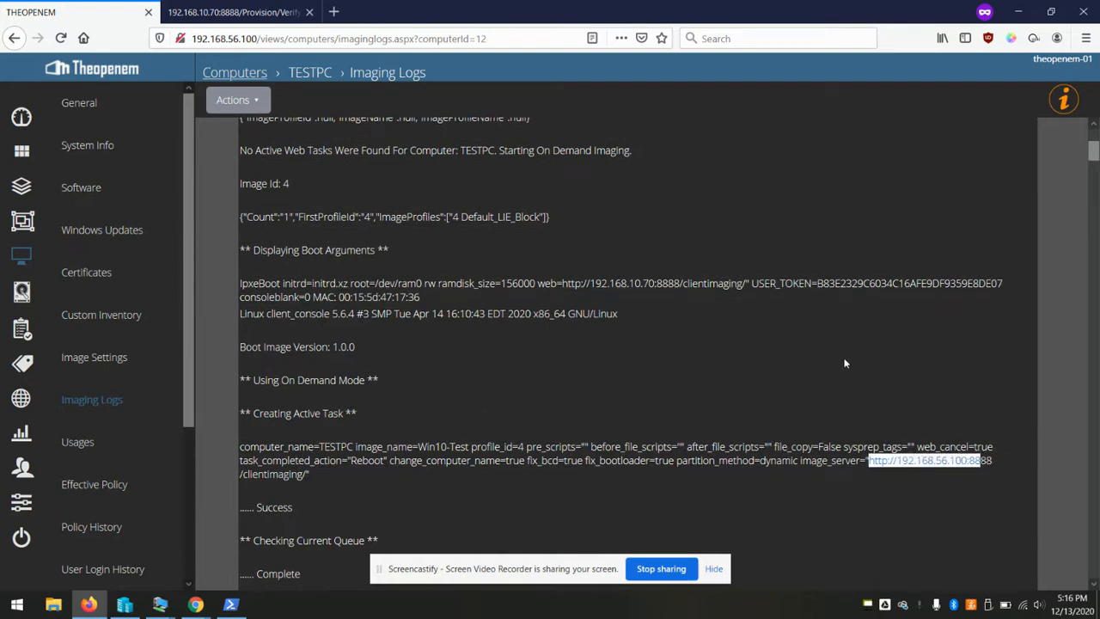
{"action": "scroll", "coordinate": [845, 363], "scroll_direction": "down", "scroll_amount": 5}
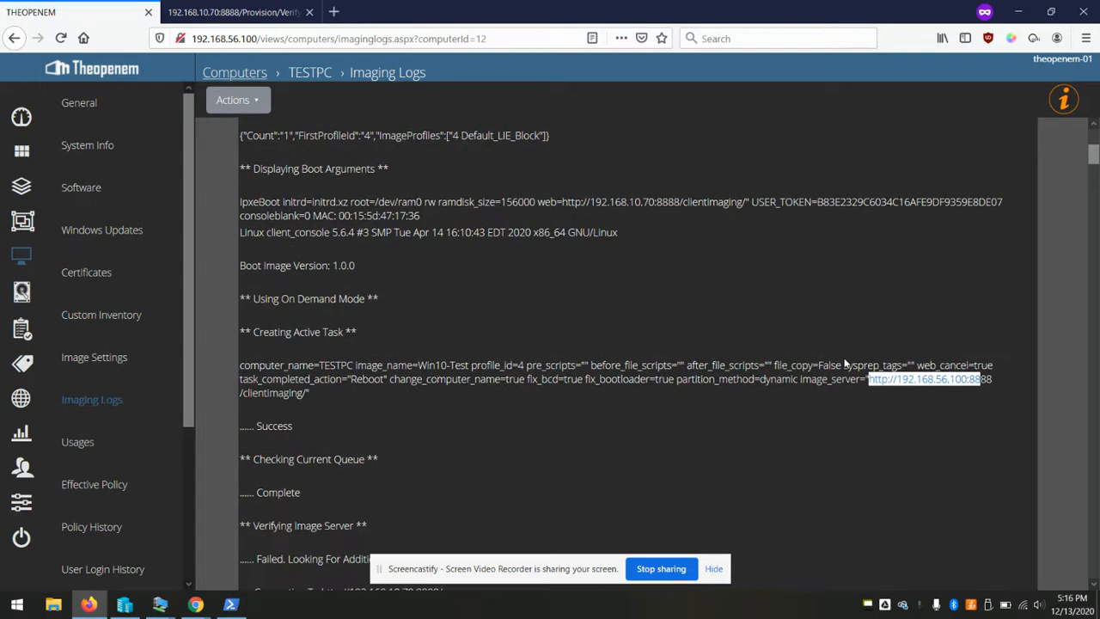
{"action": "left_click_drag", "start_coordinate": [282, 327], "coordinate": [241, 394]}
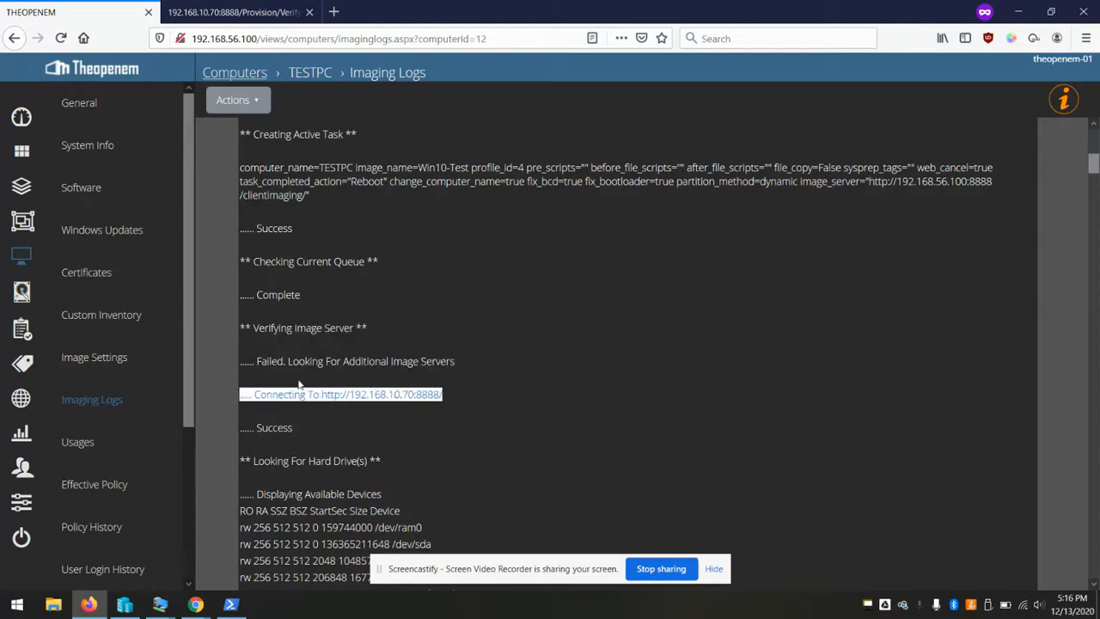
{"action": "left_click", "coordinate": [252, 389]}
{"action": "left_click_drag", "start_coordinate": [256, 393], "coordinate": [478, 393]}
{"action": "mouse_move", "coordinate": [160, 604]}
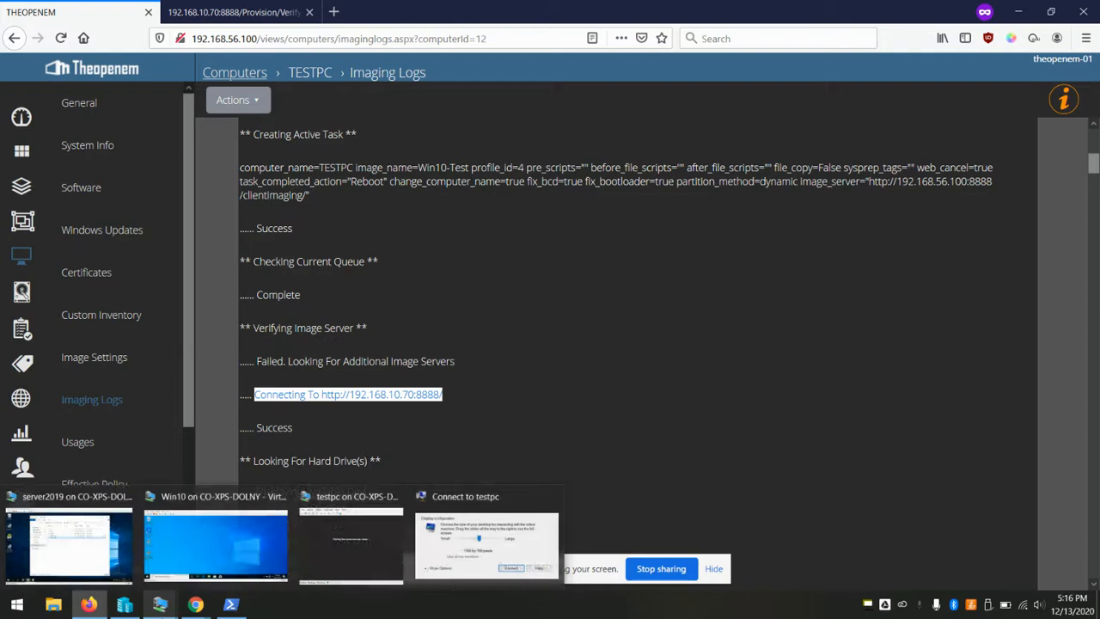
{"action": "left_click", "coordinate": [449, 552]}
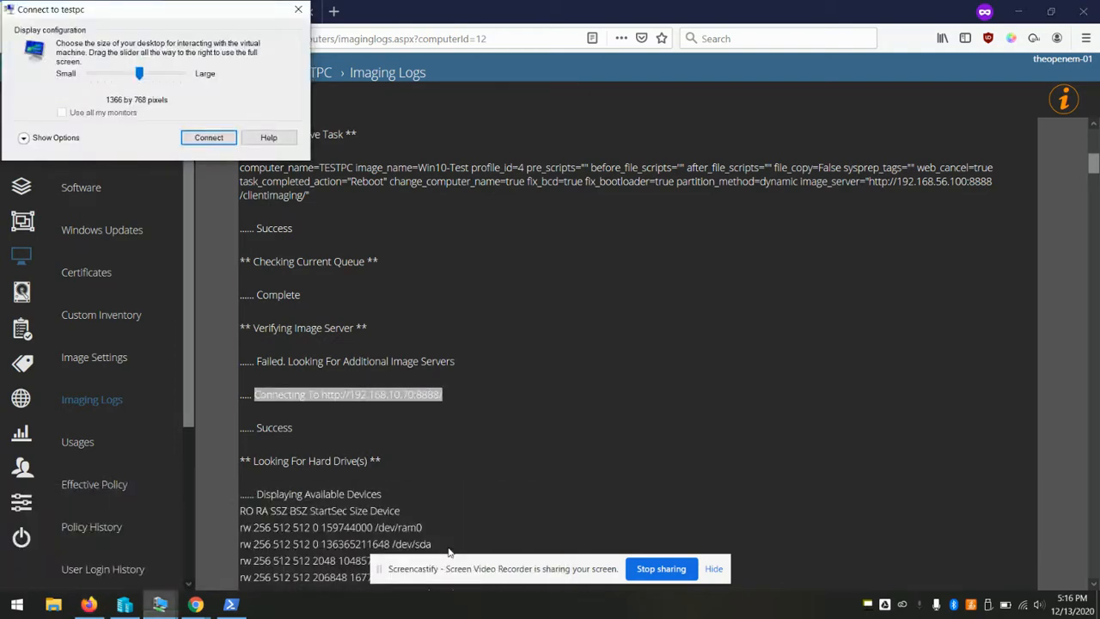
Connect to testpc, sign in with the account password, and centre the VM window
{"action": "left_click", "coordinate": [208, 138]}
{"action": "left_click", "coordinate": [1027, 15]}
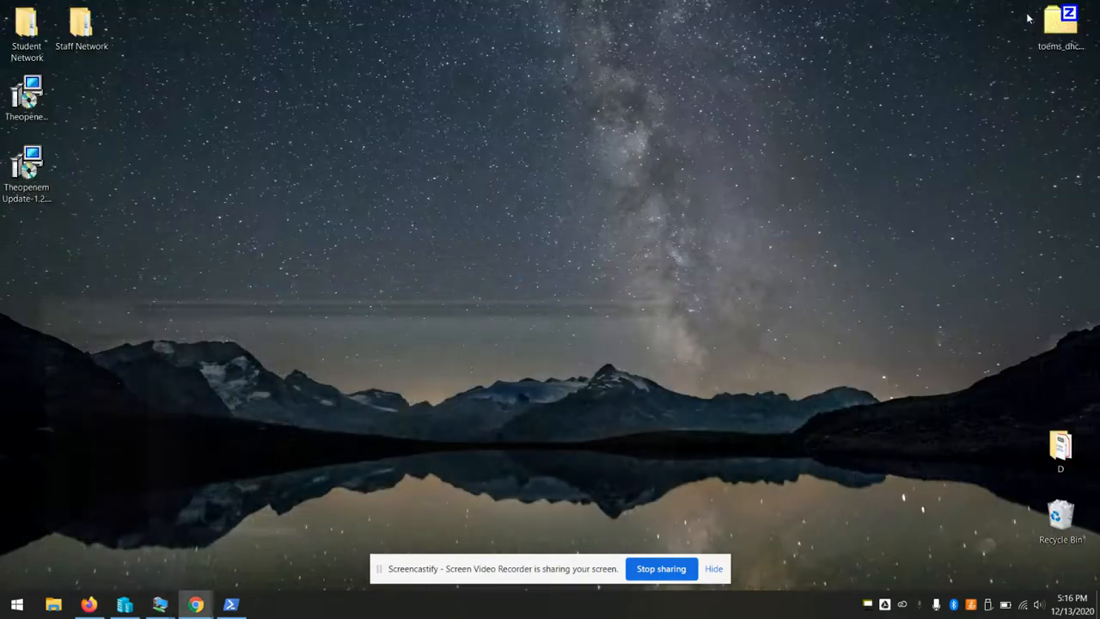
{"action": "mouse_move", "coordinate": [169, 610]}
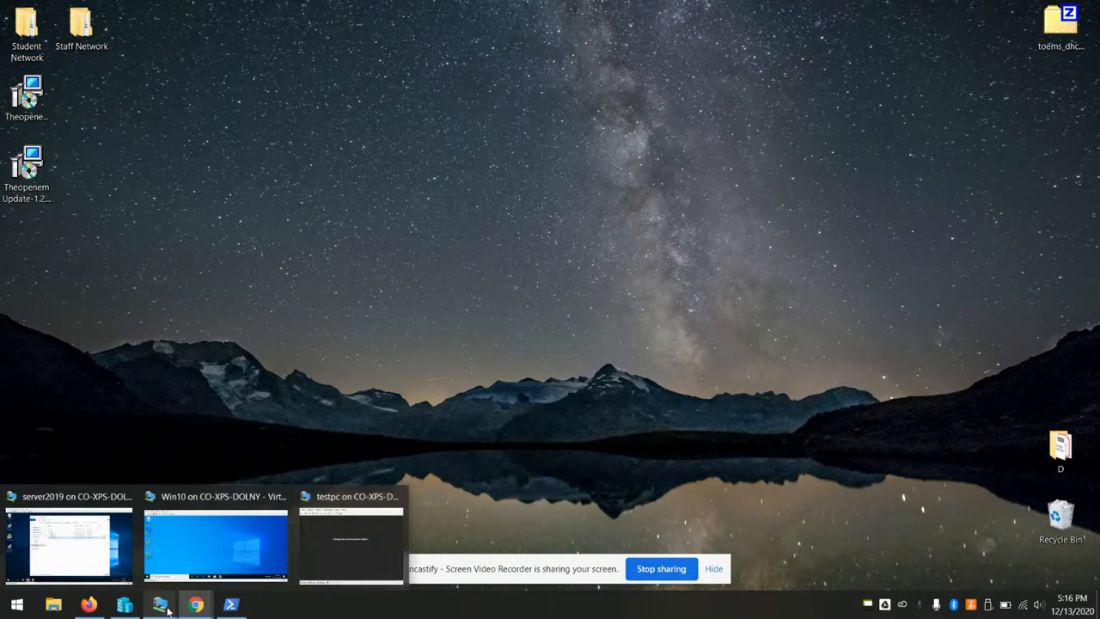
{"action": "left_click", "coordinate": [339, 550]}
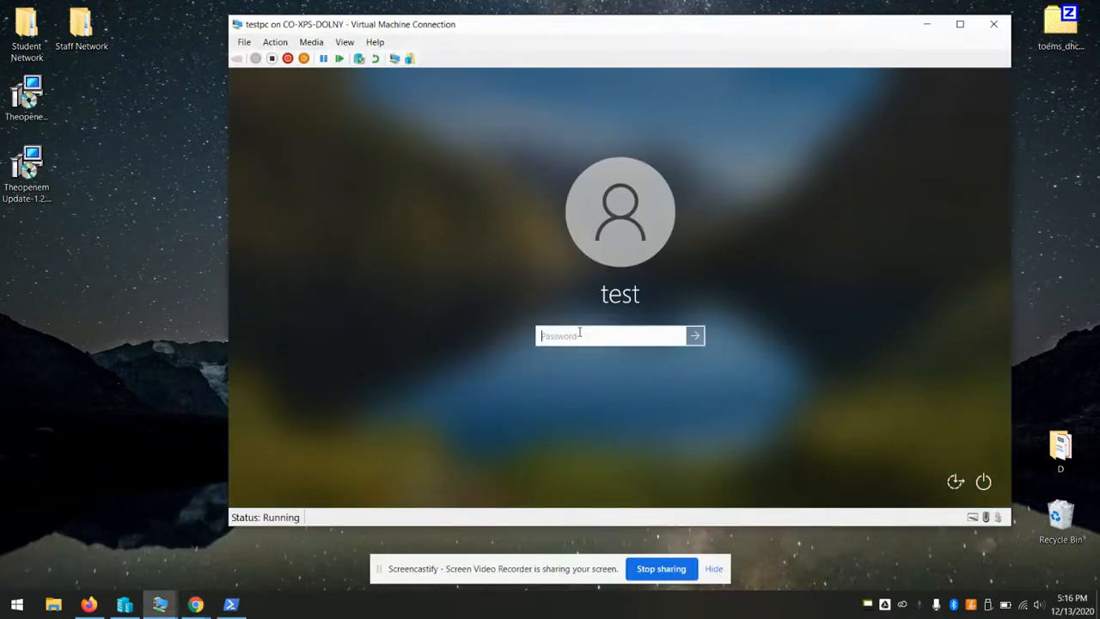
{"action": "type", "text": "•••••"}
{"action": "key", "text": "Return"}
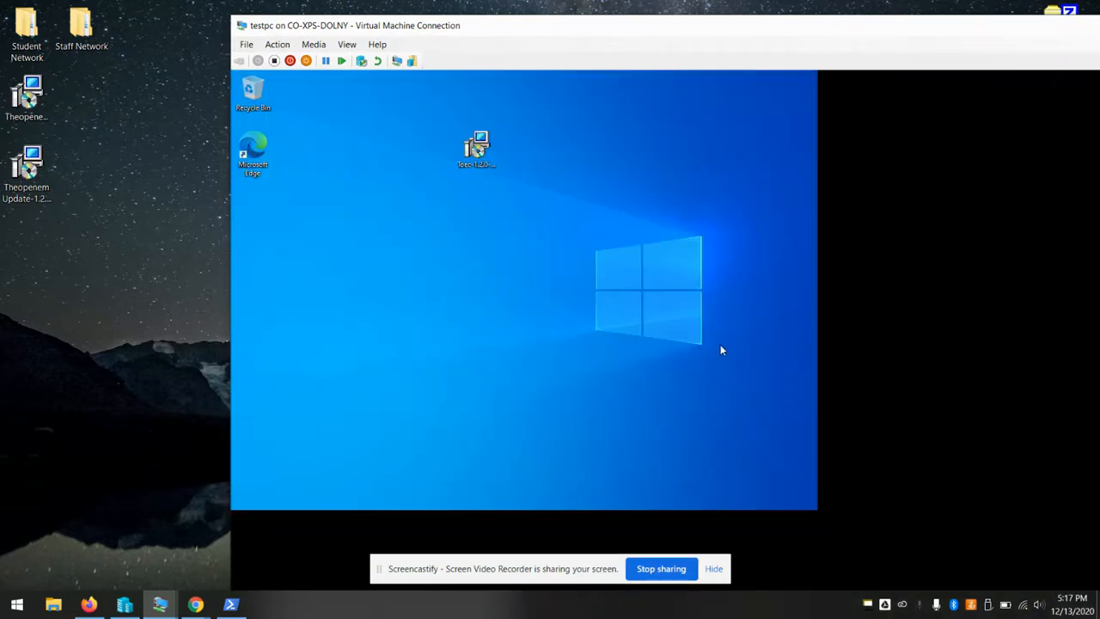
{"action": "left_click_drag", "start_coordinate": [230, 17], "coordinate": [338, 98]}
{"action": "left_click_drag", "start_coordinate": [710, 118], "coordinate": [508, 43]}
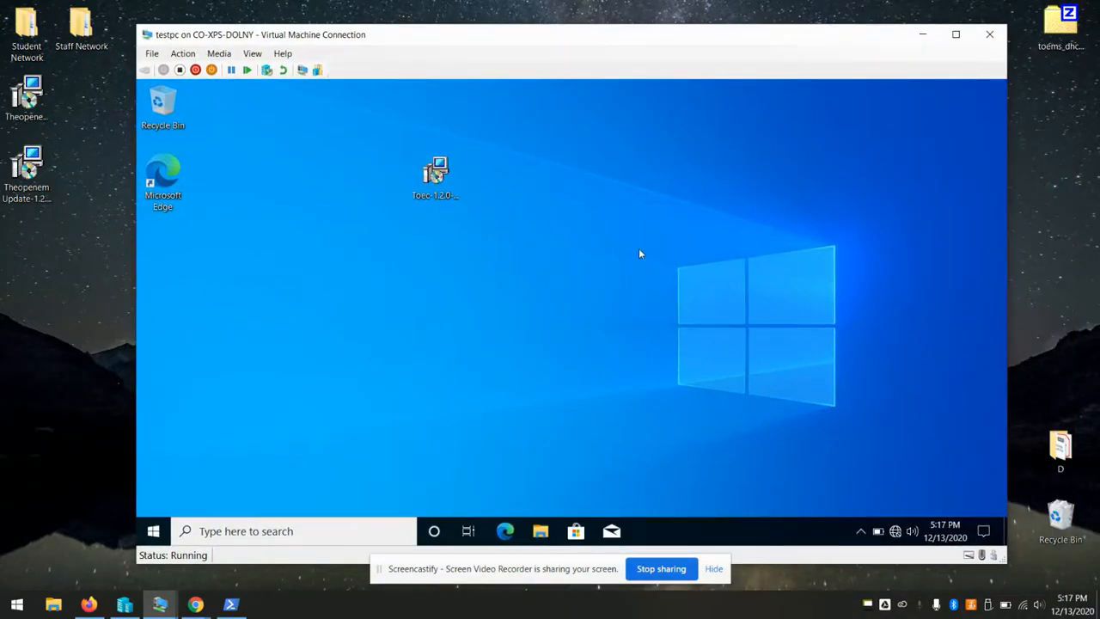
From cmd, run ipconfig and ping 192.168.56.1, confirming 100% packet loss
{"action": "key", "text": "super+r"}
{"action": "type", "text": "cmd"}
{"action": "key", "text": "Return"}
{"action": "type", "text": "ipconfig"}
{"action": "key", "text": "Return"}
{"action": "type", "text": "ping 192.1"}
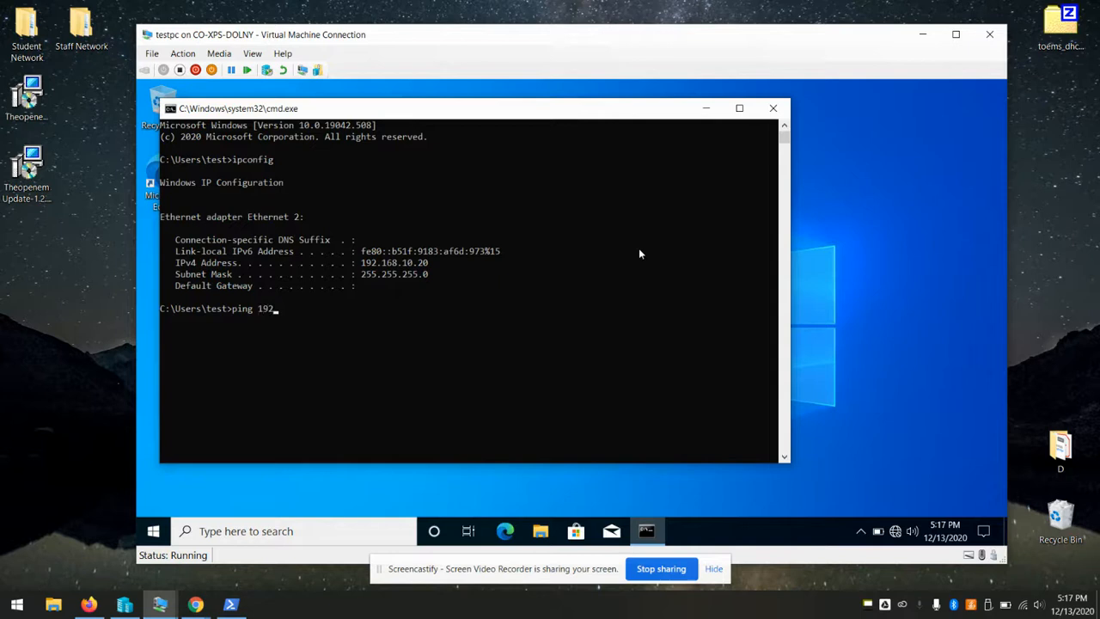
{"action": "type", "text": "68.56.1"}
{"action": "key", "text": "Return"}
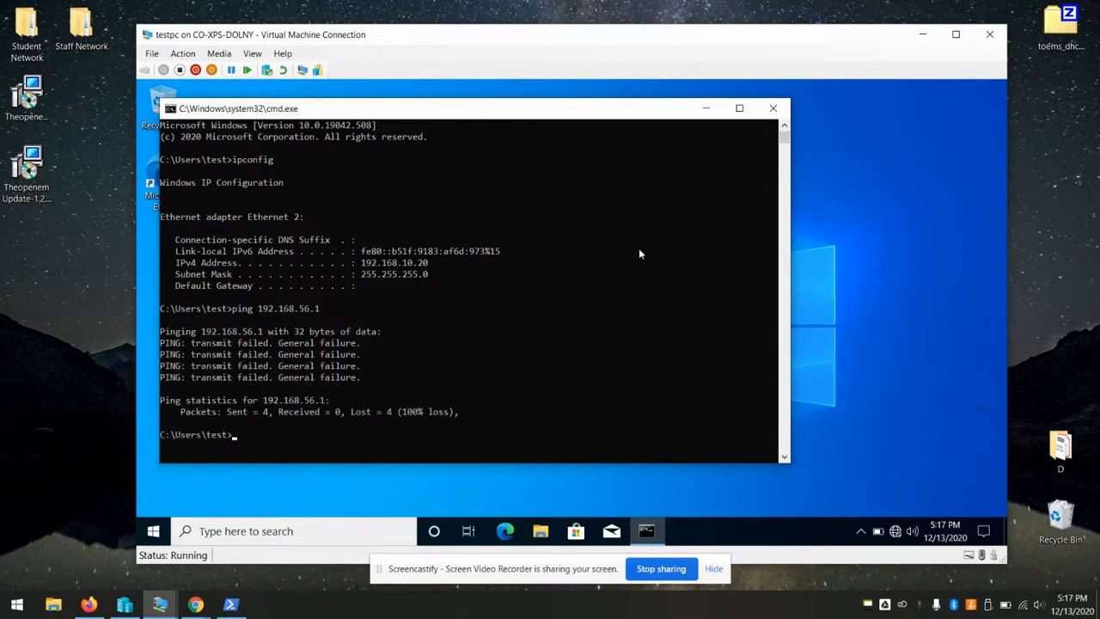
{"action": "key", "text": "Return"}
{"action": "key", "text": "Return"}
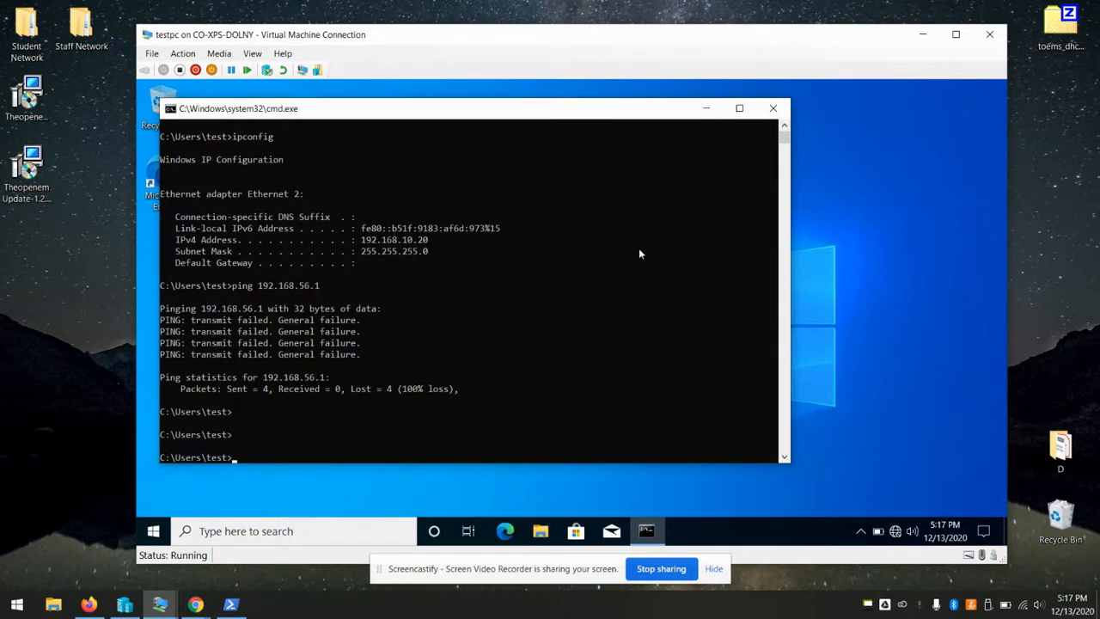
{"action": "left_click", "coordinate": [772, 109]}
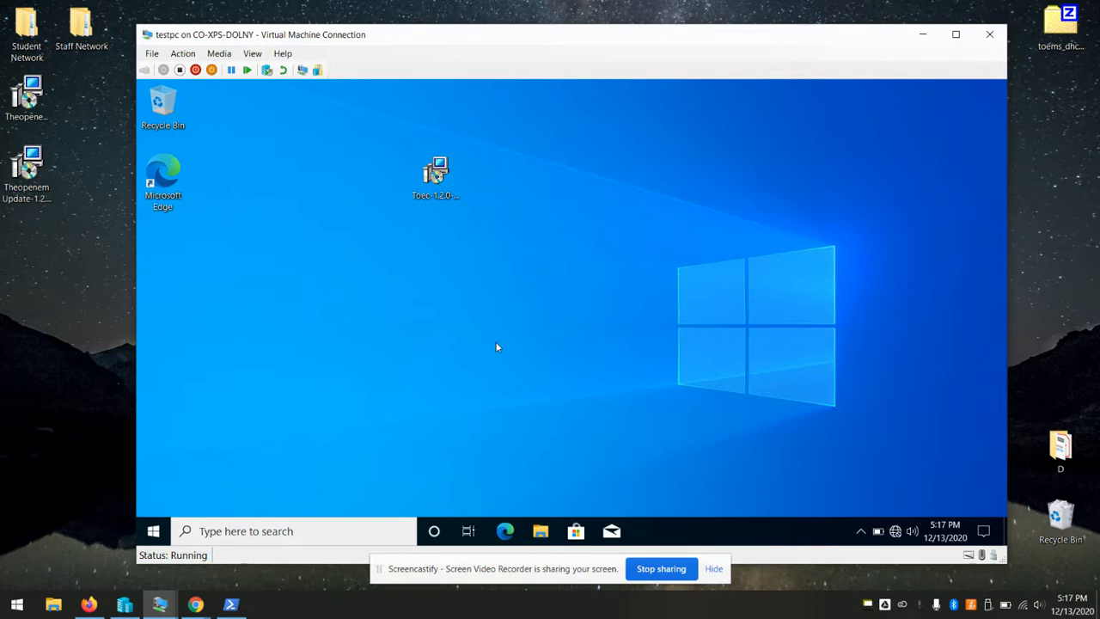
Check the Toec installer on the desktop, then bring up the installed programs list
{"action": "left_click", "coordinate": [445, 172]}
{"action": "left_click", "coordinate": [531, 268]}
{"action": "key", "text": "super+r"}
{"action": "type", "text": "cmd"}
{"action": "key", "text": "Return"}
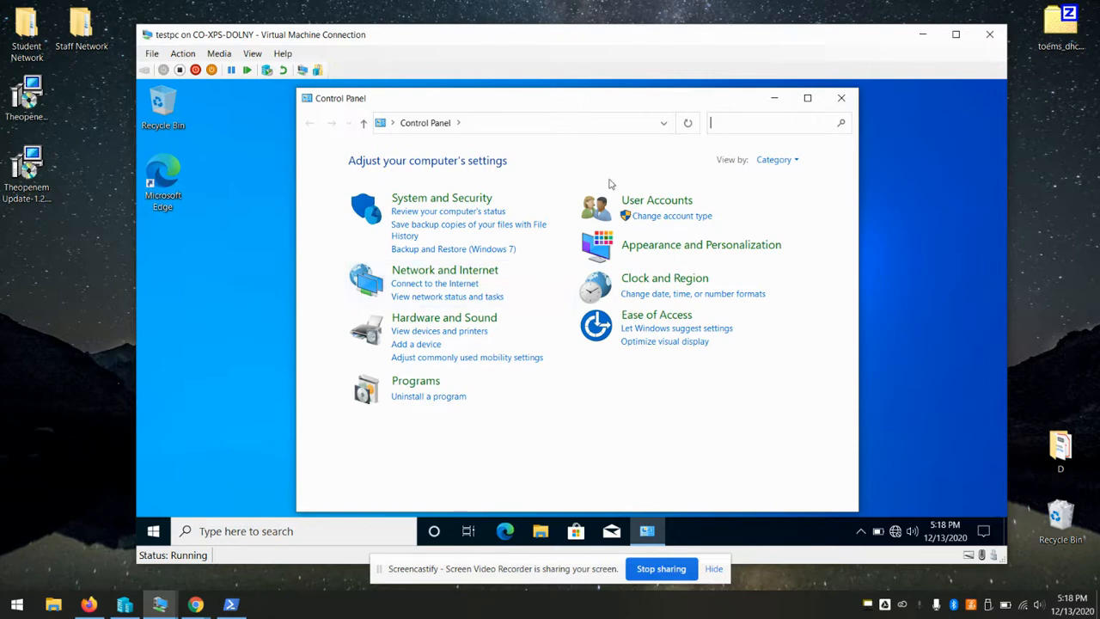
{"action": "left_click", "coordinate": [421, 397]}
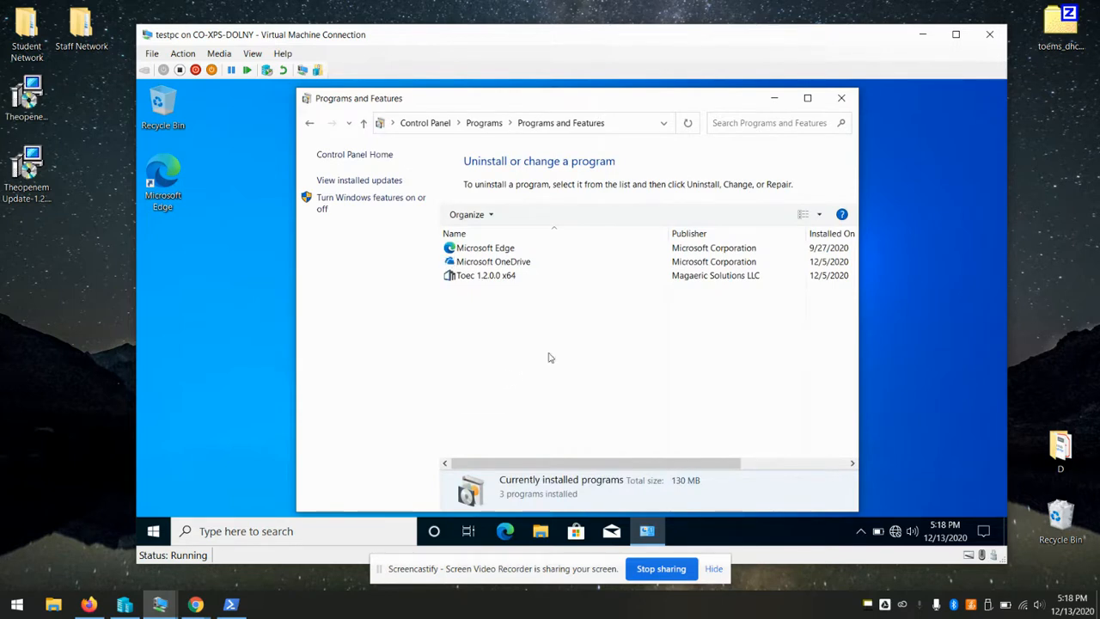
Uninstall Toec 1.2.0.0 x64, accepting the confirmation, close-app and UAC prompts
{"action": "left_click", "coordinate": [491, 280]}
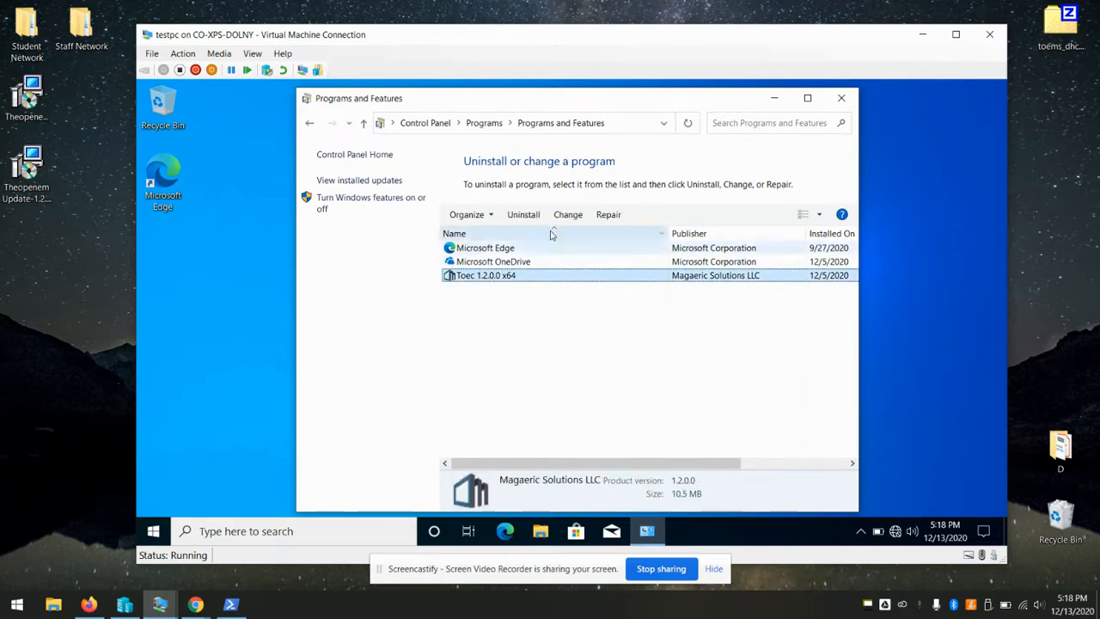
{"action": "left_click", "coordinate": [523, 214]}
{"action": "left_click", "coordinate": [641, 304]}
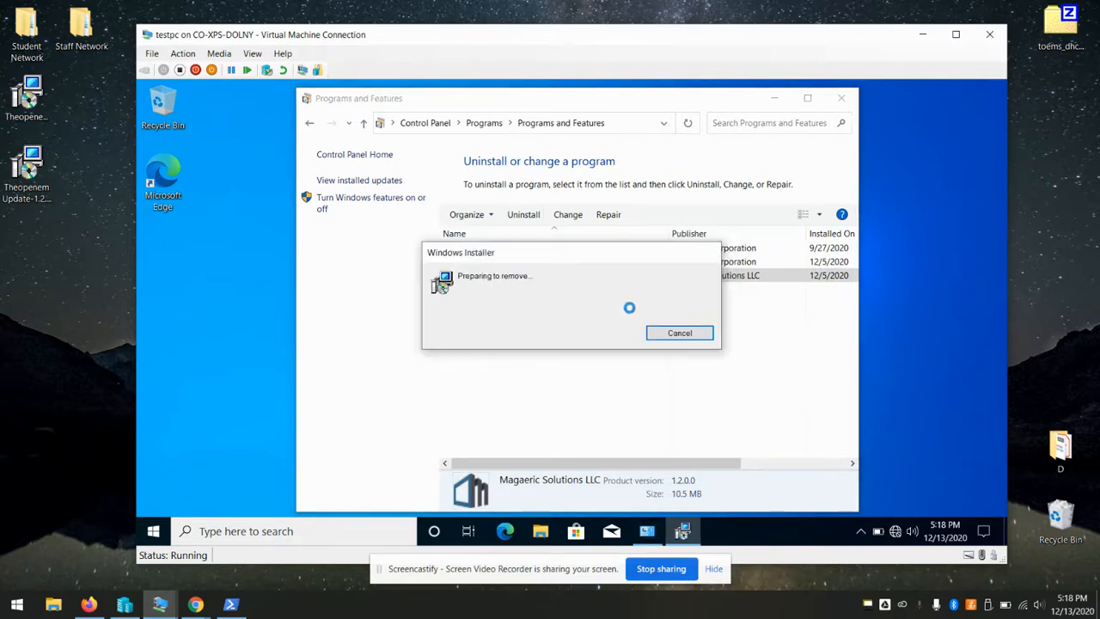
{"action": "left_click", "coordinate": [515, 391]}
{"action": "left_click", "coordinate": [494, 408]}
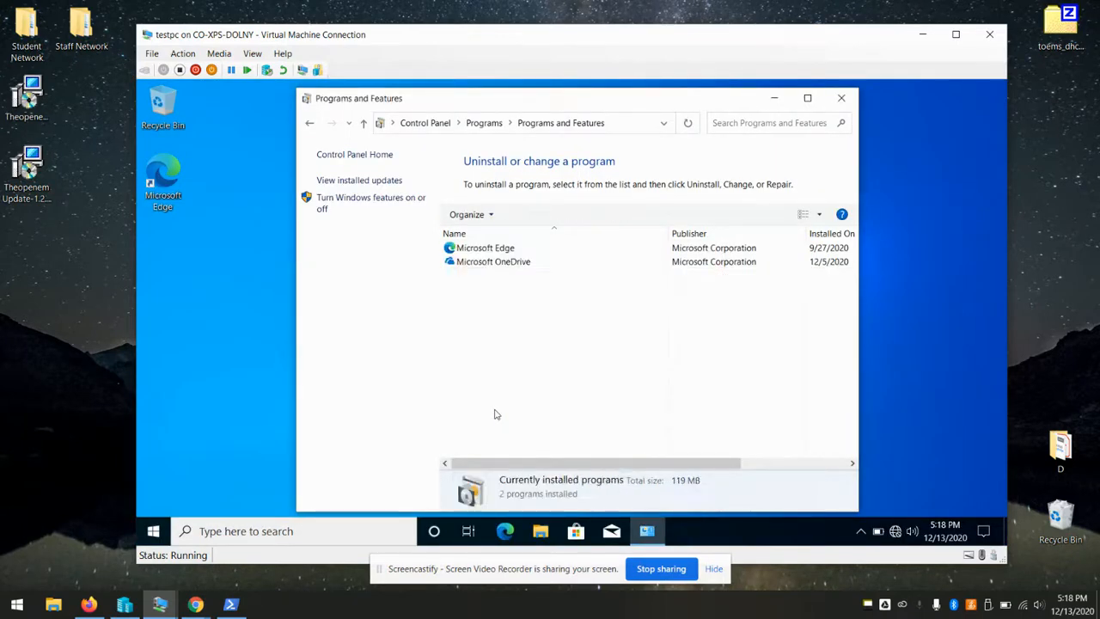
{"action": "left_click", "coordinate": [840, 98]}
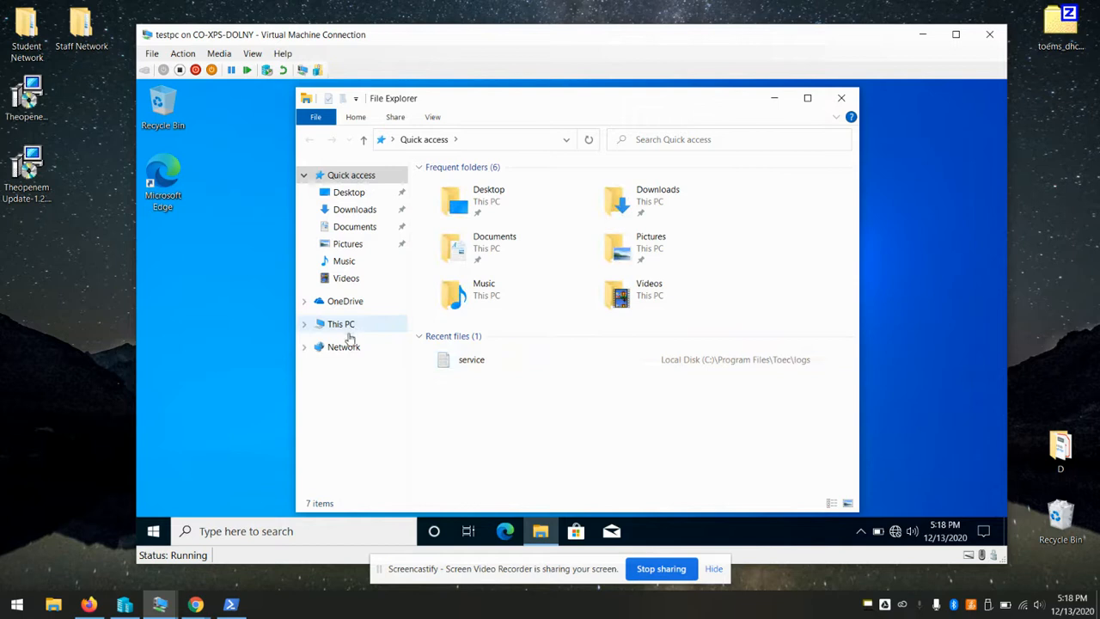
Delete the Toec folder from C:\Program Files with admin approval, then switch back to Firefox
{"action": "left_click", "coordinate": [345, 323]}
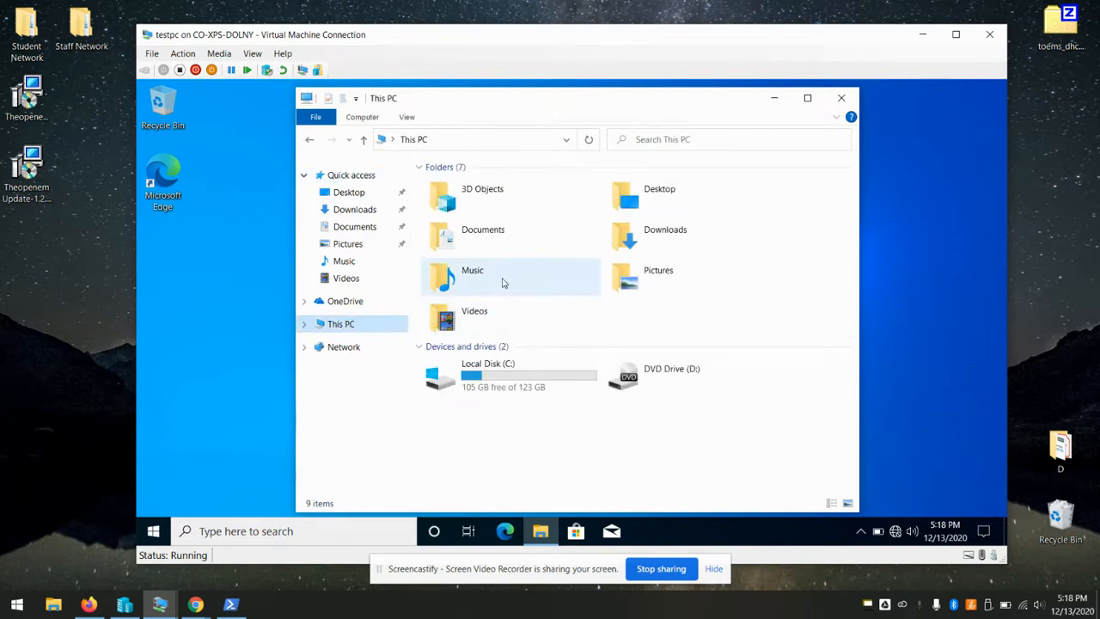
{"action": "double_click", "coordinate": [481, 372]}
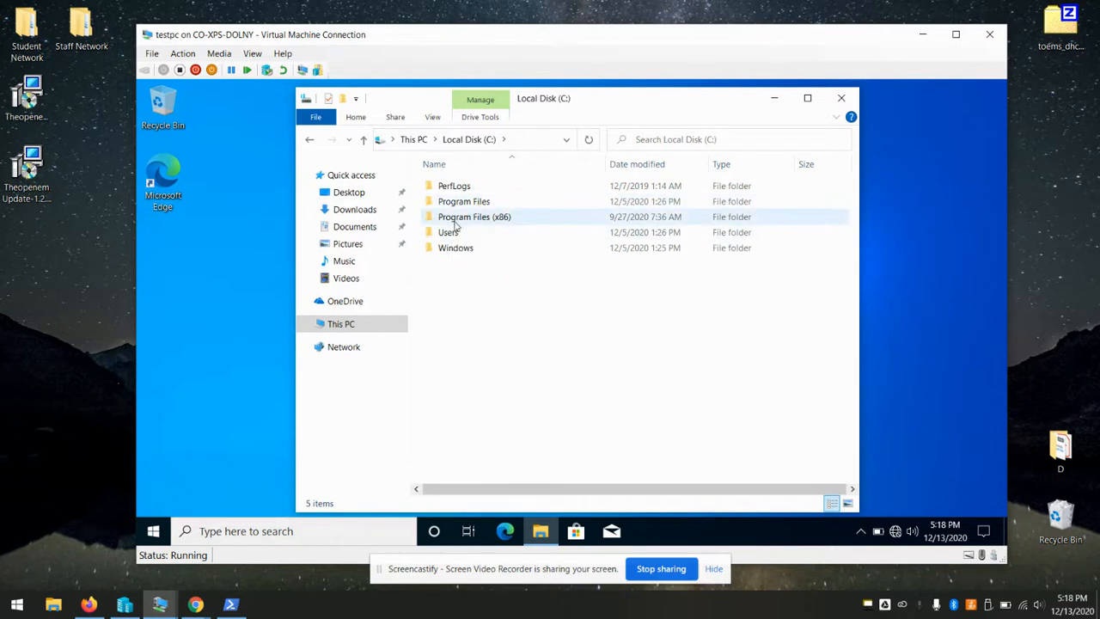
{"action": "double_click", "coordinate": [477, 203]}
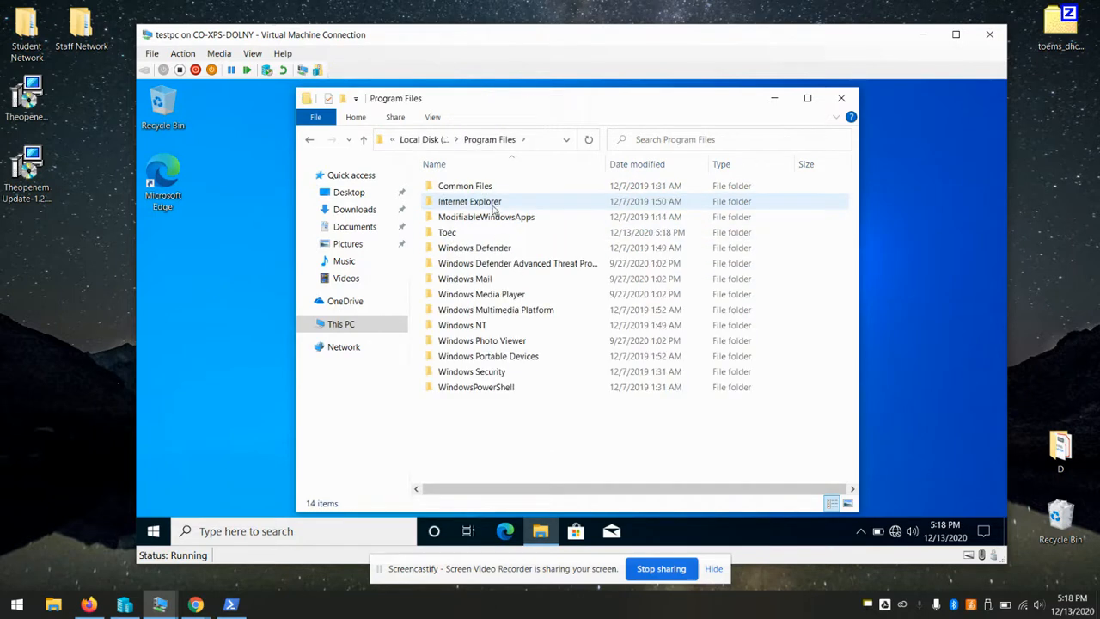
{"action": "left_click", "coordinate": [498, 232]}
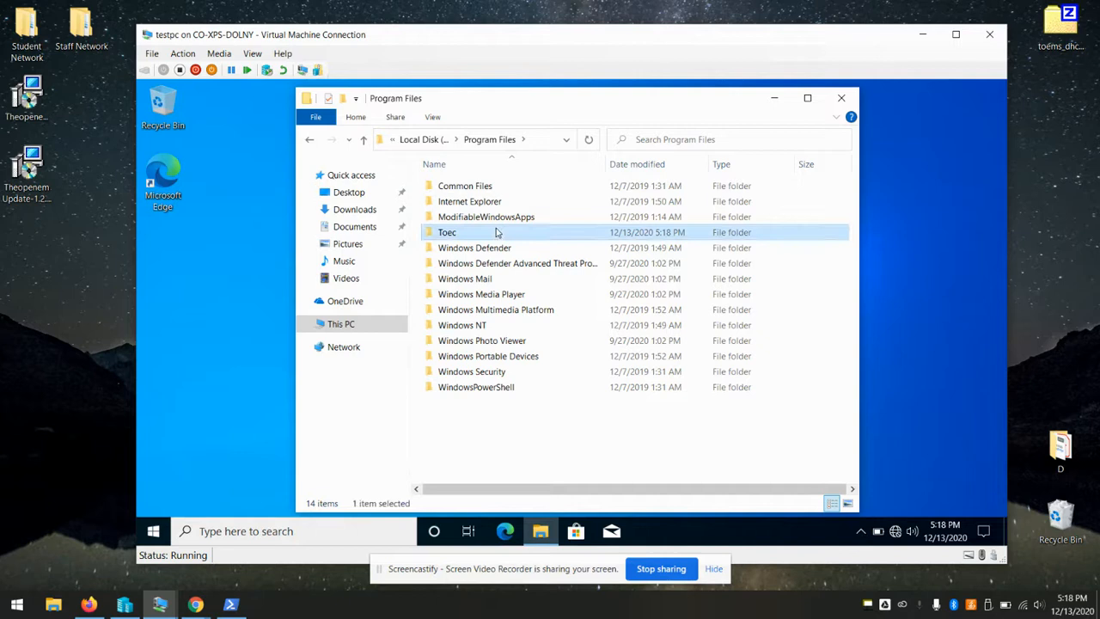
{"action": "key", "text": "Delete"}
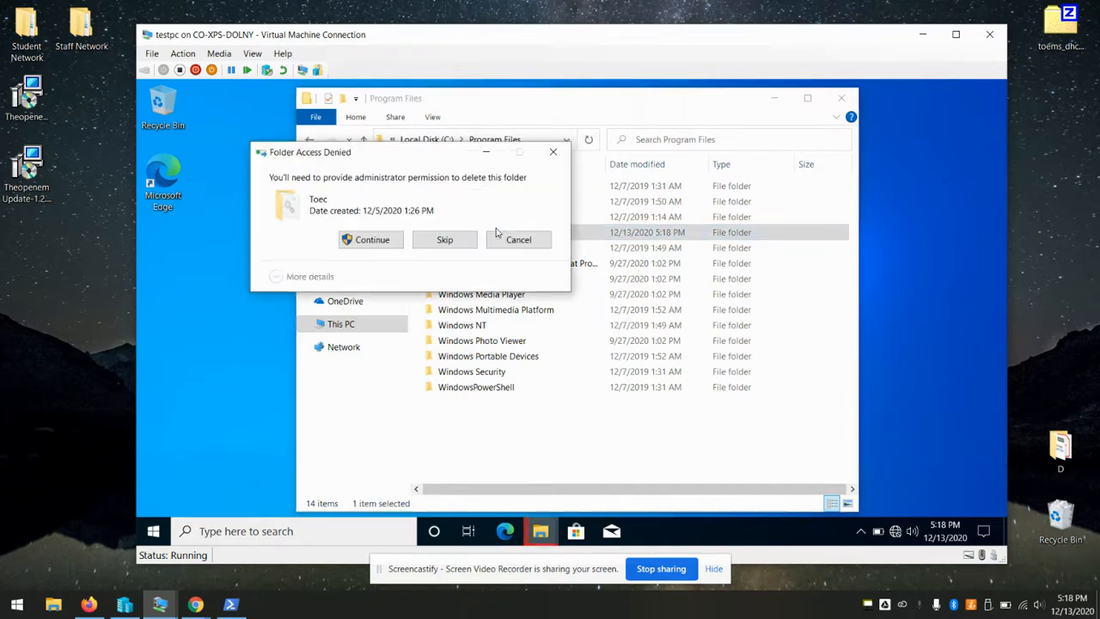
{"action": "left_click", "coordinate": [371, 240]}
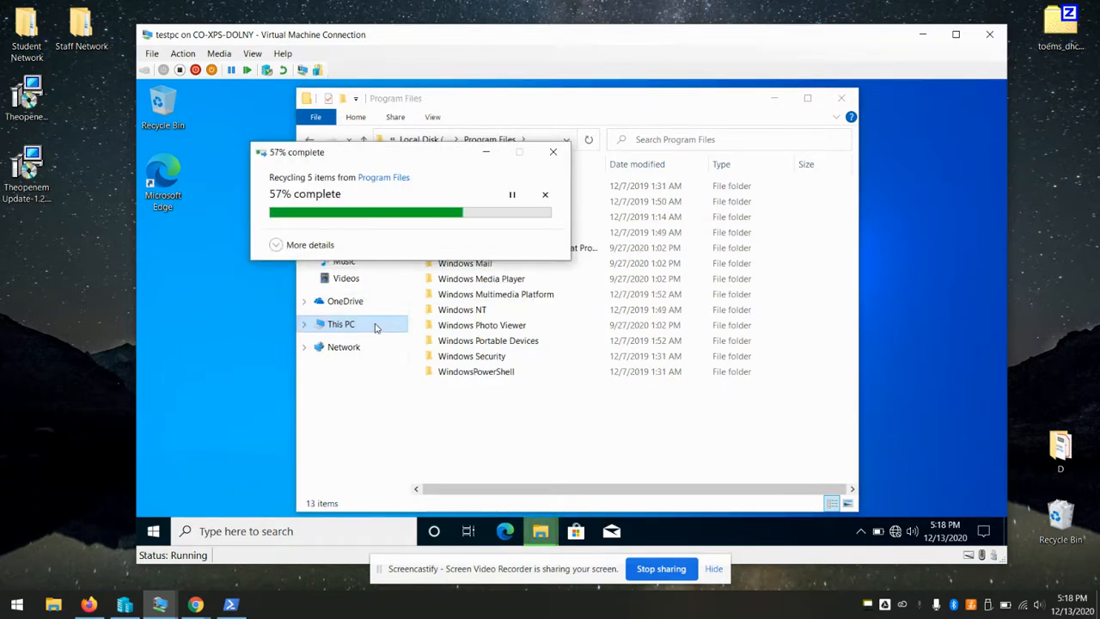
{"action": "left_click", "coordinate": [75, 346]}
{"action": "left_click", "coordinate": [83, 612]}
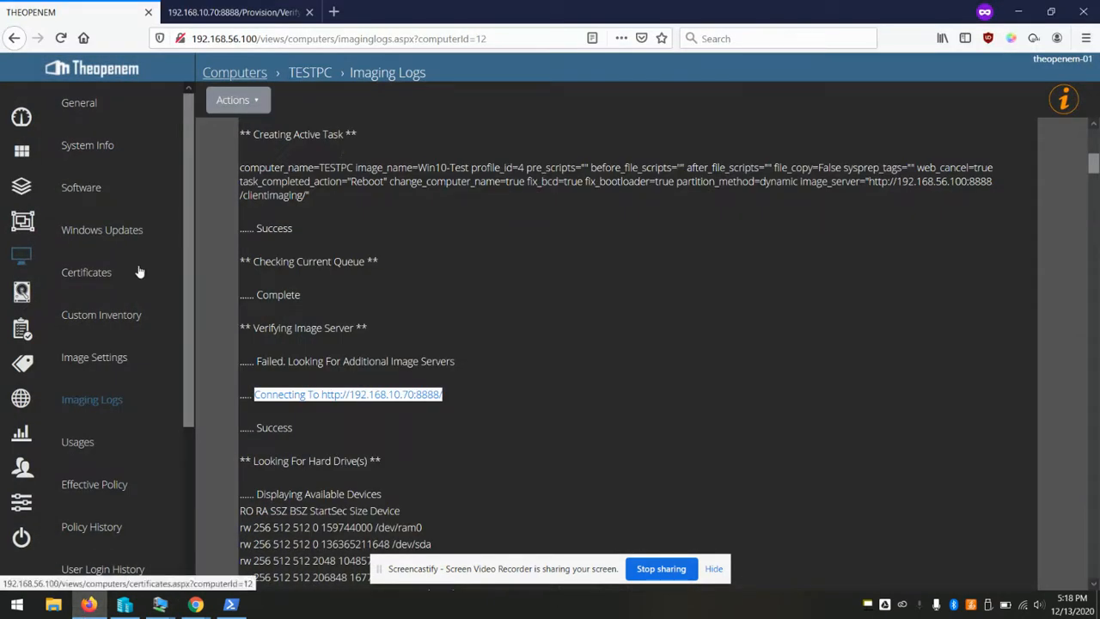
Open Toec Client Settings under Admin Settings and review the Client MSI Arguments section
{"action": "left_click", "coordinate": [24, 504]}
{"action": "scroll", "coordinate": [98, 341], "scroll_direction": "down", "scroll_amount": 3}
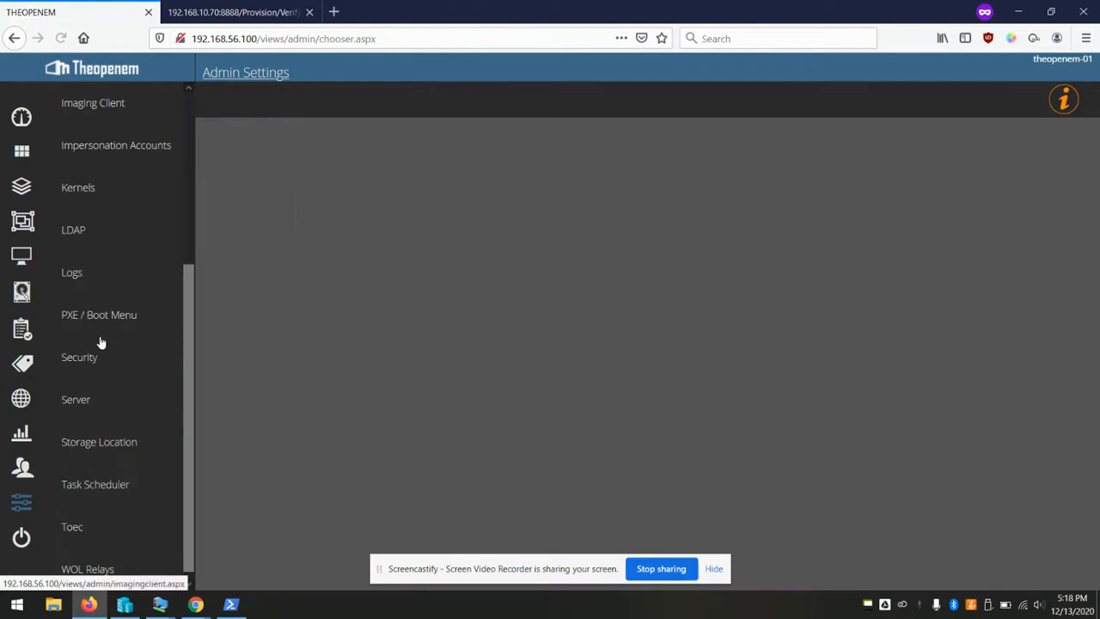
{"action": "left_click", "coordinate": [82, 531]}
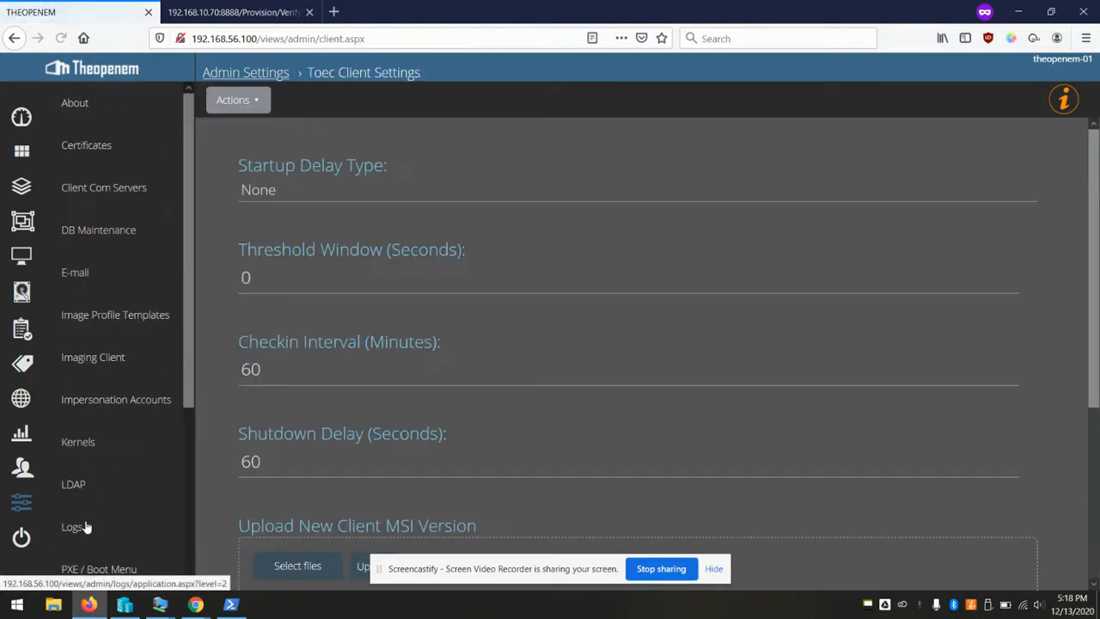
{"action": "scroll", "coordinate": [351, 288], "scroll_direction": "down", "scroll_amount": 3}
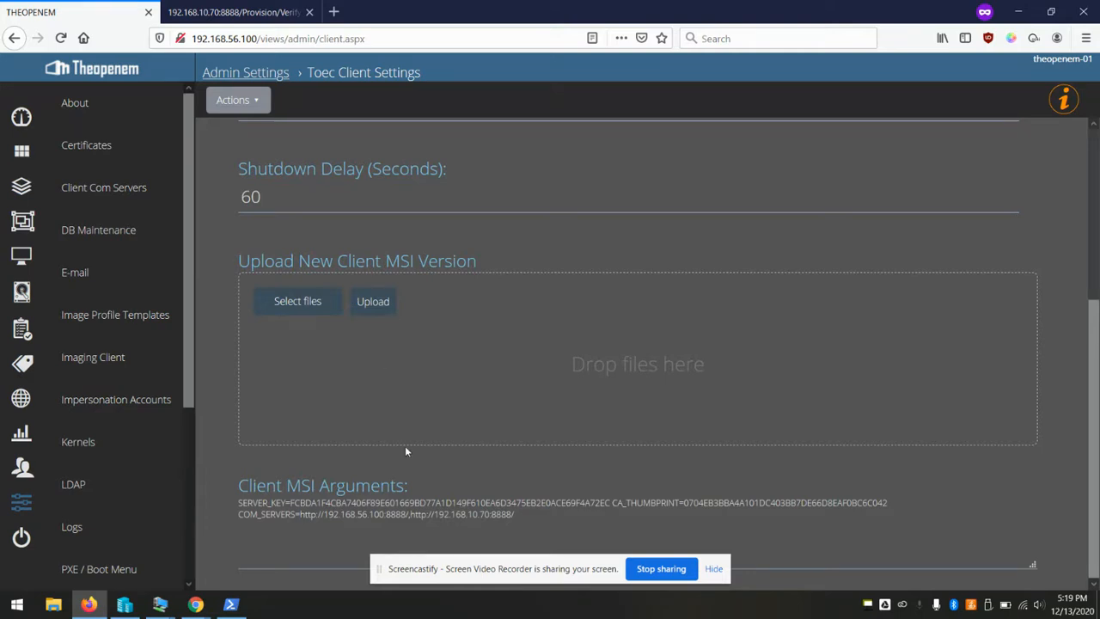
{"action": "left_click_drag", "start_coordinate": [248, 486], "coordinate": [380, 486]}
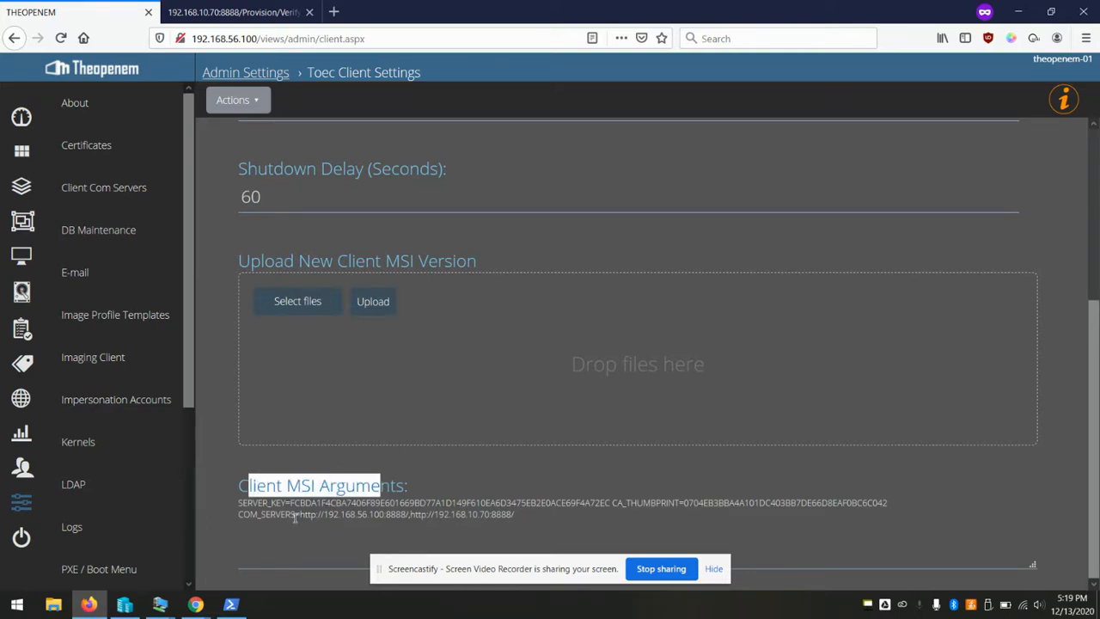
{"action": "left_click", "coordinate": [239, 521]}
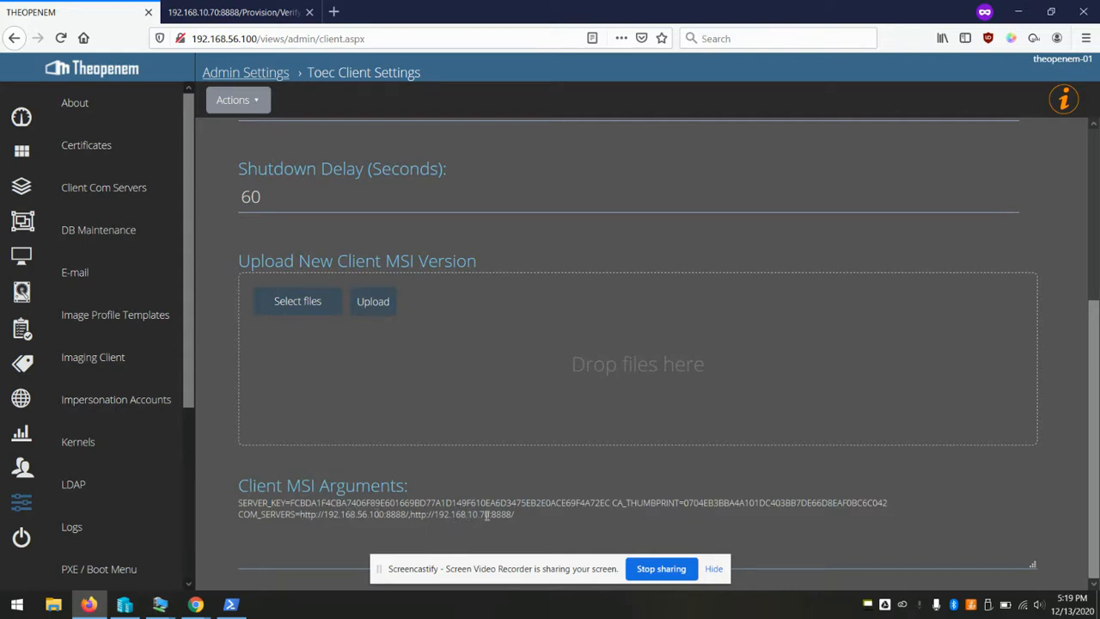
{"action": "scroll", "coordinate": [413, 513], "scroll_direction": "up", "scroll_amount": 3}
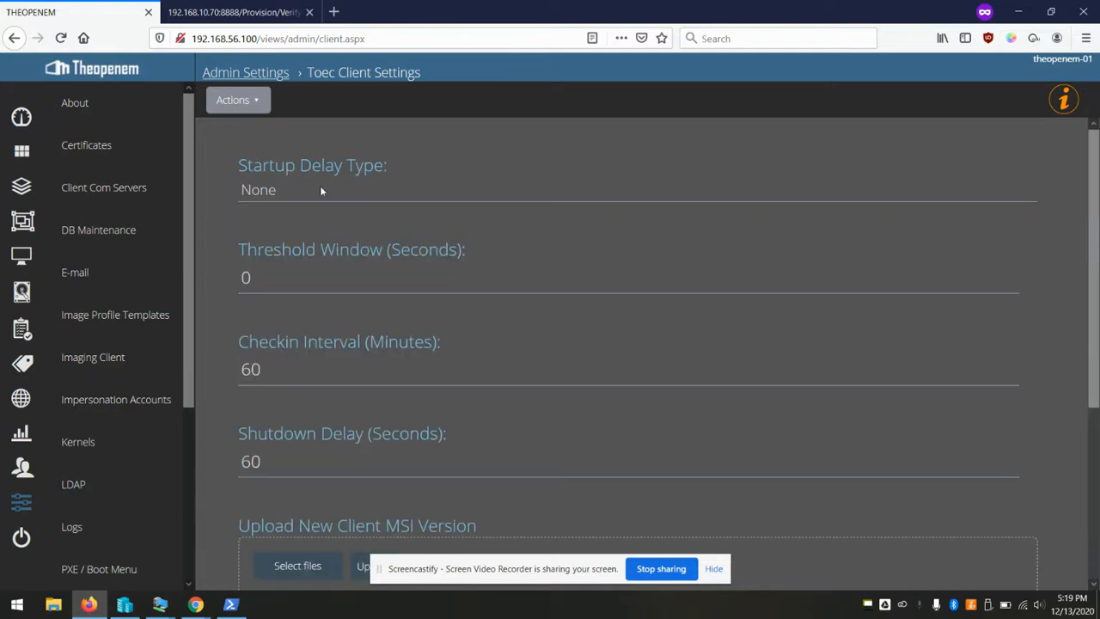
Export the 64-bit client MSI and save the file Toec-1.2.0-x64.msi
{"action": "left_click", "coordinate": [258, 101]}
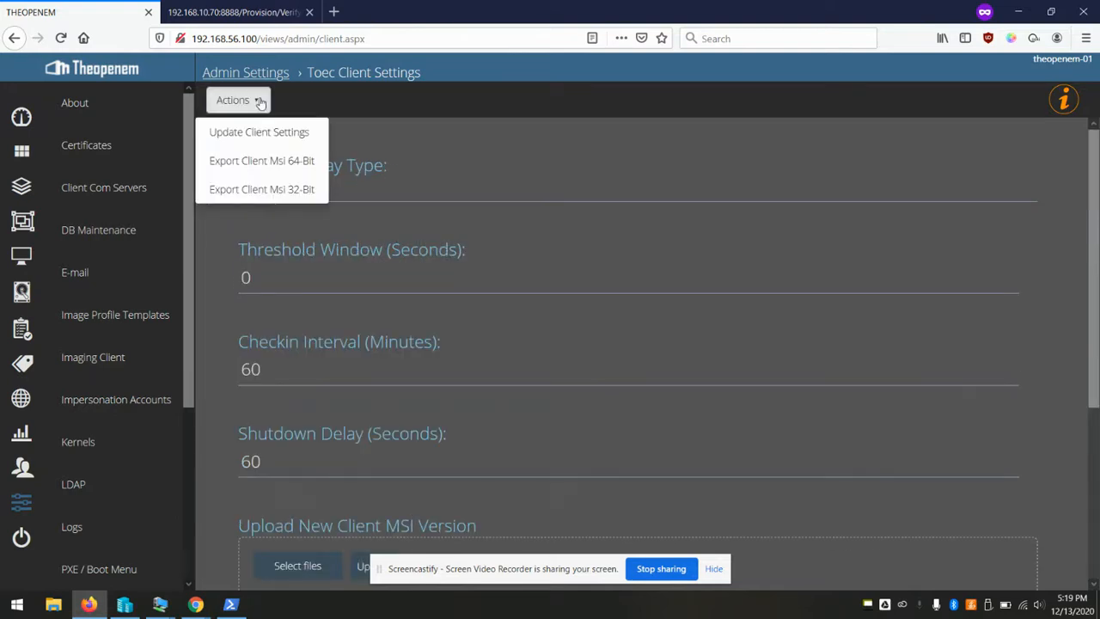
{"action": "left_click", "coordinate": [275, 162]}
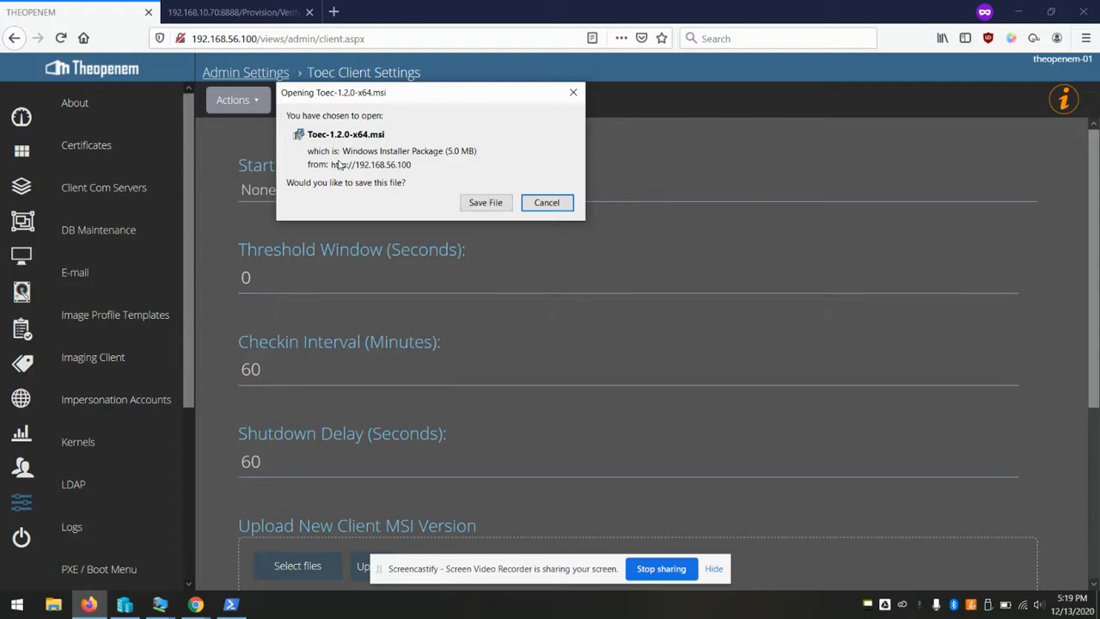
{"action": "left_click", "coordinate": [482, 202]}
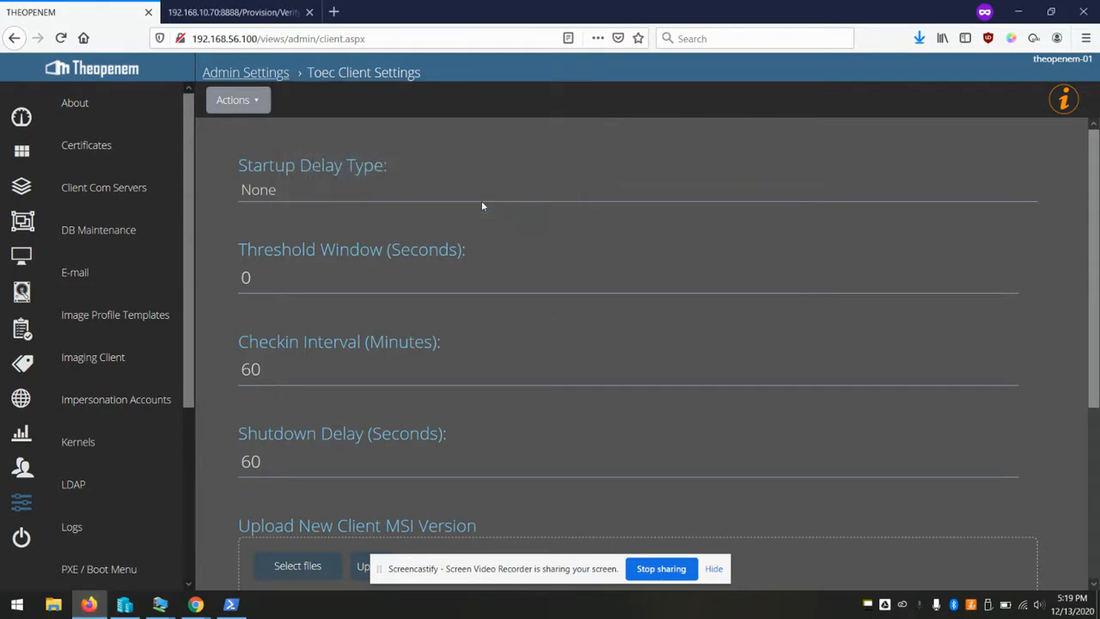
{"action": "scroll", "coordinate": [482, 204], "scroll_direction": "down", "scroll_amount": 3}
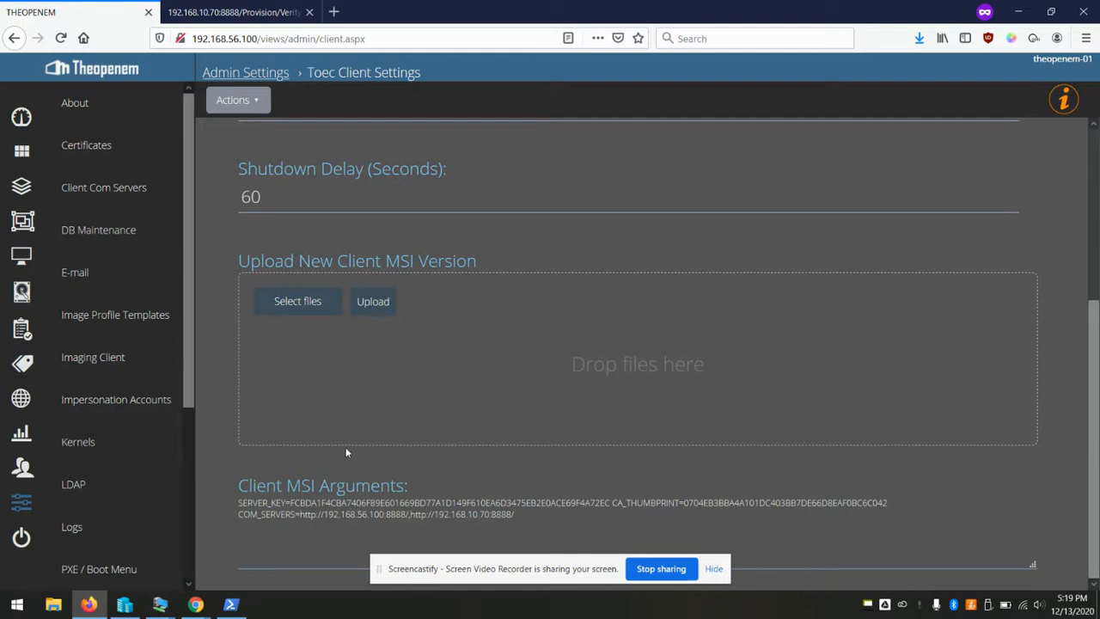
Copy the downloaded Toec-1.2.0-x64.msi onto the testpc VM desktop, replacing the old installer
{"action": "left_click", "coordinate": [918, 39]}
{"action": "left_click_drag", "start_coordinate": [731, 81], "coordinate": [569, 297]}
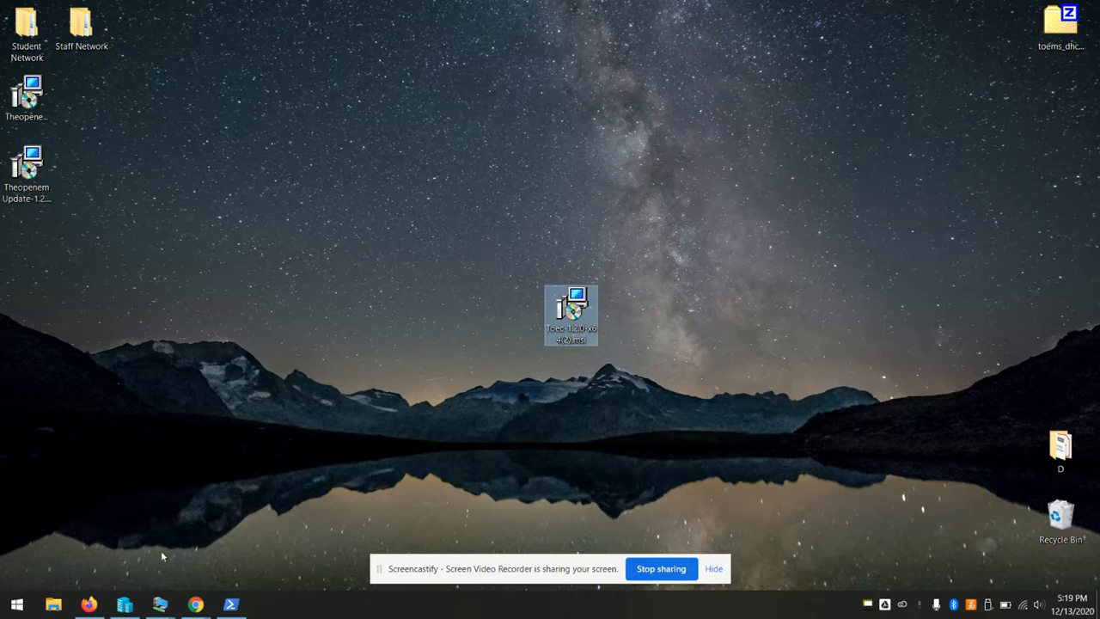
{"action": "mouse_move", "coordinate": [158, 610]}
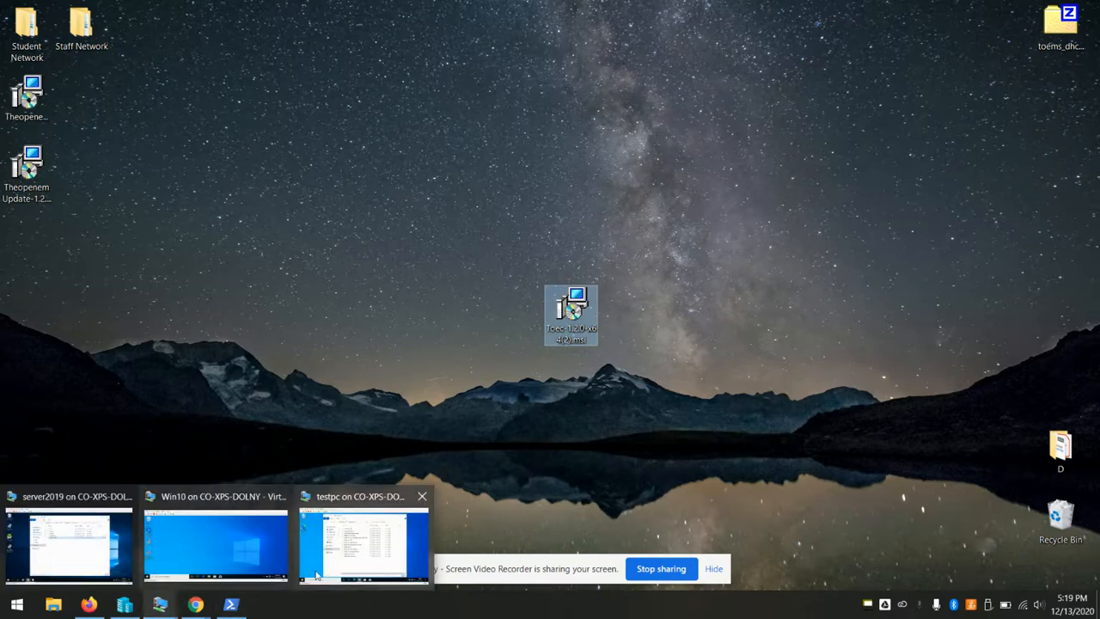
{"action": "left_click", "coordinate": [364, 537]}
{"action": "left_click", "coordinate": [840, 97]}
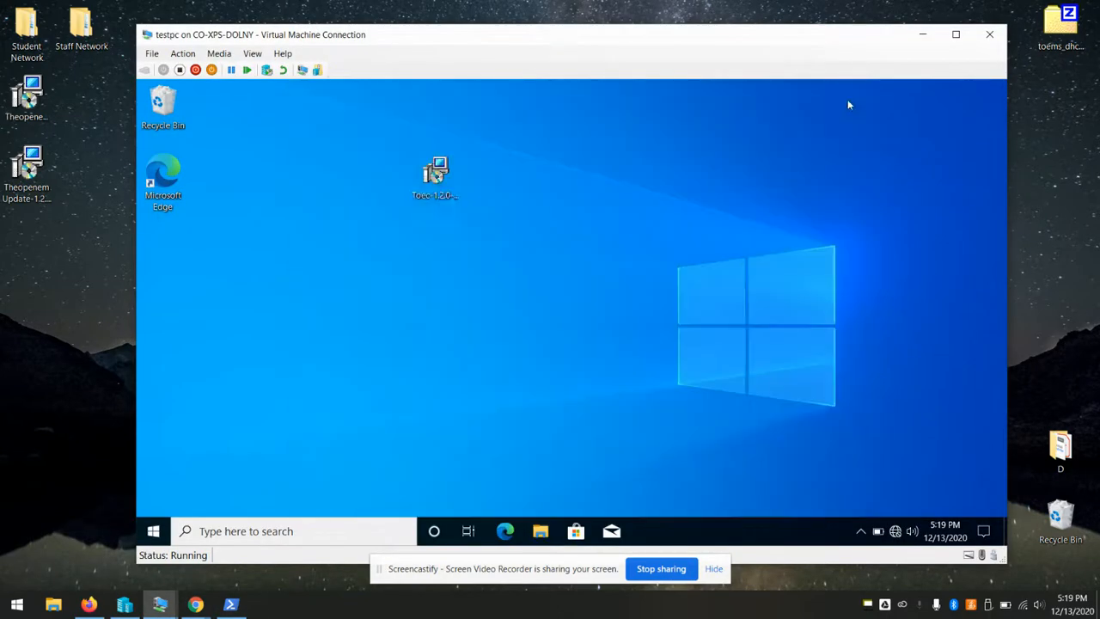
{"action": "key", "text": "ctrl+v"}
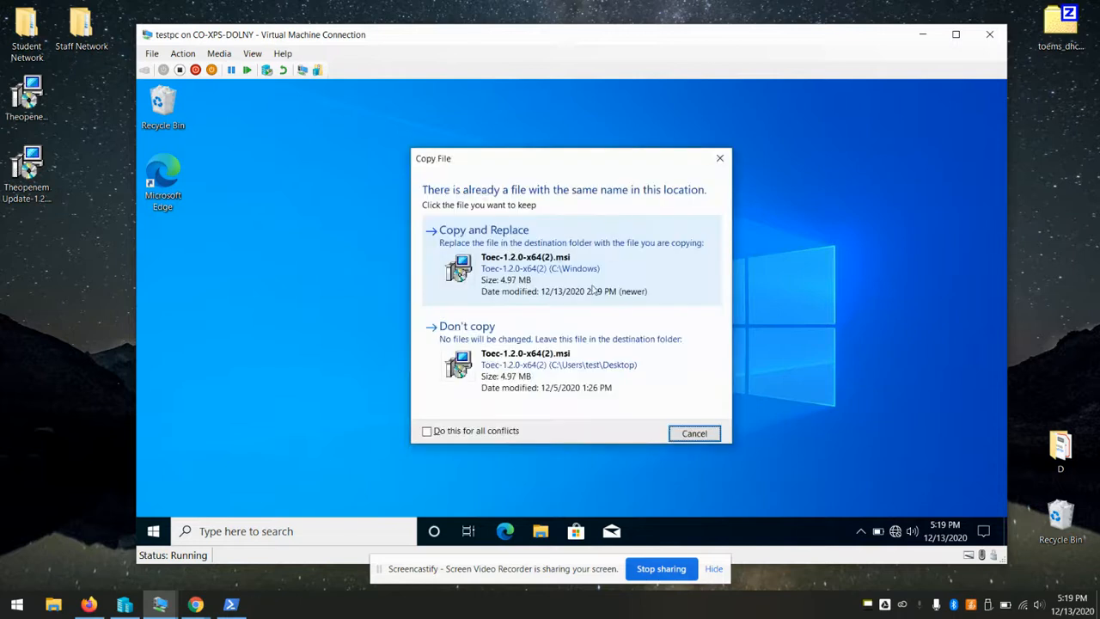
{"action": "left_click", "coordinate": [553, 272]}
Run the Toec 1.2.0 x64 installer with admin approval and finish the setup wizard
{"action": "double_click", "coordinate": [446, 188]}
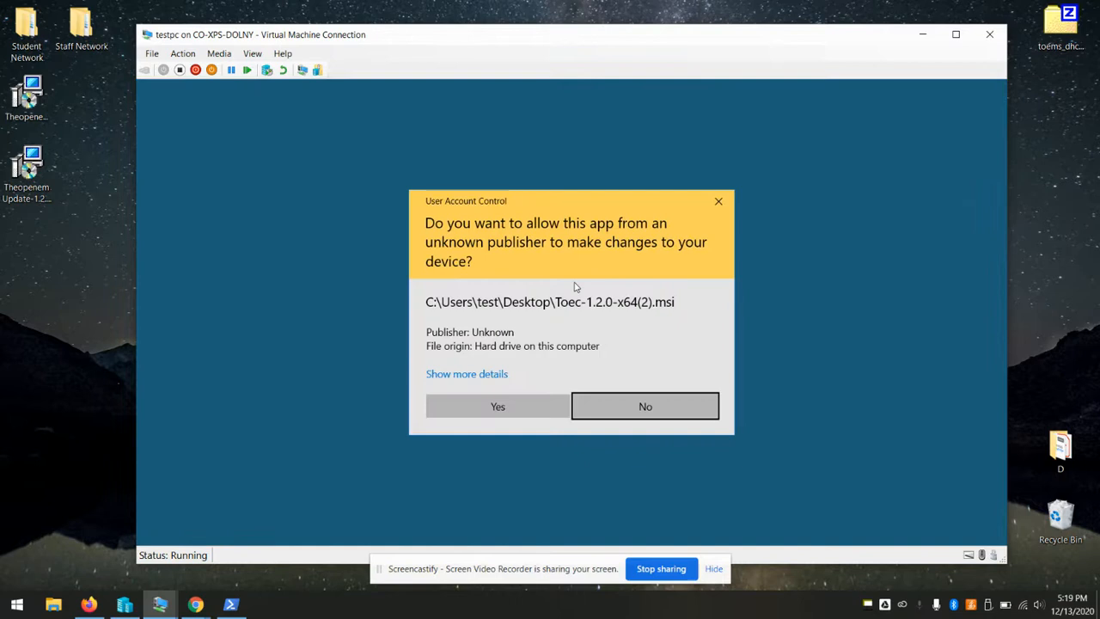
{"action": "left_click", "coordinate": [478, 408]}
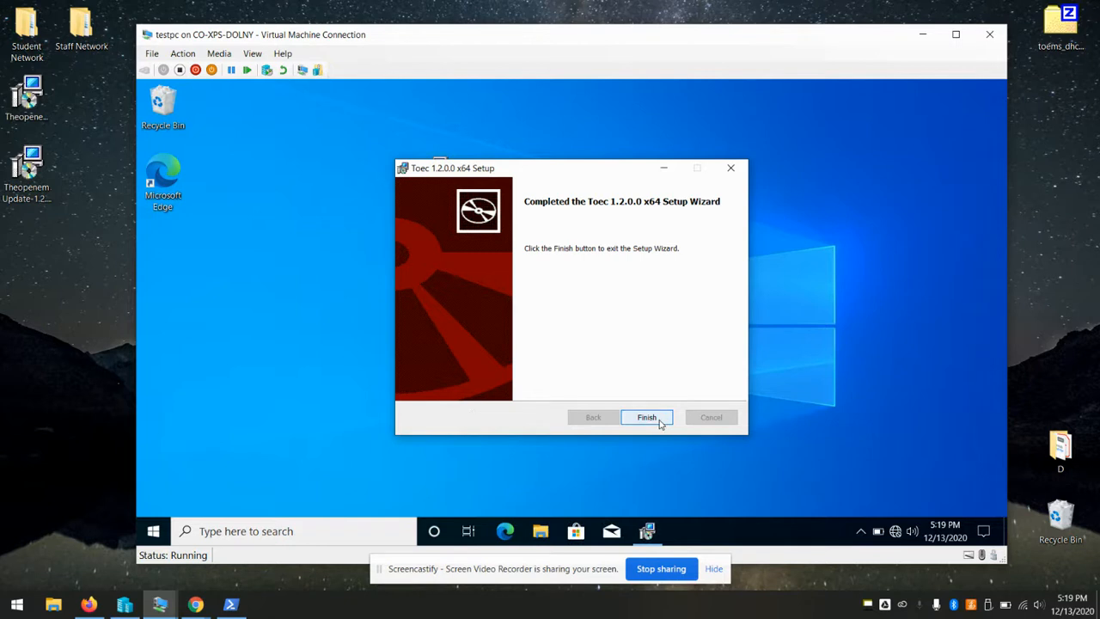
{"action": "left_click", "coordinate": [658, 419]}
{"action": "left_click", "coordinate": [540, 531]}
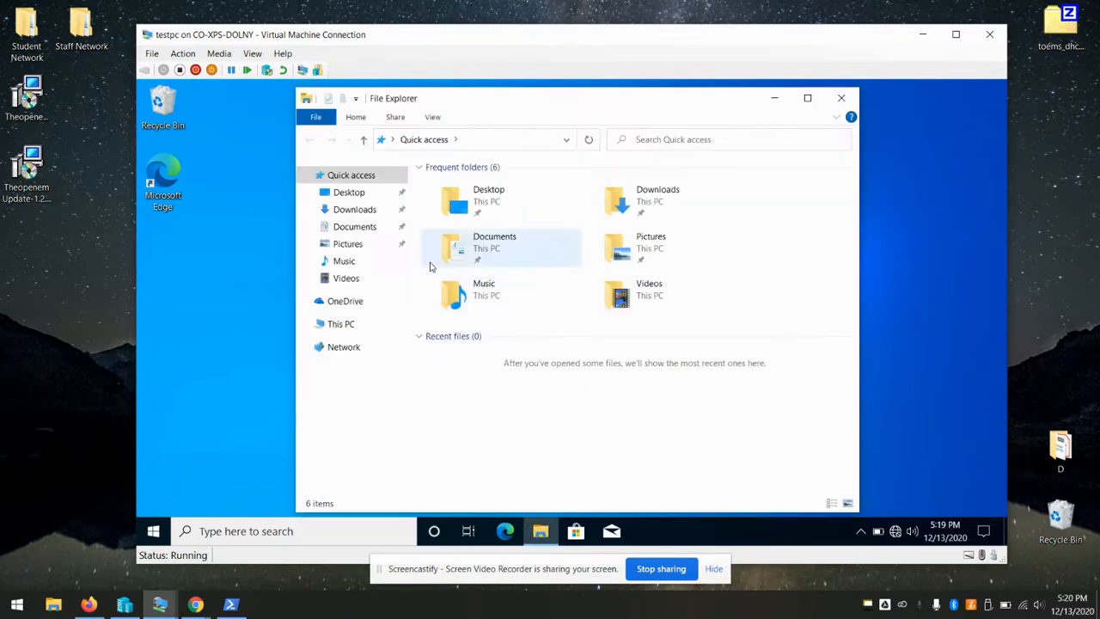
Open the service log from C:\Program Files\Toec\logs in Notepad to read the unauthorized request error
{"action": "left_click", "coordinate": [344, 323]}
{"action": "double_click", "coordinate": [468, 385]}
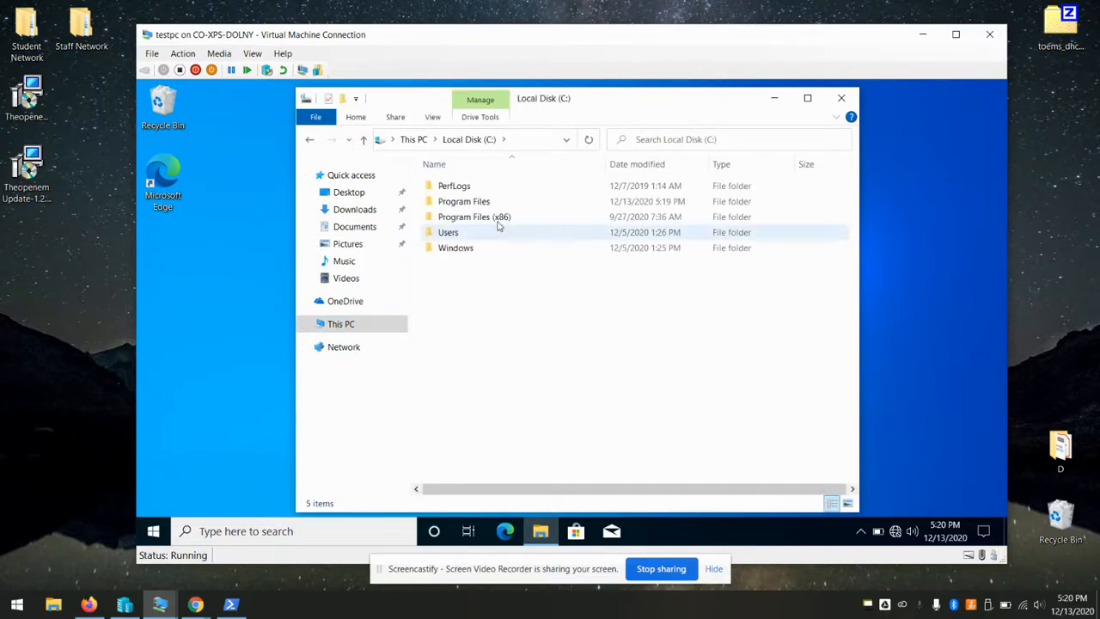
{"action": "double_click", "coordinate": [479, 202]}
{"action": "double_click", "coordinate": [464, 232]}
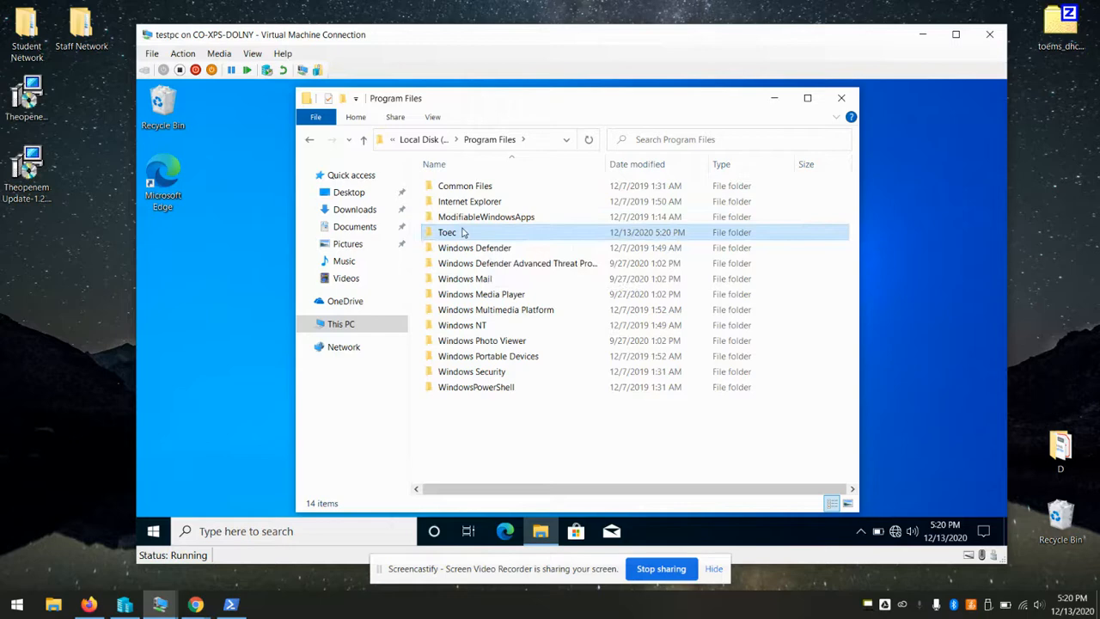
{"action": "left_click", "coordinate": [482, 193]}
{"action": "double_click", "coordinate": [482, 193]}
{"action": "double_click", "coordinate": [481, 191]}
{"action": "scroll", "coordinate": [564, 251], "scroll_direction": "right", "scroll_amount": 2}
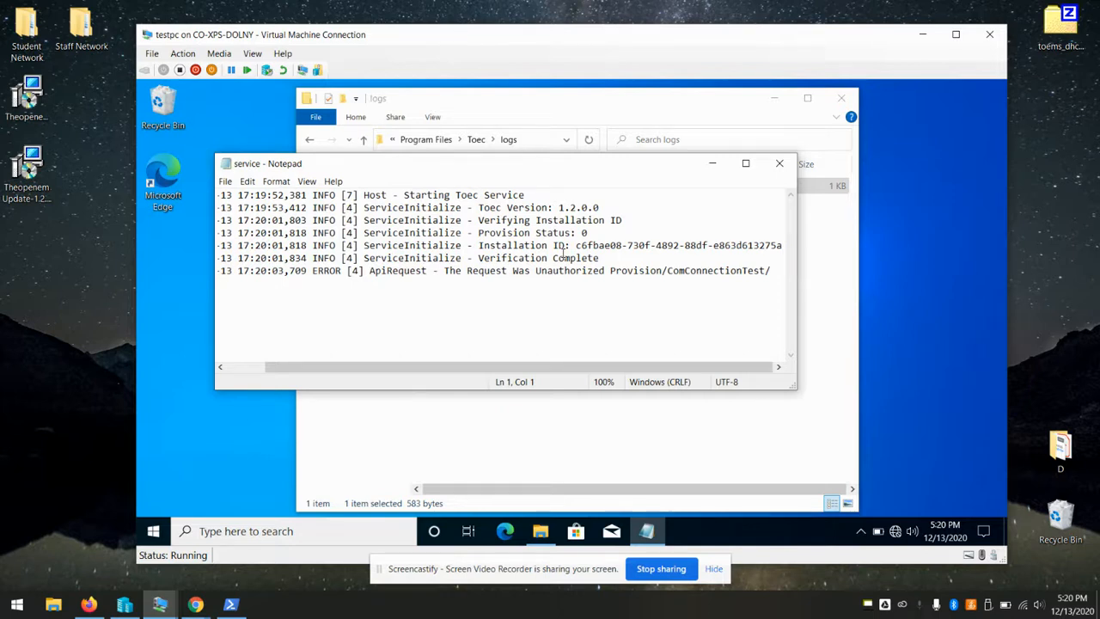
{"action": "scroll", "coordinate": [564, 251], "scroll_direction": "left", "scroll_amount": 2}
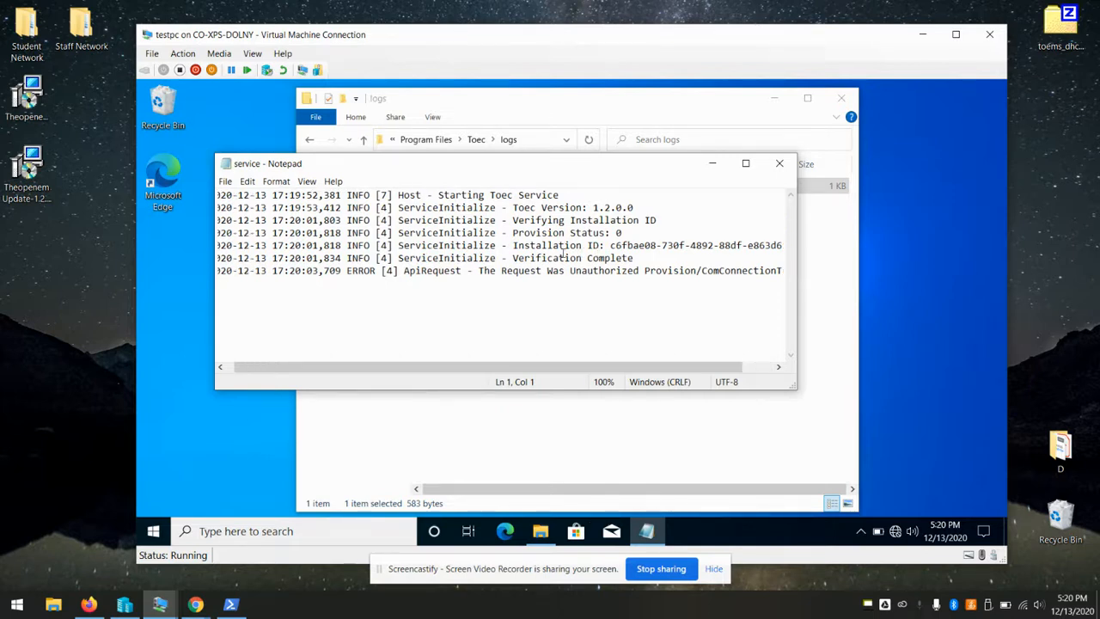
{"action": "scroll", "coordinate": [564, 251], "scroll_direction": "right", "scroll_amount": 2}
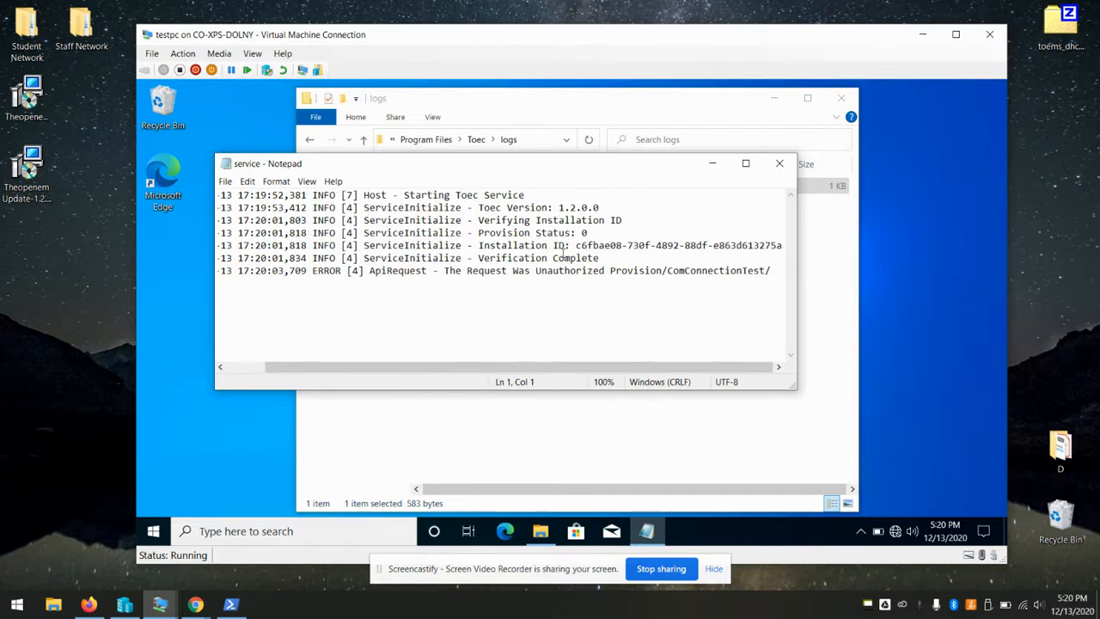
Check the VM's current date and time from the taskbar clock
{"action": "left_click", "coordinate": [945, 528]}
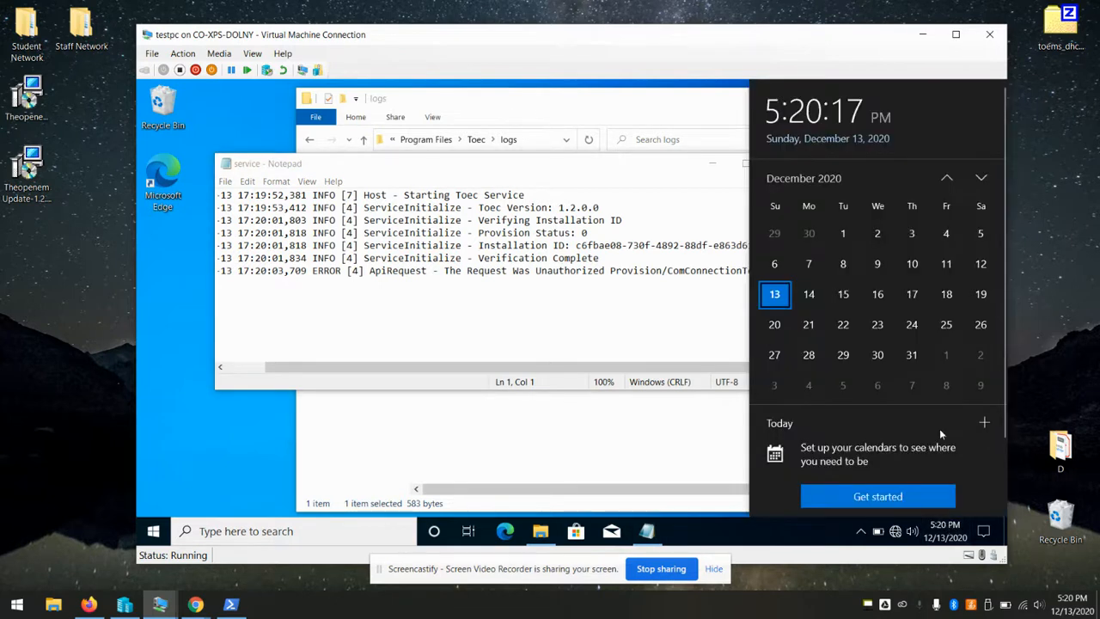
{"action": "scroll", "coordinate": [896, 237], "scroll_direction": "down", "scroll_amount": 1}
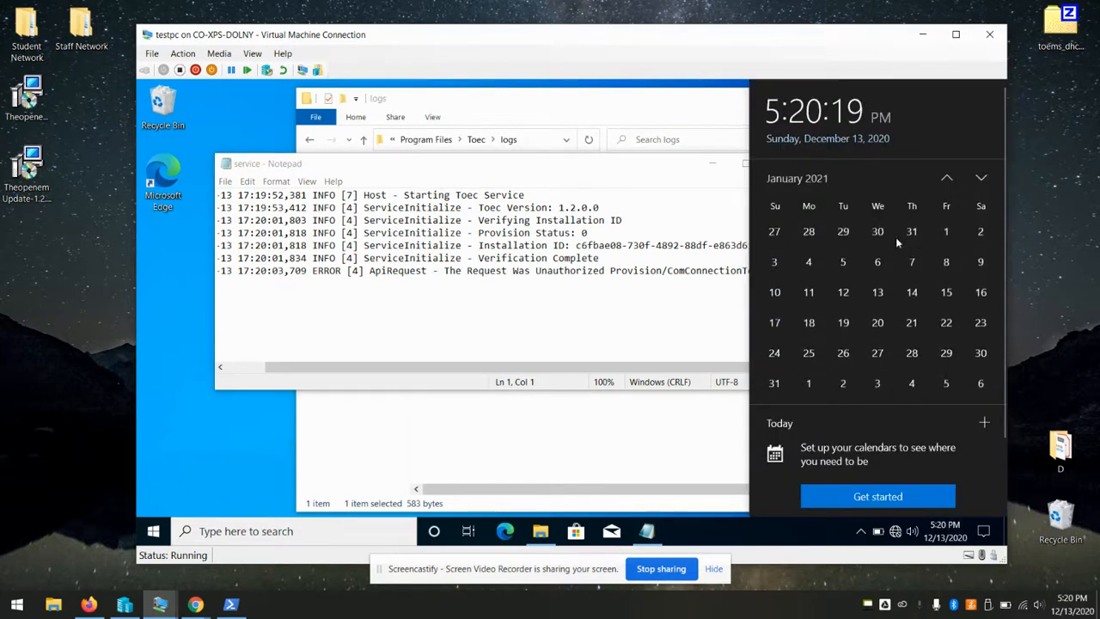
{"action": "scroll", "coordinate": [915, 265], "scroll_direction": "up", "scroll_amount": 2}
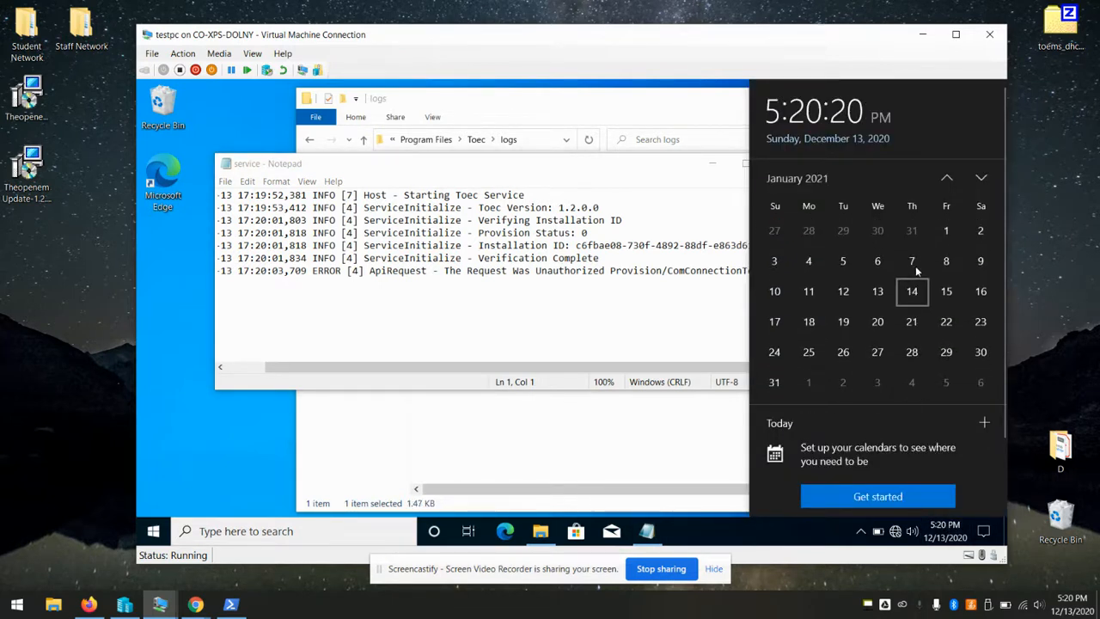
{"action": "right_click", "coordinate": [945, 530]}
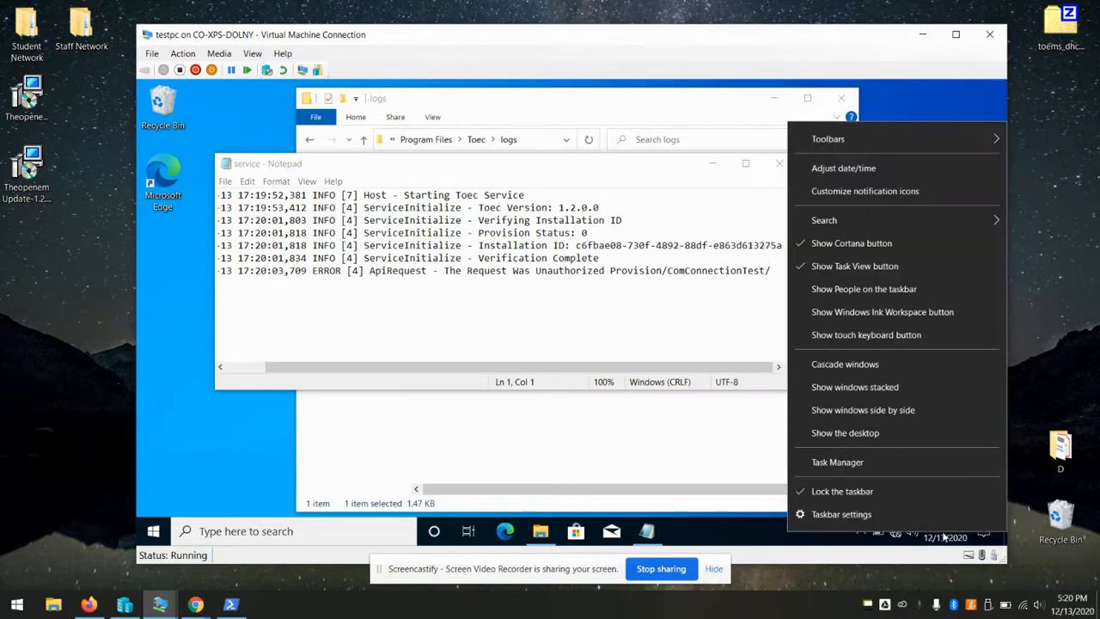
Turn off automatic time and set the time zone to Eastern Time (US & Canada)
{"action": "left_click", "coordinate": [858, 169]}
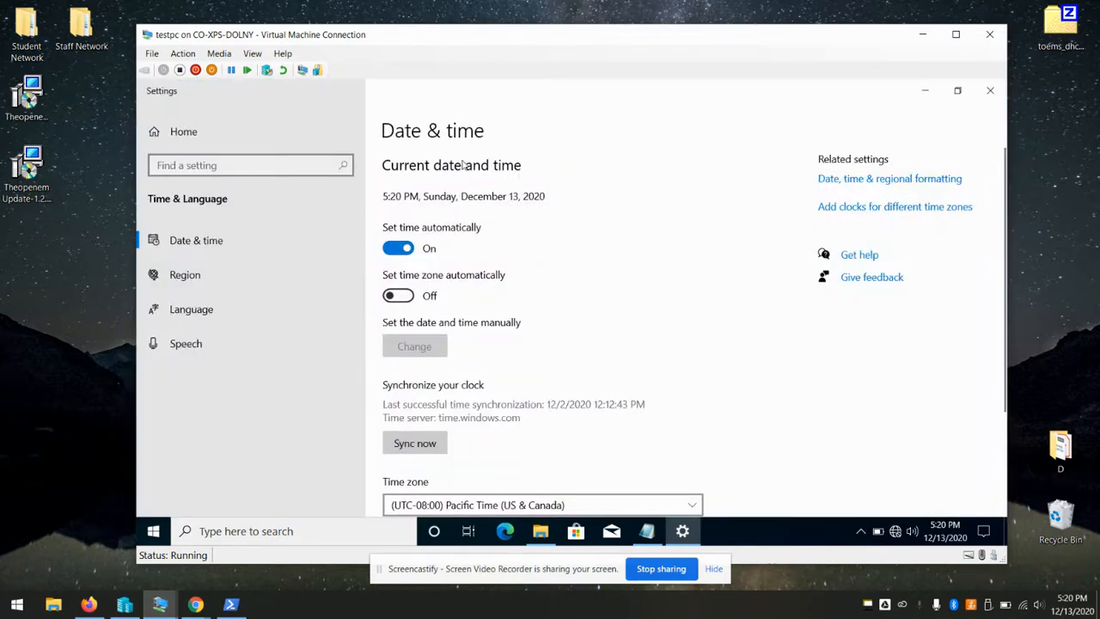
{"action": "left_click", "coordinate": [398, 247]}
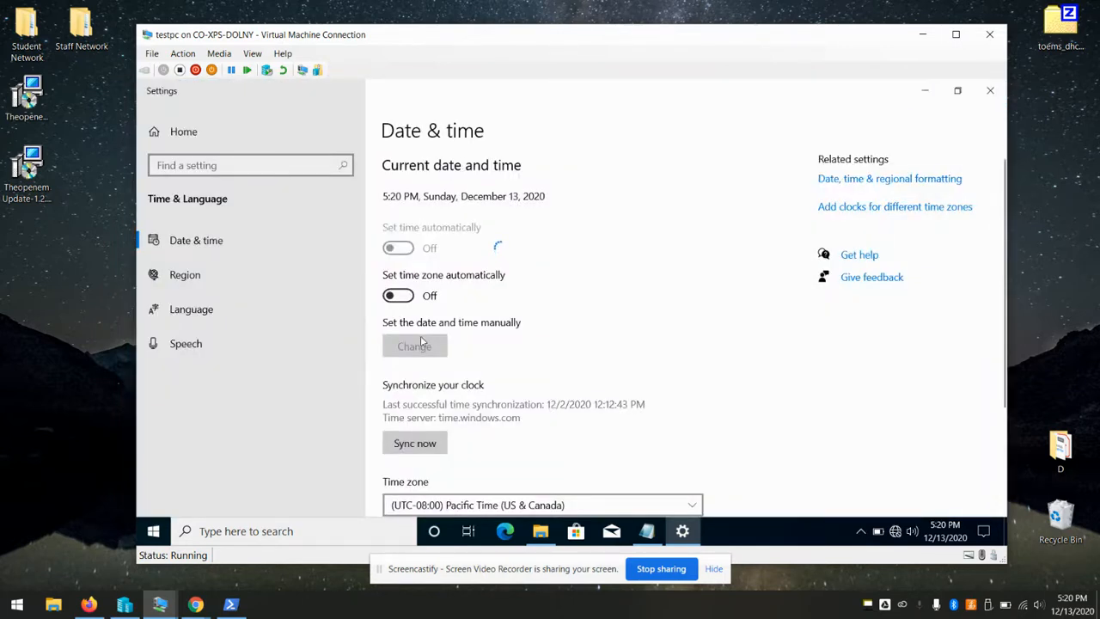
{"action": "scroll", "coordinate": [553, 406], "scroll_direction": "down", "scroll_amount": 1}
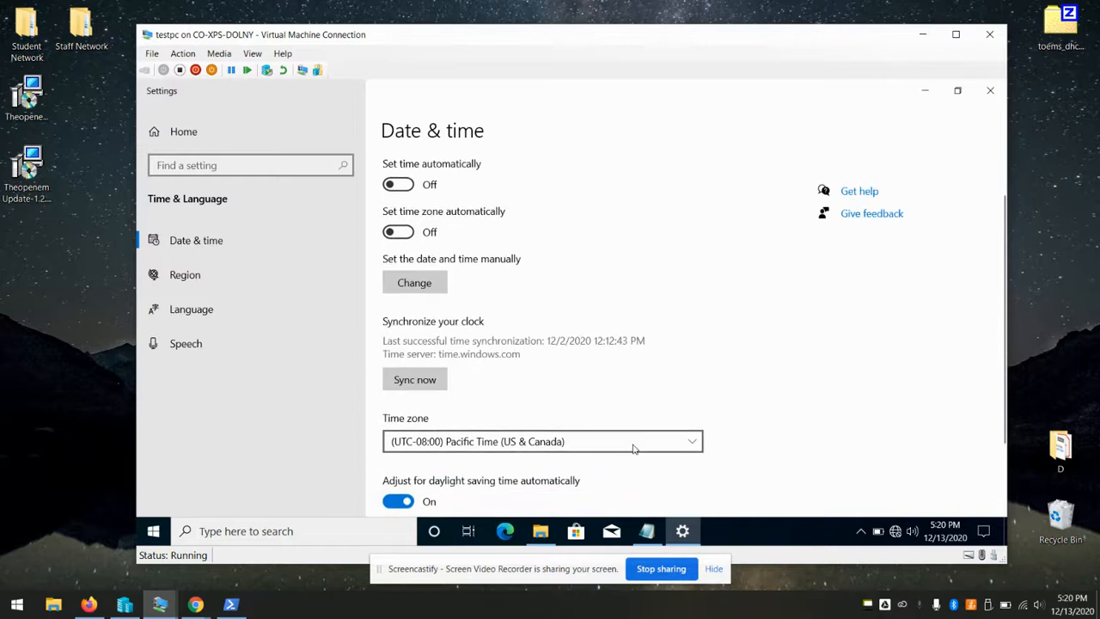
{"action": "left_click", "coordinate": [633, 447]}
{"action": "scroll", "coordinate": [626, 398], "scroll_direction": "down", "scroll_amount": 4}
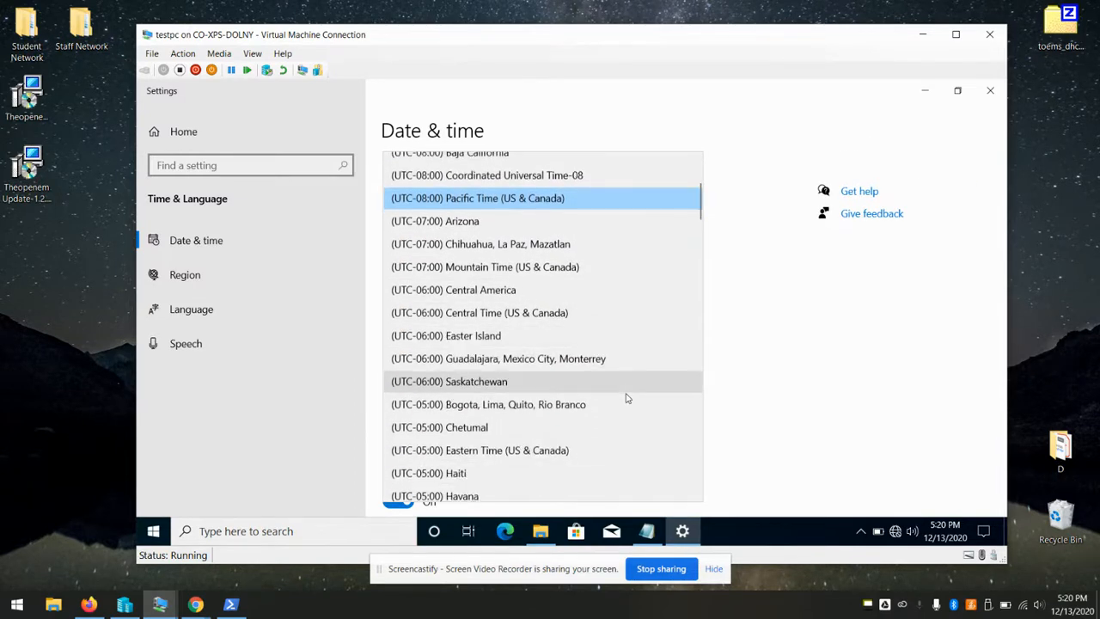
{"action": "left_click", "coordinate": [550, 449]}
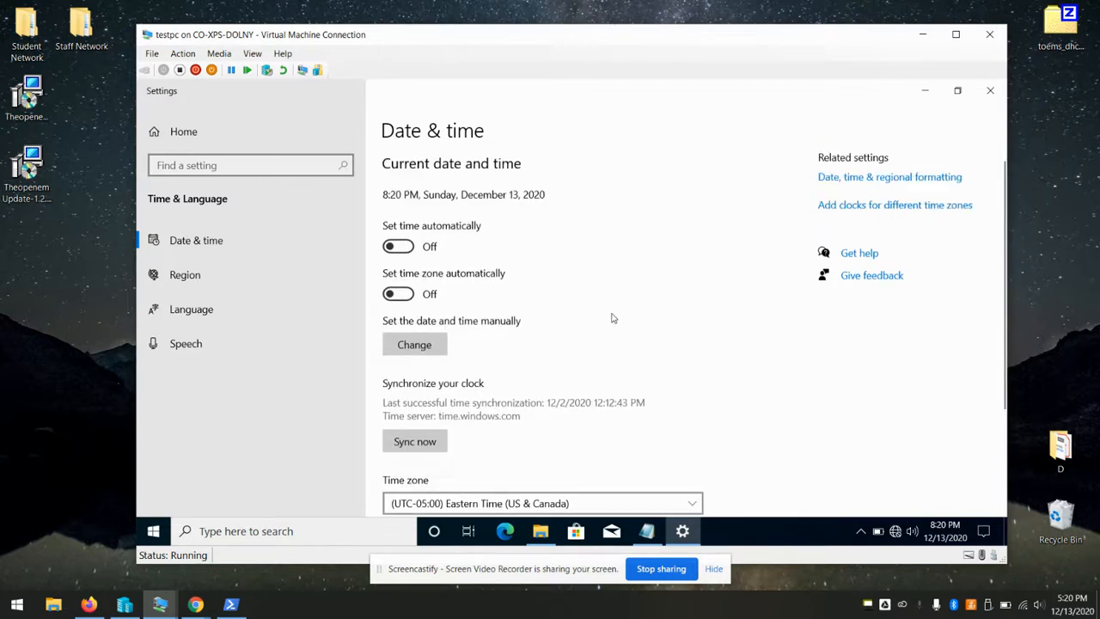
Manually change the clock to 5:20 PM
{"action": "left_click", "coordinate": [415, 345]}
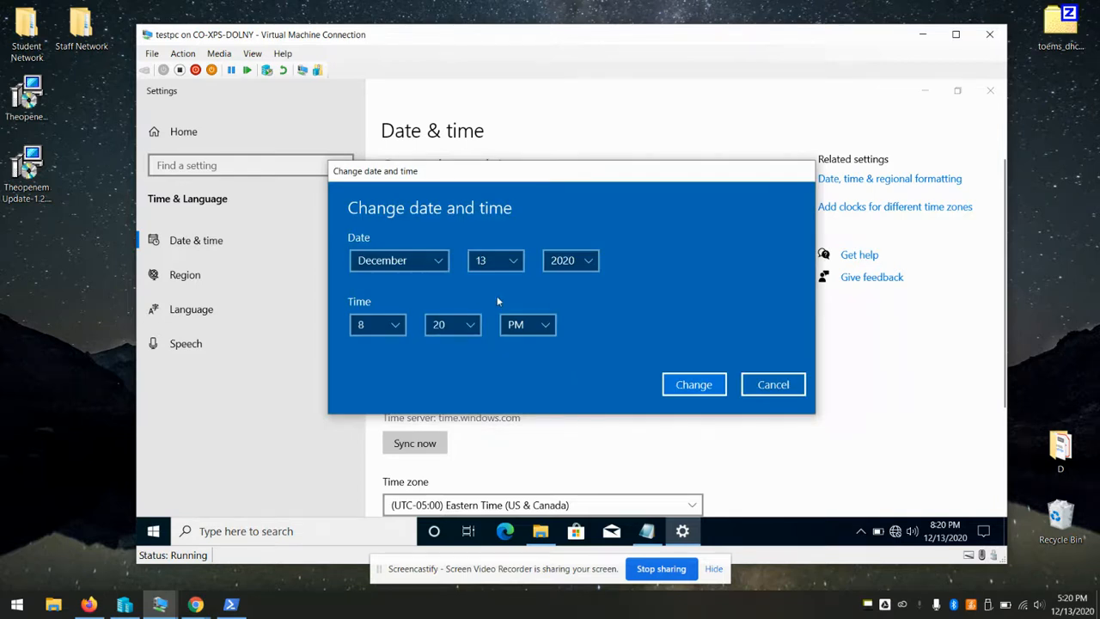
{"action": "left_click", "coordinate": [394, 327]}
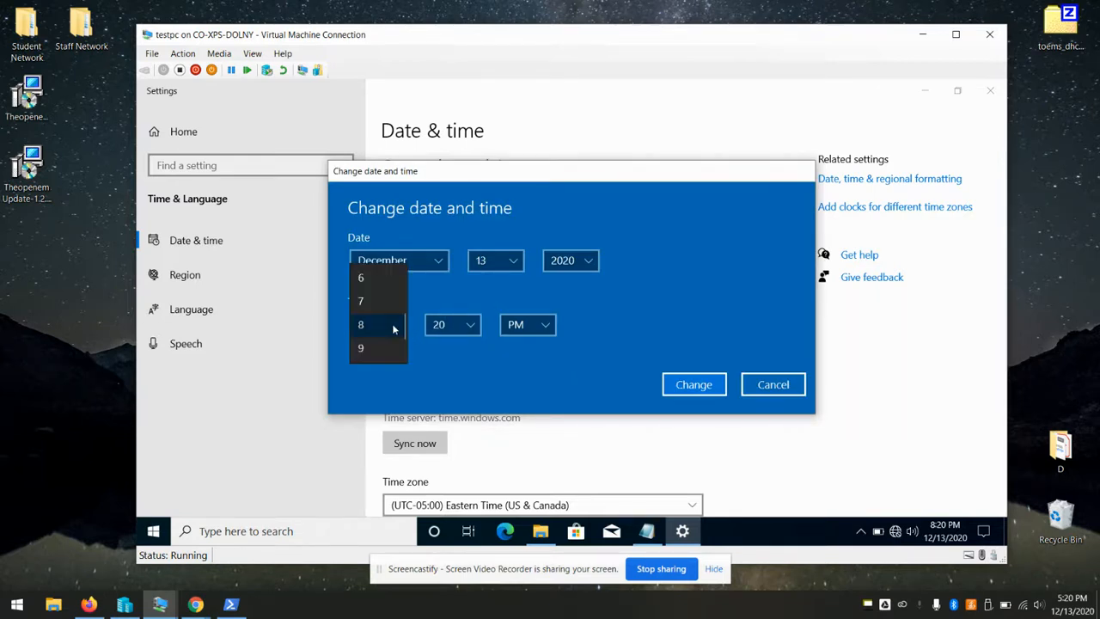
{"action": "scroll", "coordinate": [391, 323], "scroll_direction": "up", "scroll_amount": 1}
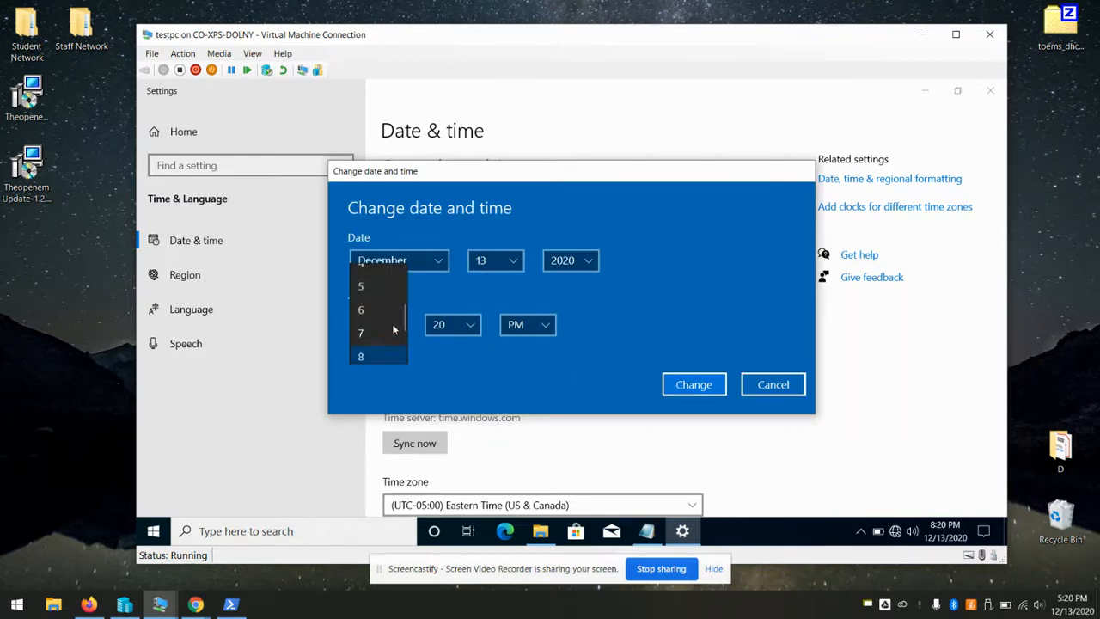
{"action": "left_click", "coordinate": [368, 287]}
{"action": "left_click", "coordinate": [694, 384]}
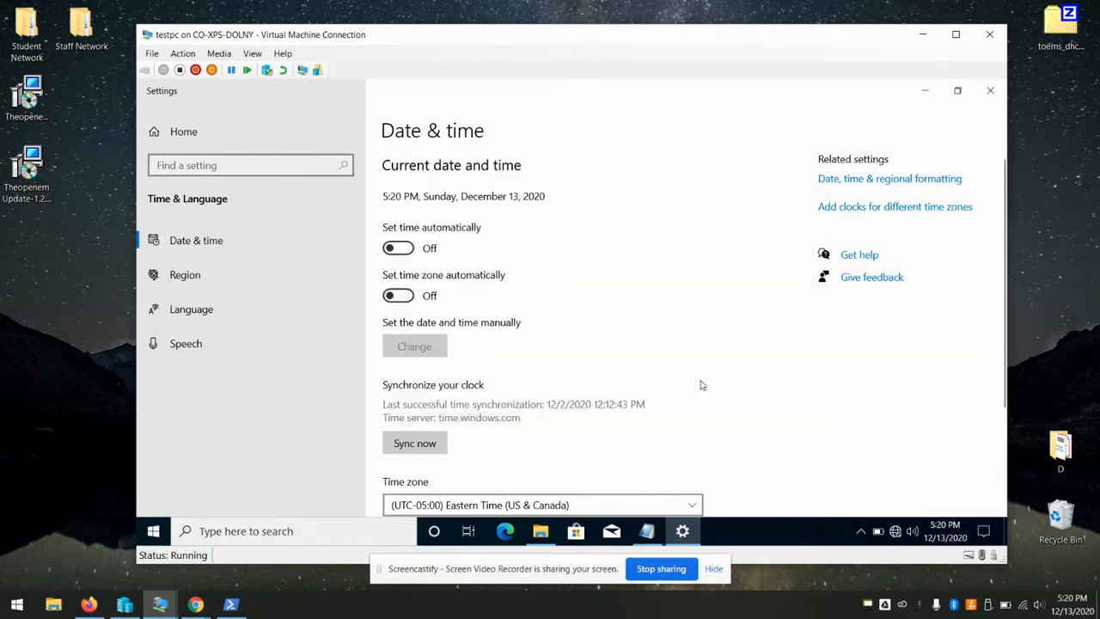
Highlight the unauthorized request error in the service log, then close the log
{"action": "left_click", "coordinate": [990, 90]}
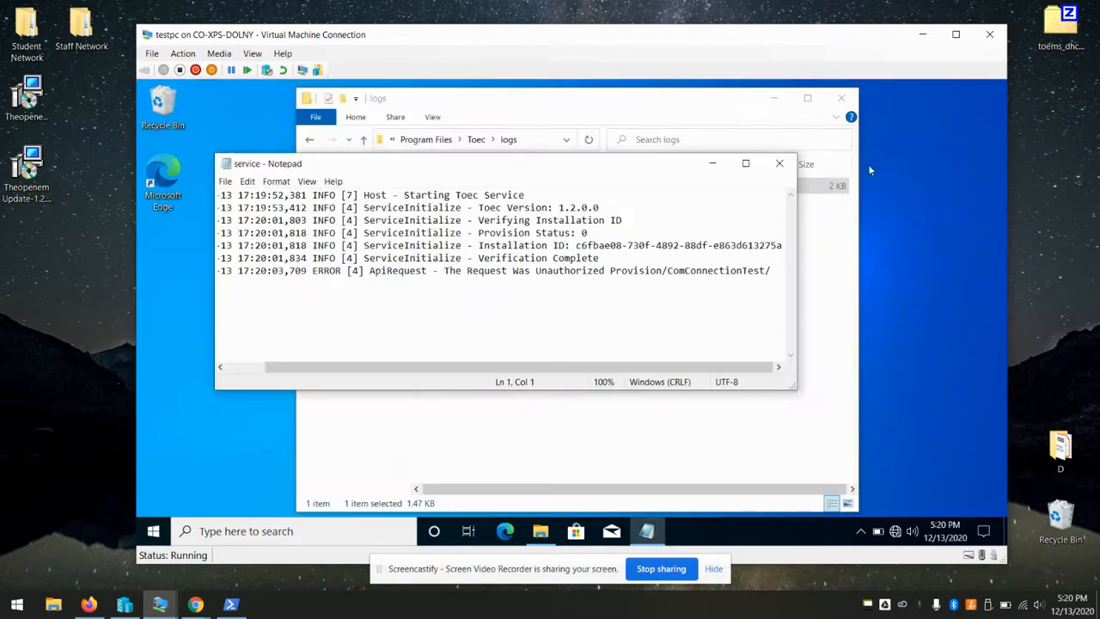
{"action": "left_click_drag", "start_coordinate": [513, 270], "coordinate": [790, 277]}
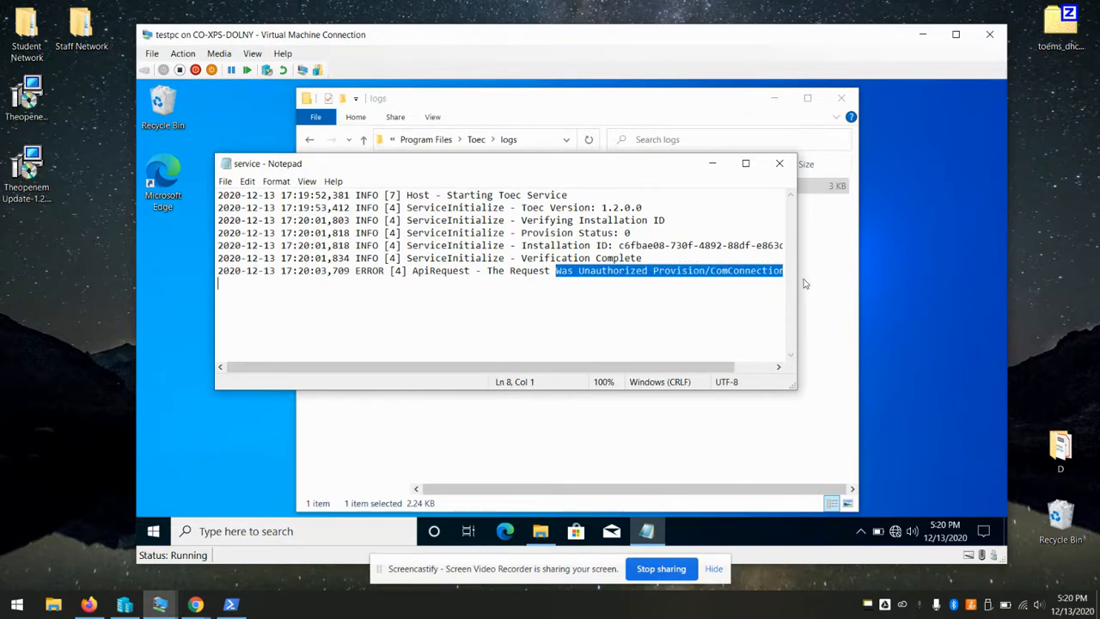
{"action": "left_click_drag", "start_coordinate": [613, 367], "coordinate": [714, 352]}
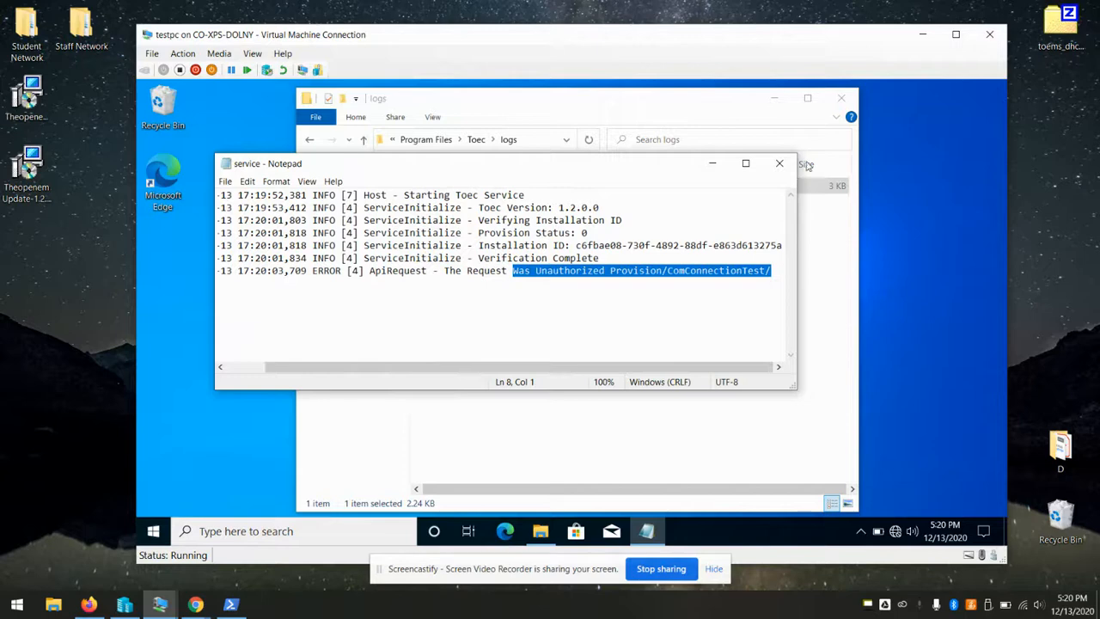
{"action": "left_click", "coordinate": [780, 164]}
Reopen the service log and highlight the 56.100 part of the server address
{"action": "double_click", "coordinate": [508, 189]}
{"action": "scroll", "coordinate": [553, 223], "scroll_direction": "down", "scroll_amount": 4}
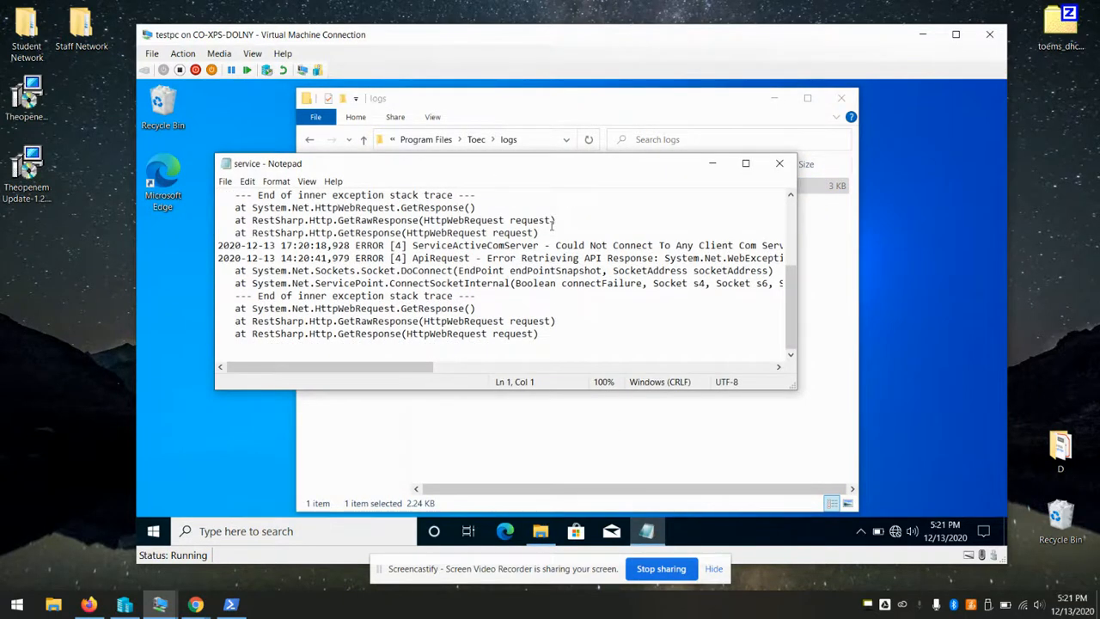
{"action": "scroll", "coordinate": [553, 223], "scroll_direction": "up", "scroll_amount": 4}
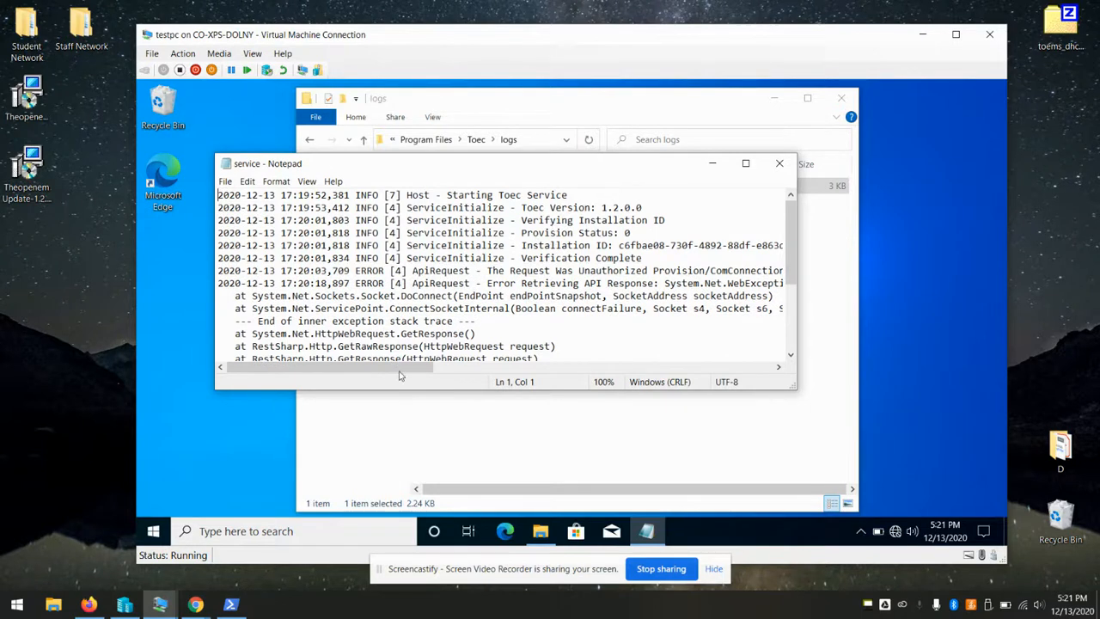
{"action": "left_click_drag", "start_coordinate": [377, 371], "coordinate": [539, 361]}
{"action": "left_click_drag", "start_coordinate": [605, 353], "coordinate": [724, 352]}
{"action": "left_click_drag", "start_coordinate": [713, 284], "coordinate": [755, 277]}
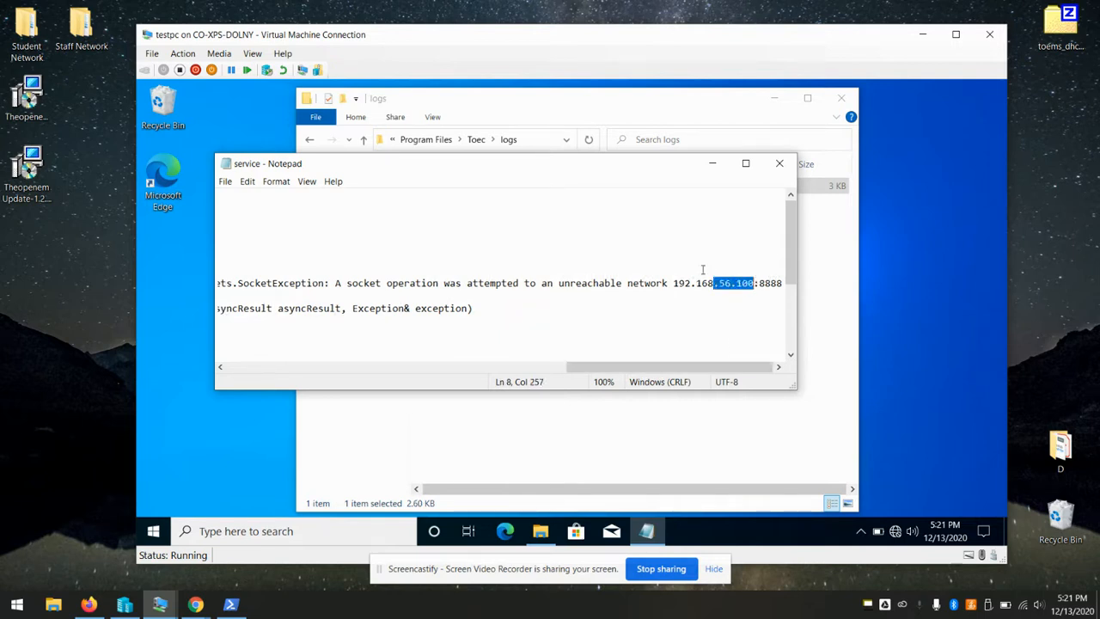
{"action": "scroll", "coordinate": [702, 270], "scroll_direction": "down", "scroll_amount": 2}
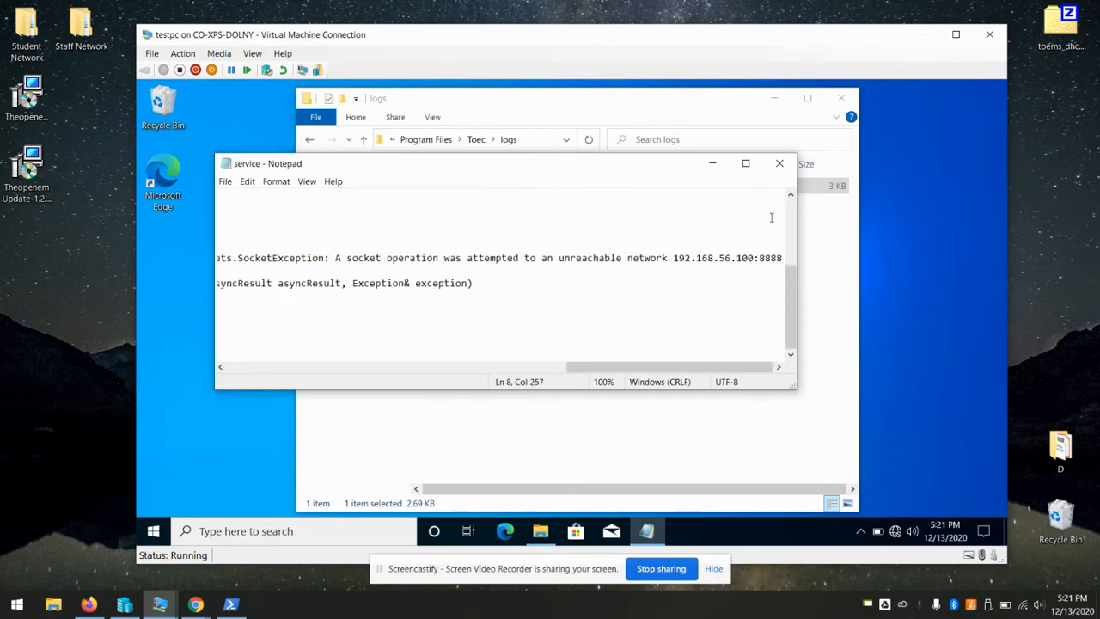
{"action": "left_click", "coordinate": [780, 163]}
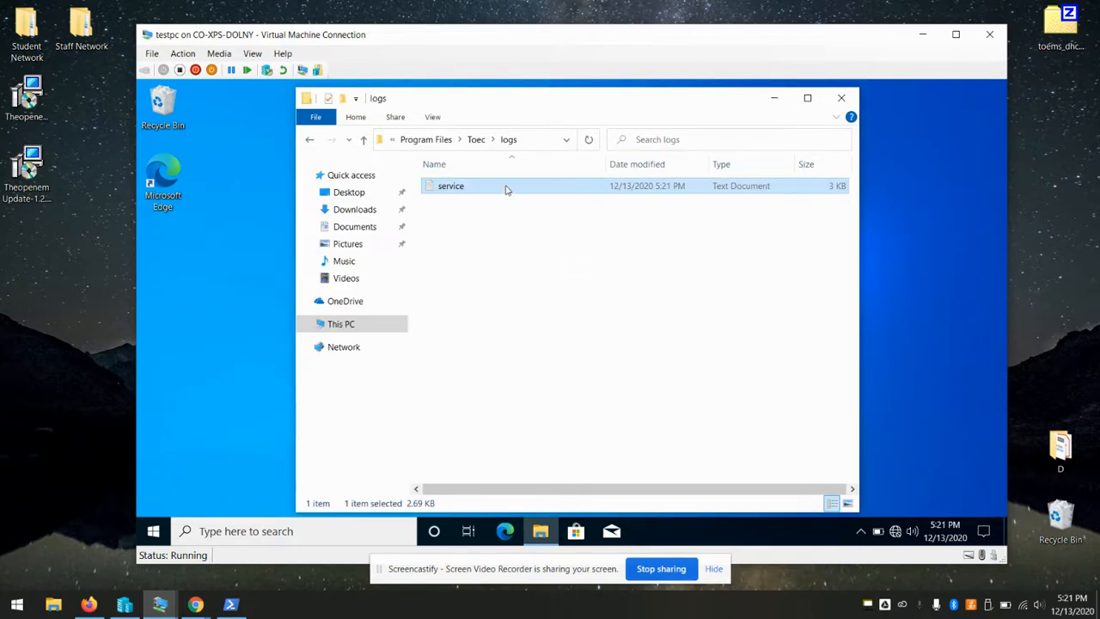
Reopen the log and highlight the new 'Client Is Pending Reset Approval.' message
{"action": "double_click", "coordinate": [505, 189]}
{"action": "scroll", "coordinate": [626, 224], "scroll_direction": "down", "scroll_amount": 5}
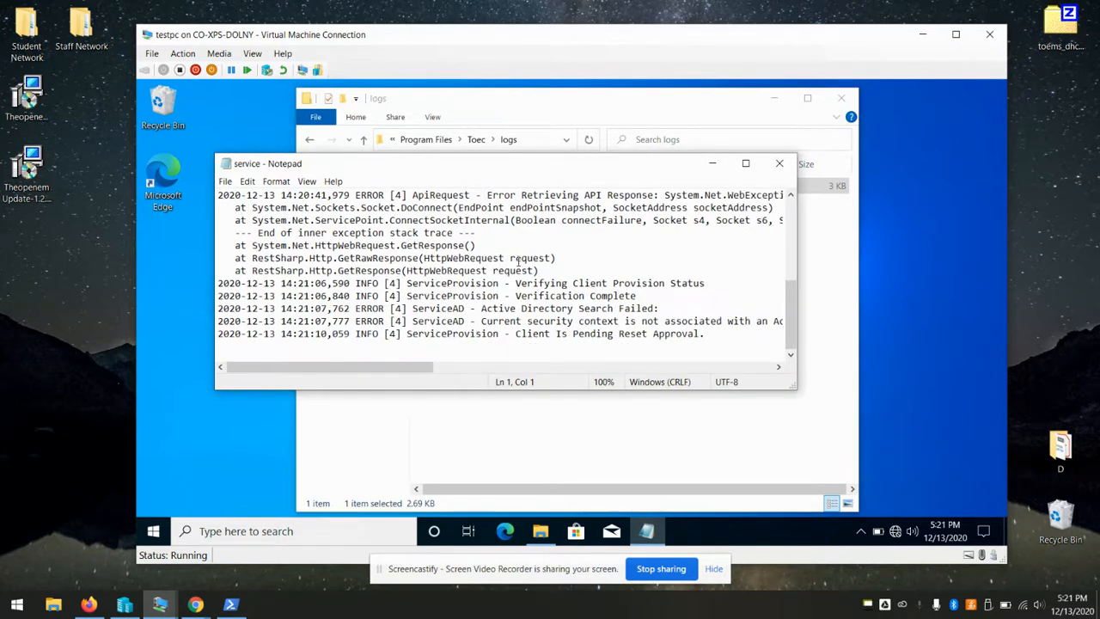
{"action": "mouse_move", "coordinate": [386, 367]}
{"action": "left_mouse_down"}
{"action": "mouse_move", "coordinate": [595, 370]}
{"action": "mouse_move", "coordinate": [388, 370]}
{"action": "left_mouse_up"}
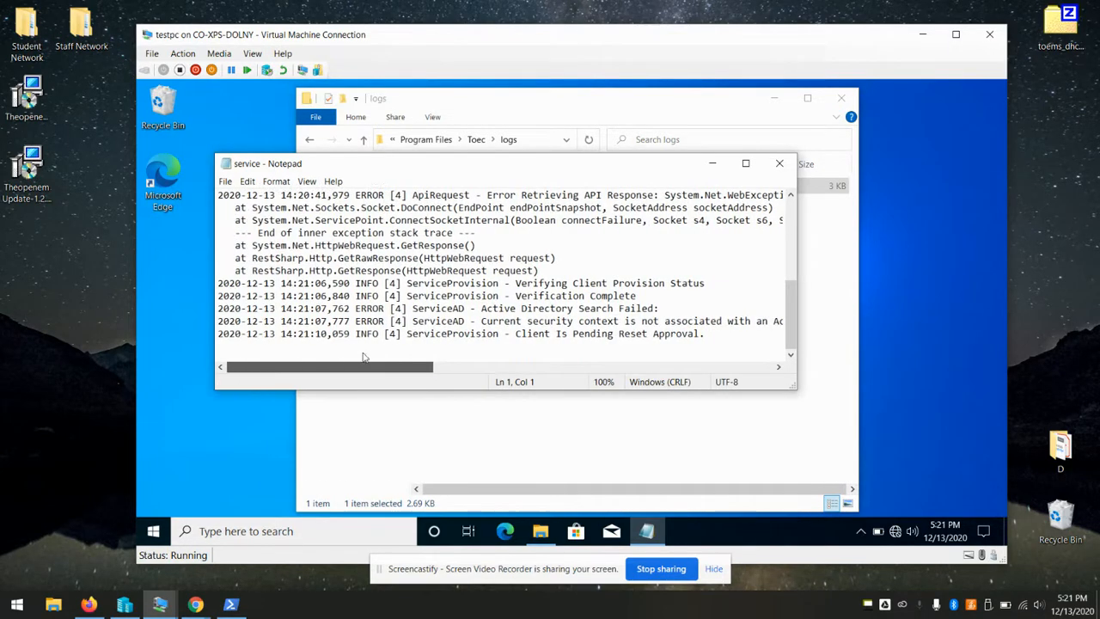
{"action": "scroll", "coordinate": [509, 248], "scroll_direction": "up", "scroll_amount": 1}
{"action": "scroll", "coordinate": [508, 247], "scroll_direction": "down", "scroll_amount": 1}
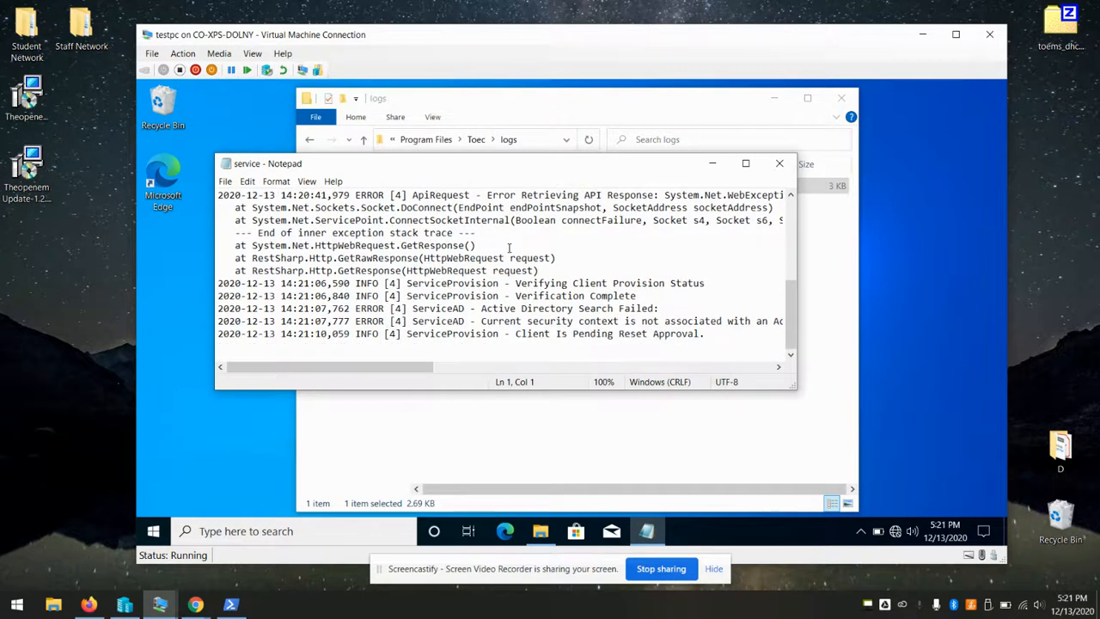
{"action": "left_click_drag", "start_coordinate": [515, 336], "coordinate": [708, 331]}
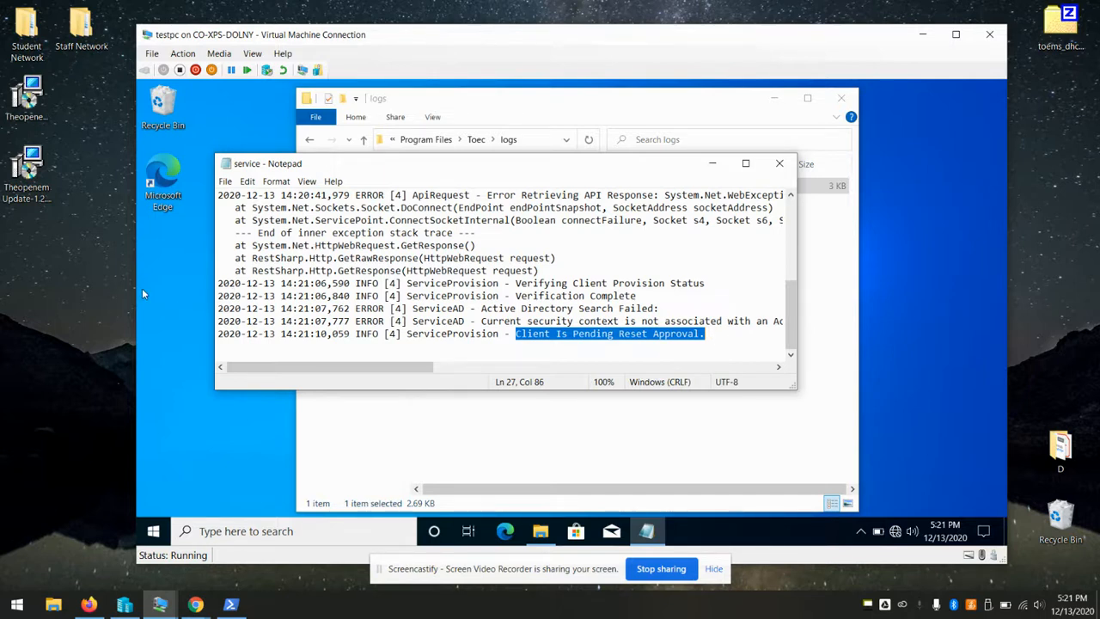
{"action": "left_click", "coordinate": [88, 604]}
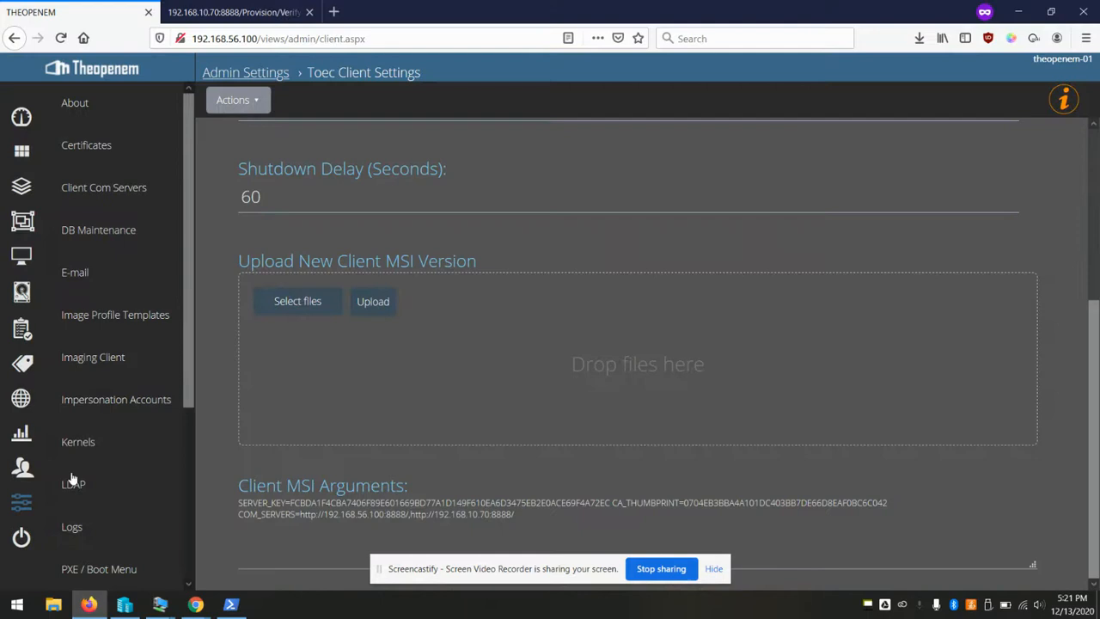
Open Computers to list TESTPC and DESKTOP-G6D3RHE, both on client 1.2.0.0
{"action": "left_click", "coordinate": [21, 256]}
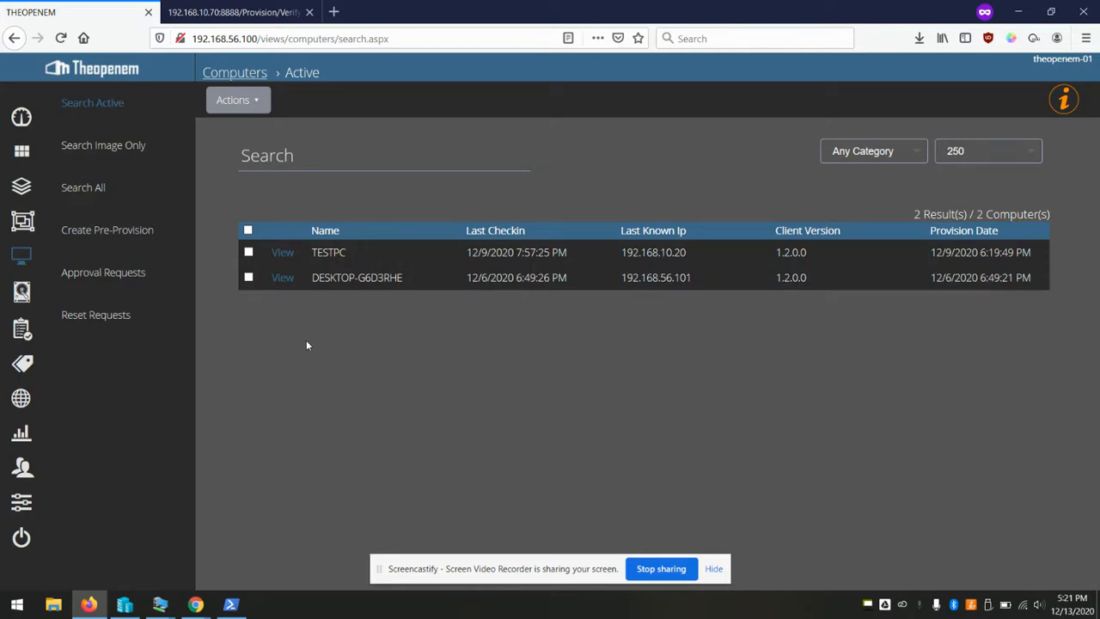
Select TESTPC under Reset Requests and confirm Approve Request
{"action": "left_click", "coordinate": [107, 316]}
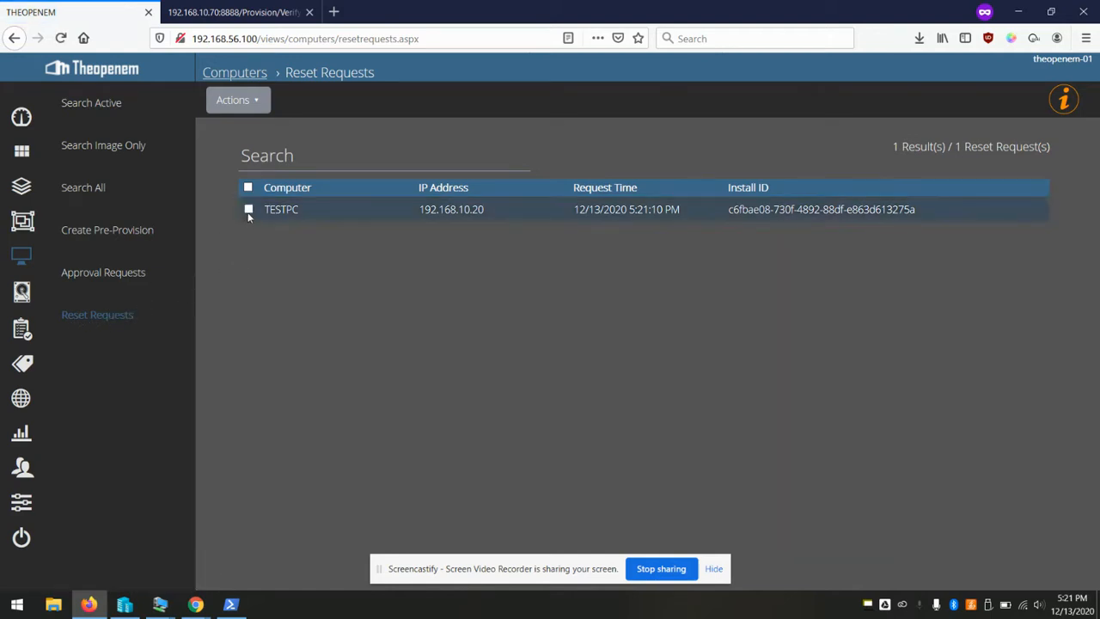
{"action": "left_click", "coordinate": [248, 210]}
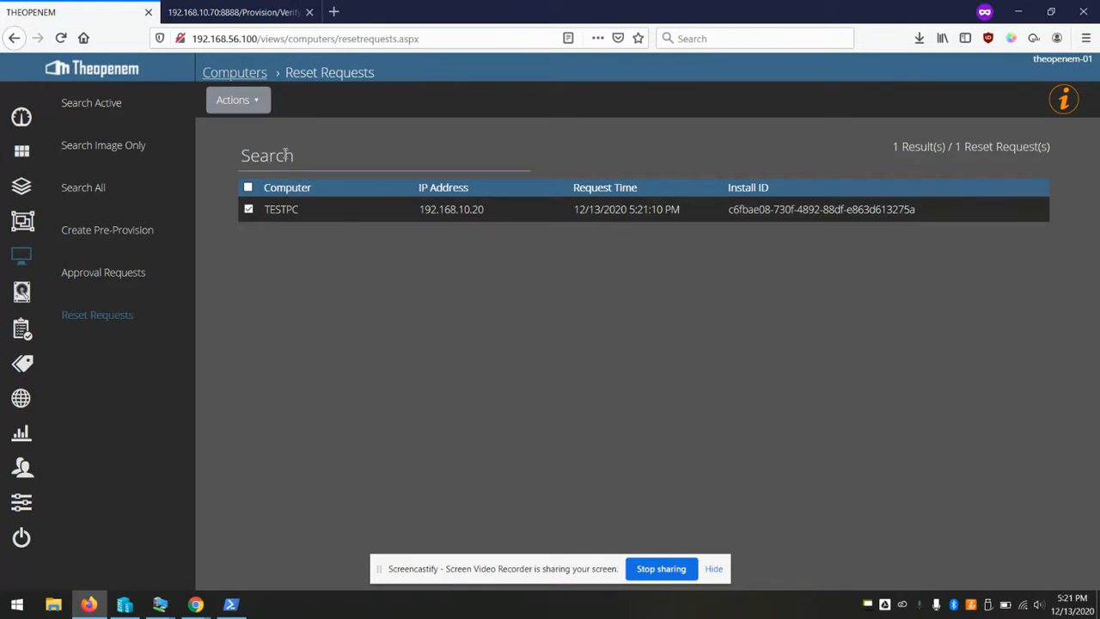
{"action": "left_click", "coordinate": [258, 104]}
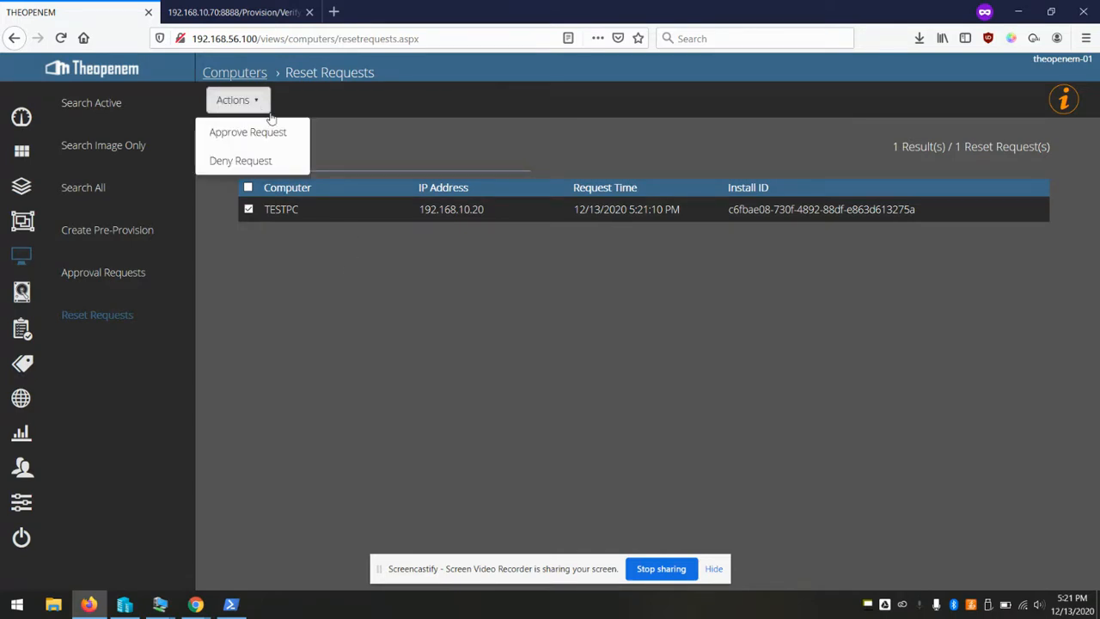
{"action": "left_click", "coordinate": [268, 135]}
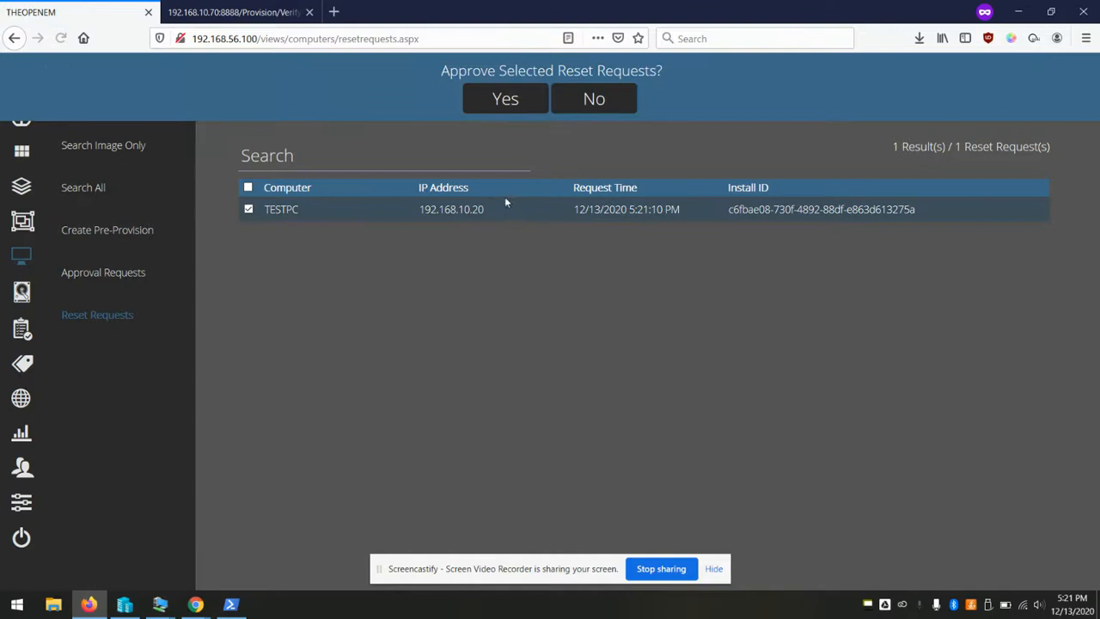
{"action": "left_click", "coordinate": [515, 100]}
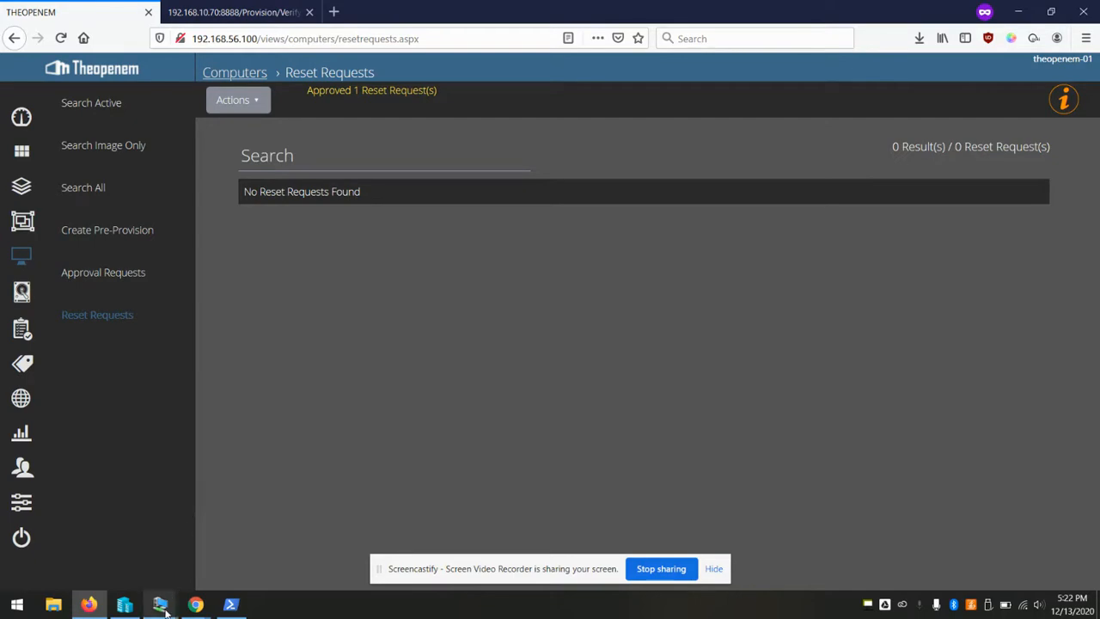
Close the service log and the logs folder window inside the testpc VM
{"action": "mouse_move", "coordinate": [160, 604]}
{"action": "left_click", "coordinate": [338, 564]}
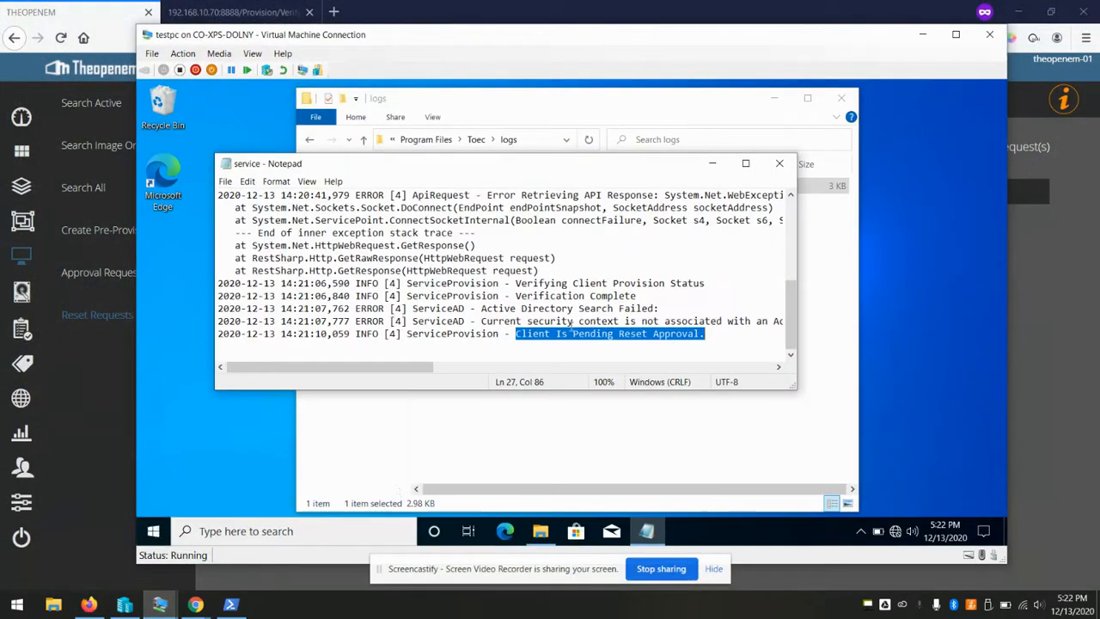
{"action": "left_click", "coordinate": [779, 164]}
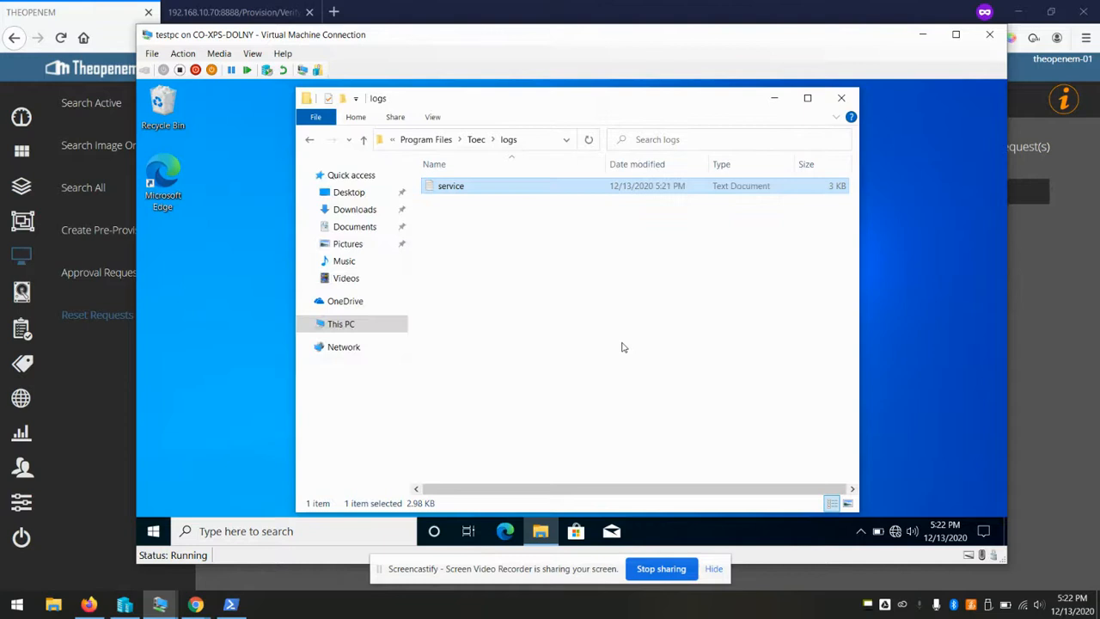
{"action": "left_click_drag", "start_coordinate": [611, 105], "coordinate": [605, 120]}
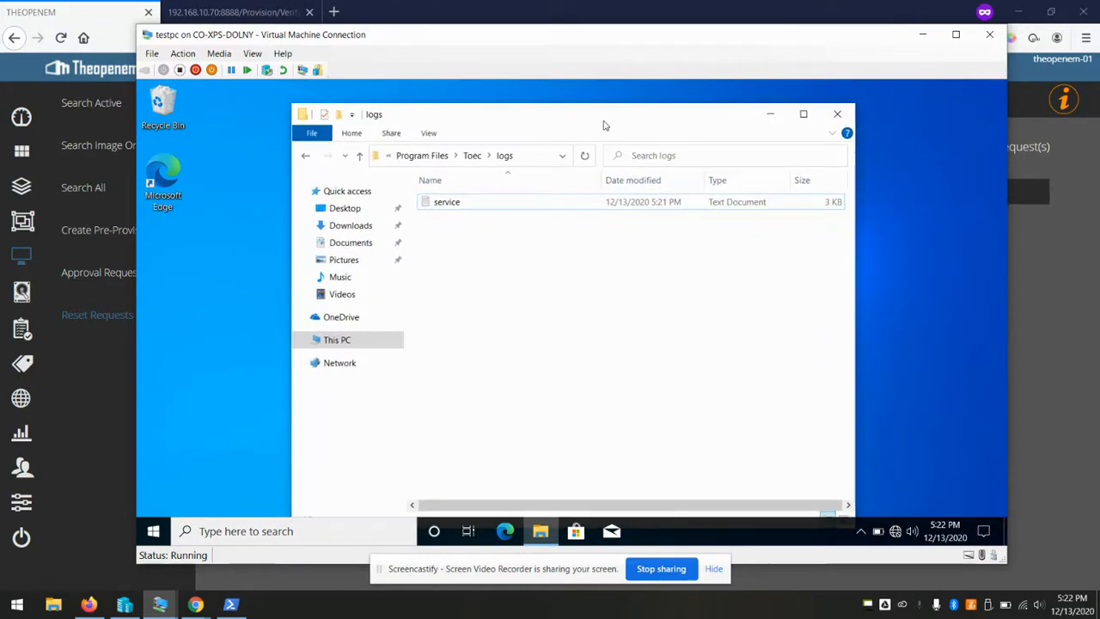
{"action": "left_click", "coordinate": [836, 113]}
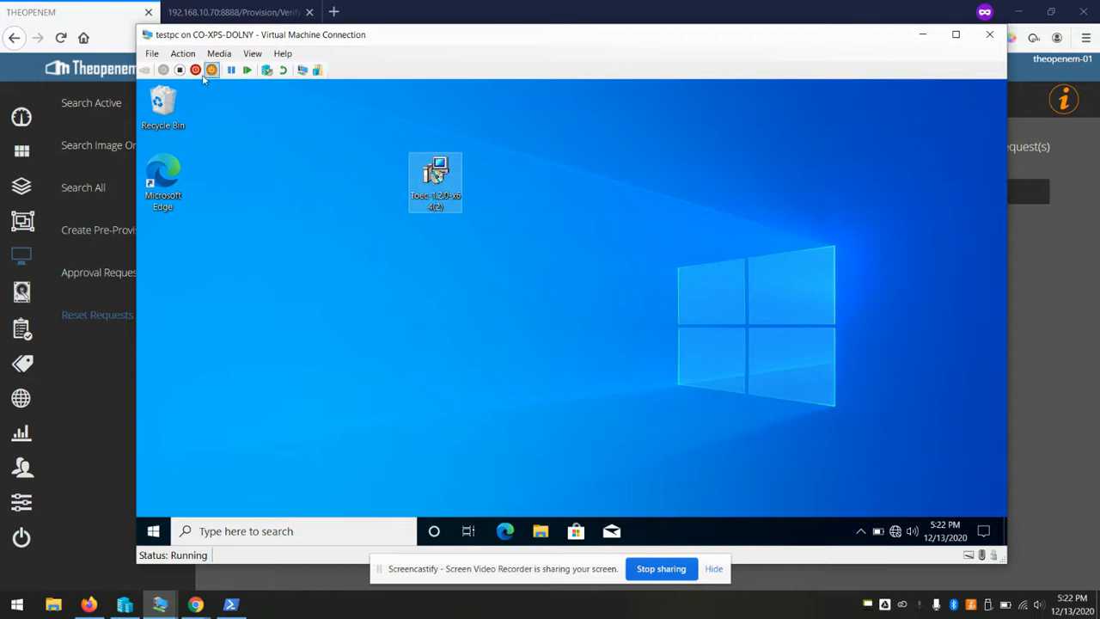
Turn off the testpc virtual machine and confirm
{"action": "left_click", "coordinate": [179, 70]}
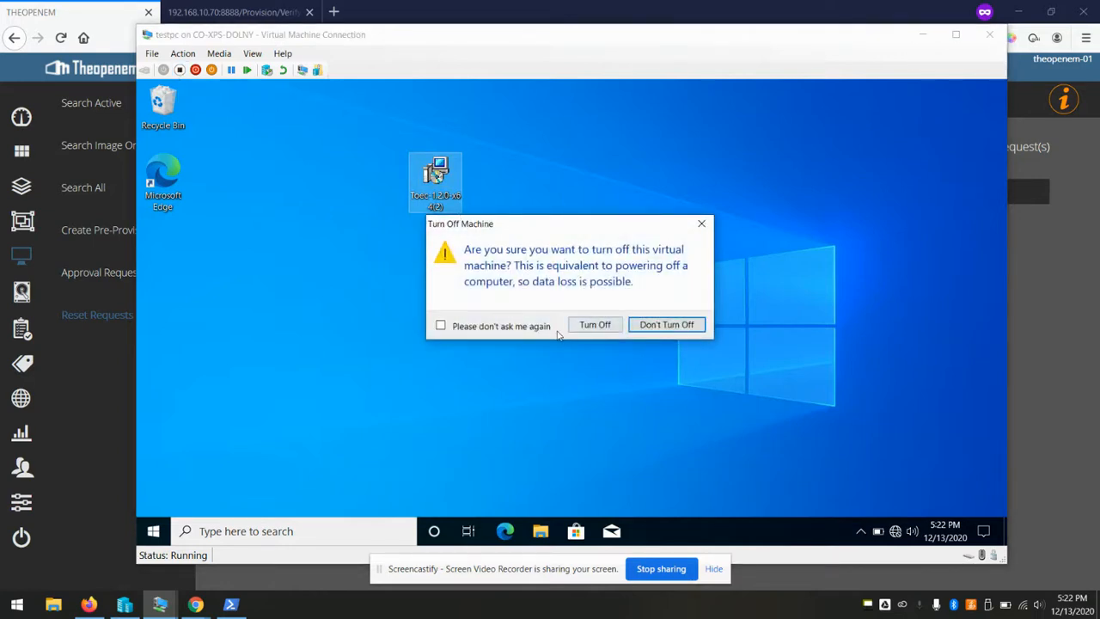
{"action": "left_click", "coordinate": [595, 332]}
{"action": "left_click_drag", "start_coordinate": [409, 35], "coordinate": [478, 85]}
Stop the DHCP server and close the Staff network DHCP proxy console
{"action": "right_click", "coordinate": [869, 604]}
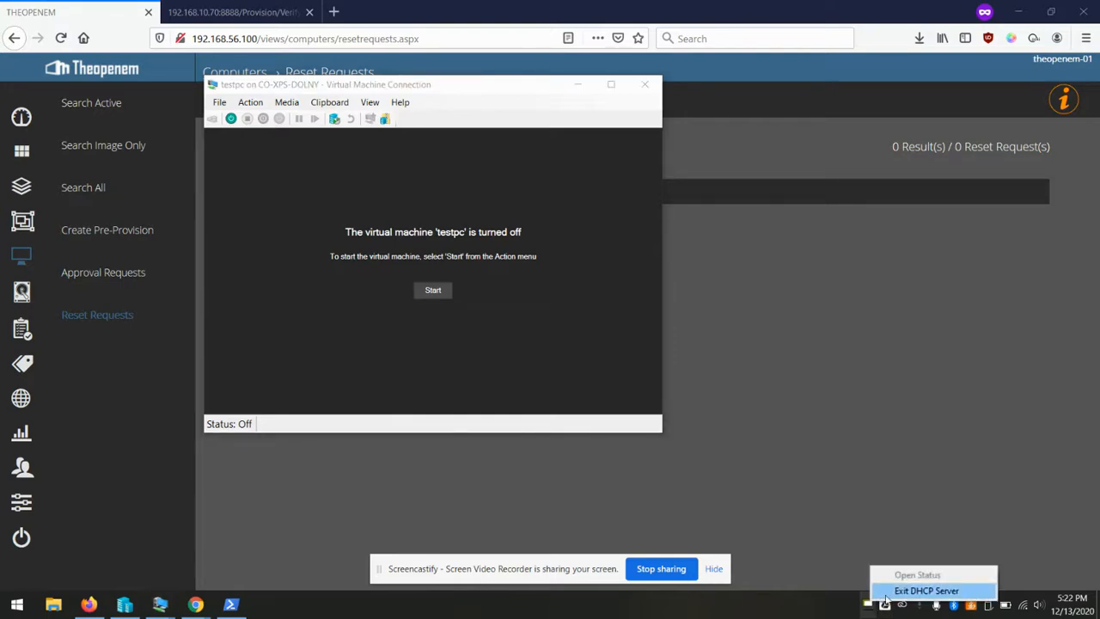
{"action": "left_click", "coordinate": [888, 591]}
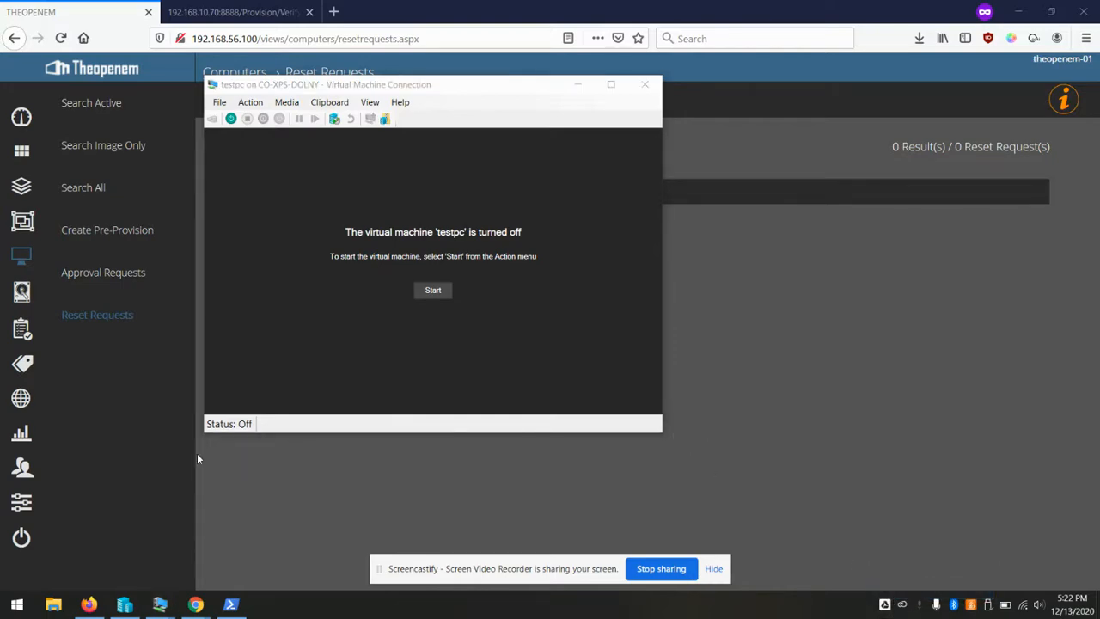
{"action": "left_click", "coordinate": [231, 604]}
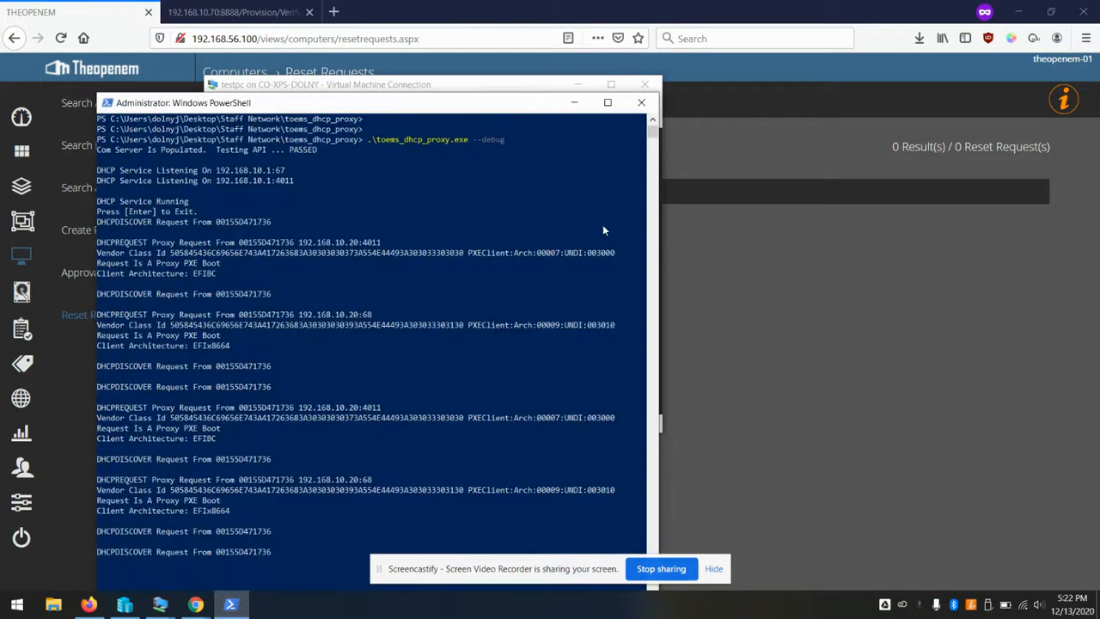
{"action": "left_click", "coordinate": [642, 103]}
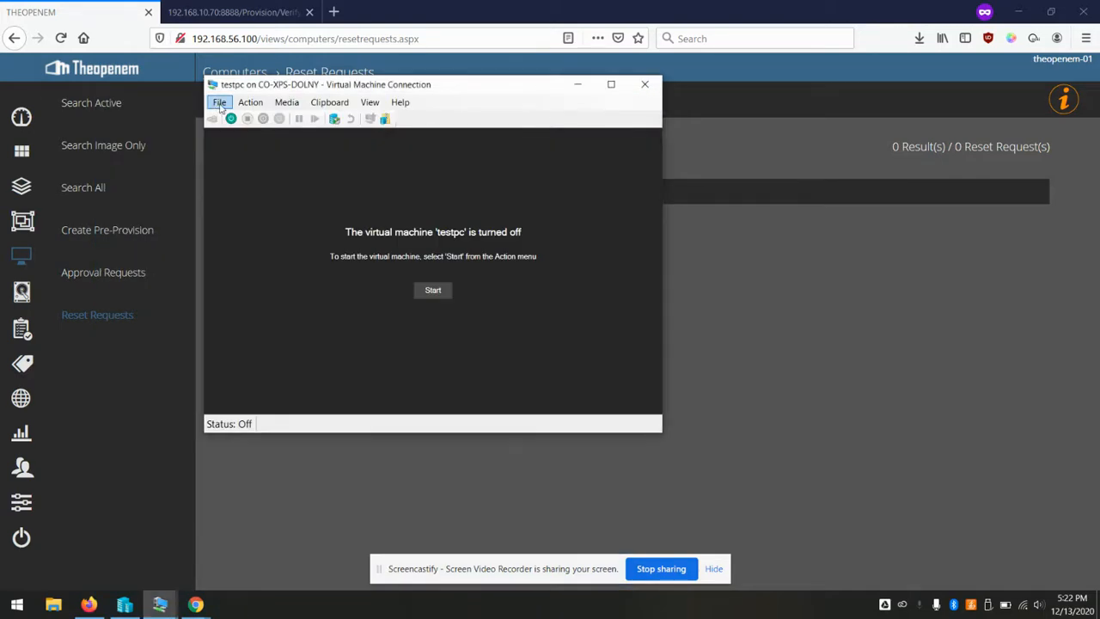
Set testpc's network adapter to the Internal - Student virtual switch in its settings
{"action": "left_click", "coordinate": [221, 105]}
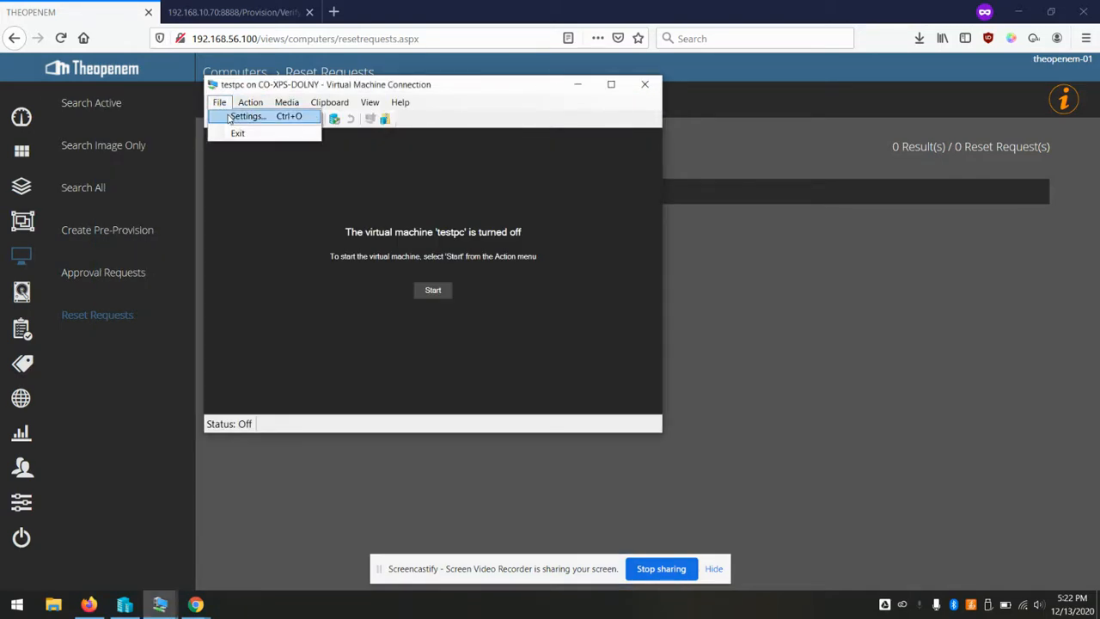
{"action": "left_click", "coordinate": [229, 117]}
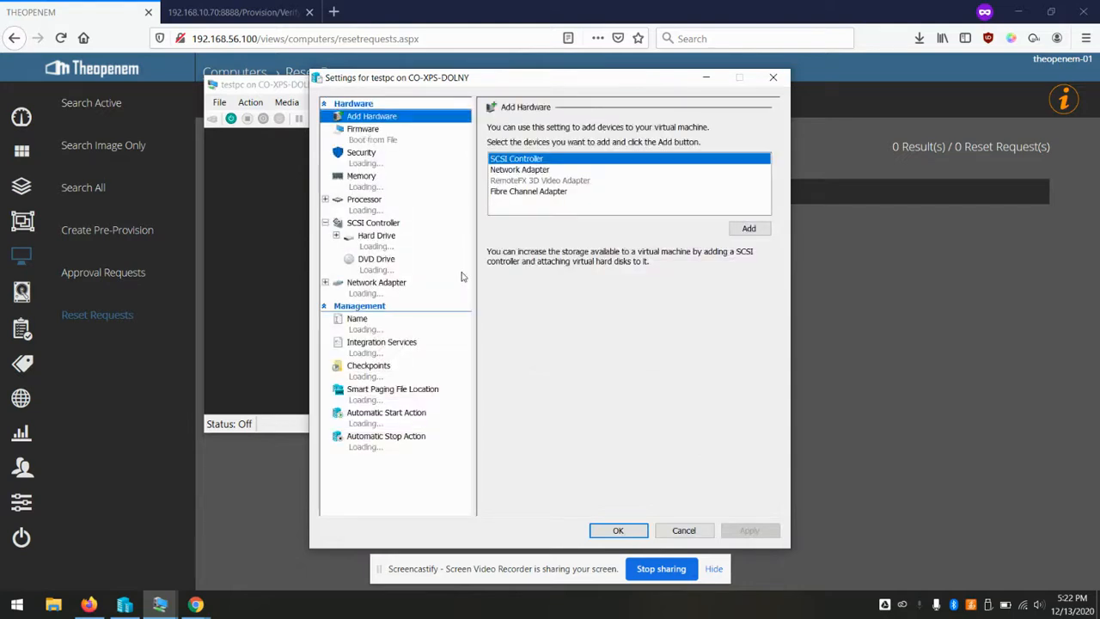
{"action": "left_click", "coordinate": [383, 288]}
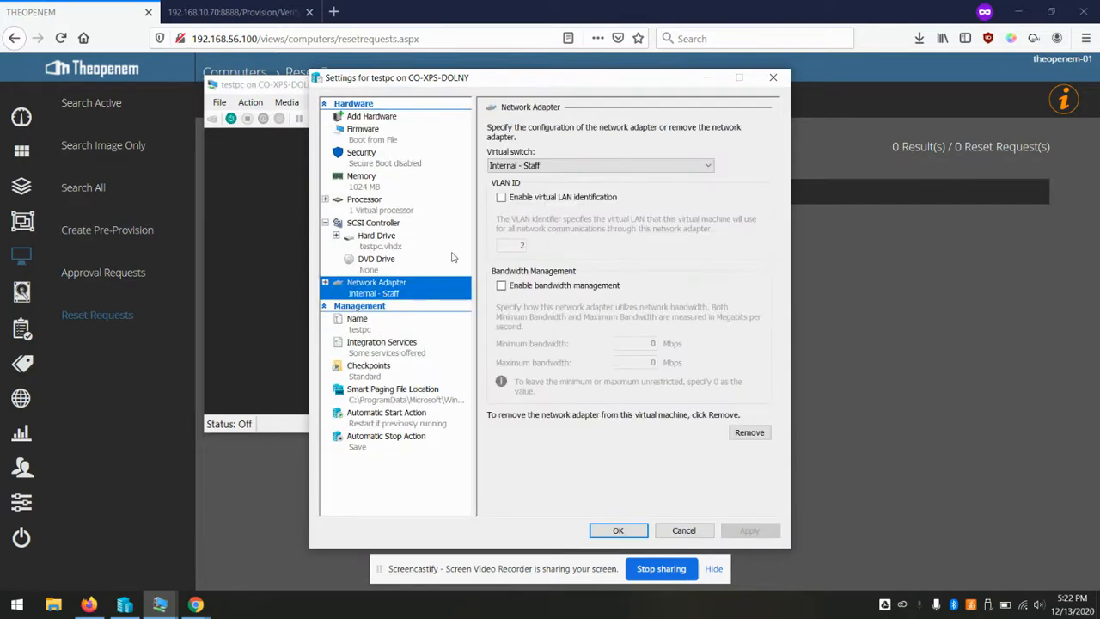
{"action": "left_click", "coordinate": [624, 169]}
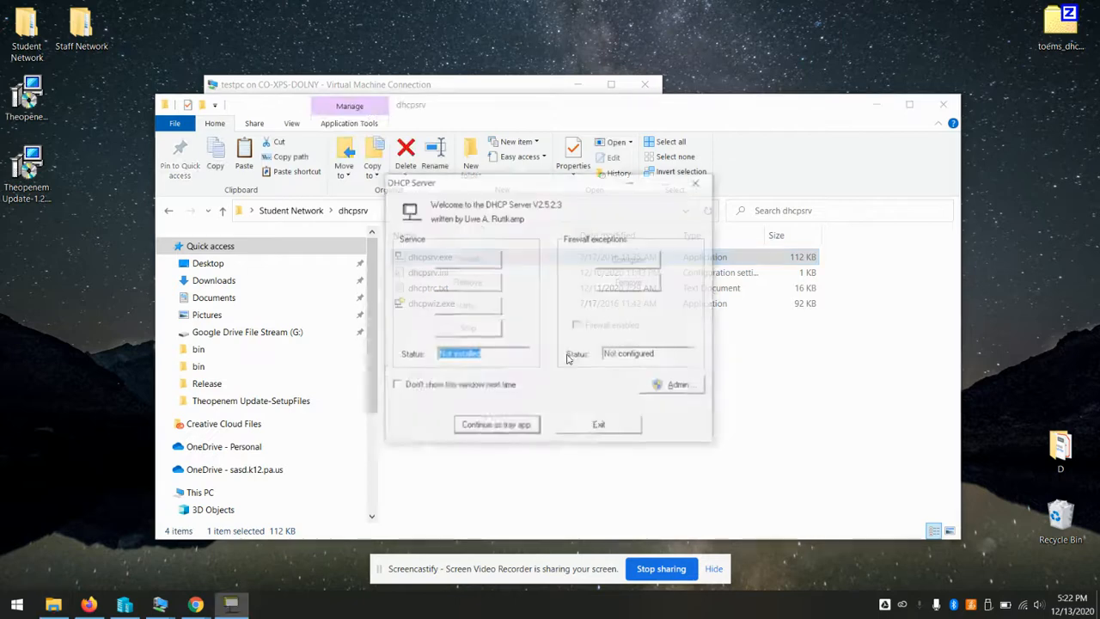
{"action": "left_click", "coordinate": [477, 427]}
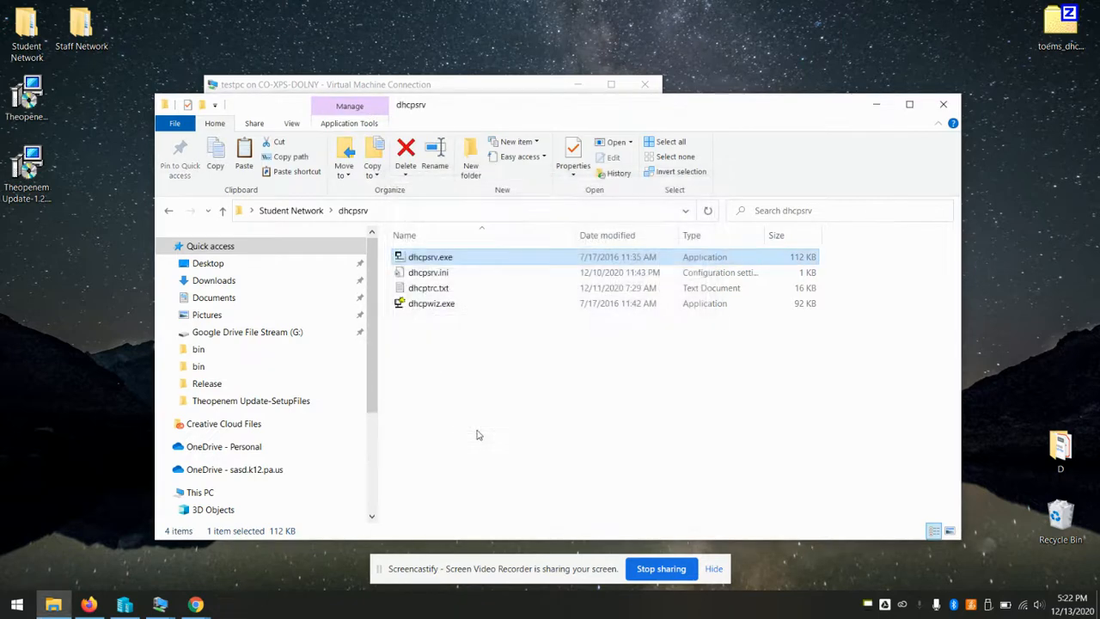
Open PowerShell in the Student Network\toems_dhcp_proxy folder
{"action": "left_click_drag", "start_coordinate": [585, 113], "coordinate": [598, 124]}
{"action": "left_click", "coordinate": [452, 86]}
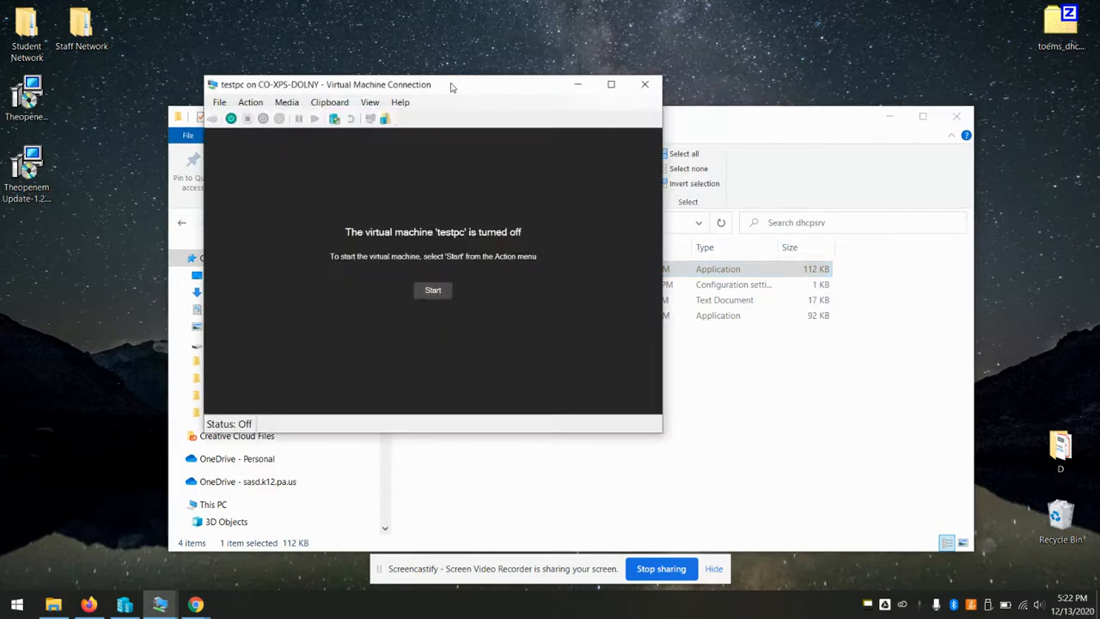
{"action": "left_click", "coordinate": [769, 429]}
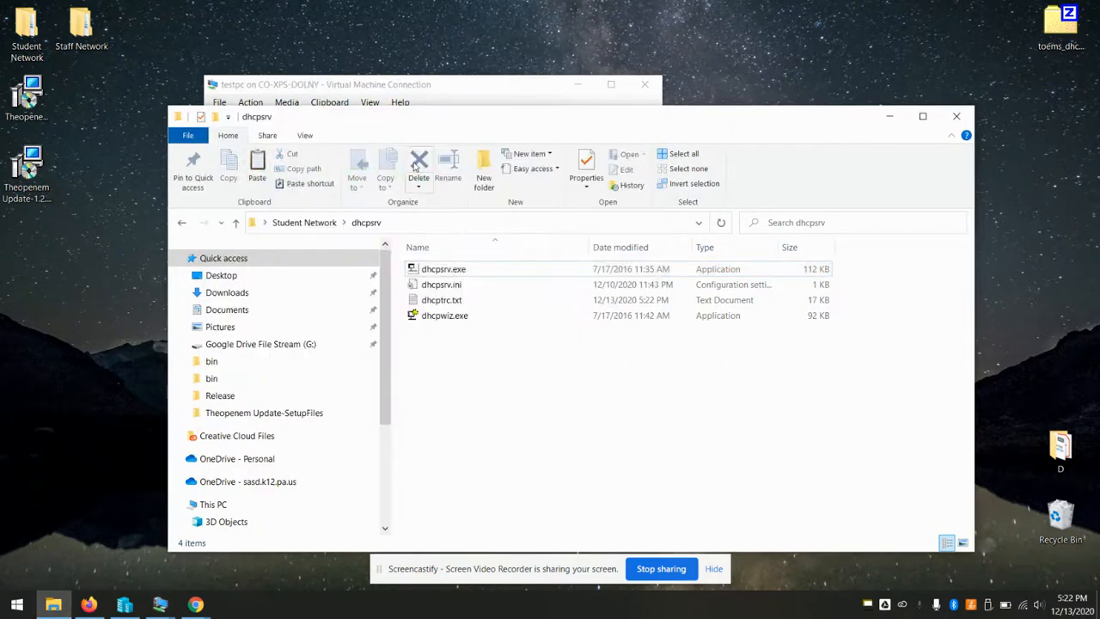
{"action": "left_click", "coordinate": [236, 223]}
{"action": "double_click", "coordinate": [472, 287]}
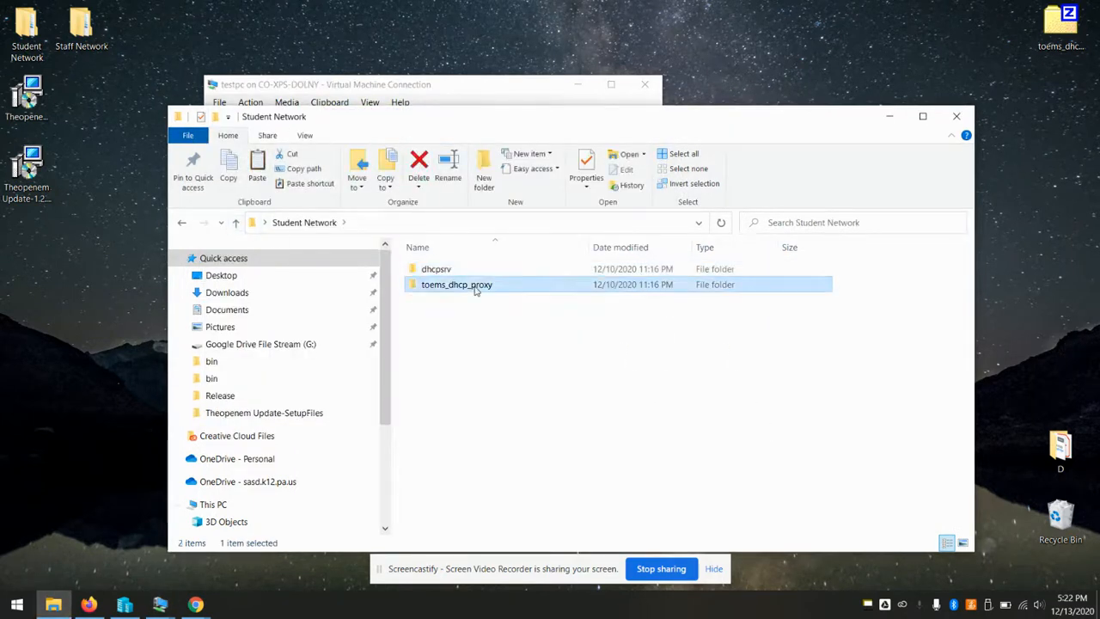
{"action": "left_click", "coordinate": [187, 134]}
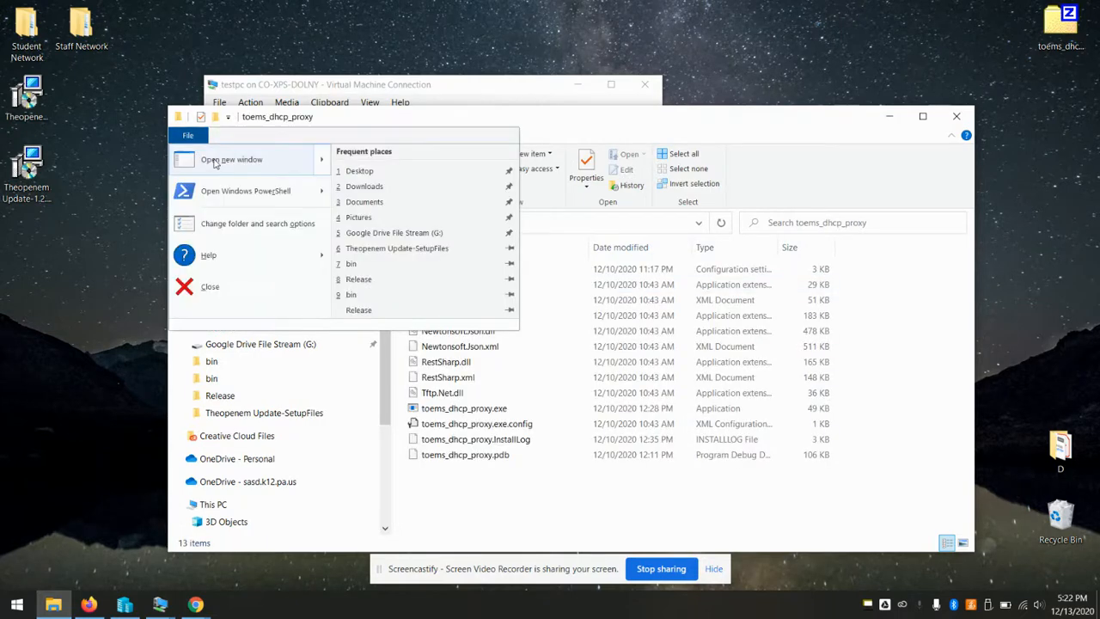
{"action": "left_click", "coordinate": [247, 195]}
Run .\toems_dhcp_proxy.exe --debug and minimize the console and folder windows
{"action": "left_click", "coordinate": [535, 321]}
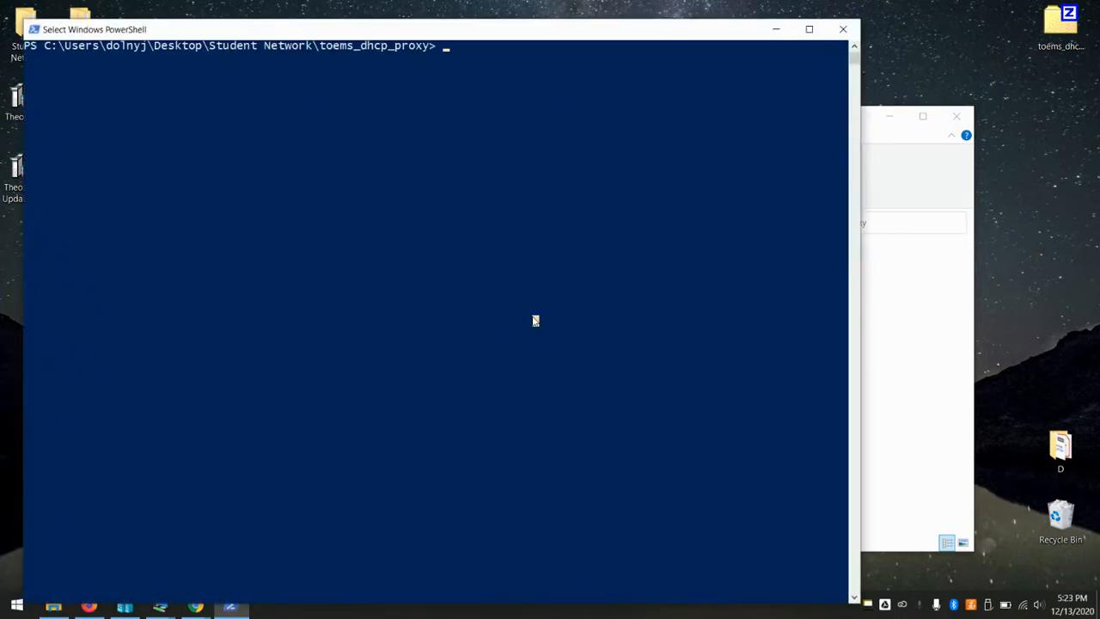
{"action": "type", "text": ".\to"}
{"action": "key", "text": "Tab"}
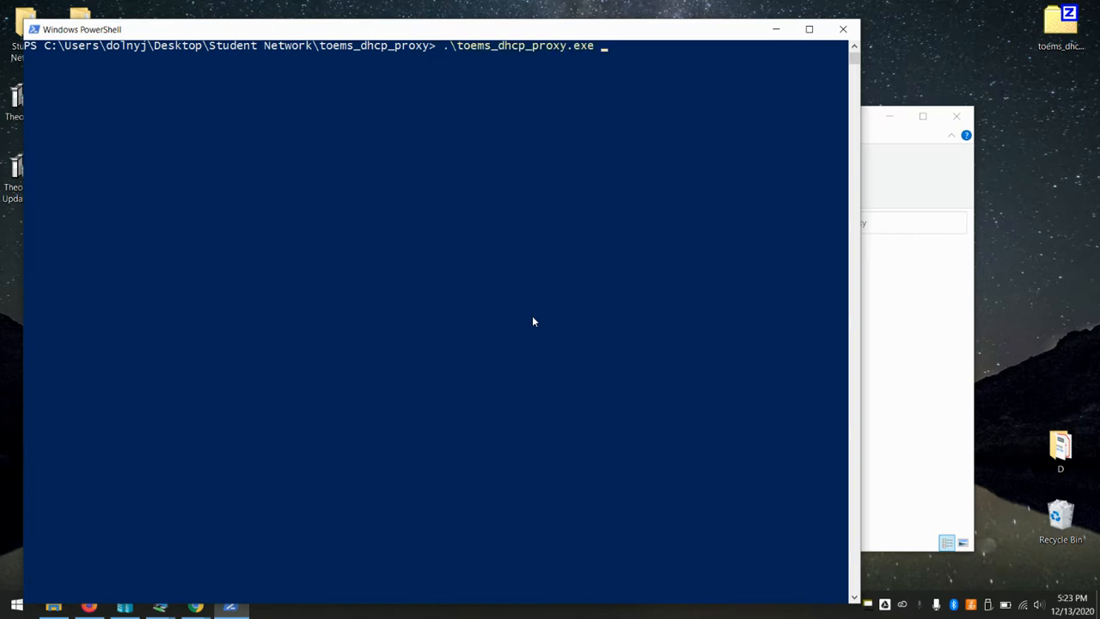
{"action": "type", "text": "--debug"}
{"action": "key", "text": "Return"}
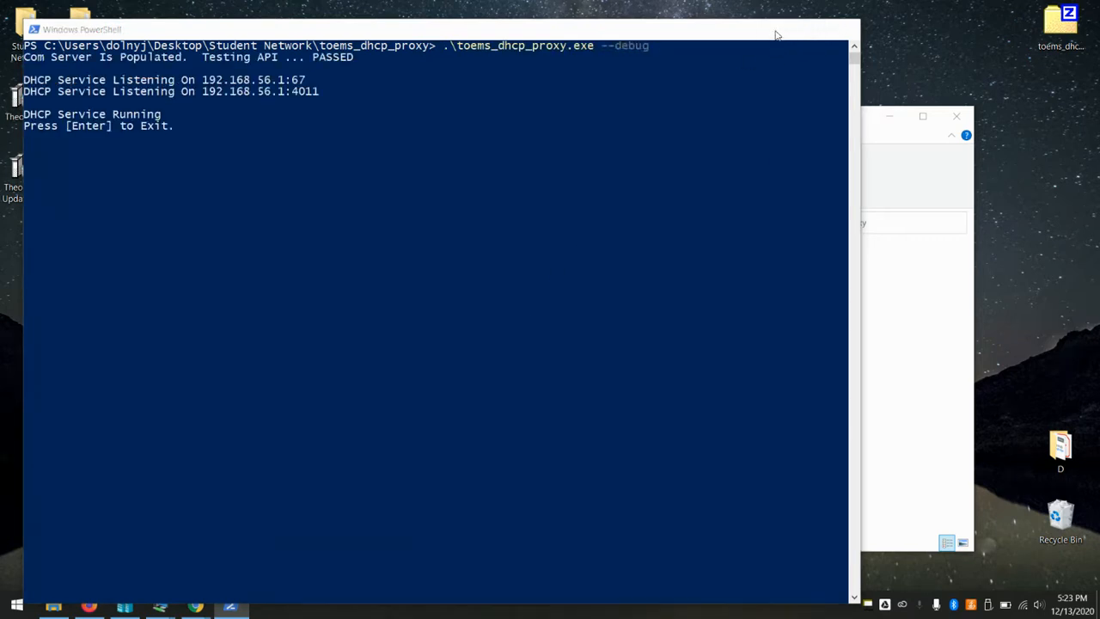
{"action": "left_click", "coordinate": [776, 29]}
{"action": "left_click", "coordinate": [893, 118]}
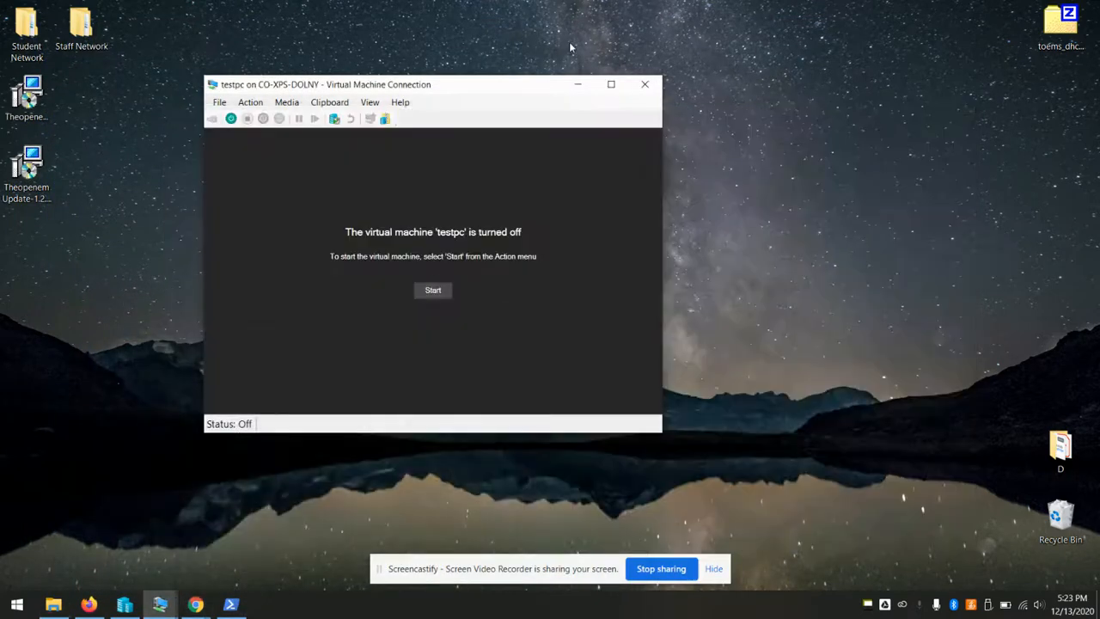
Turn testpc back off after starting it
{"action": "left_click", "coordinate": [433, 292]}
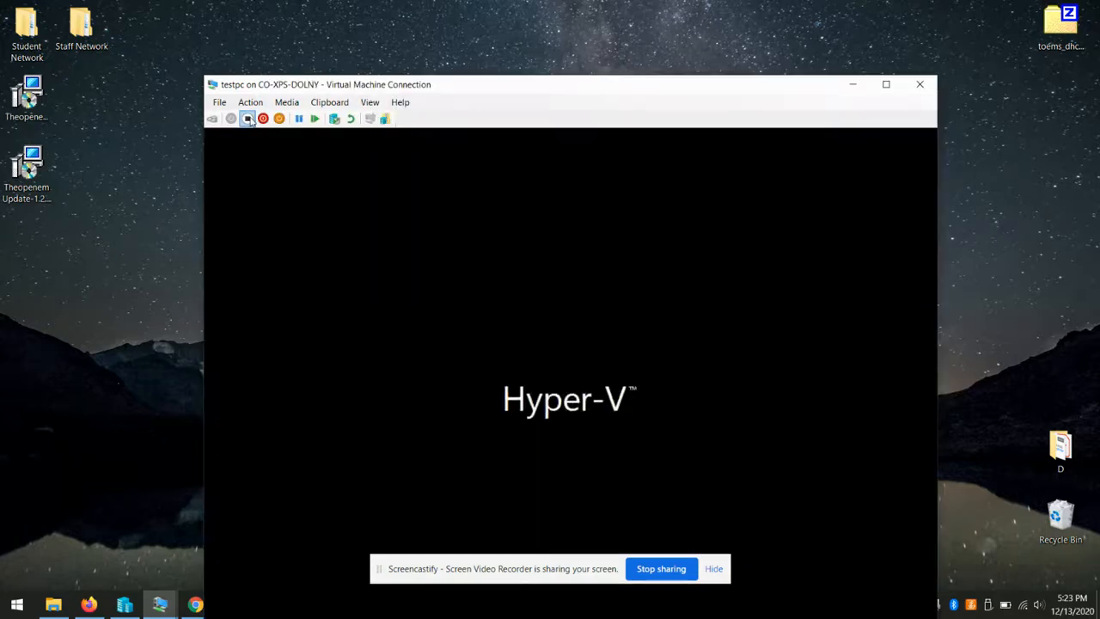
{"action": "left_click", "coordinate": [247, 118]}
{"action": "left_click", "coordinate": [592, 415]}
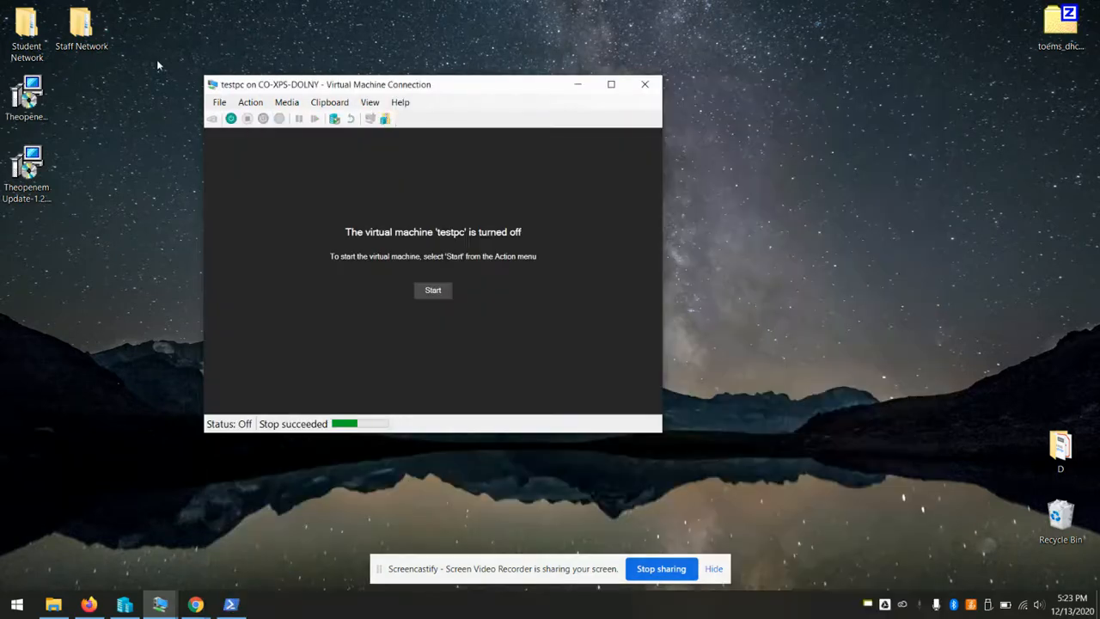
Move the Network Adapter to first in testpc's firmware boot order, then start the VM
{"action": "left_click", "coordinate": [219, 101]}
{"action": "left_click", "coordinate": [247, 116]}
{"action": "left_click", "coordinate": [362, 129]}
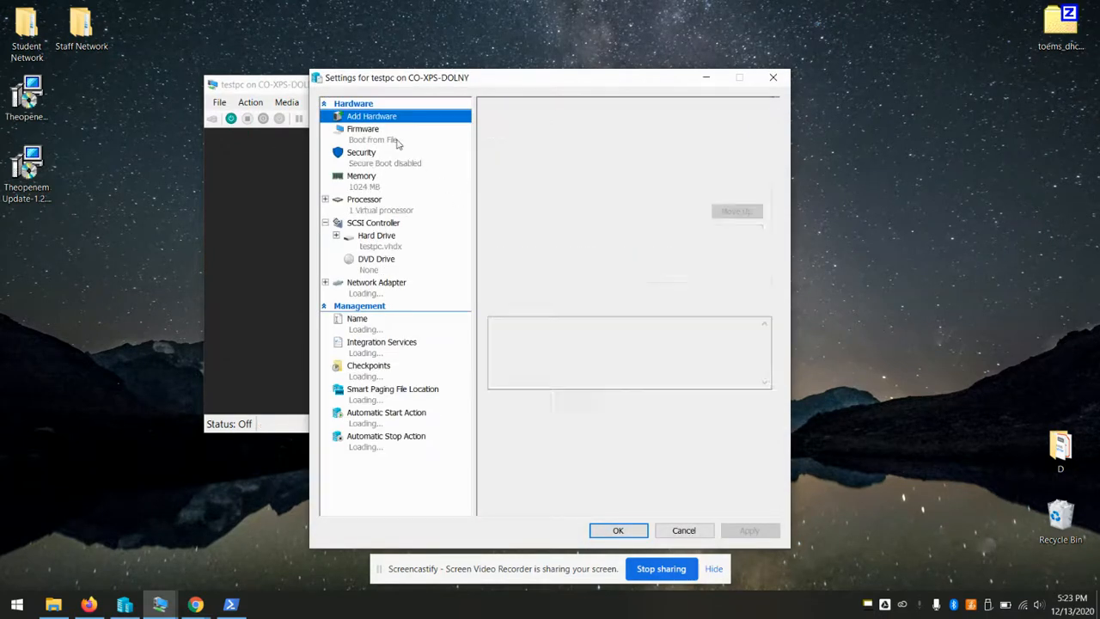
{"action": "left_click", "coordinate": [561, 214]}
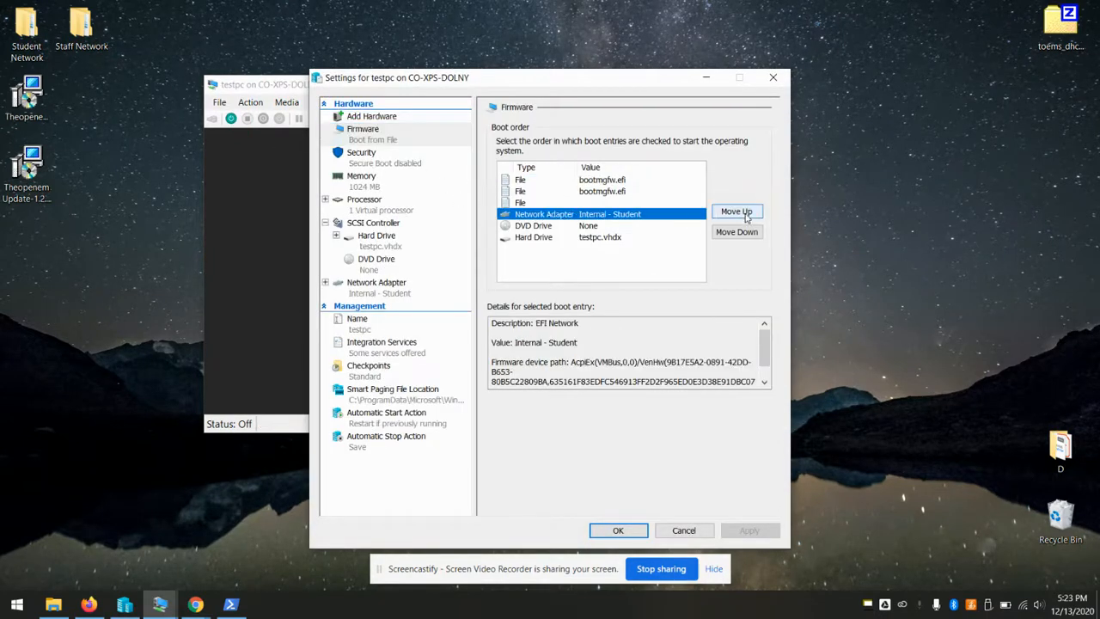
{"action": "left_click", "coordinate": [736, 212]}
{"action": "left_click", "coordinate": [737, 211]}
{"action": "left_click", "coordinate": [736, 212]}
{"action": "left_click", "coordinate": [618, 530]}
{"action": "left_click", "coordinate": [434, 292]}
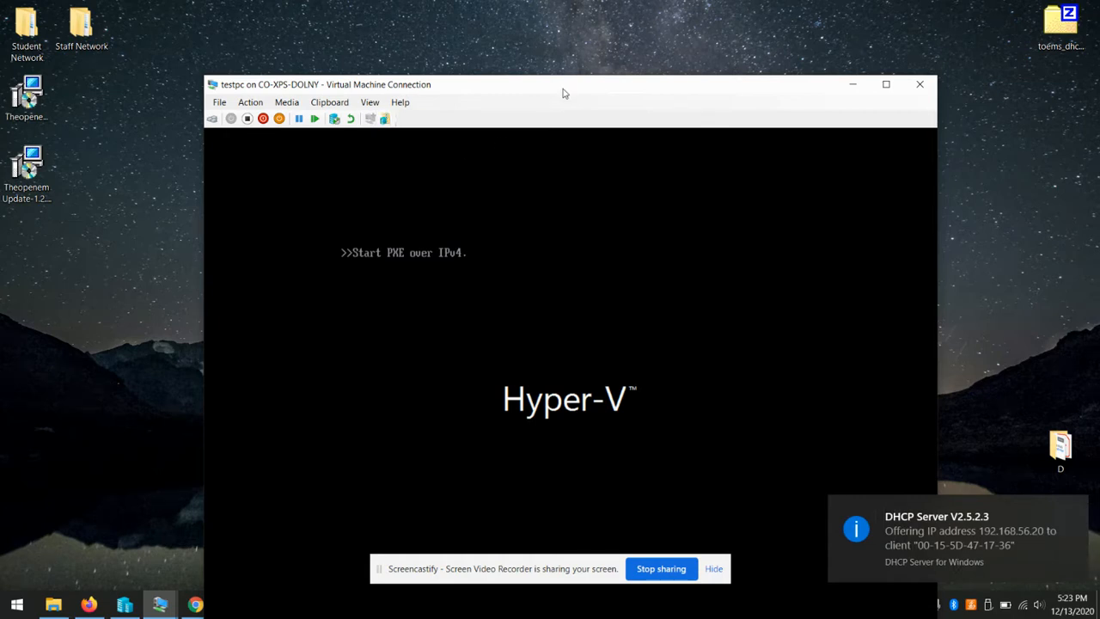
Boot testpc from the Theopenem boot menu entry into the On Demand Imaging login at 192.168.56.20
{"action": "left_click_drag", "start_coordinate": [562, 93], "coordinate": [535, 30]}
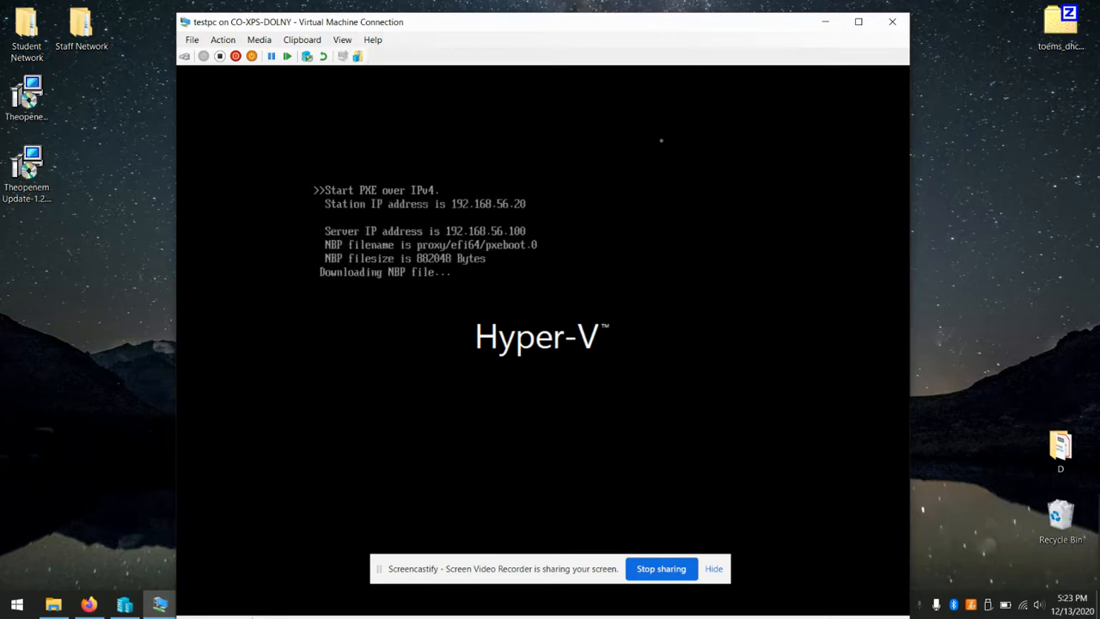
{"action": "key", "text": "Down"}
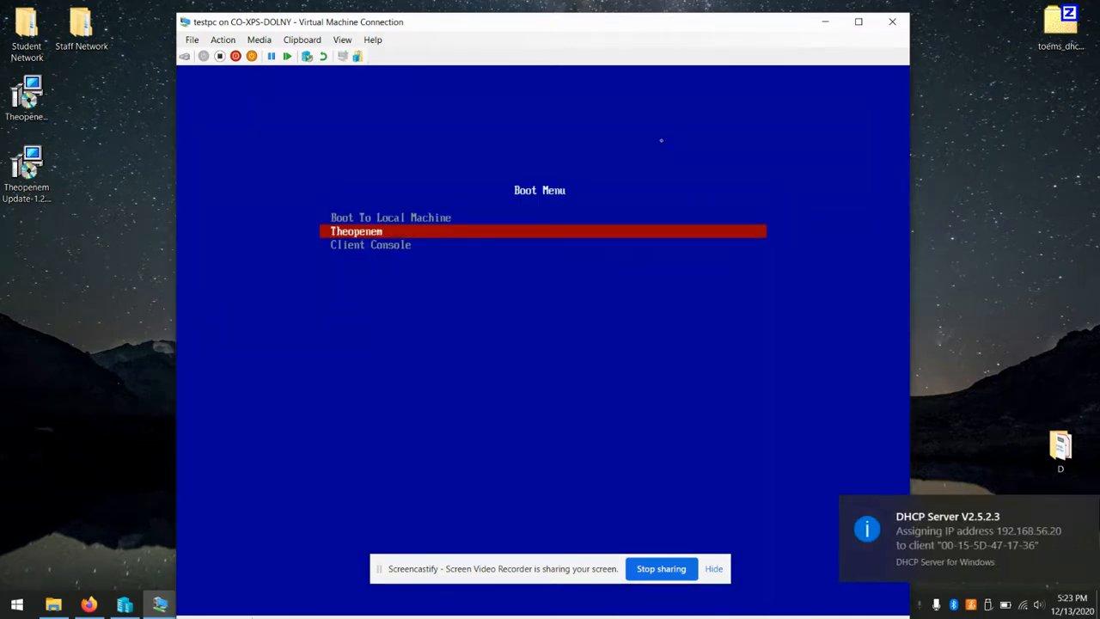
{"action": "key", "text": "Return"}
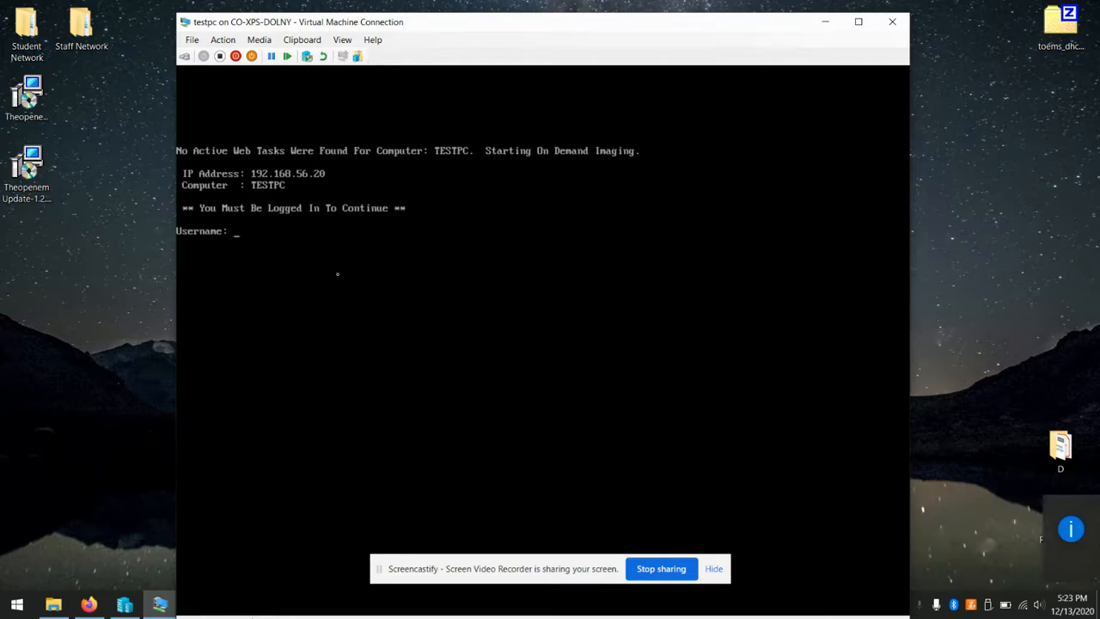
Turn off testpc and close its Virtual Machine Connection window
{"action": "left_click", "coordinate": [220, 55]}
{"action": "left_click", "coordinate": [566, 352]}
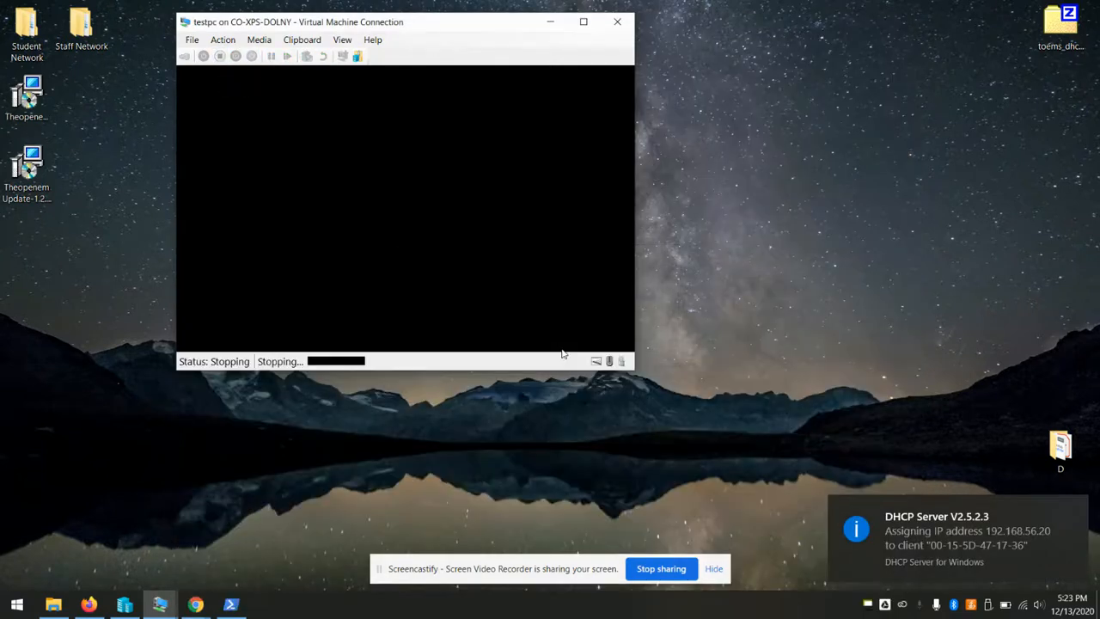
{"action": "left_click", "coordinate": [617, 22]}
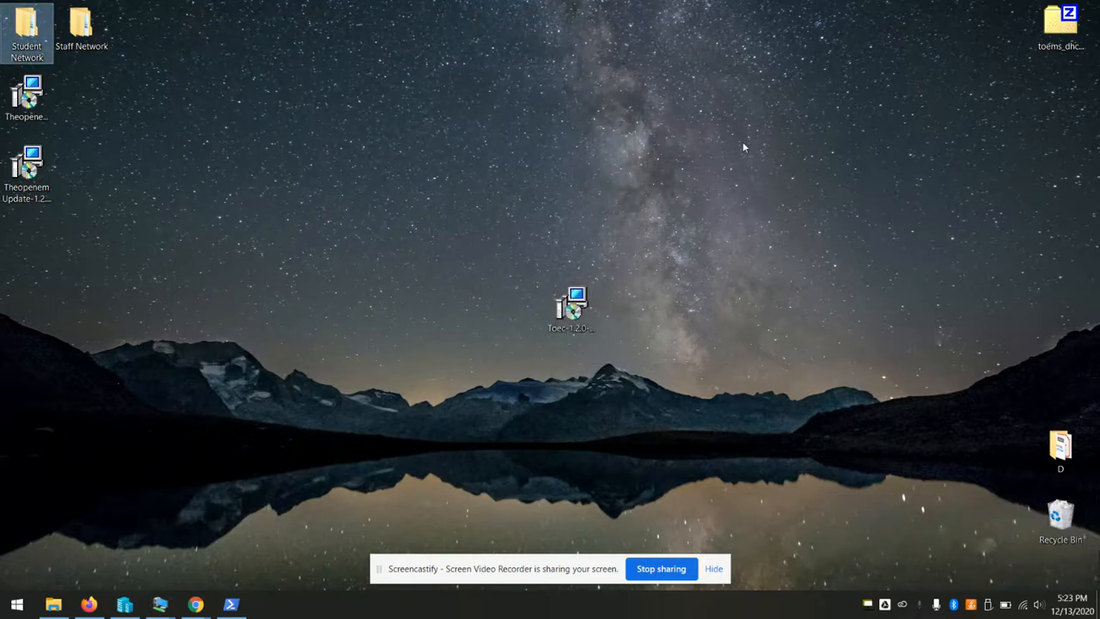